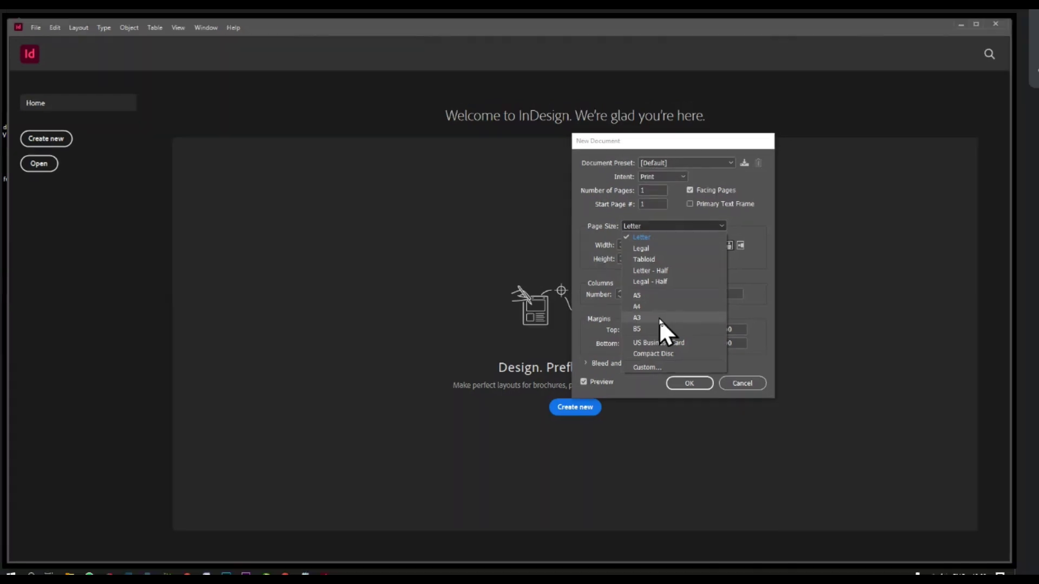
Step: Create a one-page A3 print document in portrait orientation and set its ruler units to inches
key("Escape")
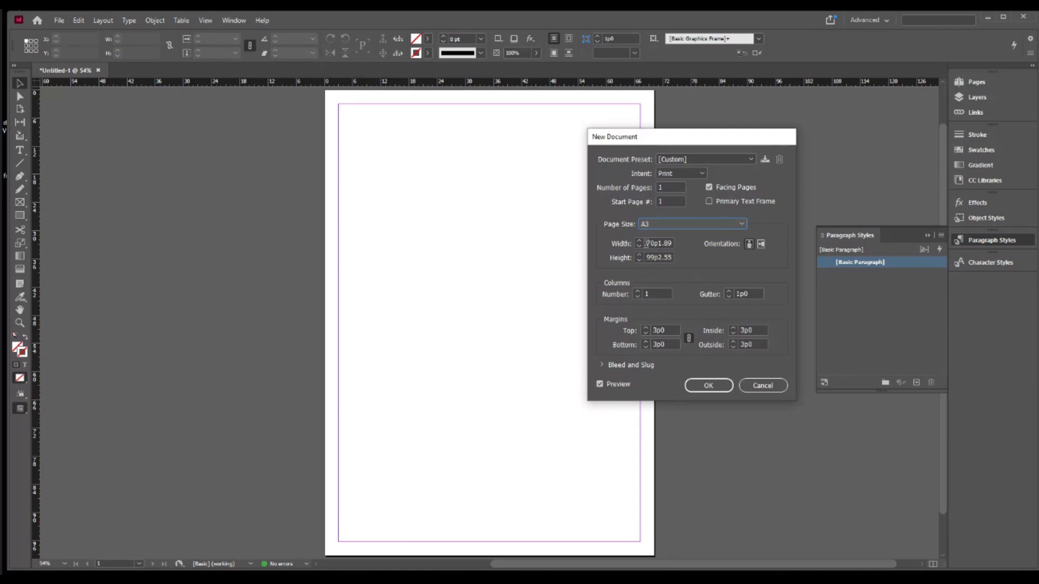
left_click_drag(648, 242, 671, 242)
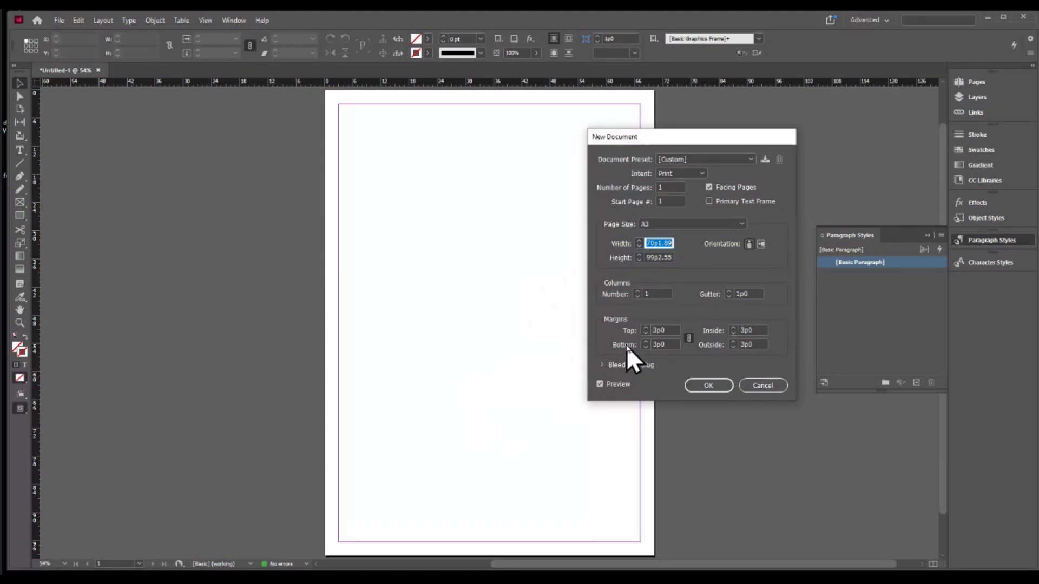
left_click(708, 386)
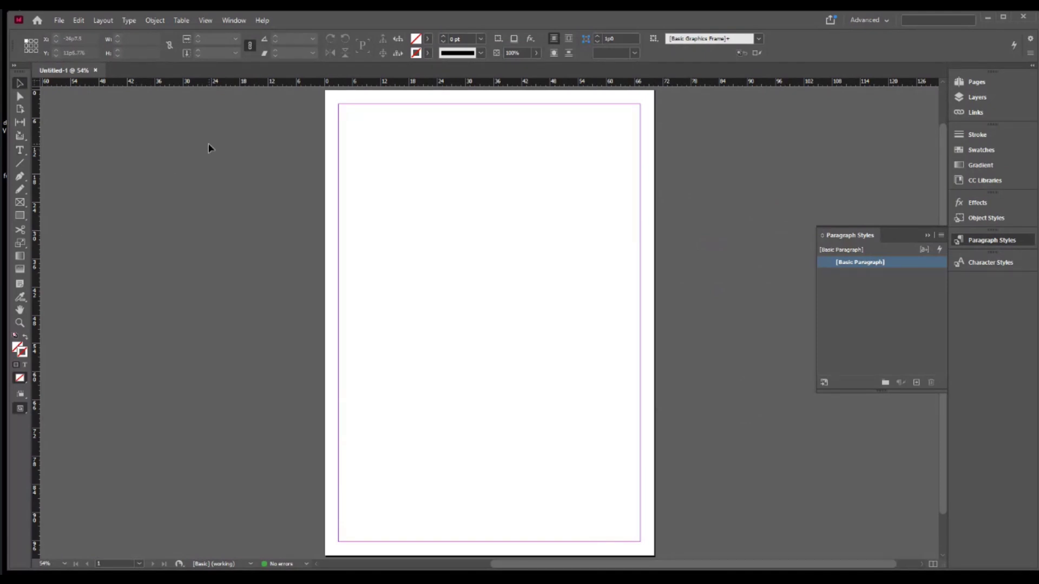
right_click(34, 83)
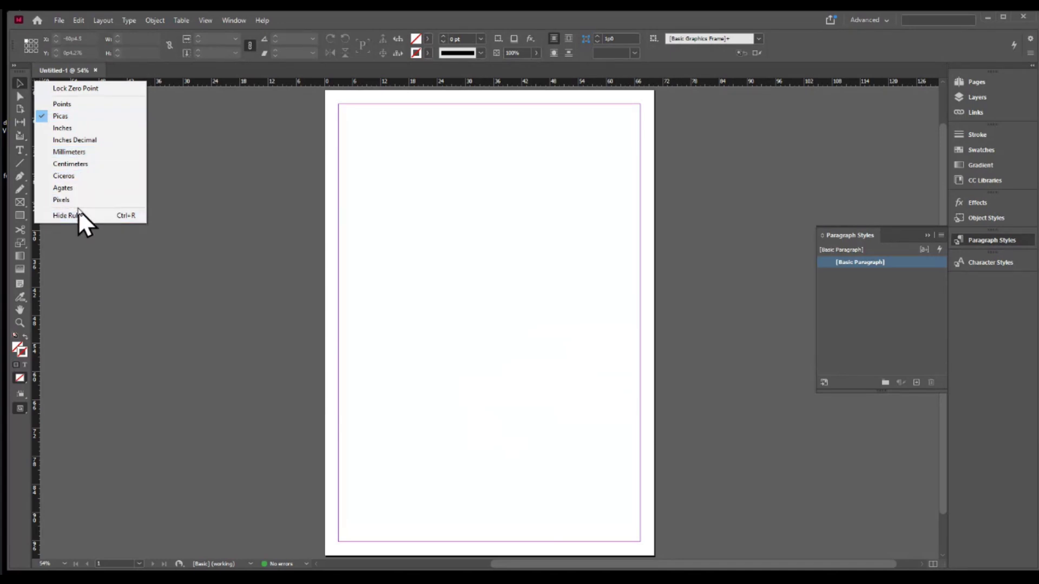
left_click(66, 129)
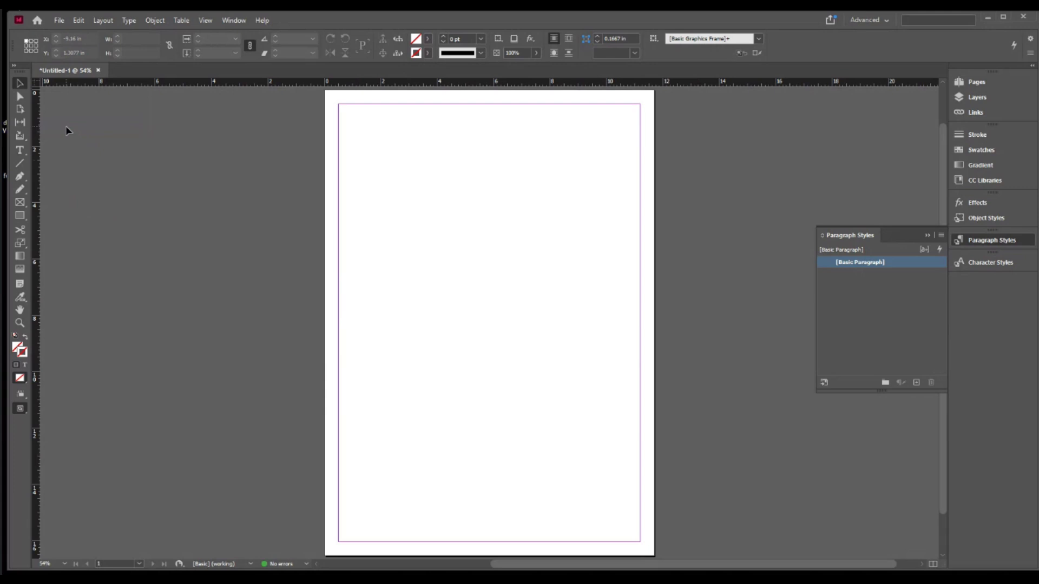
scroll(422, 228, "down", 2)
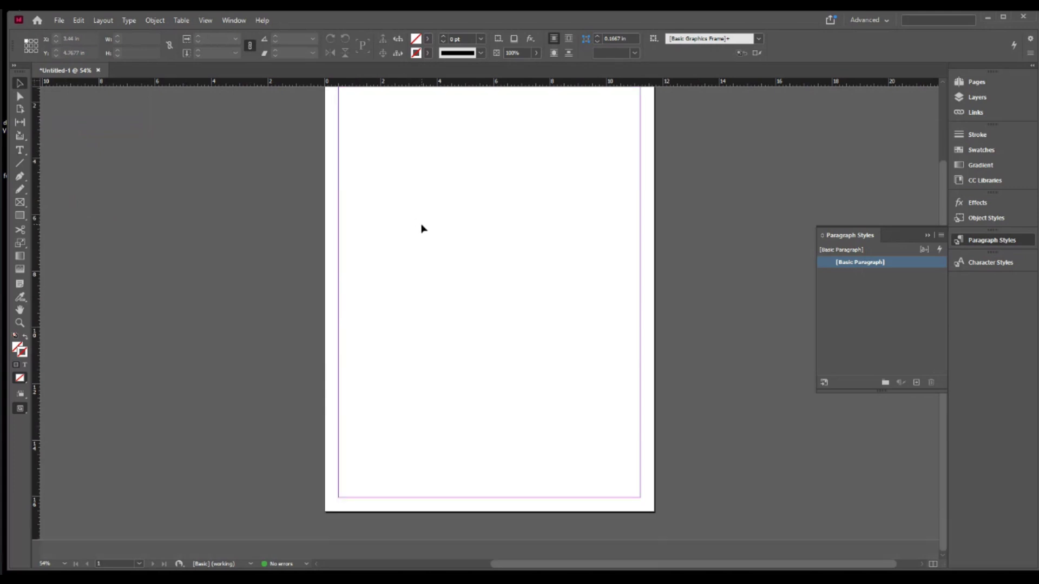
scroll(423, 228, "up", 2)
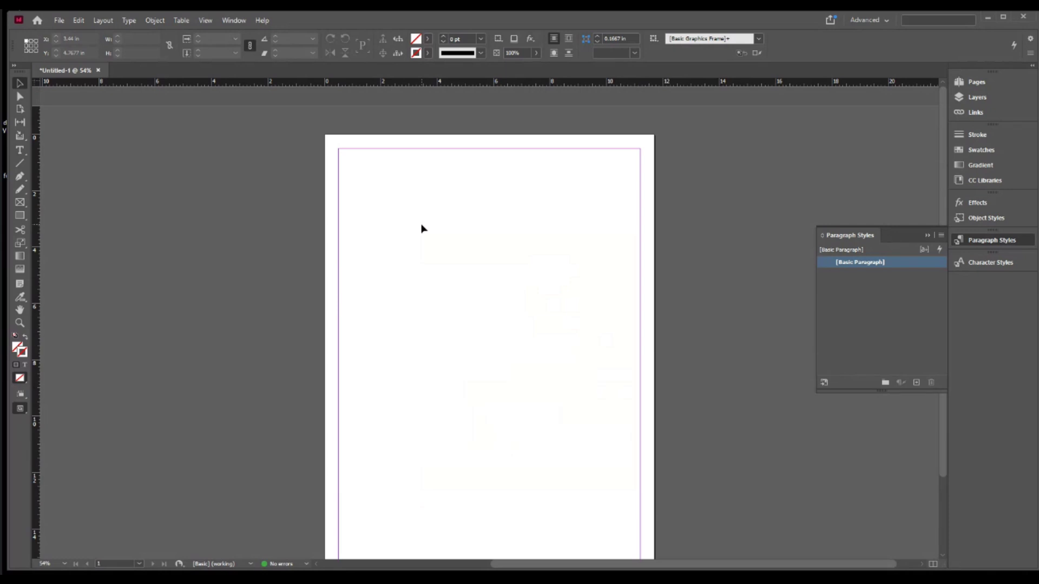
scroll(423, 228, "down", 3)
scroll(423, 228, "up", 3)
scroll(422, 228, "down", 2)
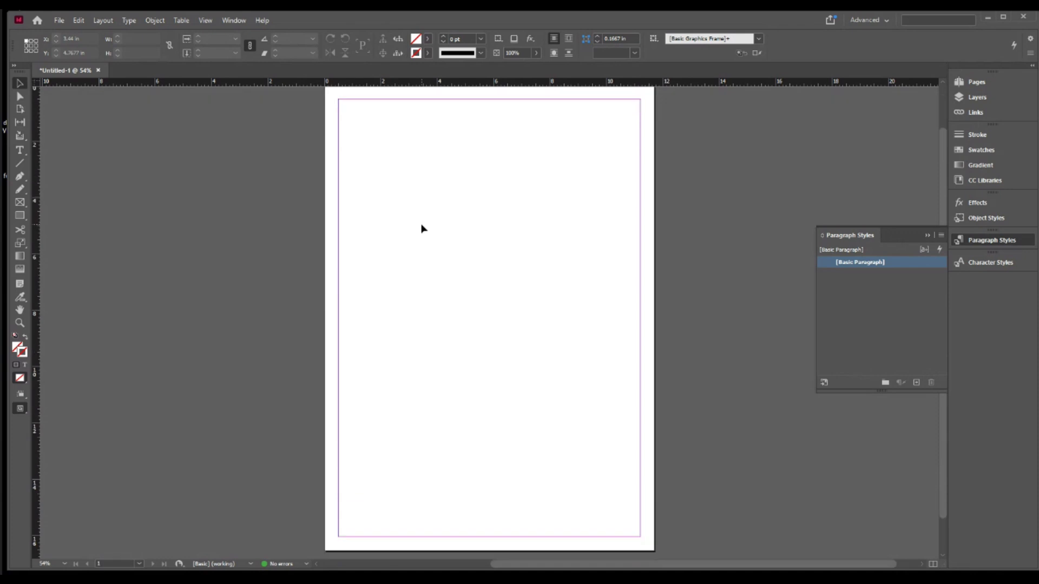
scroll(422, 228, "up", 2)
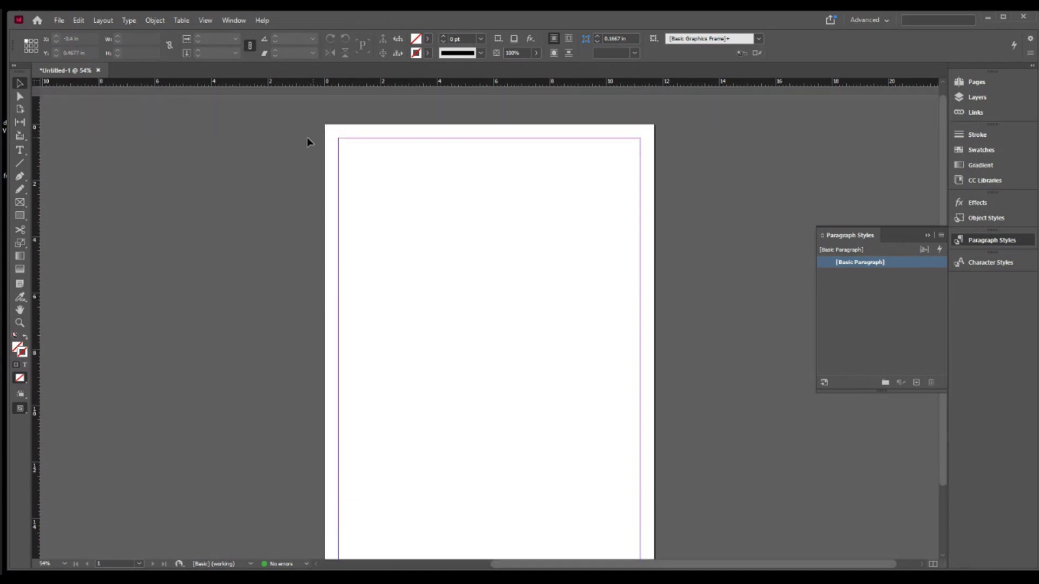
Step: Divide the page into four columns in the margins and columns settings, with the preview in view
left_click(104, 21)
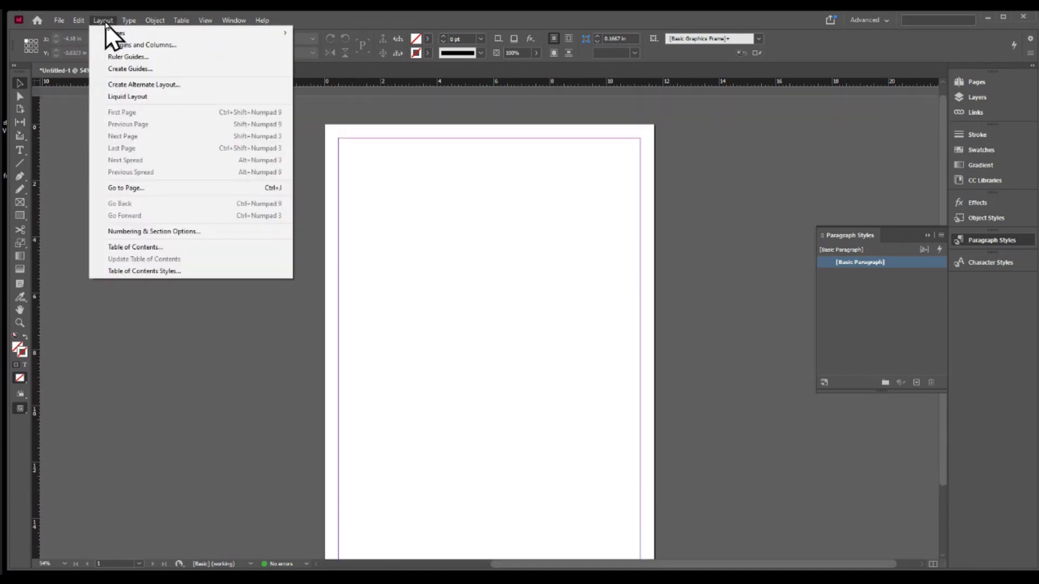
left_click(115, 47)
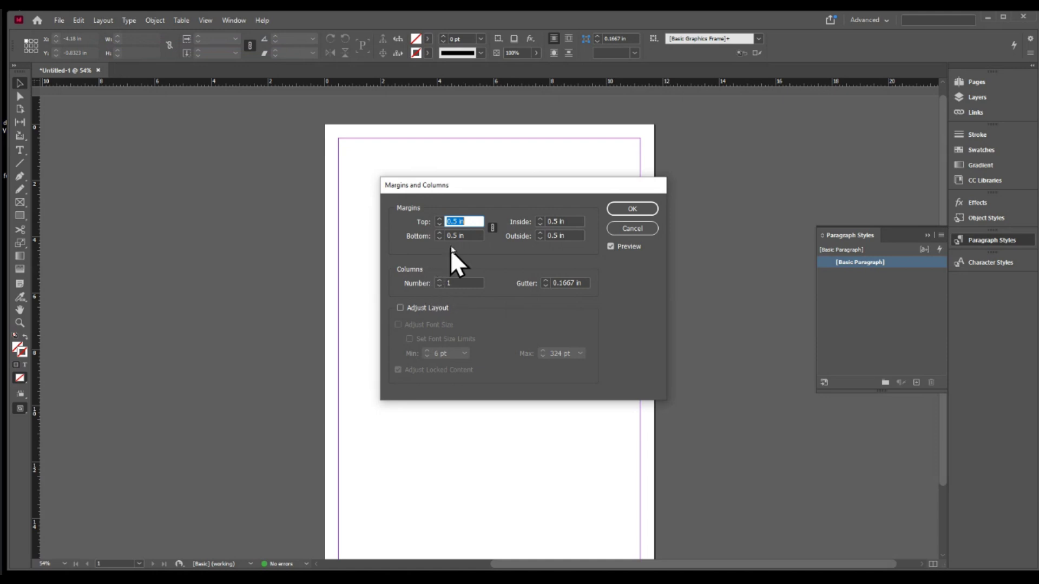
left_click_drag(472, 189, 592, 122)
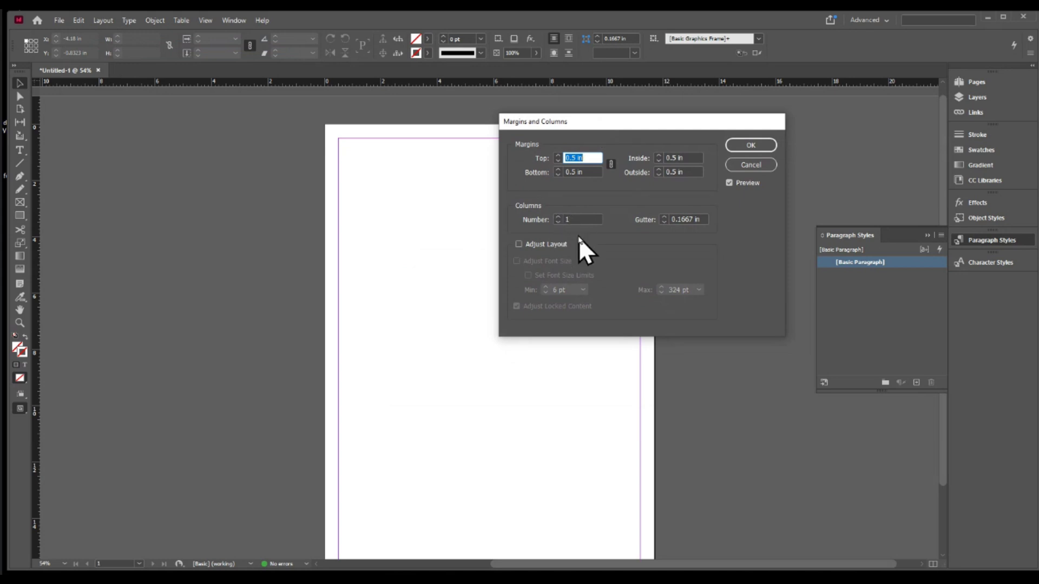
left_click(559, 216)
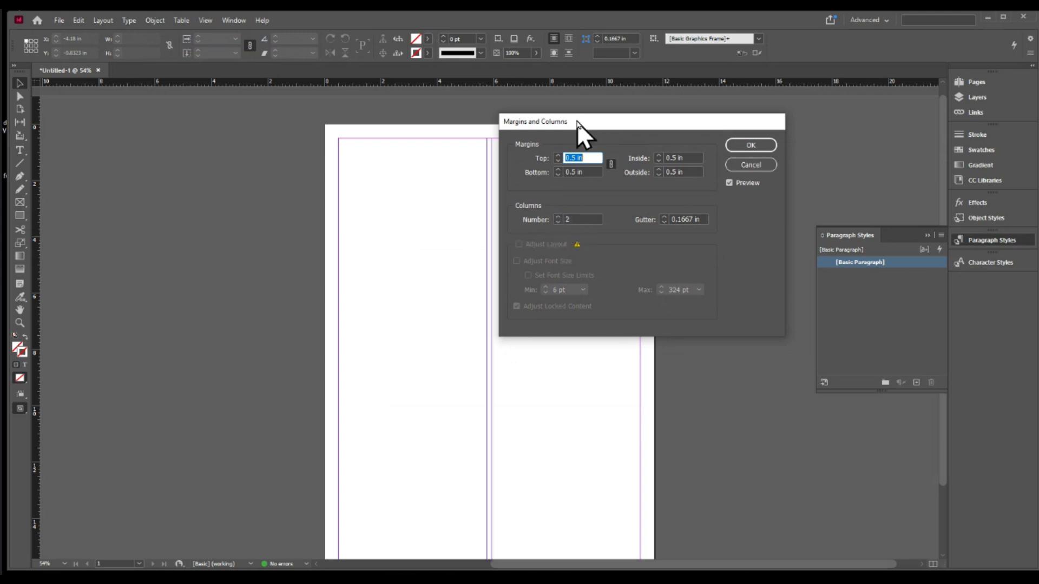
left_click_drag(577, 121, 624, 95)
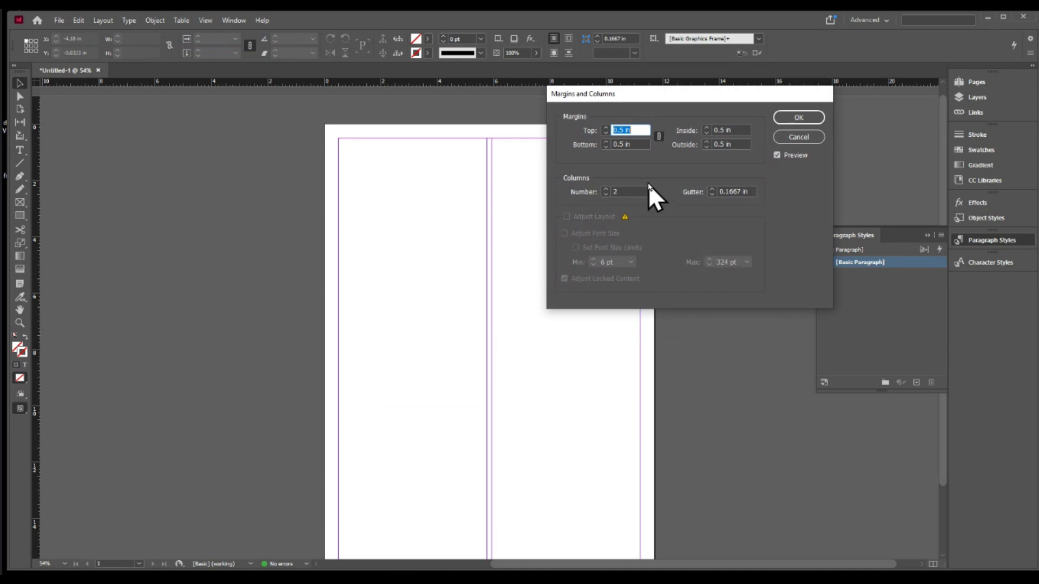
left_click(605, 189)
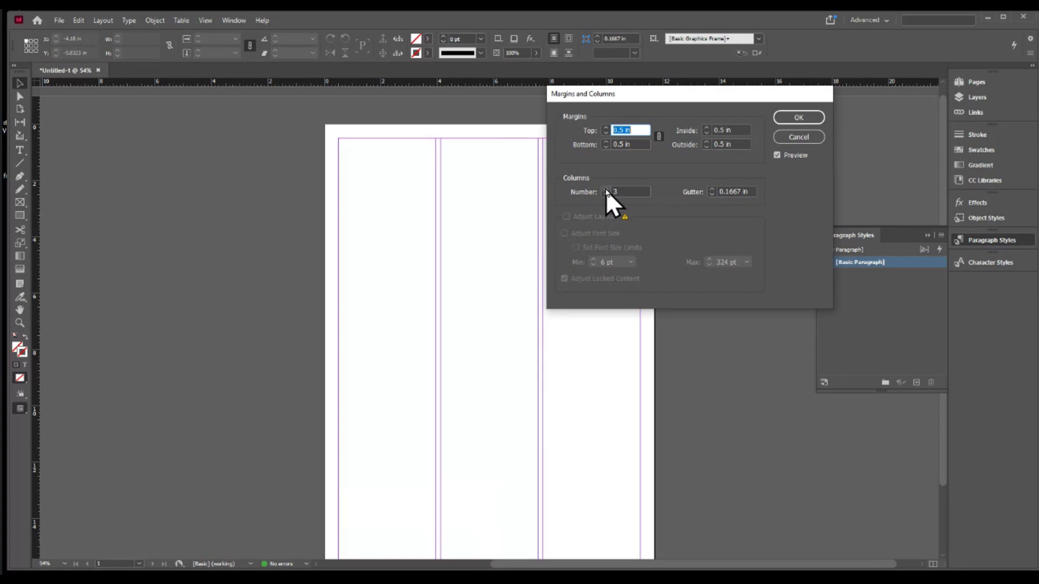
left_click(606, 189)
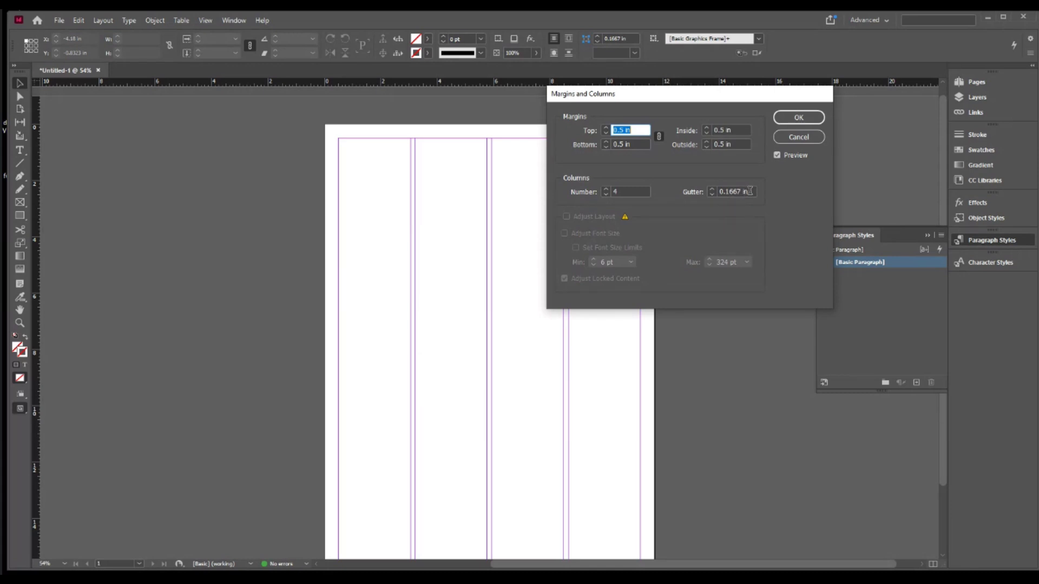
Step: Set the column gutter to 0.25 in and apply the margins and columns settings
left_click(712, 189)
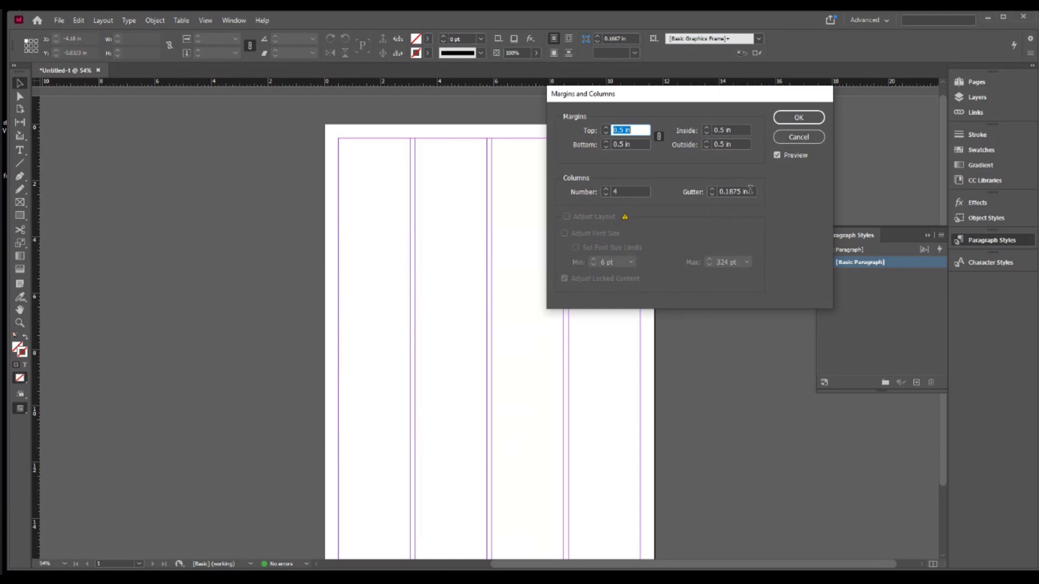
left_click_drag(749, 191, 685, 194)
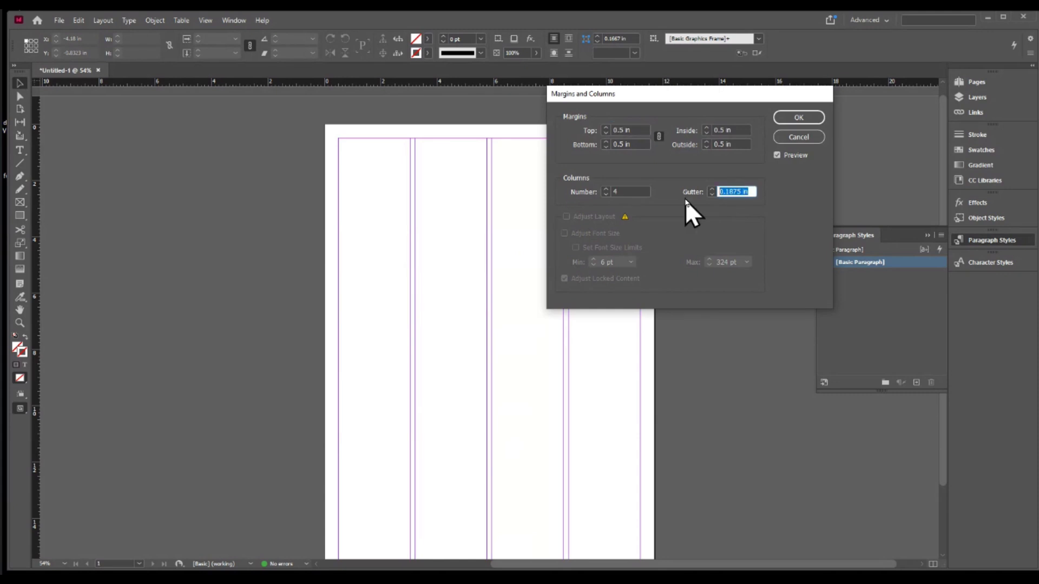
type("0.25")
key("Tab")
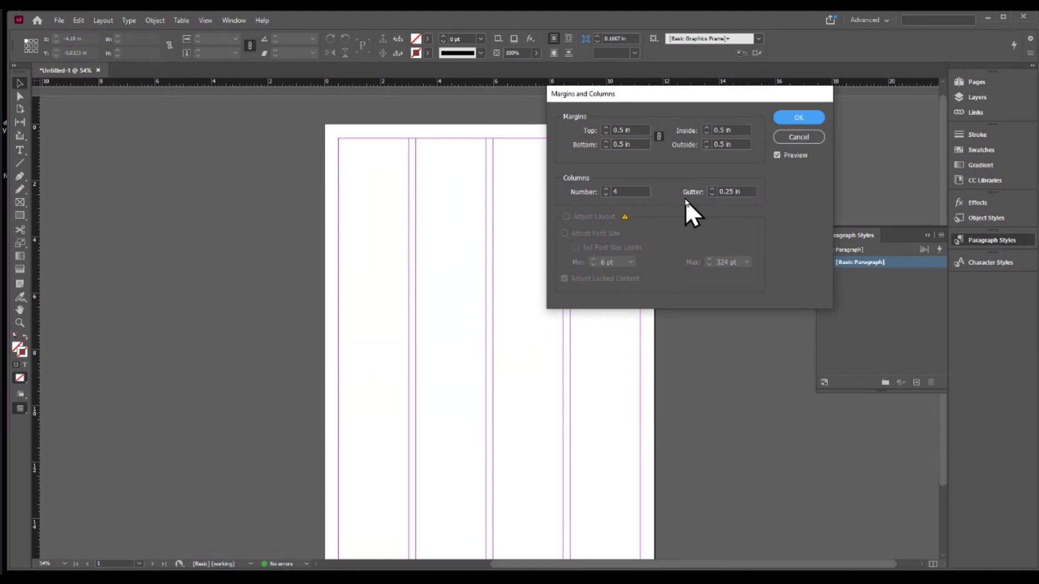
left_click(799, 117)
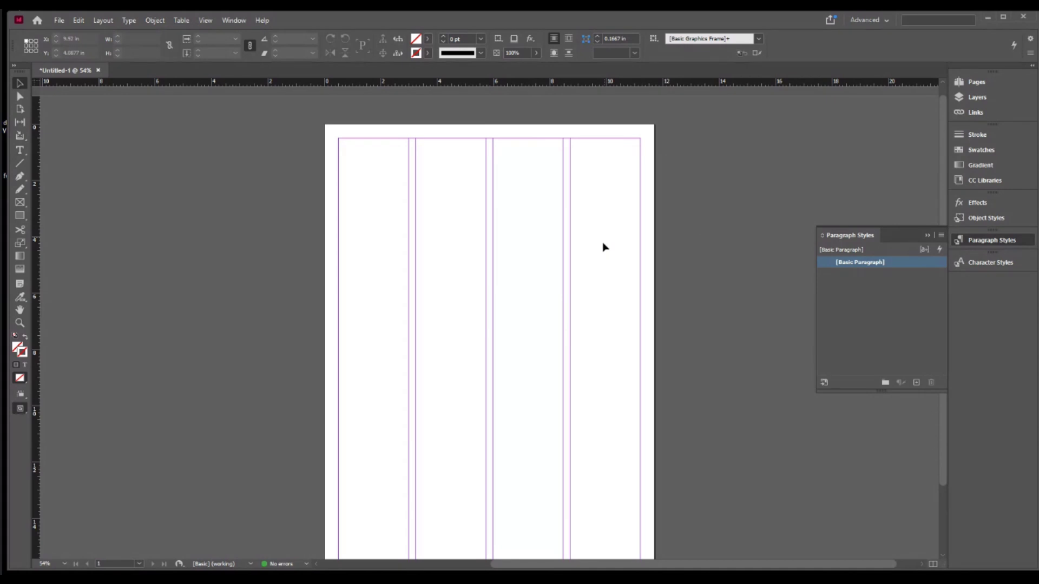
Step: Place a horizontal ruler guide across the whole spread at about 3.65 in
scroll(586, 328, "down", 3)
scroll(586, 328, "up", 1)
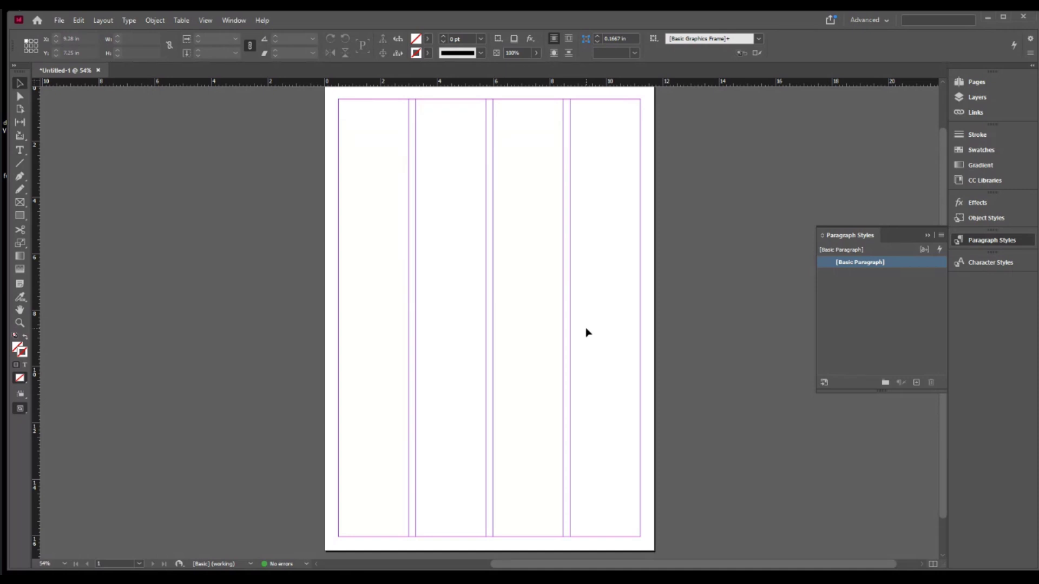
scroll(587, 332, "up", 1)
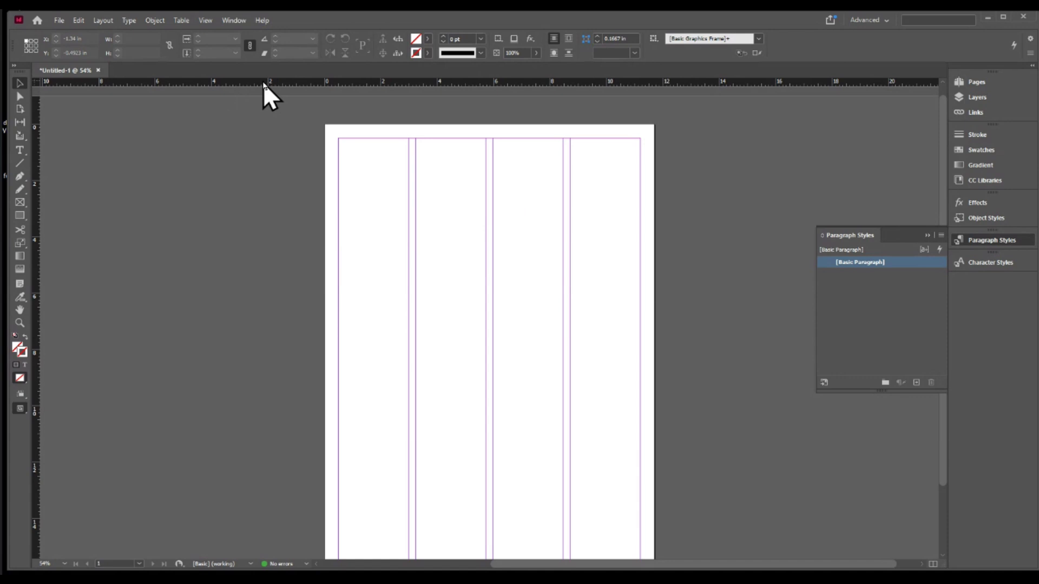
left_click_drag(262, 82, 255, 204)
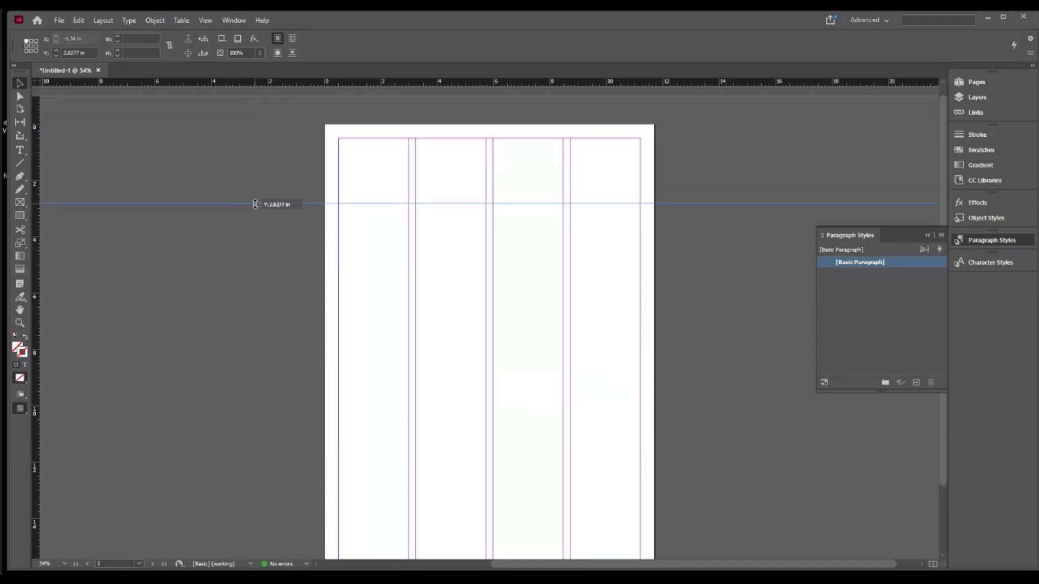
left_click_drag(255, 204, 181, 227)
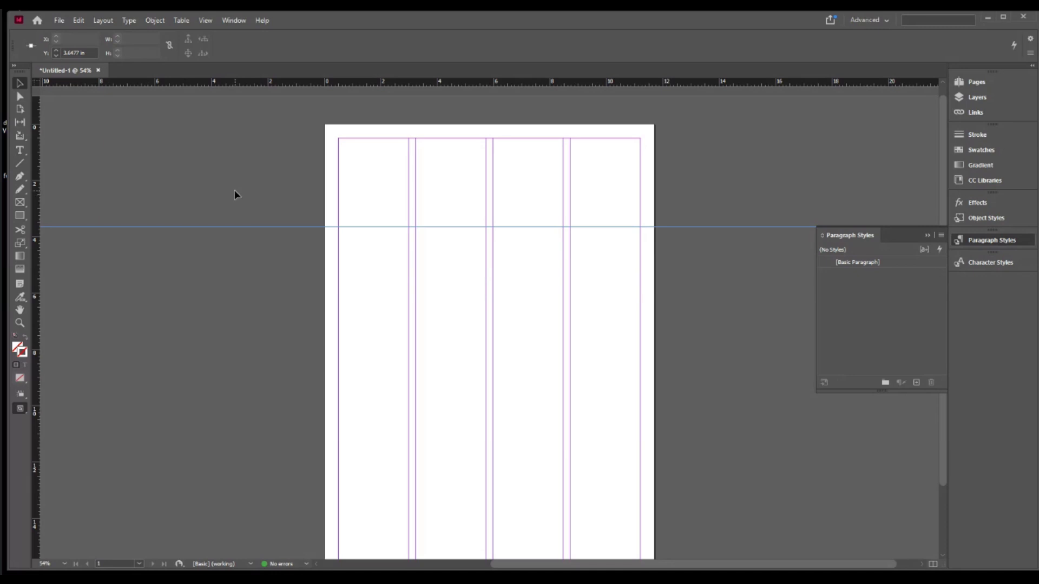
Step: Place a second horizontal guide limited to the page at about 3.27 in, and delete both horizontal guides
key("ctrl+=")
key("ctrl+=")
left_click_drag(586, 294, 268, 240)
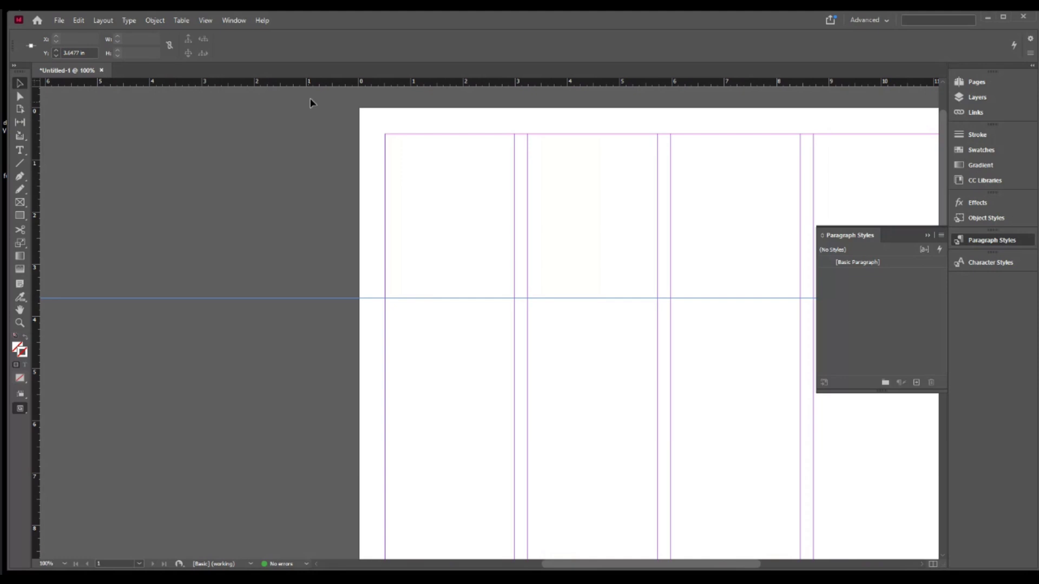
left_click_drag(404, 76, 407, 279)
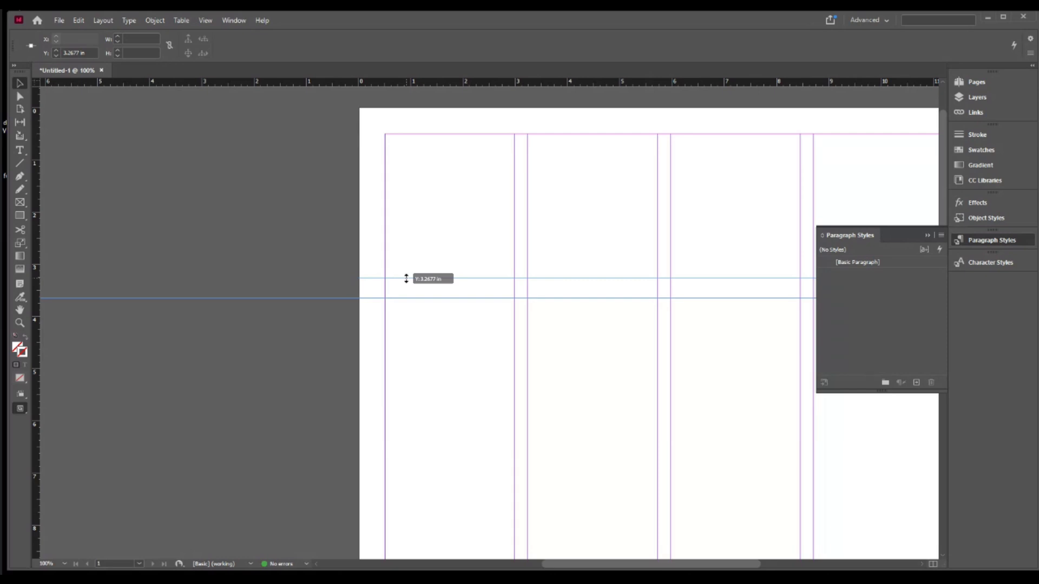
left_click_drag(406, 278, 401, 322)
left_click(419, 265)
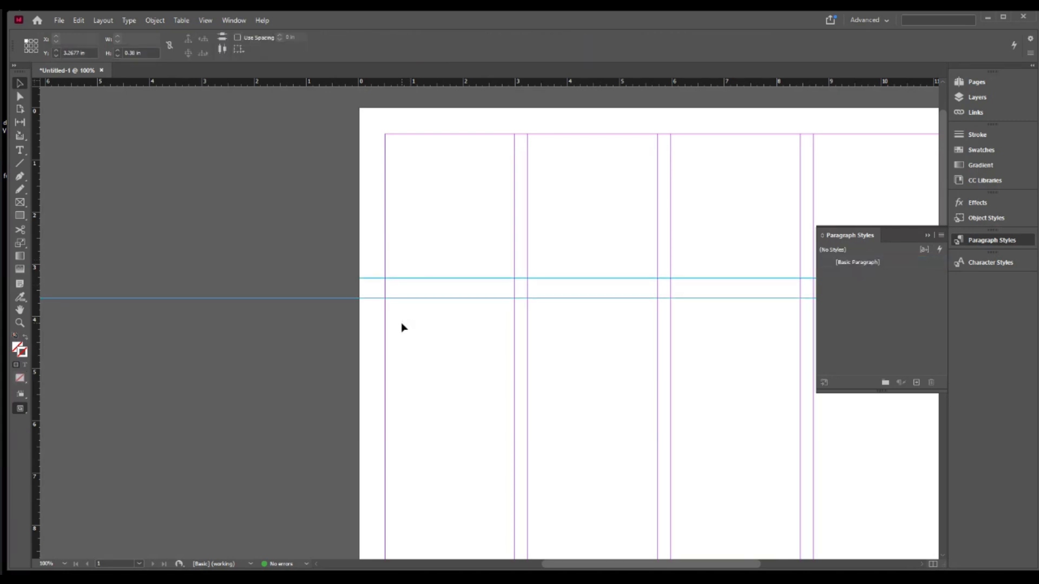
left_click_drag(433, 242, 422, 367)
key("Delete")
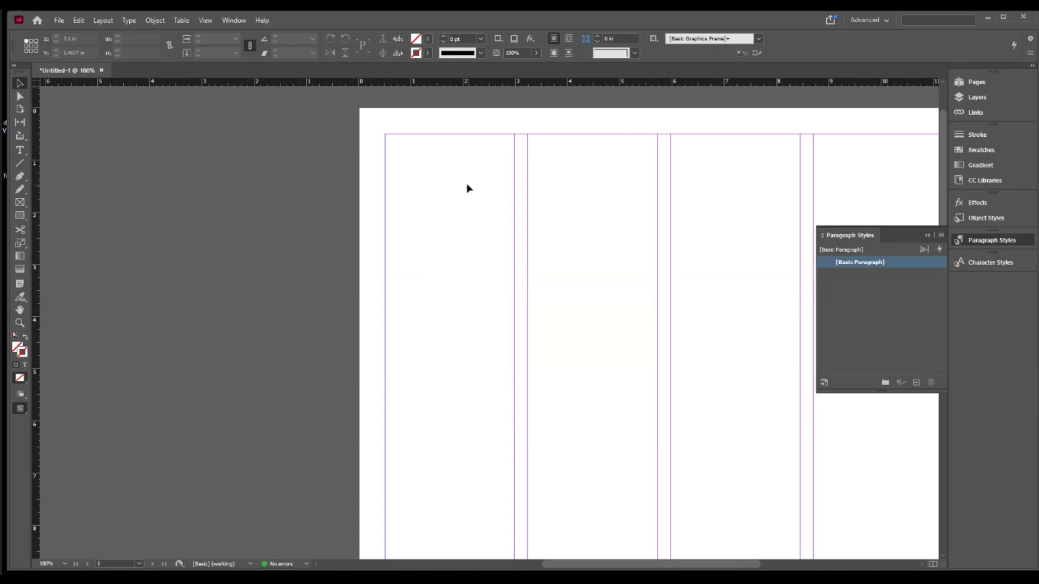
Step: Place a horizontal ruler guide across the whole spread at Y 2 in
key("ctrl+equal")
key("ctrl+equal")
left_click_drag(568, 295, 248, 278)
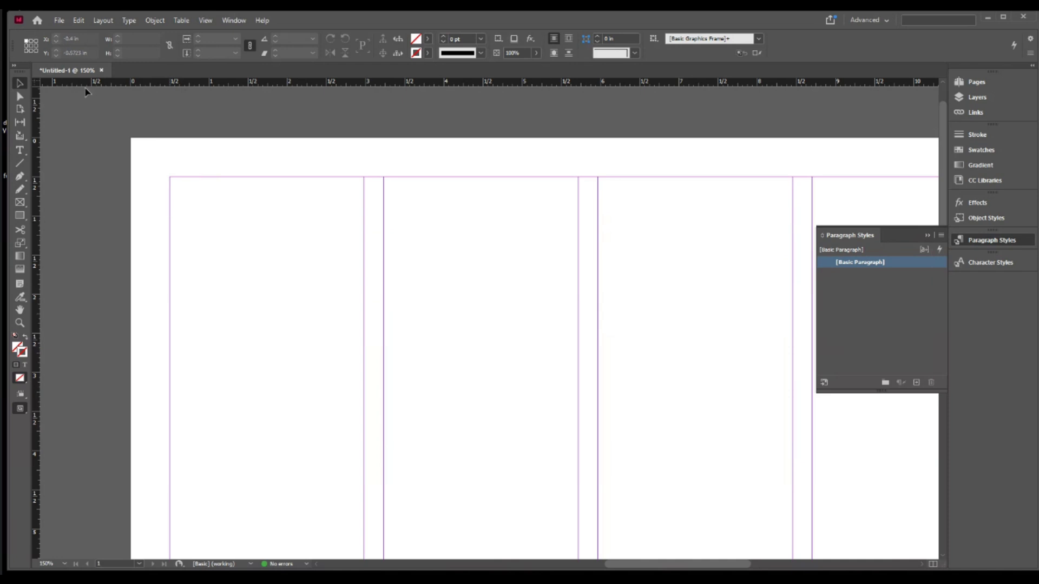
left_click_drag(80, 86, 88, 296)
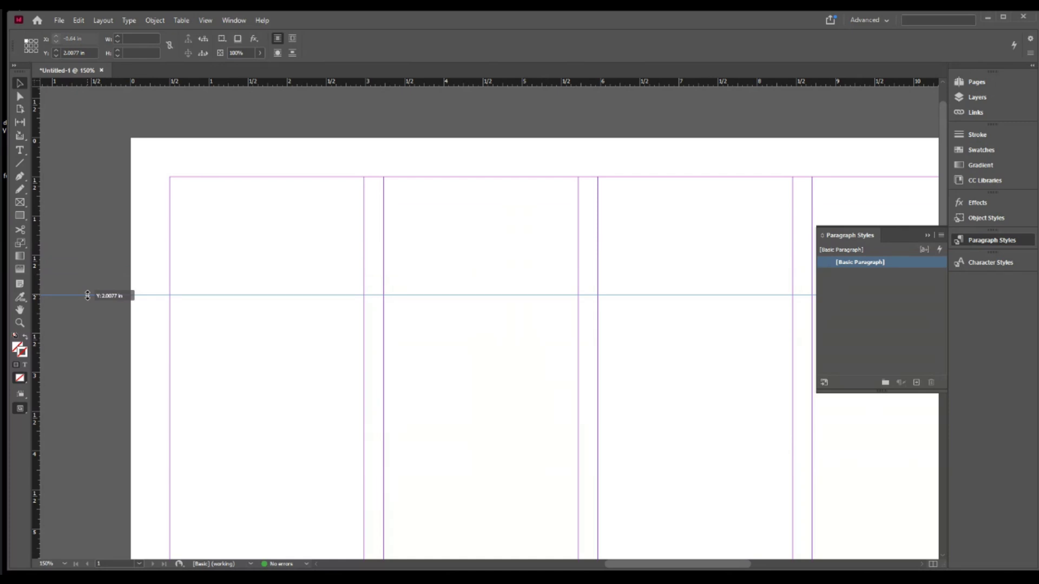
left_click_drag(87, 295, 87, 294)
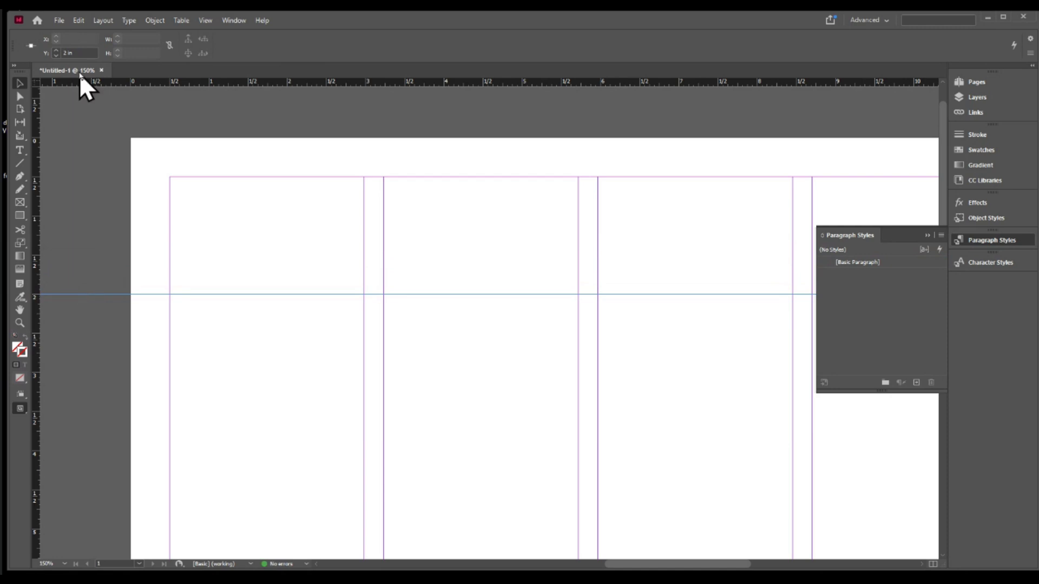
Step: Move the horizontal guide up to about 1.52 in and set its Y position to 2 in
left_click(79, 282)
left_click(97, 295)
left_click(97, 301)
left_click_drag(100, 294, 99, 257)
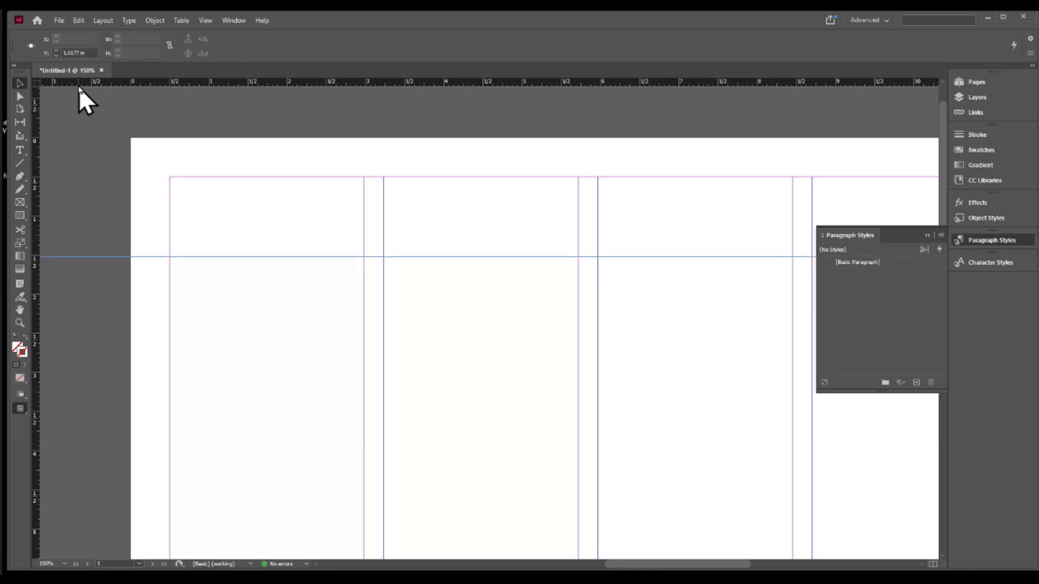
left_click(92, 53)
type("1")
key("Return")
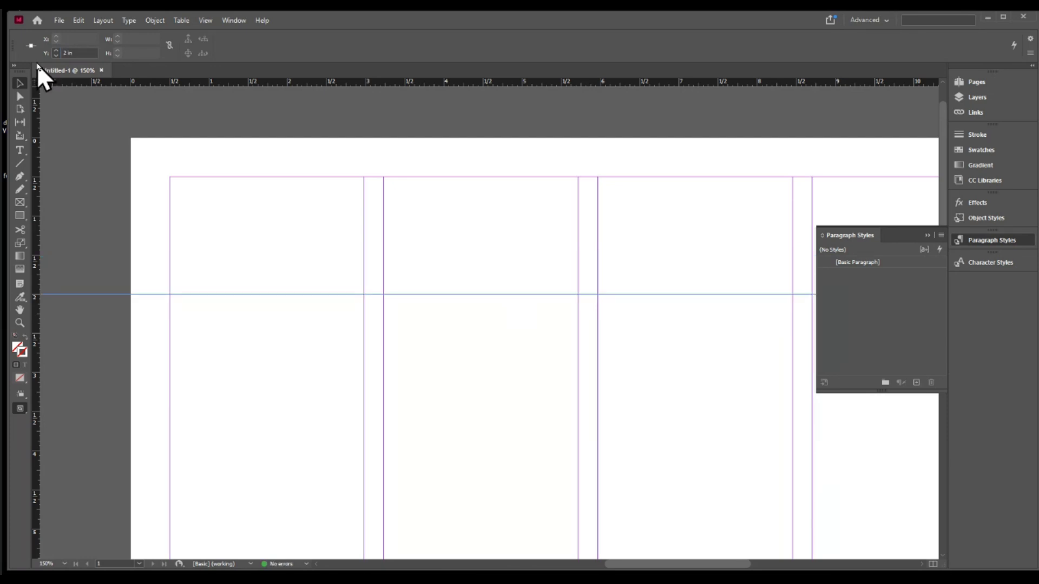
Step: Add another horizontal guide across the spread just below the first and set its Y position to 2.25 in
left_click_drag(79, 81, 83, 313)
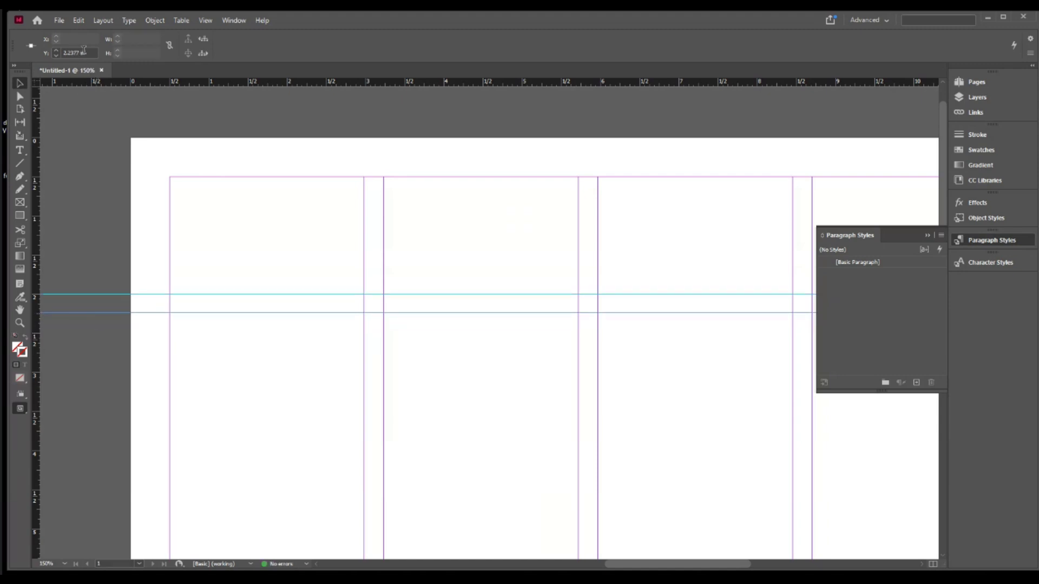
left_click_drag(90, 52, 5, 62)
type("2.25")
key("Return")
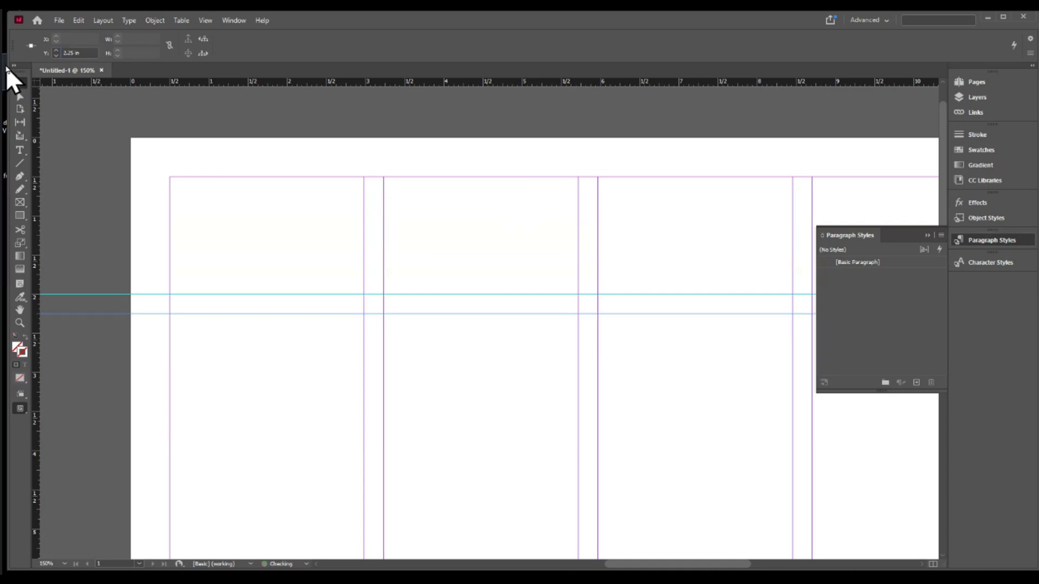
Step: Add a third horizontal guide across the spread, set its Y position to 2.5 in, and collapse the Paragraph Styles panel
left_click(118, 205)
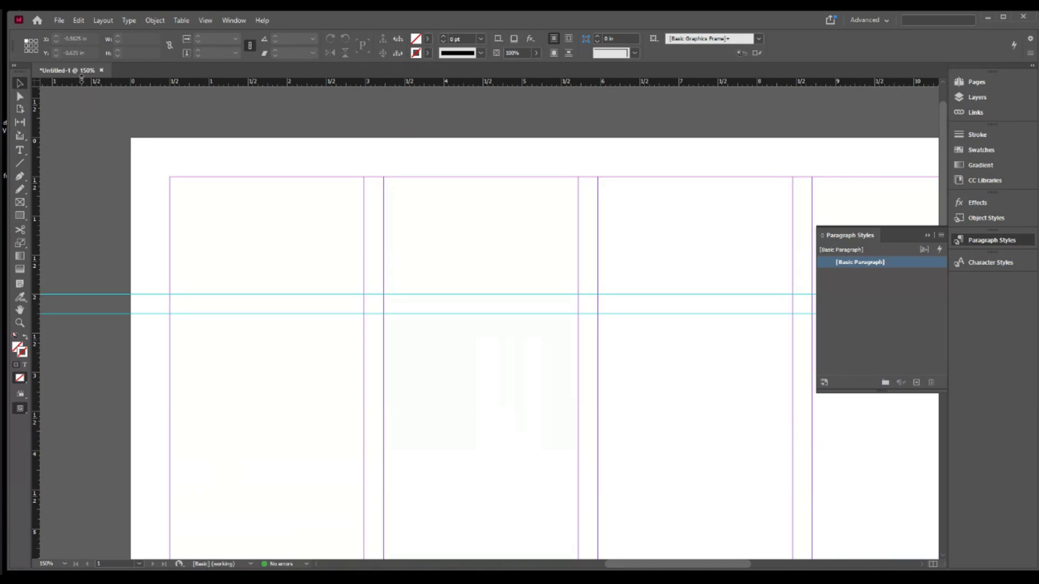
left_click_drag(82, 81, 73, 334)
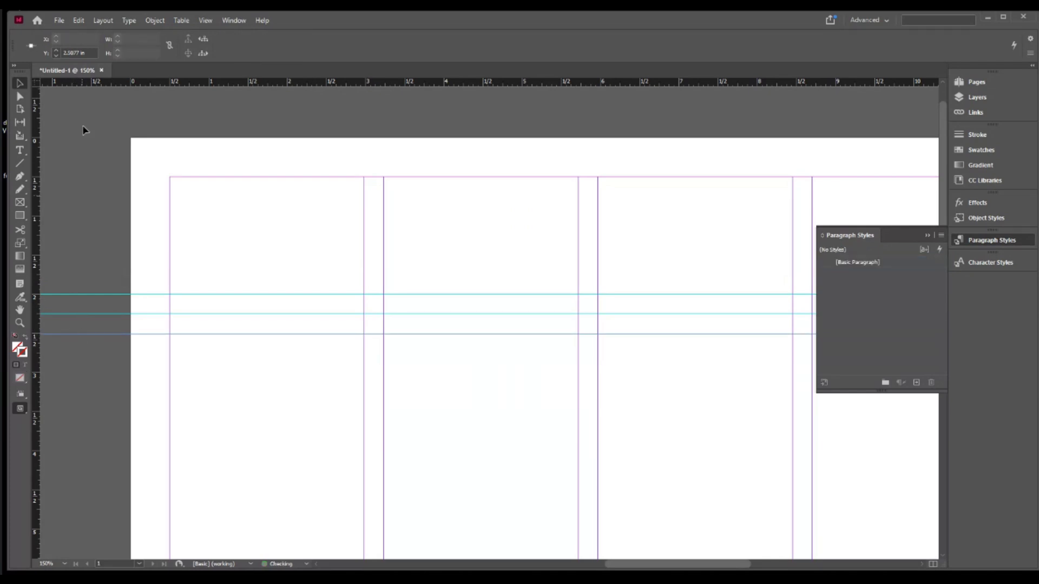
left_click(91, 52)
type("2.5")
key("Return")
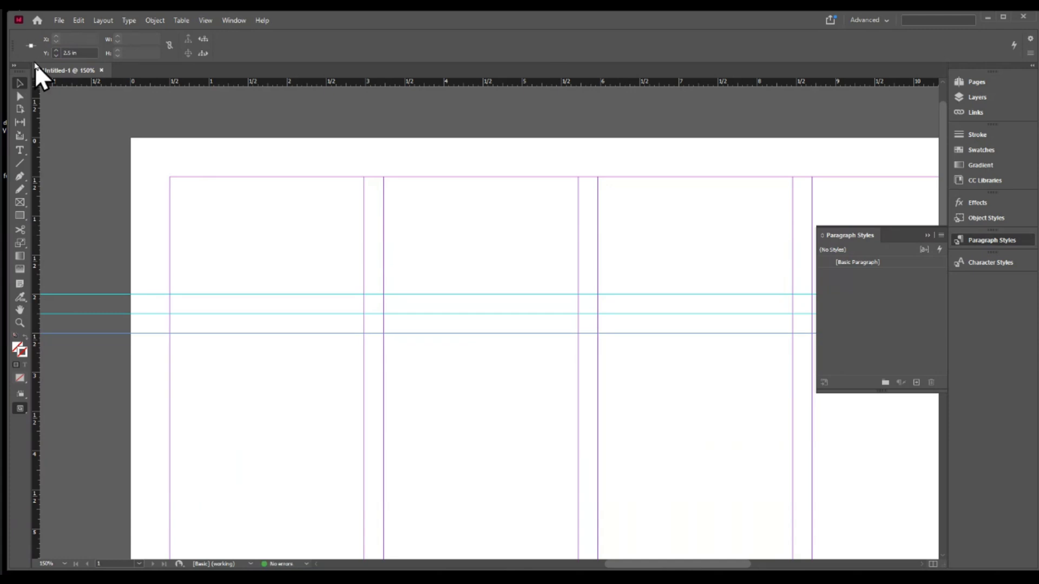
left_click(452, 238)
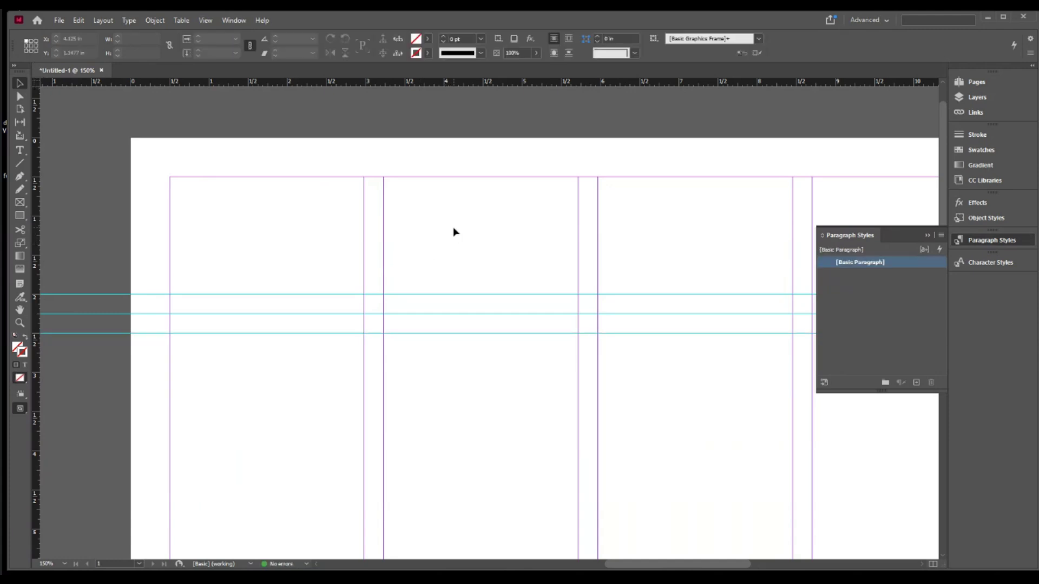
left_click(928, 237)
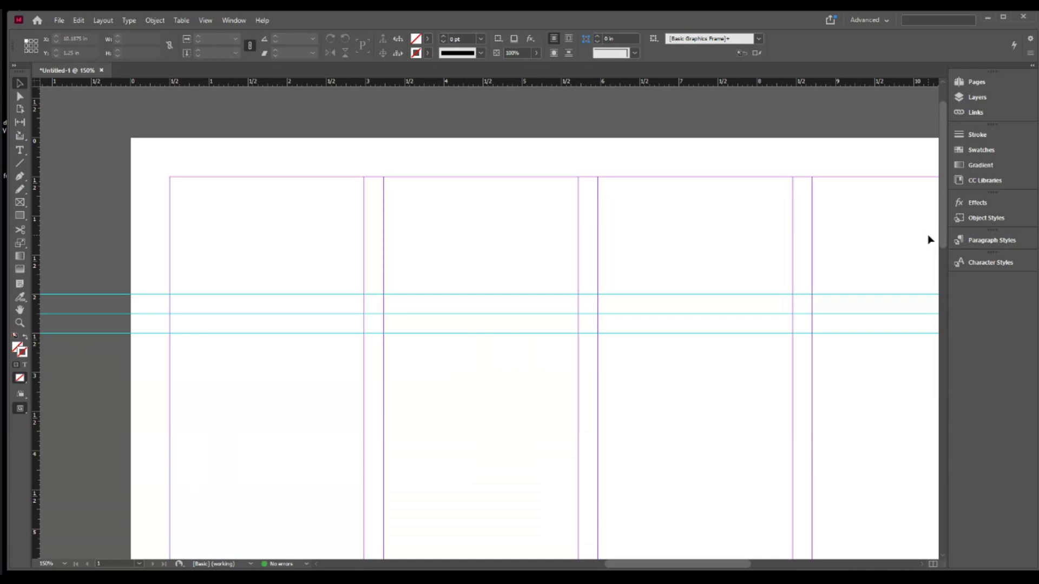
Step: Create a text frame about 5.2 by 1.14 in across the two middle columns, below the guides, containing "Paite.org News"
left_click(574, 273, "alt")
left_click(574, 273, "alt")
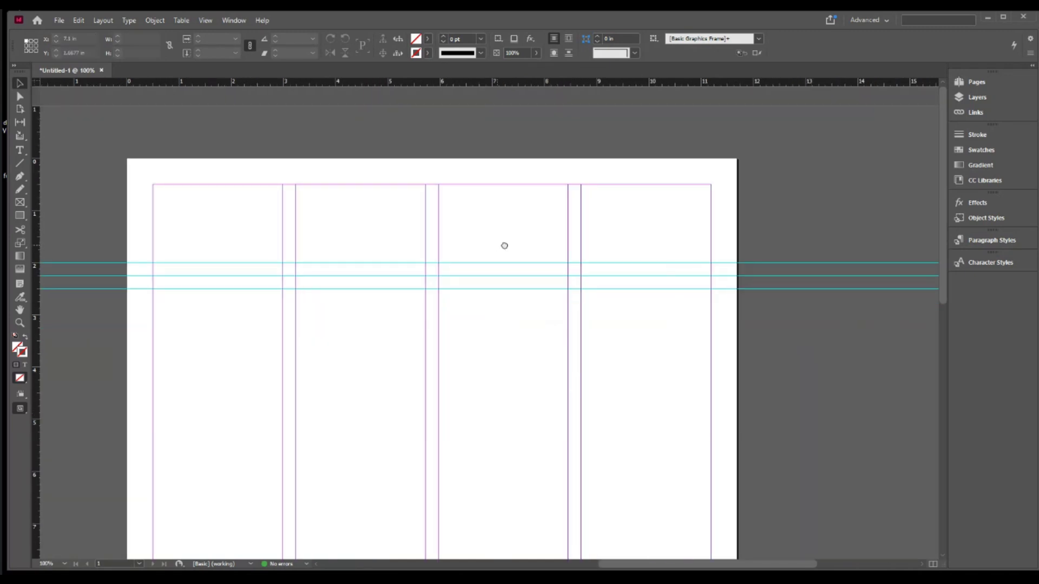
left_click_drag(504, 243, 581, 255)
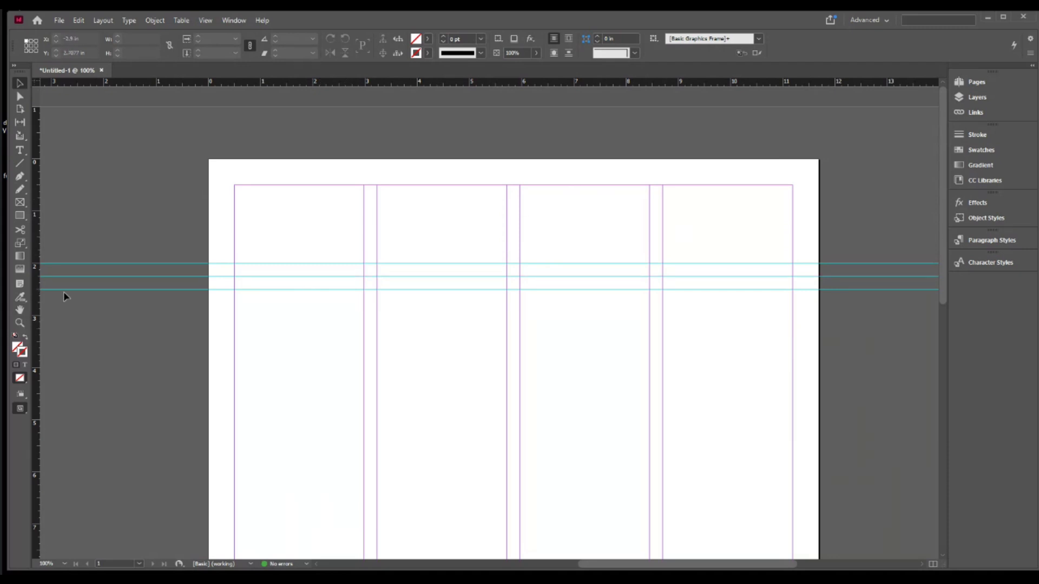
left_click(22, 151)
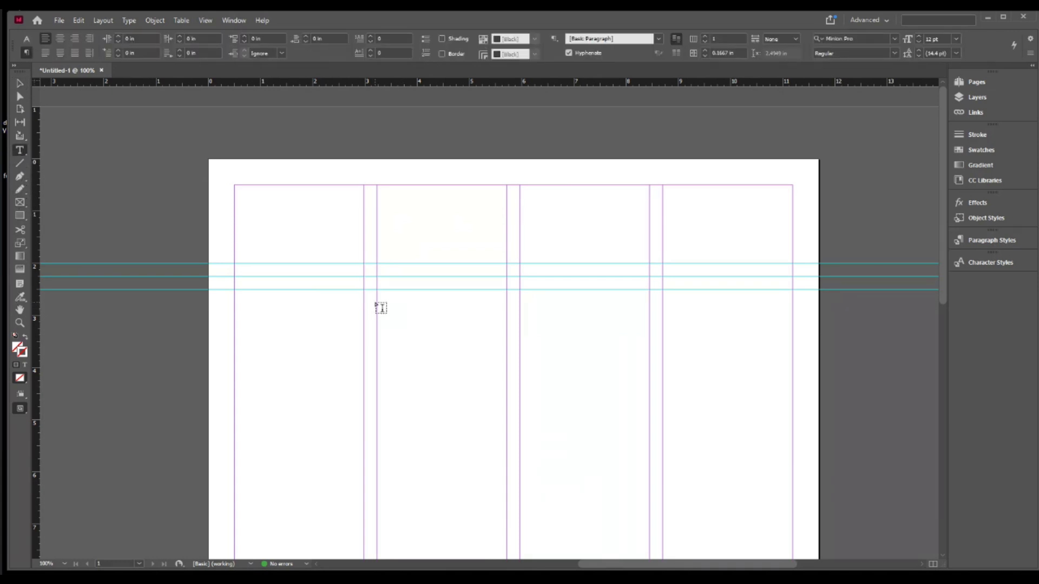
left_click_drag(378, 302, 650, 359)
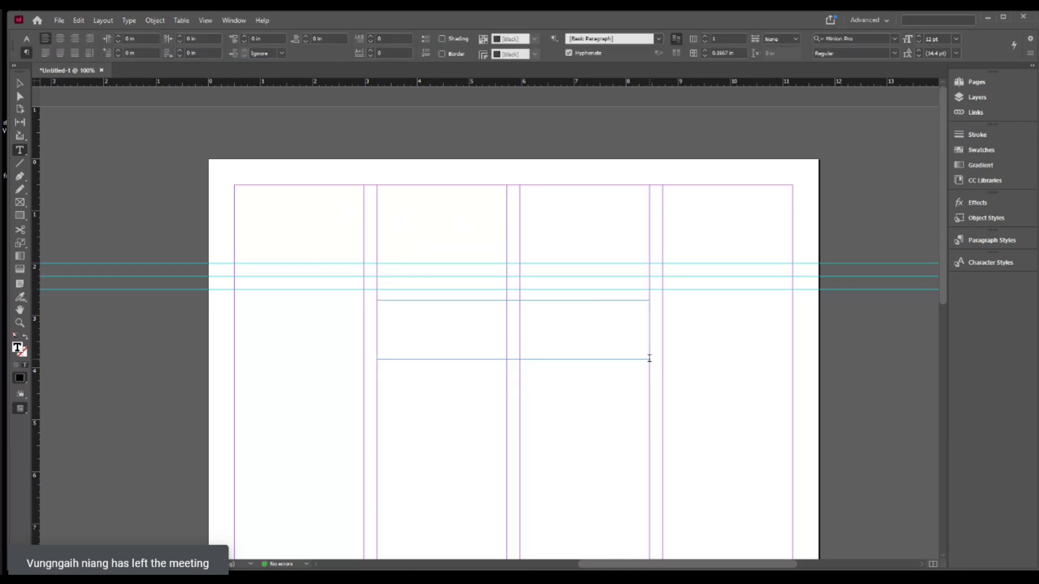
type("PAI")
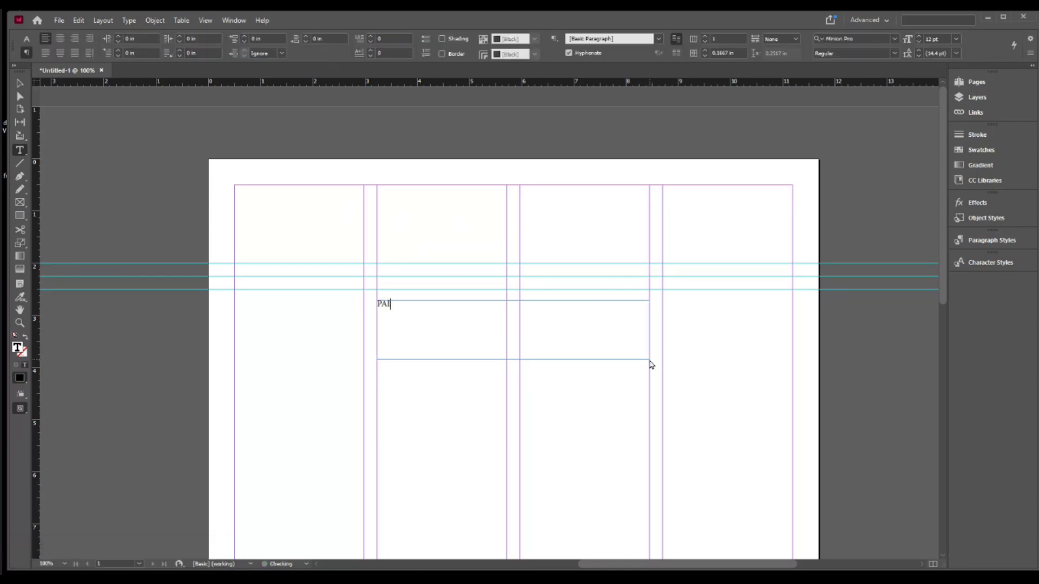
key("BackSpace")
key("BackSpace")
type("aite.org News")
Step: Enlarge the whole Paite.org News text to 14 pt and show the character formatting controls
key("ctrl+a")
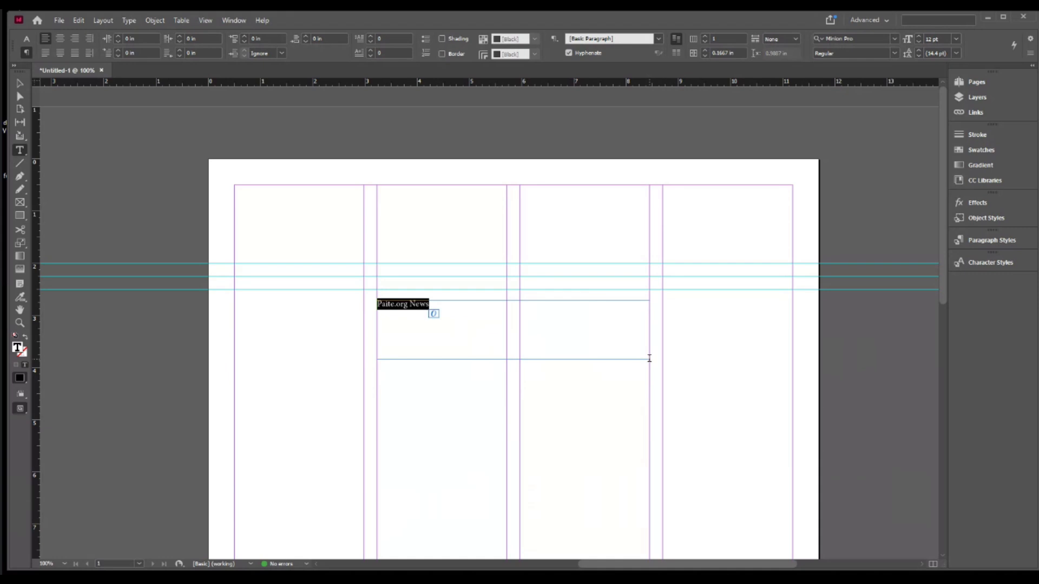
key("ctrl+shift+period")
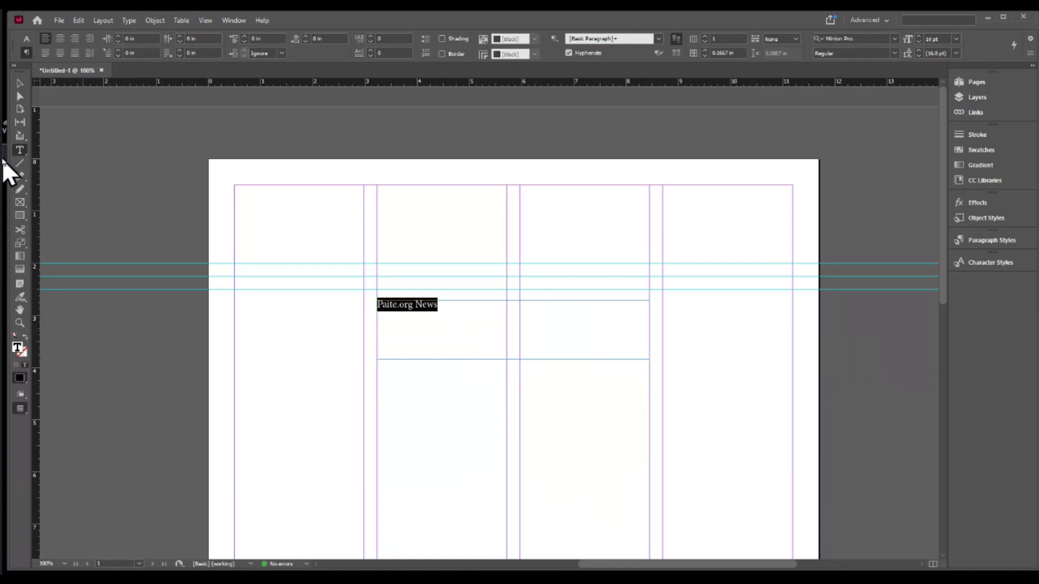
left_click(26, 40)
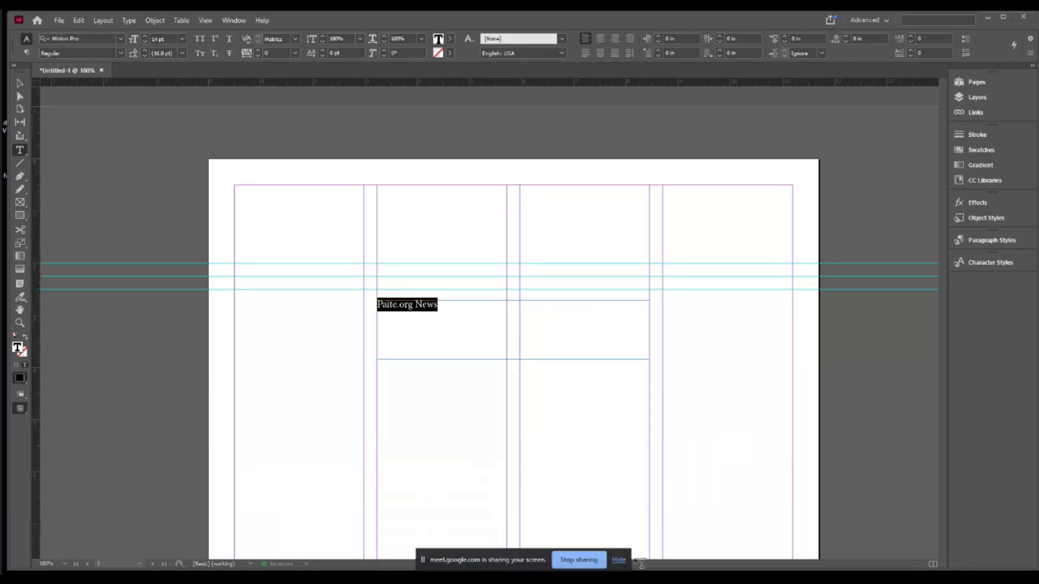
Step: Switch to Notepad and add the line "ctrl+shift+>" below the NEWSPAPER LAYOUT heading
left_click(618, 560)
key("alt+Tab")
left_click(472, 352)
left_click(518, 294)
key("Return")
type("ctrl+shift+>")
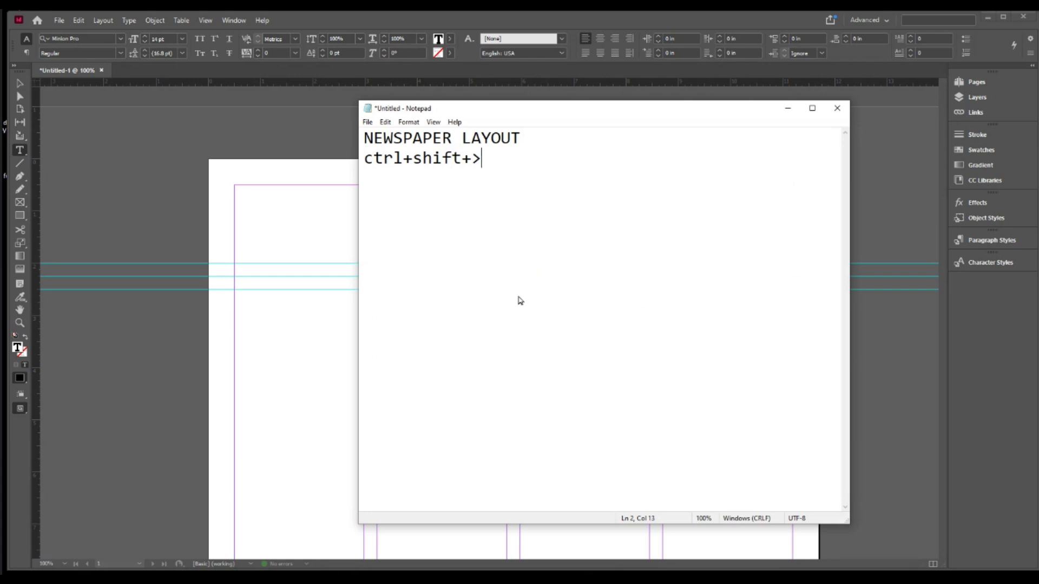
Step: Switch back to InDesign, enlarge the Paite.org News text to 52 pt and centre it in its frame
key("alt+Tab")
key("ctrl+shift+period")
key("ctrl+shift+period")
key("ctrl+shift+period")
key("ctrl+shift+period")
key("ctrl+shift+period")
key("ctrl+shift+period")
key("ctrl+shift+period")
key("ctrl+shift+period")
key("ctrl+shift+period")
key("ctrl+shift+period")
key("ctrl+shift+period")
key("ctrl+shift+period")
key("ctrl+shift+period")
key("ctrl+shift+period")
key("ctrl+shift+period")
key("ctrl+shift+period")
key("ctrl+shift+period")
key("ctrl+shift+period")
key("ctrl+shift+period")
key("ctrl+shift+period")
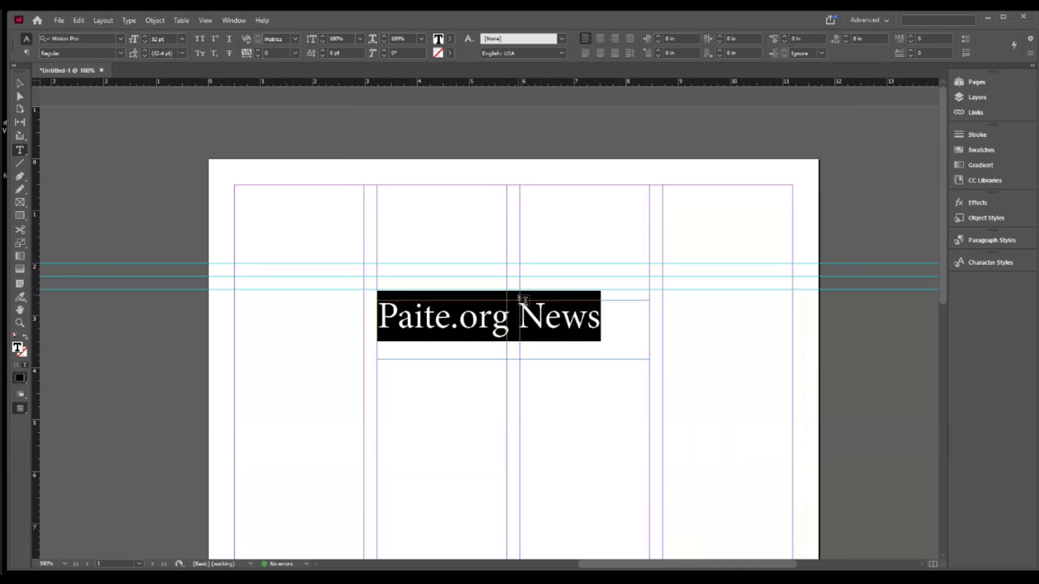
left_click(600, 42)
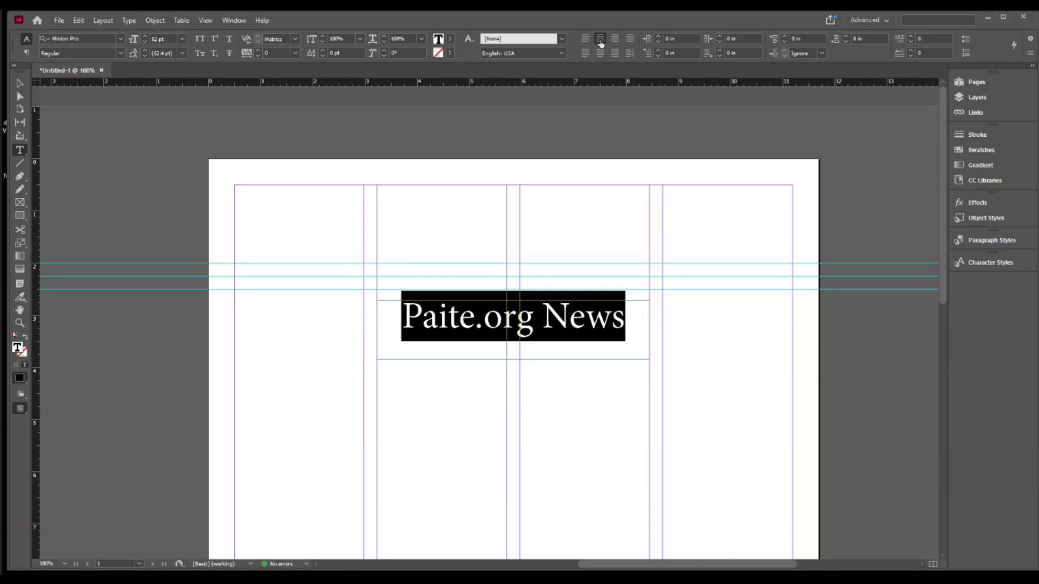
Step: Enlarge the whole centred Paite.org News headline to 62 pt so it fills the frame on one line
left_click(625, 332)
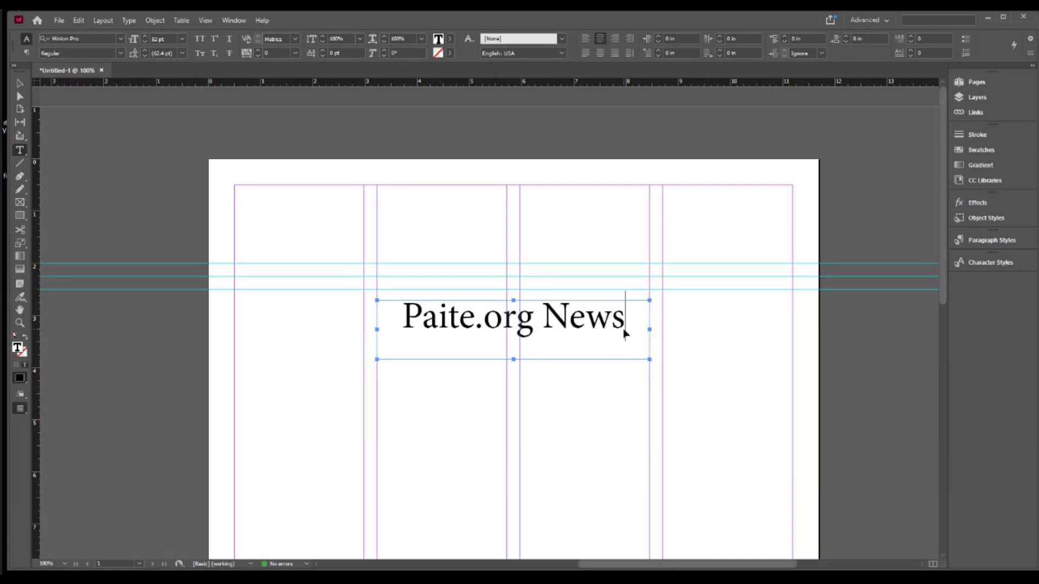
key("ctrl+a")
key("ctrl+shift+period")
key("ctrl+shift+period")
key("ctrl+shift+period")
key("ctrl+shift+period")
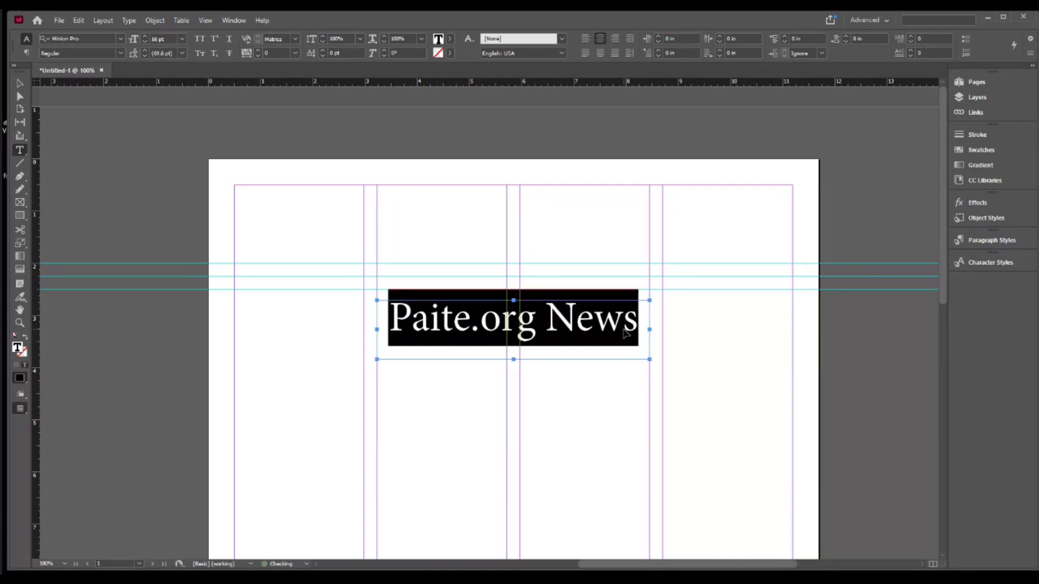
key("ctrl+shift+period")
key("ctrl+shift+period")
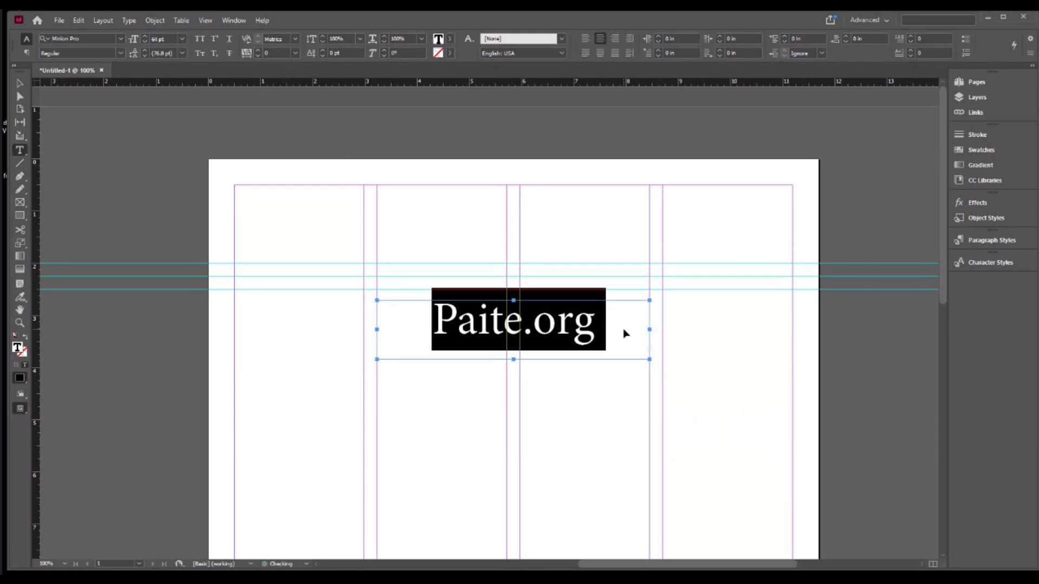
key("ctrl+shift+comma")
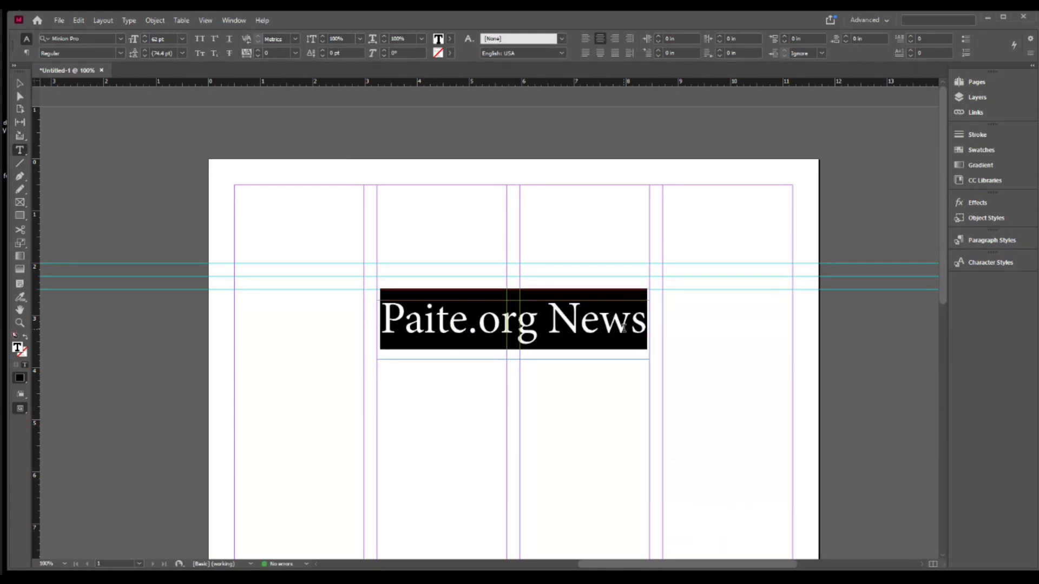
Step: Move the Paite.org News text frame straight up to the top margin at Y 0.5 in and deselect it
left_click(20, 79)
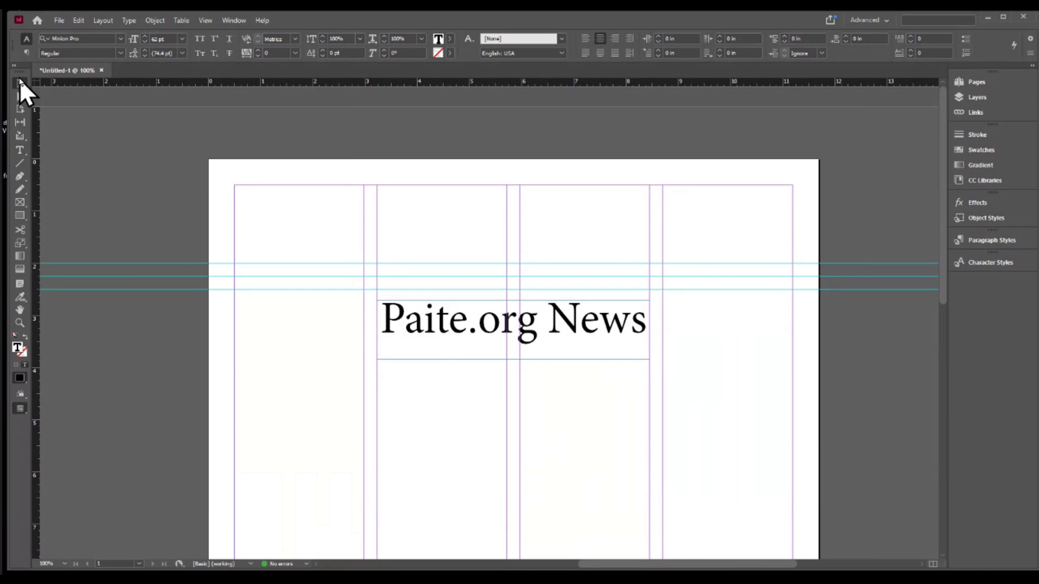
left_click_drag(535, 339, 535, 222)
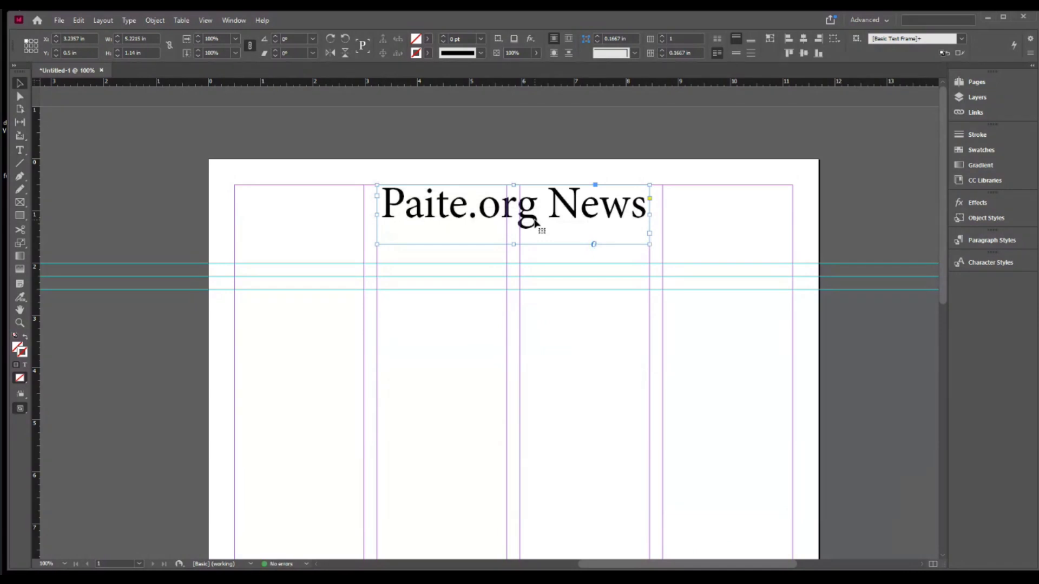
left_click(565, 364)
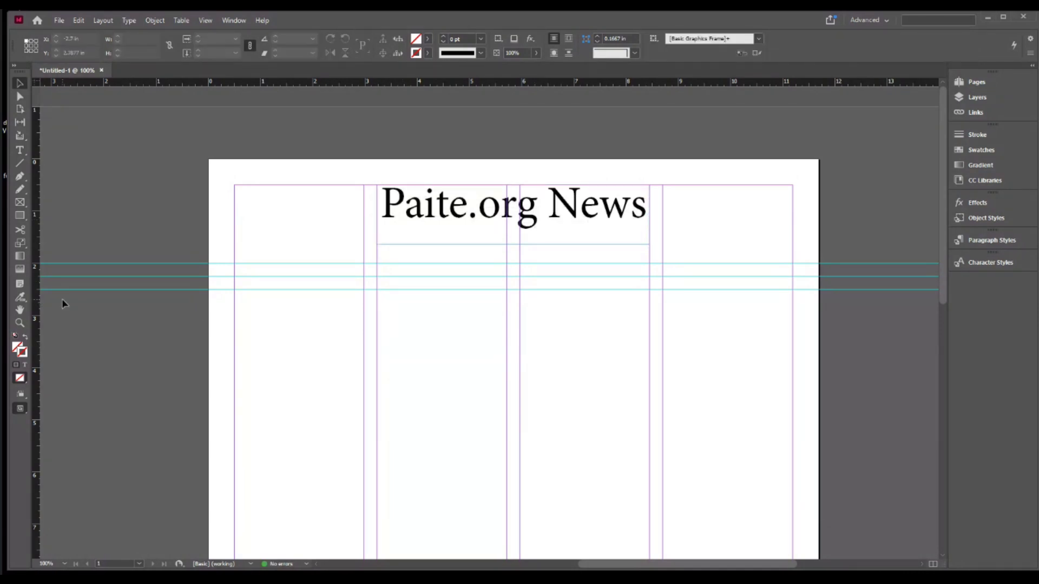
Step: Open the paite.org website in Chrome for reference and return to the InDesign document
left_click(21, 217)
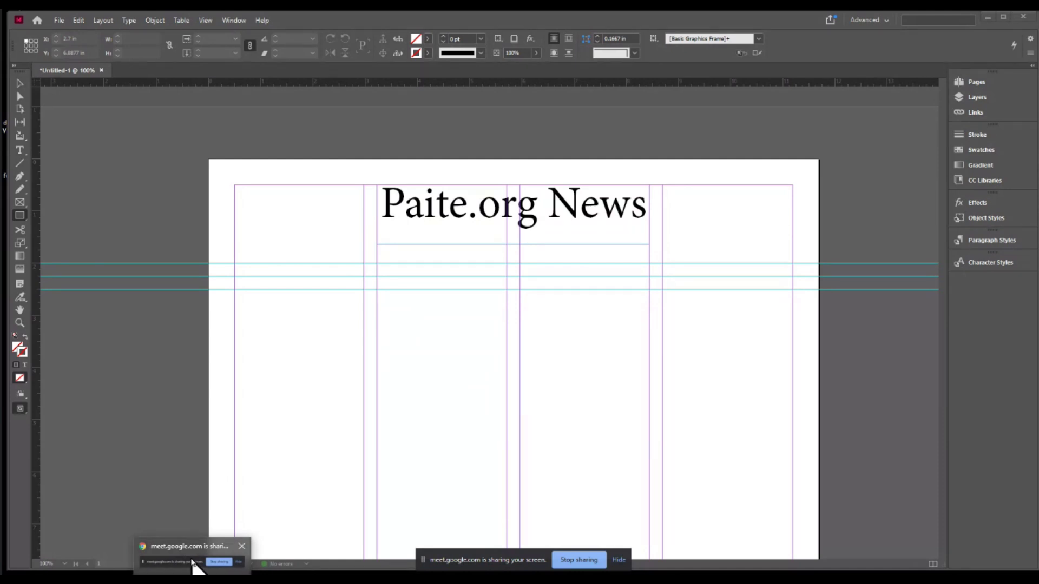
mouse_move(193, 563)
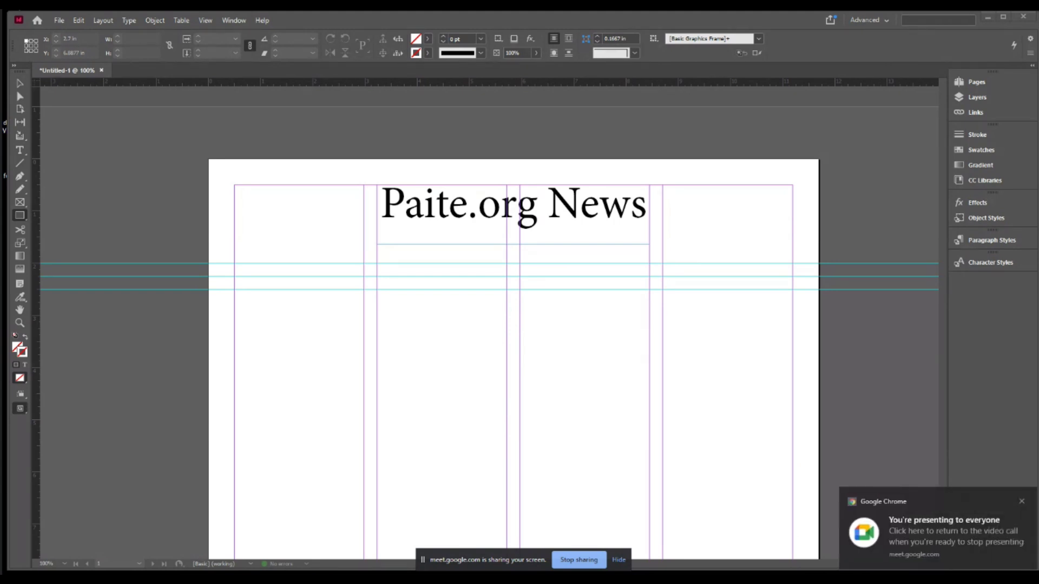
left_click_drag(1038, 244, 528, 17)
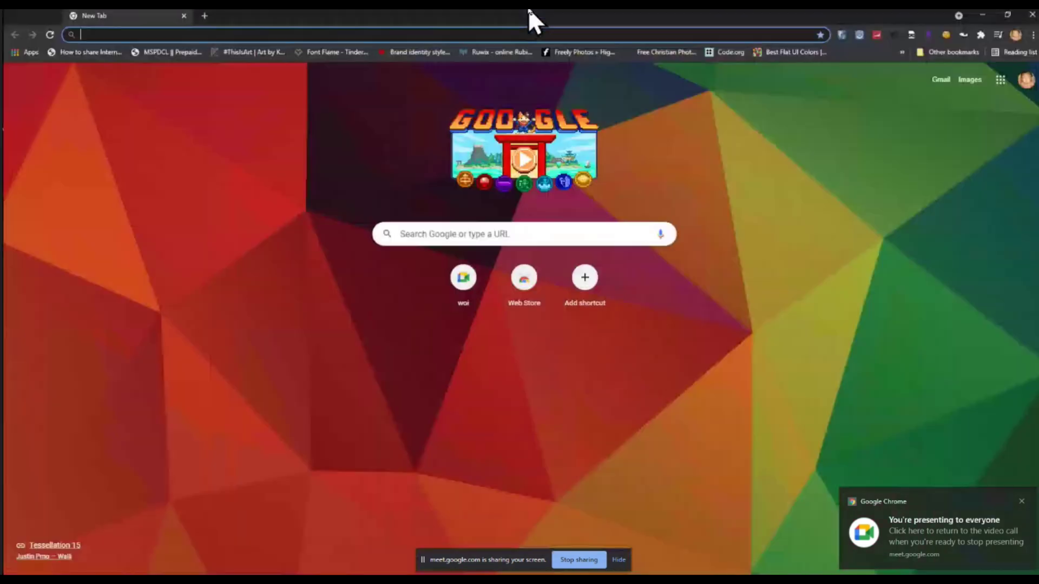
left_click(389, 33)
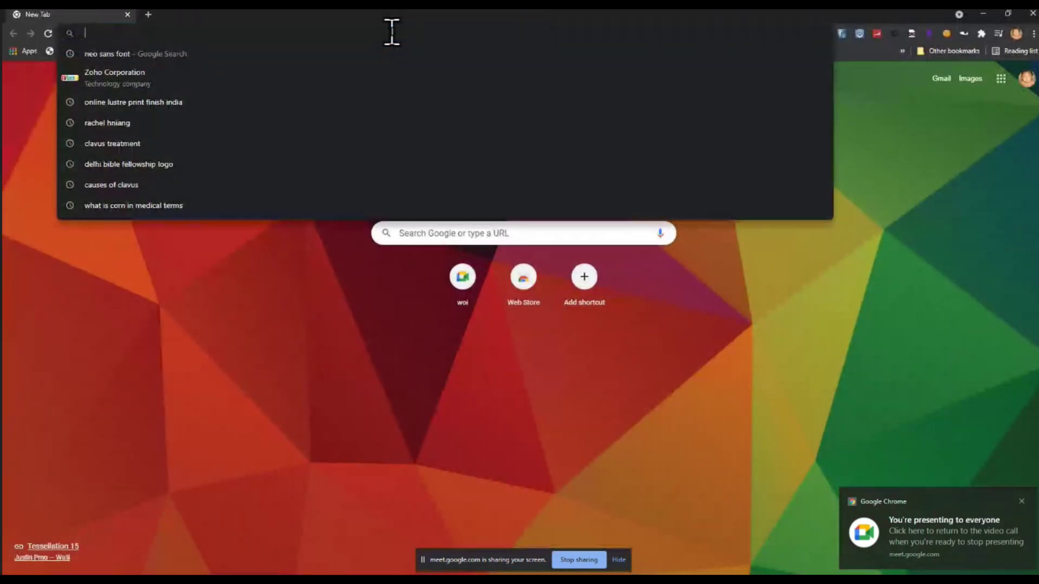
type("paite.org")
key("Return")
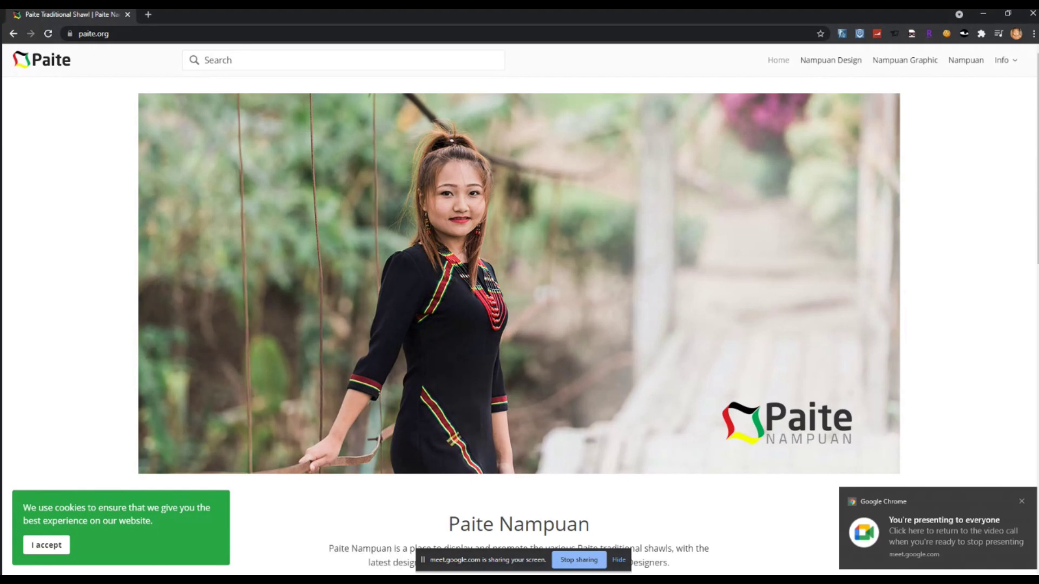
left_click(323, 533)
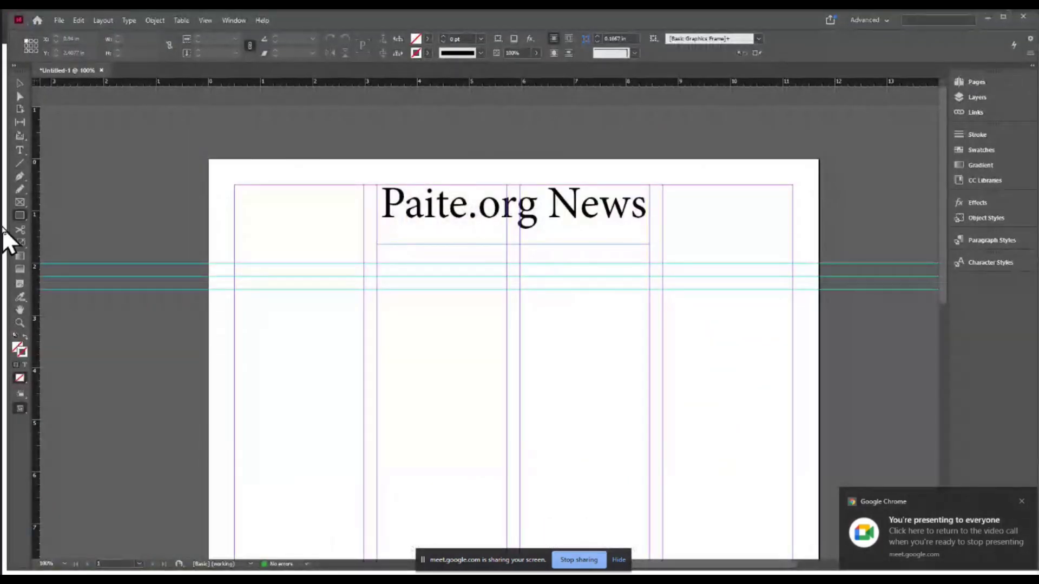
Step: Draw a rectangle about 1.82 by 0.28 in below the guides in the second column and give it a 1 pt black stroke
left_click(1003, 17)
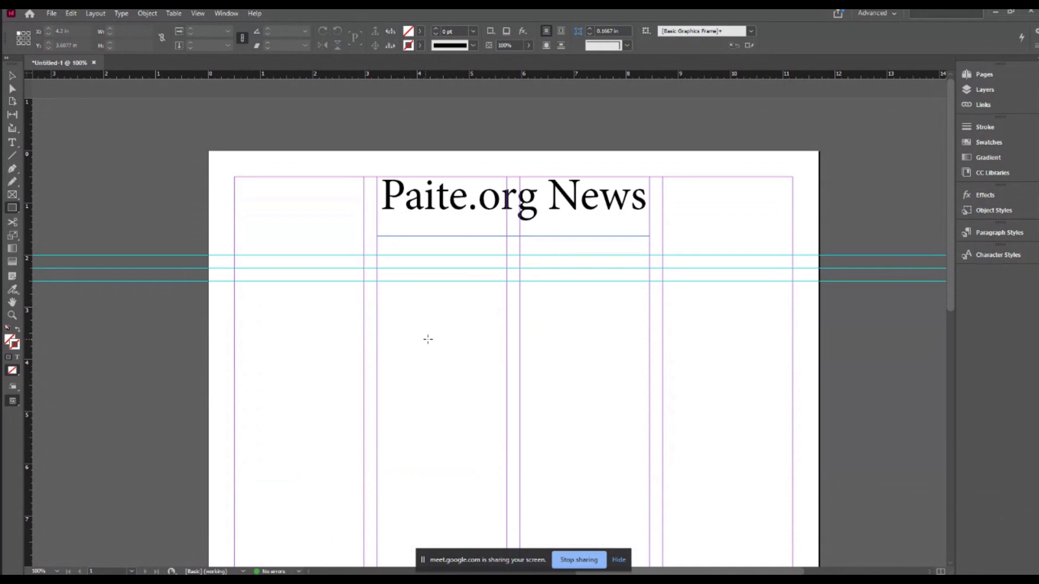
mouse_move(392, 313)
left_mouse_down()
mouse_move(501, 330)
mouse_move(487, 329)
left_mouse_up()
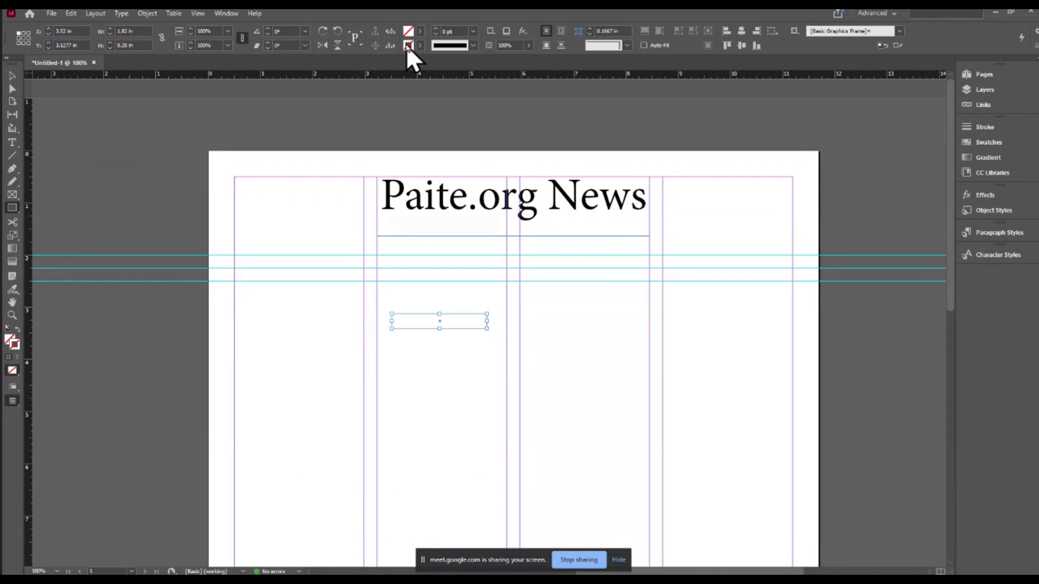
left_click(422, 32)
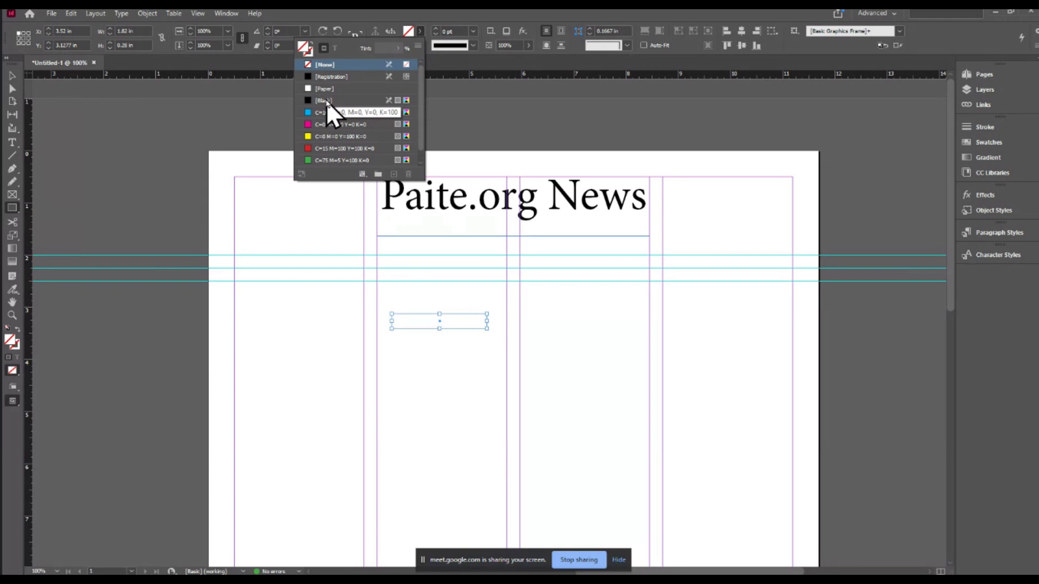
left_click(472, 30)
left_click(473, 31)
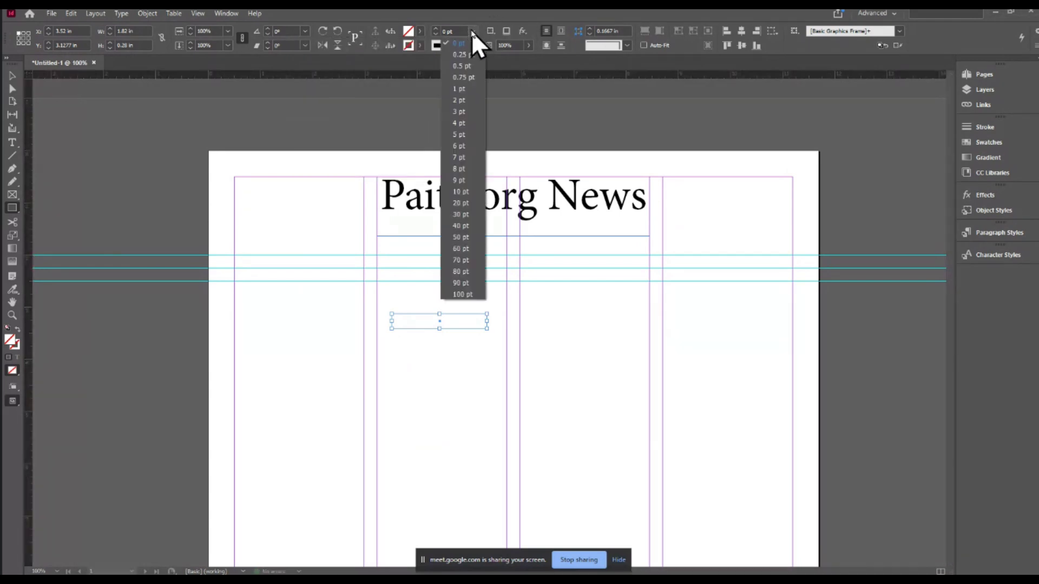
left_click(459, 86)
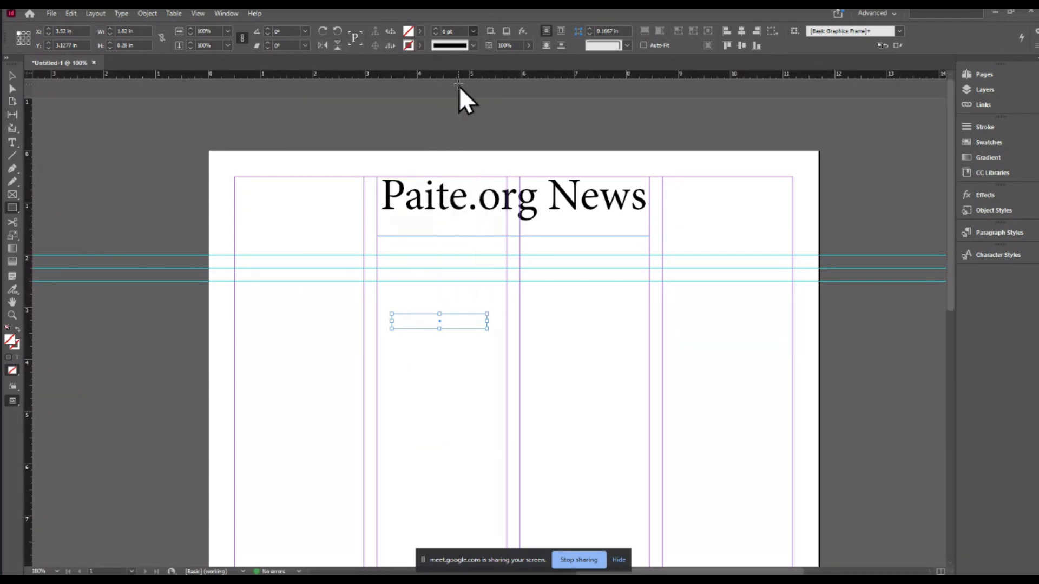
Step: Shear the rectangle below the guides along the vertical axis by 30°
left_click(12, 76)
right_click(460, 316)
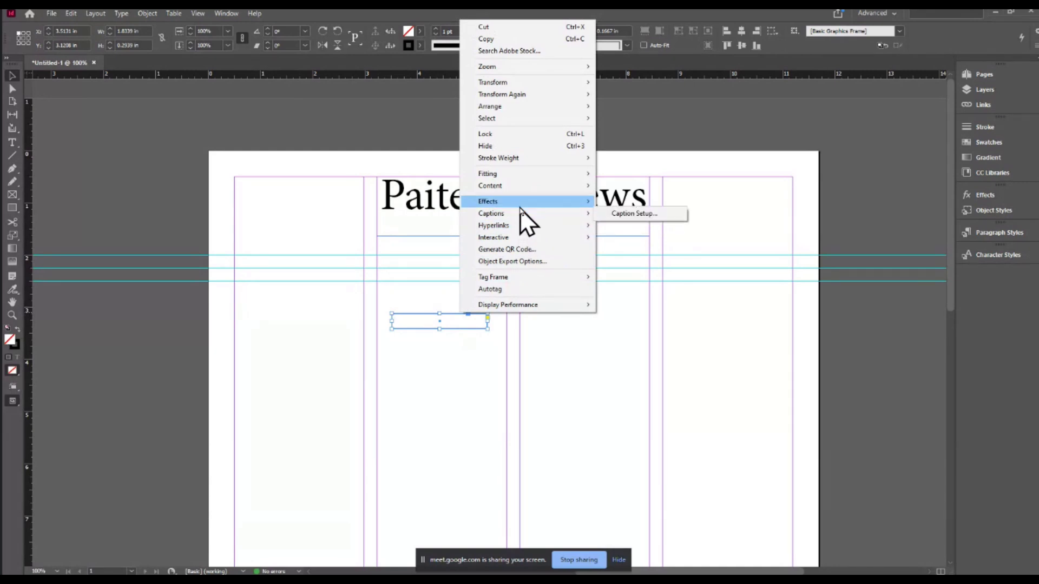
mouse_move(522, 86)
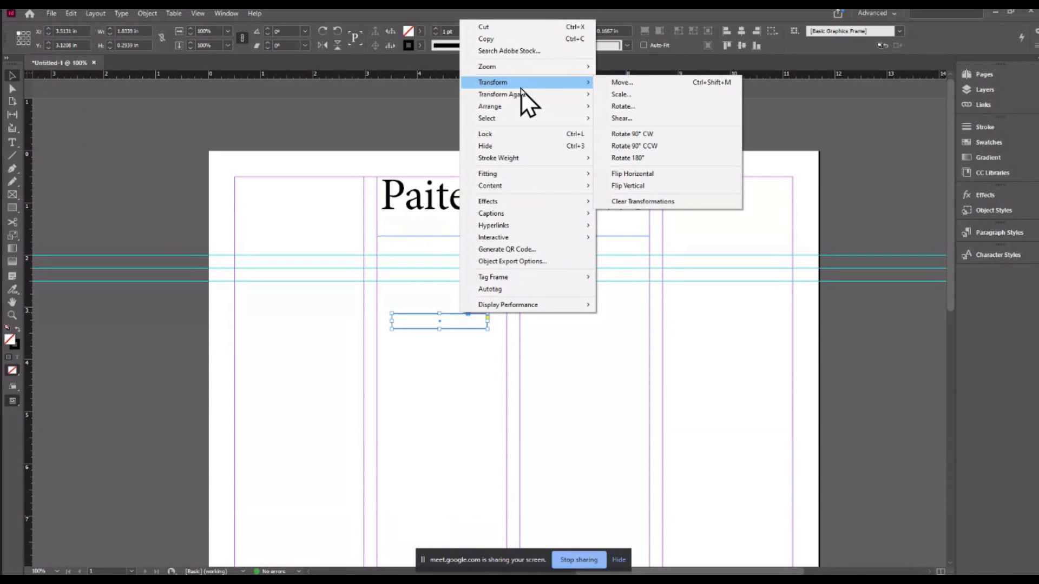
left_click(621, 118)
left_click_drag(535, 243, 657, 152)
left_click(666, 236)
left_click(599, 215)
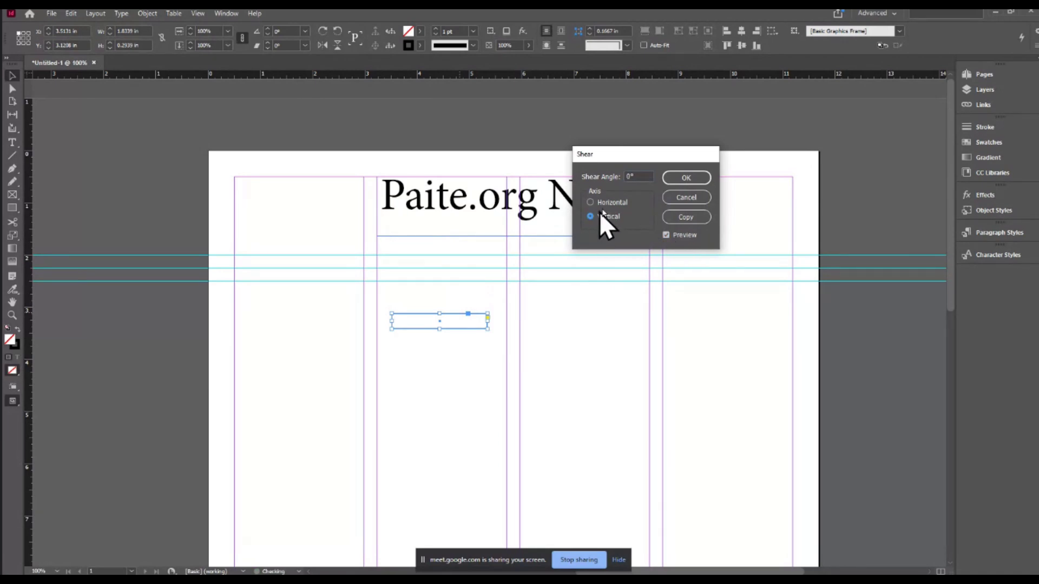
key("Tab")
type("20")
key("Tab")
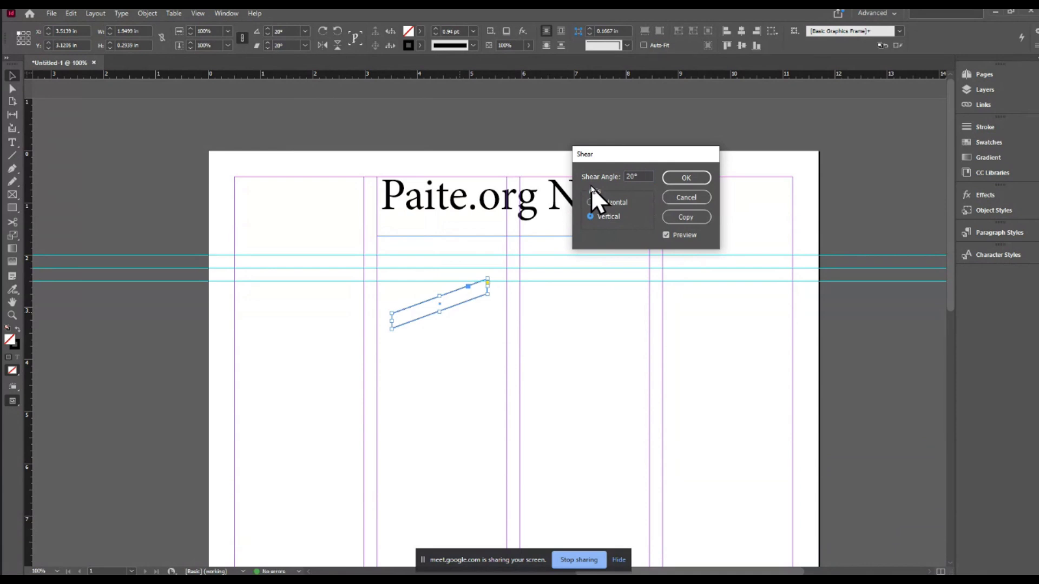
key("Tab")
type("30")
key("Tab")
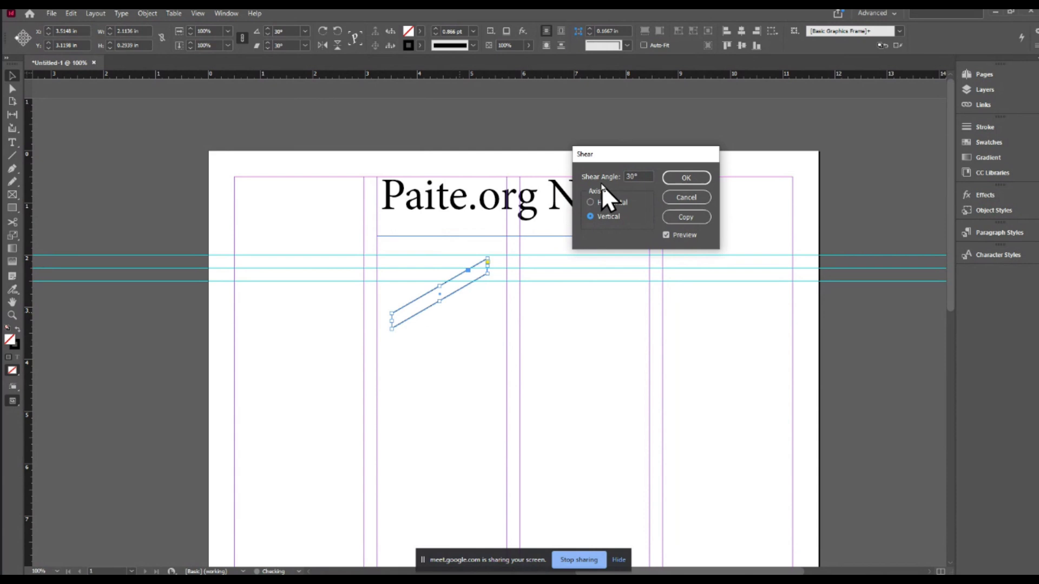
left_click(686, 179)
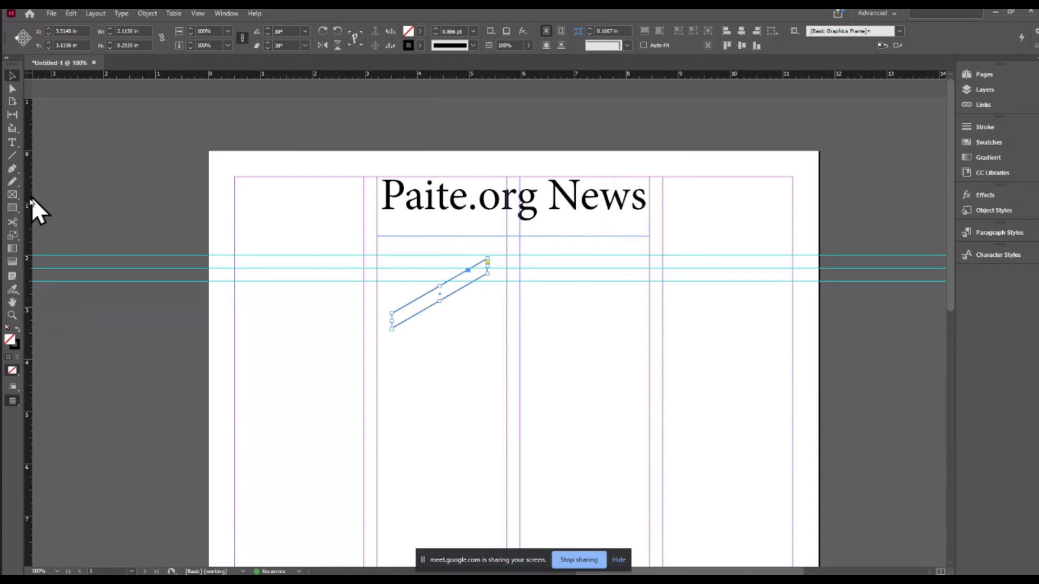
Step: Add a curved anchor point midway along both long edges of the sheared rectangle, bending it into an S-shaped wavy band
left_click(13, 171)
right_click(13, 170)
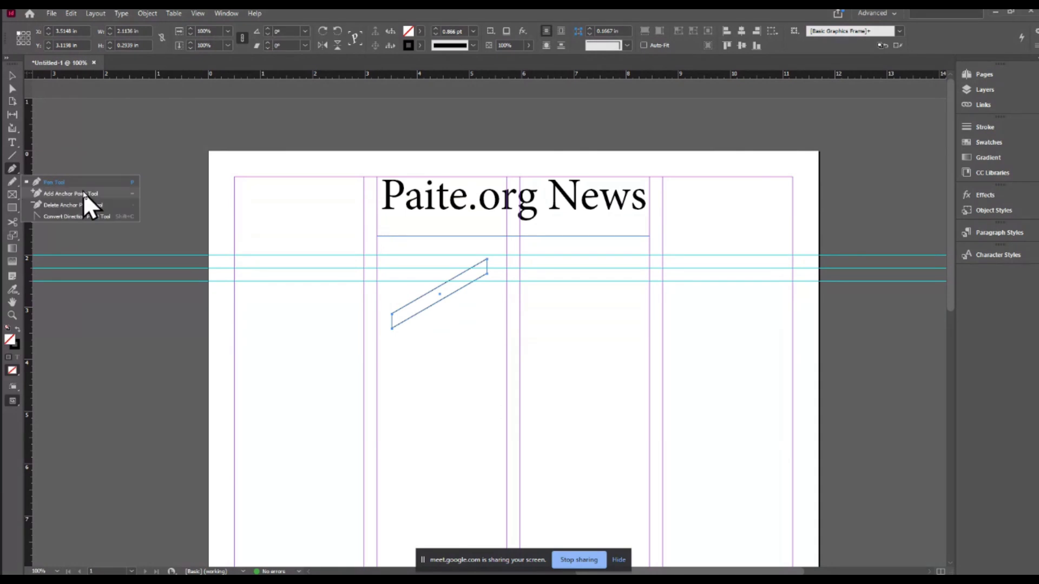
left_click(67, 193)
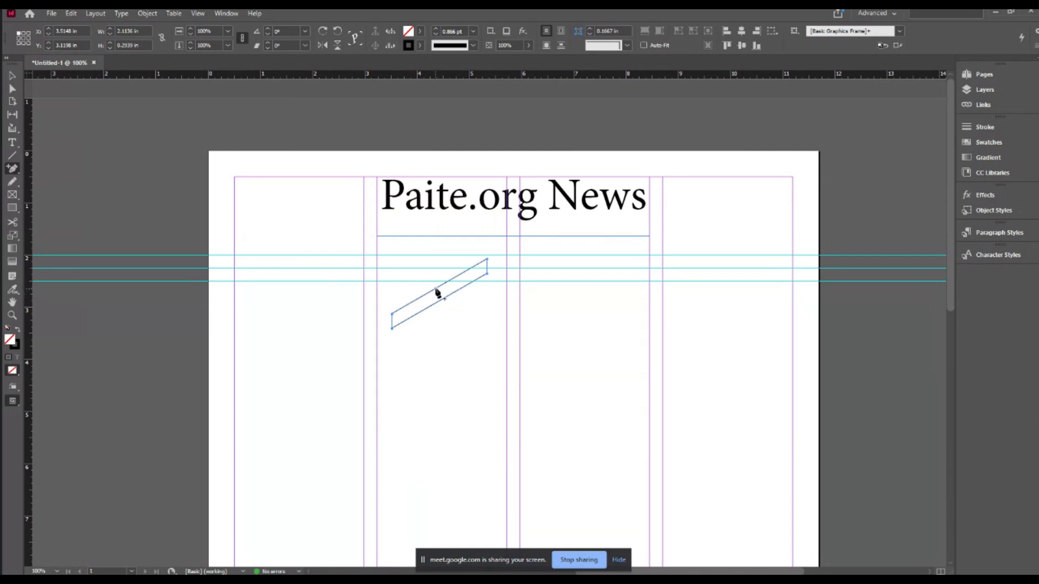
left_click_drag(437, 293, 399, 301)
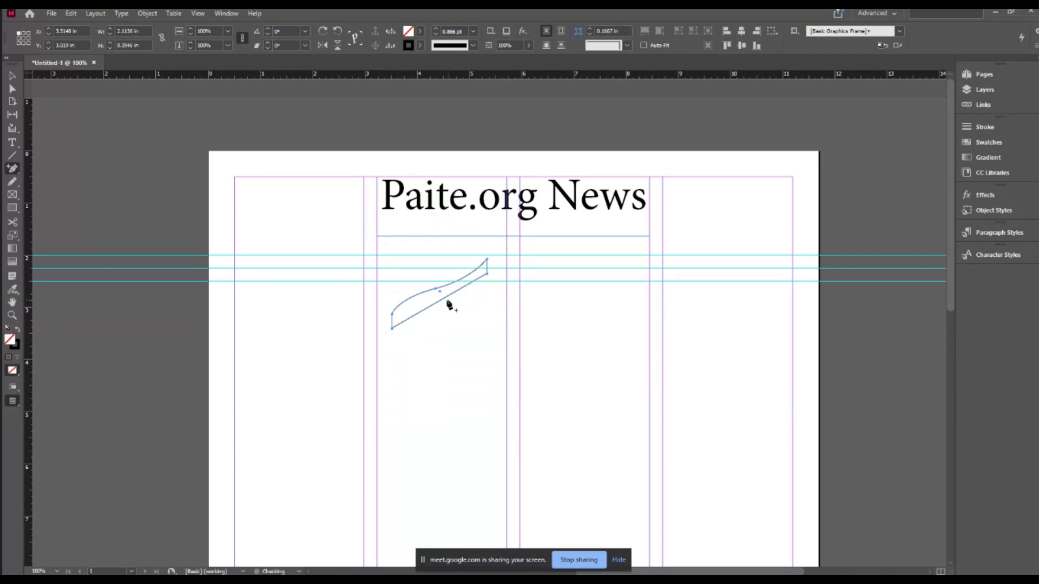
left_click_drag(440, 301, 478, 292)
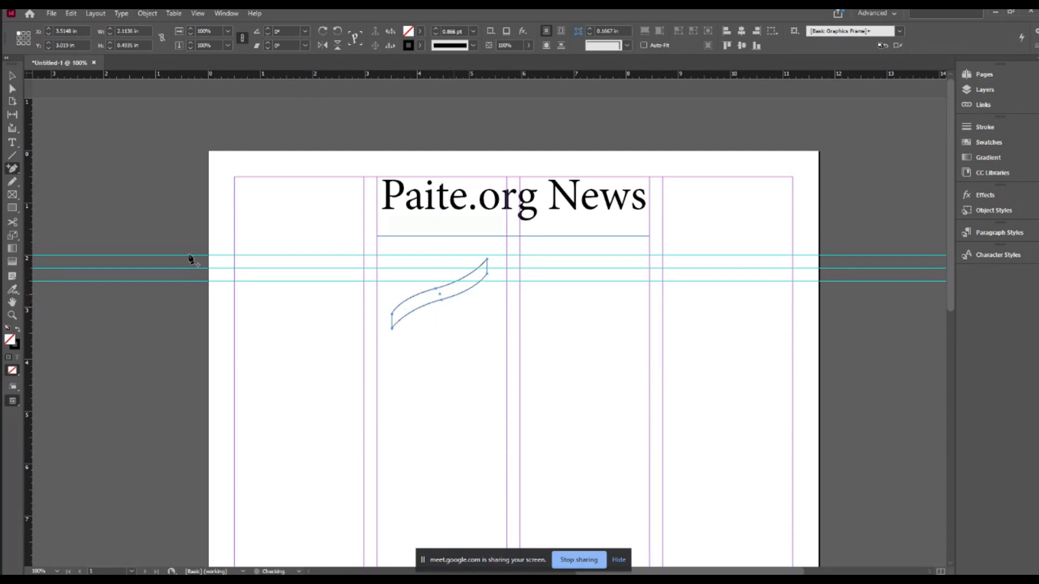
Step: Fill the wavy band with [Black] and set its stroke weight to 0 pt
left_click(11, 75)
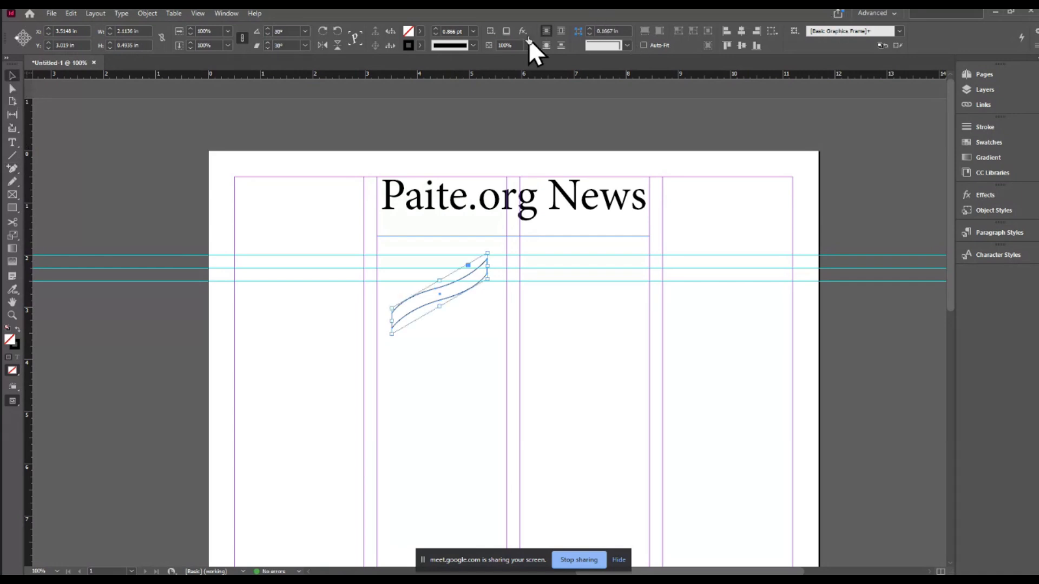
left_click(421, 30)
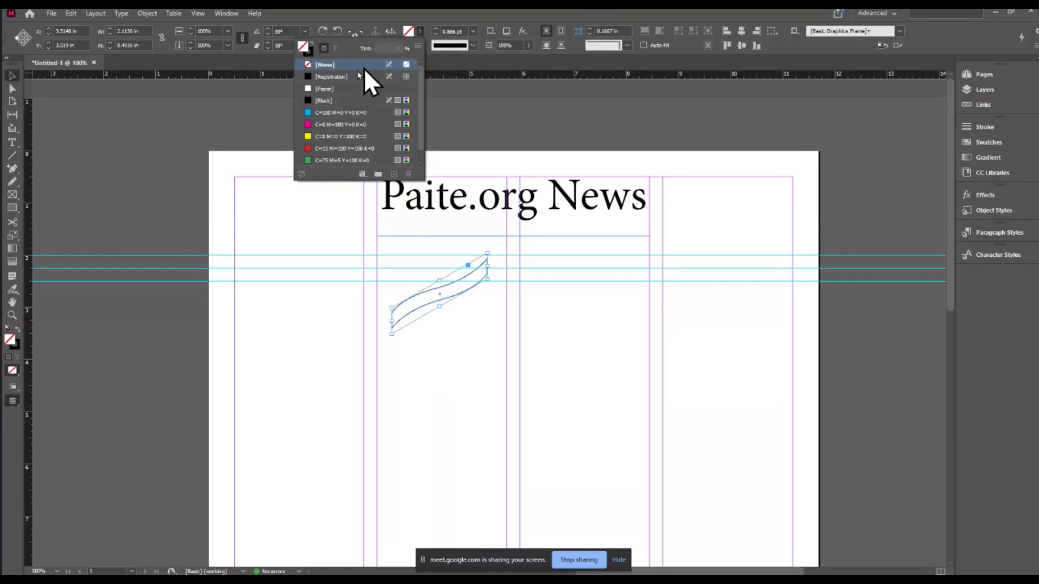
left_click(324, 101)
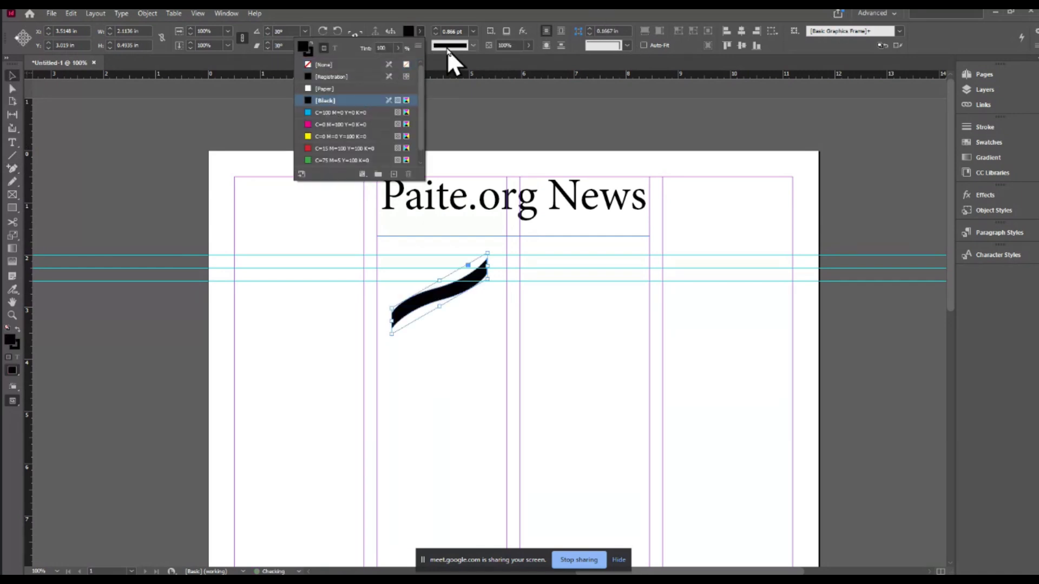
left_click(473, 31)
left_click(473, 31)
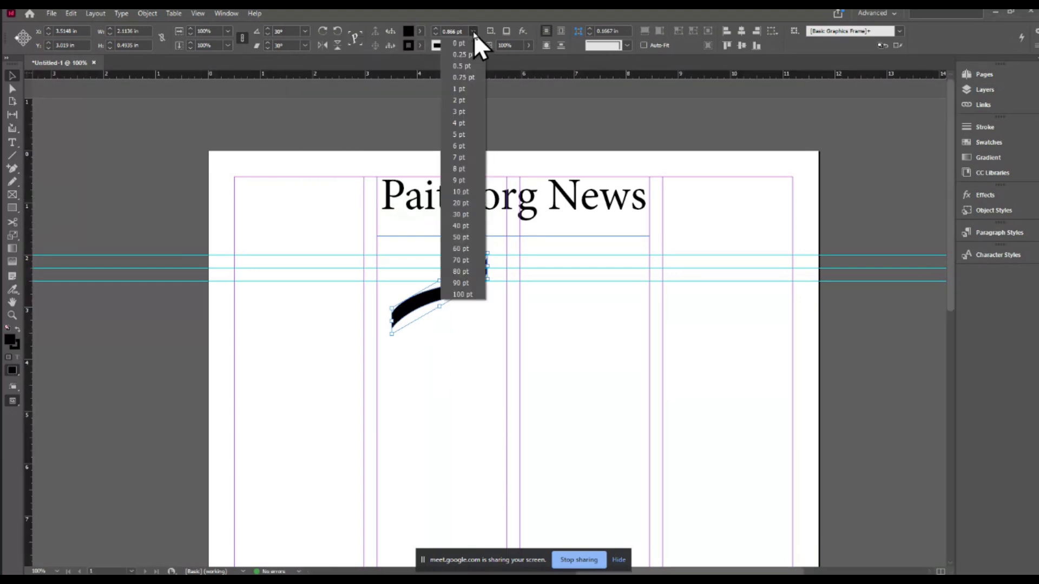
left_click(459, 43)
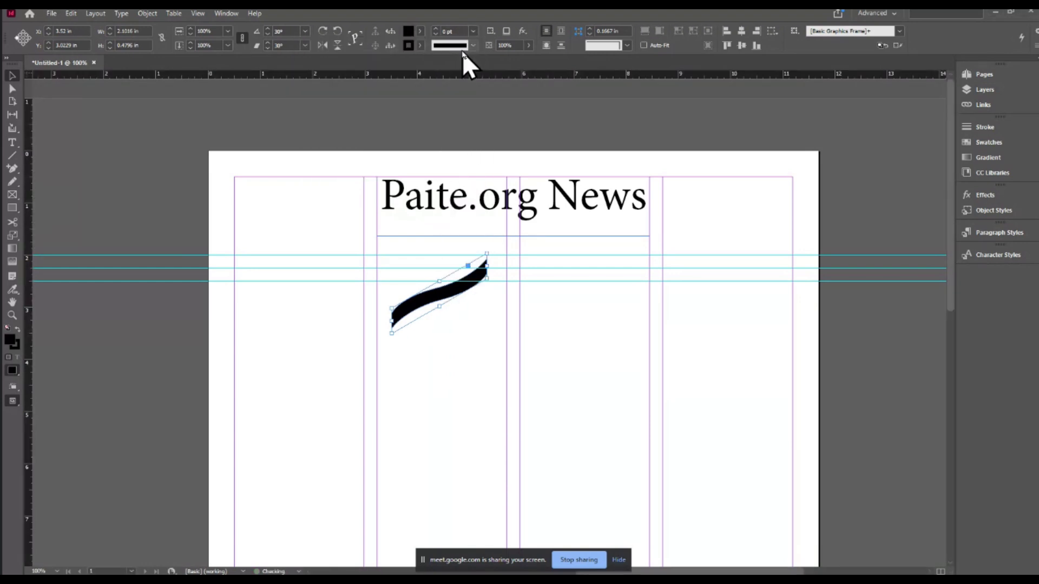
Step: Duplicate the black wavy band about 1.3 in horizontally to the right of the original
left_click(13, 74)
left_click_drag(442, 299, 510, 295)
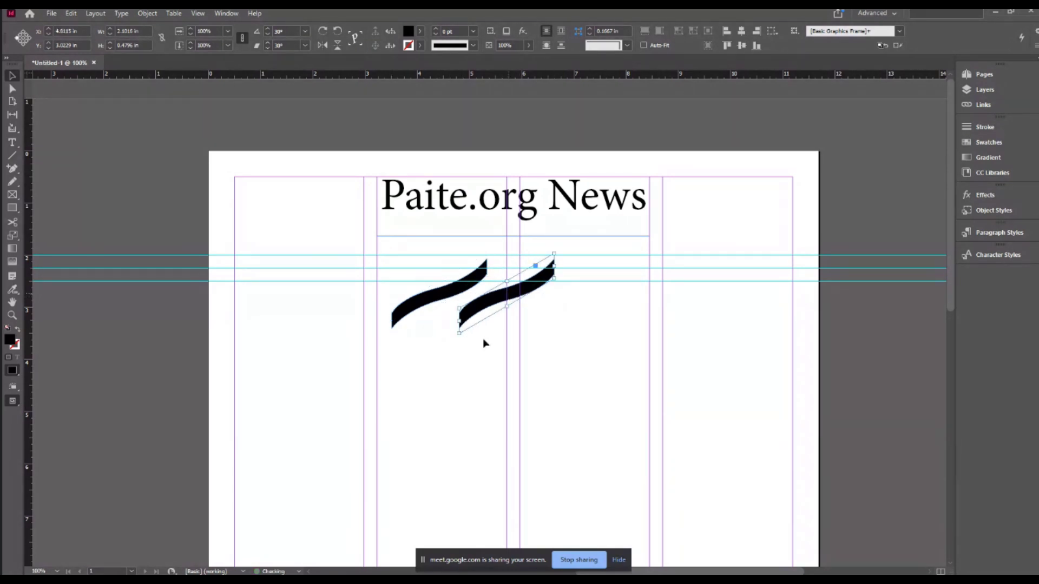
Step: Add the line "ctrl+shift+alt" to the NEWSPAPER LAYOUT notes in Notepad and return to InDesign
key("alt+Tab")
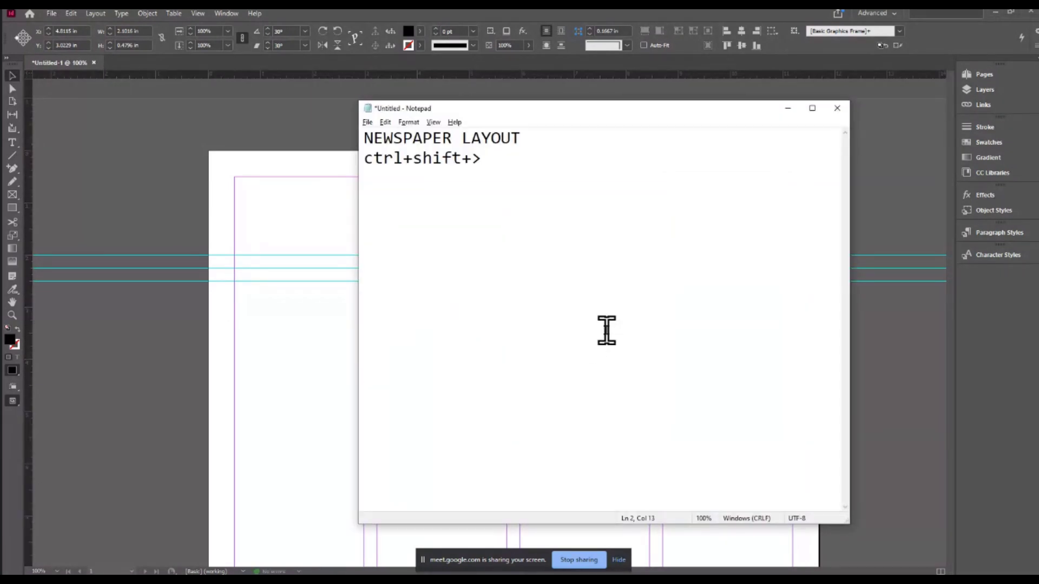
key("Return")
type("ctrl_shift")
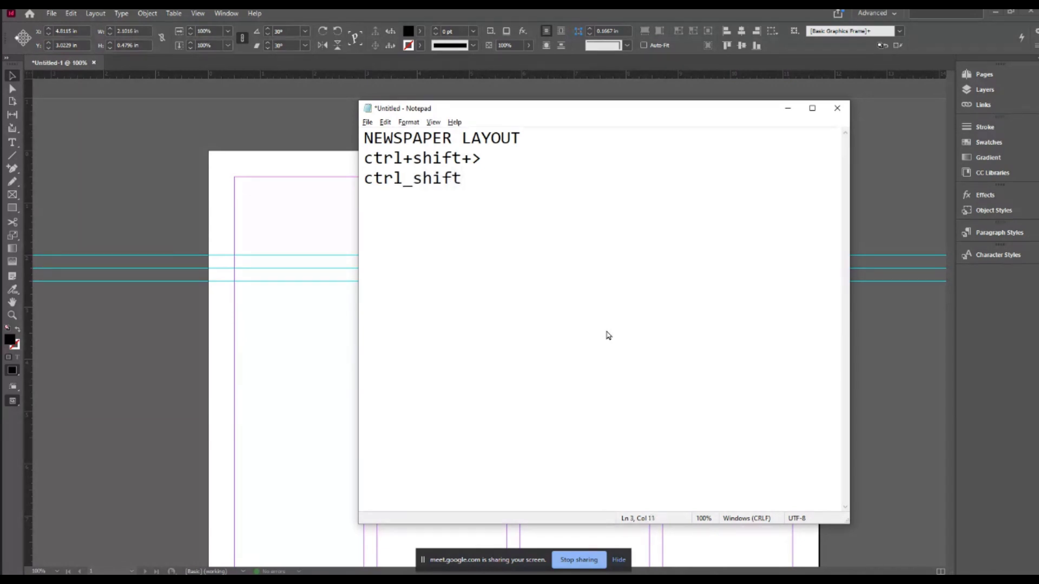
type("+alt")
key("Left")
key("Left")
key("Left")
key("Left")
key("Left")
key("Left")
key("Left")
key("Left")
key("Left")
key("shift+Left")
type("+")
key("alt+Tab")
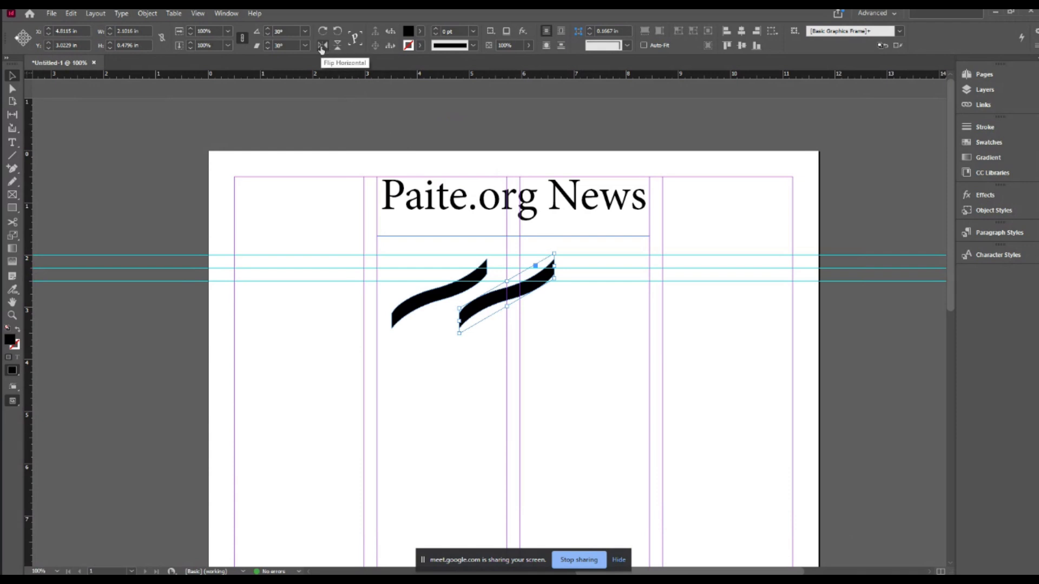
Step: Flip the duplicate band horizontally about its centre and move it right until its upper end meets the original's in a peak
key("z")
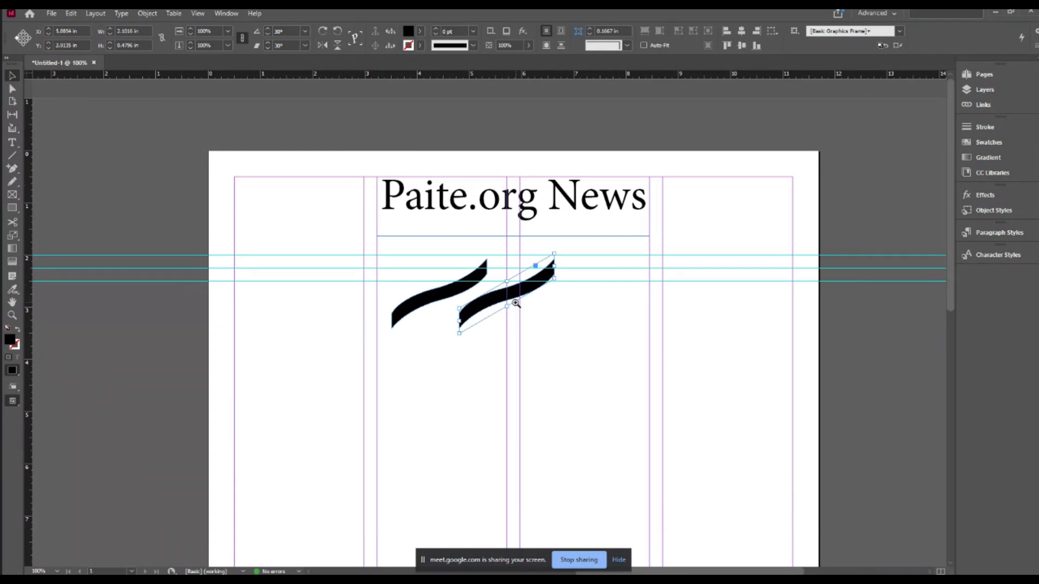
left_click(518, 307)
left_click(492, 320)
left_click(492, 319)
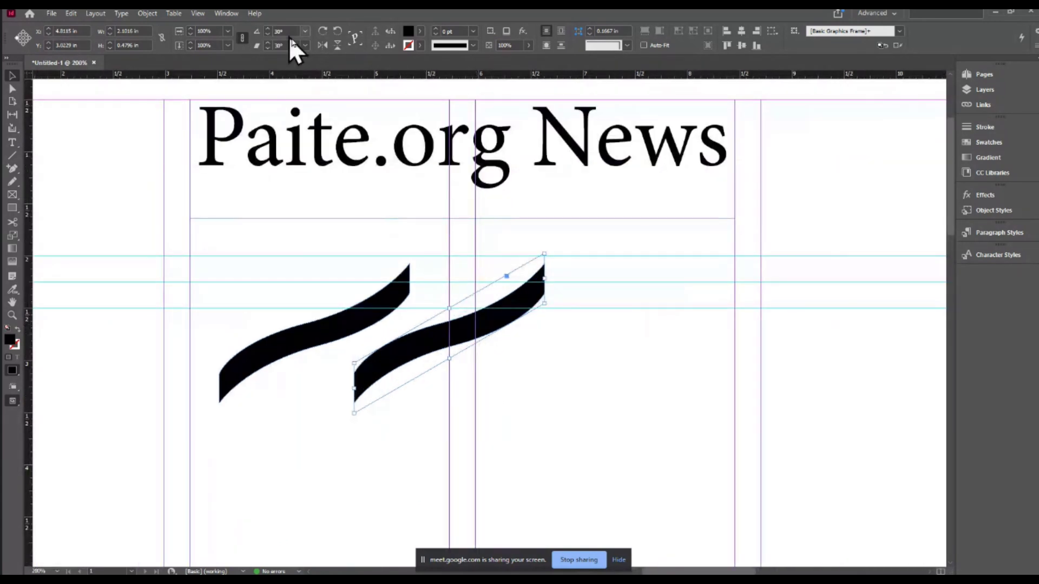
left_click(324, 46)
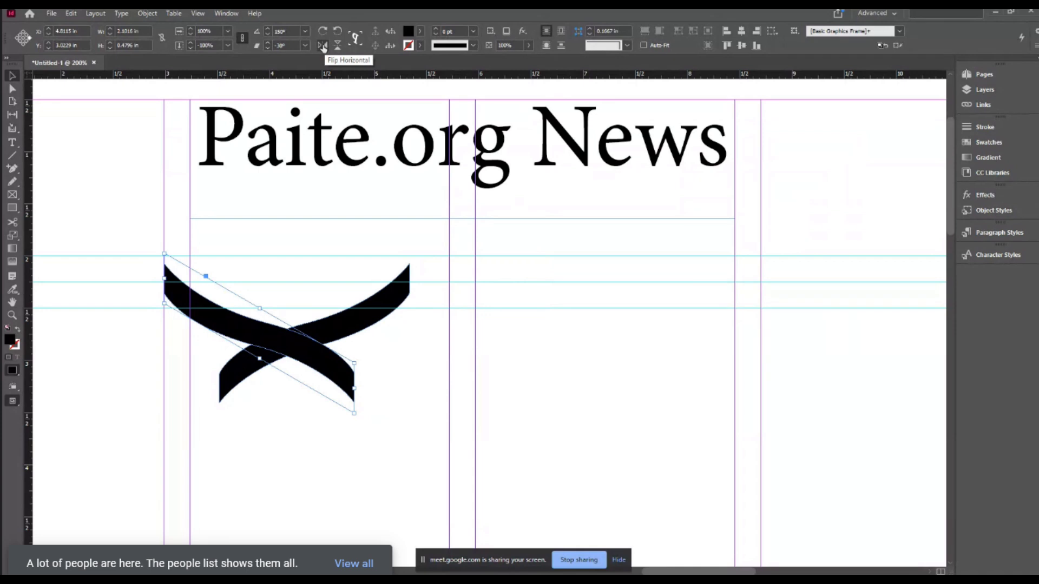
key("ctrl+z")
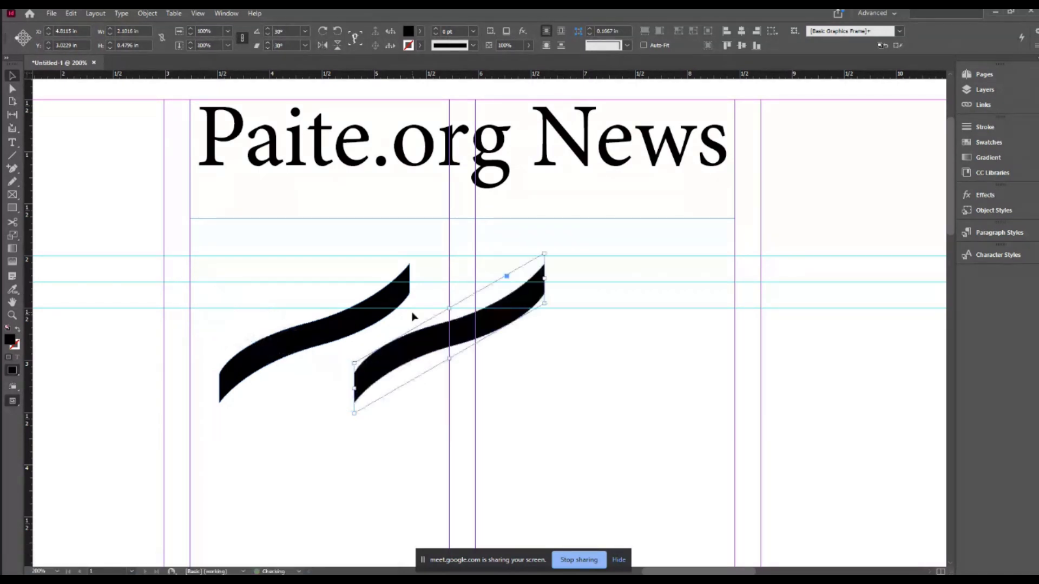
left_click(24, 39)
left_click(322, 45)
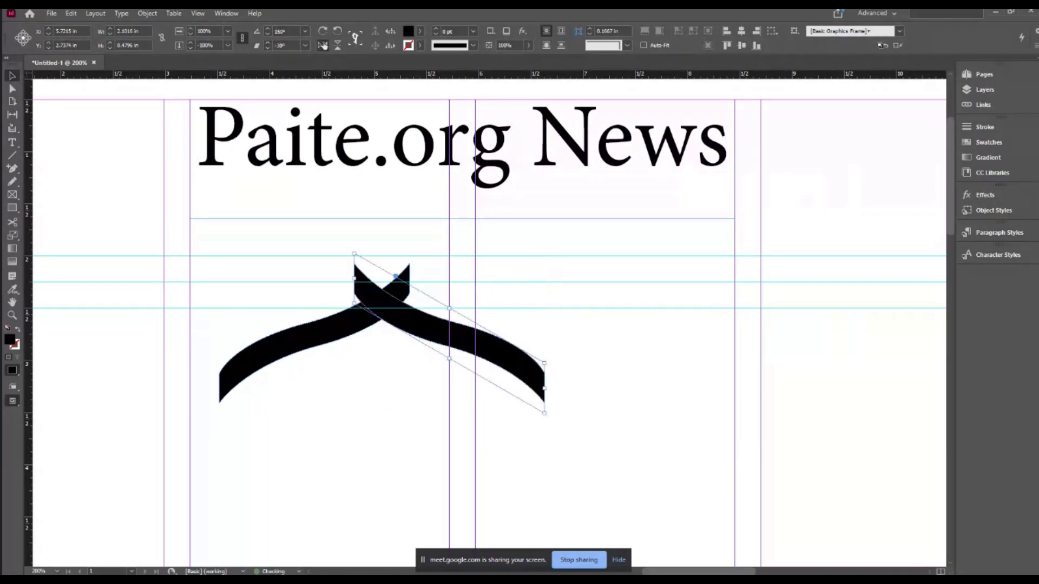
left_click_drag(426, 337, 478, 343)
Step: Place a vertically flipped copy of both bands directly below the originals, with the outer ends meeting to close the ornament
left_click_drag(640, 248, 255, 459)
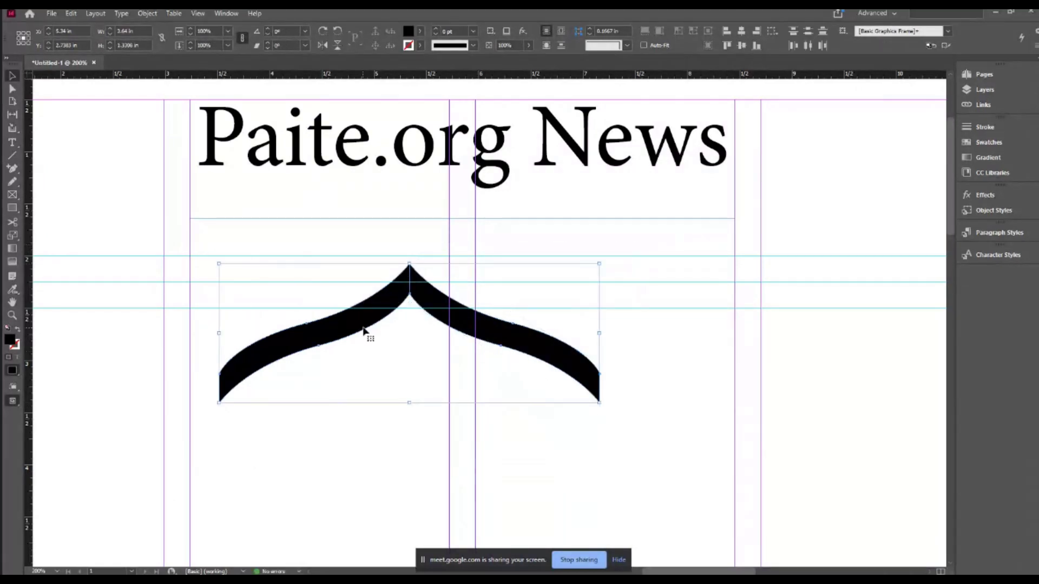
scroll(363, 330, "down", 3)
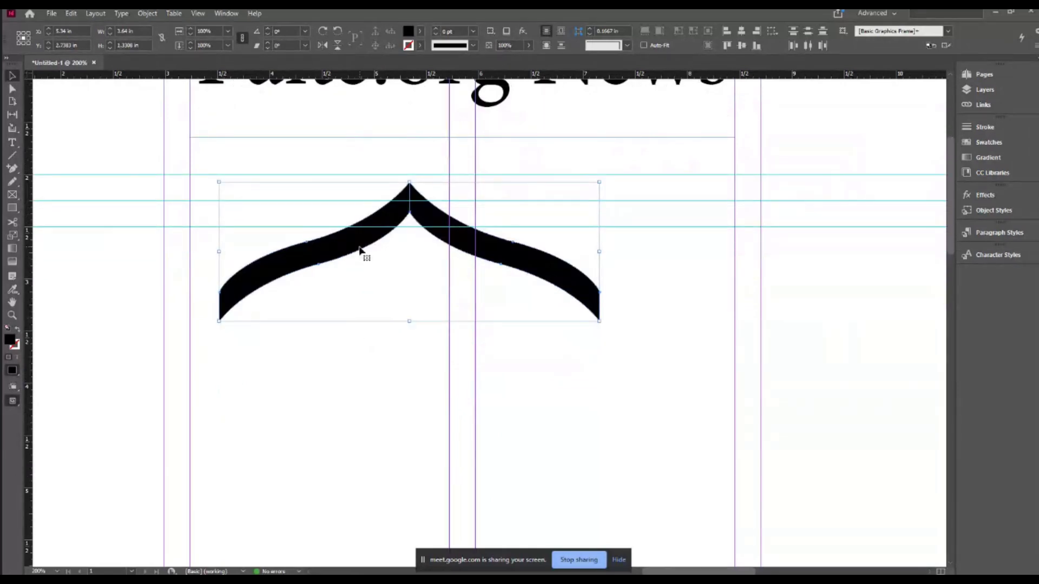
left_click_drag(359, 250, 358, 338)
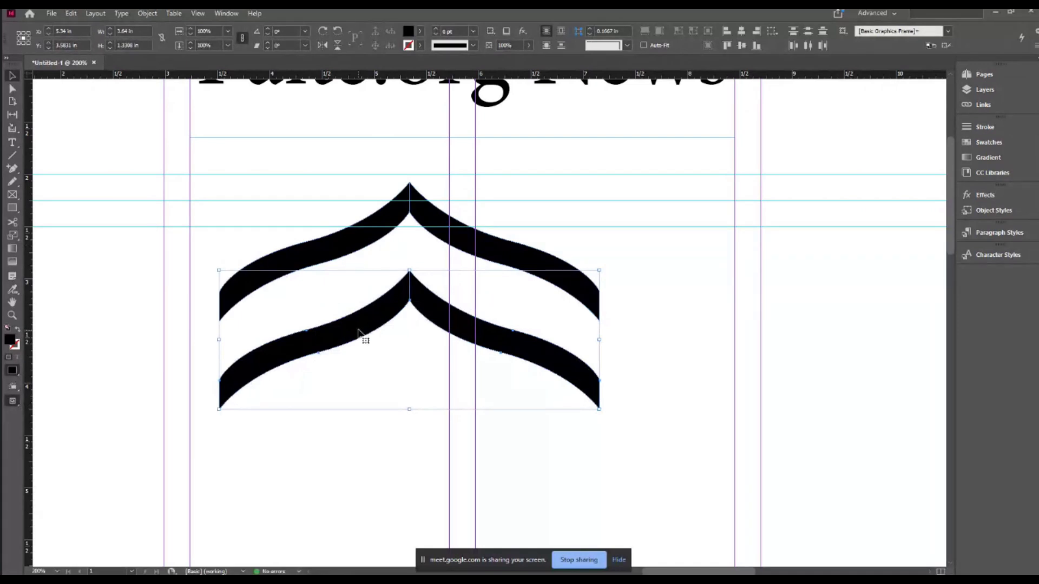
left_click(338, 46)
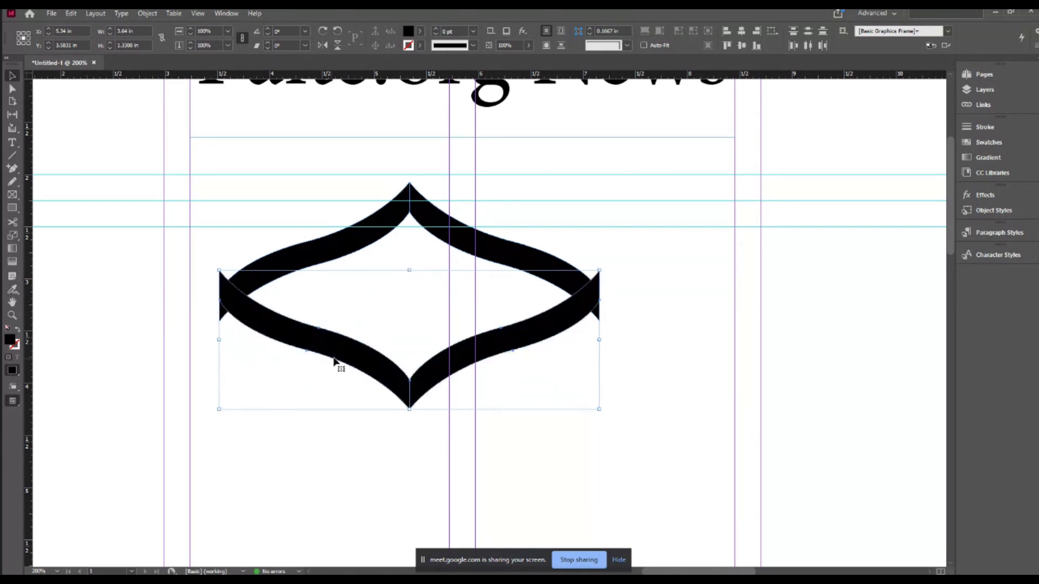
left_click_drag(334, 357, 338, 381)
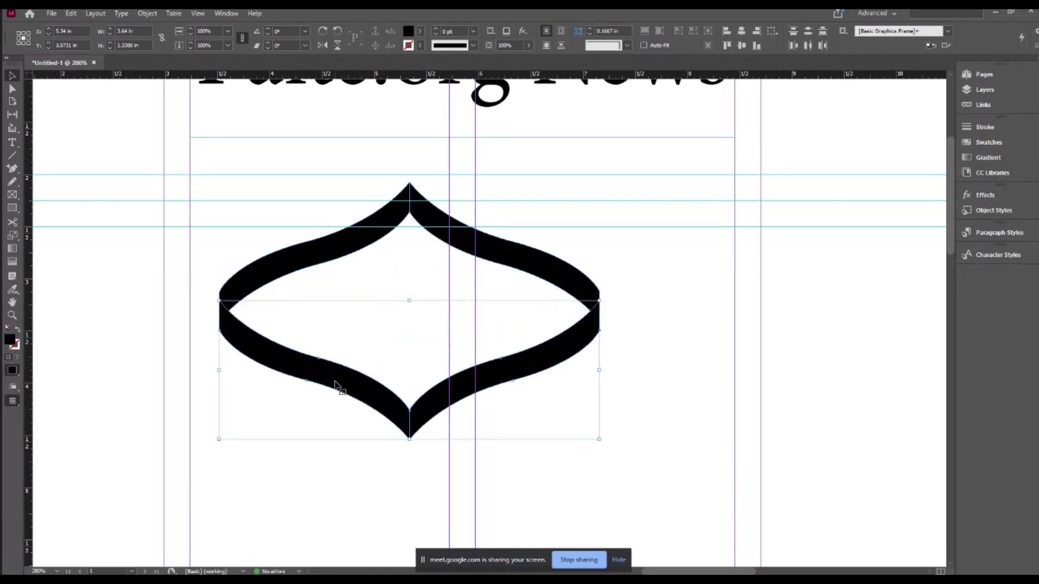
Step: Narrow the whole four-band ornament from its right side to about 2.2 in wide and deselect it
left_click(644, 158)
left_click_drag(663, 152, 193, 494)
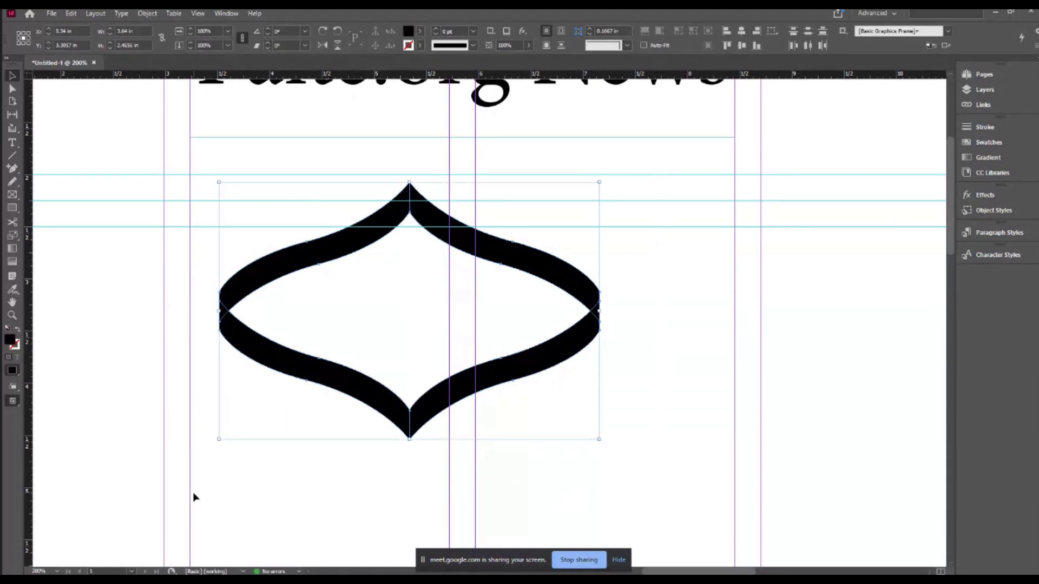
left_click_drag(598, 311, 452, 327)
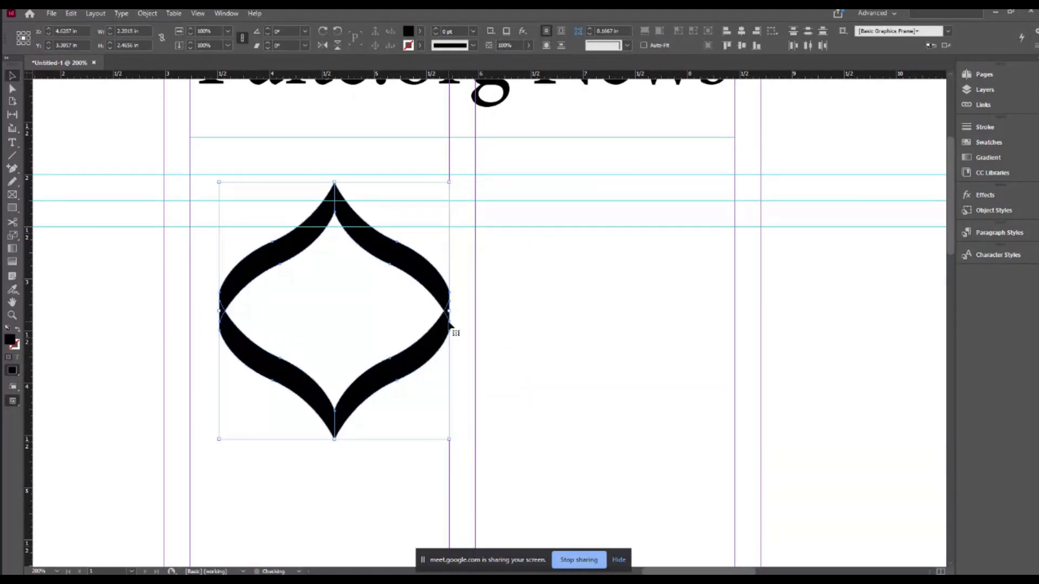
left_click(574, 318)
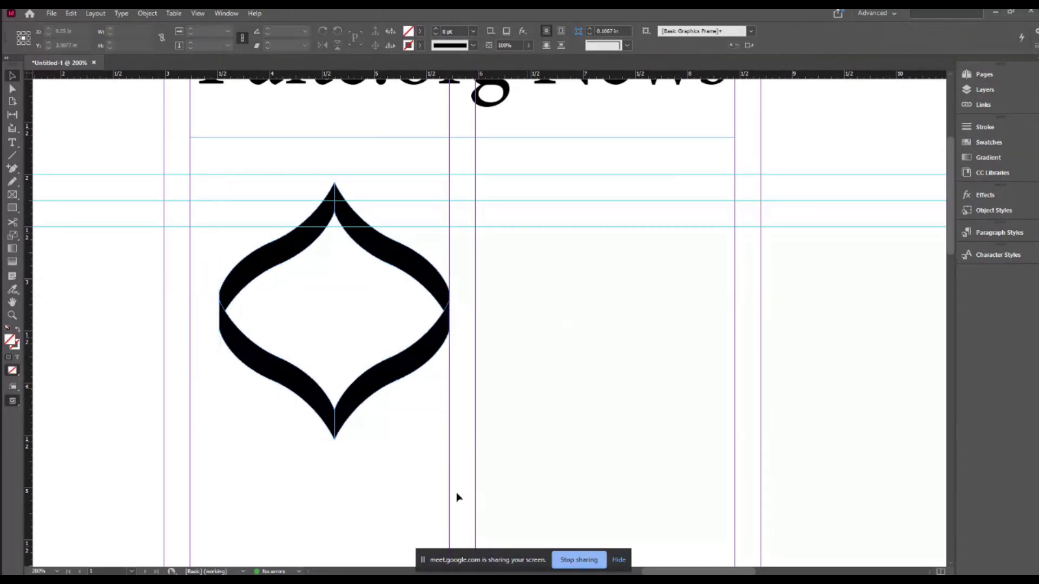
Step: Check the Paite logo's colours in the browser and fill the ornament's upper-right band with the green swatch C=75 M=5 Y=100 K=0
key("alt+Tab")
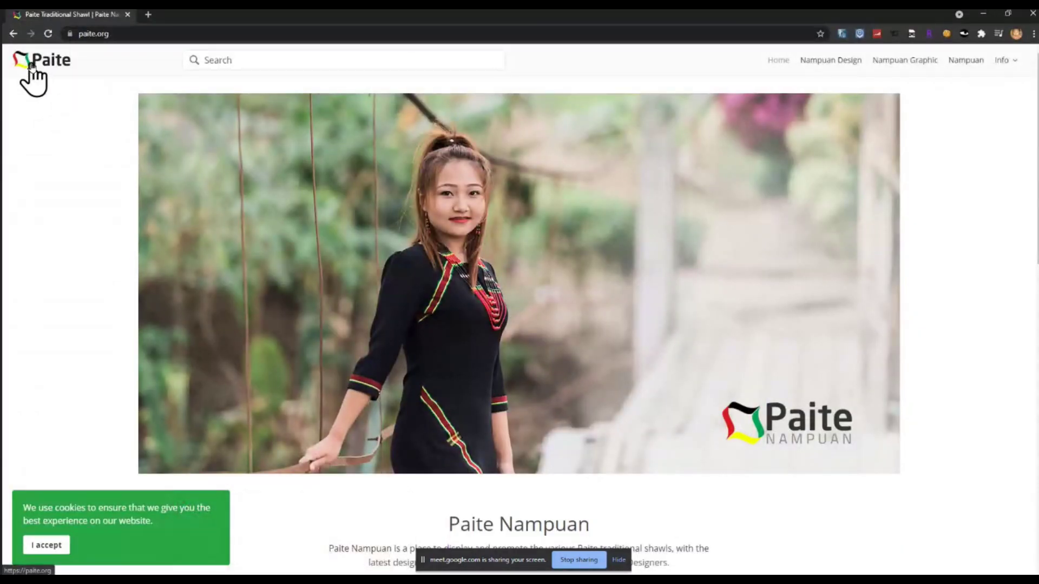
key("alt+Tab")
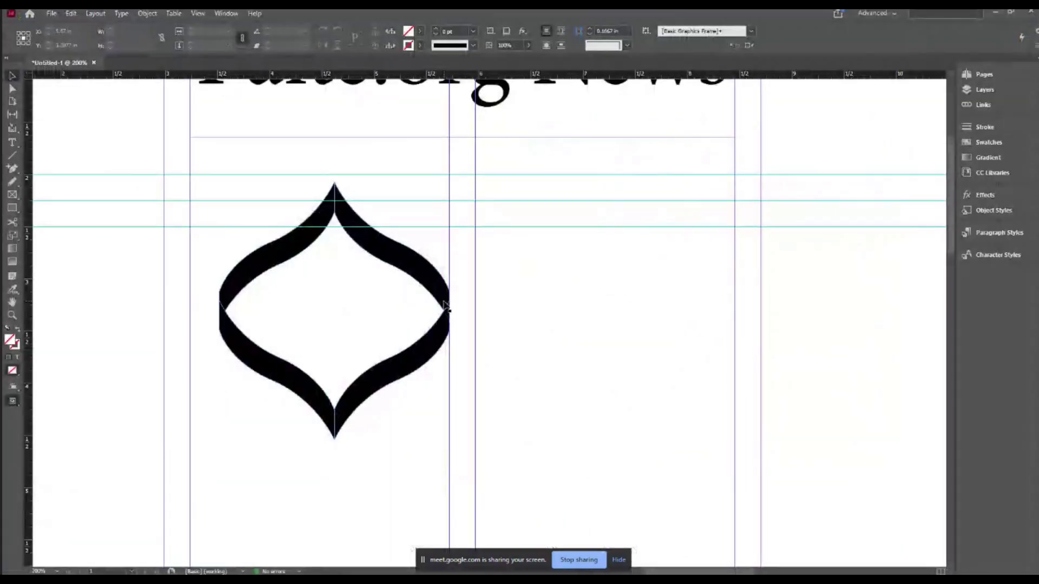
left_click(285, 256)
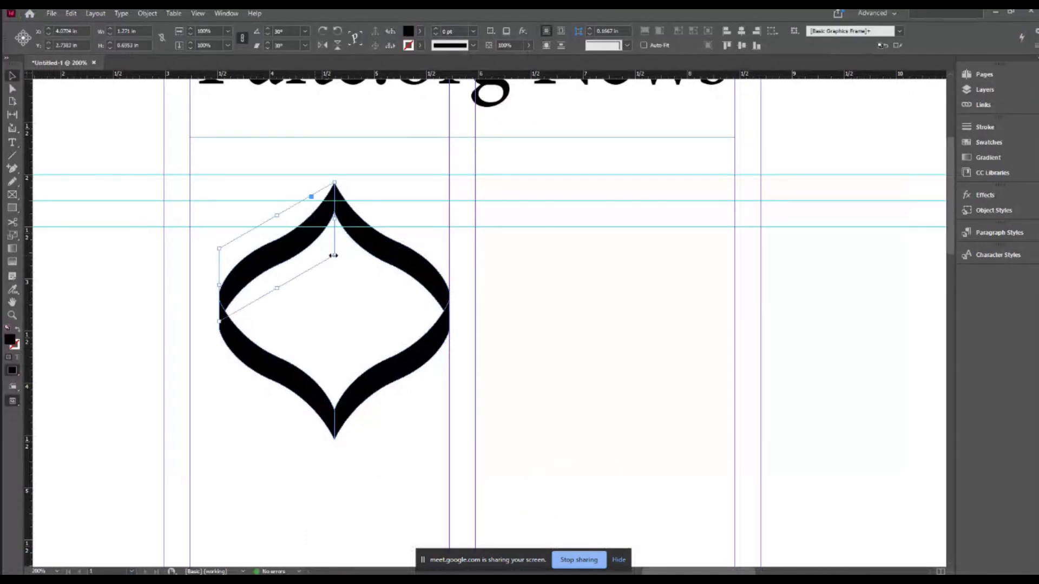
left_click(377, 238)
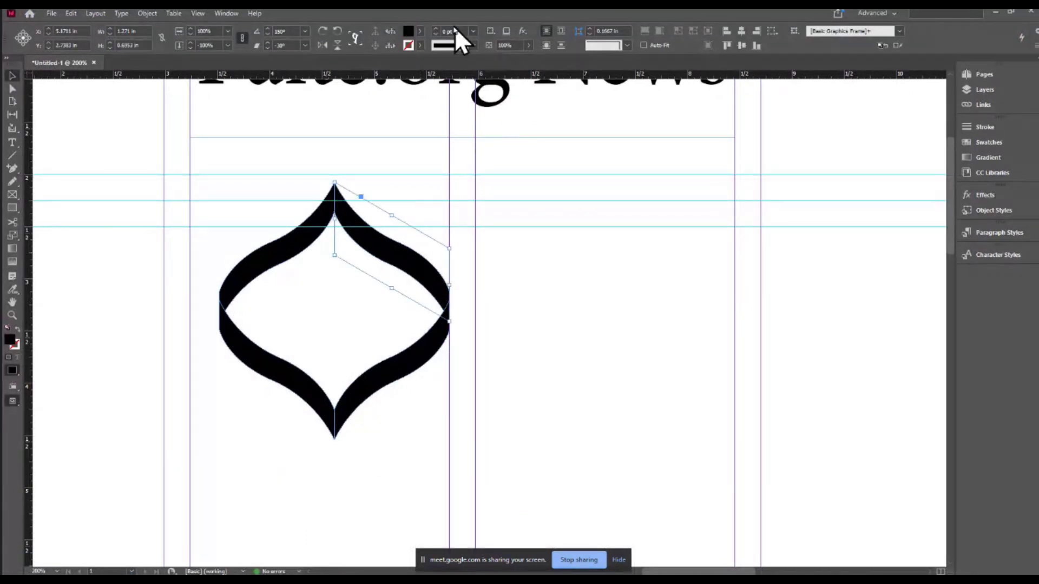
left_click(421, 31)
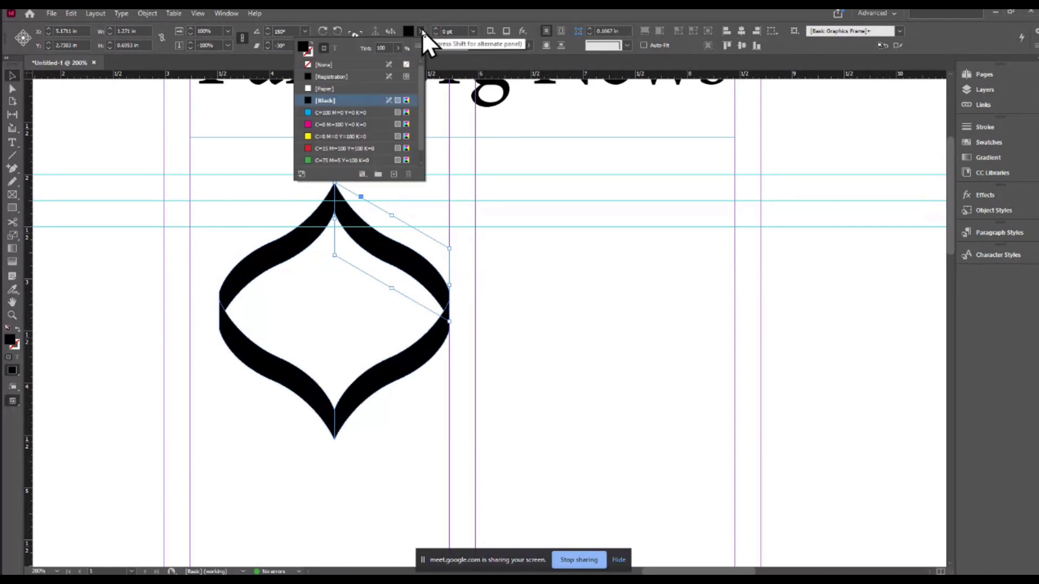
left_click(331, 160)
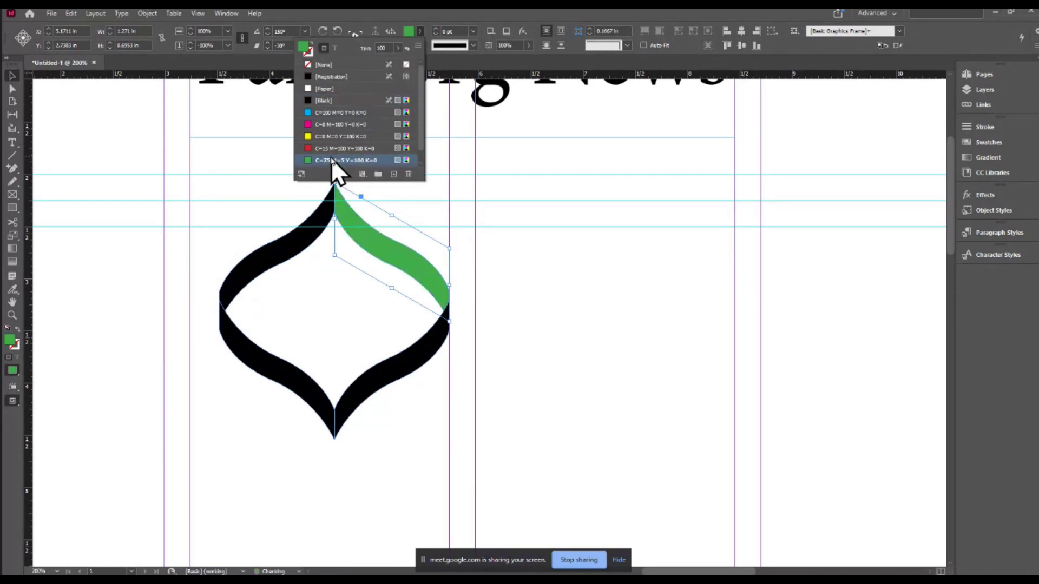
Step: Fill the lower-right band with yellow and adjust the colour to C=6 M=20 Y=100 K=0 in the Color Picker
left_click(405, 374)
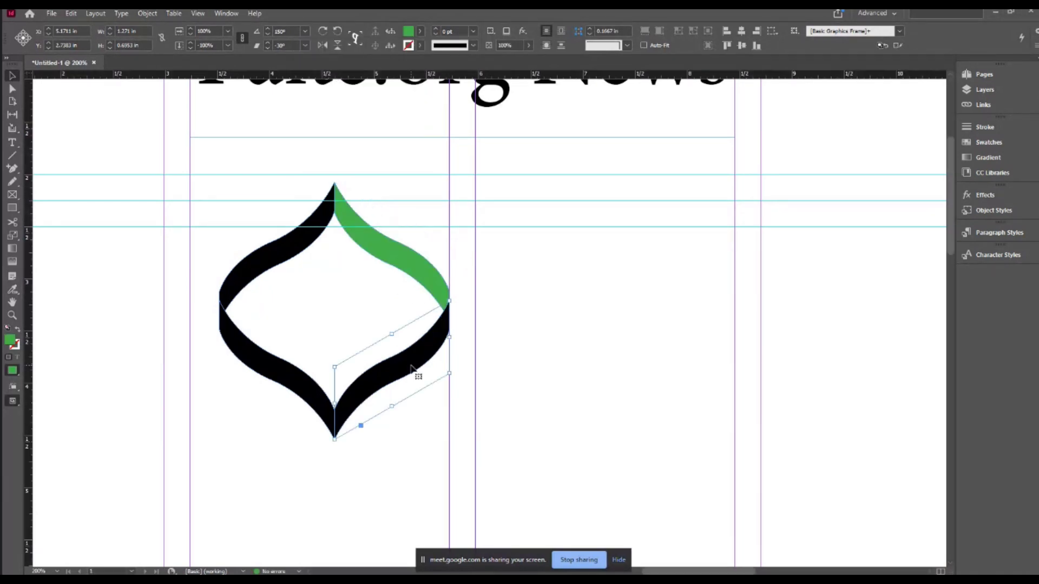
left_click(421, 32)
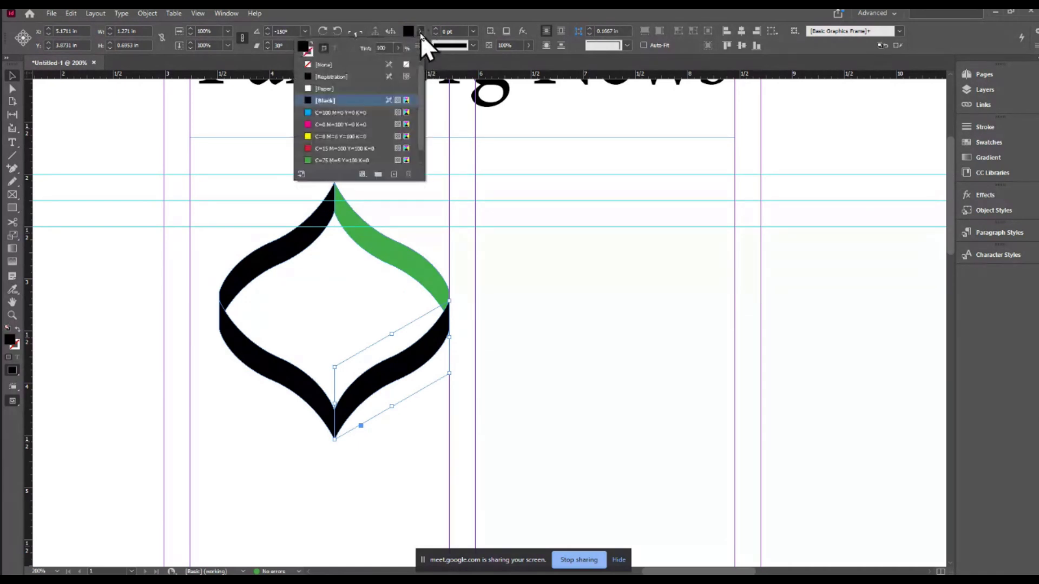
left_click(338, 139)
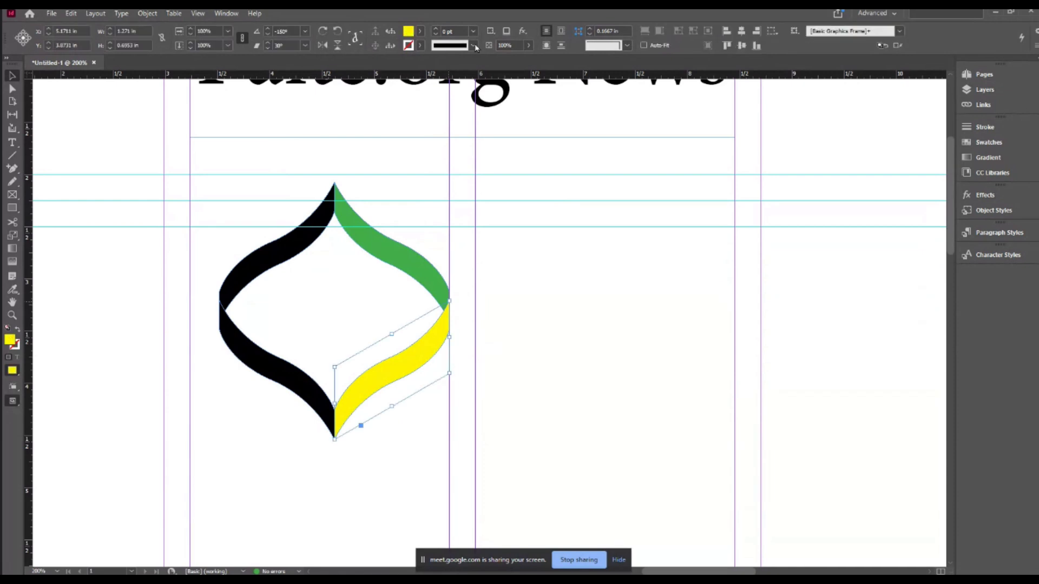
double_click(407, 31)
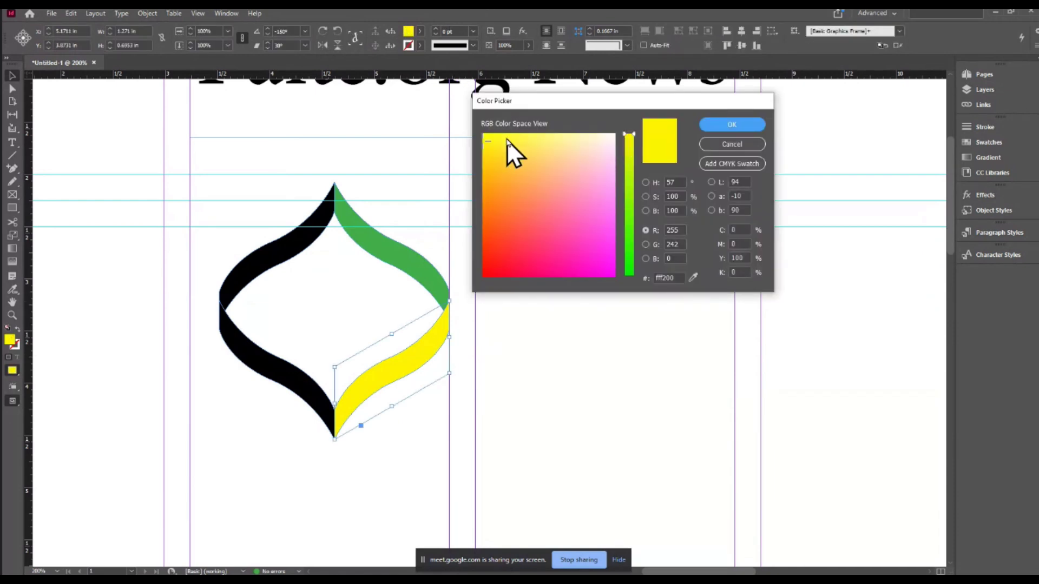
mouse_move(501, 142)
left_mouse_down()
mouse_move(514, 142)
mouse_move(498, 151)
mouse_move(448, 118)
left_mouse_up()
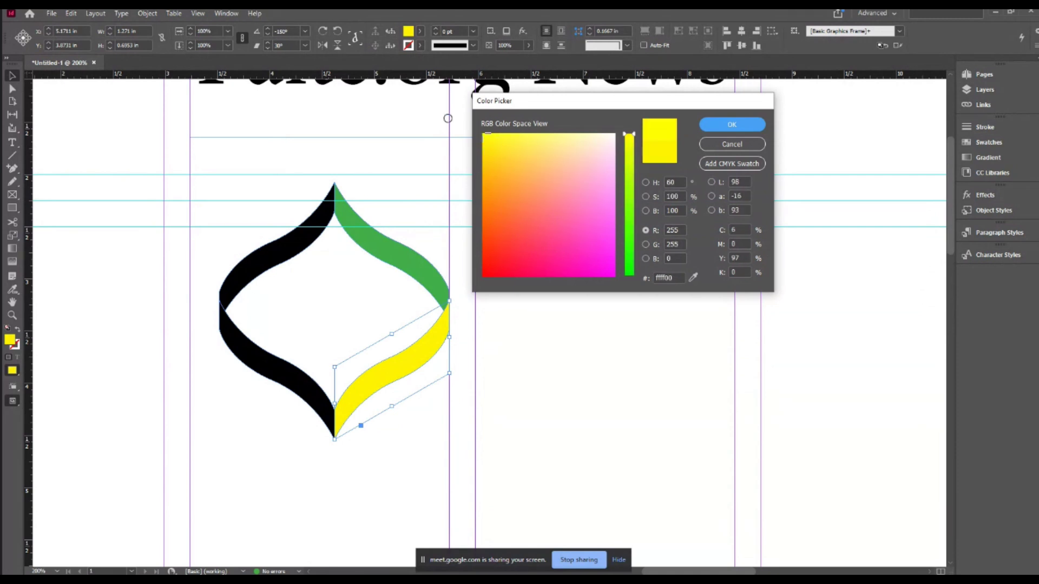
double_click(740, 258)
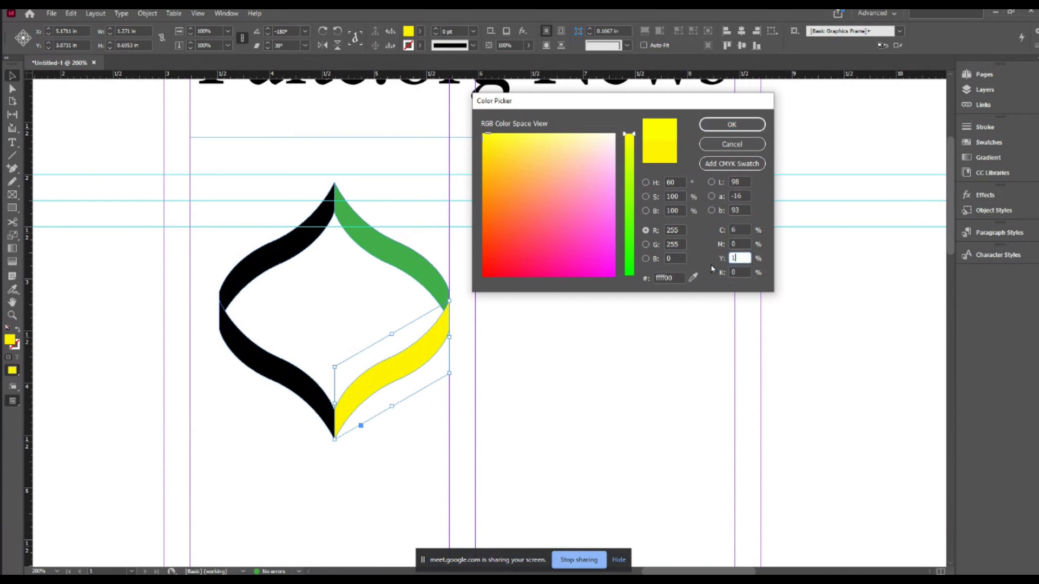
type("100")
key("shift+Tab")
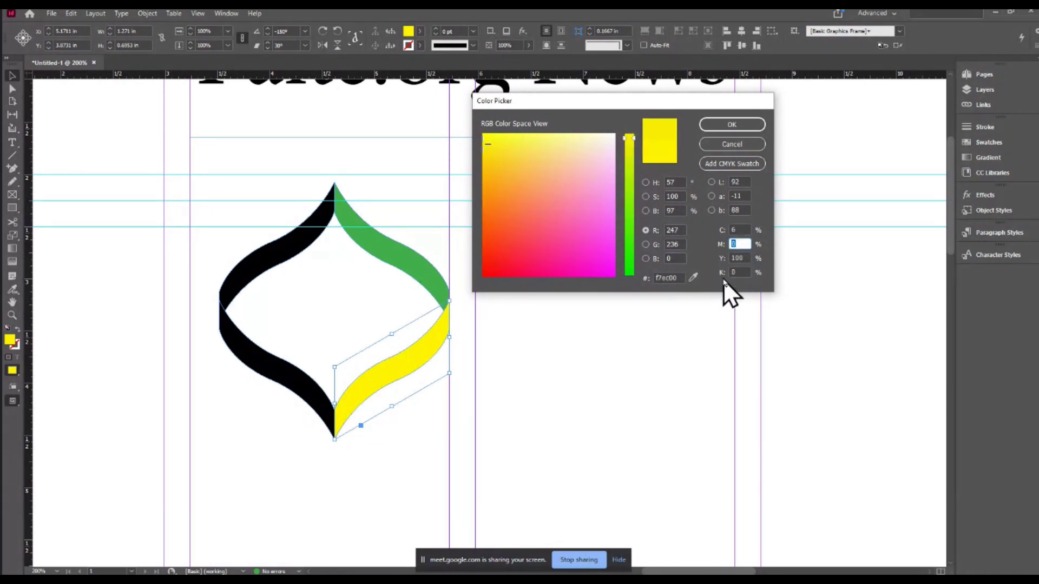
type("20")
key("Tab")
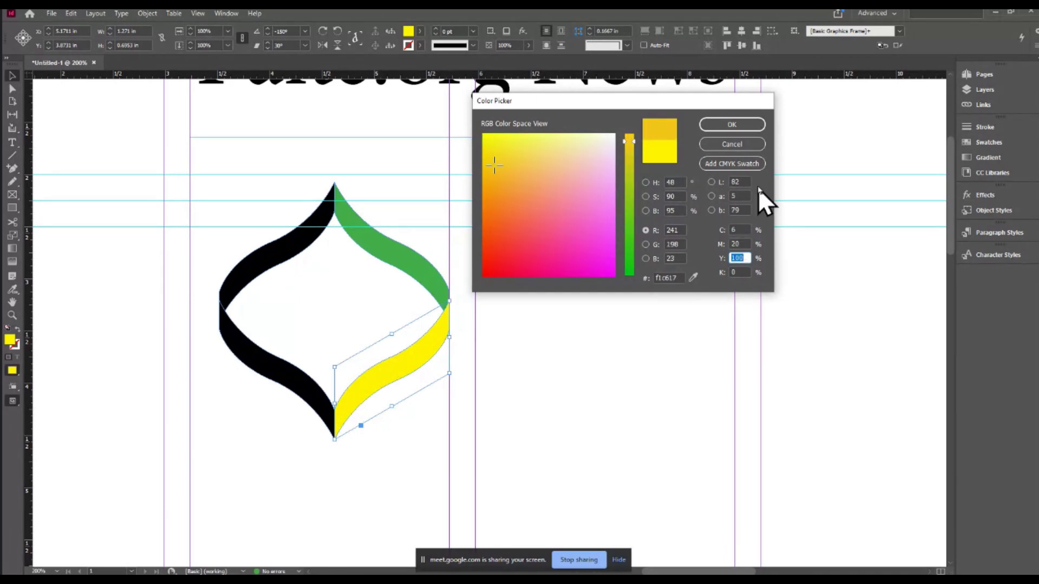
left_click(731, 124)
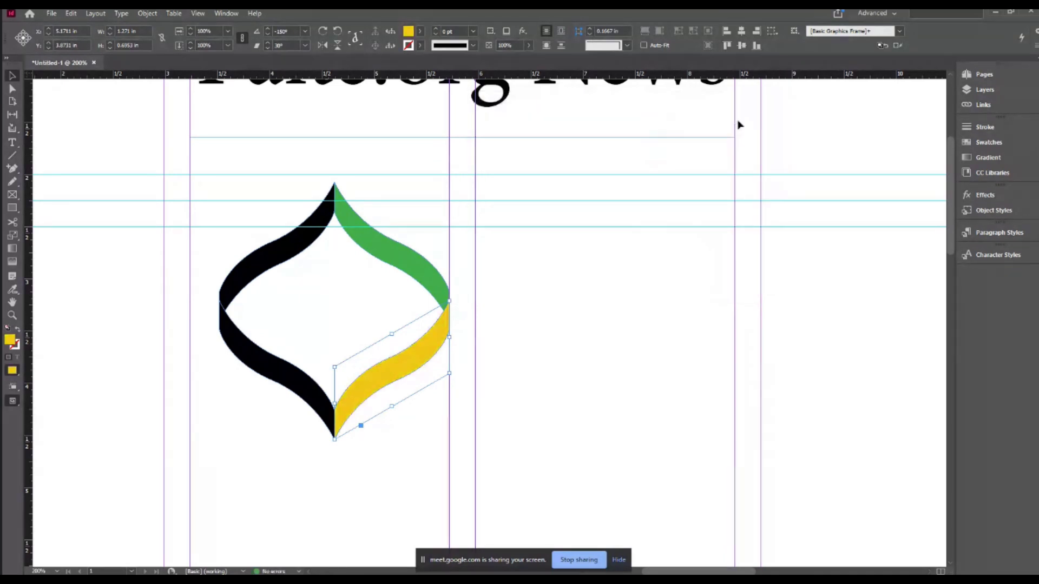
Step: Fill the lower-left band with the red swatch C=15 M=100 Y=100 K=0 and group all four bands
left_click(291, 382)
left_click(420, 31)
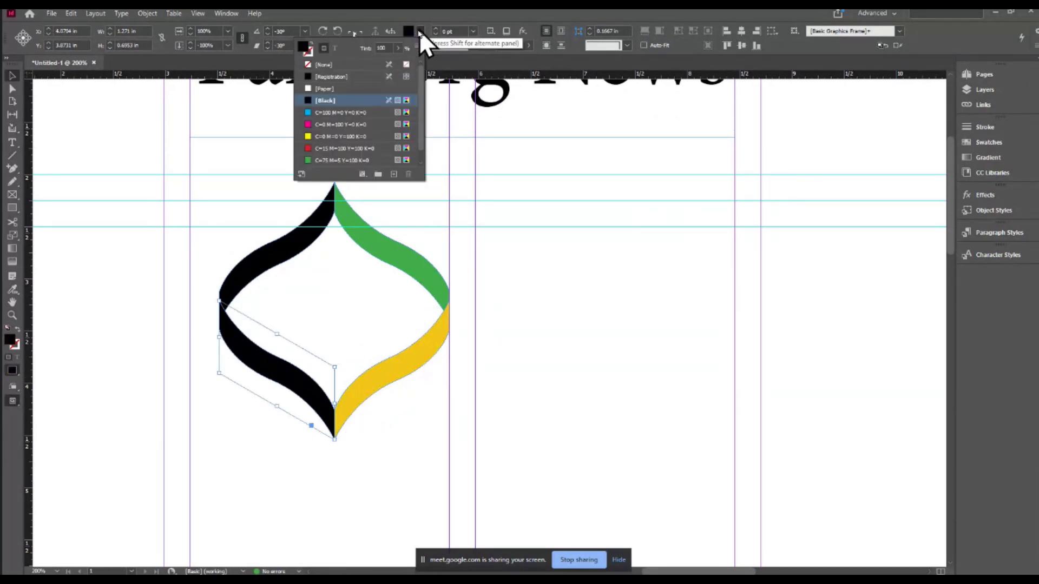
left_click(332, 148)
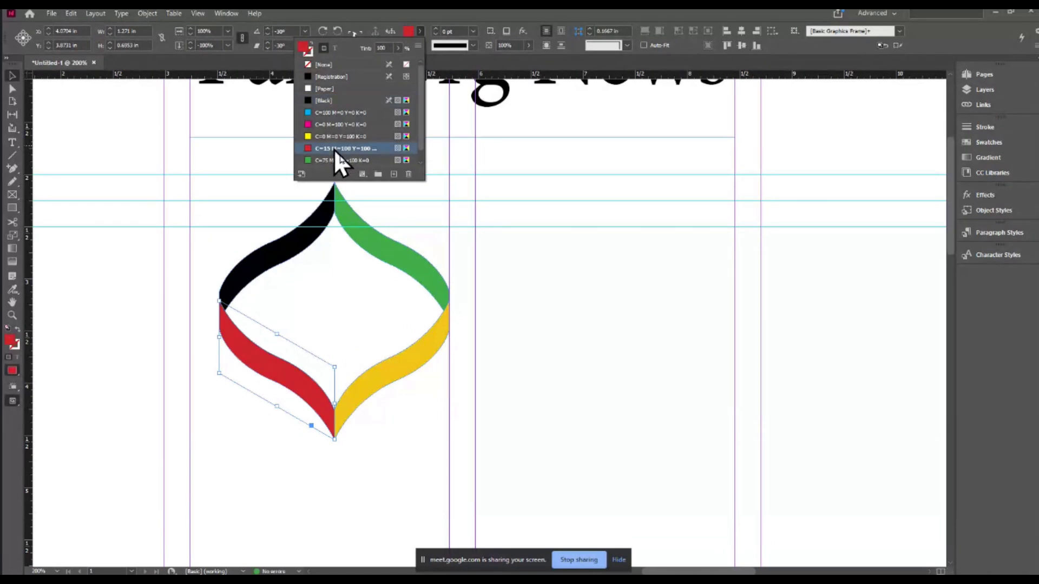
left_click_drag(520, 156, 192, 474)
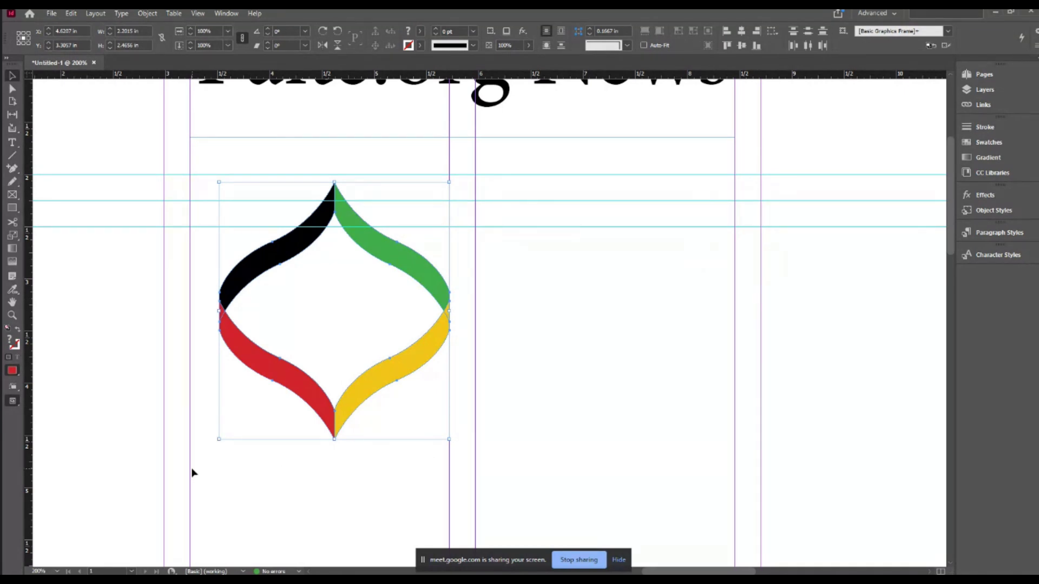
key("ctrl+g")
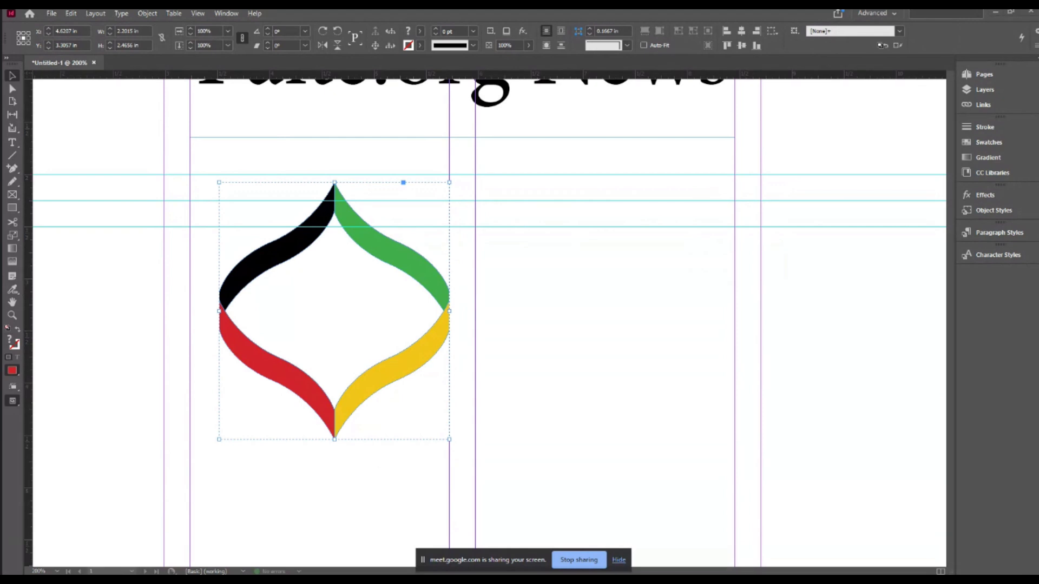
Step: Add the line "ctrl+G" to the NEWSPAPER LAYOUT notes in Notepad and return to InDesign
key("alt+Tab")
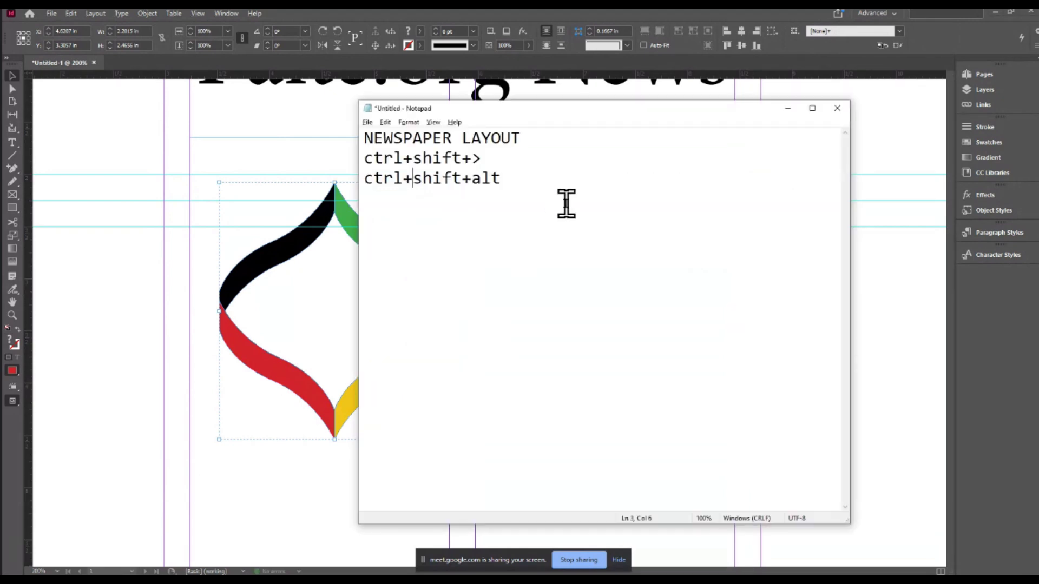
key("Return")
type("ctrl+G")
key("alt+Tab")
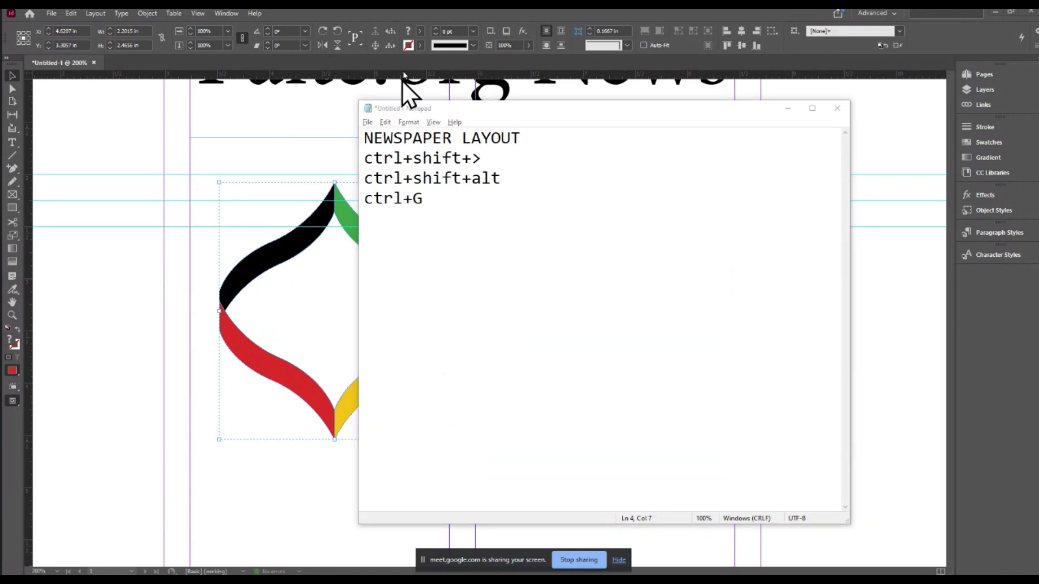
left_click(434, 7)
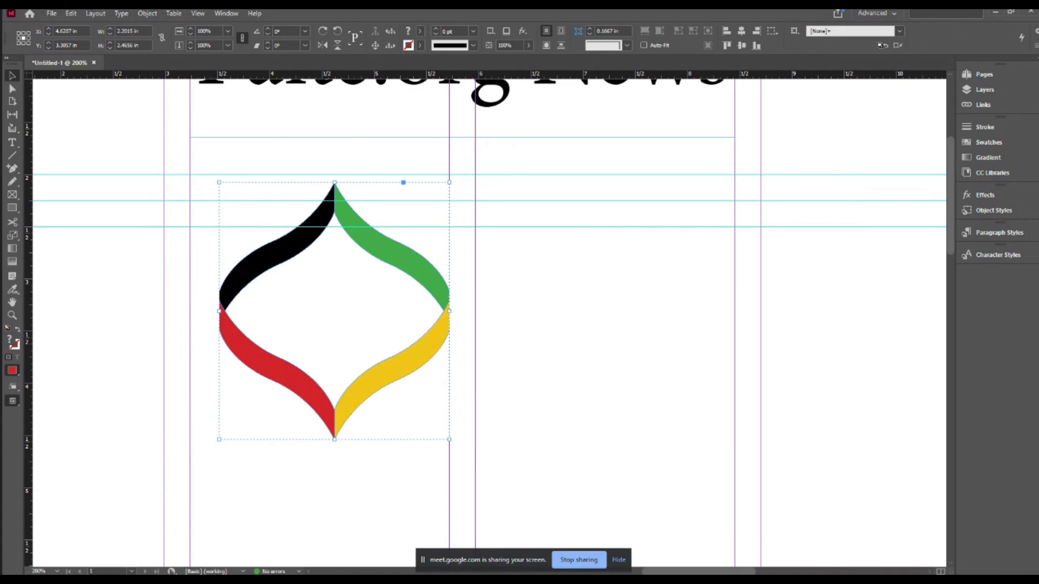
Step: Compare the ornament's orientation and colour order with the Paite logo on paite.org in the browser and return to InDesign
key("alt+Tab")
key("alt+Tab")
key("alt+Tab")
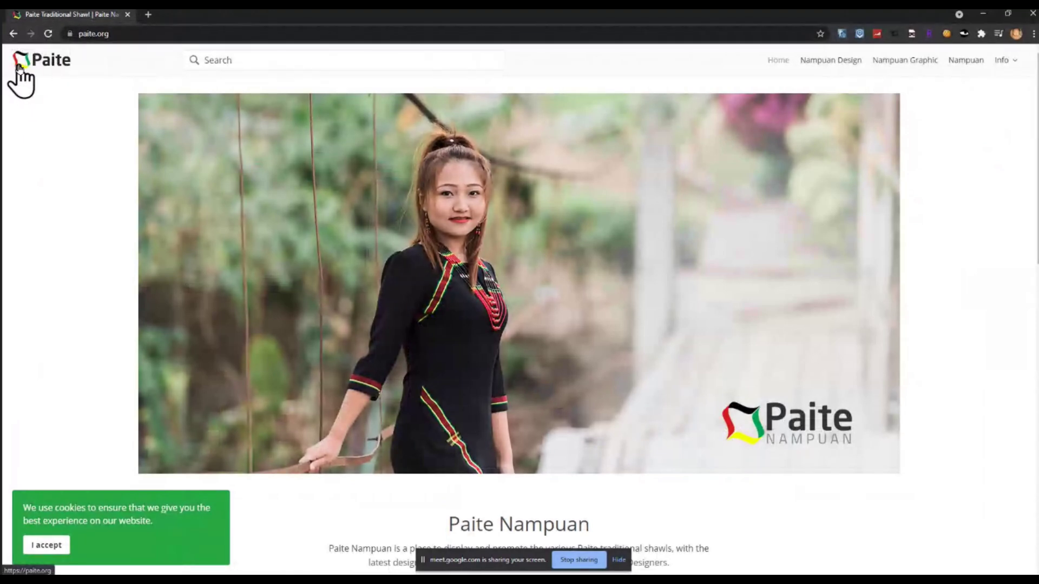
key("alt+Tab")
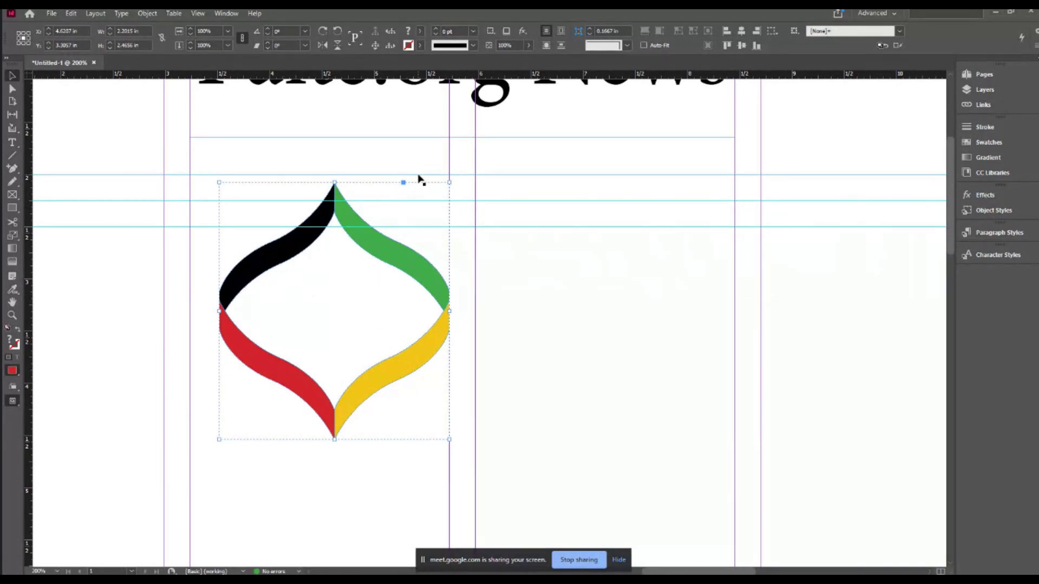
key("alt+Tab")
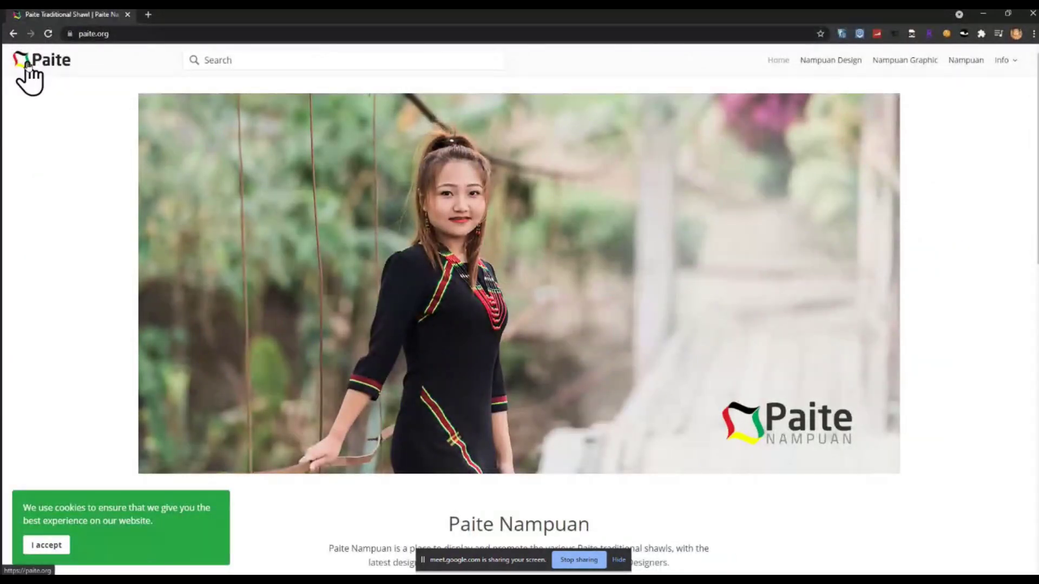
key("alt+Tab")
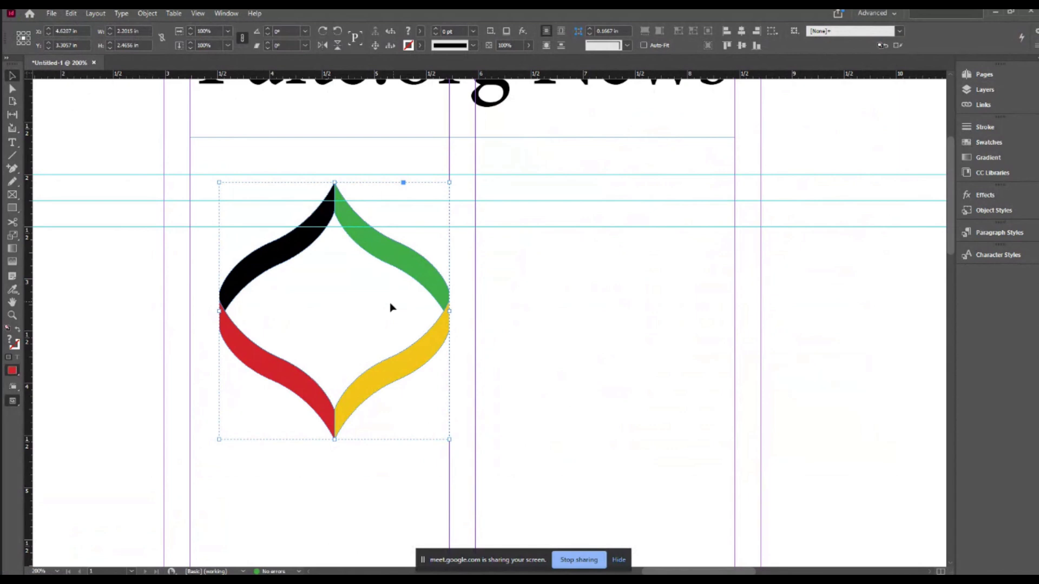
Step: Try rotating the grouped ornament by 45° and undo the rotation
key("ctrl+equal")
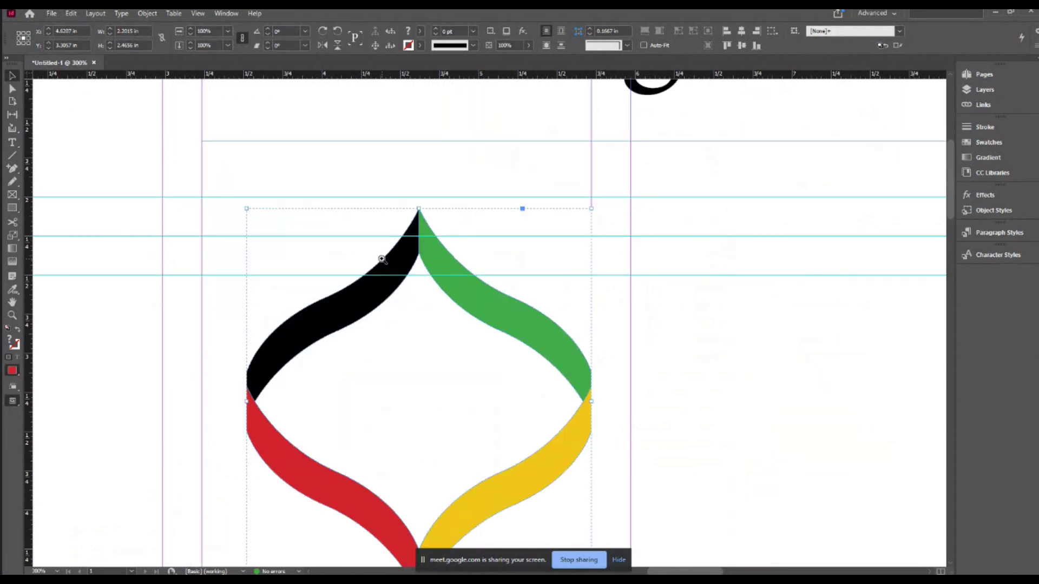
left_click(278, 32)
type("45")
key("Return")
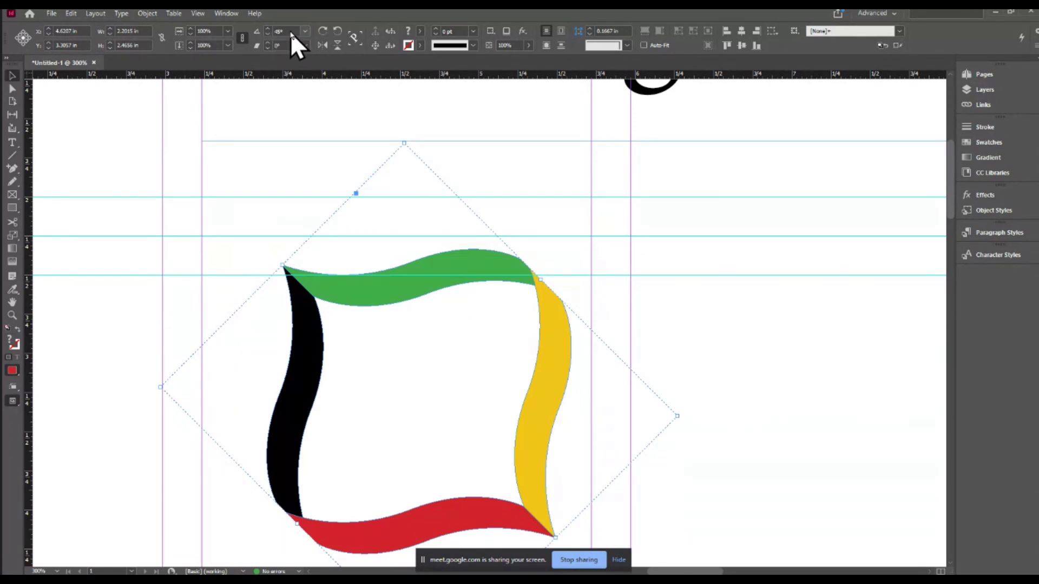
key("ctrl+z")
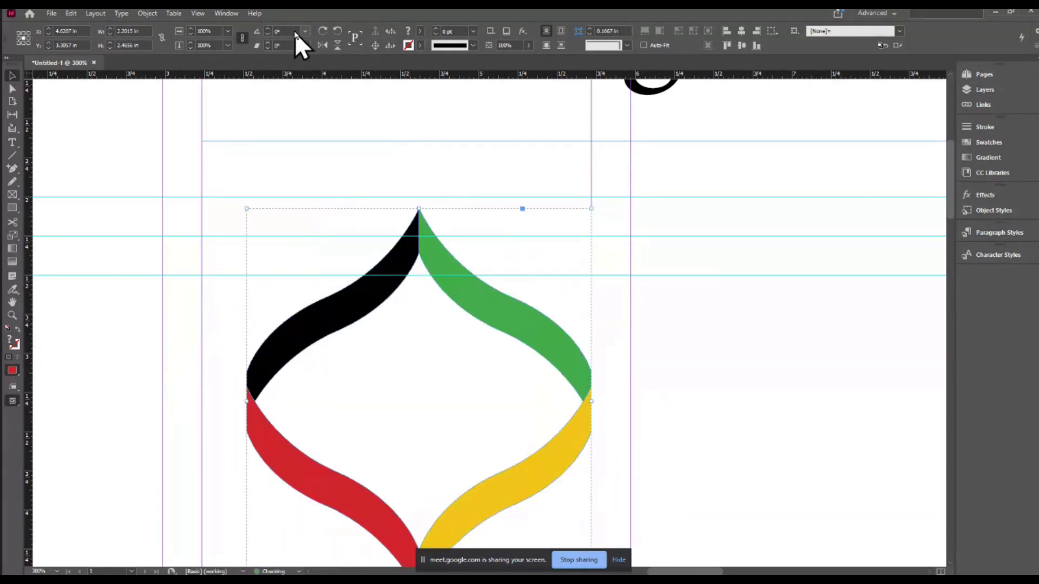
Step: Rotate the grouped ornament by -45° so the black band lies at the top
double_click(285, 34)
type("-45")
key("Return")
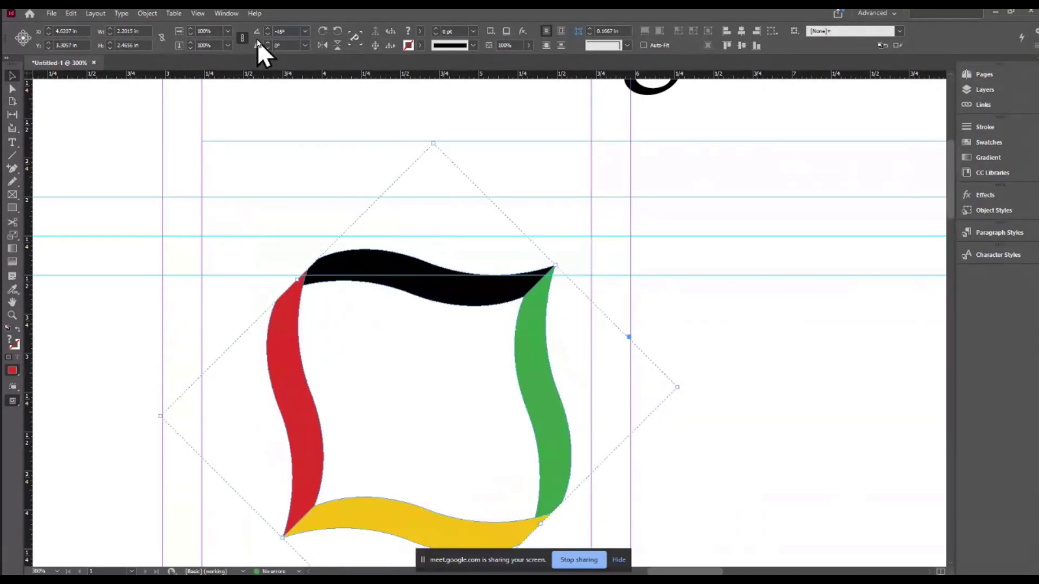
Step: Scale the rotated ornament down from its lower corner to about 1.15 in wide and 1.28 in high
left_click(503, 262, "ctrl+alt")
left_click(498, 262, "ctrl+alt")
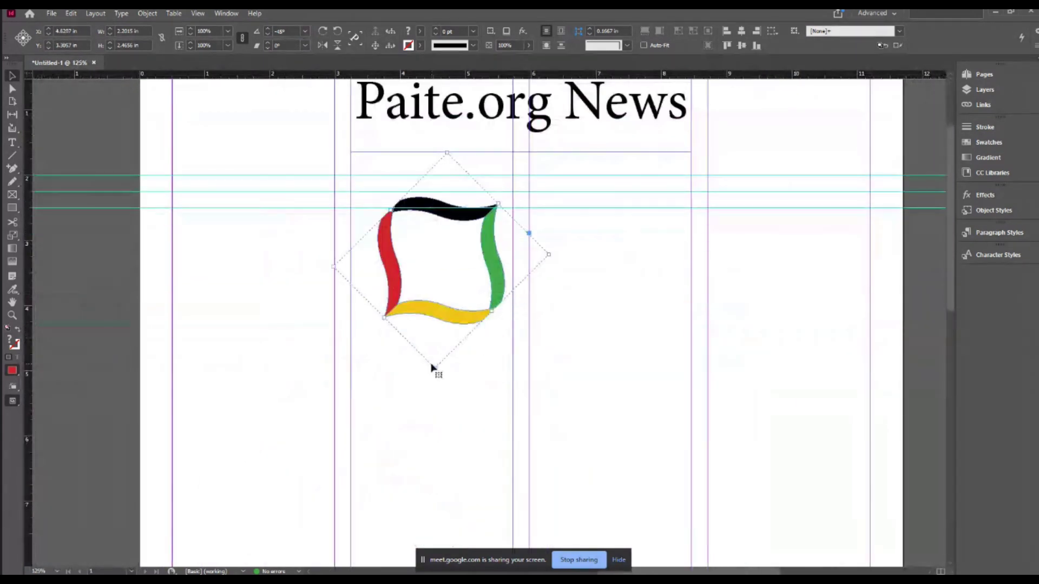
scroll(529, 362, "down", 2)
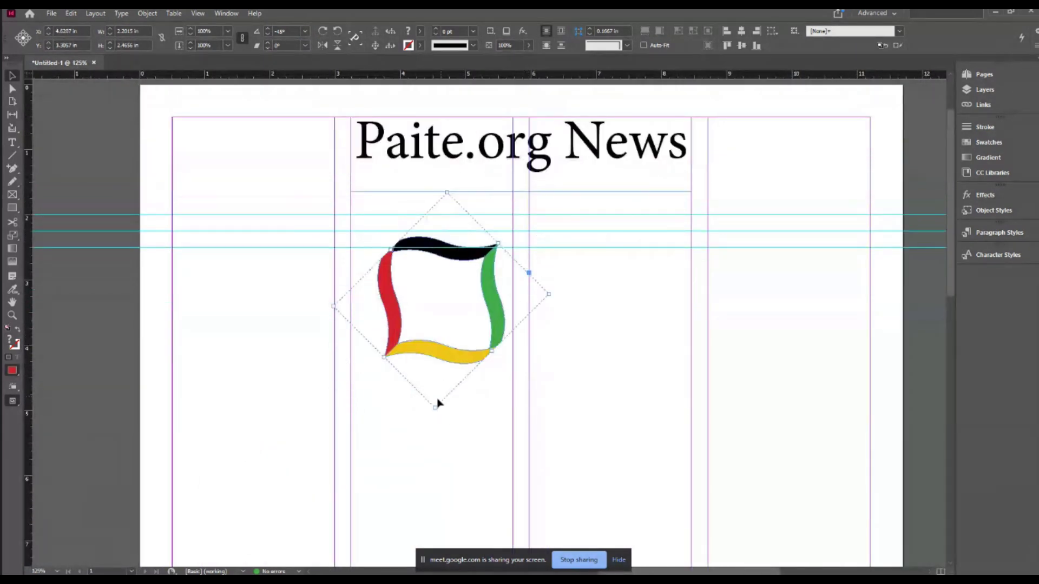
left_click_drag(435, 405, 405, 270)
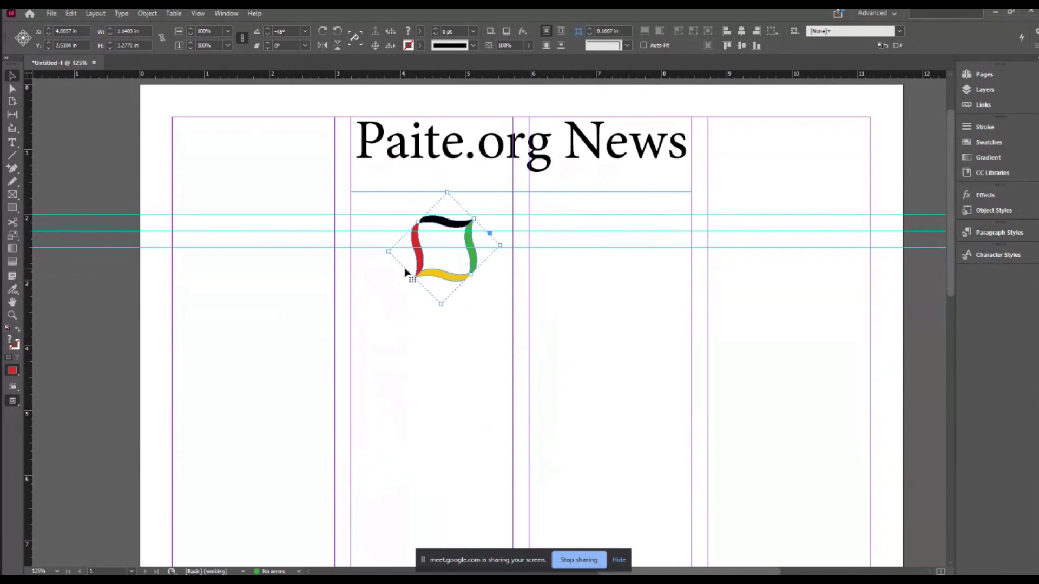
Step: Add the line "shift+click" to the shortcut notes in Notepad and return to InDesign
key("alt+Tab")
key("alt+Tab")
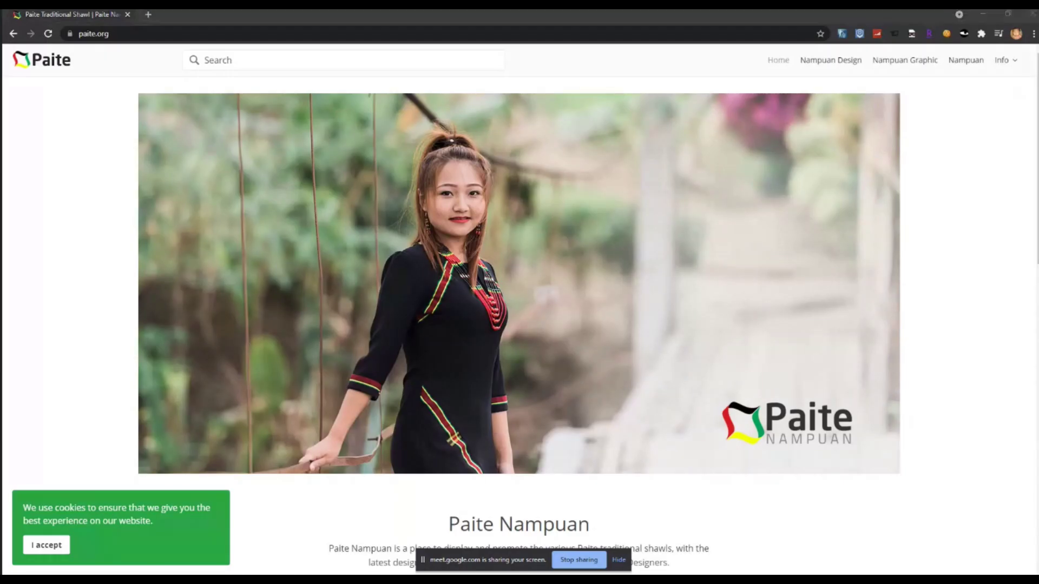
key("Return")
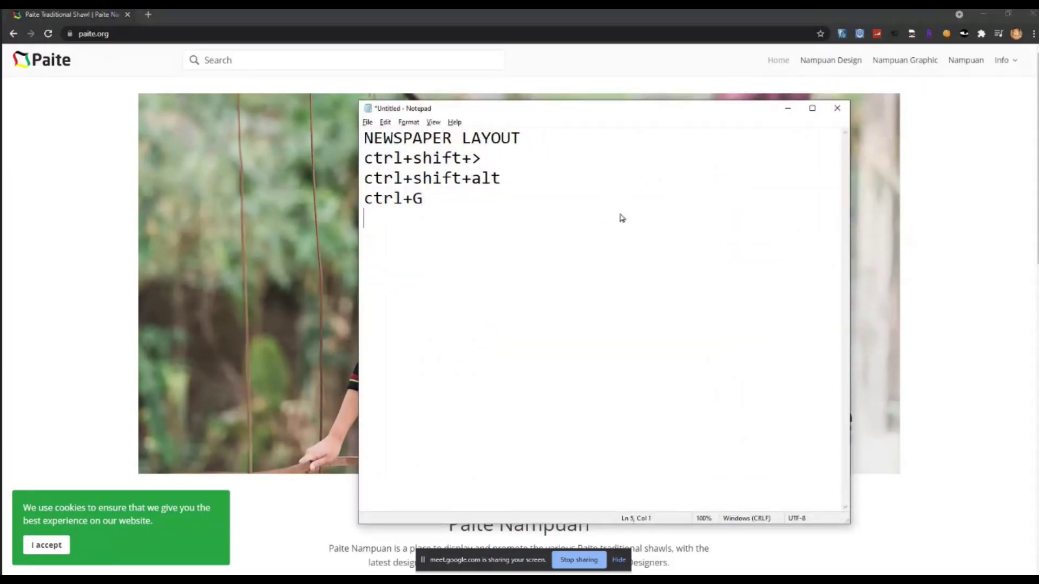
type("shift+click")
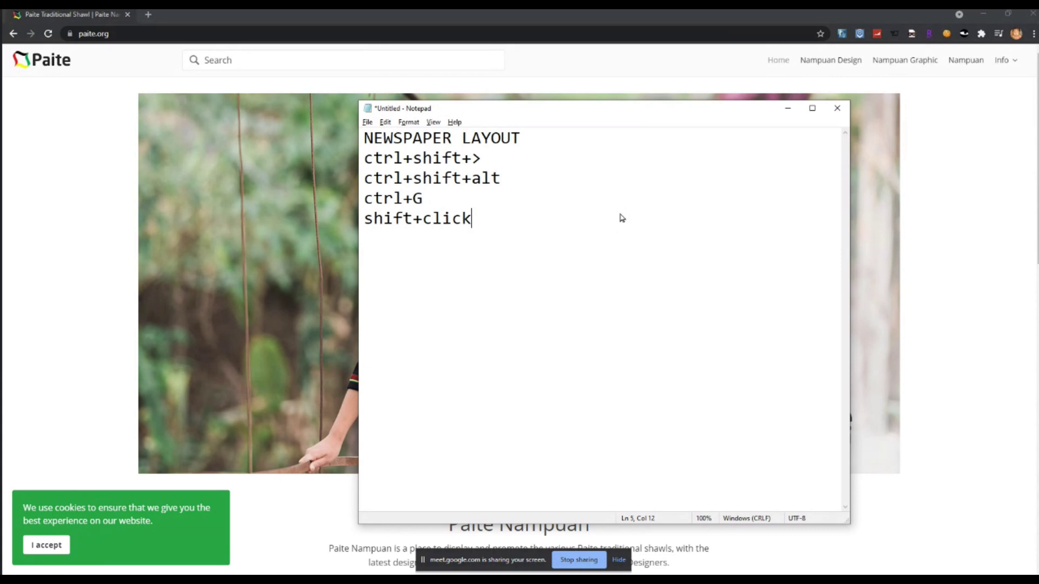
key("alt+Tab")
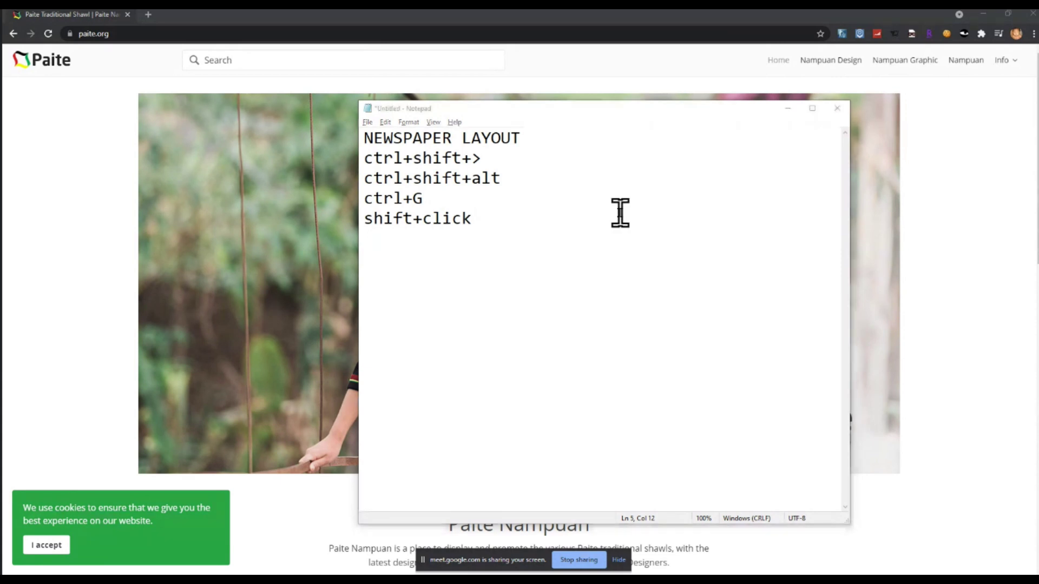
key("alt+Tab")
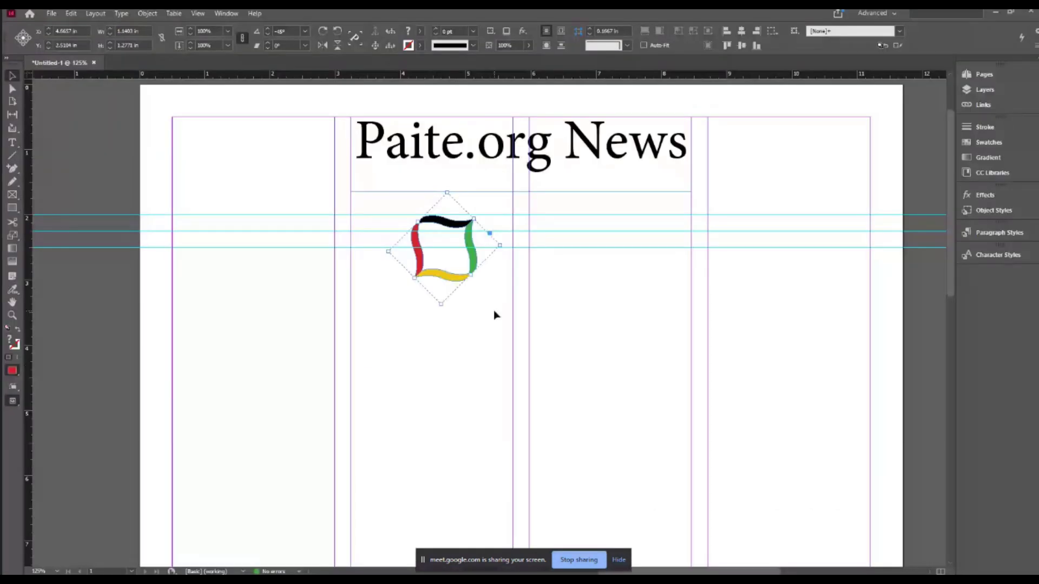
Step: Move the ornament directly to the left of the Paite.org News text, with its black band at the top margin
scroll(493, 310, "up", 2)
left_click_drag(452, 305, 330, 220)
key("Up")
key("Up")
key("Up")
key("Up")
key("Up")
key("Up")
key("Up")
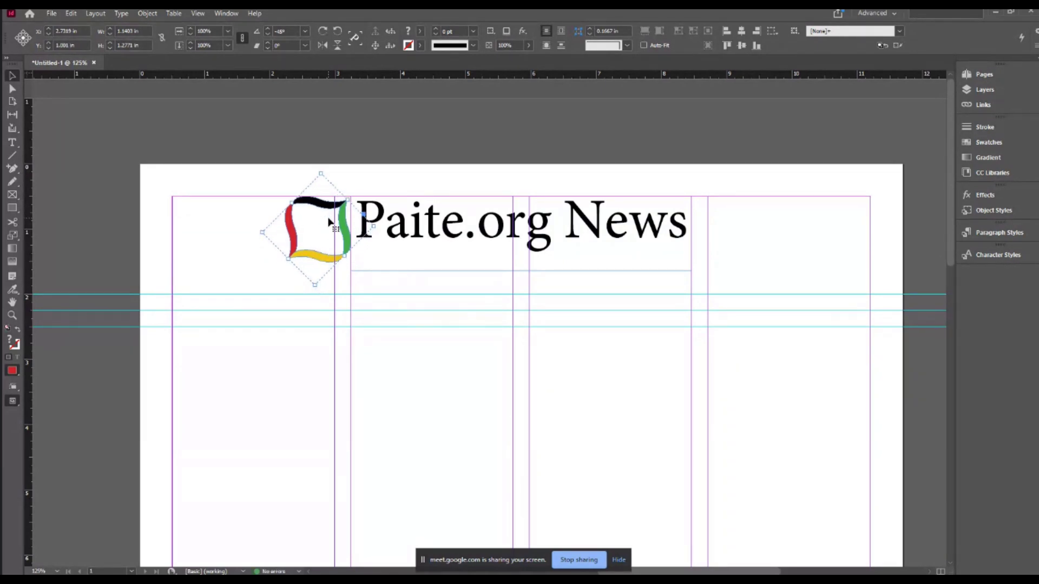
Step: Group the ornament with the Paite.org News text frame
left_click(494, 180)
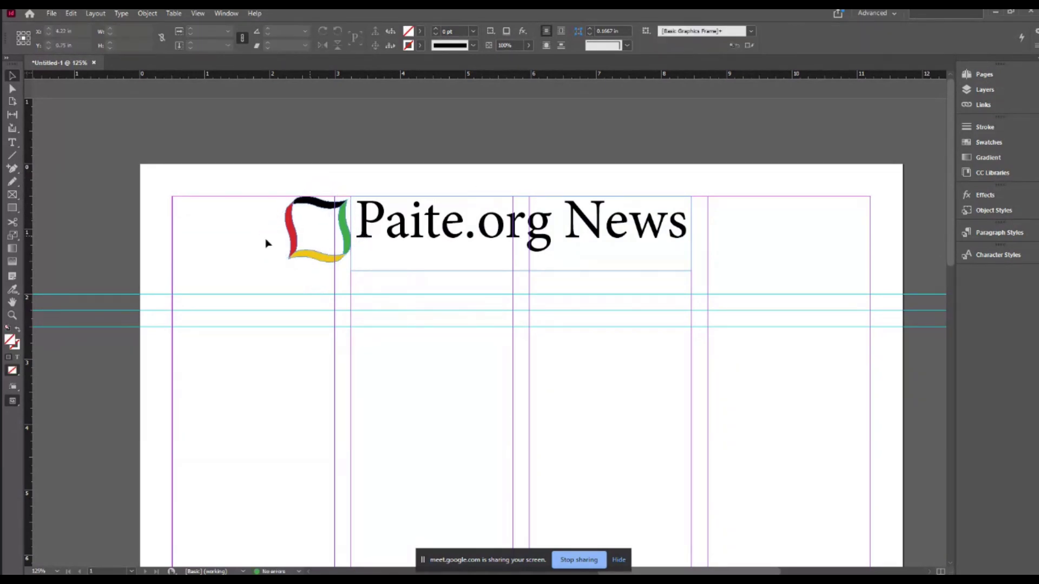
left_click_drag(666, 174, 156, 381)
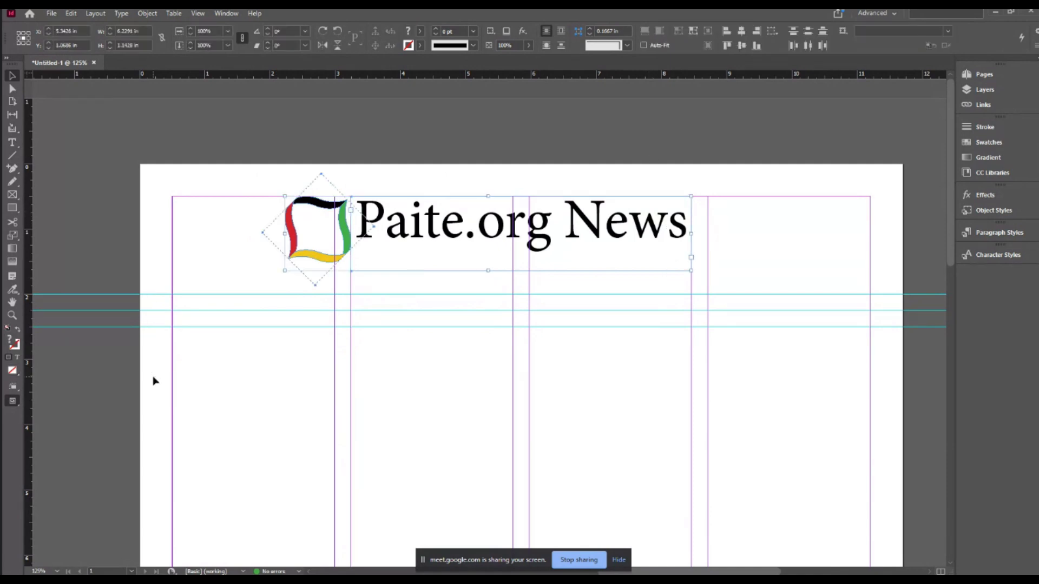
key("ctrl+g")
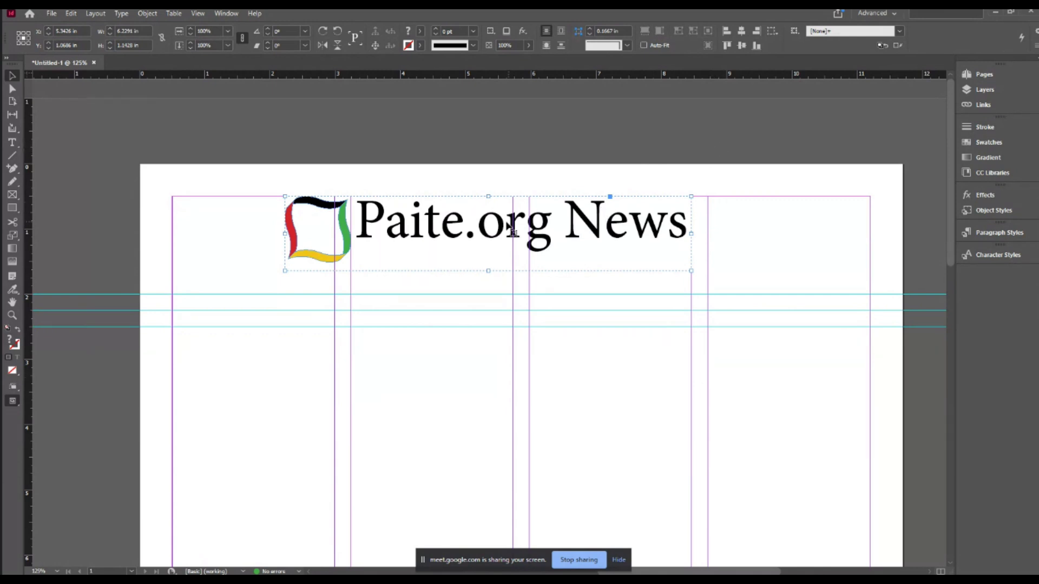
Step: Move the masthead group down into the page body and centre it horizontally with Align to Margins
left_click_drag(468, 228, 410, 359)
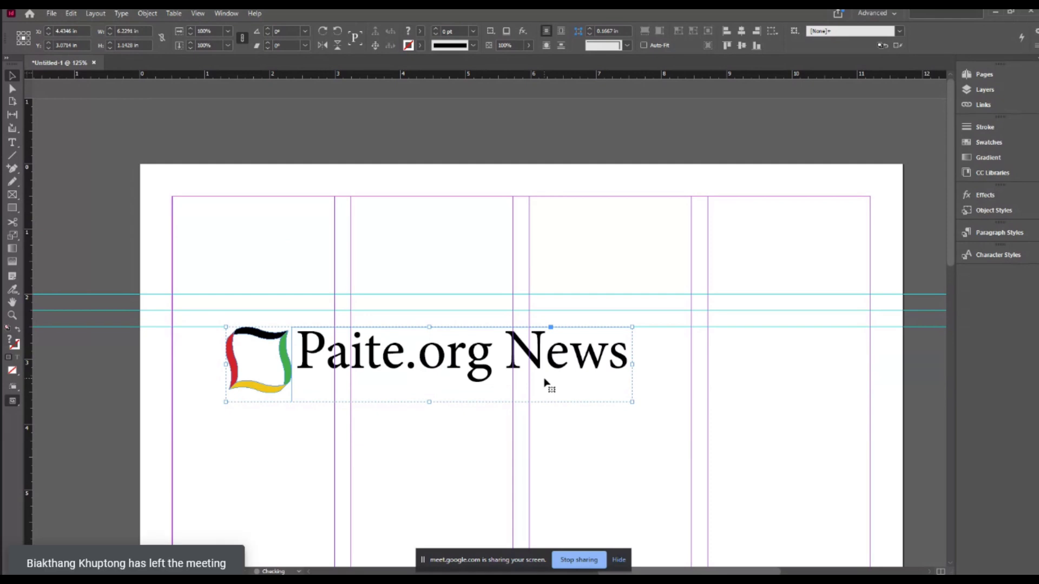
left_click_drag(545, 383, 770, 449)
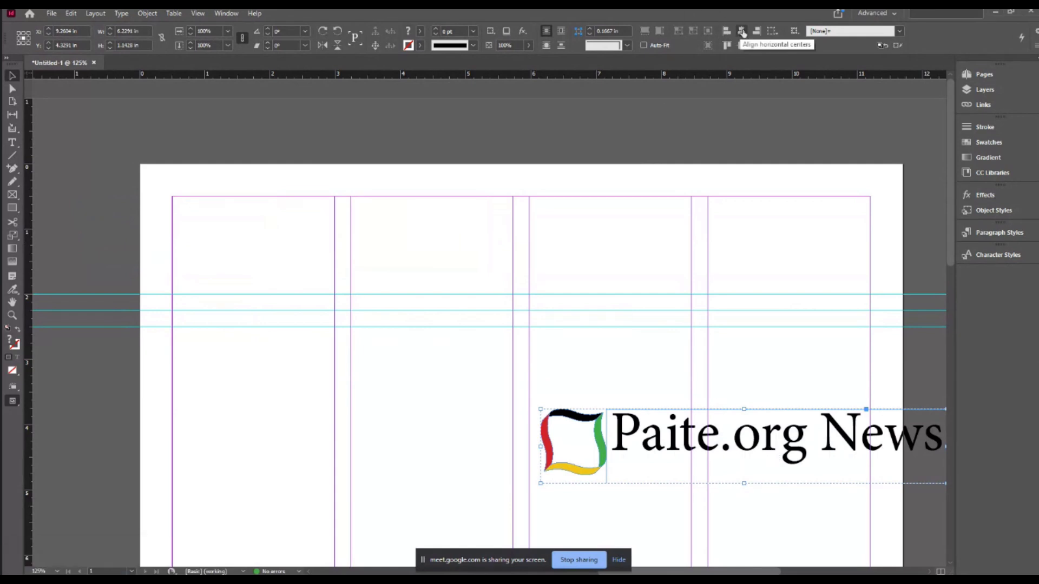
left_click(226, 14)
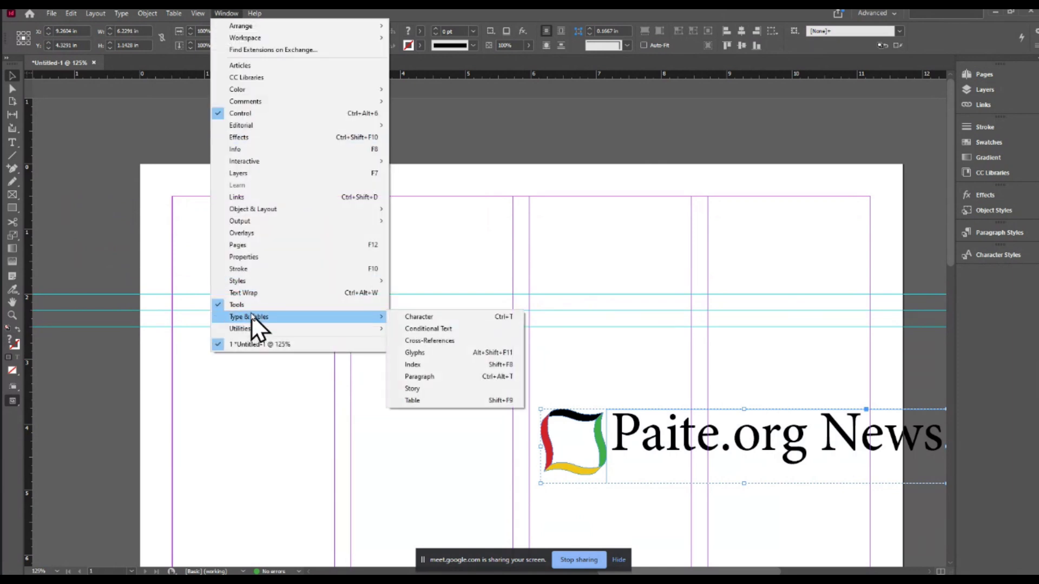
mouse_move(254, 212)
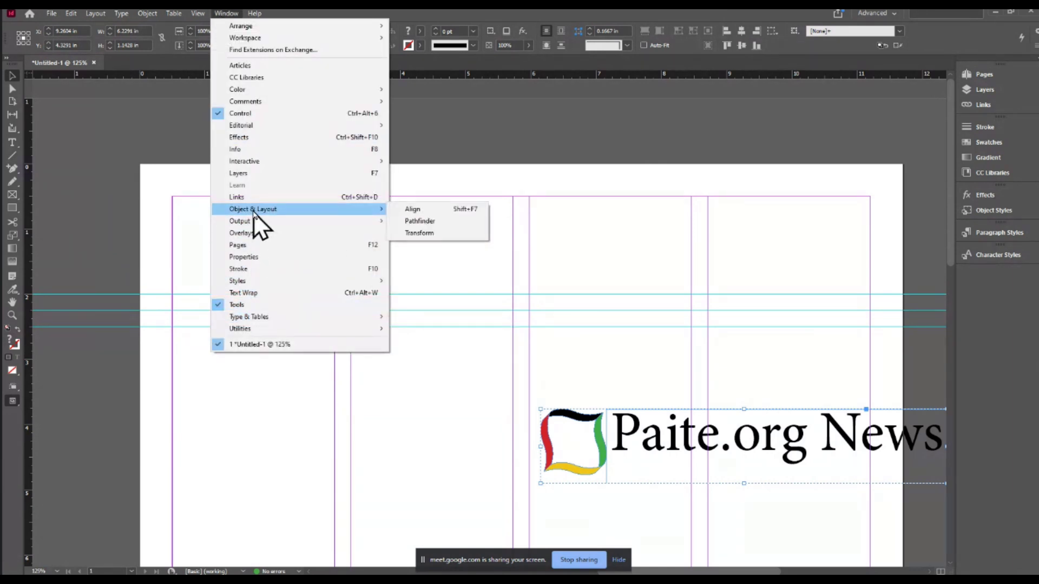
left_click(410, 210)
left_click_drag(406, 191, 849, 227)
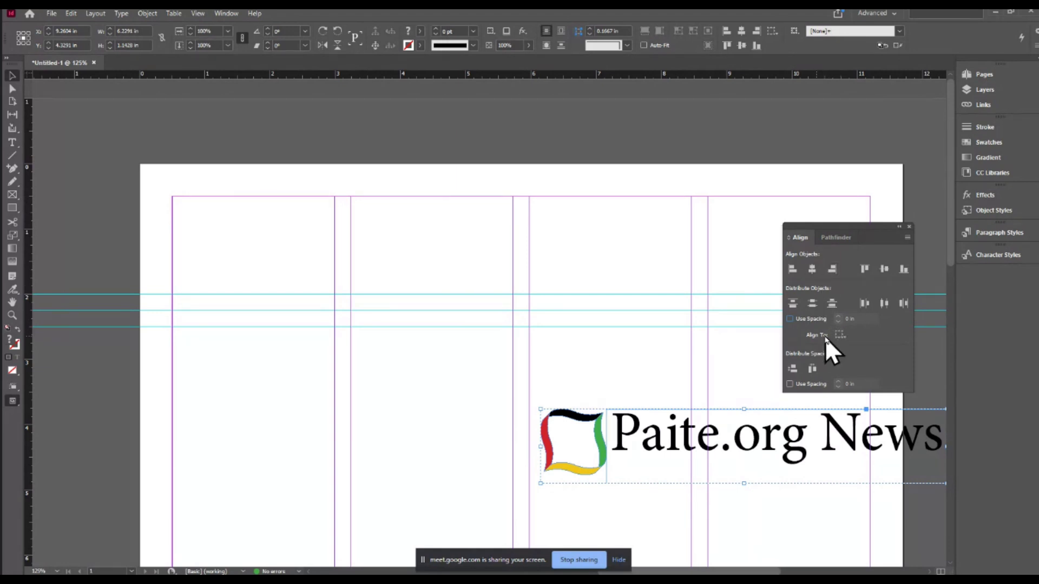
left_click(840, 335)
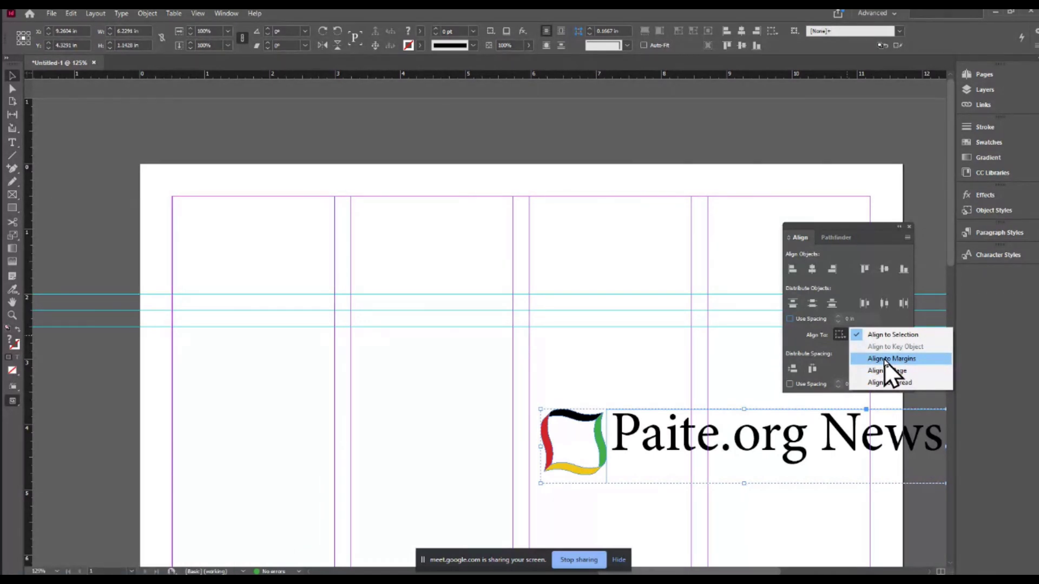
left_click(884, 360)
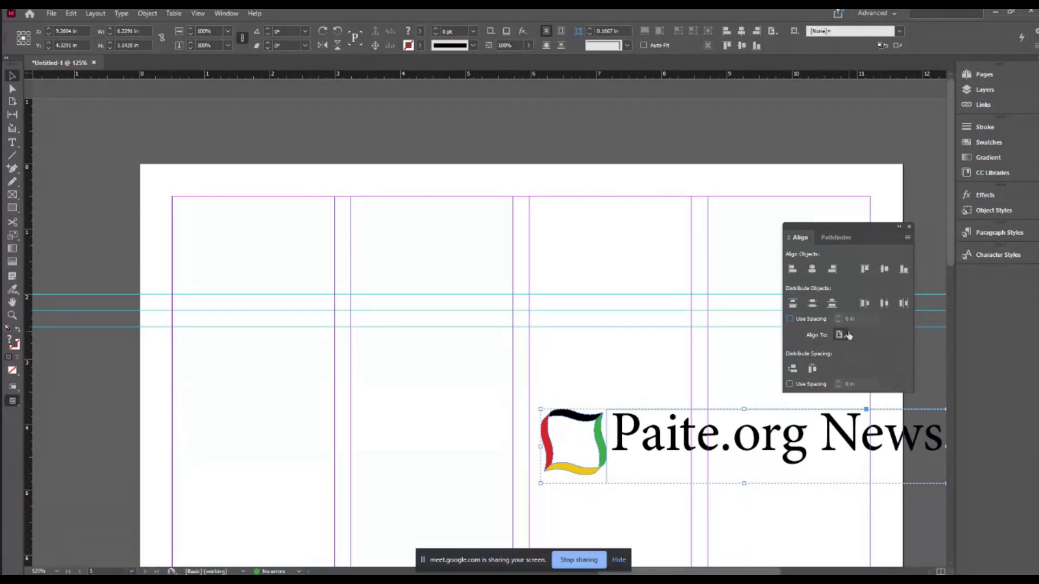
left_click(812, 270)
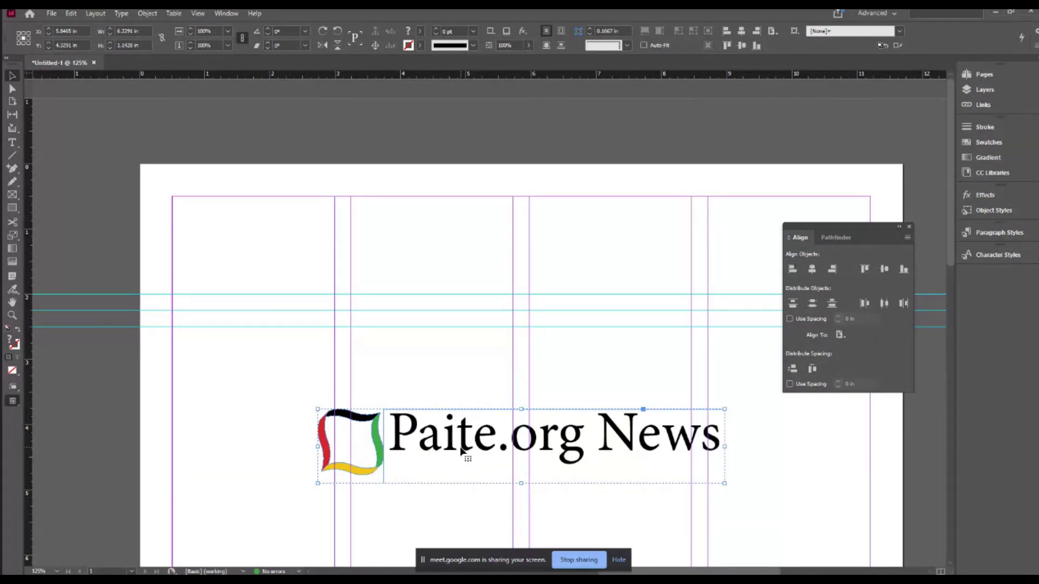
Step: Try aligning the masthead group to the vertical centre between the margins
scroll(461, 450, "down", 3)
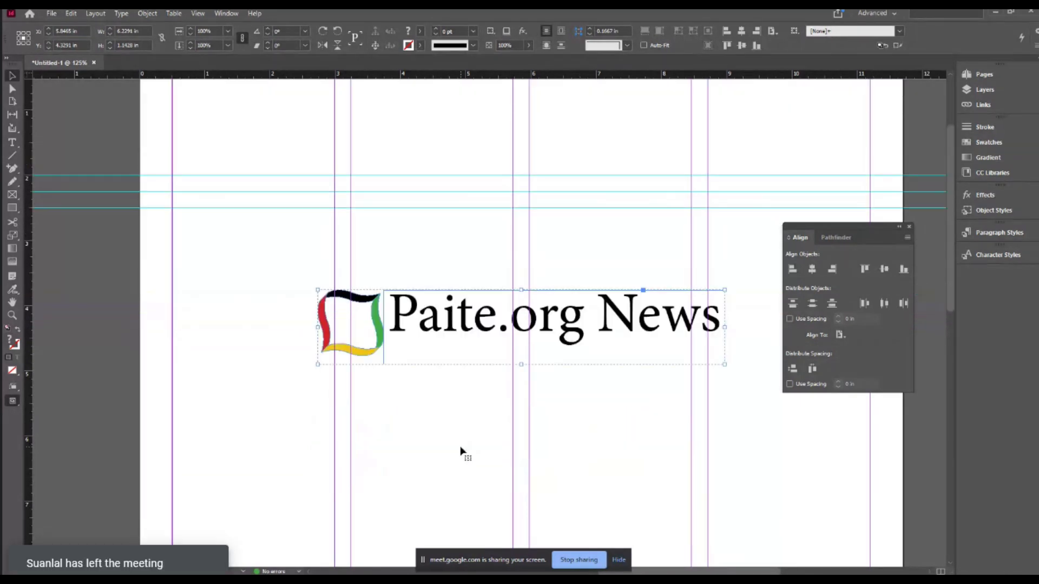
key("ctrl+minus")
key("ctrl+minus")
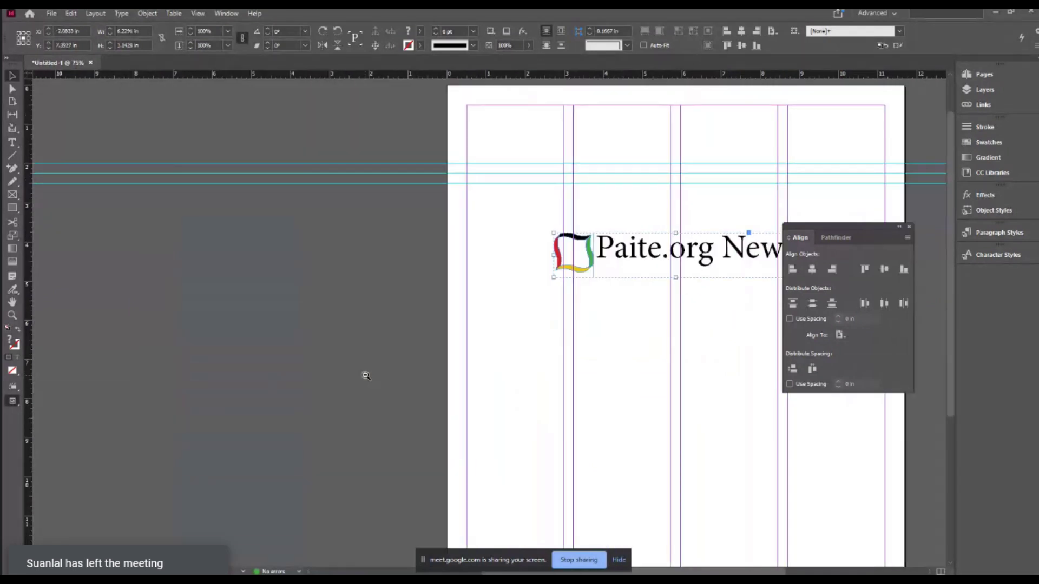
left_click_drag(585, 155, 538, 132)
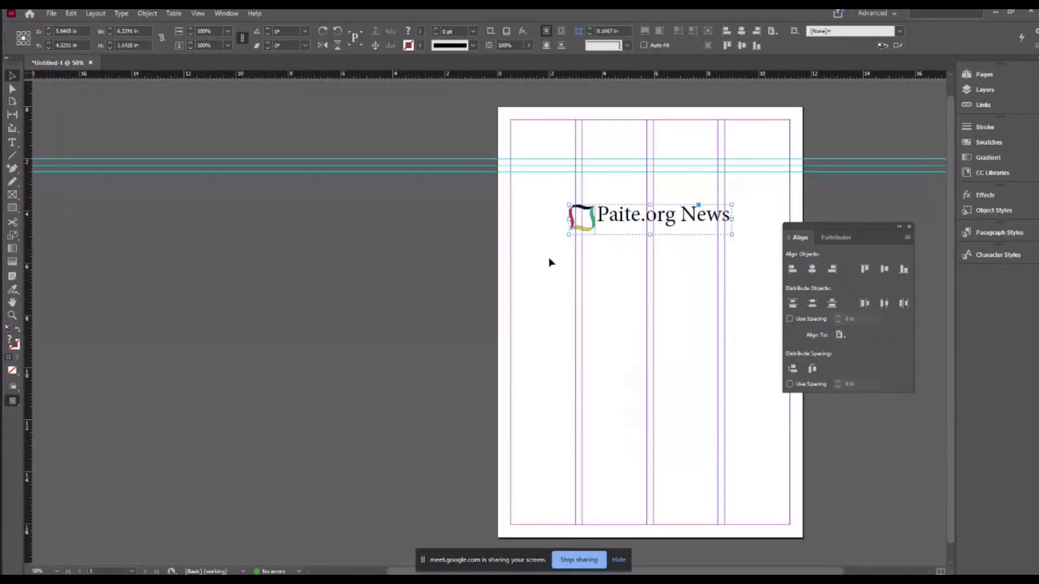
left_click(885, 269)
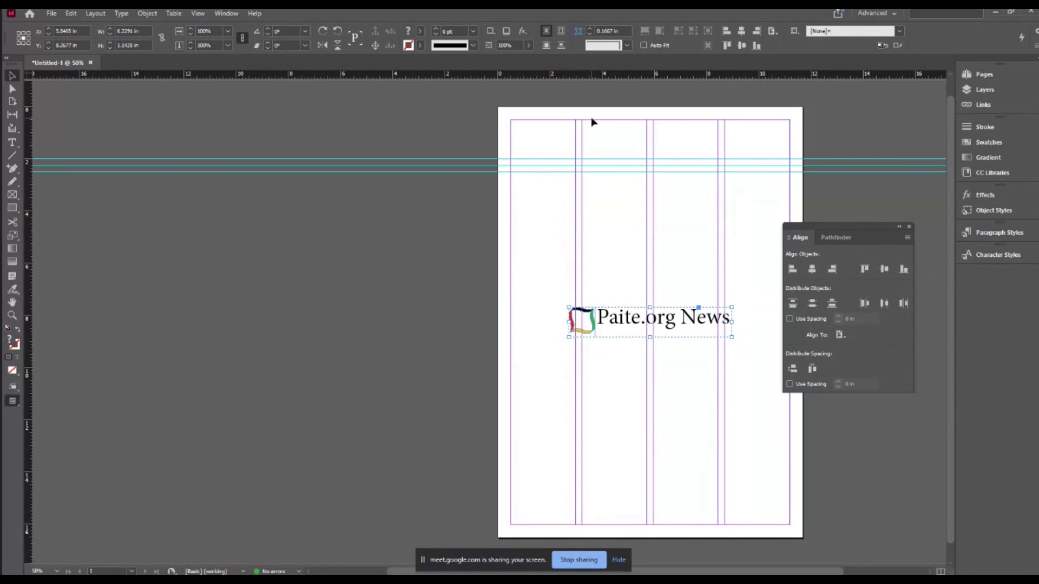
Step: Align the masthead group's top edge to the page's top margin
left_click(865, 270)
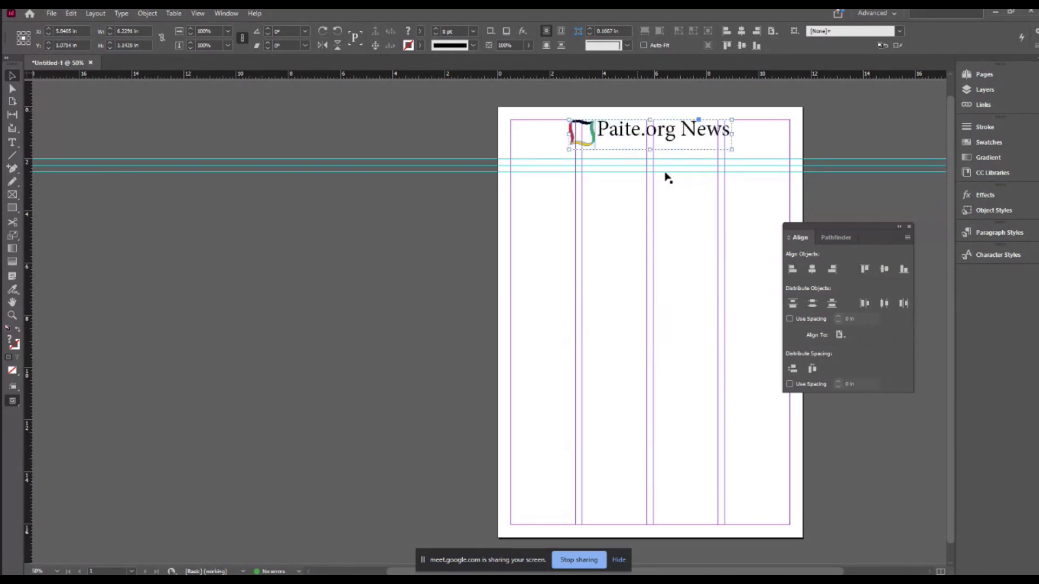
key("ctrl+=")
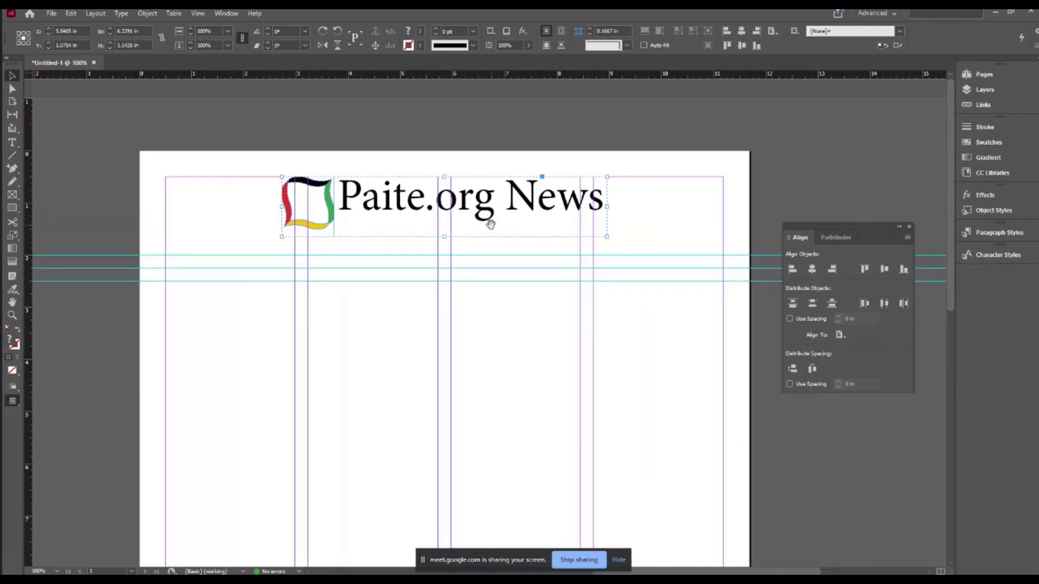
key("ctrl+=")
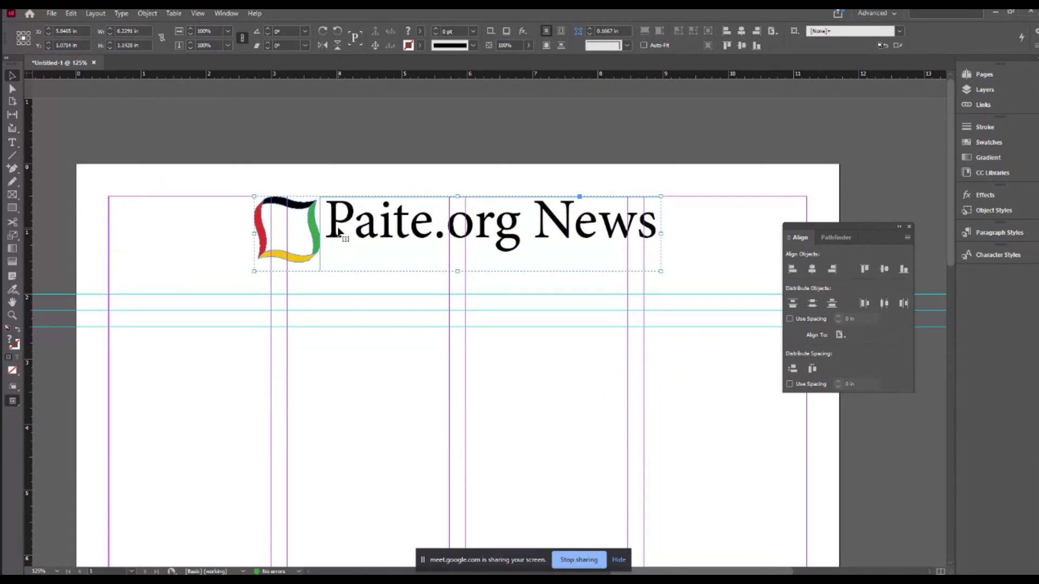
Step: Insert the line "ctrl+shift+G" below "ctrl+G" in the Notepad shortcut notes
key("alt+Tab")
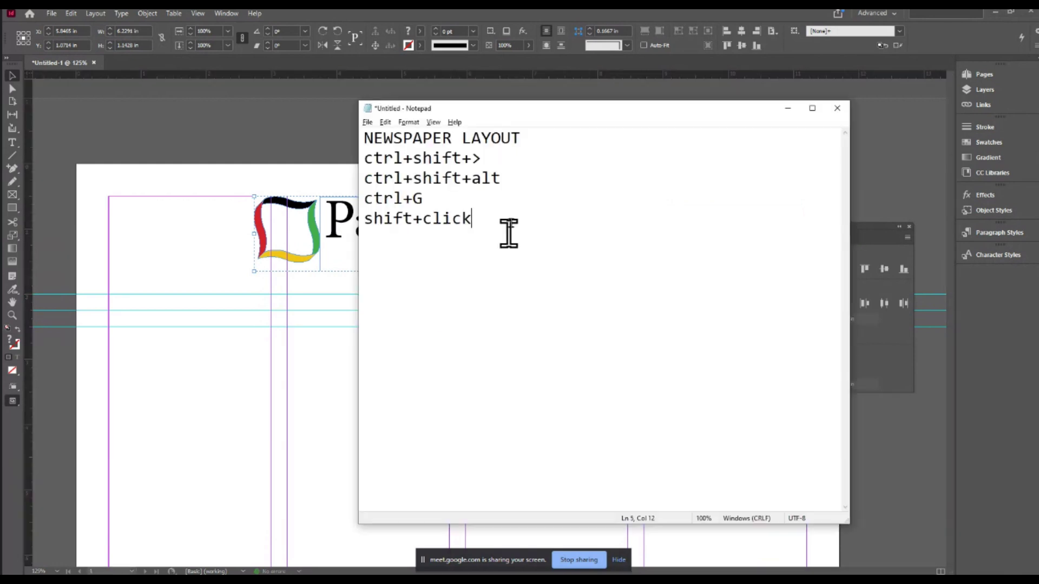
left_click(497, 197)
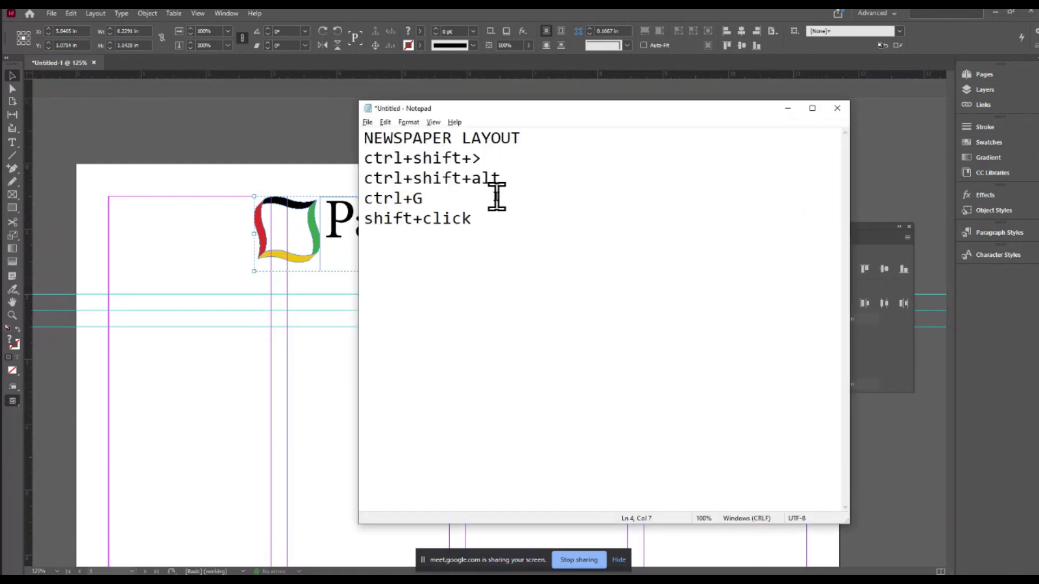
key("Return")
type("ctrl")
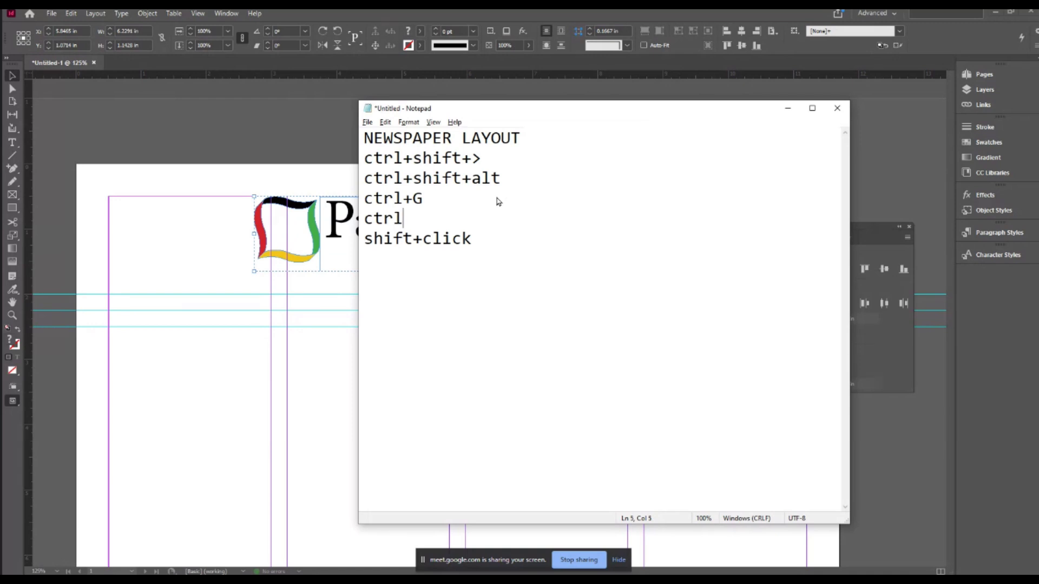
type("+shj")
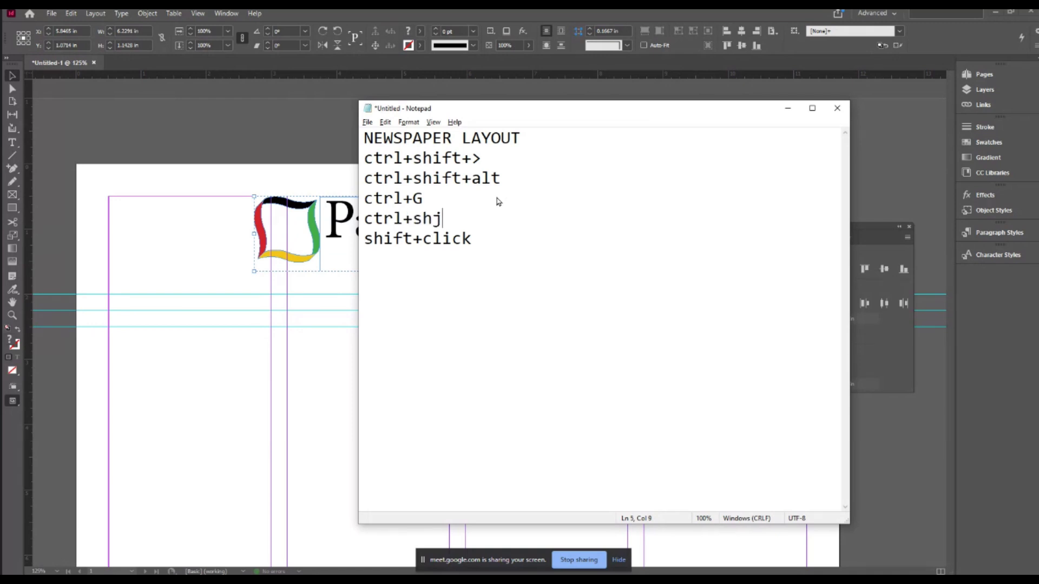
key("BackSpace")
type("ift+G")
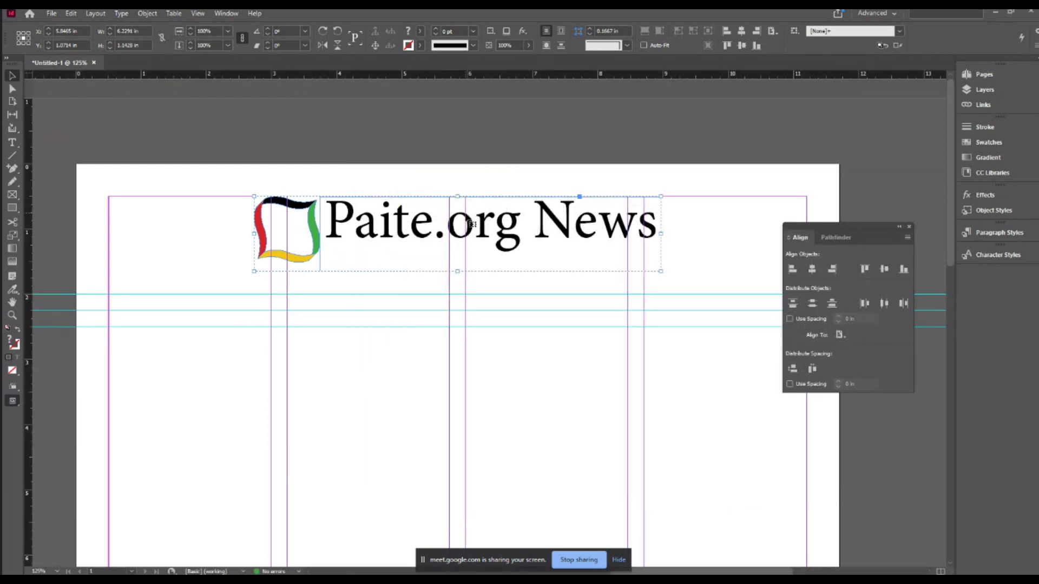
Step: In InDesign, ungroup the masthead text and the ornament and clear the selection
key("ctrl+shift+g")
left_click(413, 151)
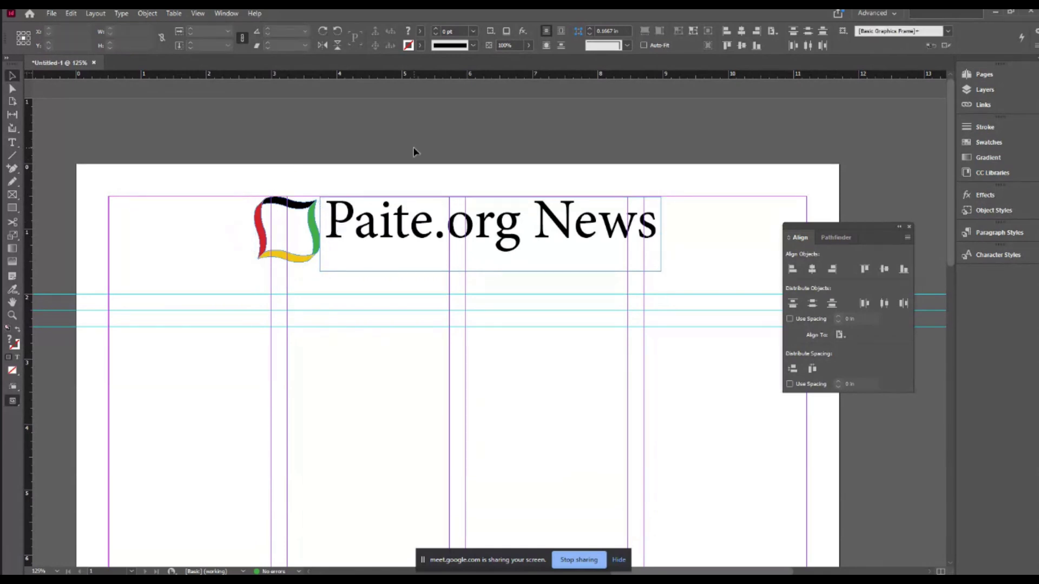
Step: Try moving the masthead text and the ornament separately, and undo both moves
left_click_drag(402, 232, 530, 303)
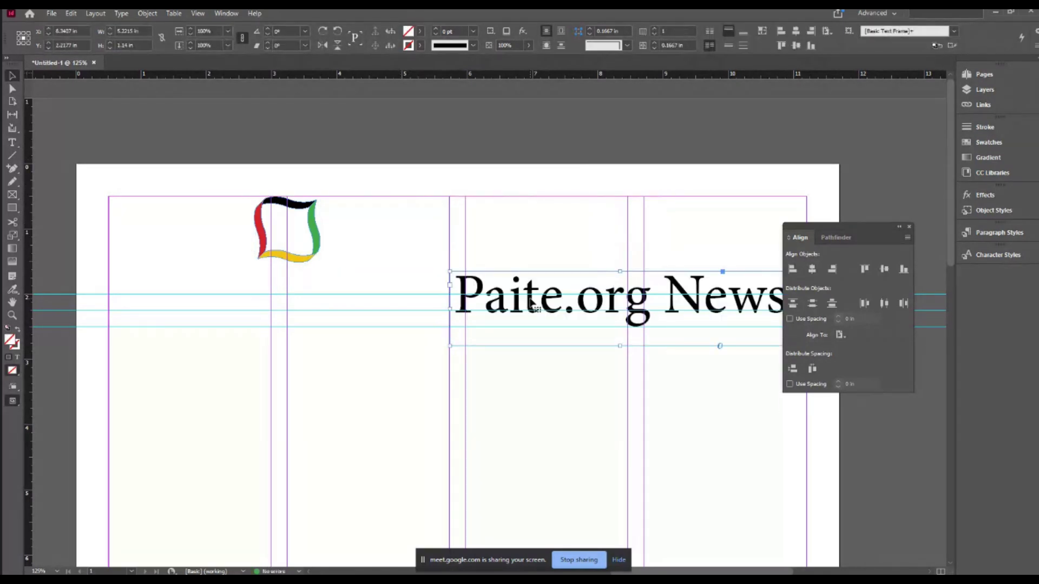
key("ctrl+z")
left_click(301, 210)
left_click_drag(302, 211, 242, 336)
key("ctrl+z")
left_click(531, 306)
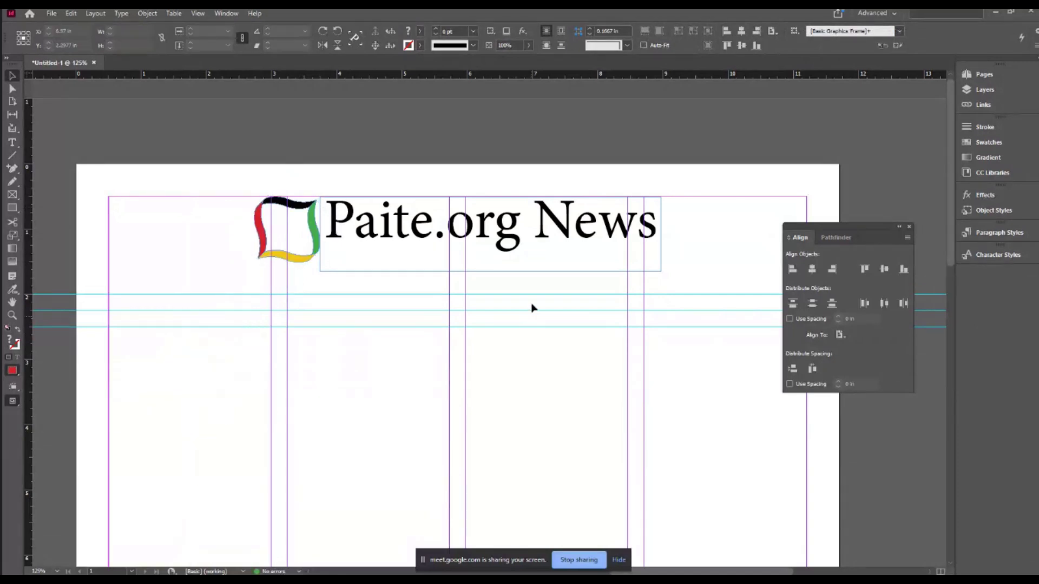
Step: Shorten the masthead text frame from below to about 0.89 in high and select it together with the ornament
left_click(382, 226)
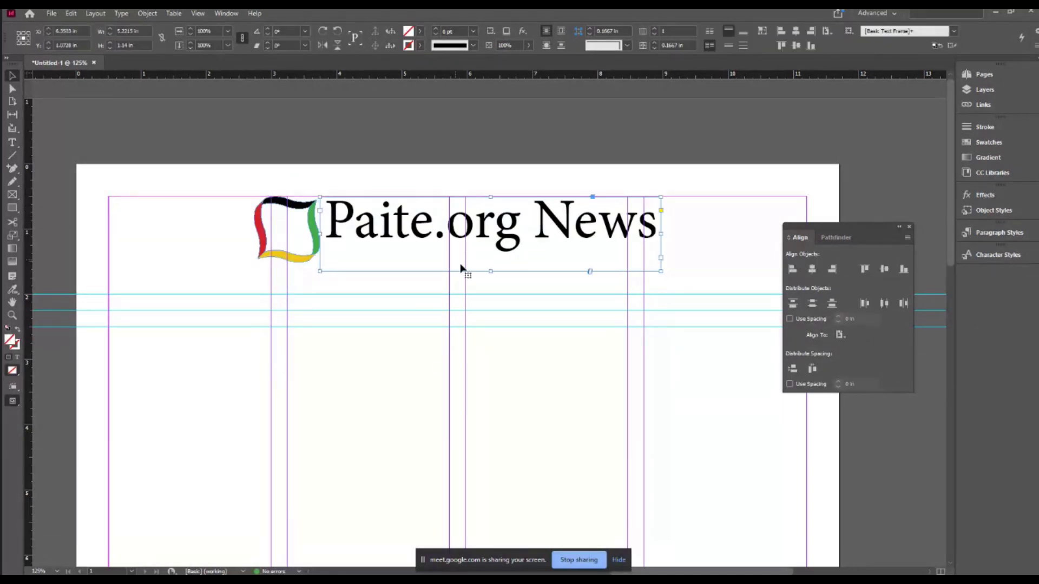
left_click_drag(490, 272, 488, 257)
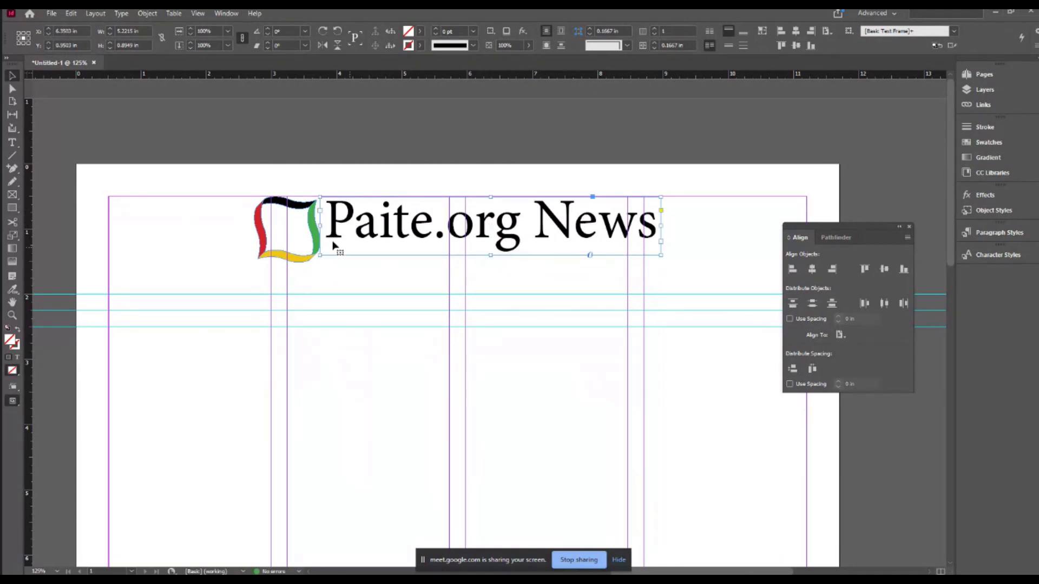
left_click(306, 213, "shift")
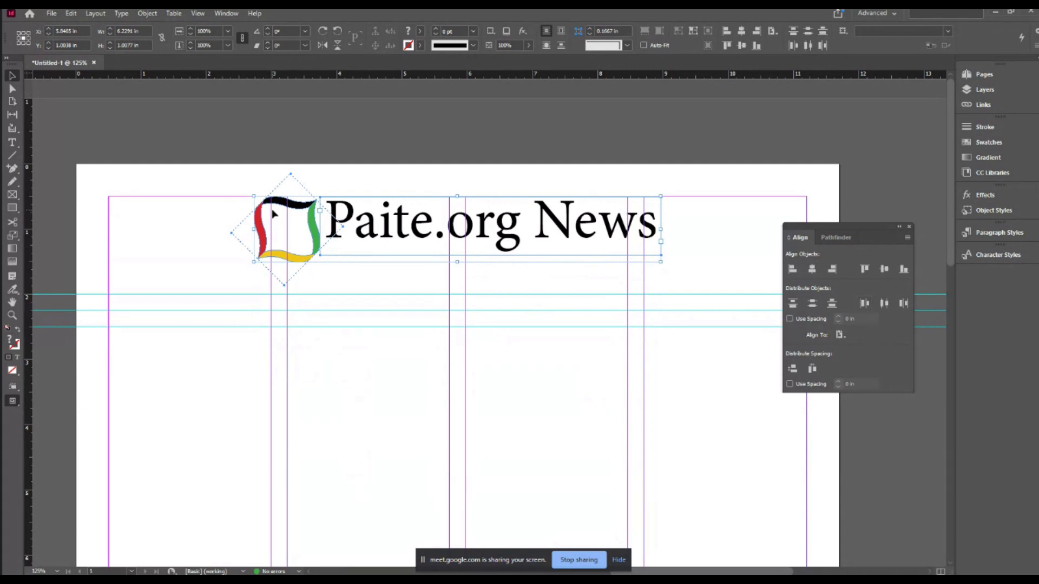
Step: Align the masthead text and the ornament to the selection by their vertical centres, and clear the selection
left_click(838, 334)
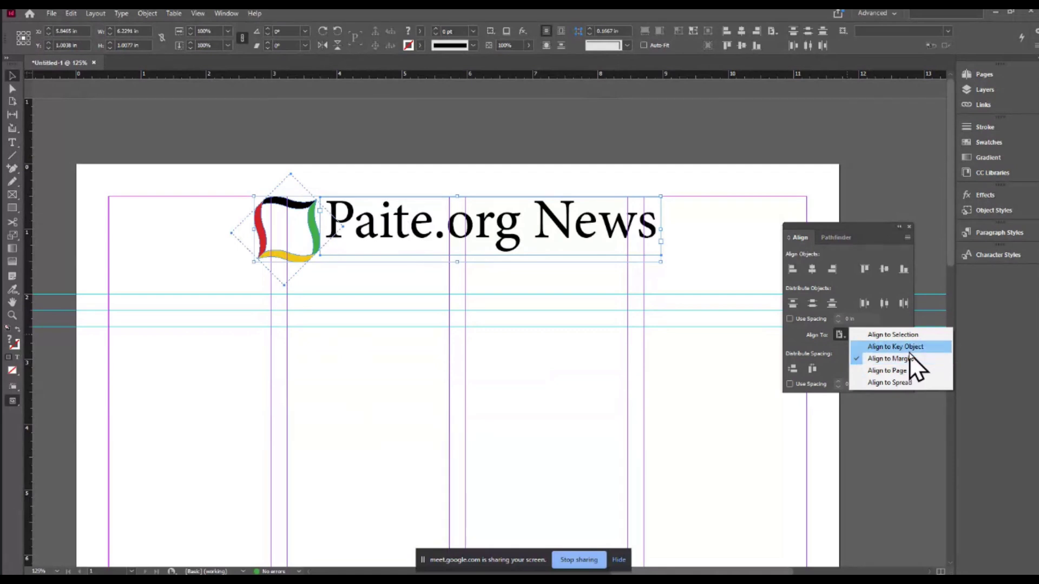
left_click(909, 339)
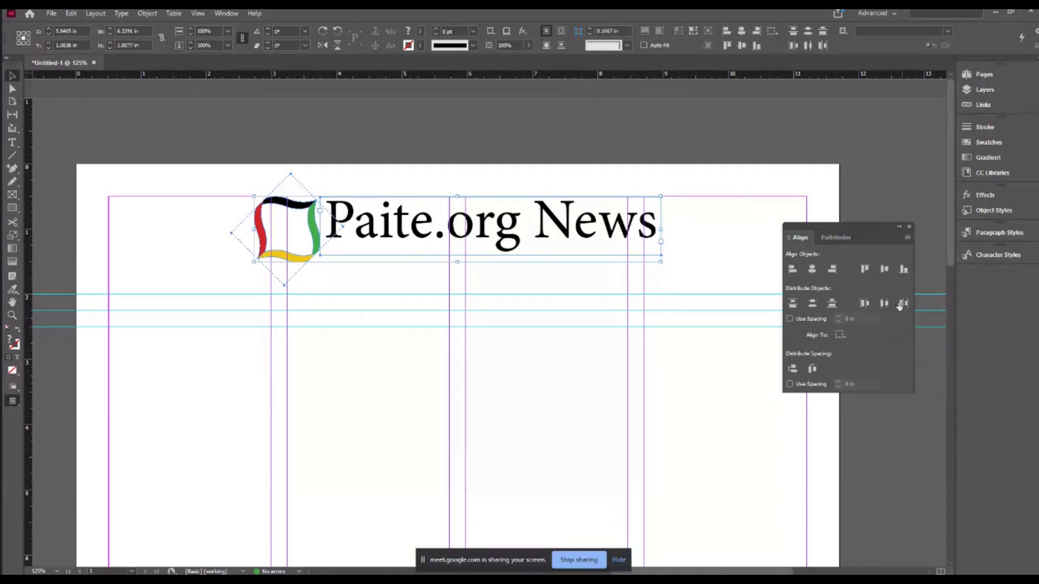
left_click(885, 270)
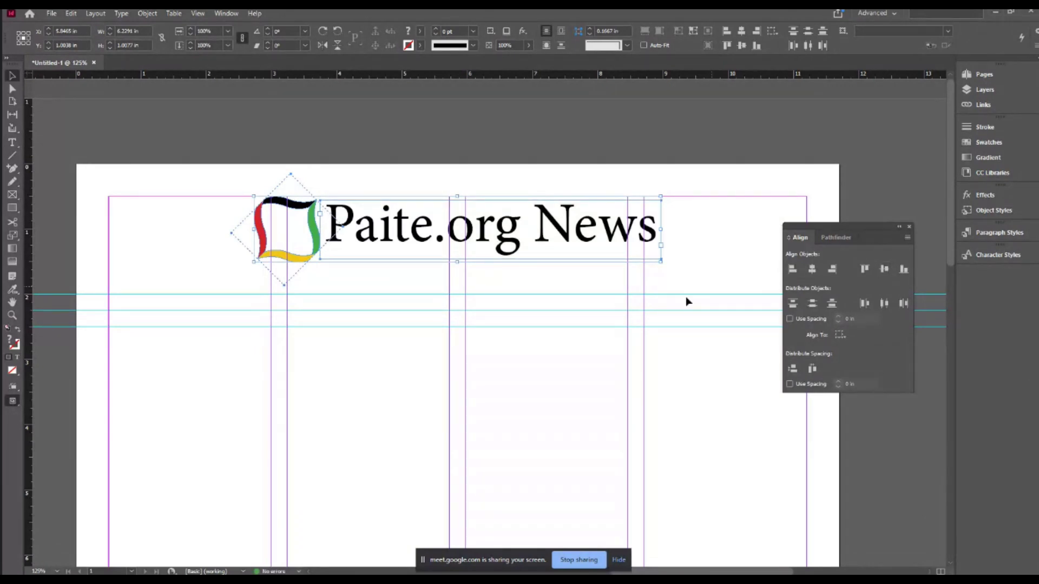
left_click(484, 275)
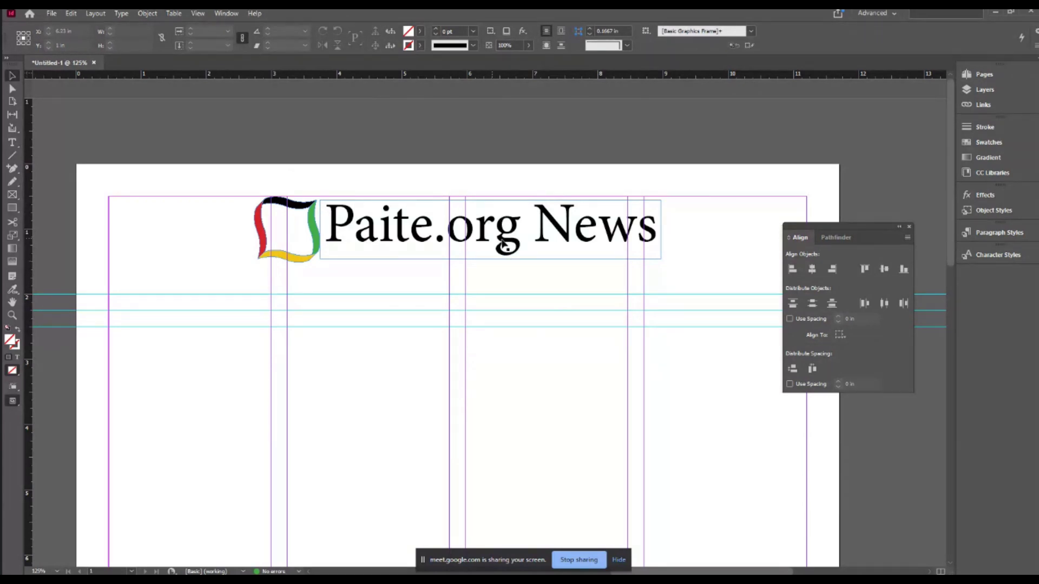
left_click(510, 256)
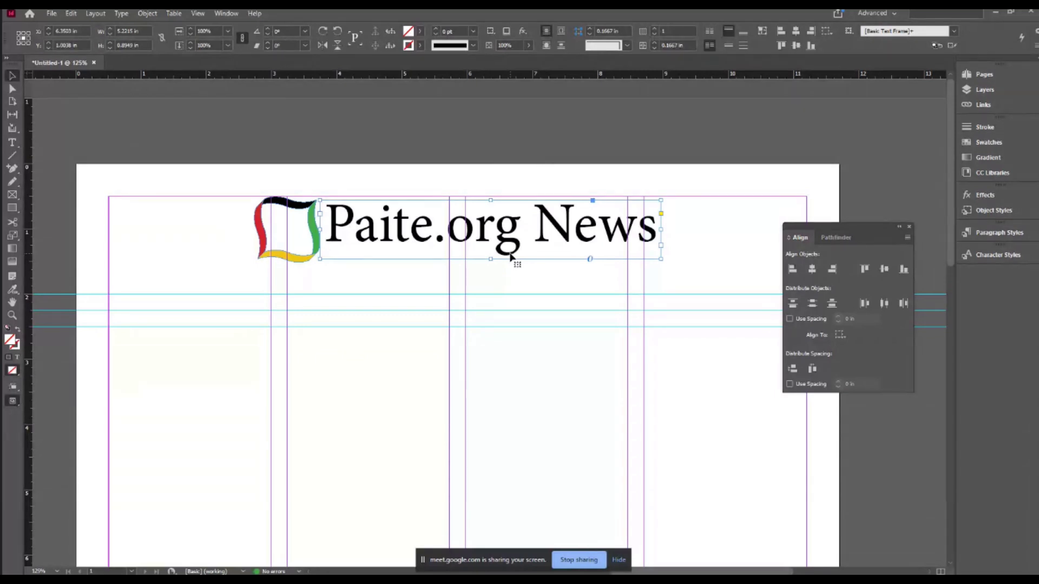
left_click(511, 288)
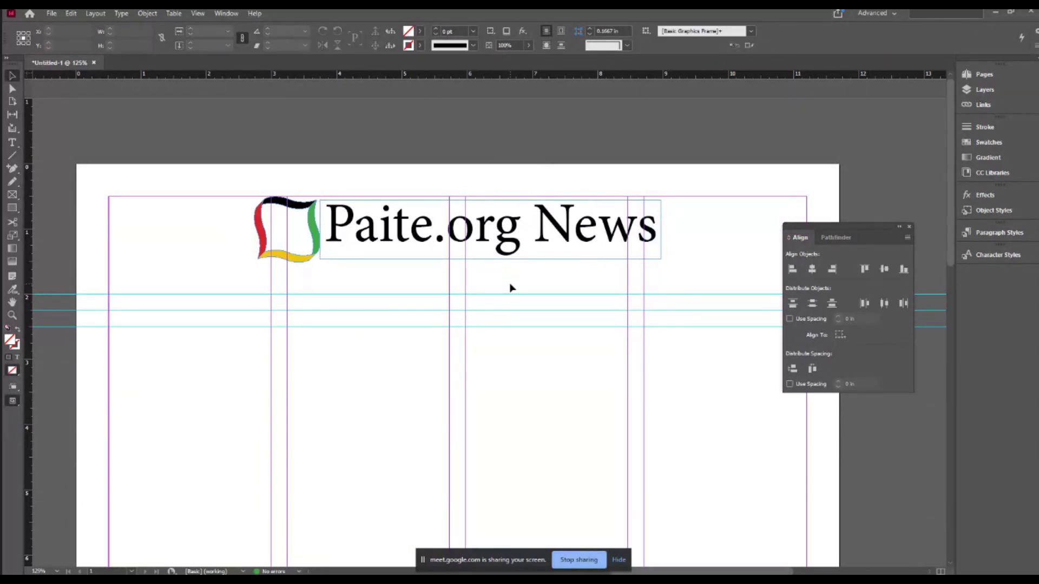
Step: Add a text frame about 5.12 in wide and 0.24 in high below the masthead text, with the centred tagline "DESIGNERS PHOTOGRAPHERS ANIMATORS"
left_click(13, 142)
left_click_drag(327, 263, 662, 278)
type("de")
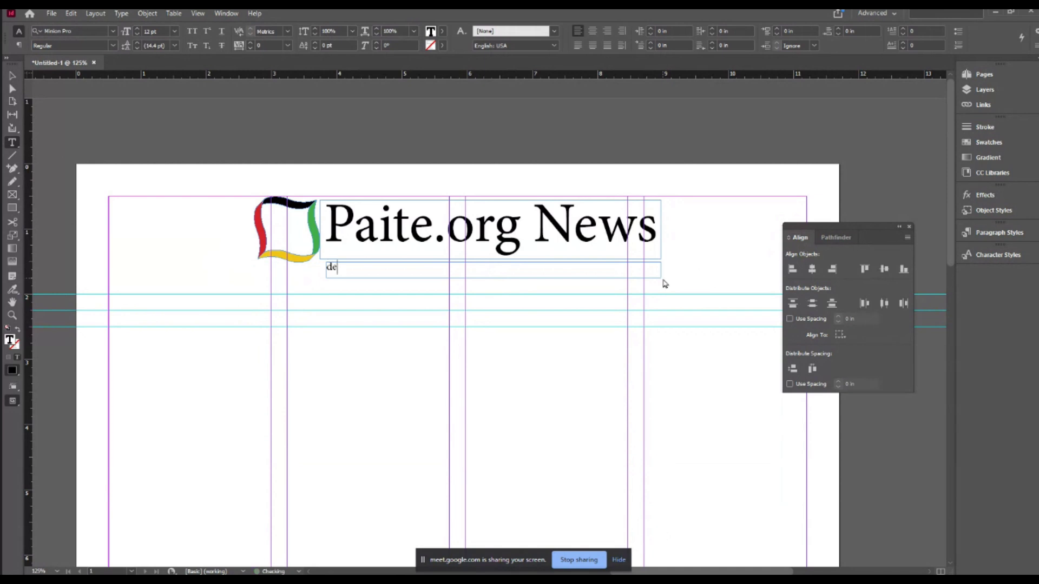
key("BackSpace")
key("BackSpace")
type("DESIGNERS  PHOTOGRAPHI")
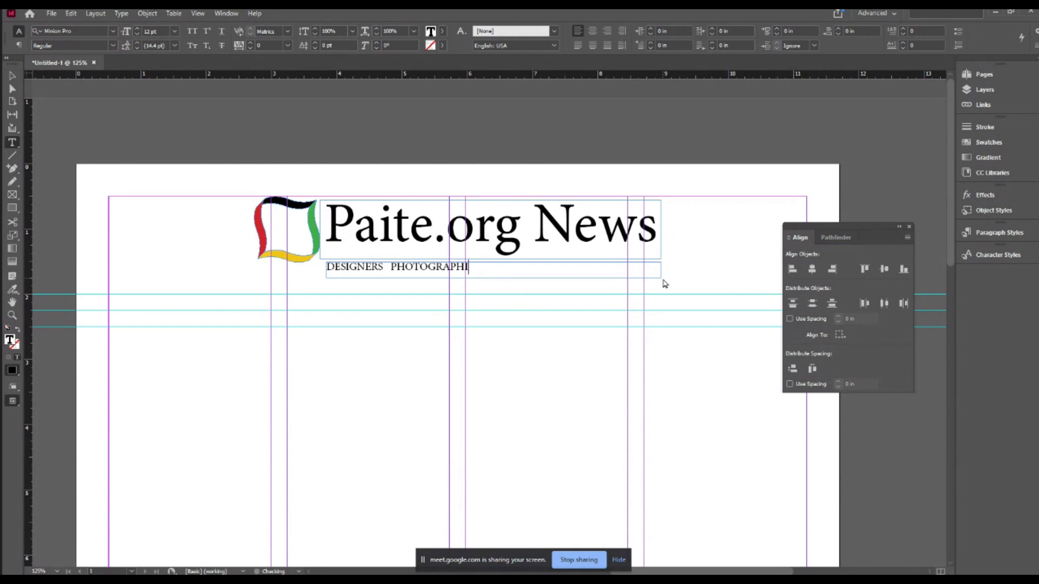
key("BackSpace")
type("ERS  ANIMATORS")
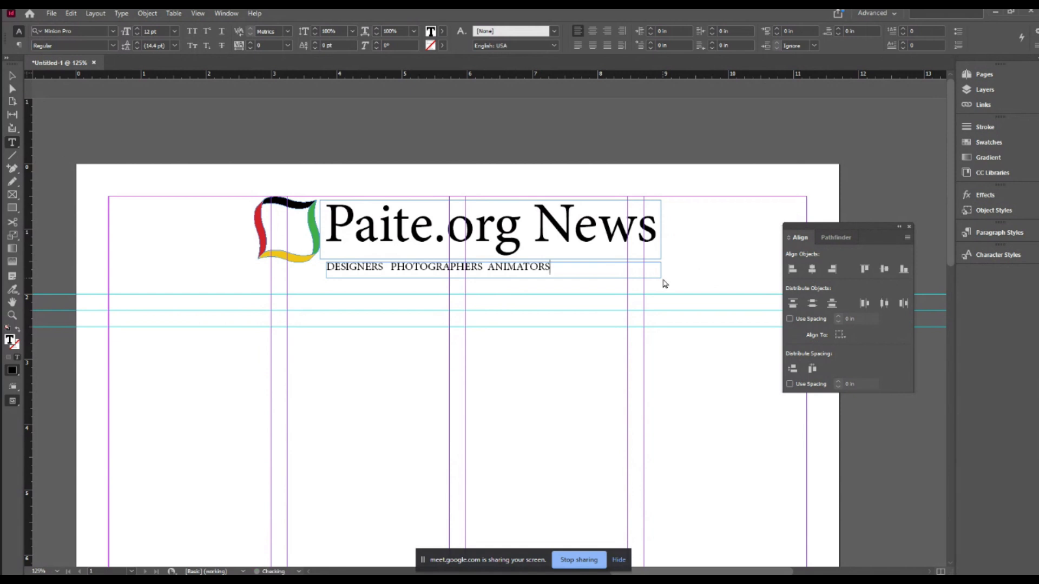
key("ctrl+a")
key("ctrl+shift+c")
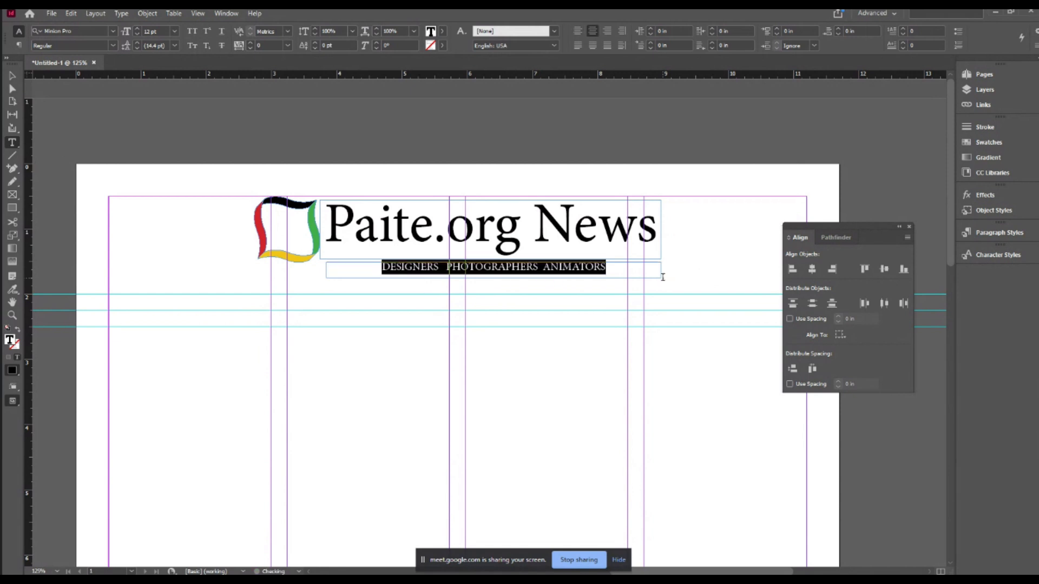
Step: Widen the tagline frame to about 5.22 in so its sides match the masthead text frame
left_click(12, 74)
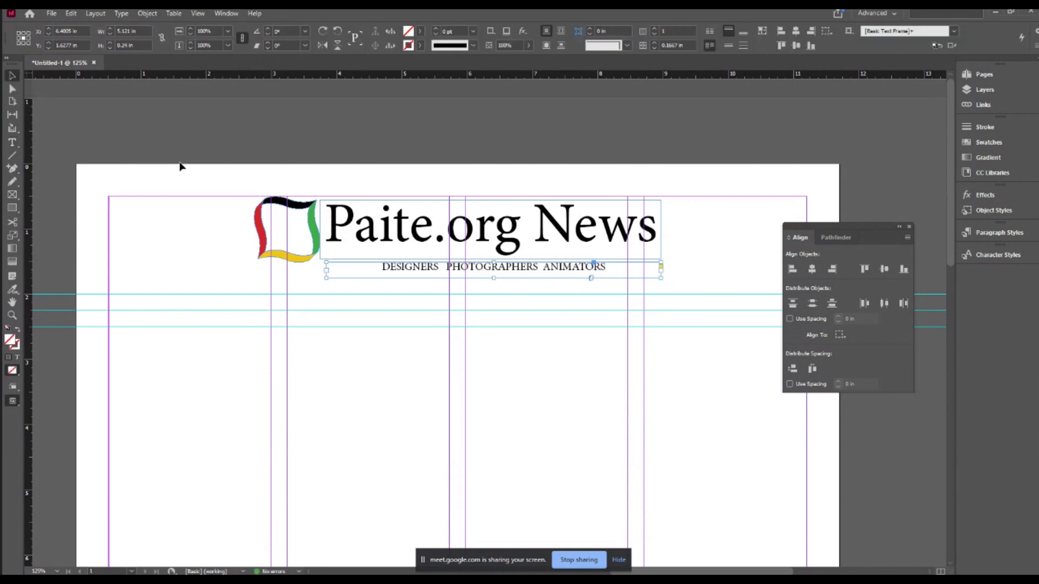
left_click_drag(327, 273, 320, 275)
mouse_move(660, 271)
left_mouse_down()
mouse_move(649, 276)
mouse_move(660, 269)
left_mouse_up()
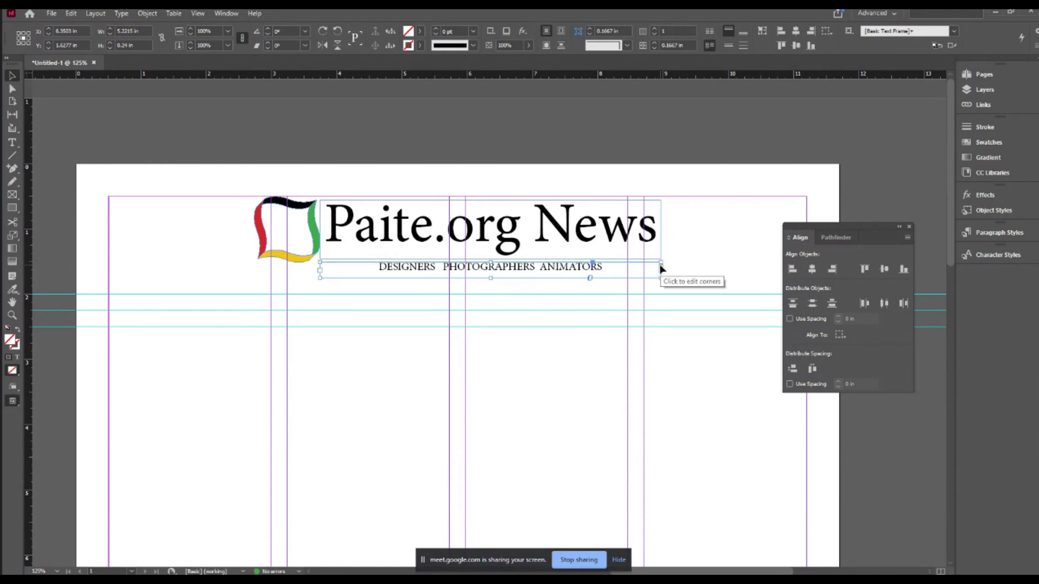
Step: Insert a few placeholder characters in the Wingdings font before PHOTOGRAPHERS in the tagline
left_click(11, 145)
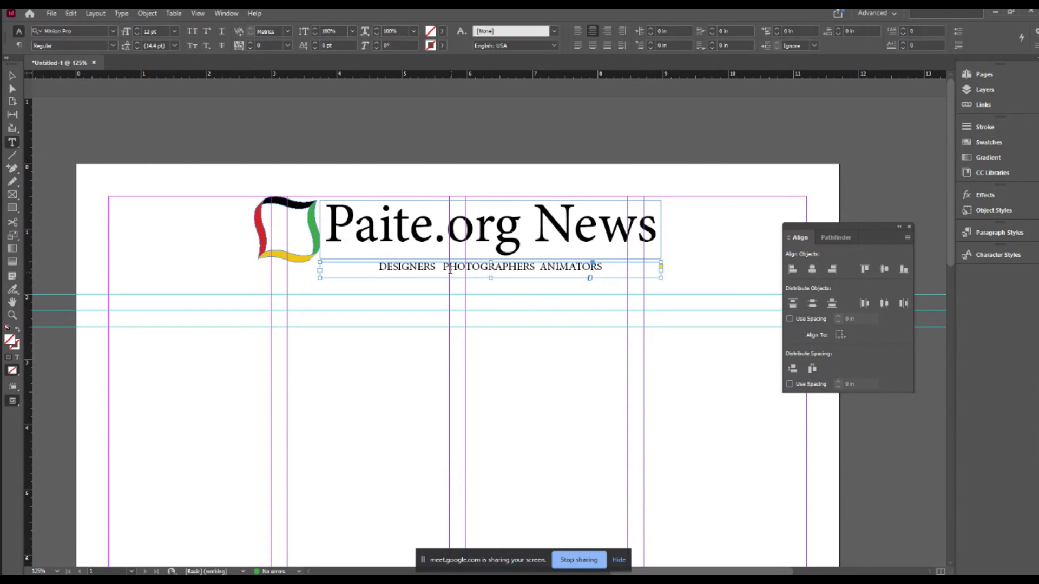
left_click(442, 268)
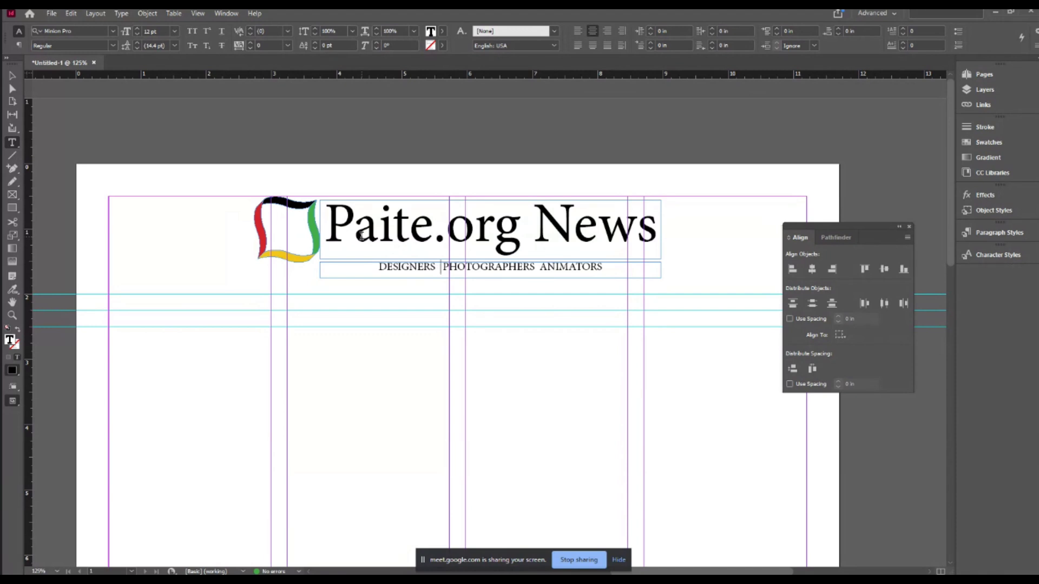
left_click(90, 30)
type("WING")
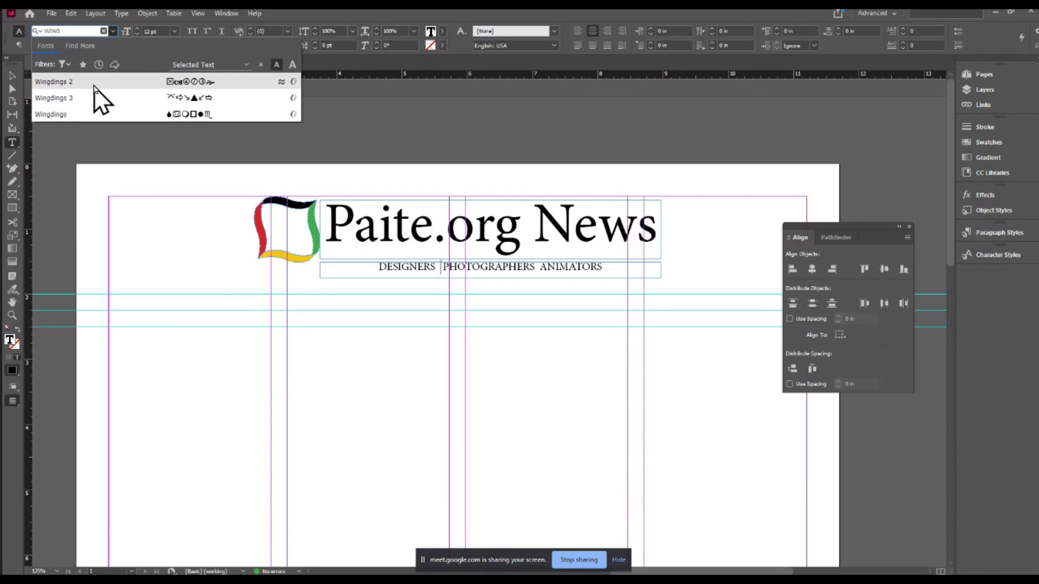
left_click(81, 116)
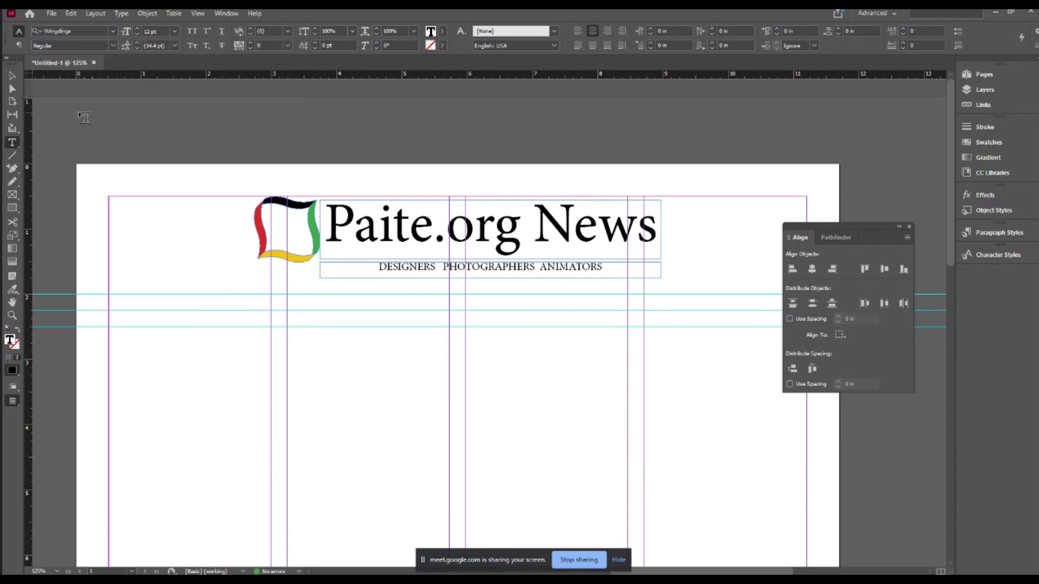
type("SFFGFF")
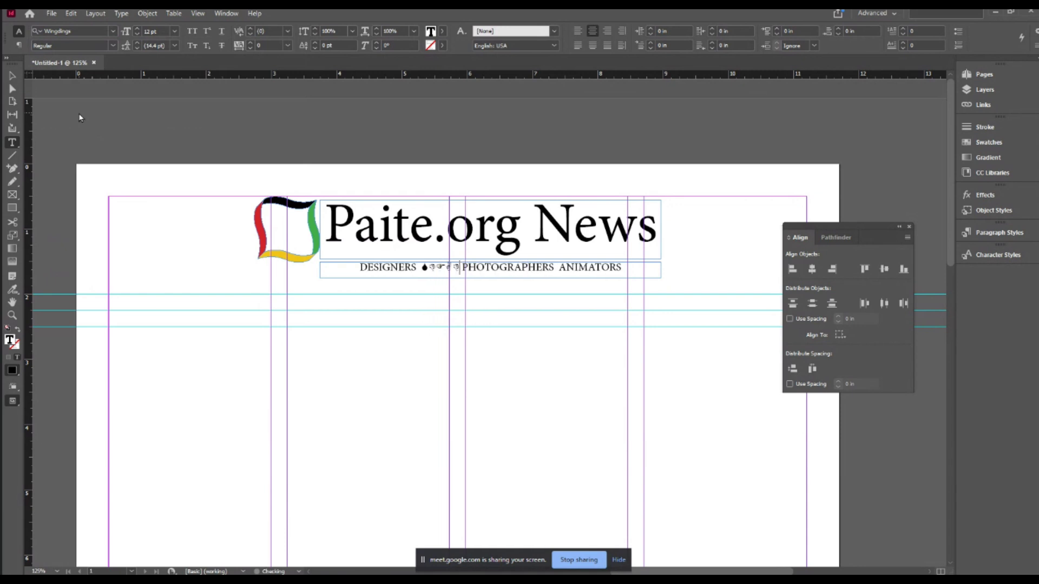
type("G")
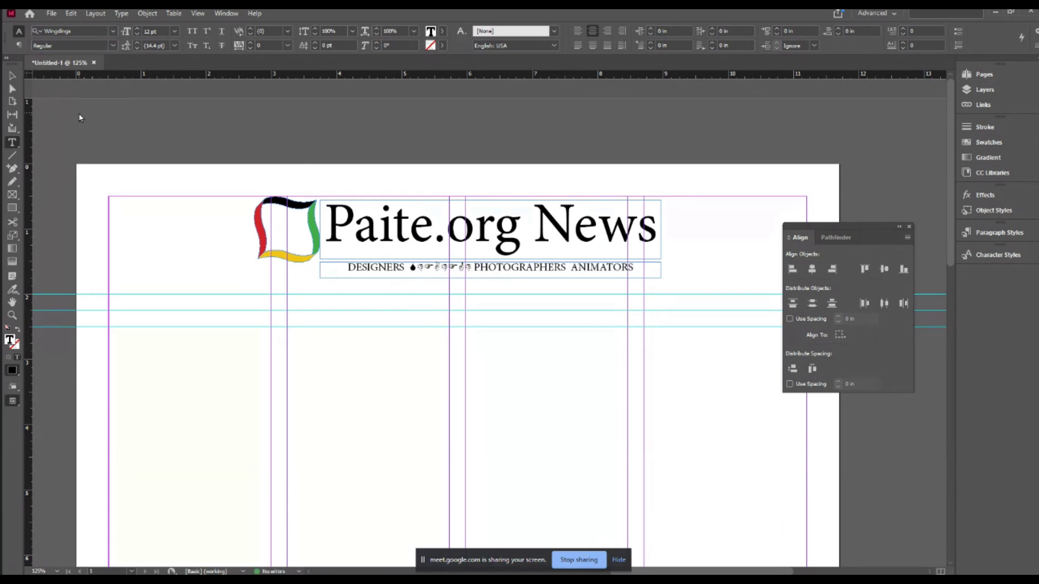
Step: Replace the Wingdings placeholder characters before PHOTOGRAPHERS with the solid black circle from an enlarged Glyphs panel
key("shift+Left")
key("shift+Left")
key("shift+Left")
key("shift+Left")
key("shift+Left")
key("shift+Left")
key("shift+Left")
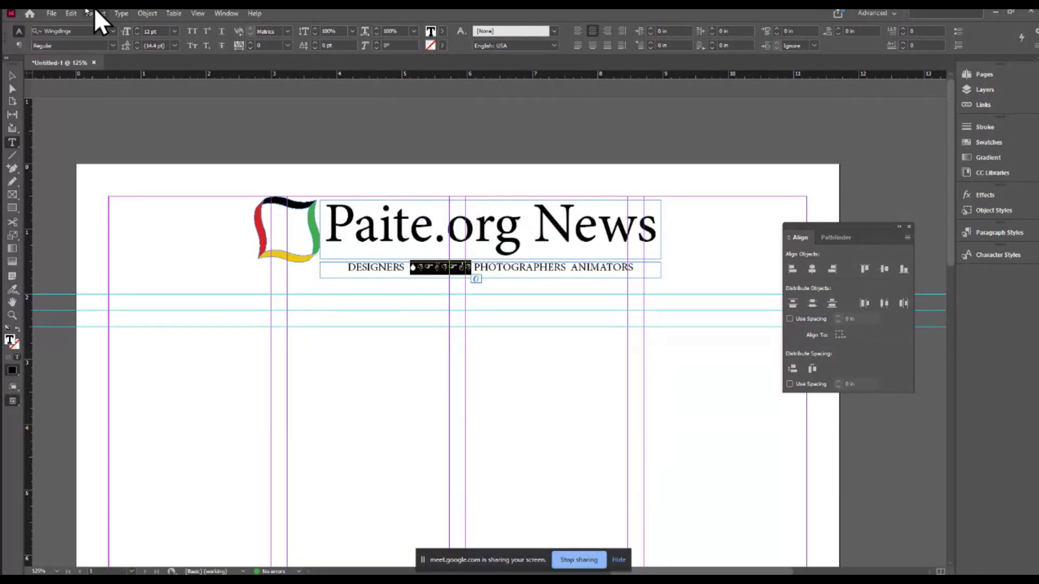
left_click(121, 15)
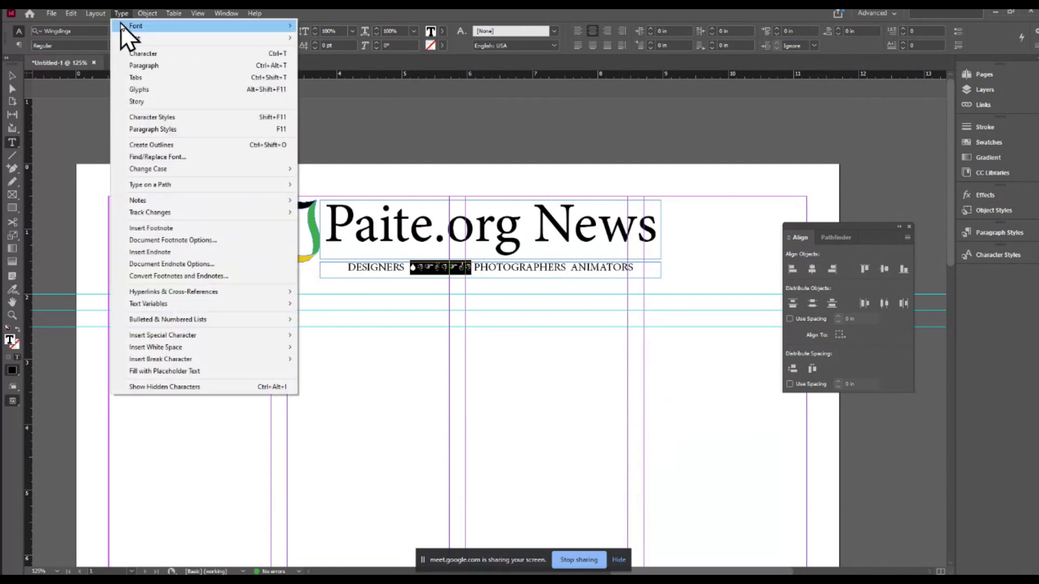
left_click(135, 90)
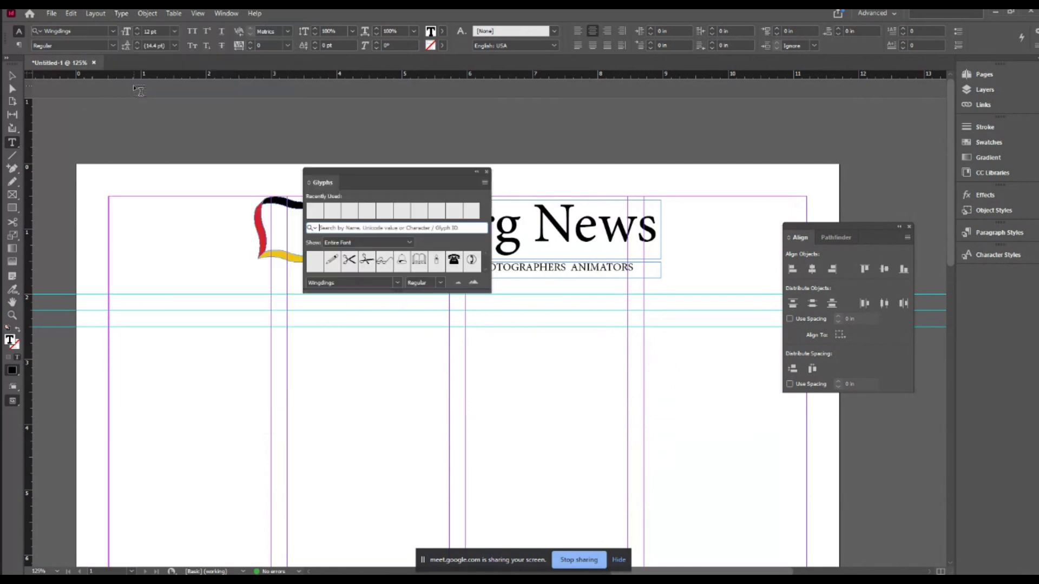
left_click_drag(377, 180, 663, 81)
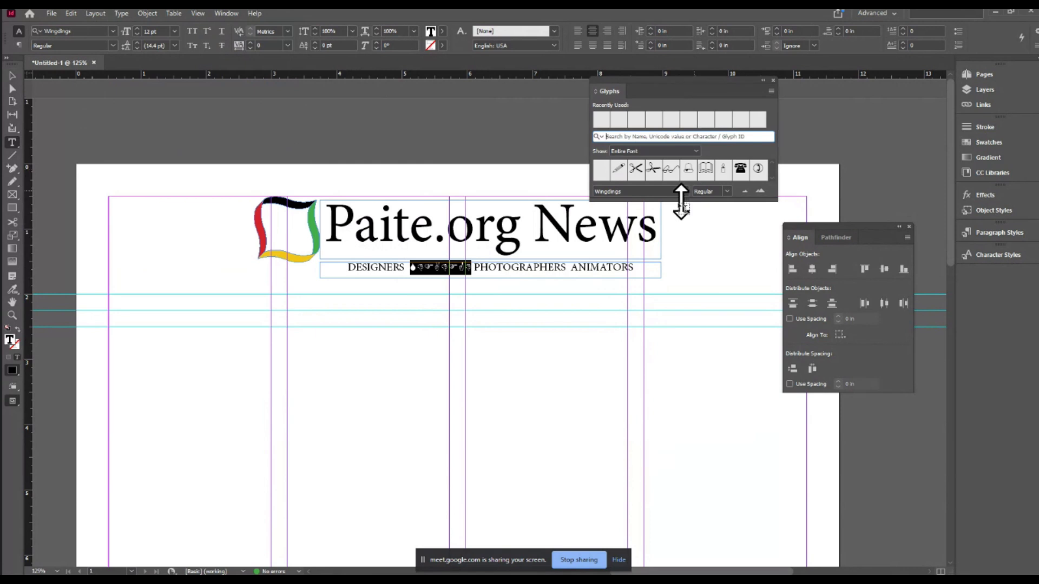
left_click_drag(678, 201, 688, 447)
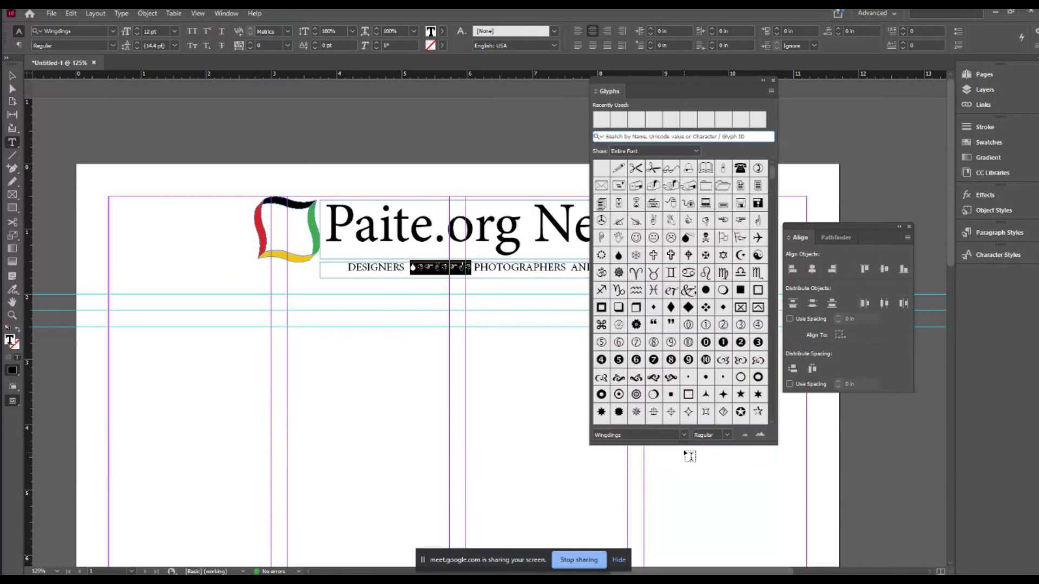
scroll(693, 375, "down", 3)
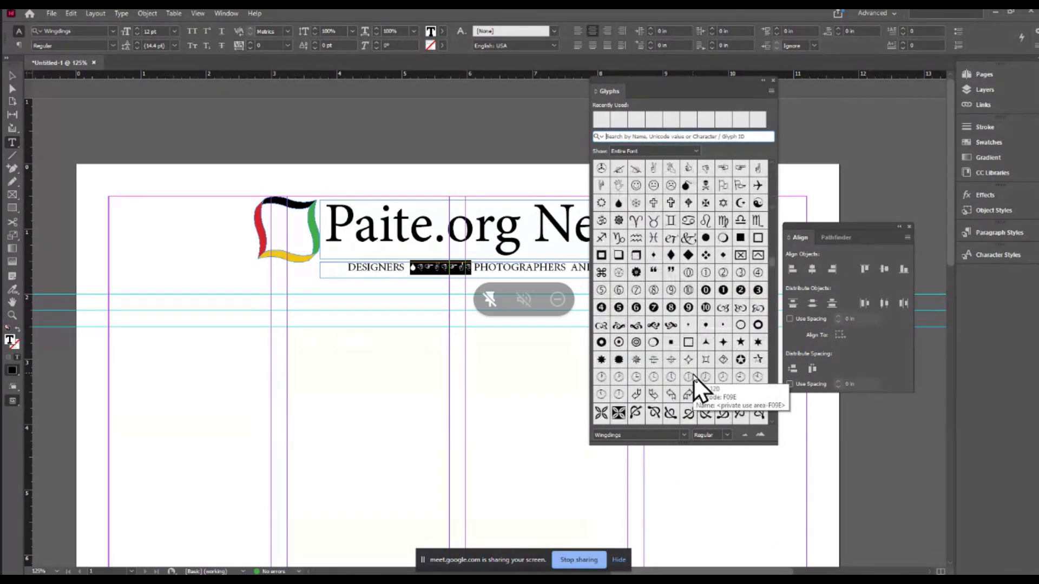
scroll(693, 374, "down", 3)
scroll(693, 375, "up", 3)
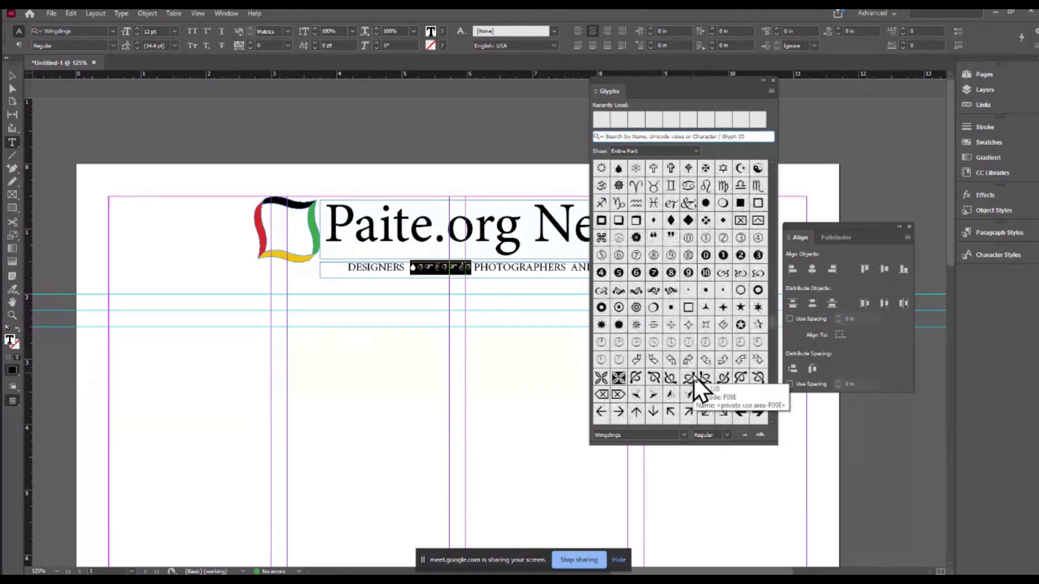
scroll(693, 374, "up", 1)
scroll(694, 375, "up", 2)
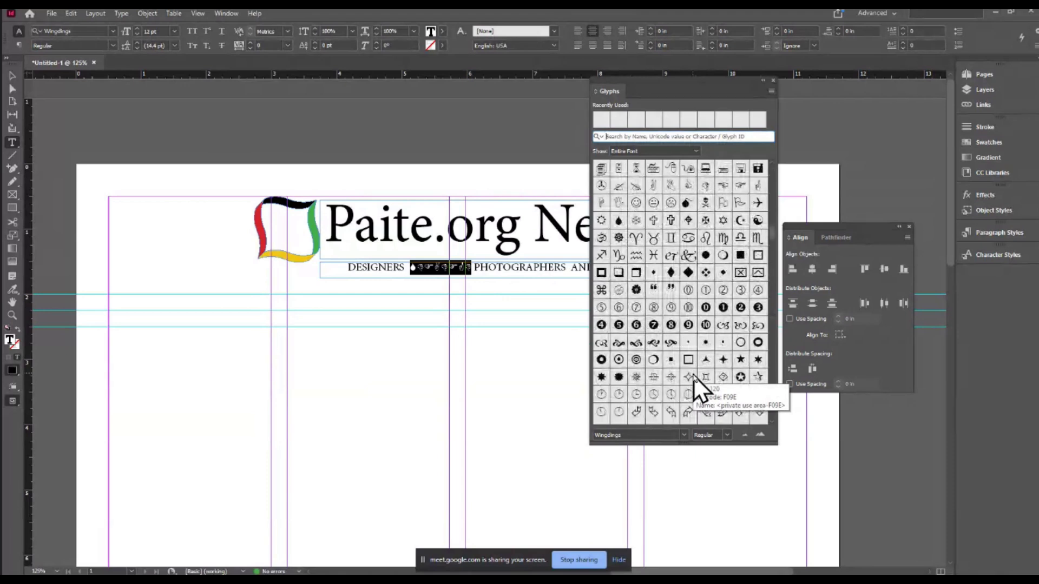
left_click(705, 257)
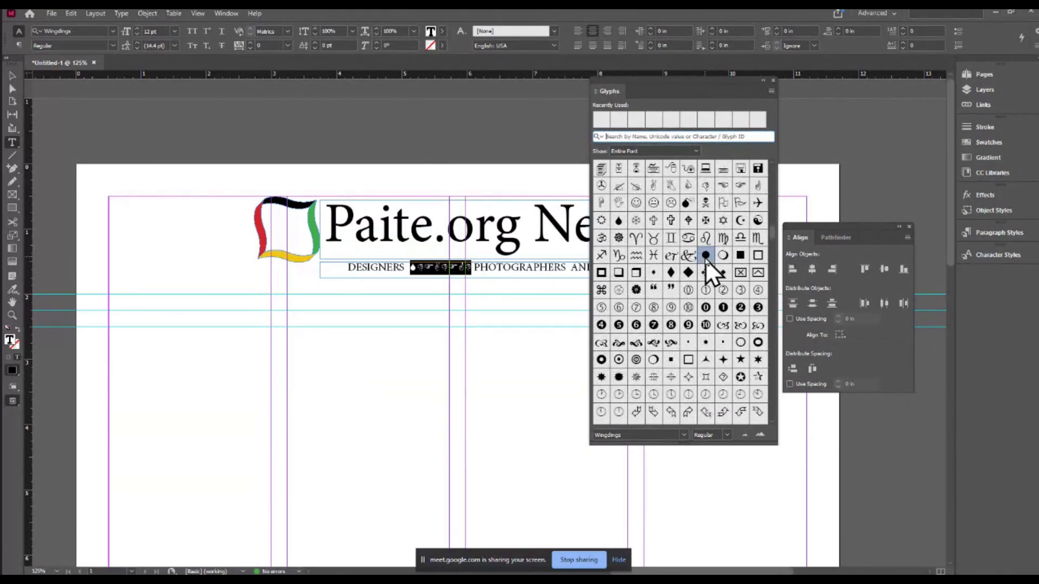
double_click(706, 256)
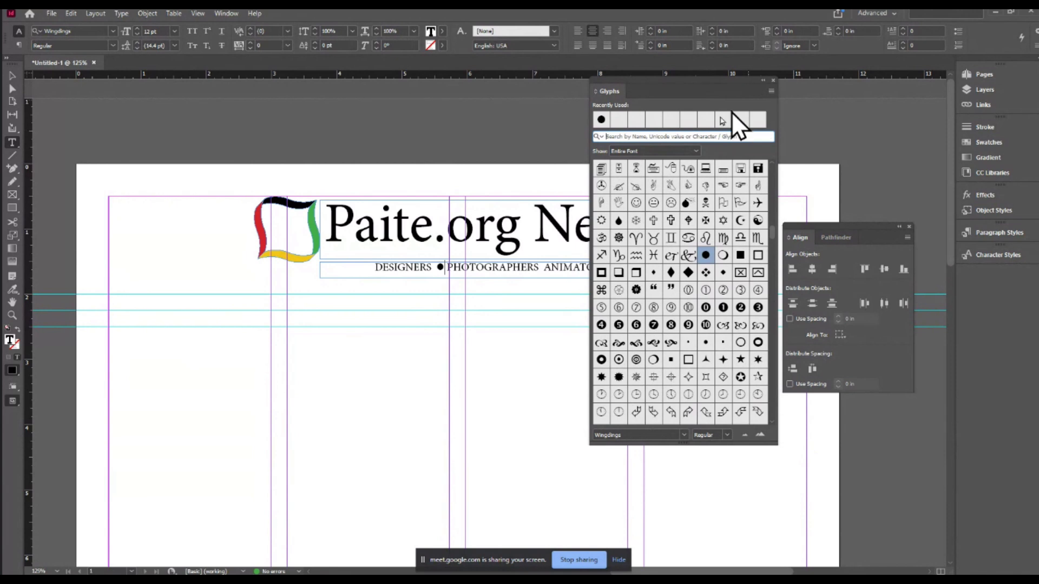
Step: Insert the same solid black circle glyph between PHOTOGRAPHERS and ANIMATORS, and close the Glyphs panel
mouse_move(445, 270)
left_mouse_down()
mouse_move(431, 273)
mouse_move(445, 269)
left_mouse_up()
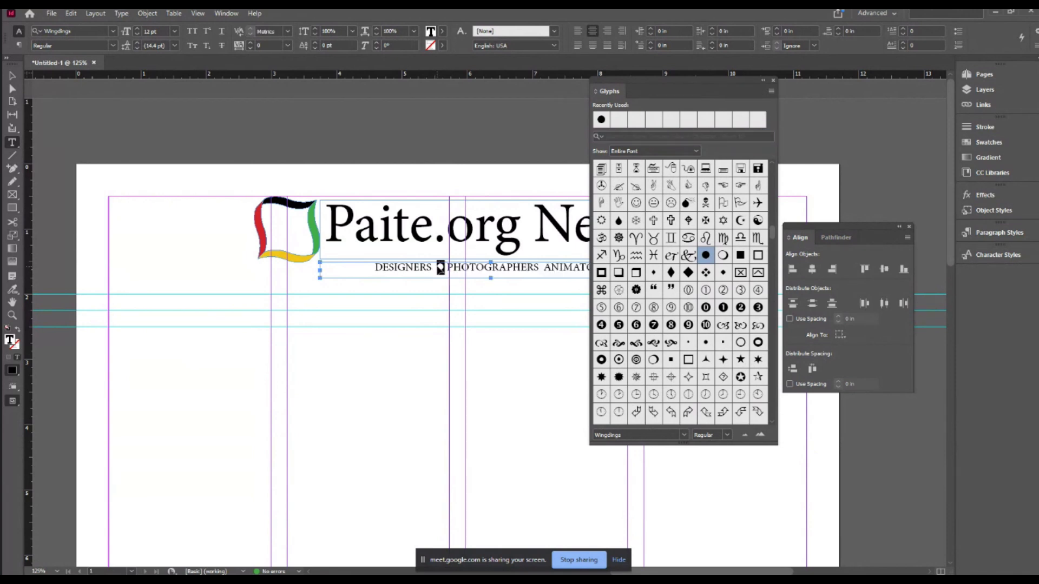
left_click(543, 267)
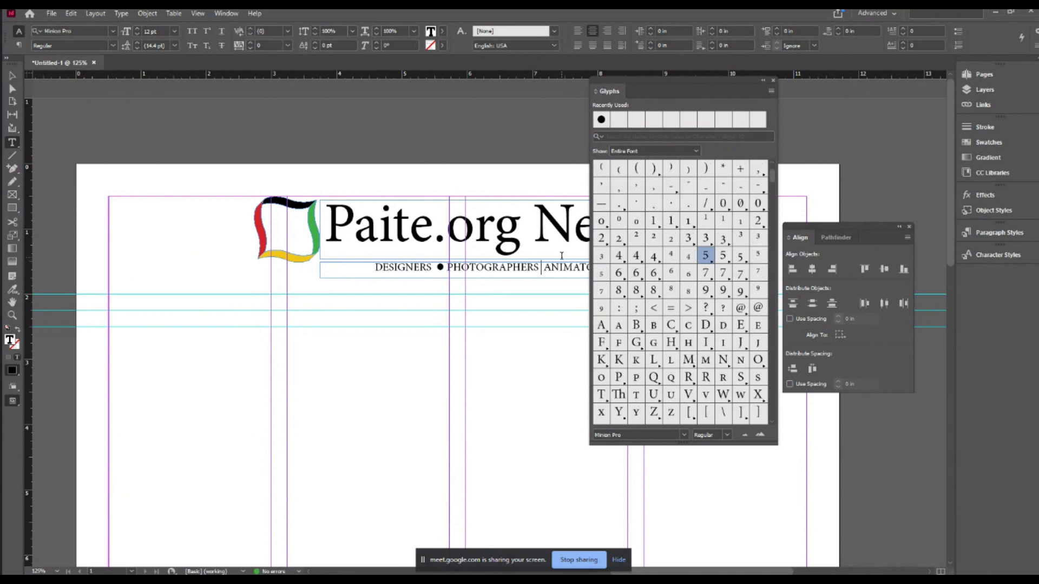
double_click(600, 119)
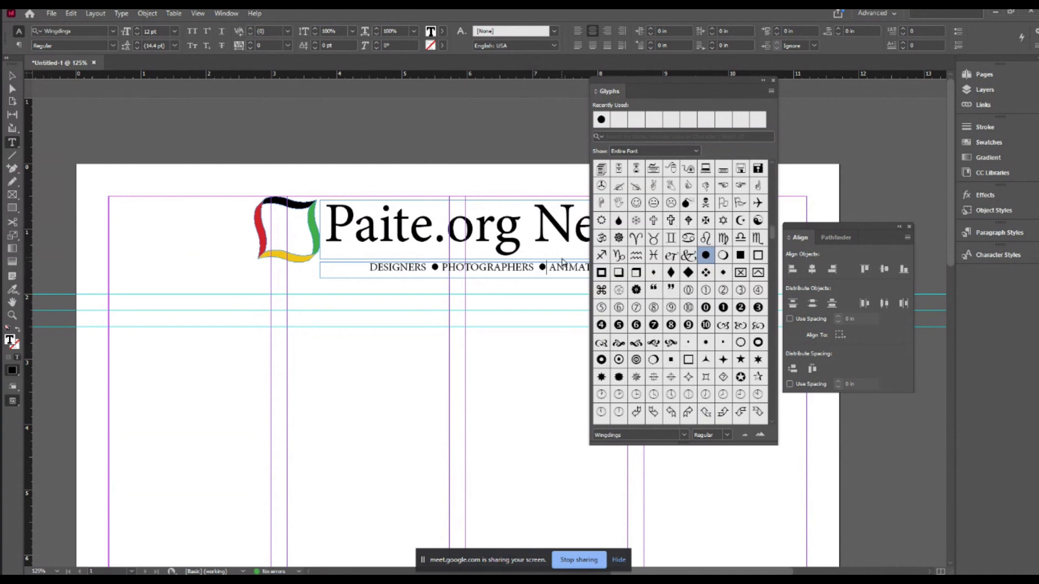
left_click(774, 81)
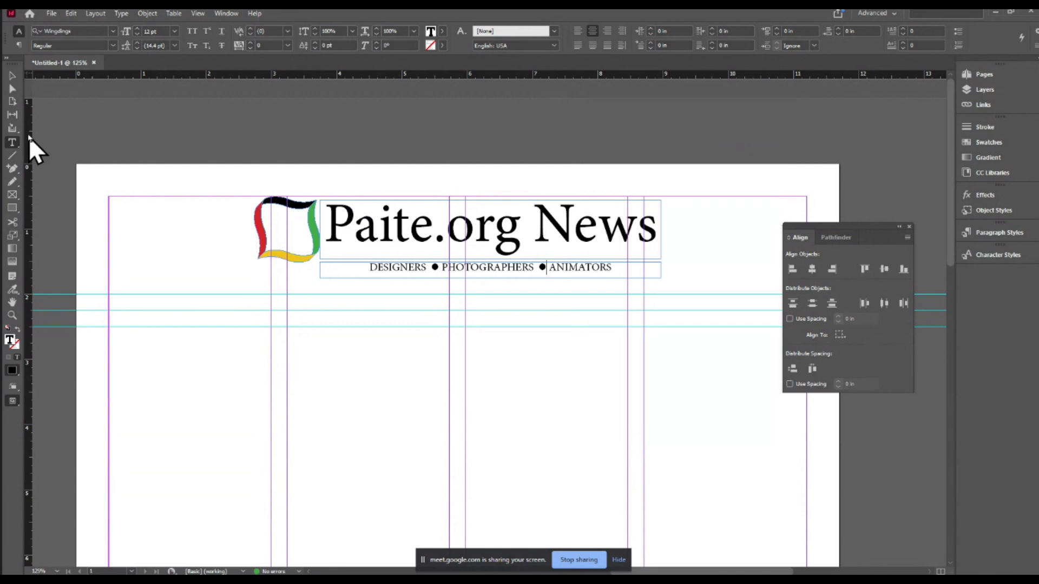
Step: Clear the selection and close the Align panel
left_click(14, 75)
left_click(386, 400)
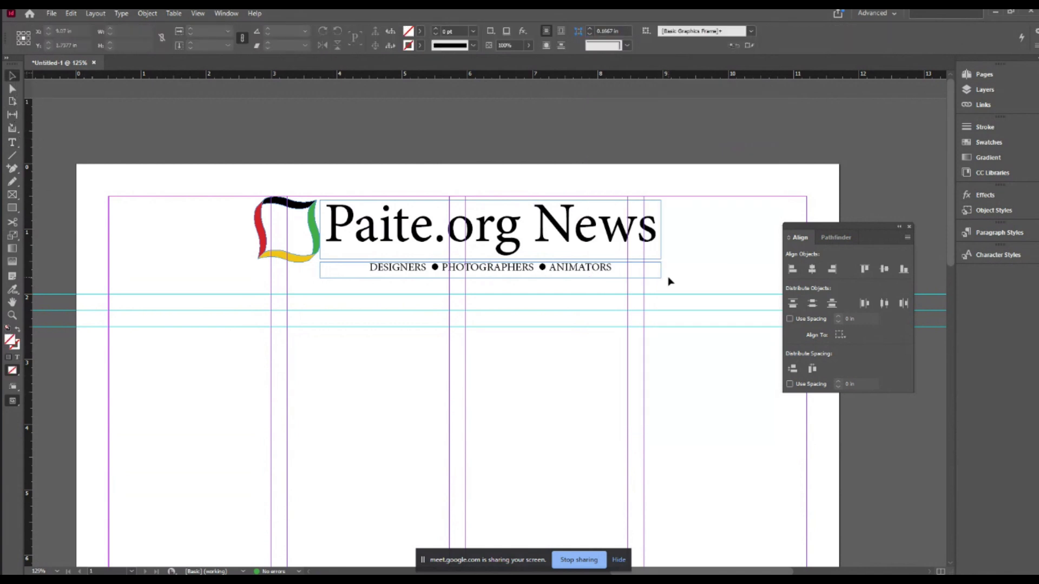
left_click(909, 228)
key("ctrl+equal")
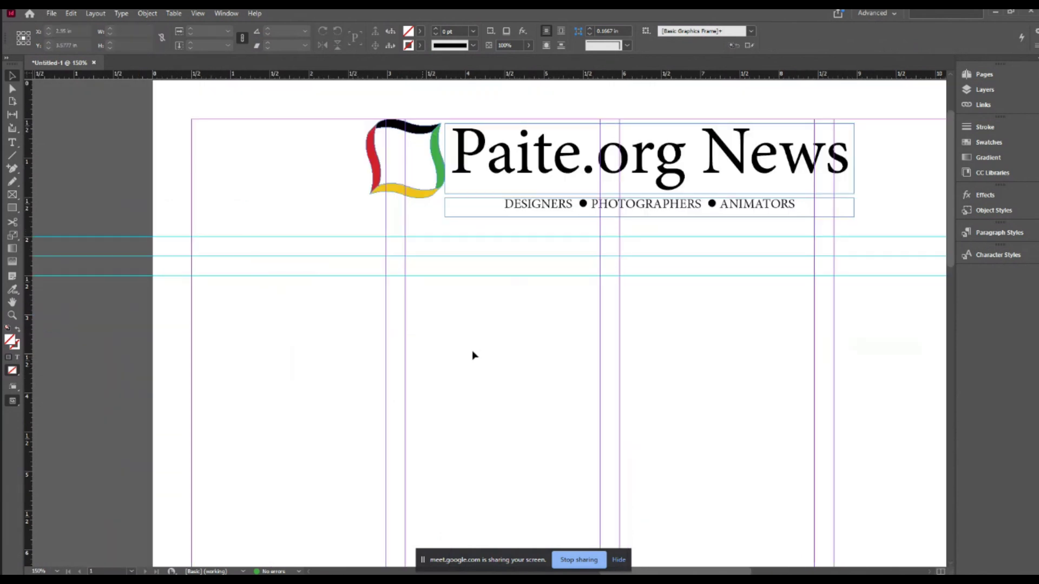
key("ctrl+minus")
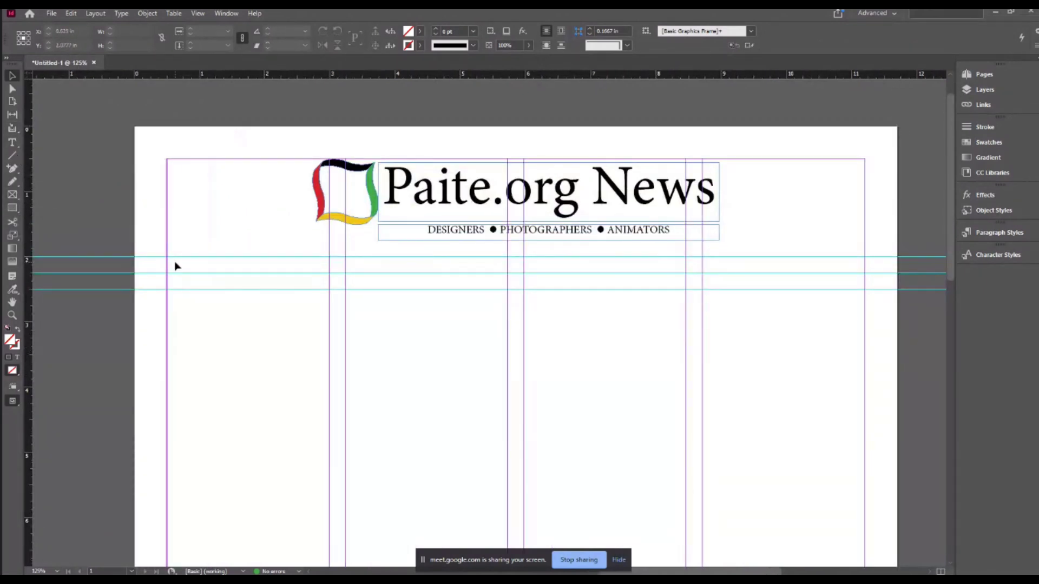
Step: Create a text frame between the first two horizontal guides, spanning the margins, containing tab-separated VOLUME I, TUESDAY and 24 AUGUST 2021
left_click(12, 142)
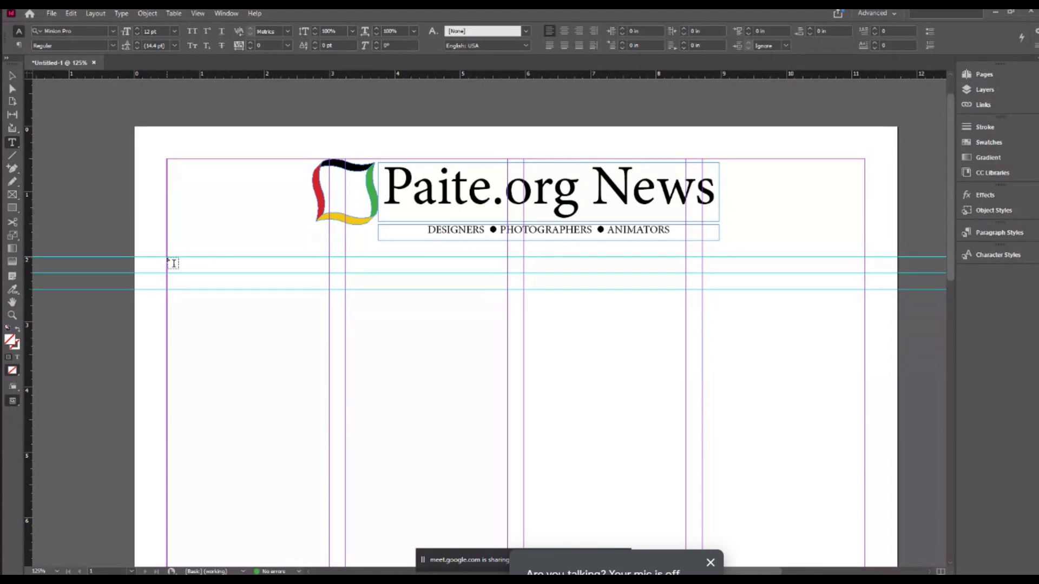
left_click_drag(169, 258, 869, 280)
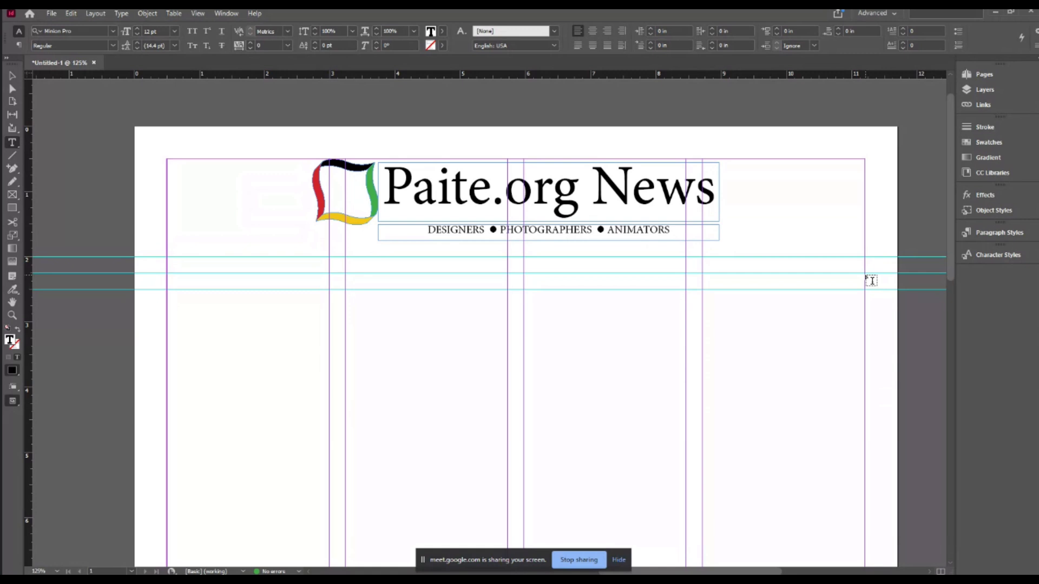
type("VOLUME 1")
key("Tab")
type("SATU")
key("BackSpace")
key("BackSpace")
key("BackSpace")
key("BackSpace")
type("TUE")
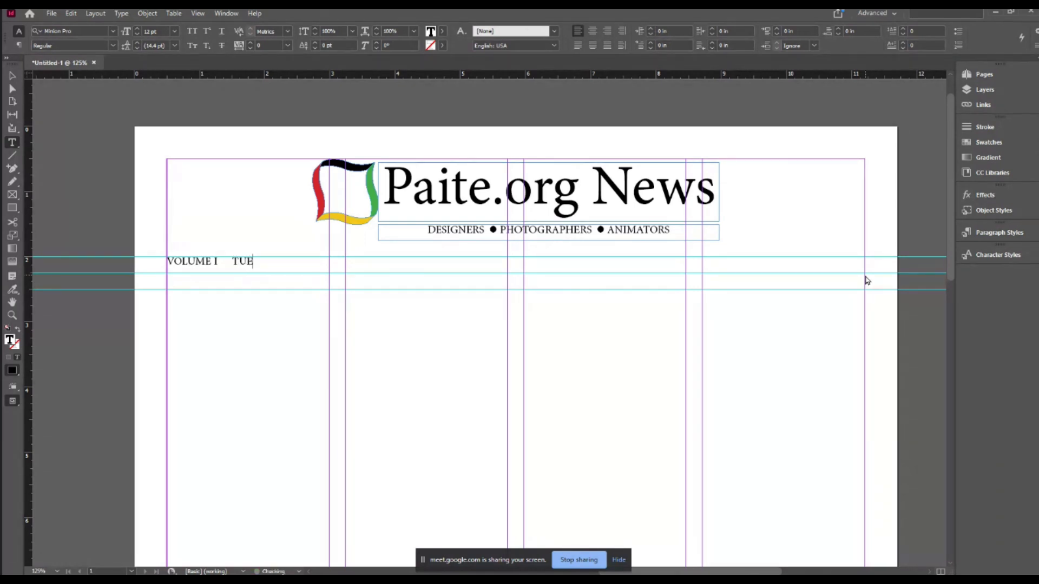
type("SDAY")
key("Tab")
type("24 AUGUST 2021")
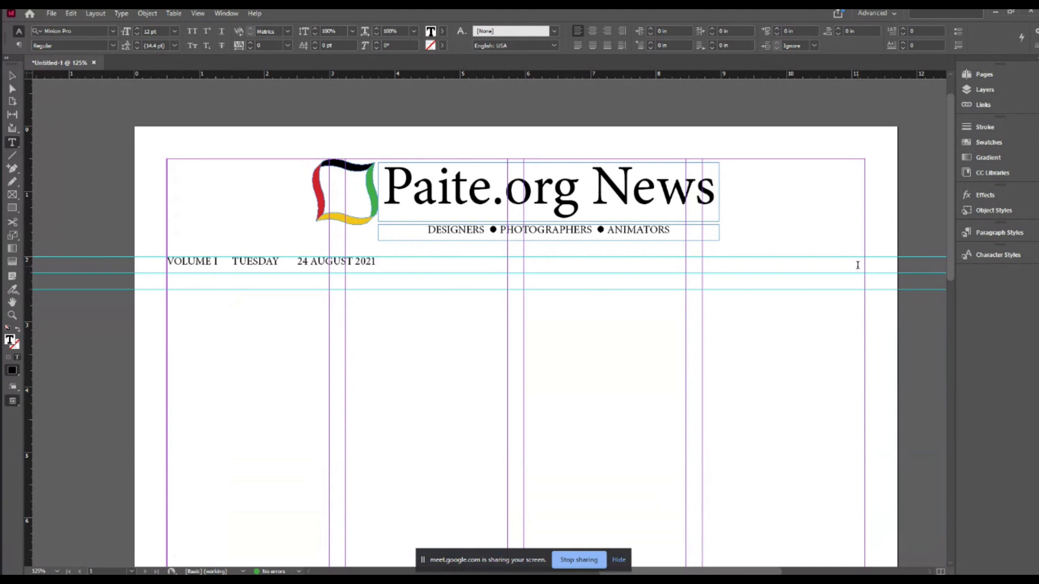
Step: Set all the text in the dateline frame to Arial Regular
key("ctrl+a")
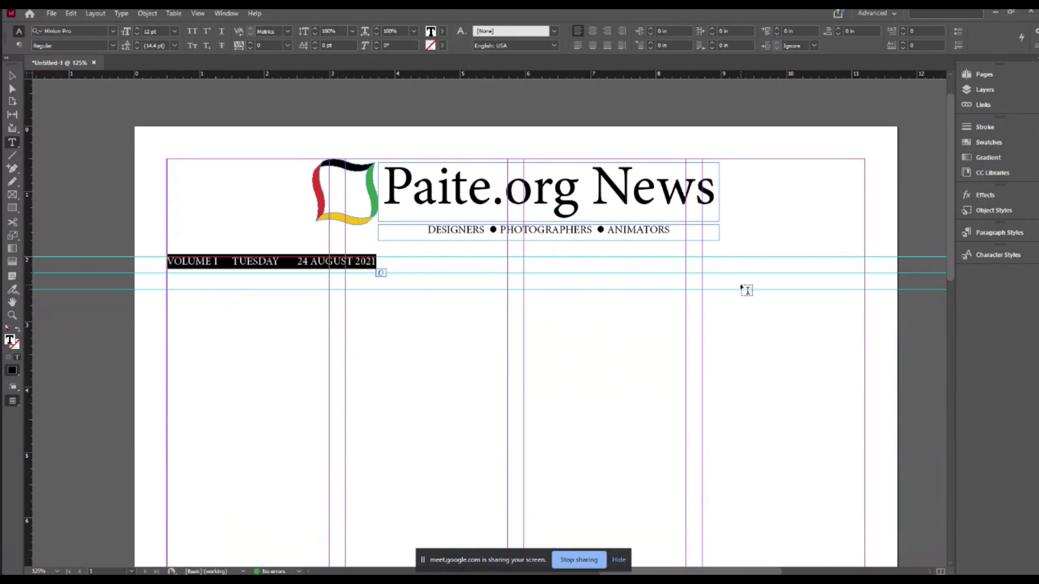
left_click(80, 30)
type("ARIAL")
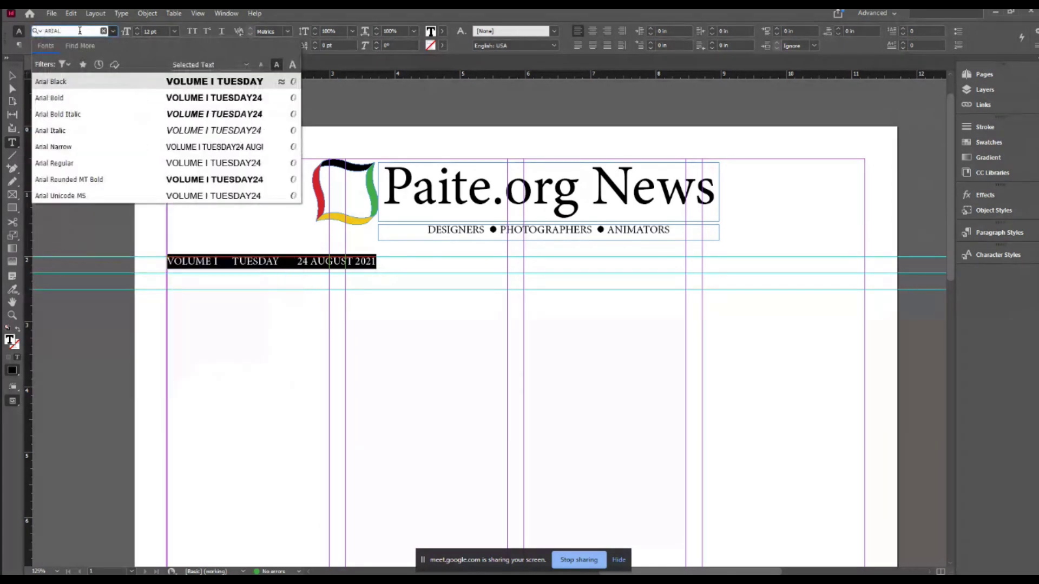
left_click(70, 165)
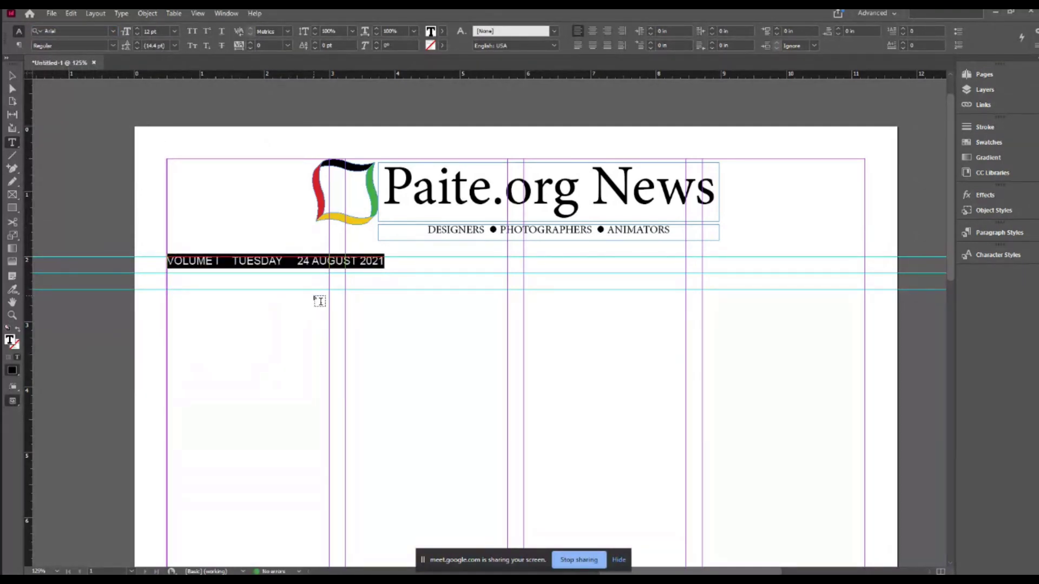
Step: Open the Tabs ruler and add left-justified tab stops at about 5.33 in and 10.49 in to the dateline
key("ctrl+shift+t")
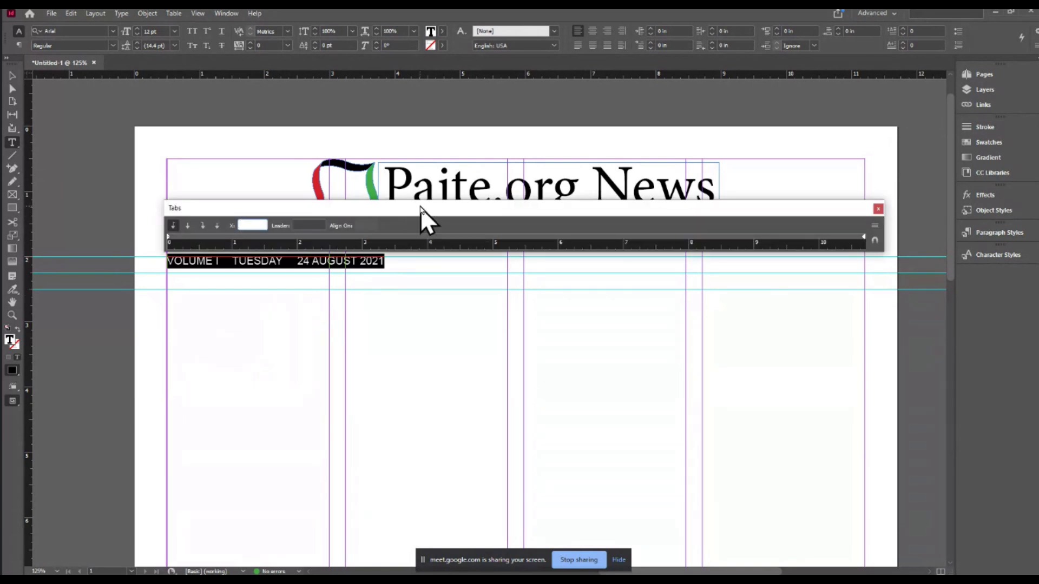
left_click_drag(421, 206, 421, 198)
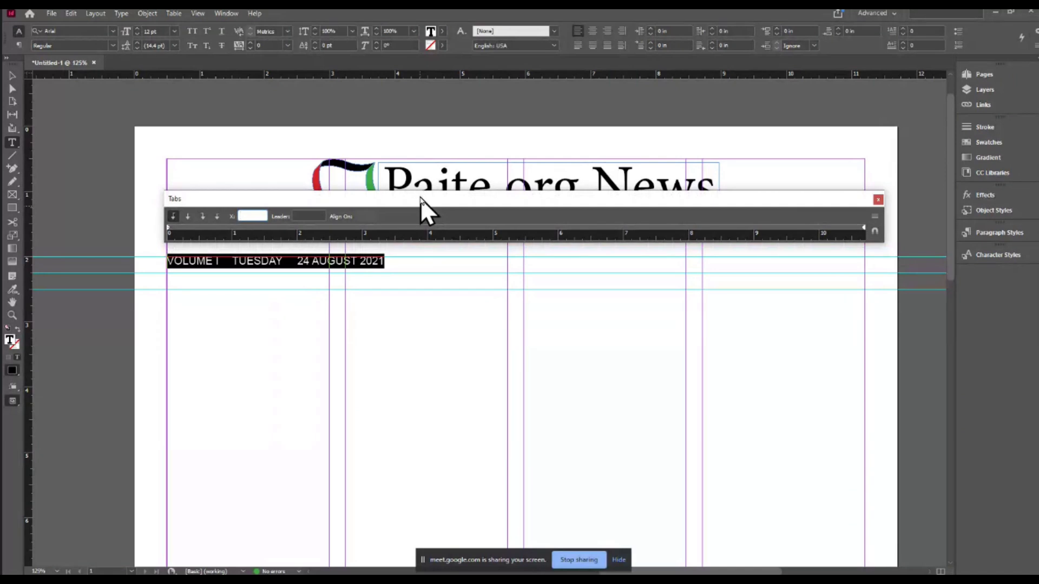
left_click(515, 230)
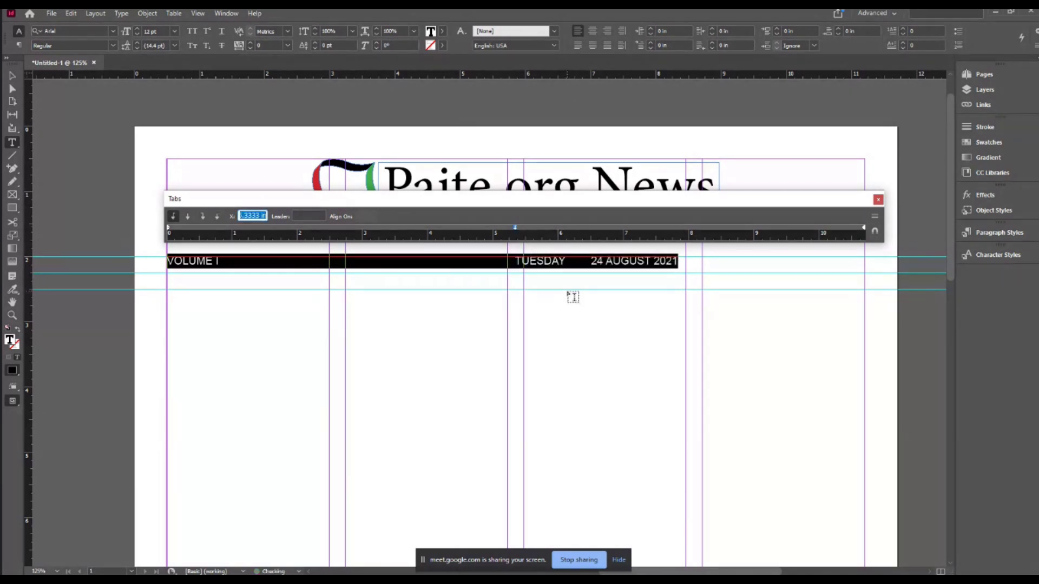
left_click(852, 228)
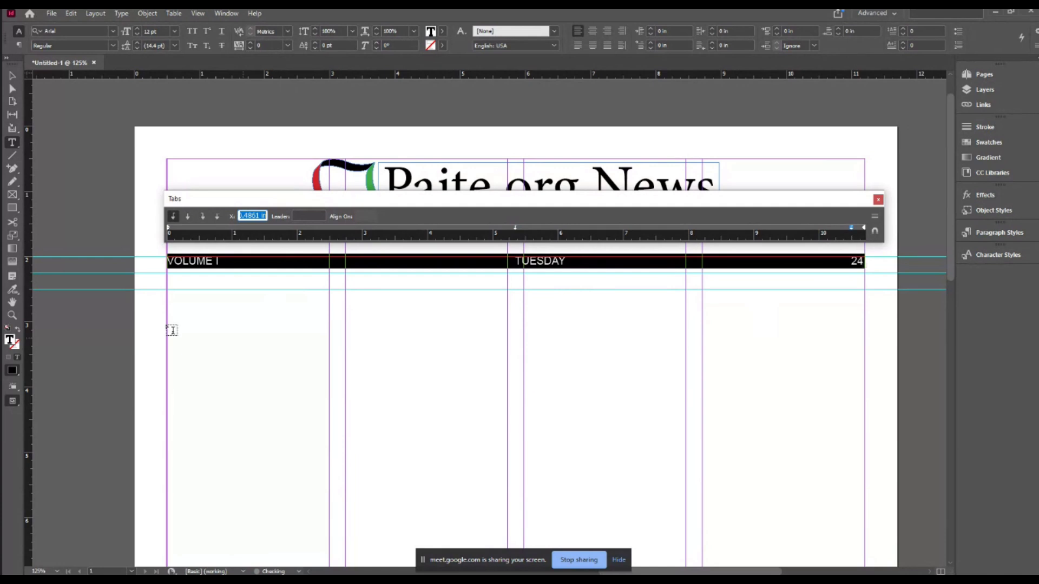
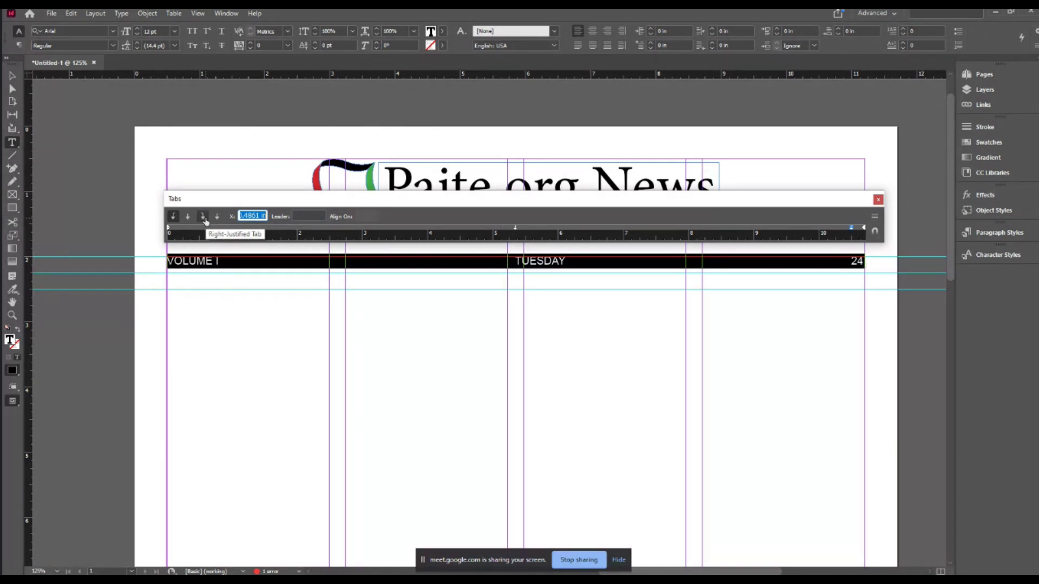
Step: Make the date's tab stop right-justified at about 10.67 in and TUESDAY's stop center-justified, and close the Tabs ruler
left_click(205, 219)
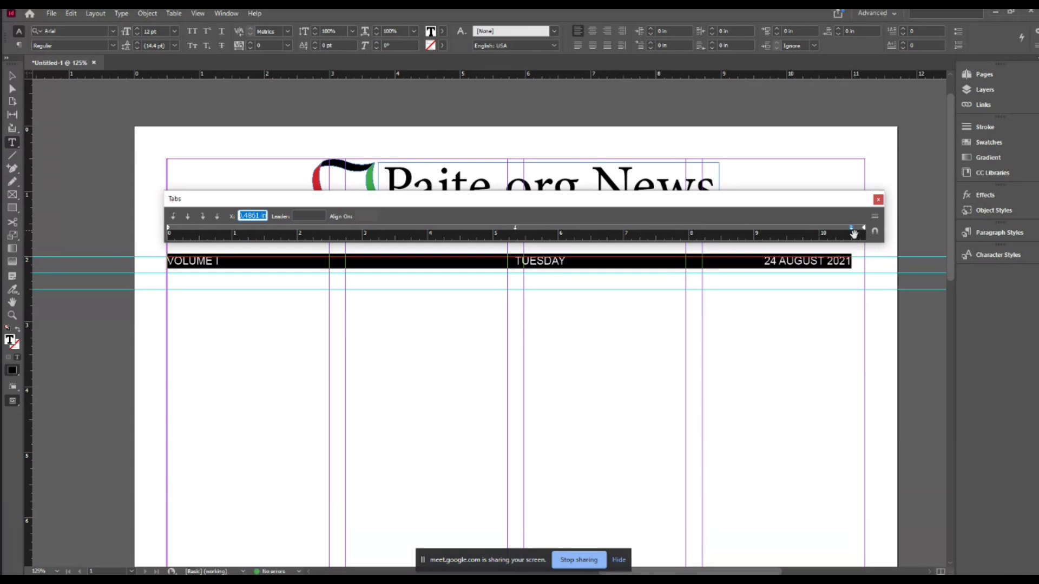
mouse_move(851, 229)
left_mouse_down()
mouse_move(865, 227)
mouse_move(826, 229)
left_mouse_up()
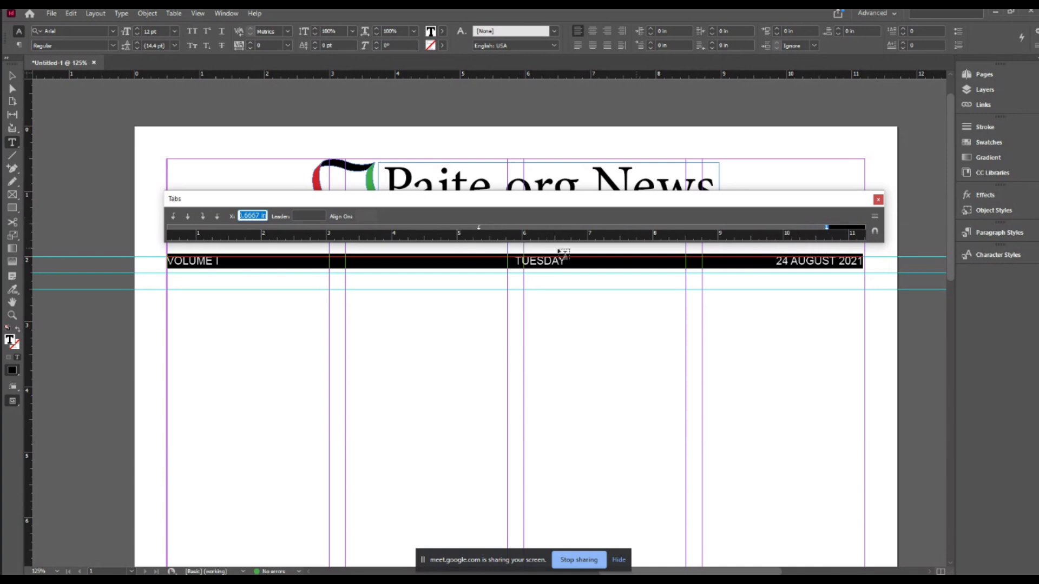
left_click(480, 228)
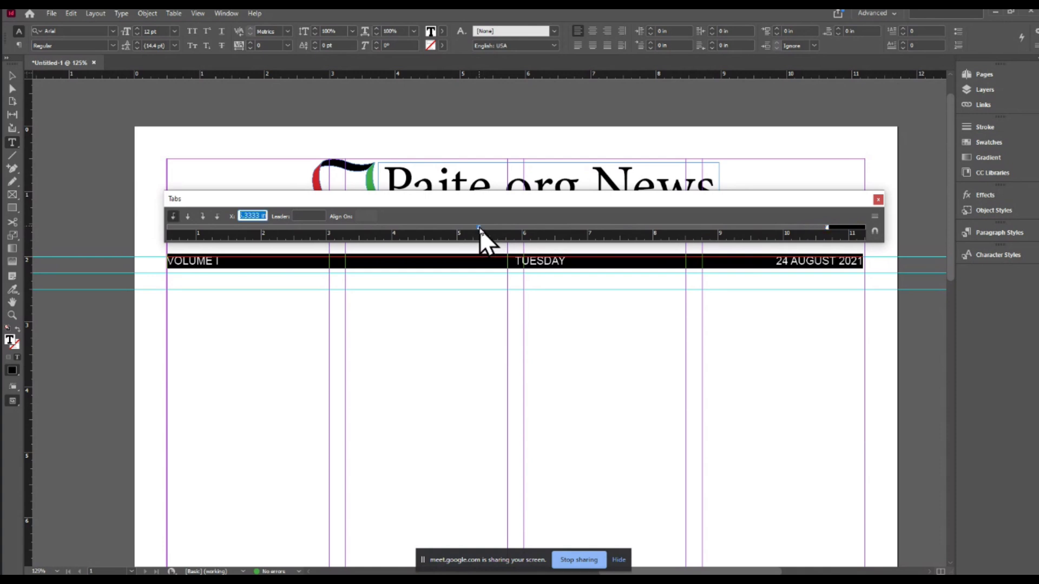
left_click(188, 217)
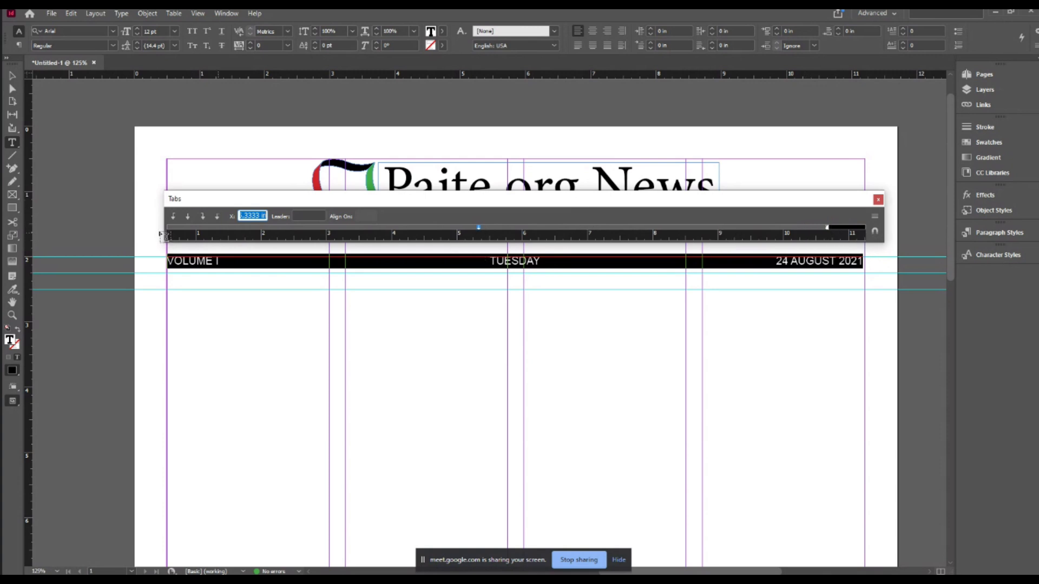
left_click_drag(163, 238, 185, 237)
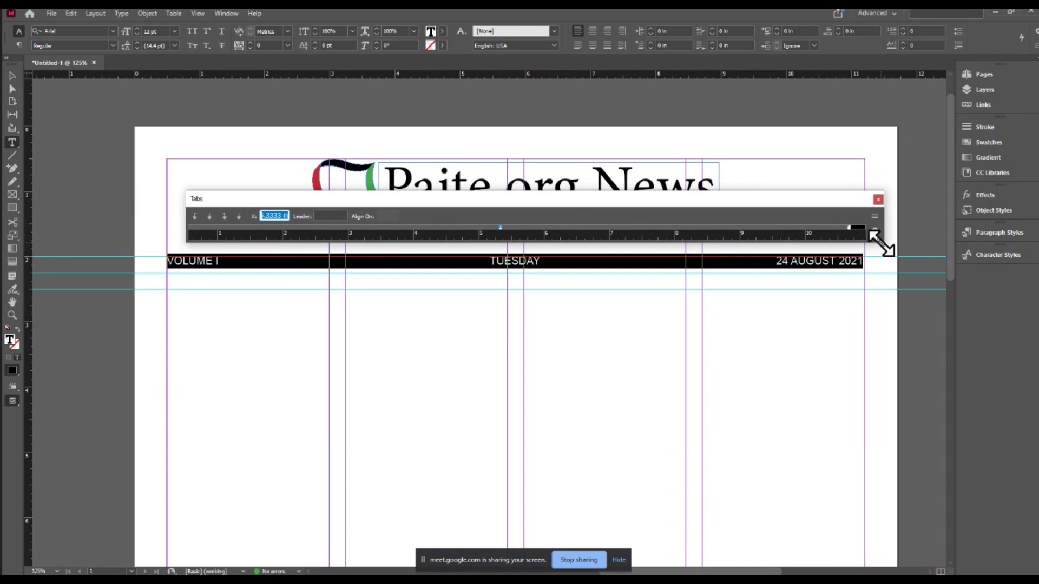
left_click(878, 199)
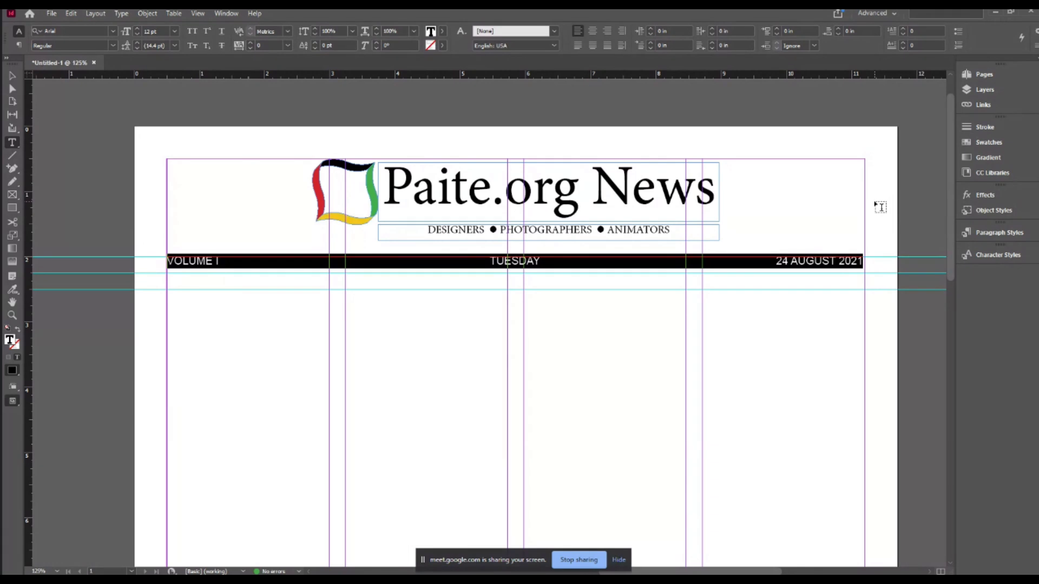
Step: Examine the masthead and dateline by alternating between the preview and normal screen modes
left_click(11, 76)
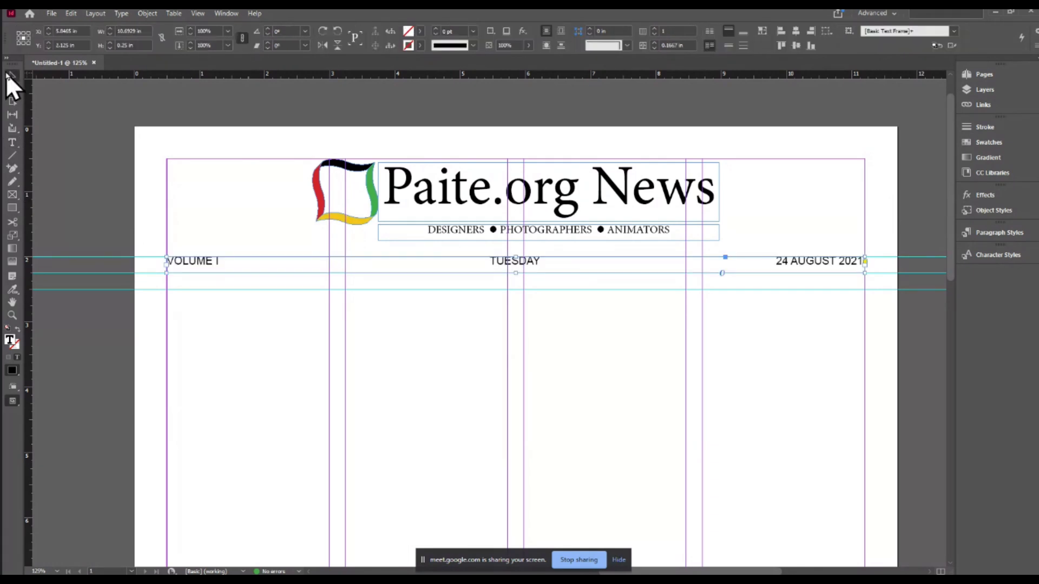
left_click(254, 133)
key("w")
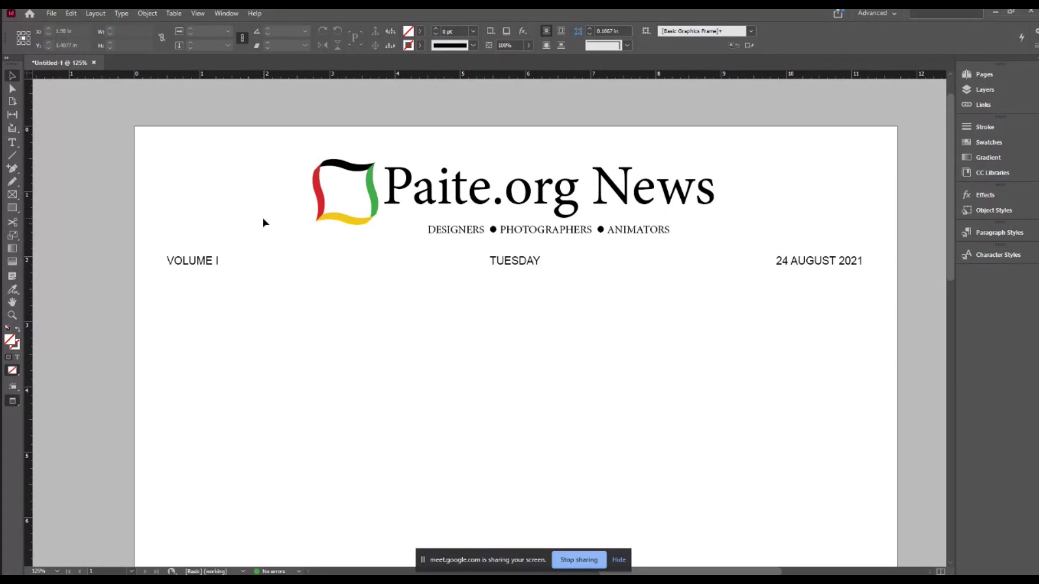
key("w")
key("w")
key("w")
key("w")
key("w")
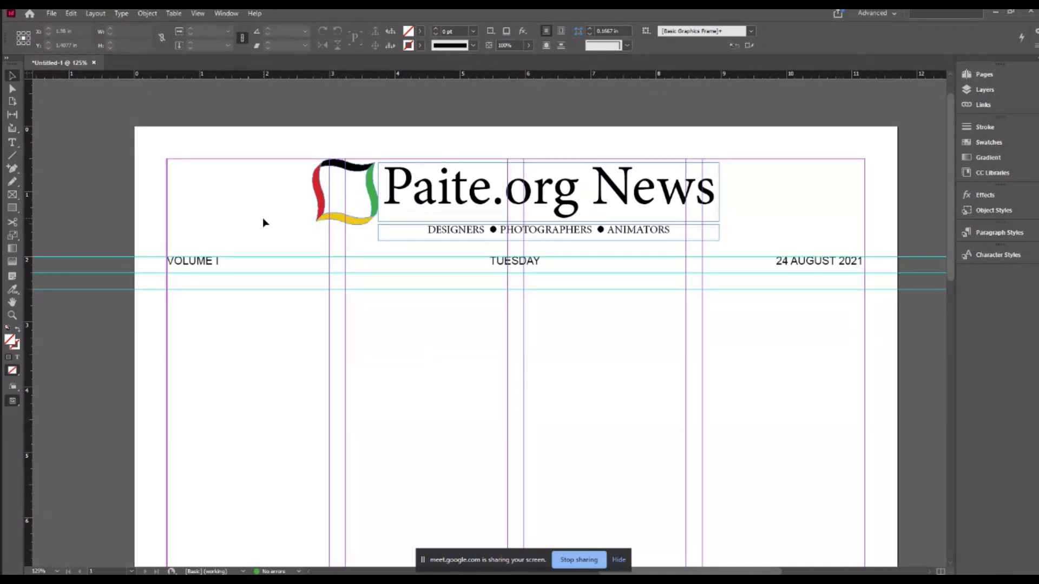
key("w")
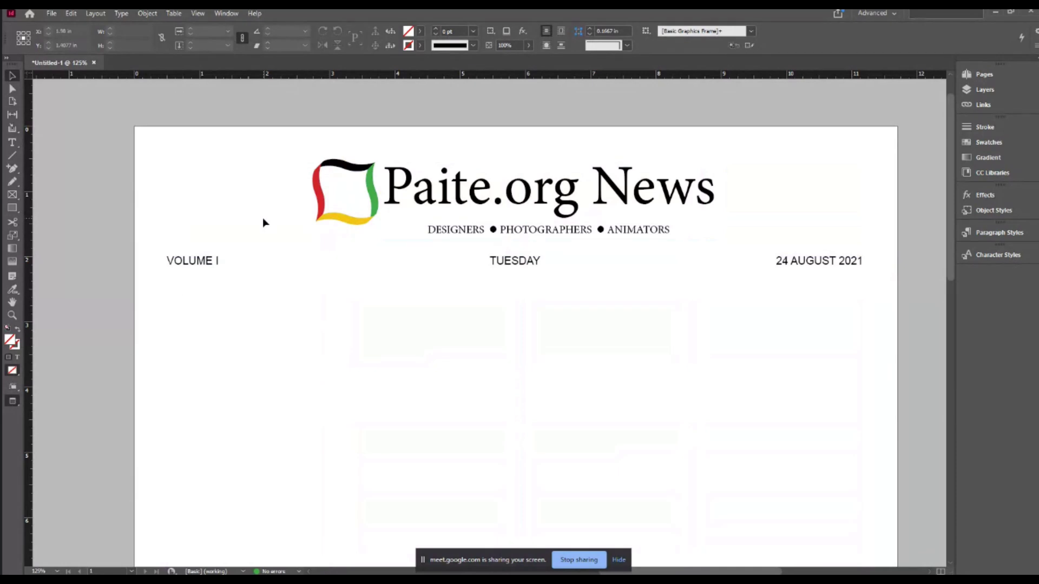
key("w")
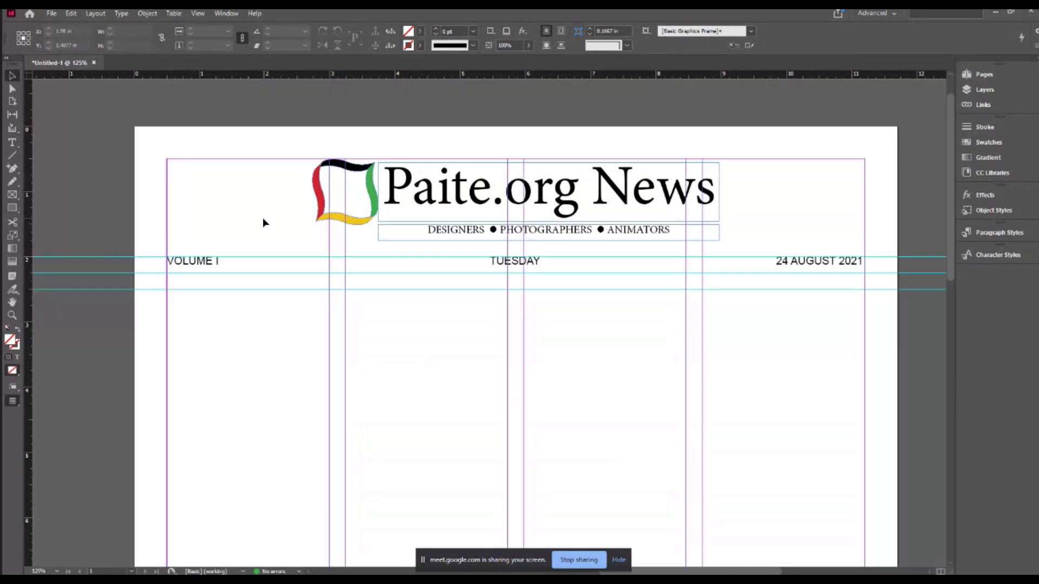
Step: Draw a 1 pt horizontal line about 10.69 in long just above the dateline, spanning the page margins
left_click(13, 156)
left_click_drag(168, 252, 866, 253)
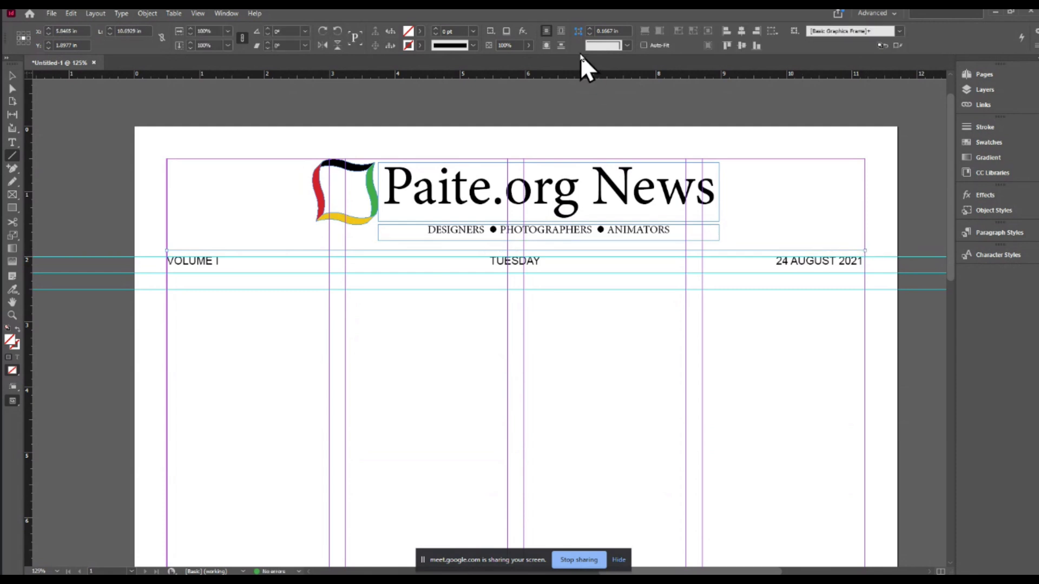
left_click(472, 31)
left_click(459, 77)
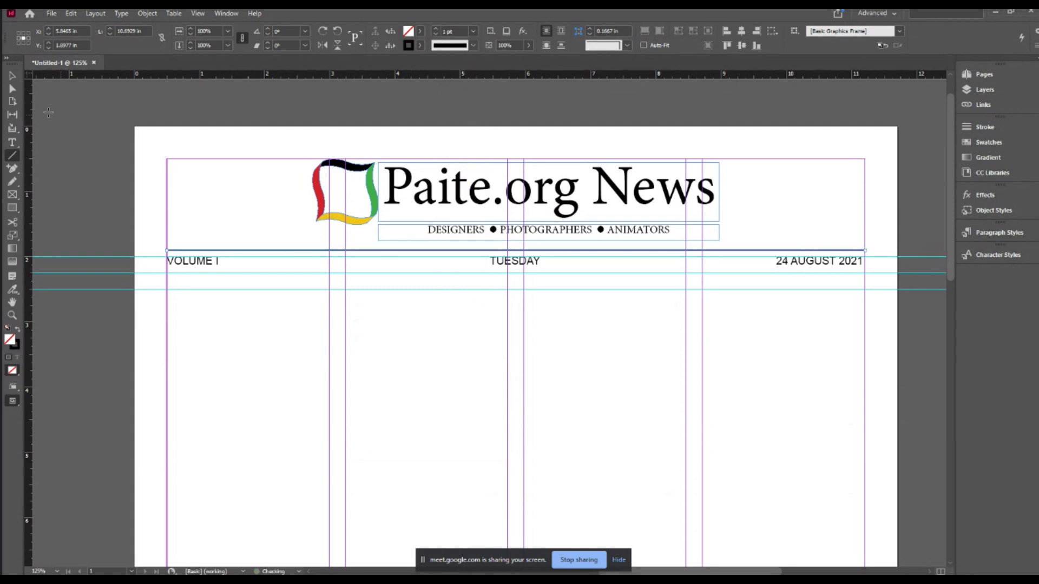
left_click(12, 75)
left_click(152, 110)
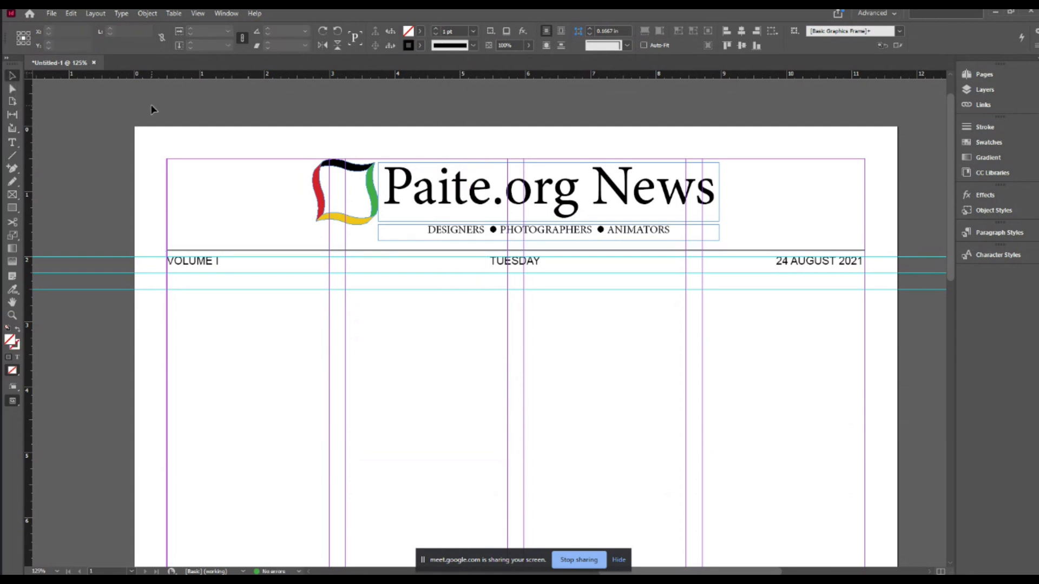
key("w")
key("w")
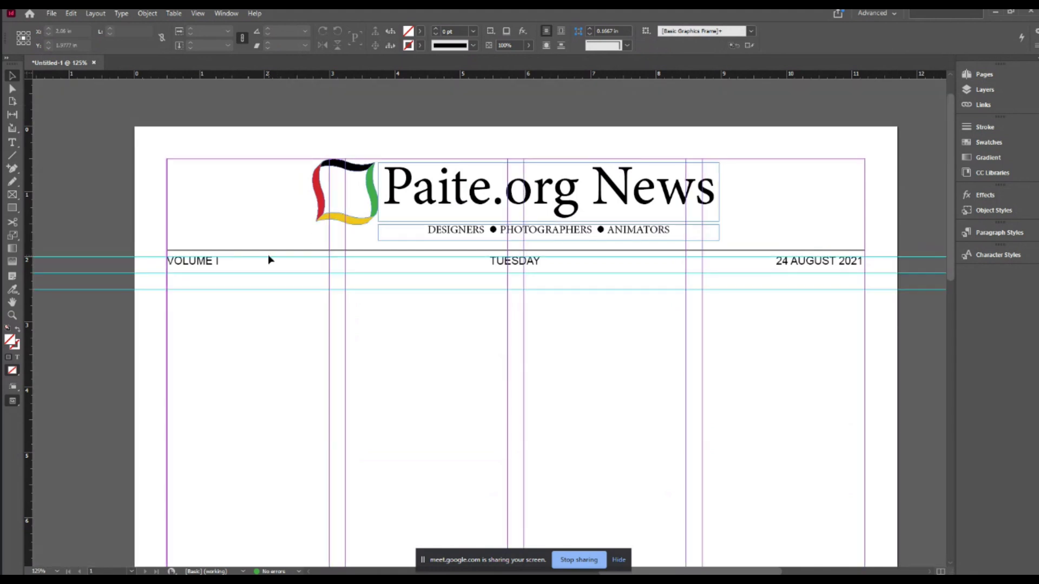
Step: Duplicate the line to the guide just below the dateline and check the result in preview mode
left_click(276, 251)
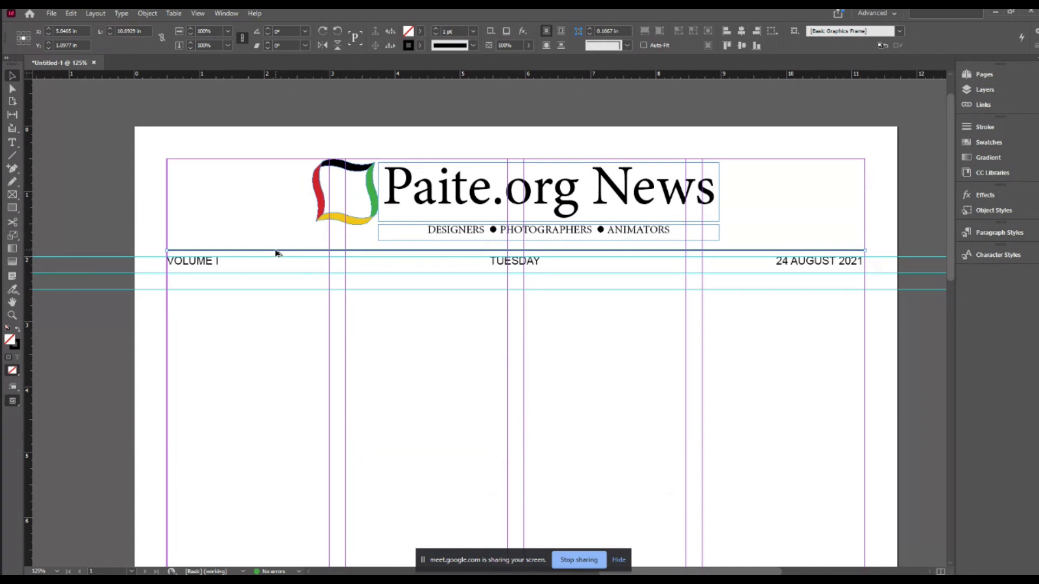
left_click_drag(275, 252, 272, 276)
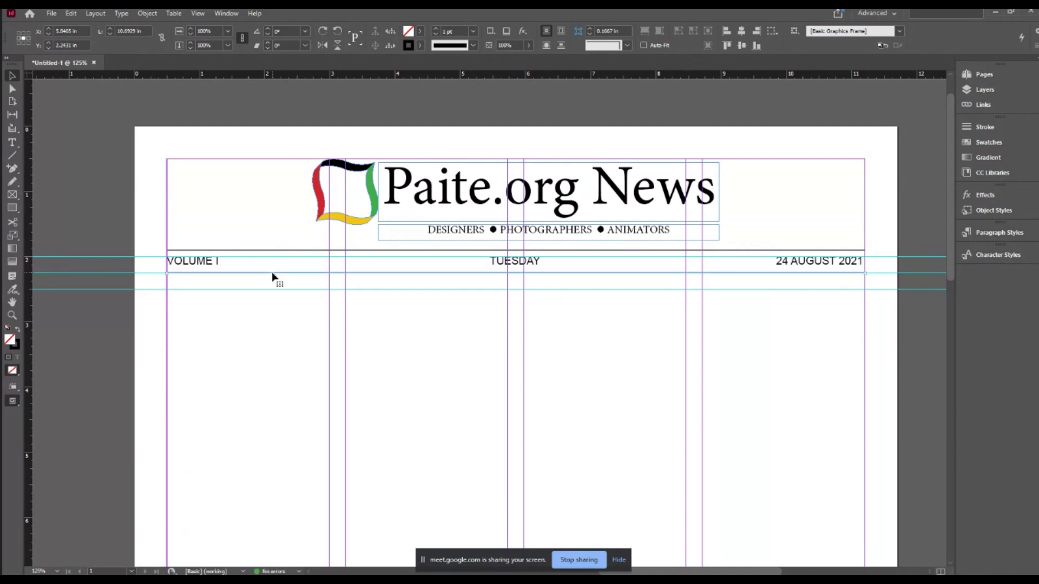
key("w")
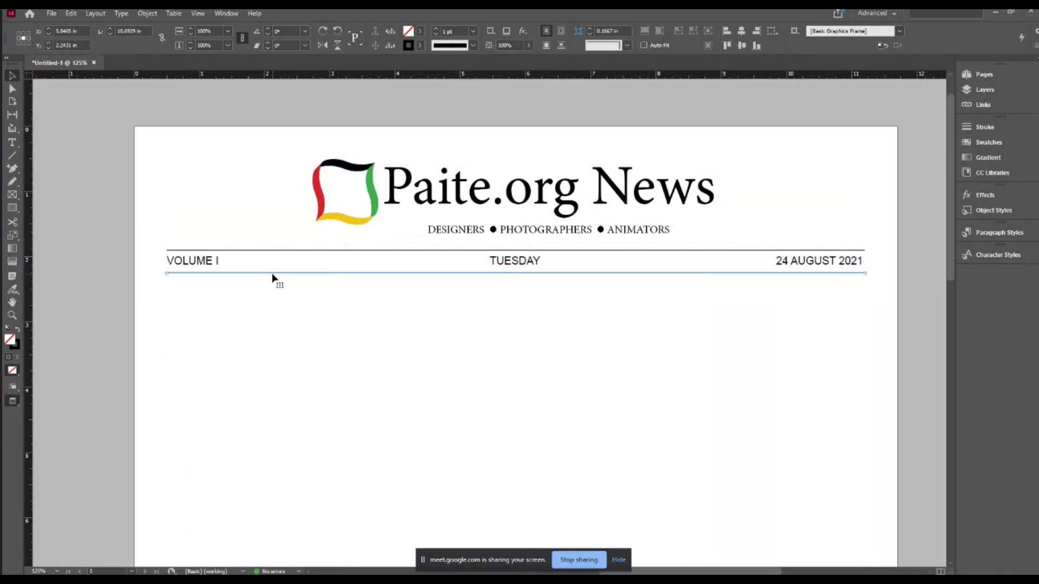
left_click(268, 193)
key("w")
Step: Delete the line above the dateline and undo the accidental move of the dateline text frame
left_click(236, 251)
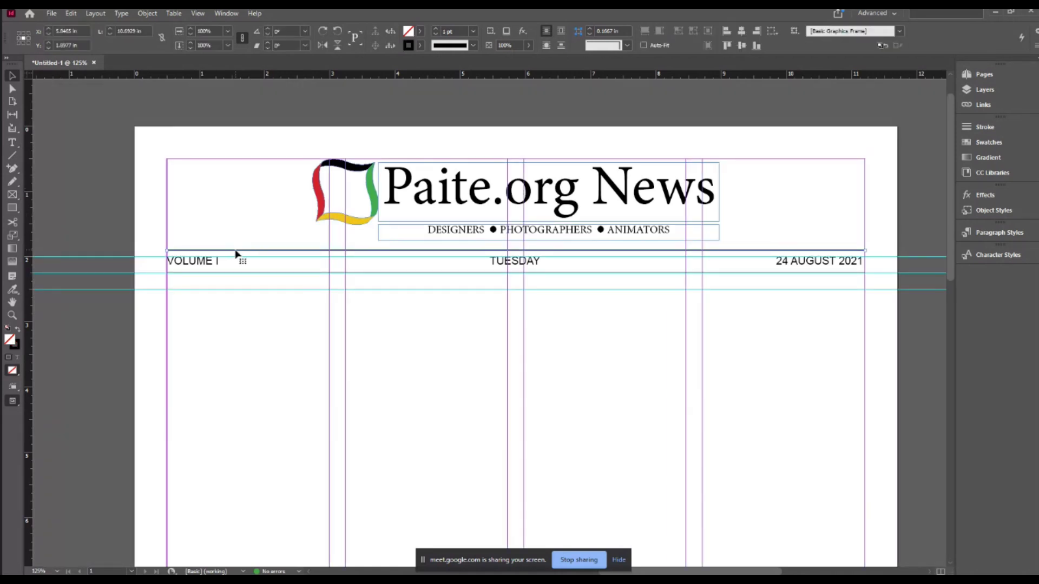
key("Delete")
left_click_drag(239, 271, 247, 297)
key("ctrl+z")
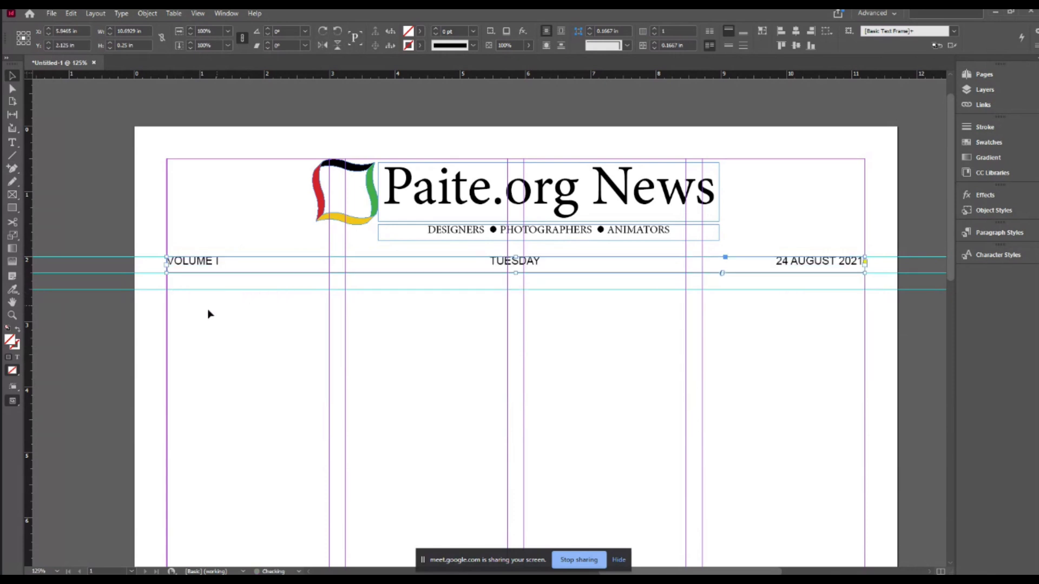
Step: Delete the 1 pt line just below the dateline
left_click(192, 278)
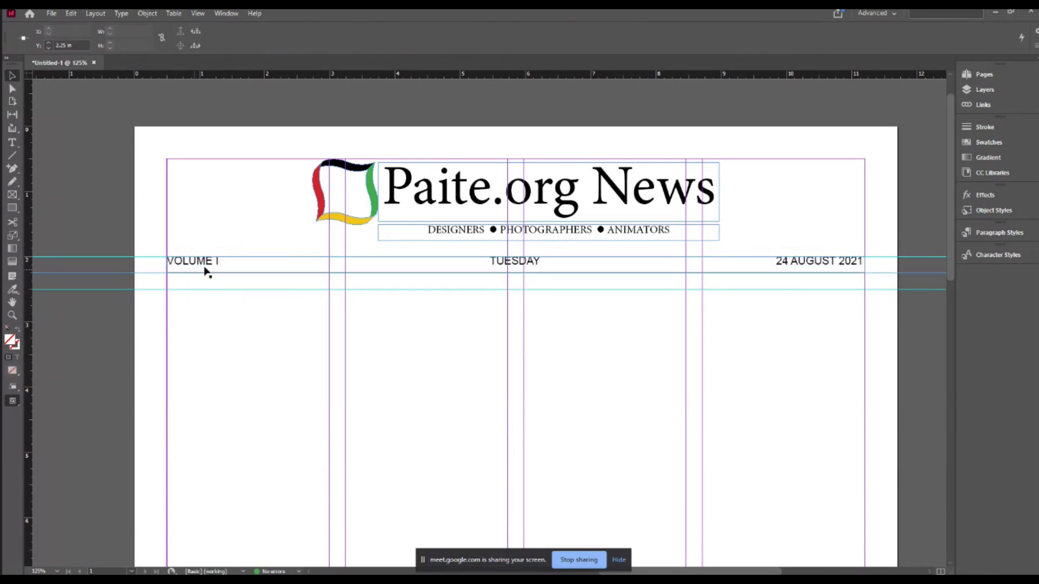
left_click(861, 277)
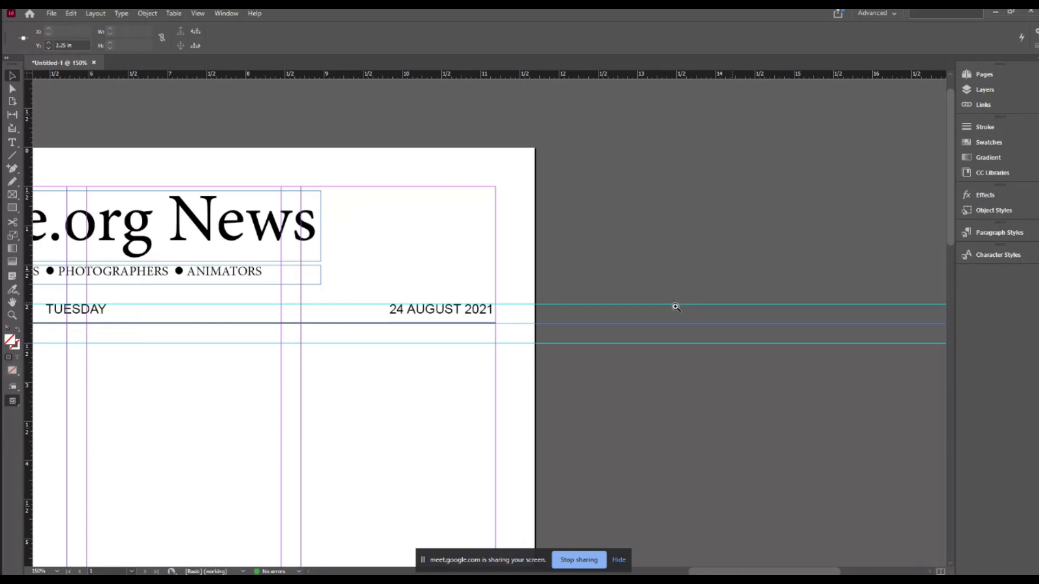
left_click(677, 308)
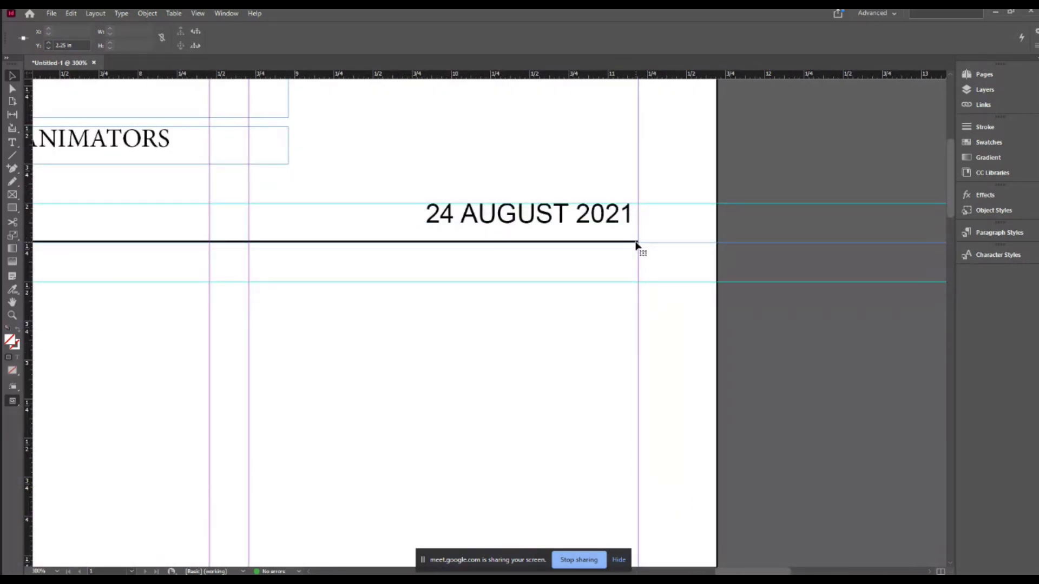
left_click(636, 242)
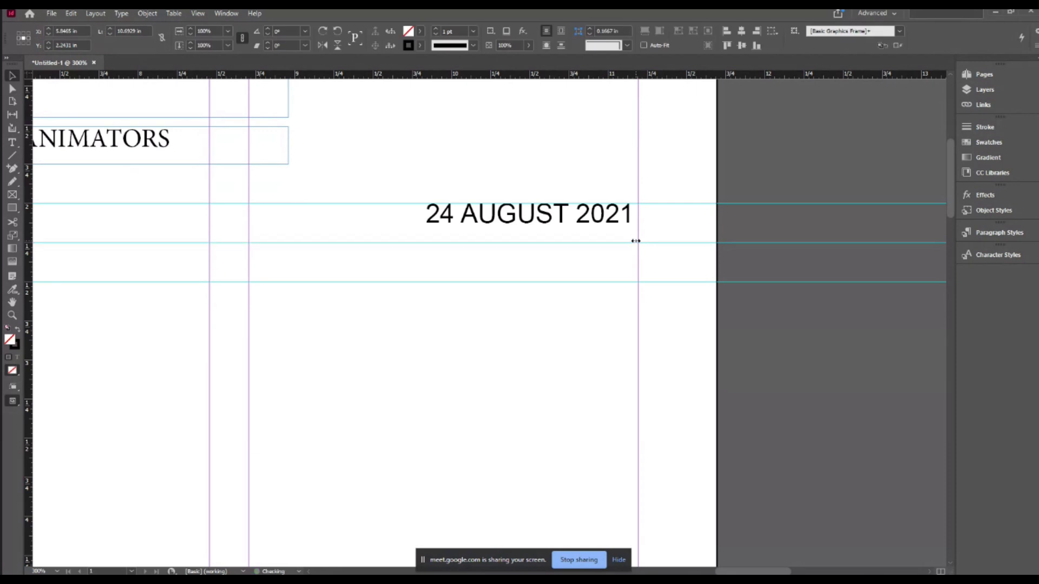
key("ctrl+minus")
key("ctrl+minus")
key("ctrl+minus")
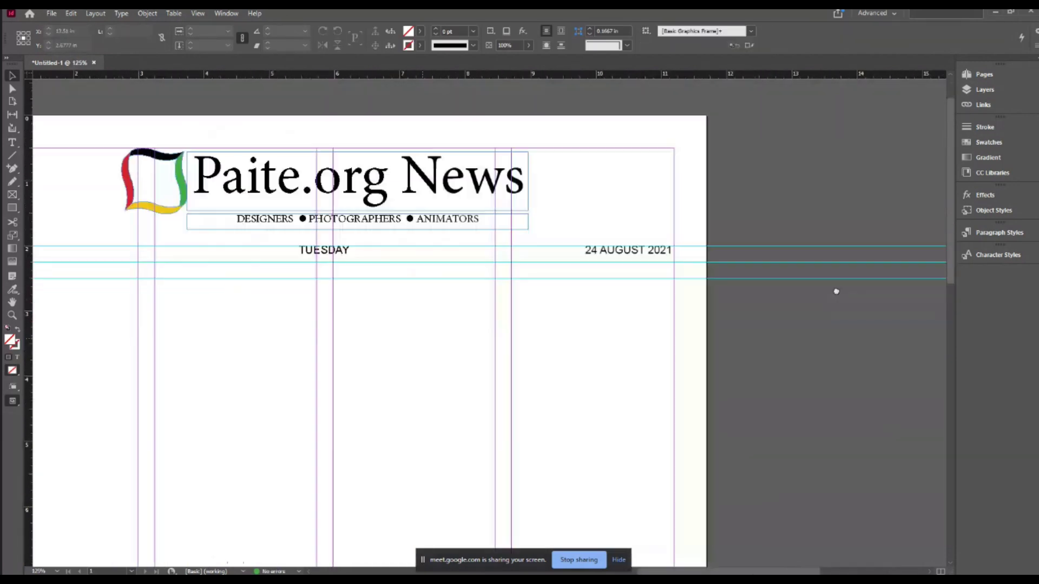
left_click_drag(836, 292, 881, 294)
left_click_drag(251, 288, 333, 297)
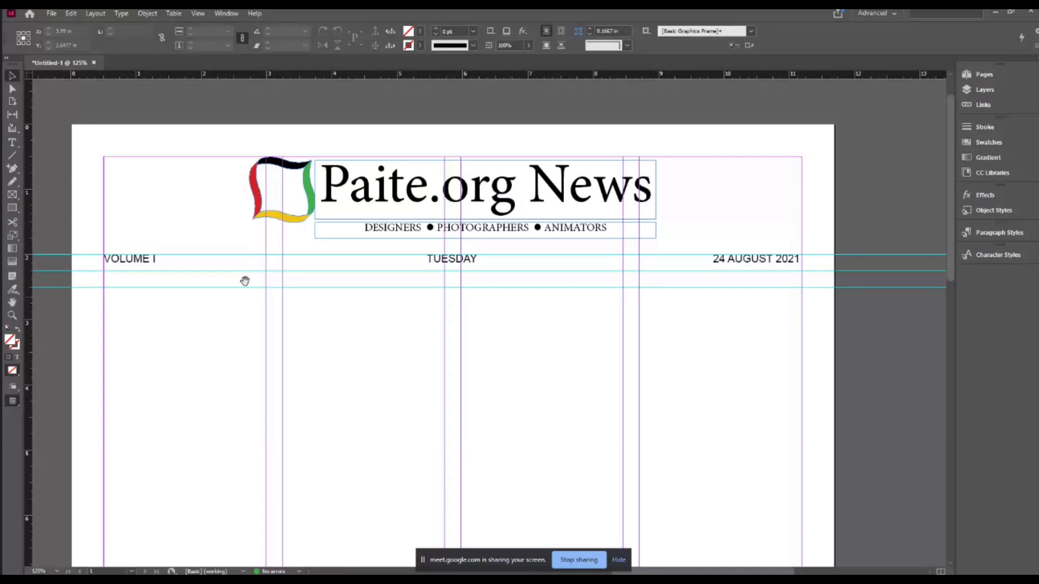
Step: Turn on a 1 pt paragraph rule above for all of the dateline text
left_click(12, 143)
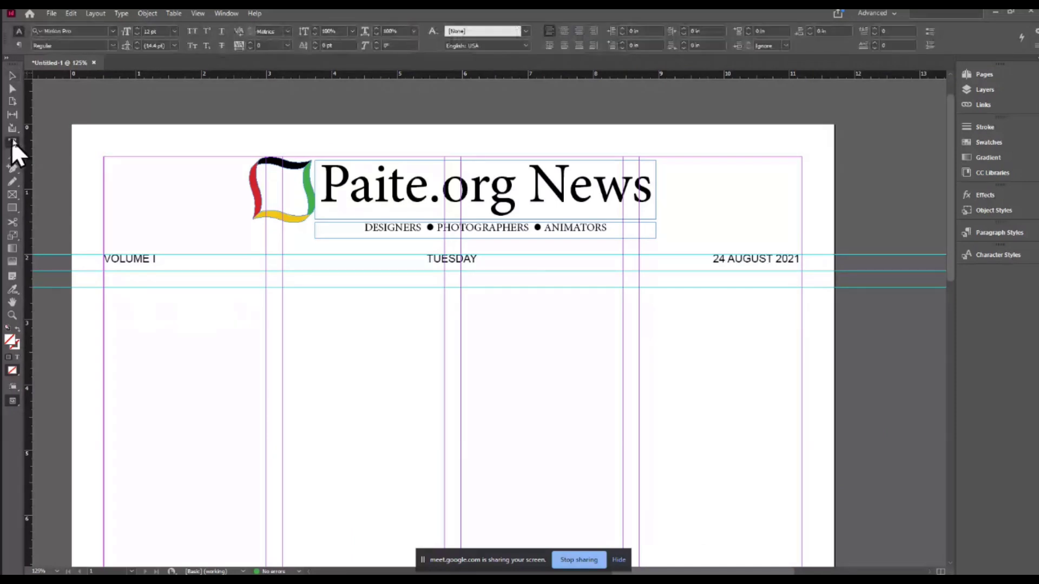
left_click(480, 261)
key("ctrl+a")
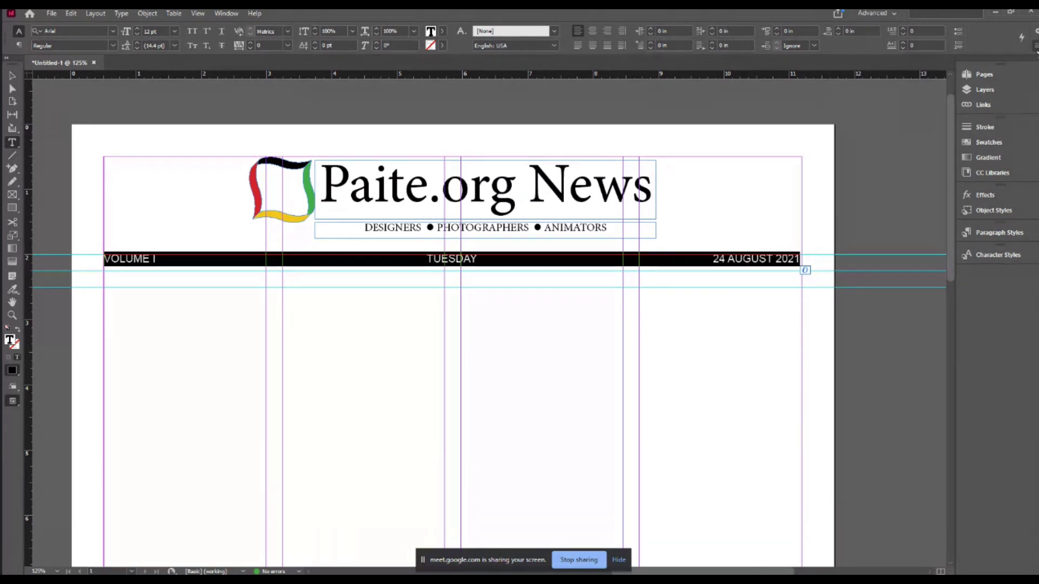
left_click(1035, 33)
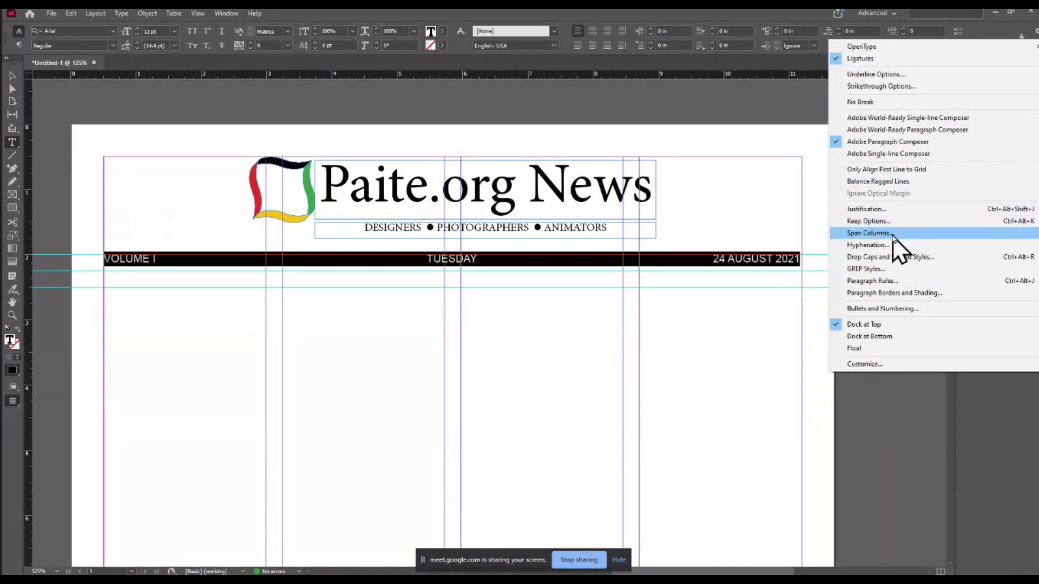
left_click(887, 280)
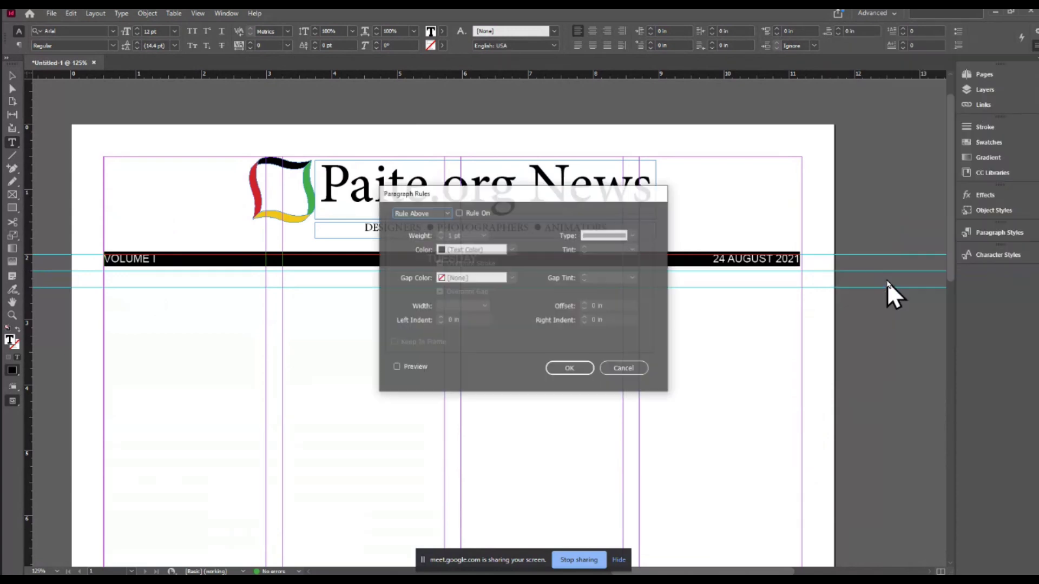
left_click_drag(526, 195, 745, 53)
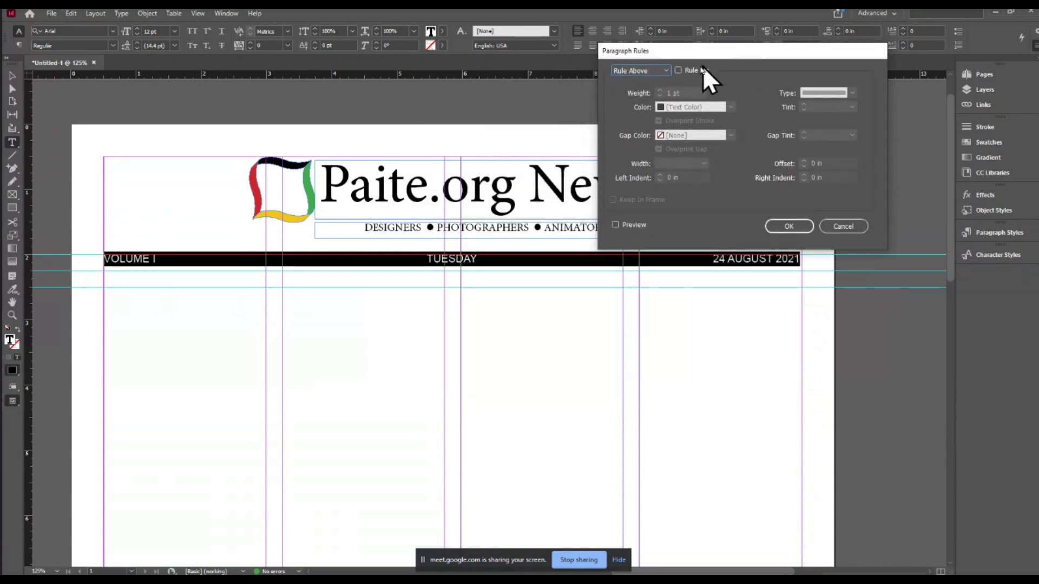
left_click(665, 71)
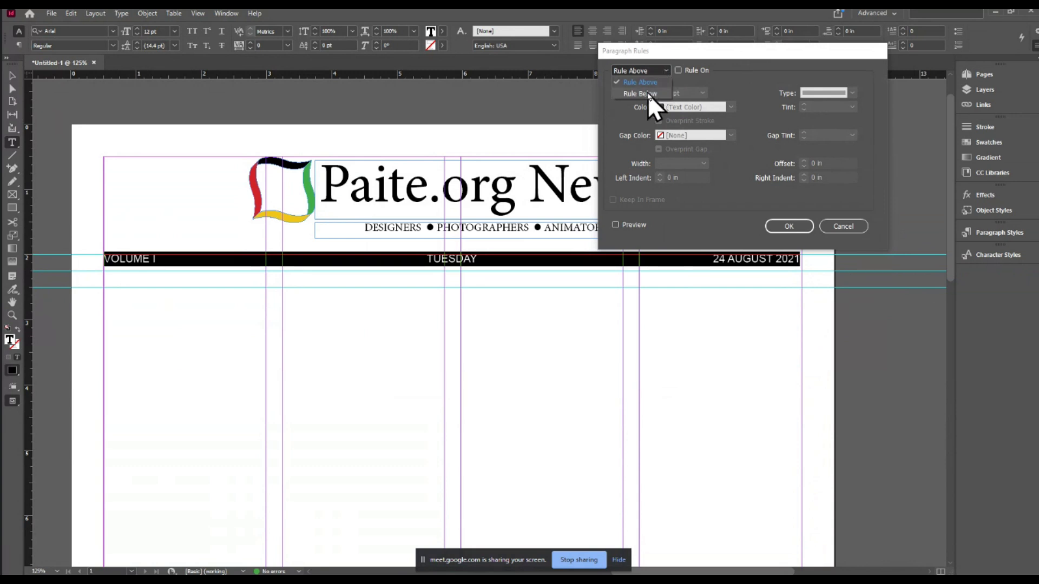
left_click(676, 48)
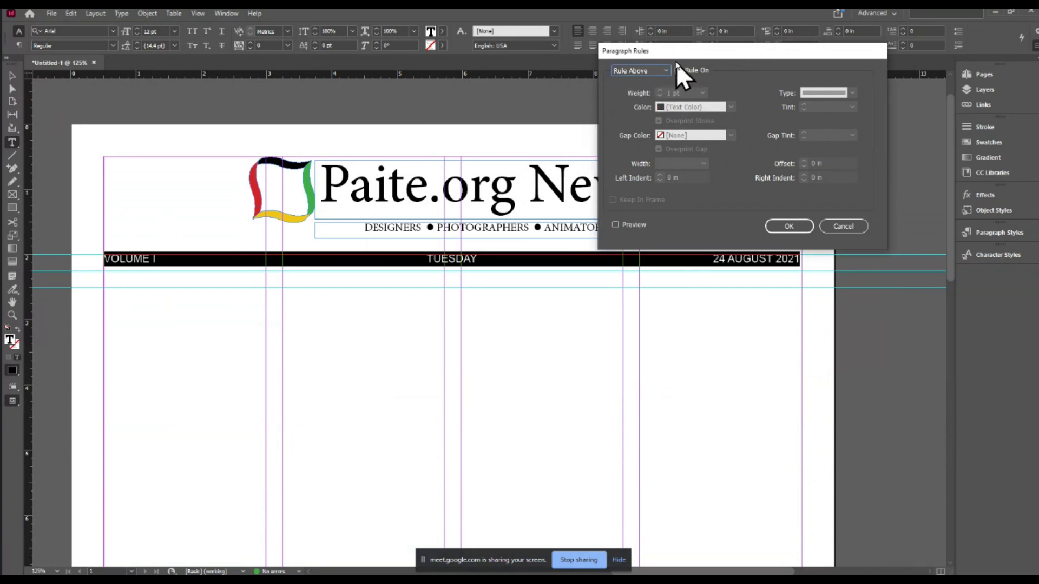
left_click(677, 70)
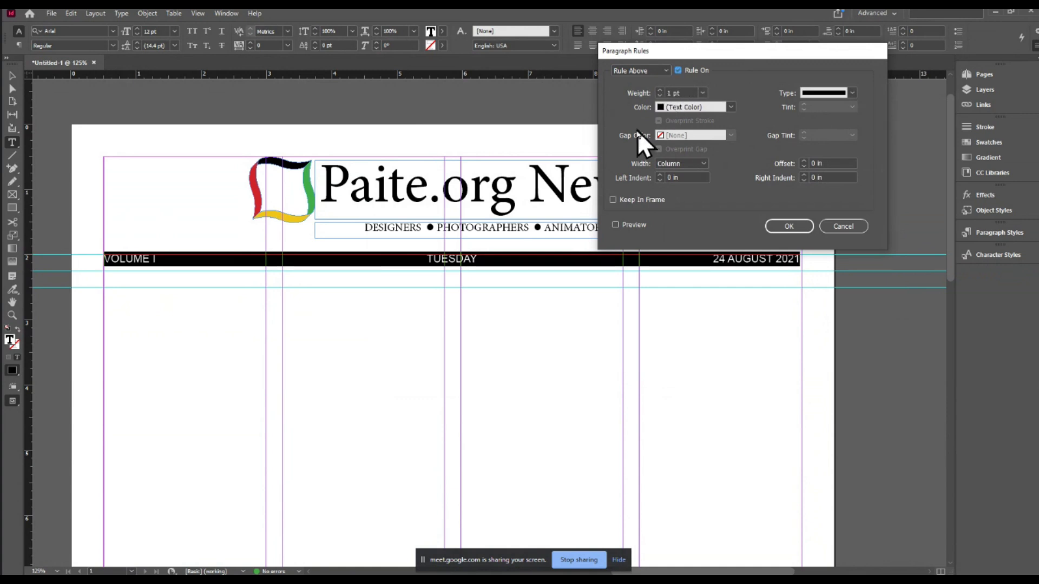
Step: Preview the rule above the dateline and set its offset to 0.1875 in
left_click(615, 225)
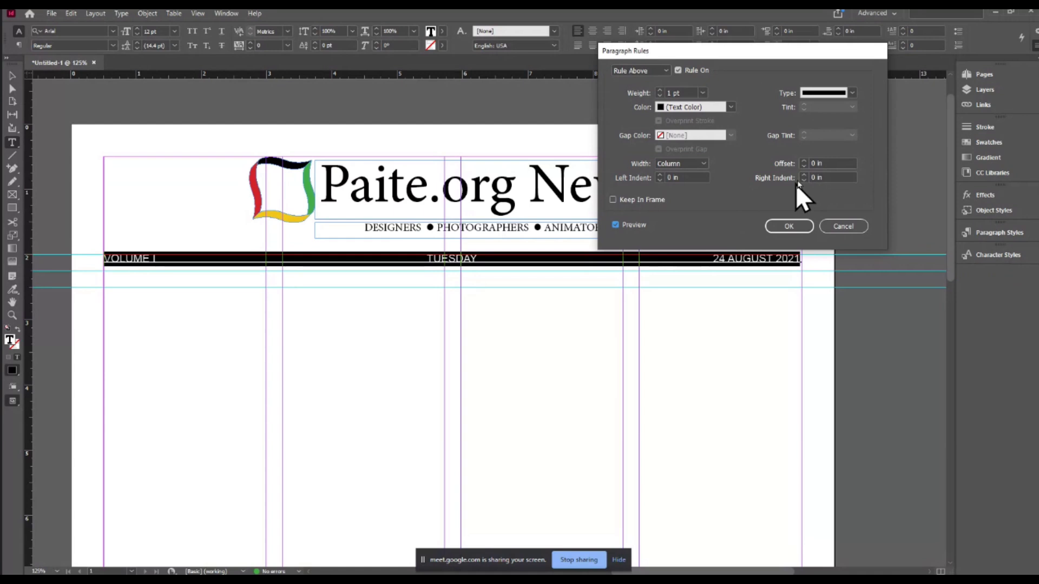
left_click(804, 161)
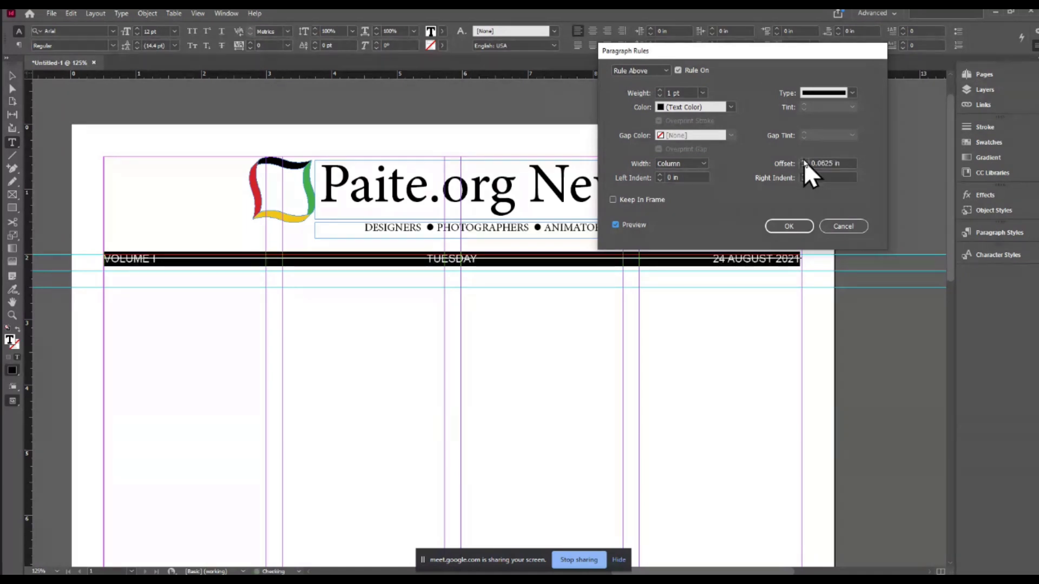
left_click(803, 161)
left_click(803, 161)
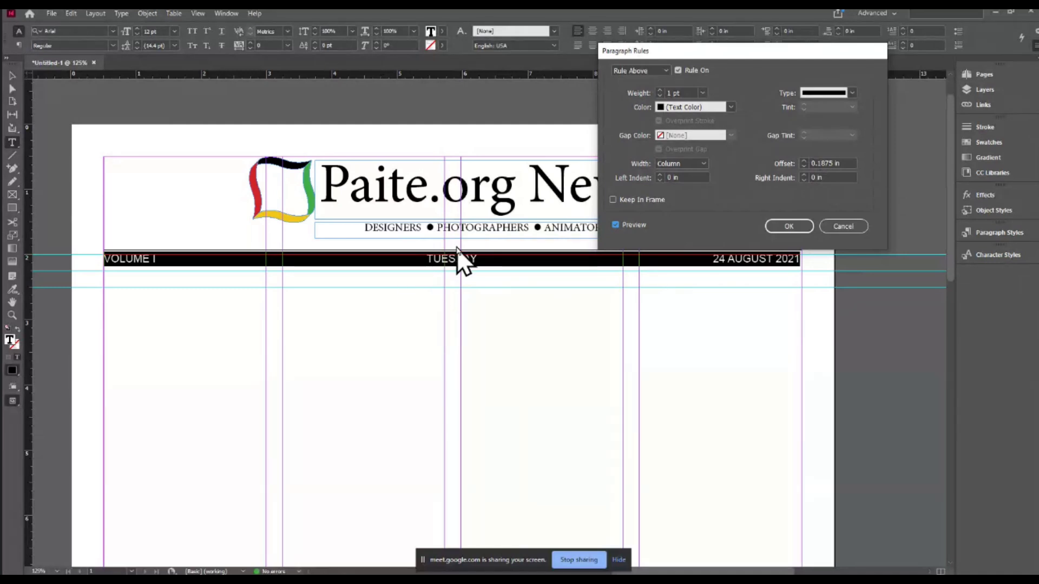
Step: Add a 1 pt rule below the dateline with a 0.08 in offset and apply the paragraph rules
left_click(664, 70)
left_click(648, 93)
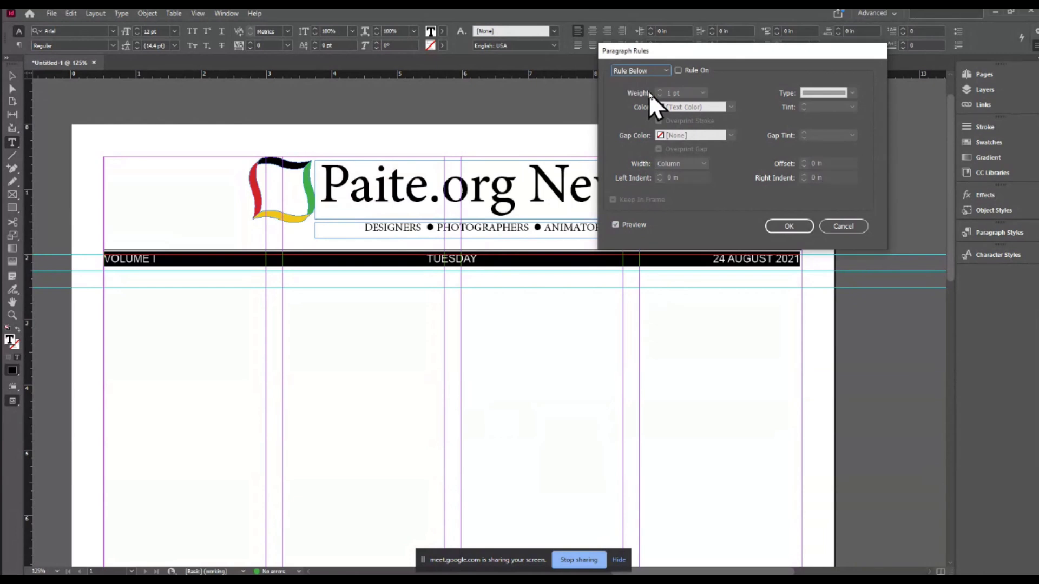
left_click(679, 71)
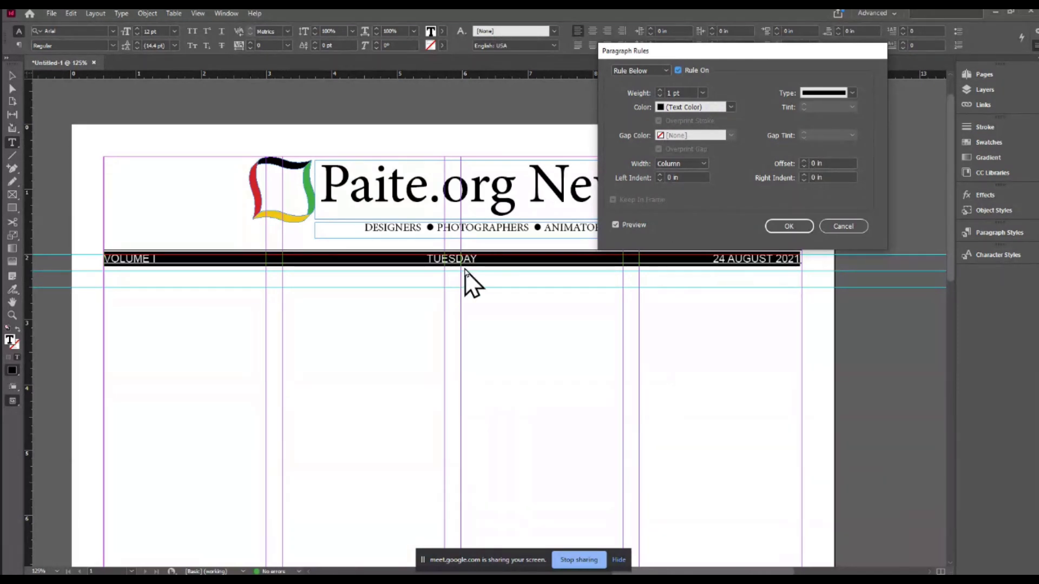
left_click(803, 161)
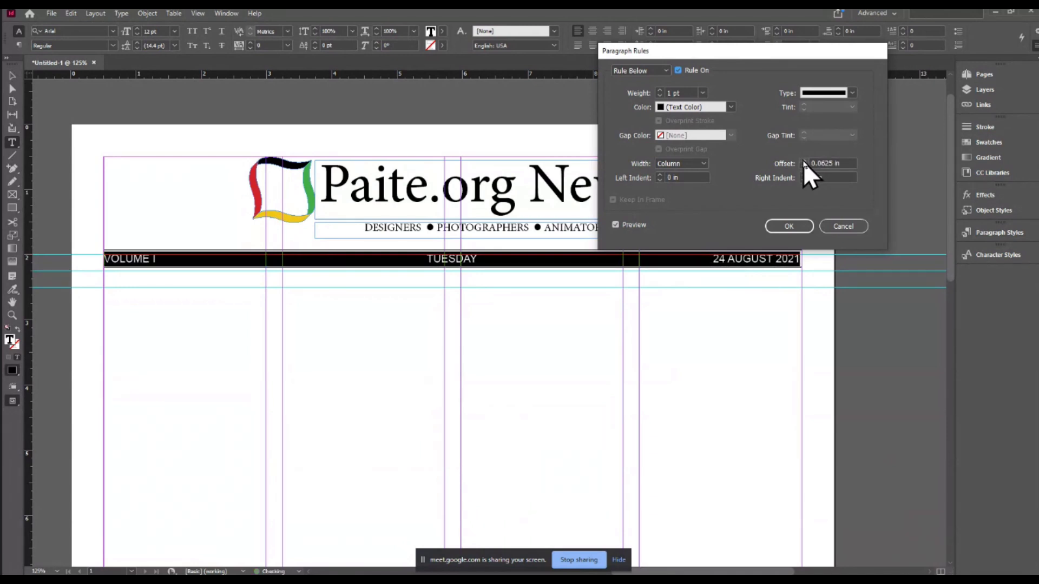
left_click(802, 161)
left_click(803, 161)
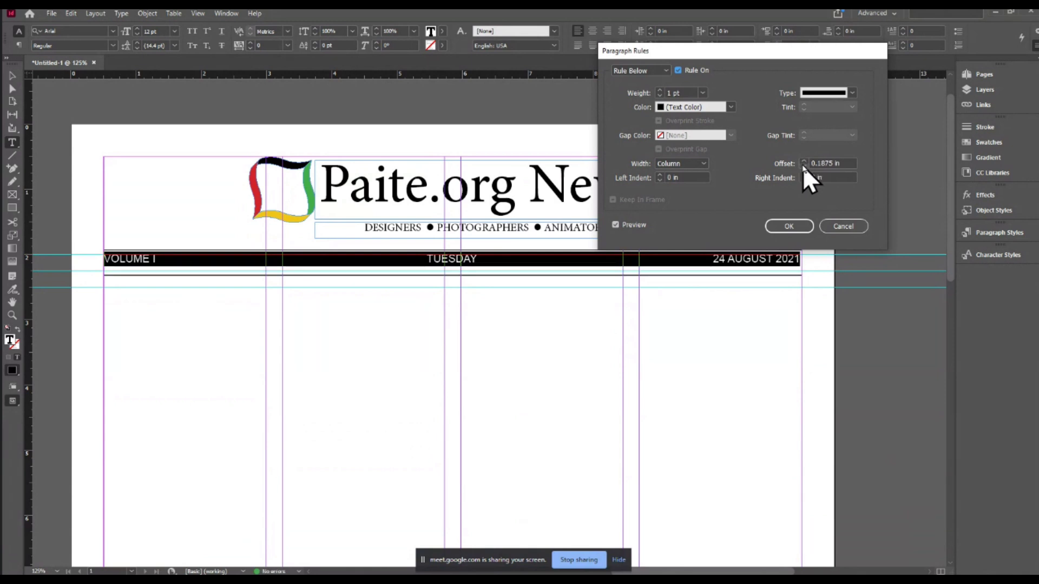
left_click(803, 165)
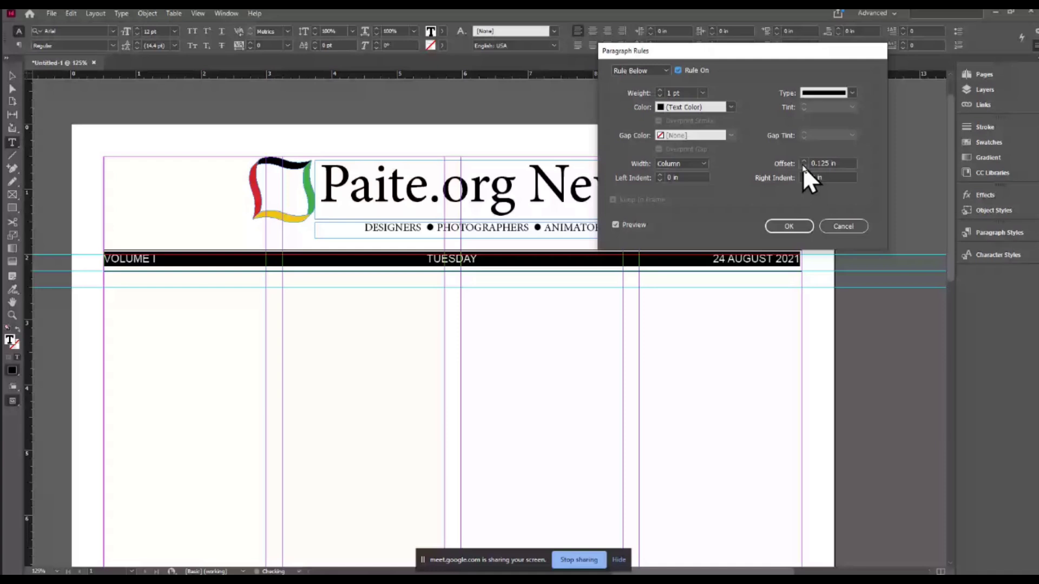
left_click(803, 166)
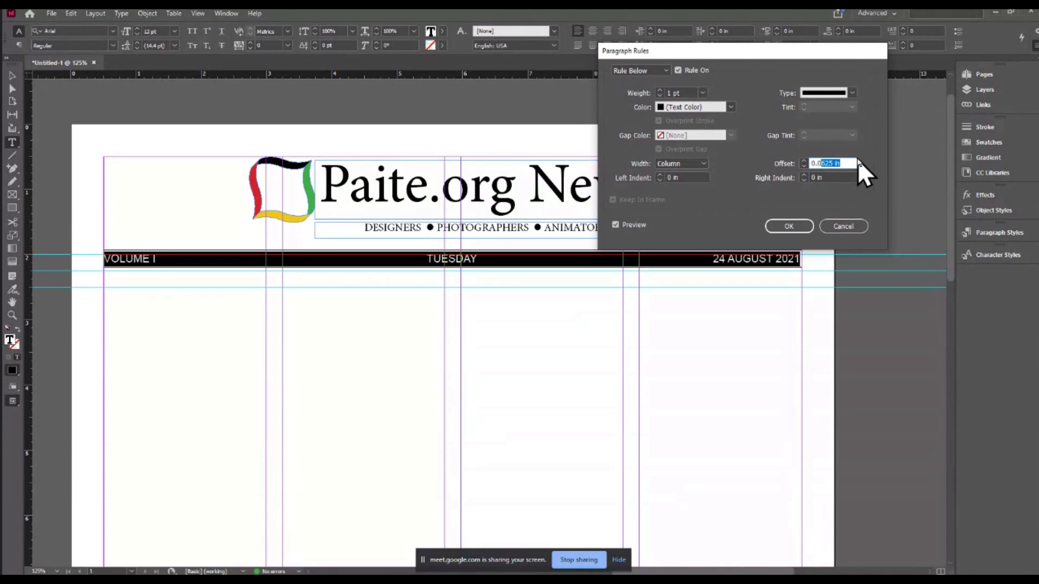
type("8")
key("Tab")
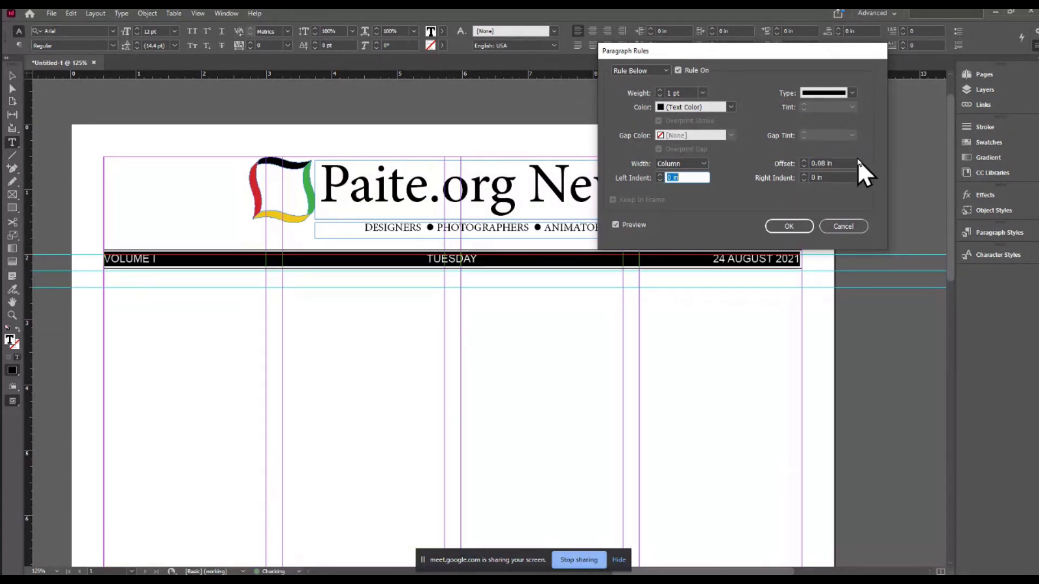
left_click(788, 226)
Step: Check the dateline's paragraph rules in preview mode and return to the normal screen mode
left_click(11, 78)
left_click(171, 118)
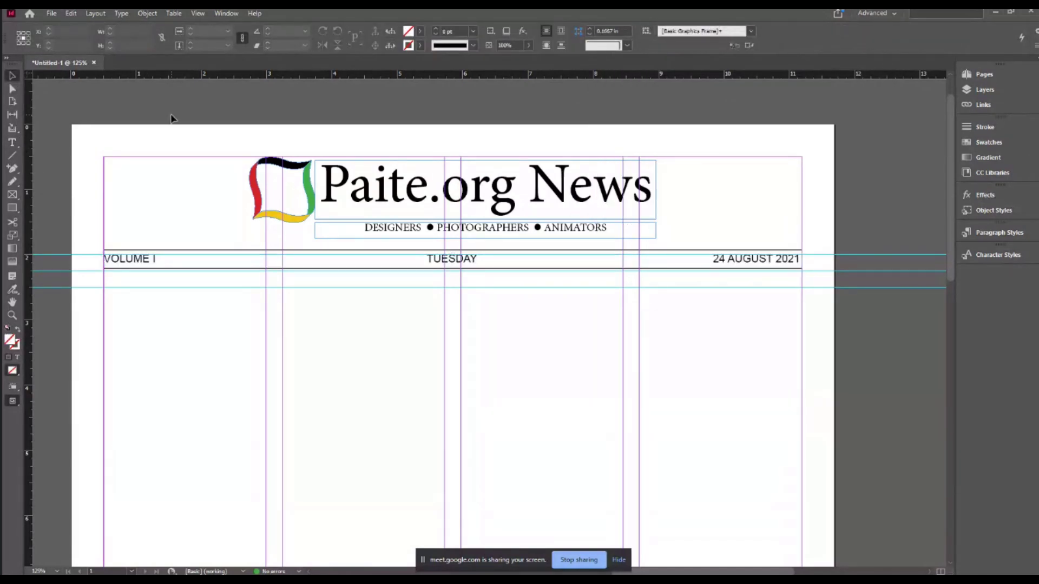
key("w")
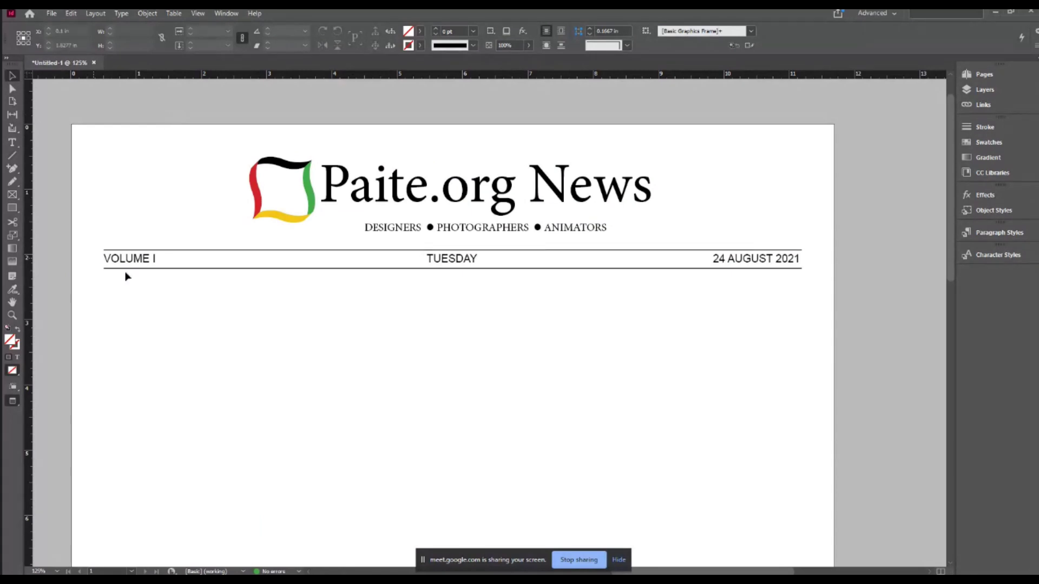
key("w")
Step: Try moving the dateline frame with its rules toward the middle of the page and undo the move
left_click(146, 264)
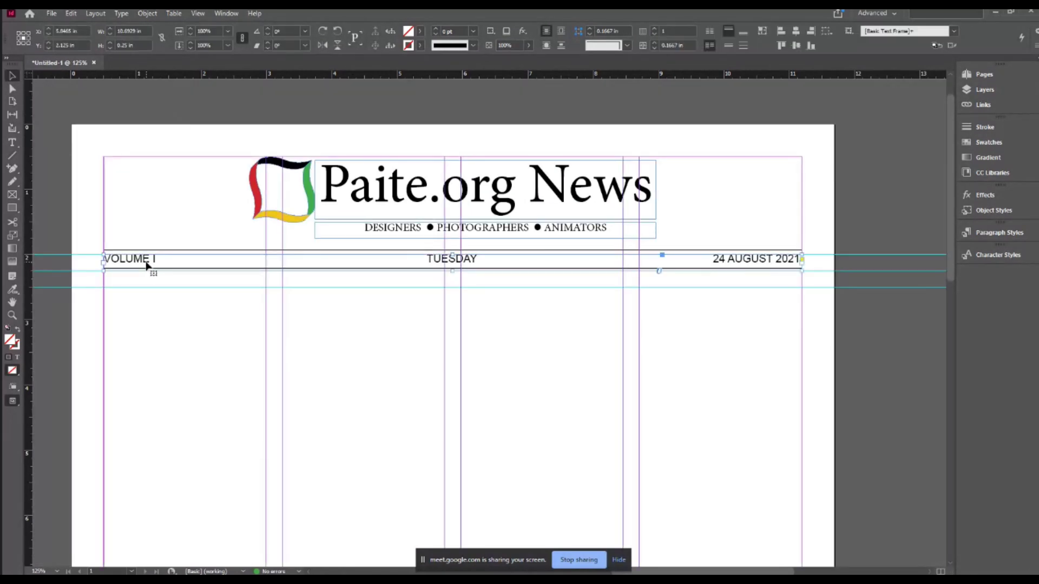
left_click_drag(146, 264, 449, 443)
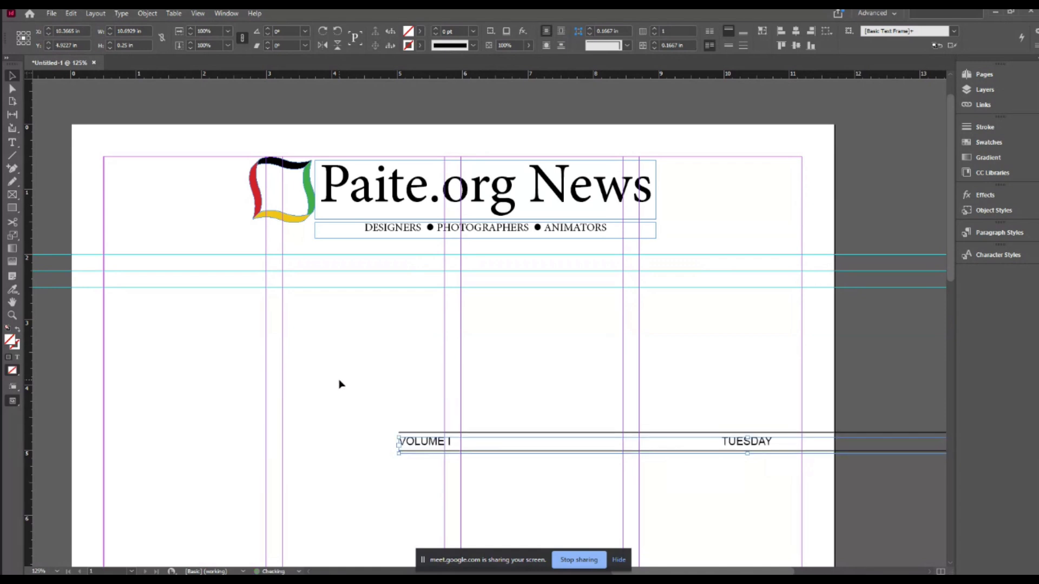
key("ctrl+z")
key("ctrl+z")
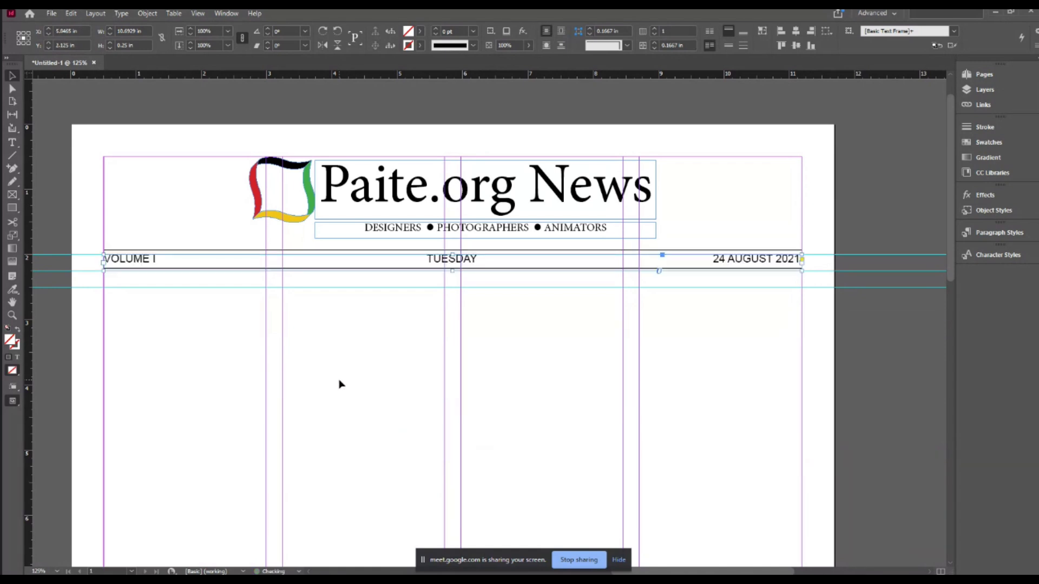
Step: Nudge the dateline text frame down to a Y position of 2.1528 in and deselect it
scroll(322, 370, "down", 3)
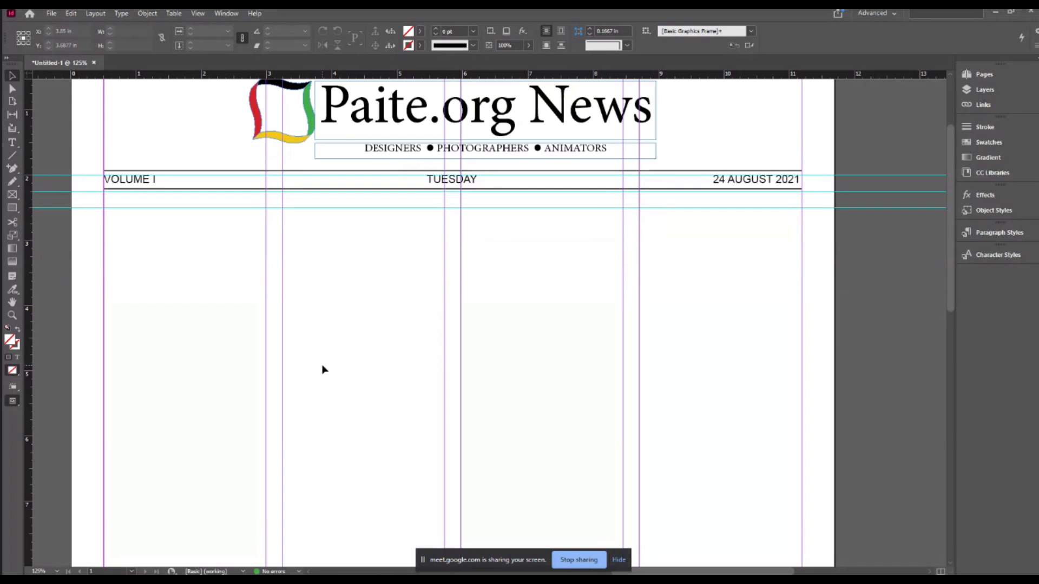
scroll(322, 369, "up", 3)
left_click(156, 265)
key("Down")
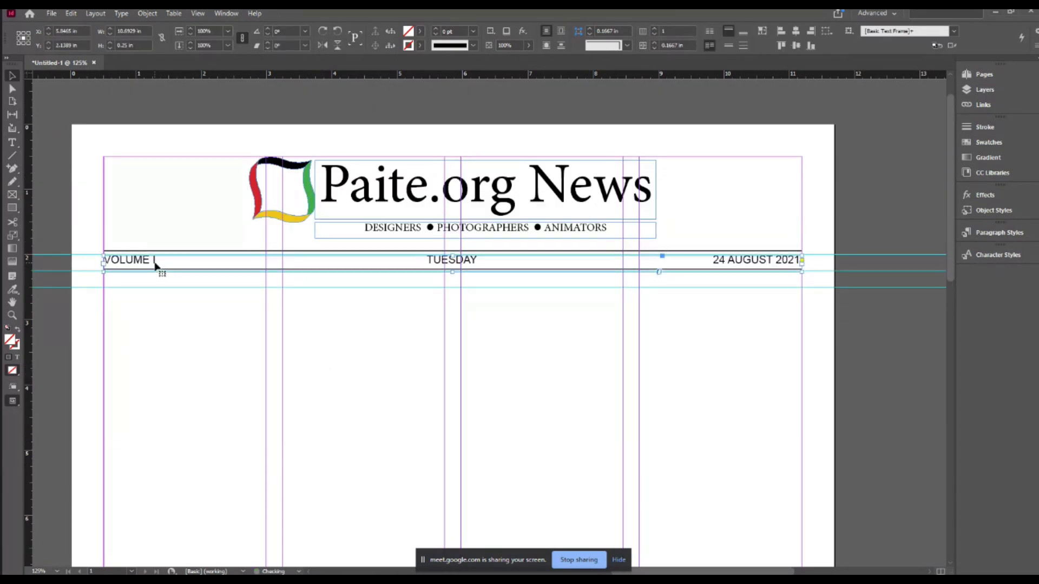
key("Down")
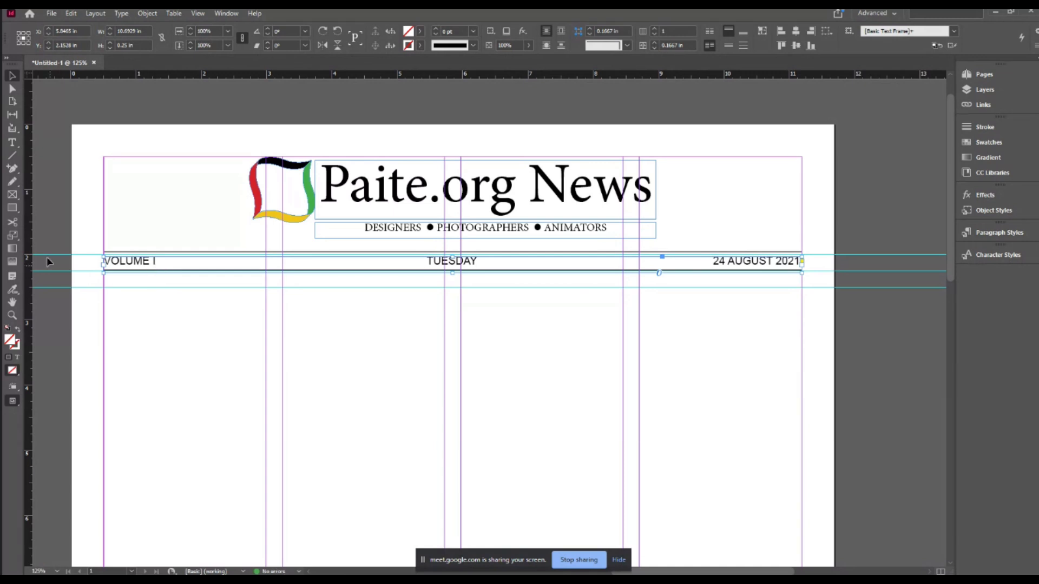
left_click(48, 337)
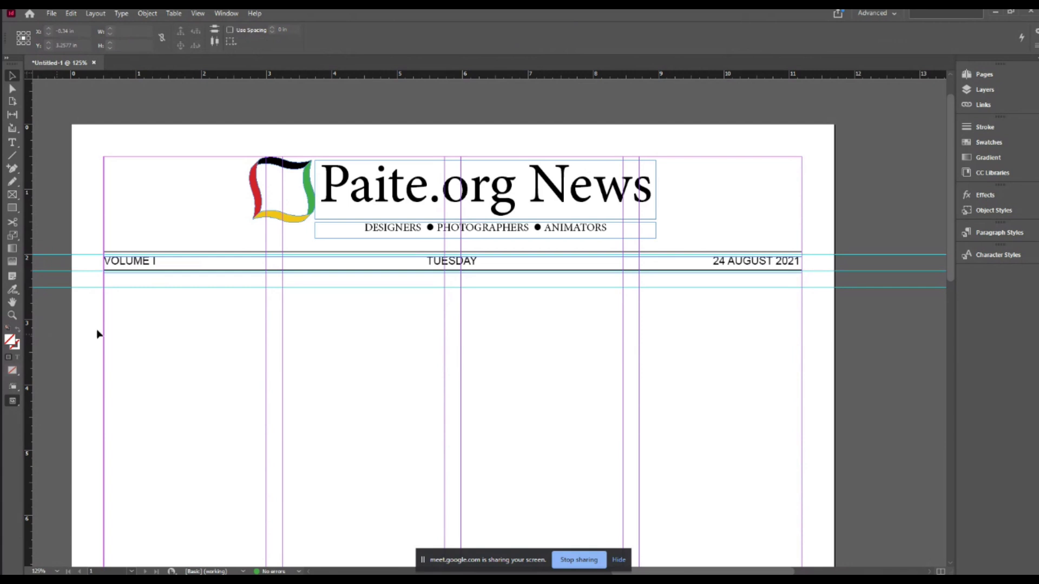
left_click(339, 362, "ctrl")
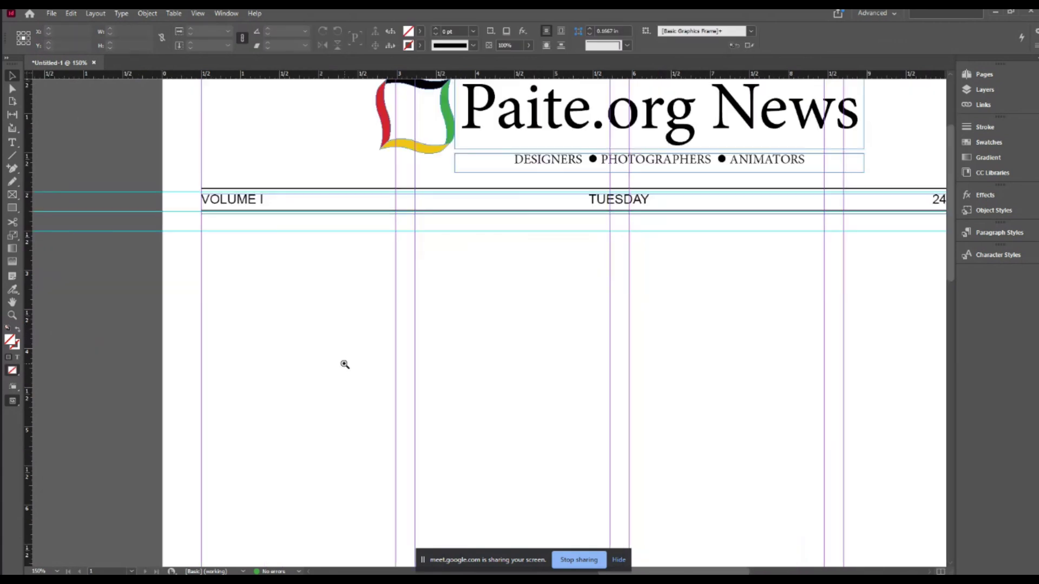
left_click(383, 352, "ctrl+alt")
left_click_drag(575, 318, 343, 290)
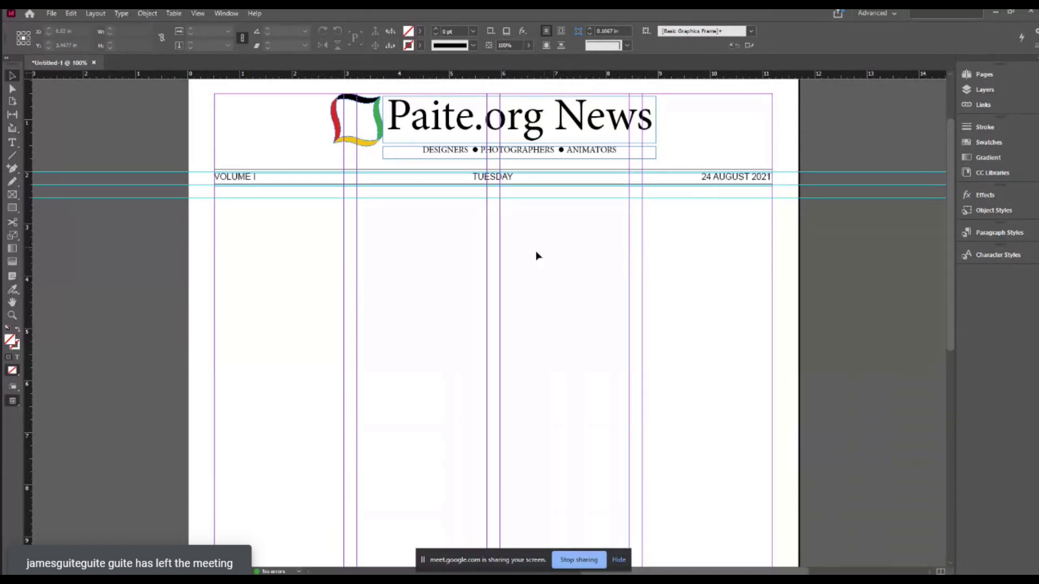
Step: Draw a text frame about 7.96 in wide and 4.89 in tall across the first three columns, starting at the guide below the dateline
scroll(334, 244, "down", 1)
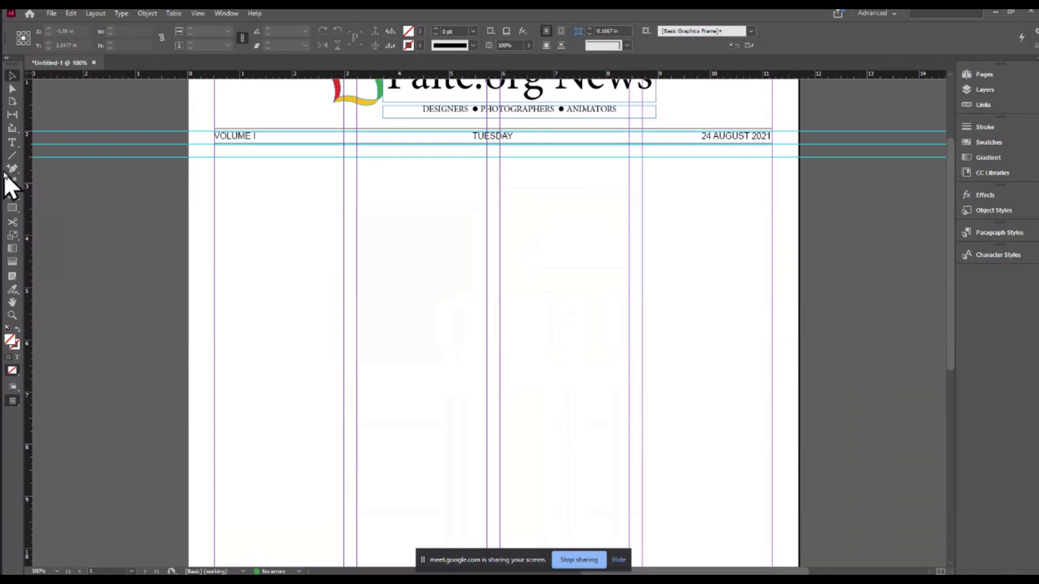
left_click(10, 143)
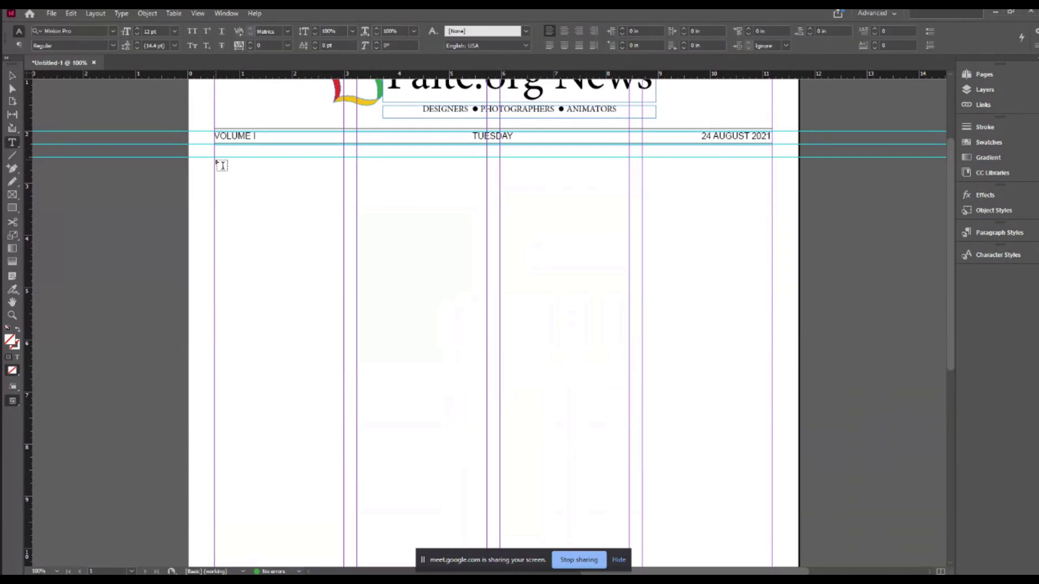
left_click_drag(216, 160, 265, 232)
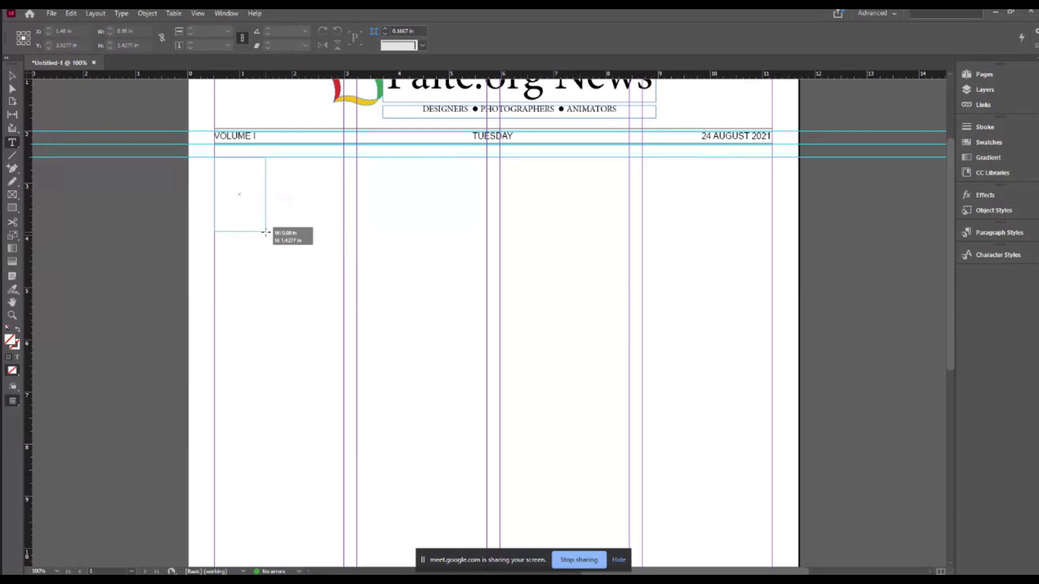
left_click_drag(266, 232, 629, 412)
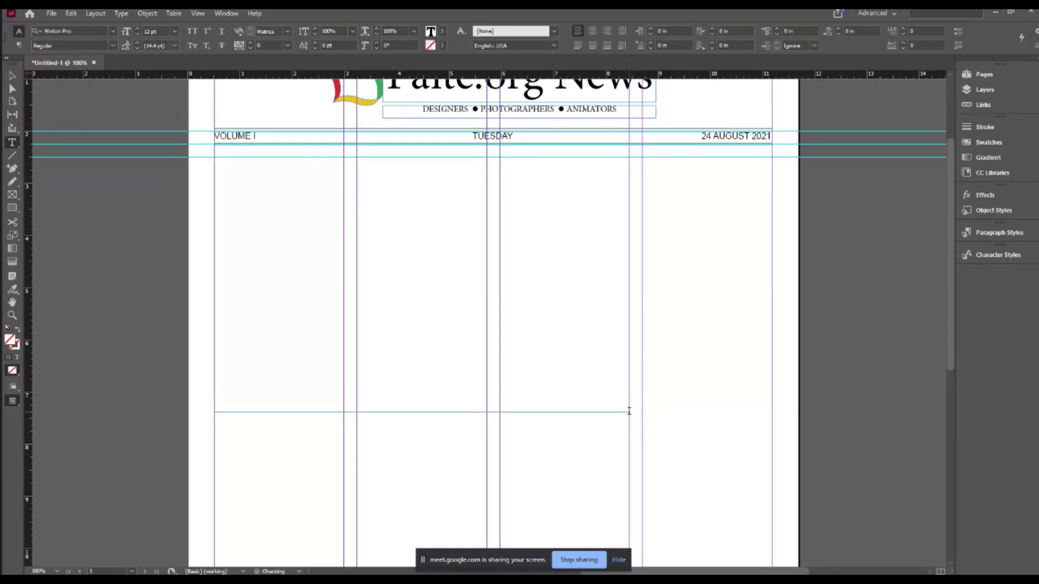
Step: Fill the new three-column-wide text frame with placeholder text
scroll(576, 364, "down", 8)
scroll(581, 371, "up", 8)
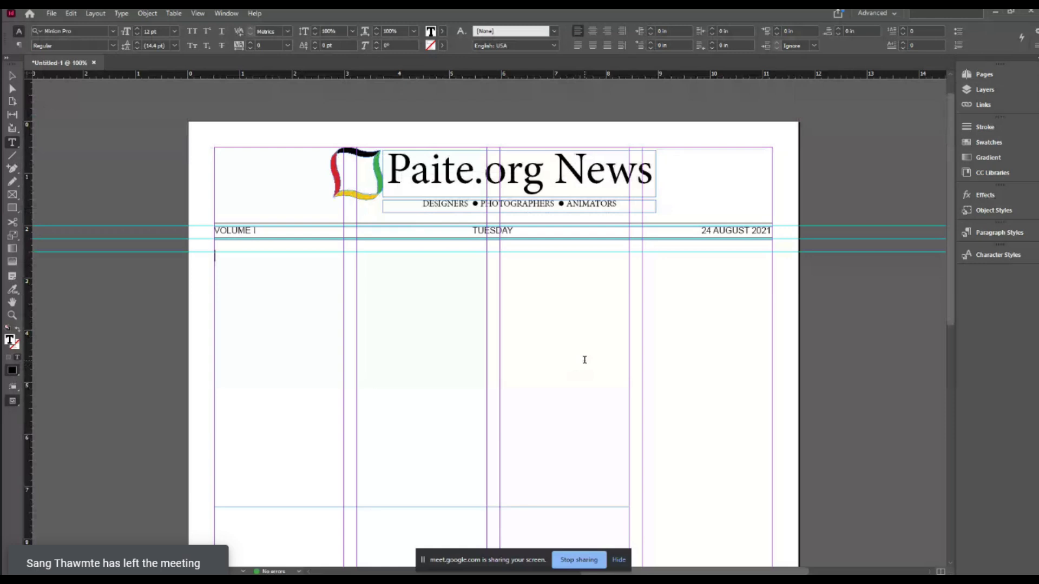
scroll(585, 360, "down", 1)
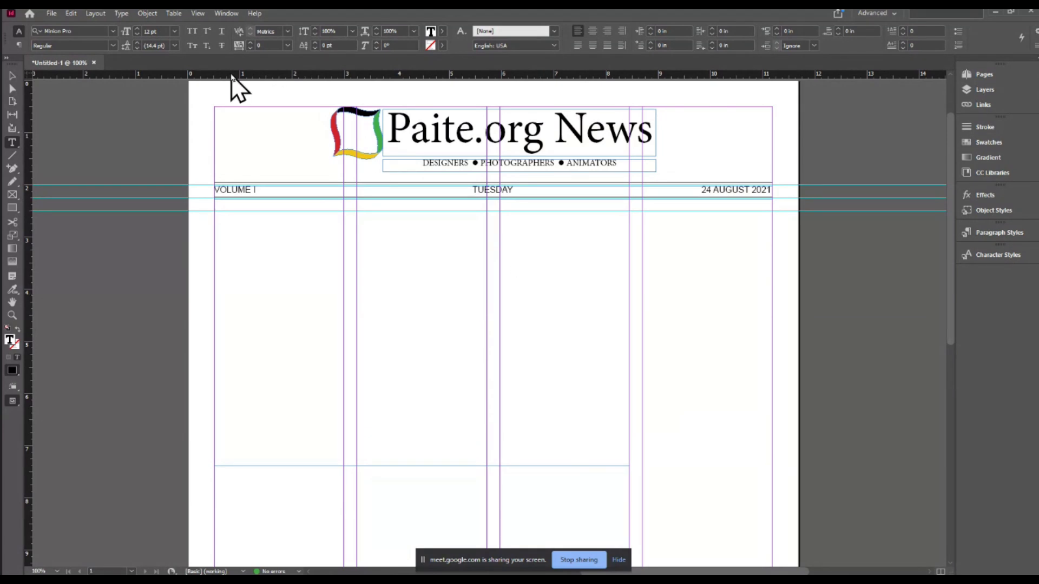
left_click(122, 13)
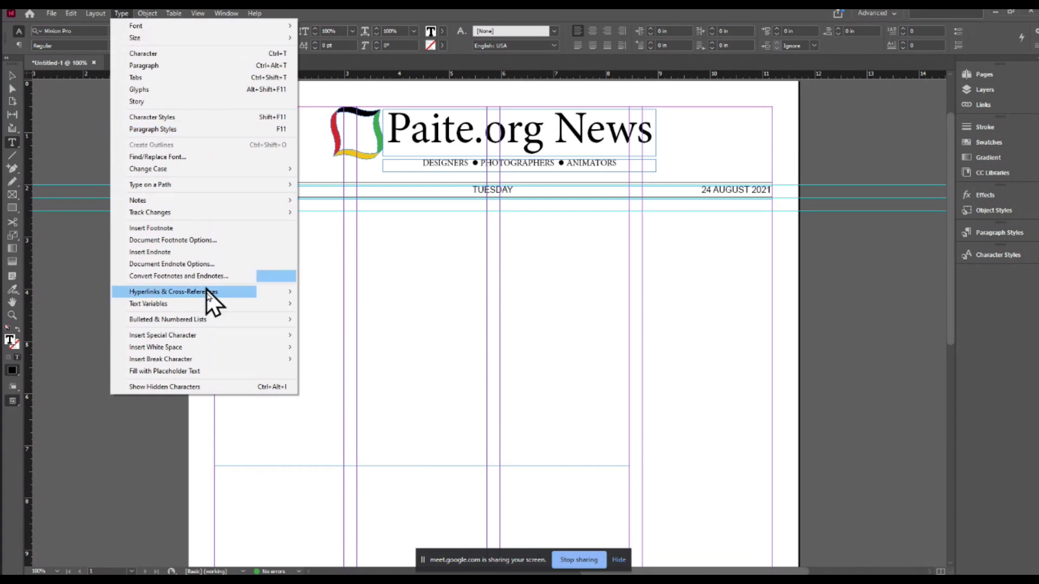
left_click(211, 372)
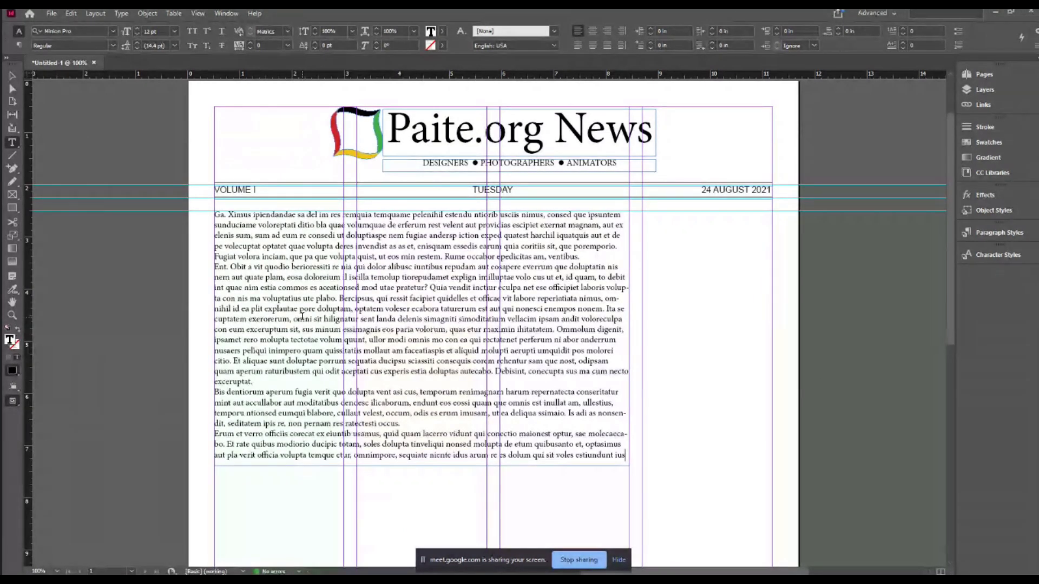
Step: Insert a new line above the placeholder text and enter the headline "Covid apan mi 50 damkhia"
scroll(302, 317, "up", 1)
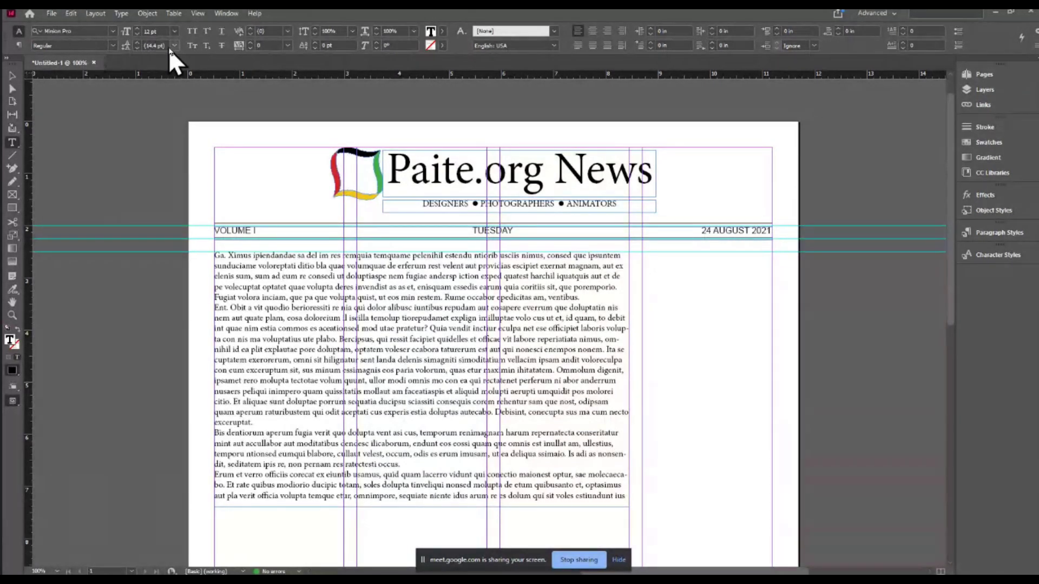
triple_click(306, 314)
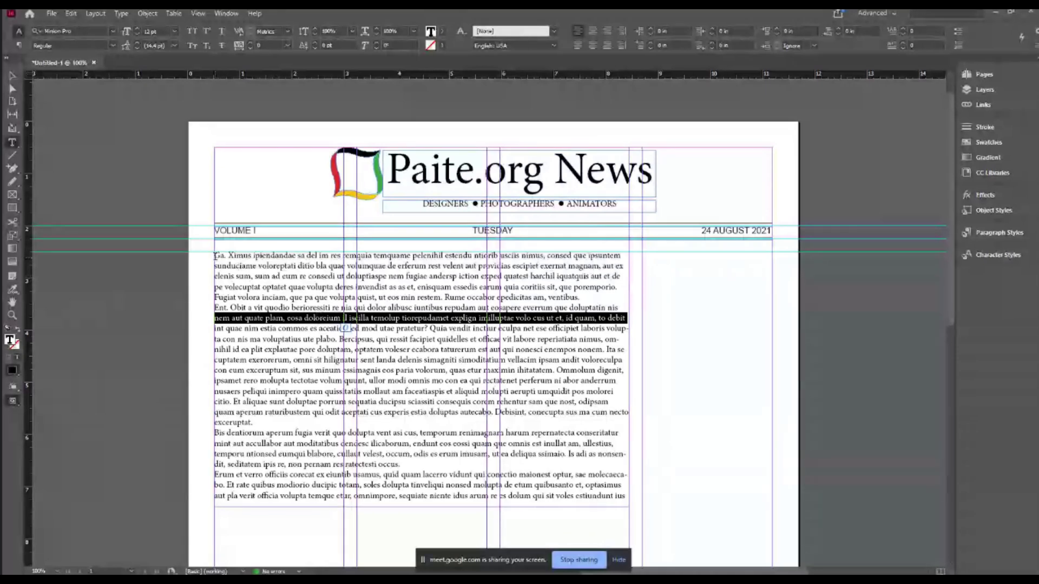
left_click(277, 225)
key("Return")
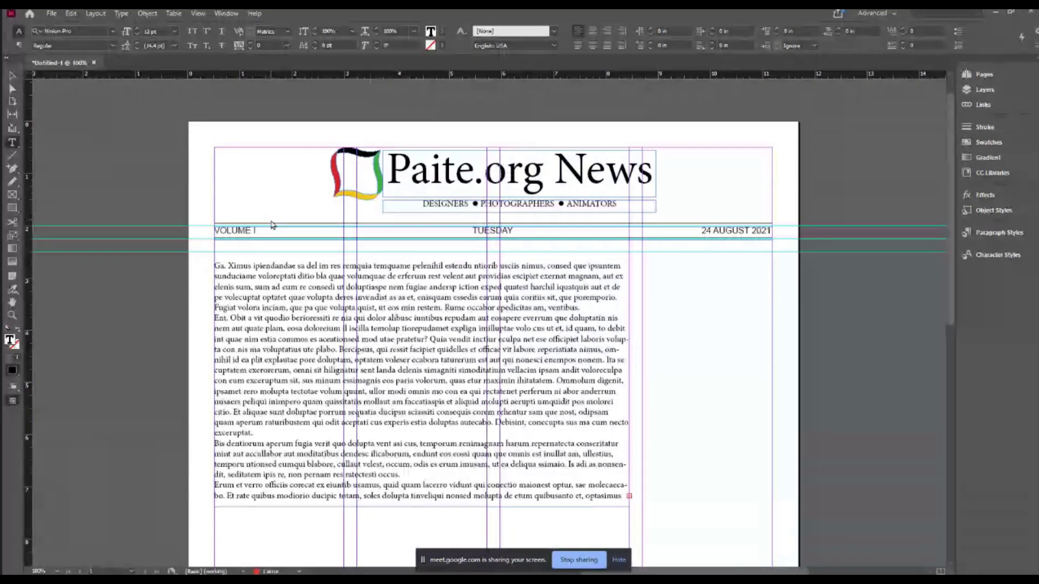
type("Covid apan m")
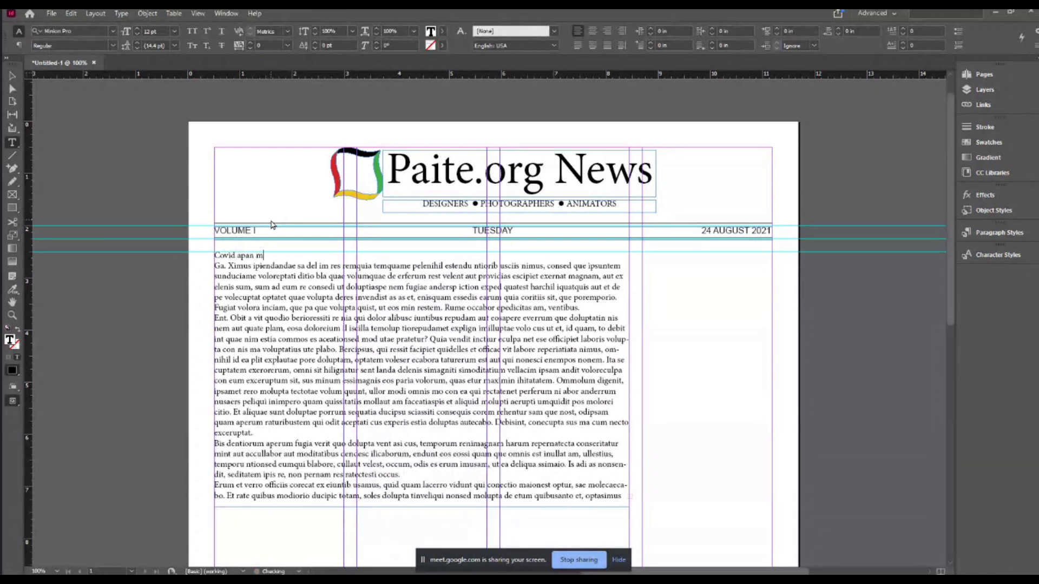
type("i 50 damkhia")
Step: Select the headline text and enlarge its font size to 34 pt, trying 24 pt first
left_click_drag(318, 255, 215, 256)
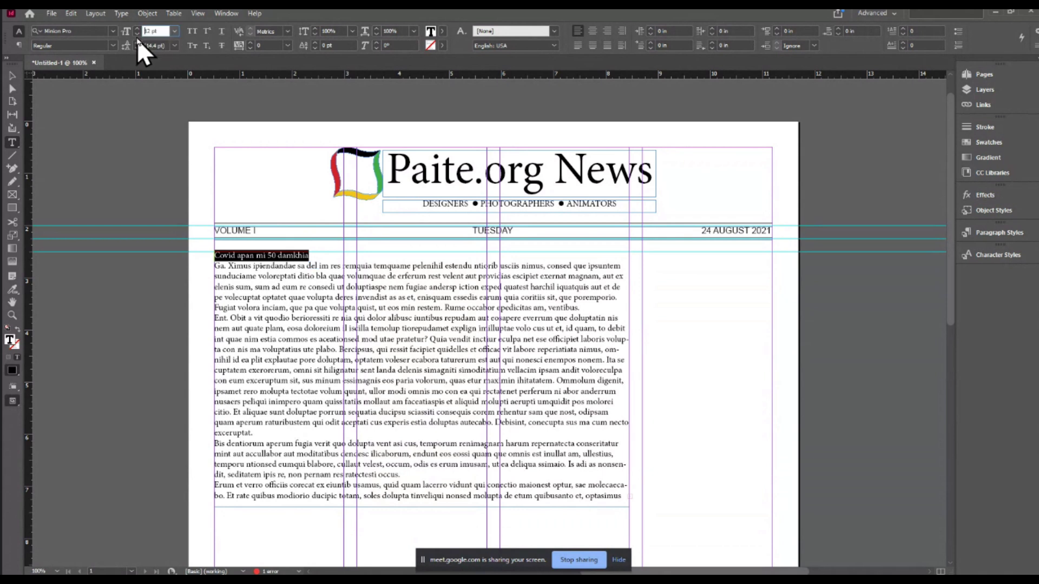
left_click_drag(161, 31, 105, 32)
type("24")
key("Return")
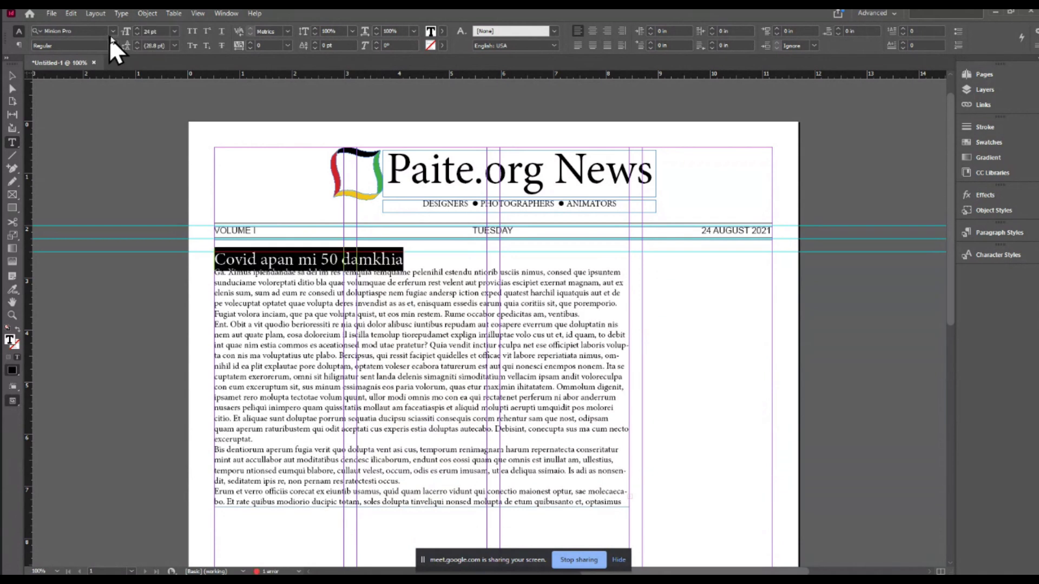
left_click_drag(164, 33, 120, 34)
type("34")
key("Return")
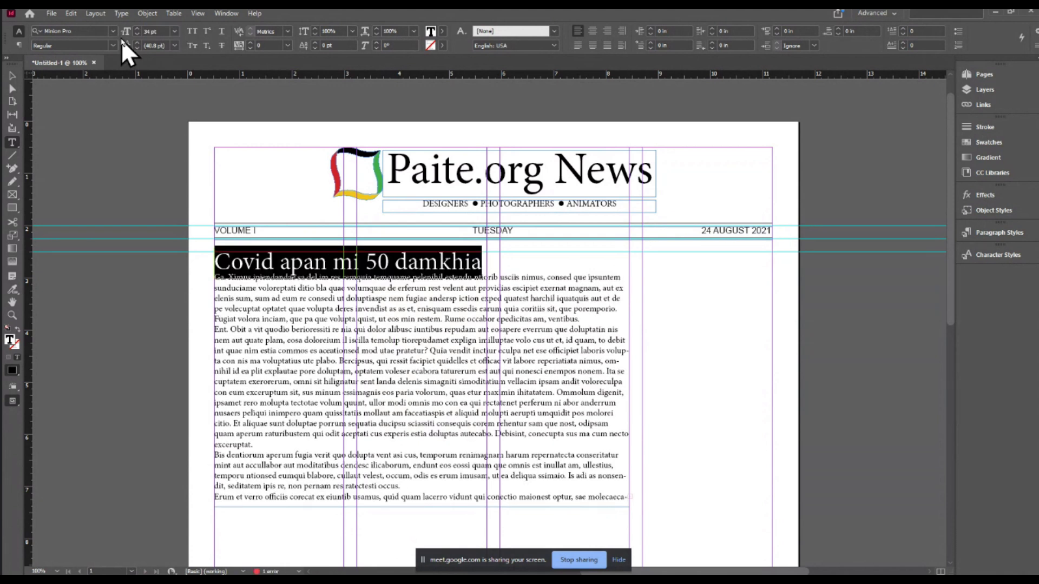
Step: Change the headline's font to Times New Roman Bold and deselect the text
left_click(112, 44)
key("Escape")
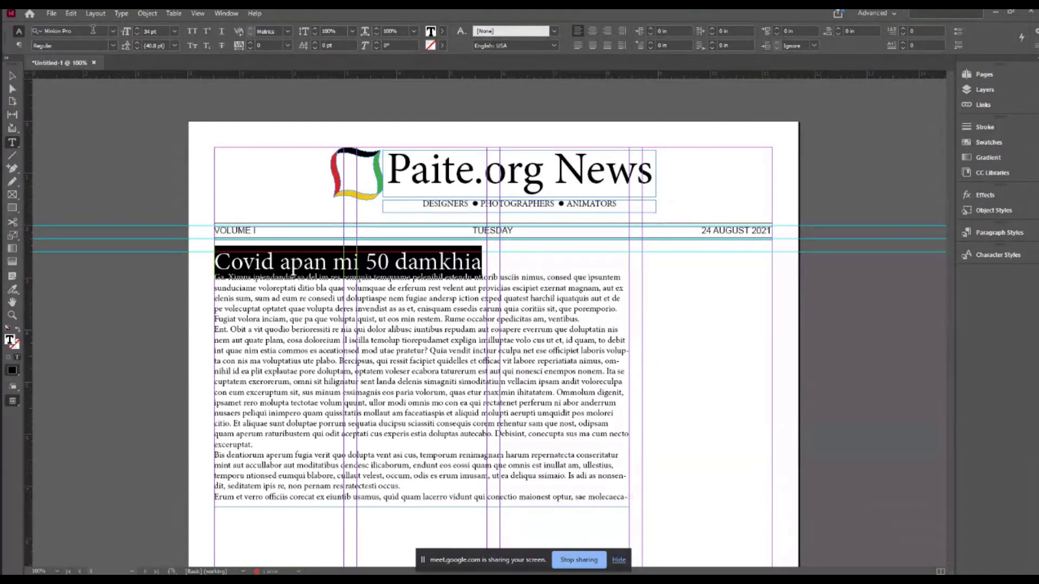
left_click(93, 30)
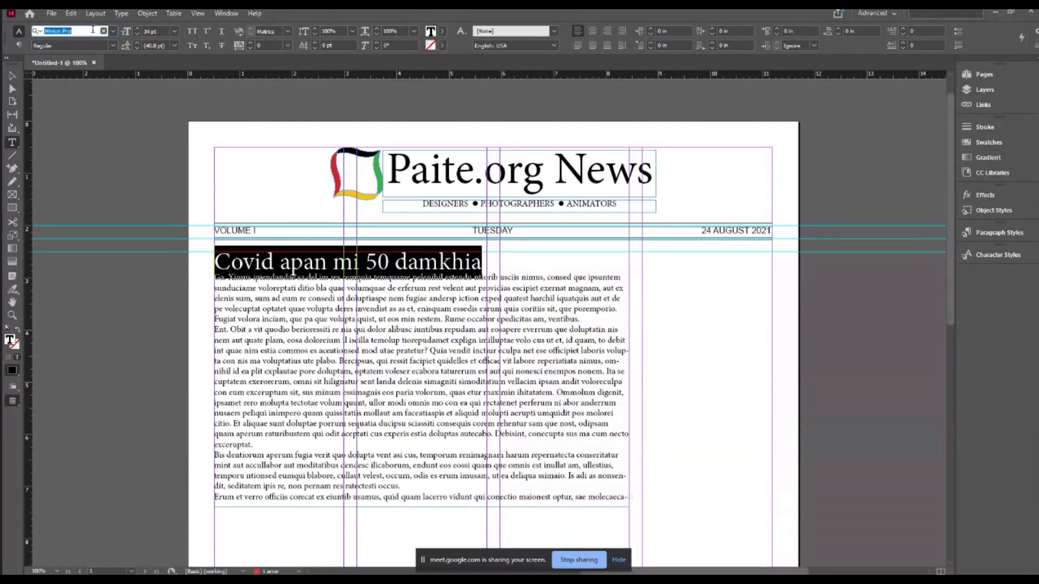
type("times n")
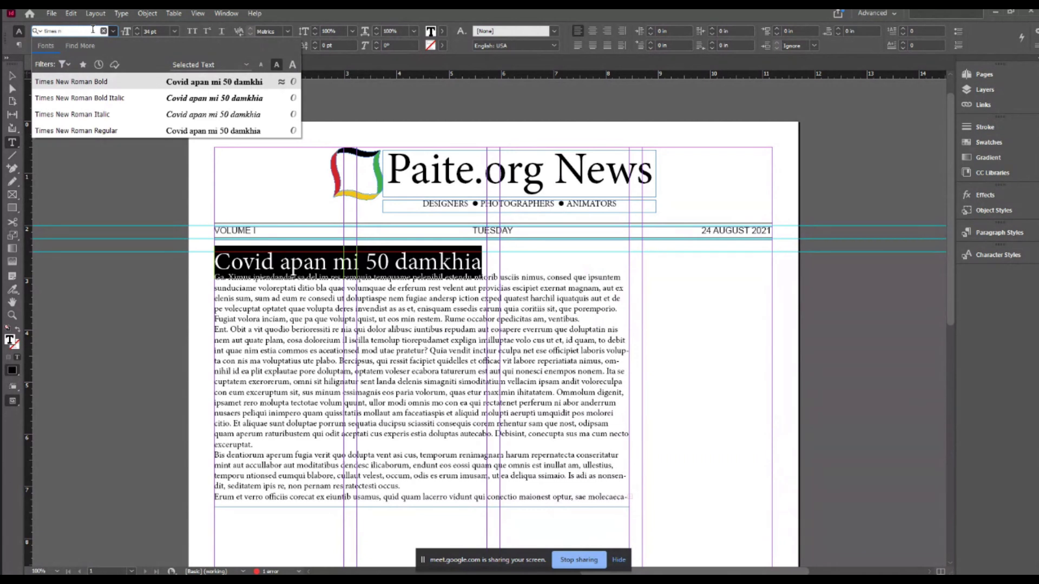
left_click(109, 84)
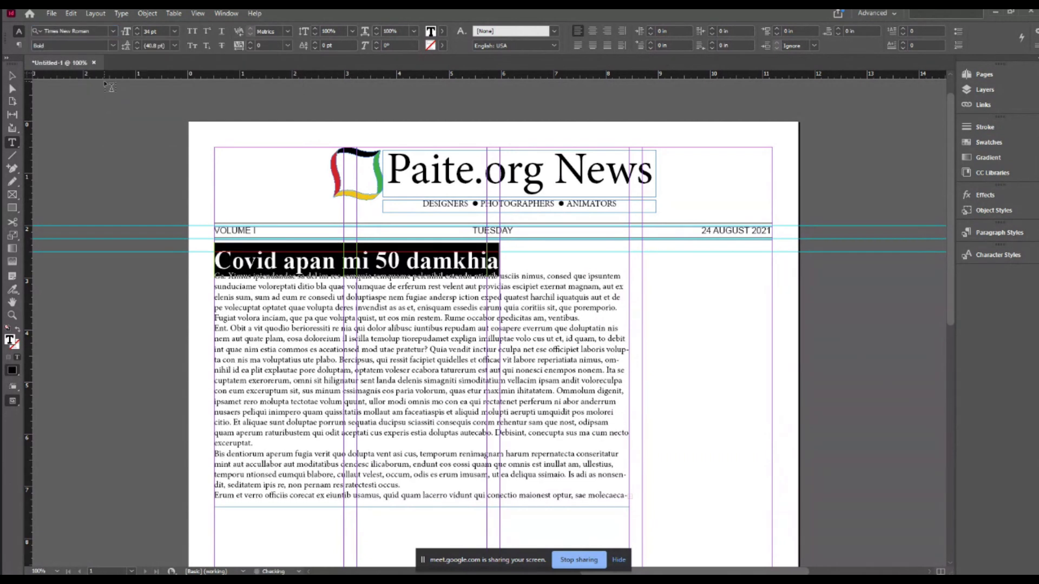
left_click(468, 265)
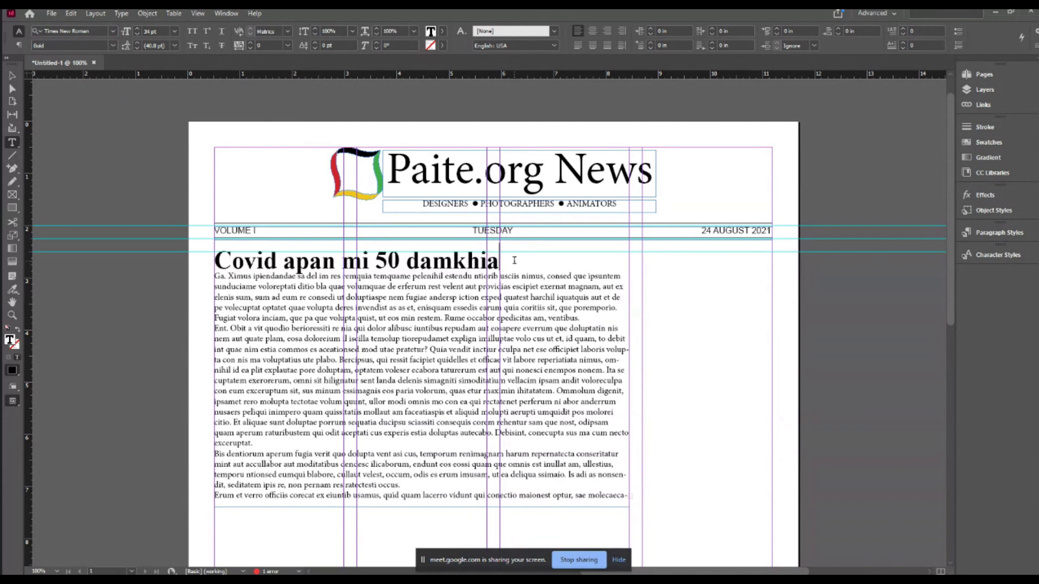
Step: Inspect the headline, the individual body paragraphs and the lower end of the article's text frame
key("ctrl+a")
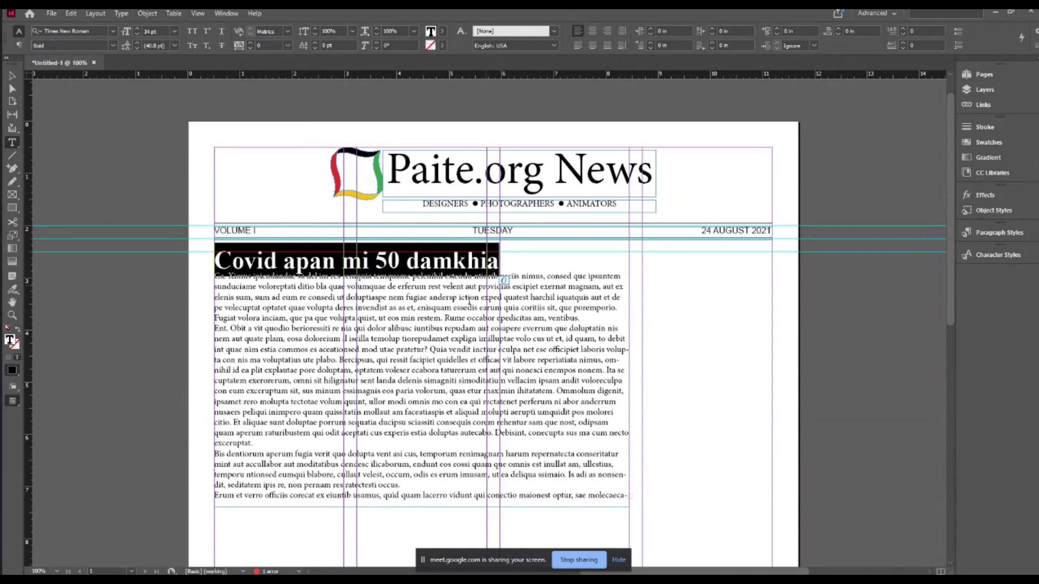
double_click(451, 325)
double_click(450, 325)
double_click(462, 305)
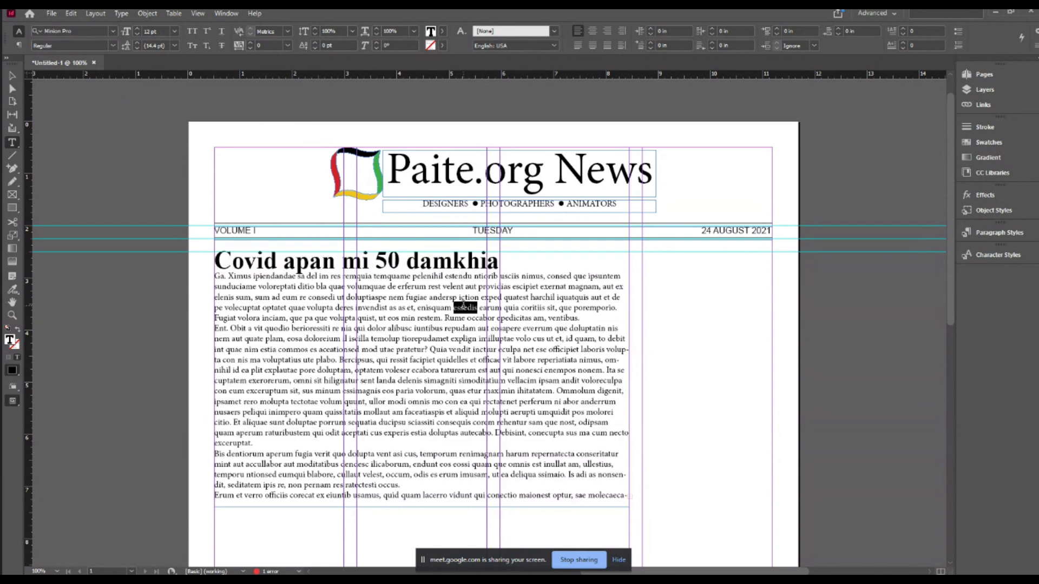
double_click(462, 305)
double_click(466, 355)
double_click(465, 355)
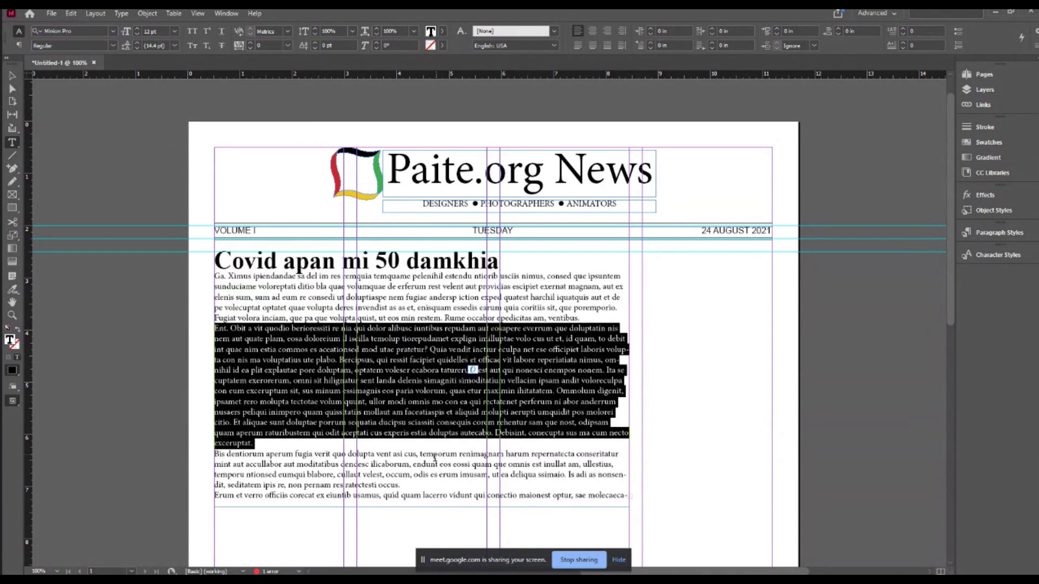
double_click(427, 464)
double_click(428, 465)
left_click(474, 518)
scroll(481, 511, "down", 3)
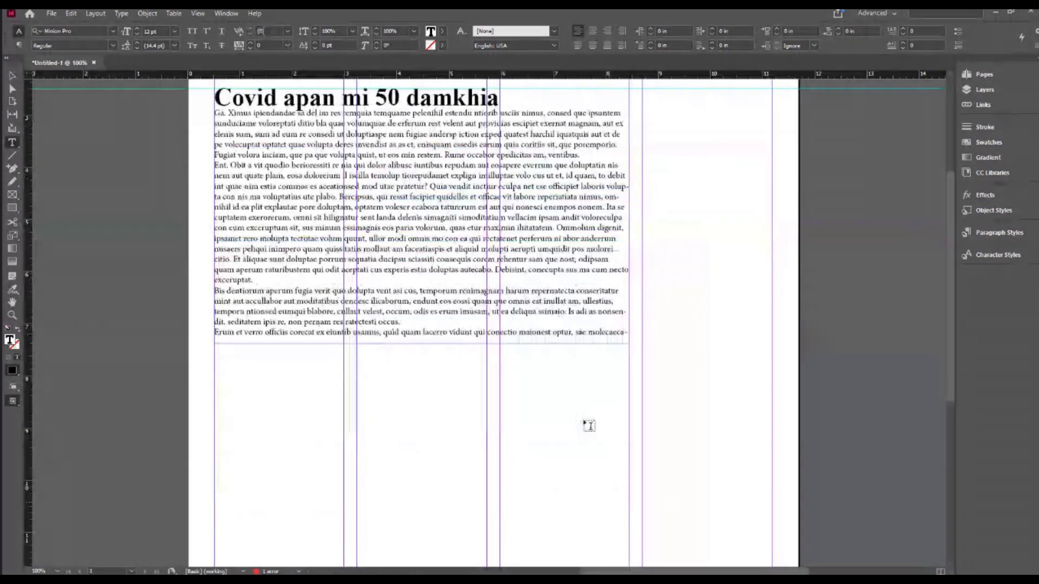
triple_click(517, 332)
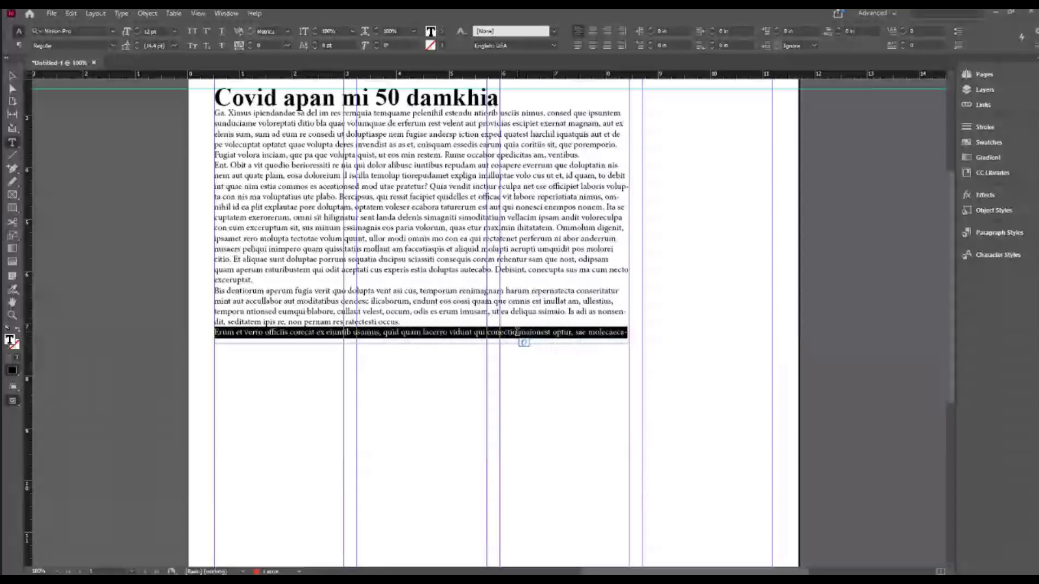
scroll(517, 333, "up", 2)
left_click(11, 75)
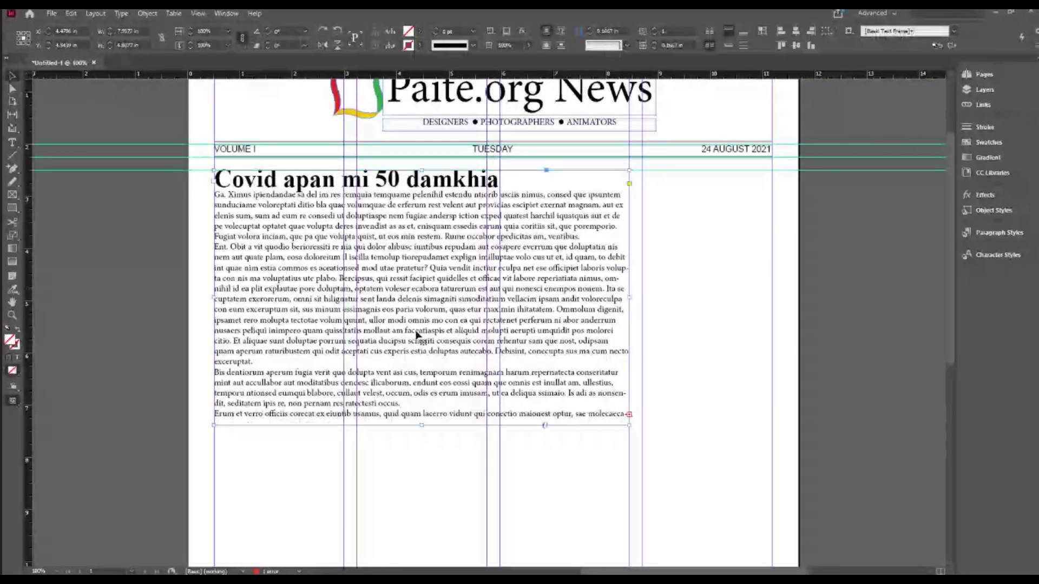
left_click(746, 423)
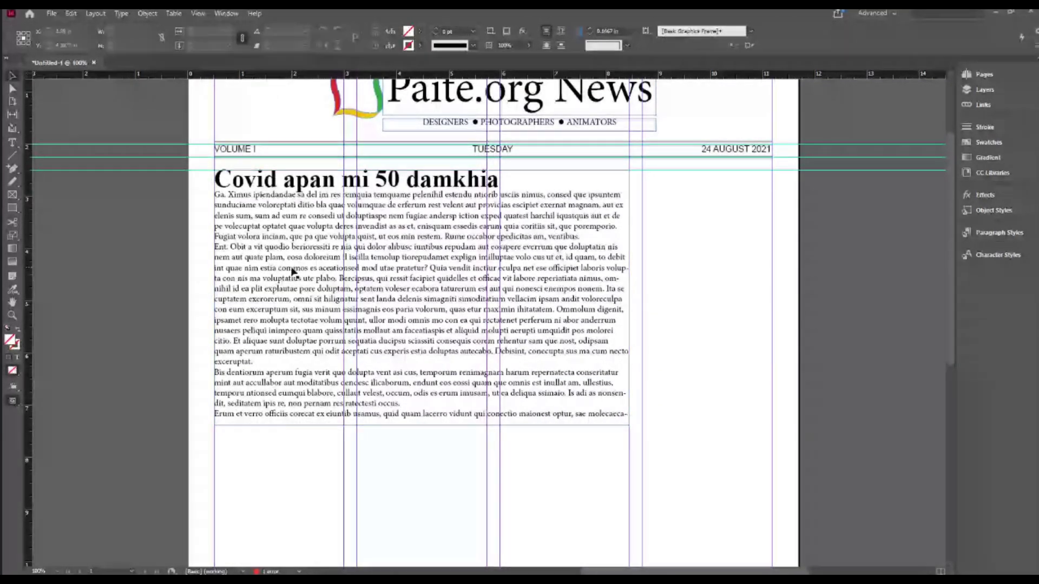
left_click(293, 272)
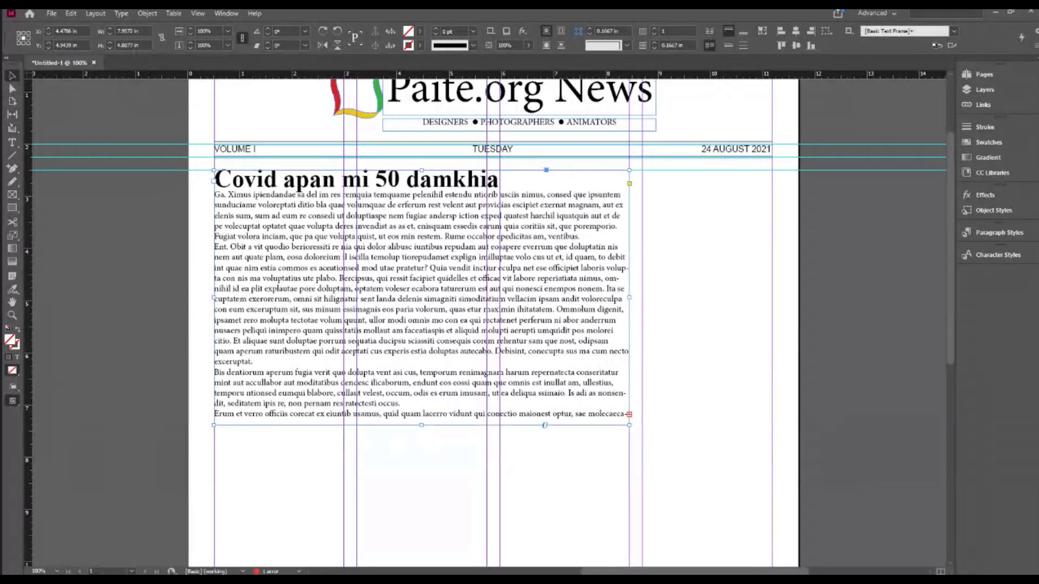
Step: Switch to Notepad, add the line "ctrl+alt+C" below "shift+click" in the notes, and return to the InDesign document
key("alt+Tab")
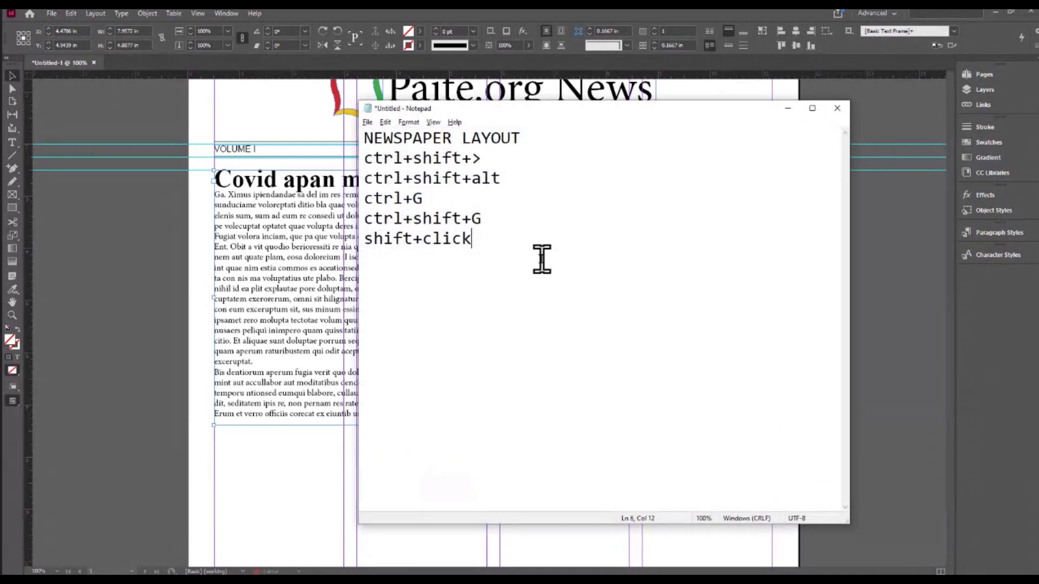
key("Return")
type("c")
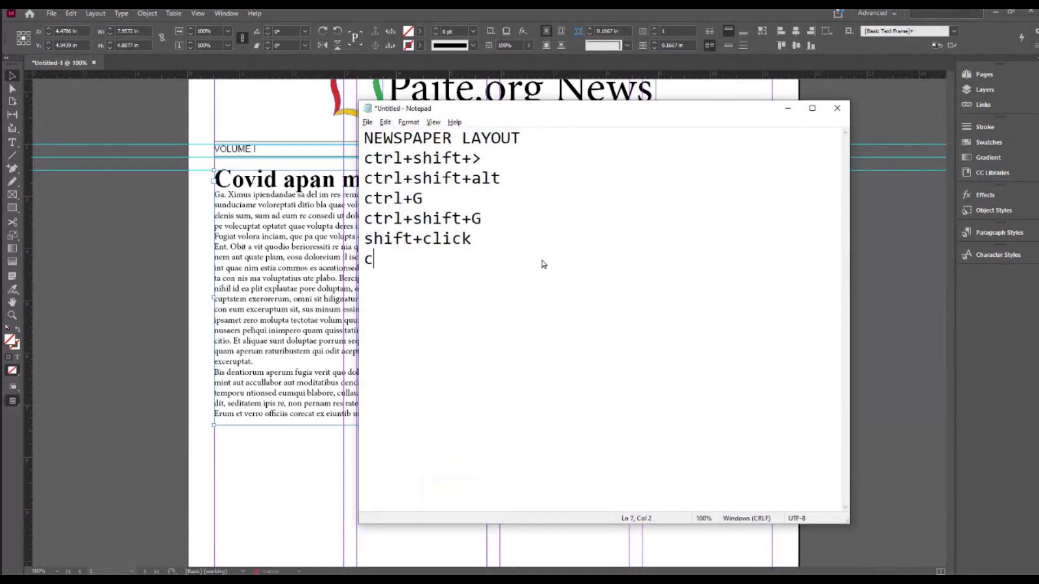
type("trl+alt+")
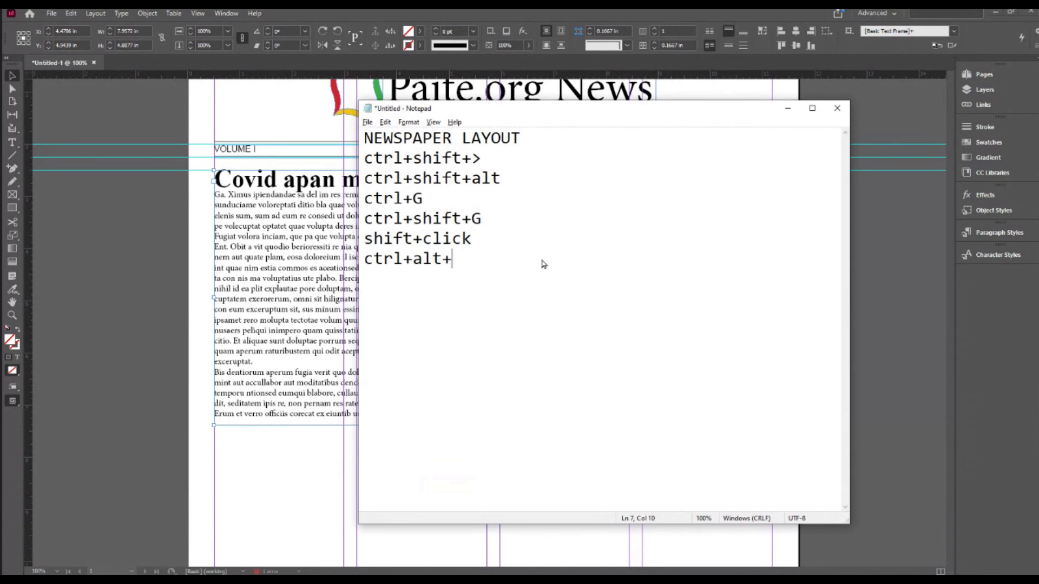
type("C")
key("alt+Tab")
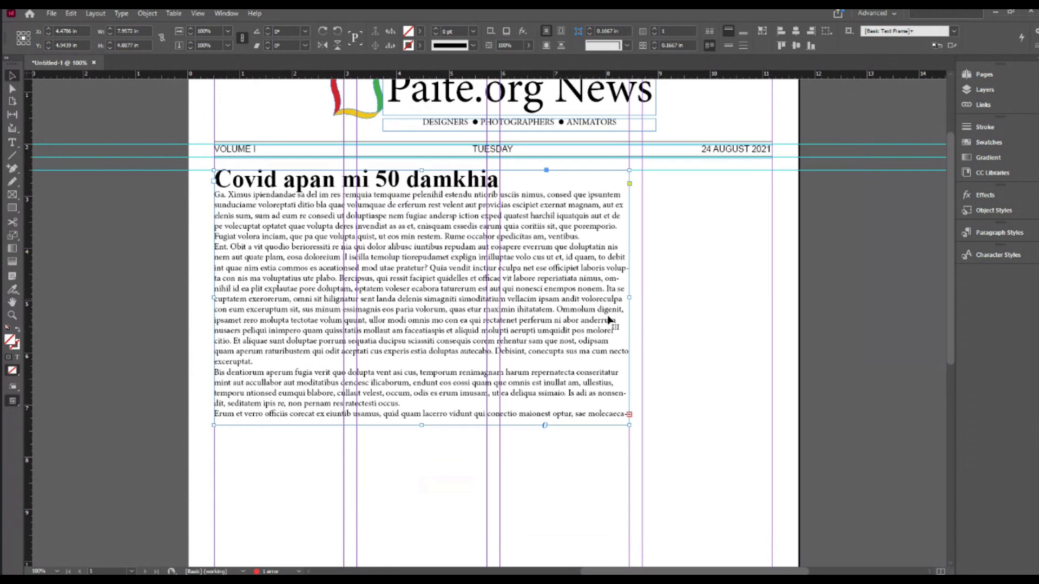
Step: Select the article's text frame and fit the frame to its content
left_click(670, 317)
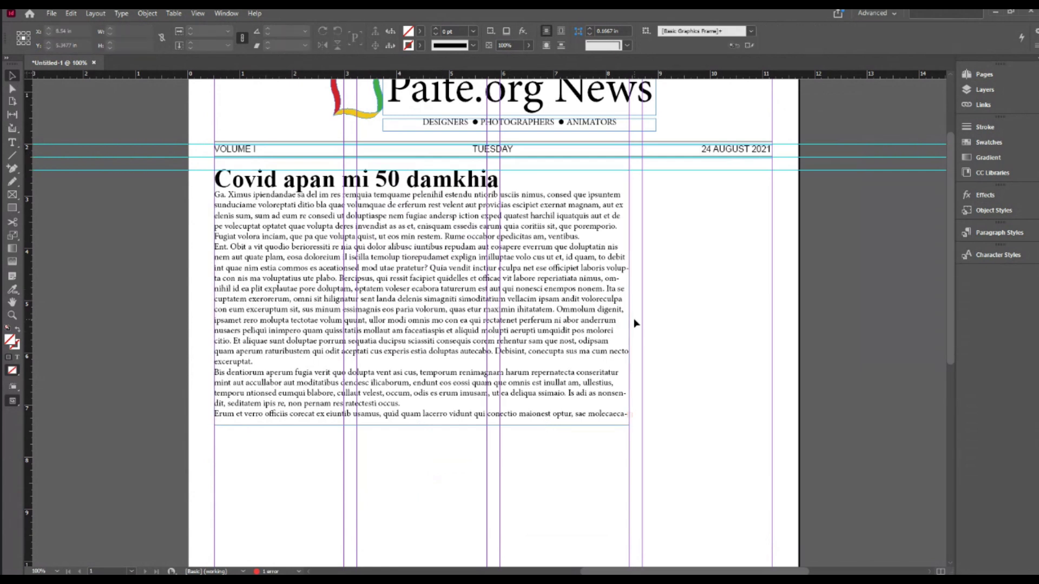
left_click(463, 321)
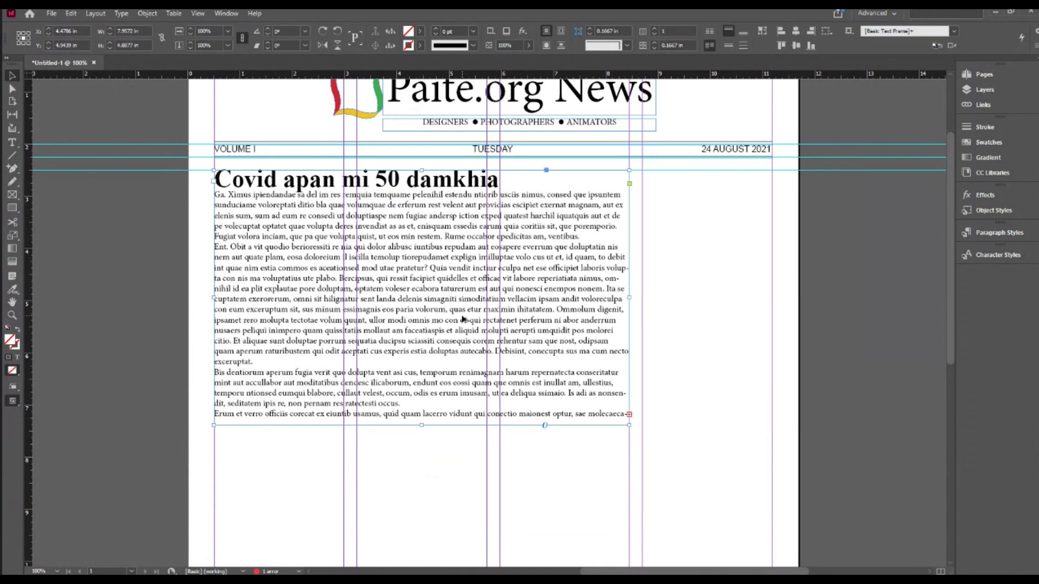
key("ctrl+alt+c")
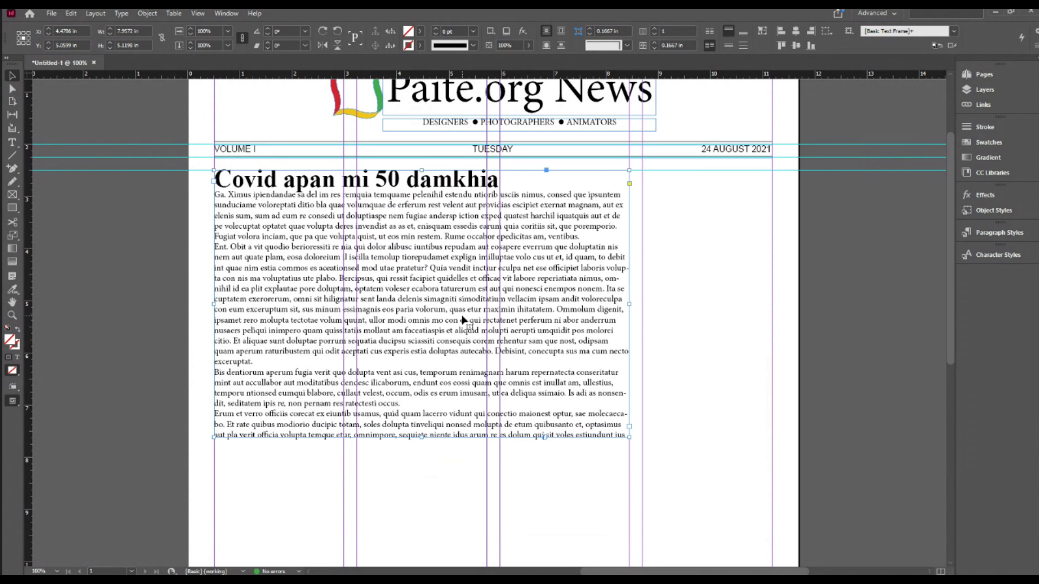
Step: Undo the last frame fitting and fit the article's text frame to its content again from within the body text
key("ctrl+z")
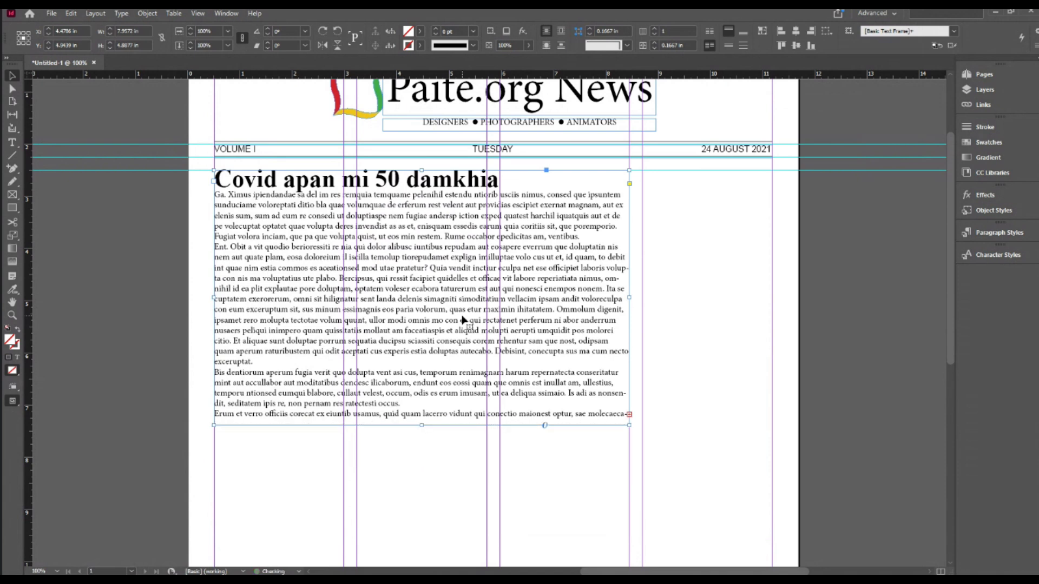
left_click(11, 142)
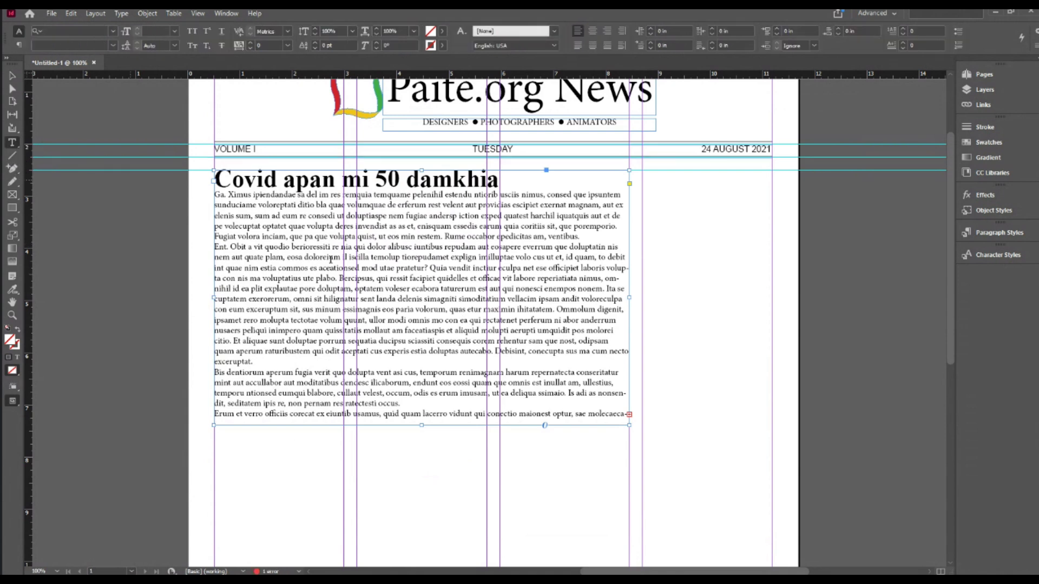
left_click(445, 313)
key("ctrl+alt+c")
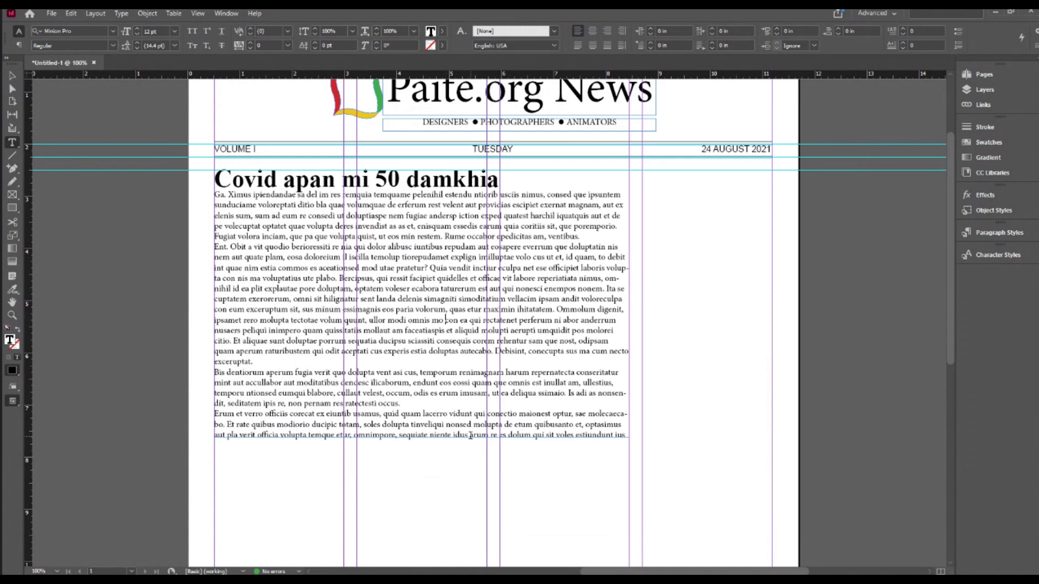
left_click(12, 76)
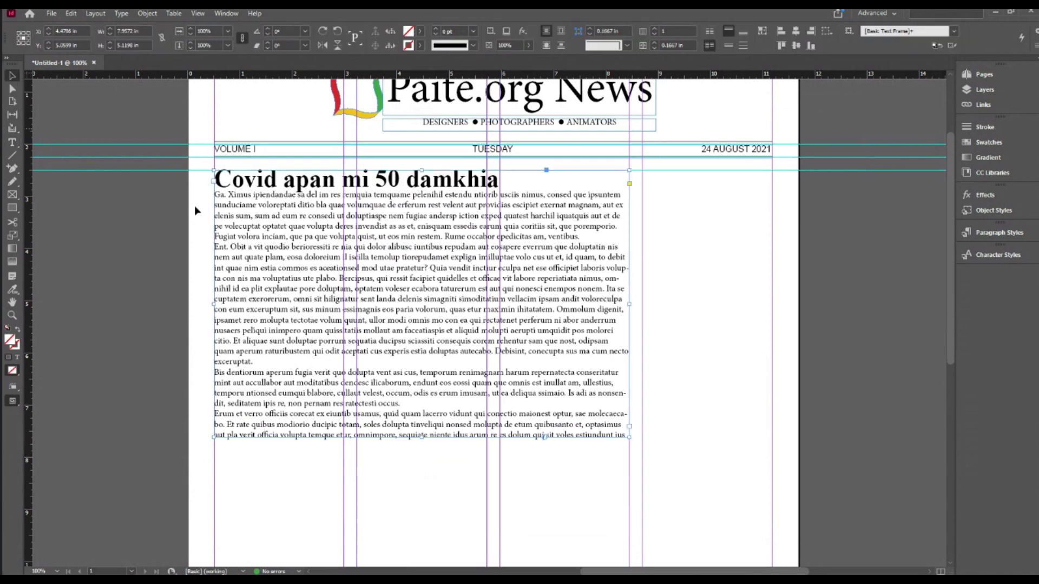
Step: Fit the article's text frame to its content with a temporary blank line below the headline, and remove that line again
left_click(9, 133)
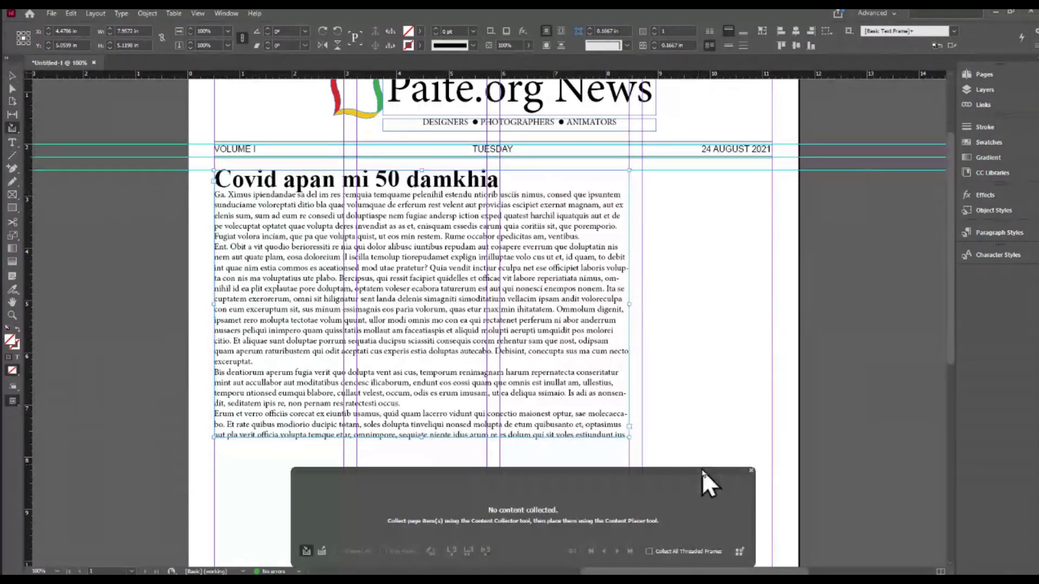
left_click(751, 471)
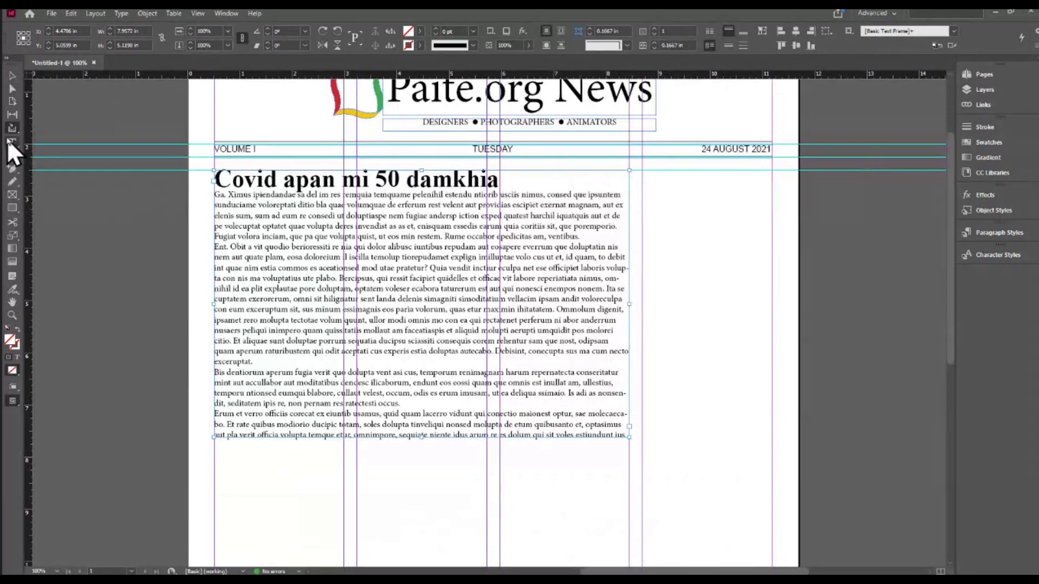
left_click(11, 143)
left_click(216, 194)
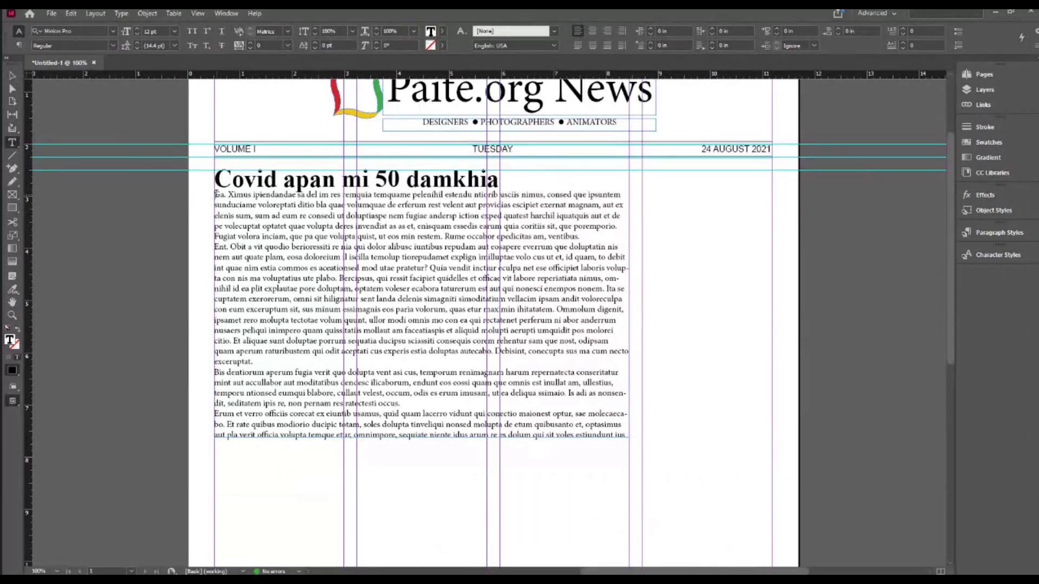
key("Return")
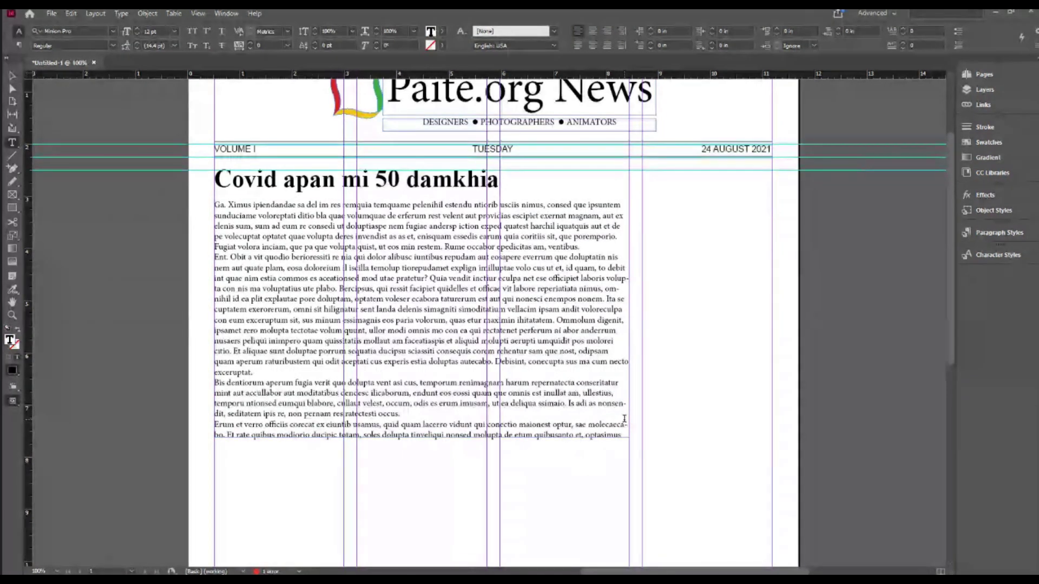
key("ctrl+alt+c")
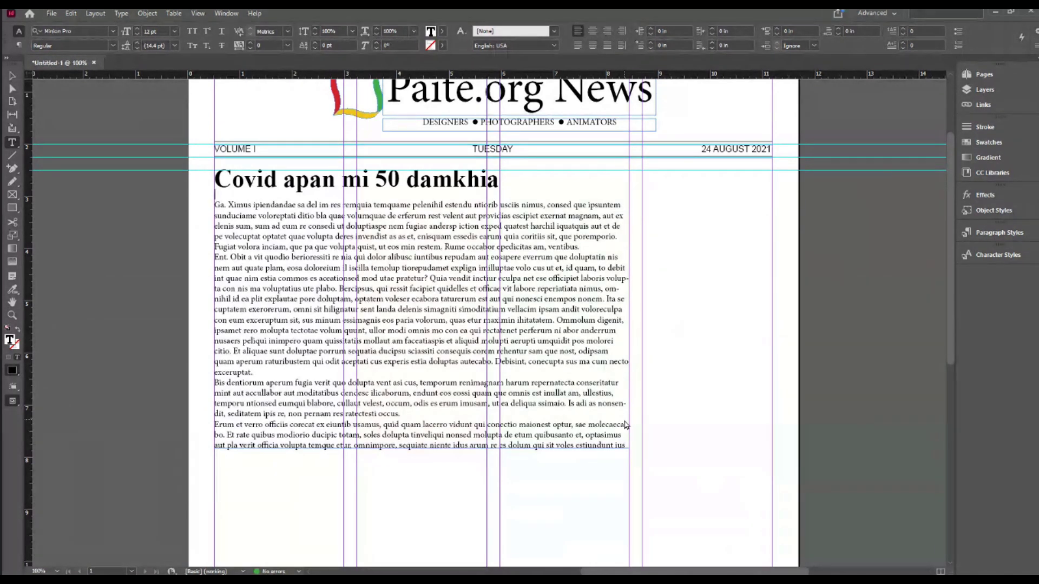
key("BackSpace")
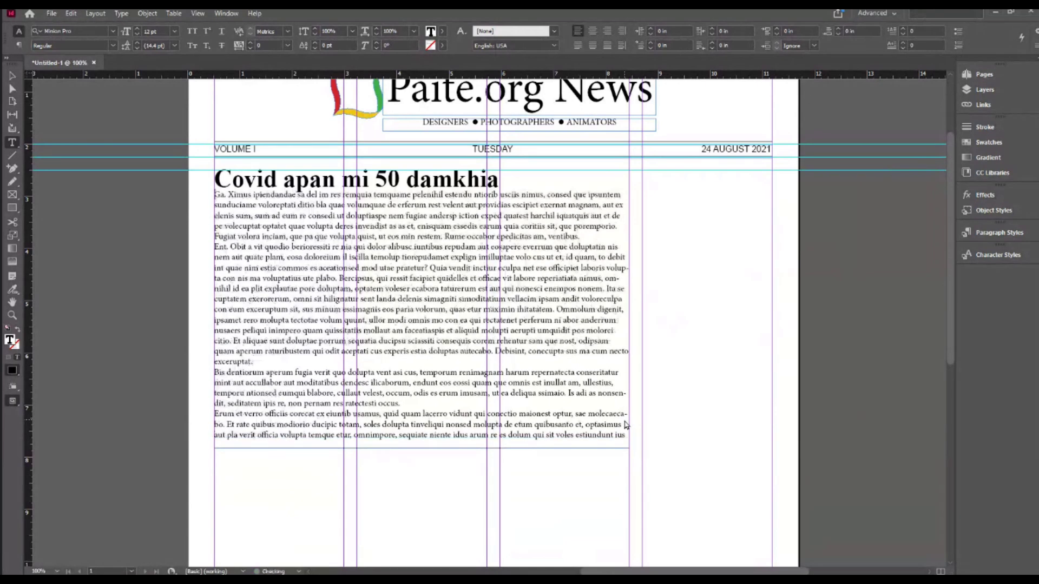
Step: Centre-align the headline "Covid apan mi 50 damkhia" and deselect it
key("shift+Down")
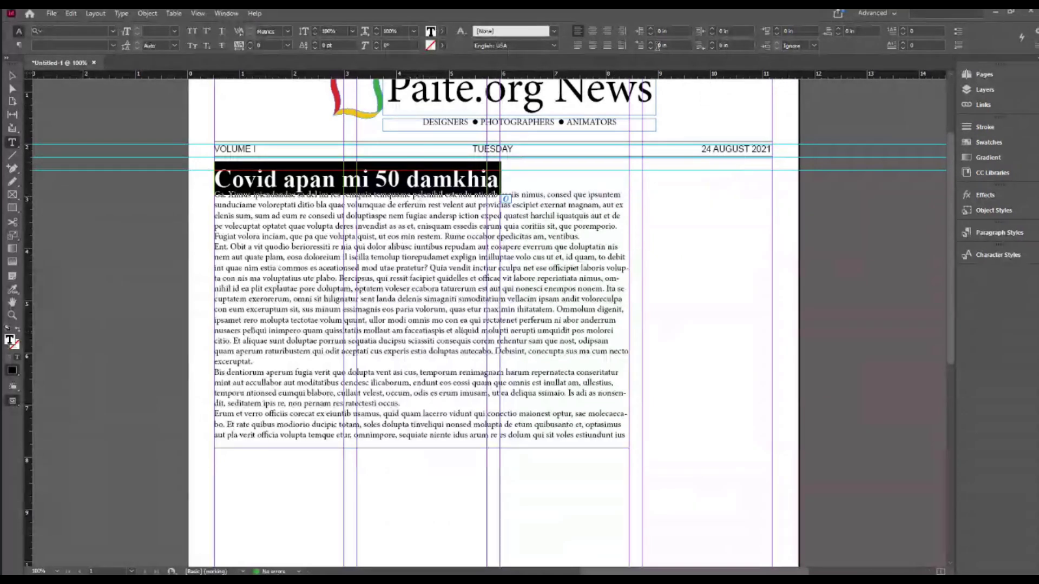
left_click(593, 31)
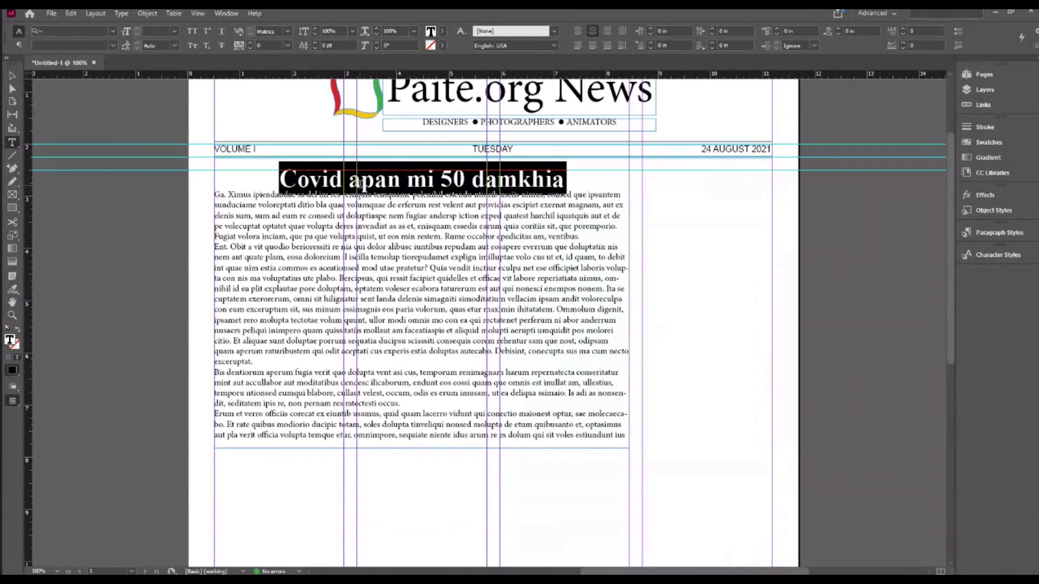
left_click(267, 176)
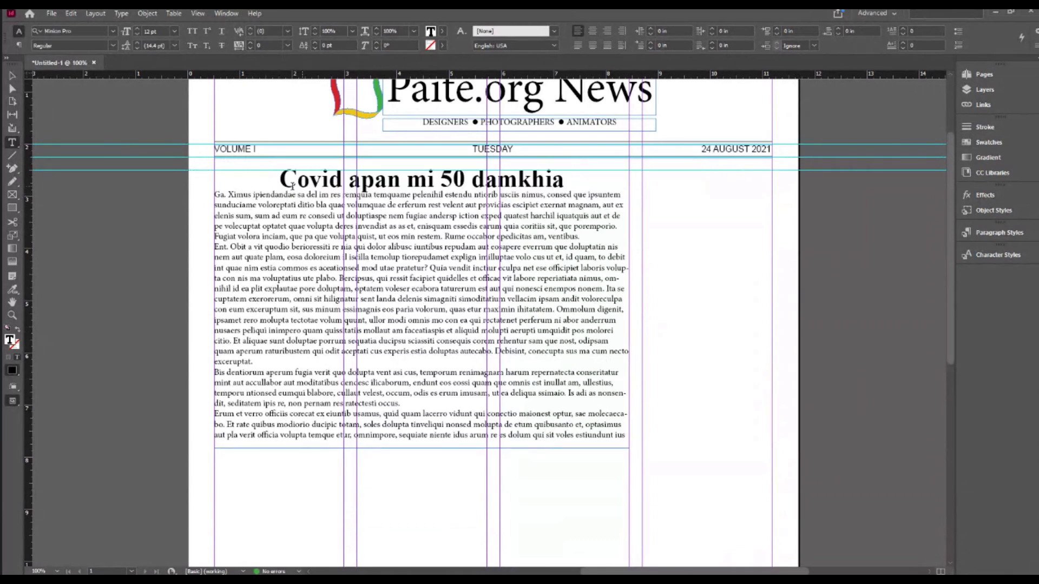
Step: Try a space after of 0.1 in and 0.2 in on the headline paragraph, and undo both changes
triple_click(268, 176)
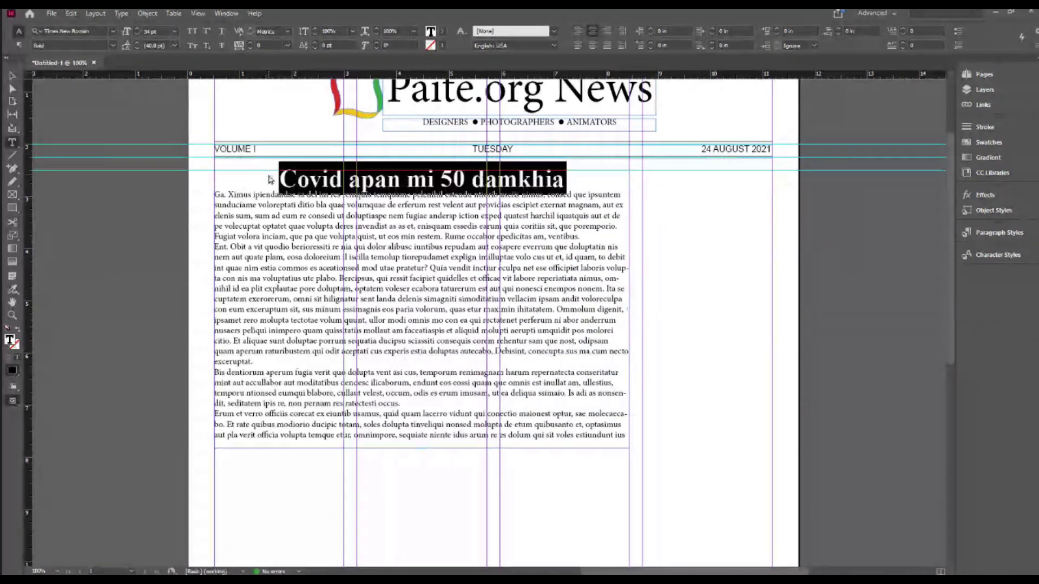
left_click(20, 46)
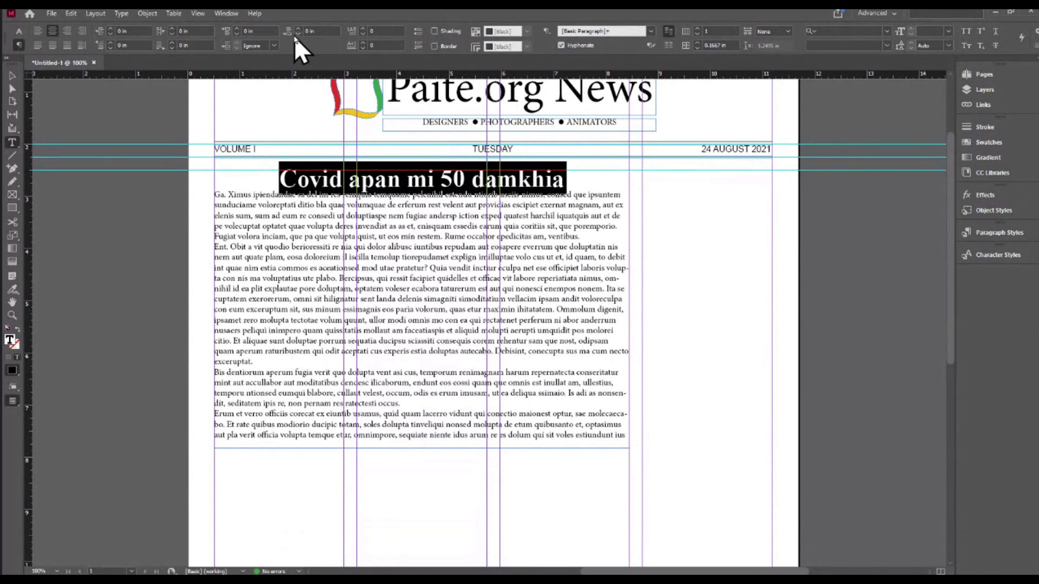
left_click(322, 31)
type("0.1")
key("Return")
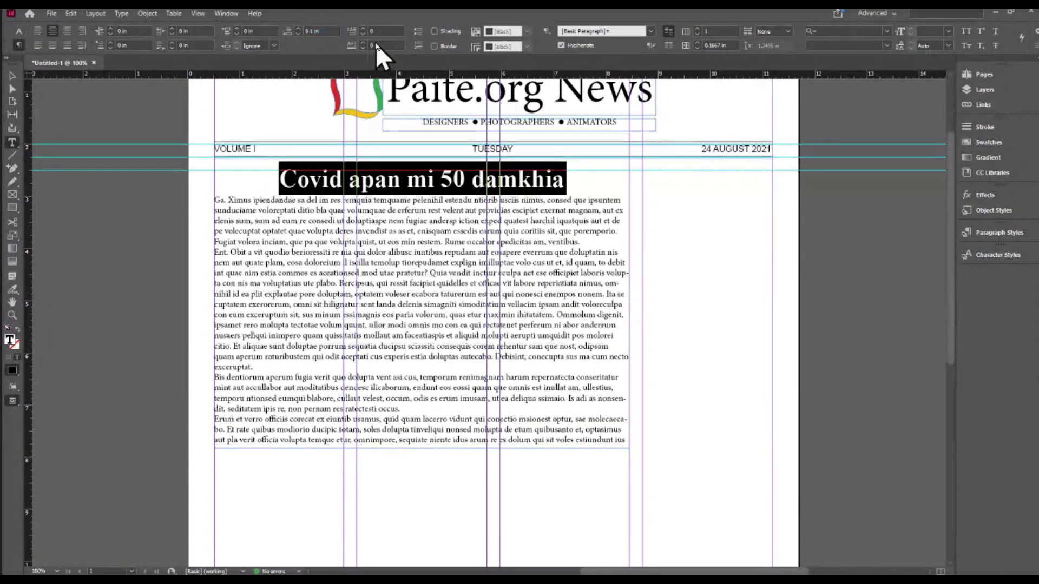
left_click(321, 30)
type(".2")
key("Return")
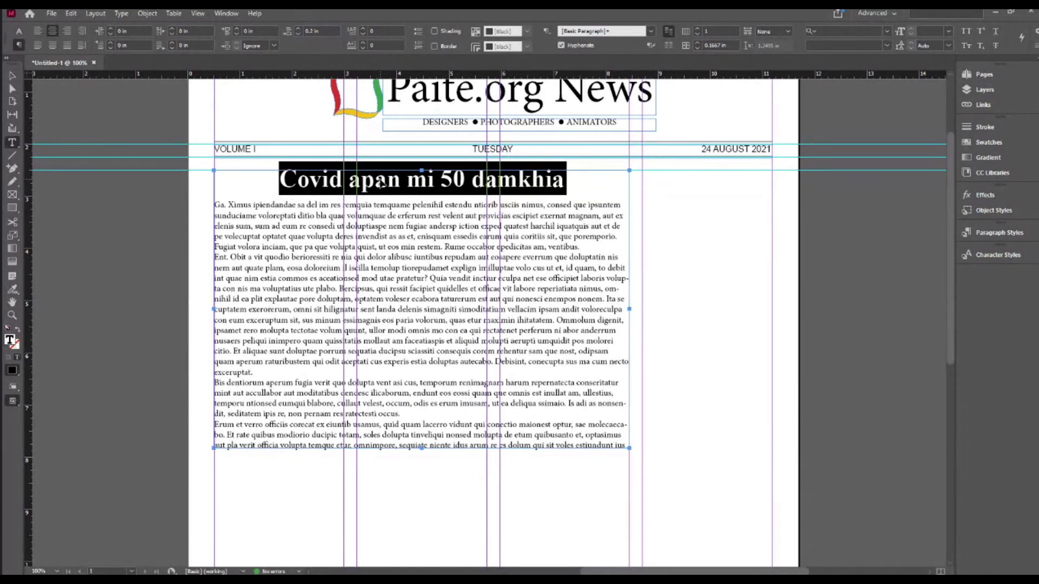
key("ctrl+z")
key("ctrl+z")
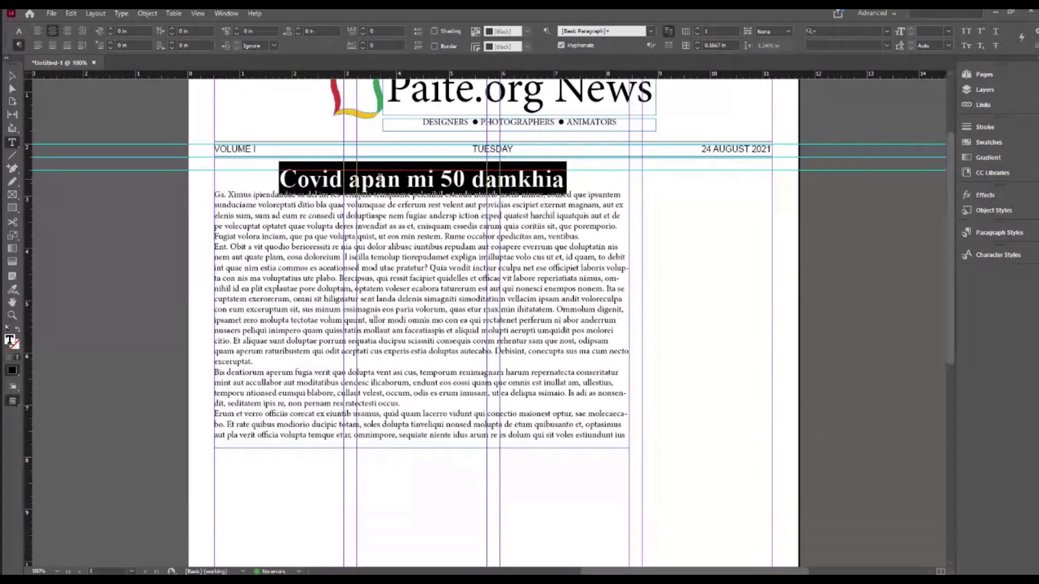
Step: Try a space before of 0.125 in on the first body paragraph and set it back to 0 in
left_click(249, 198)
double_click(249, 198)
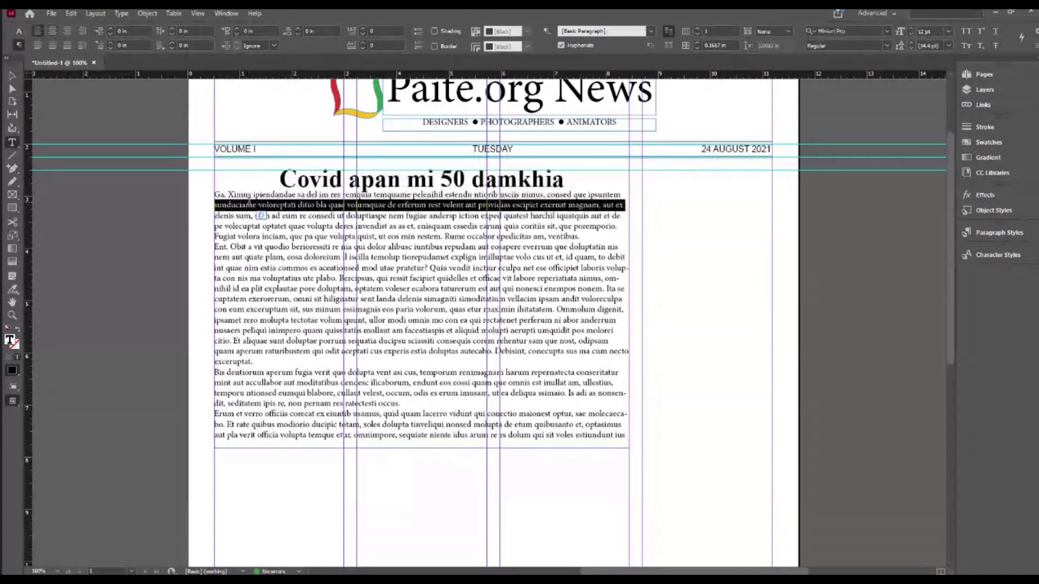
left_click(248, 198)
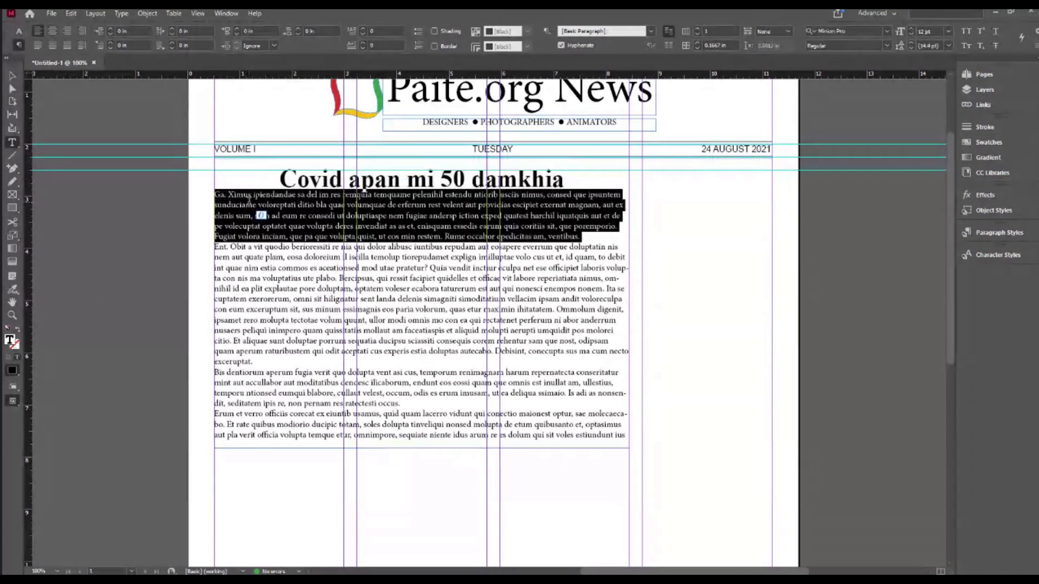
left_click(237, 29)
left_click(237, 28)
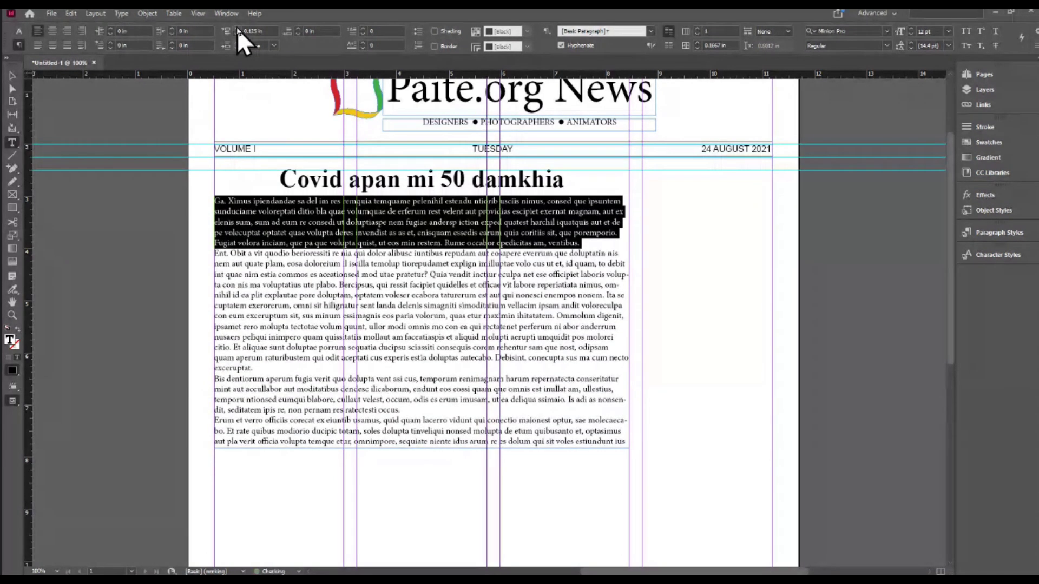
left_click(238, 34)
left_click(238, 34)
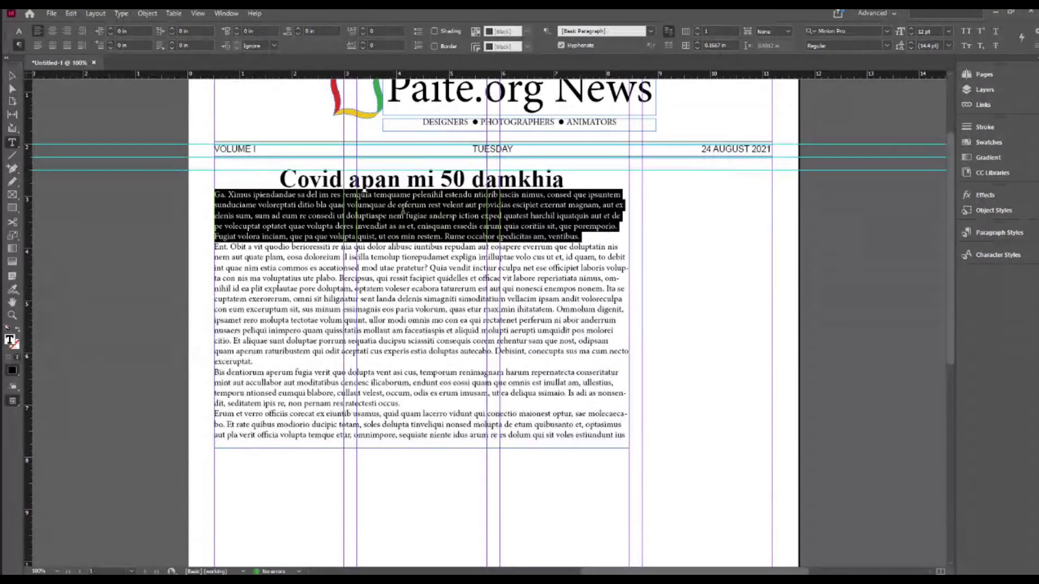
Step: Set the headline paragraph's space after to 0.2 in
left_click(413, 194)
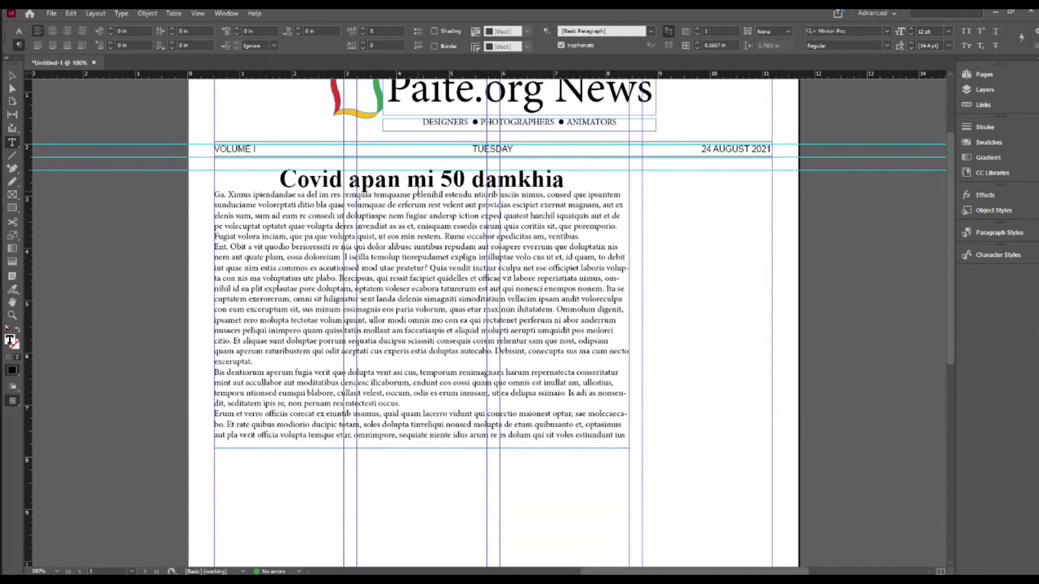
triple_click(403, 205)
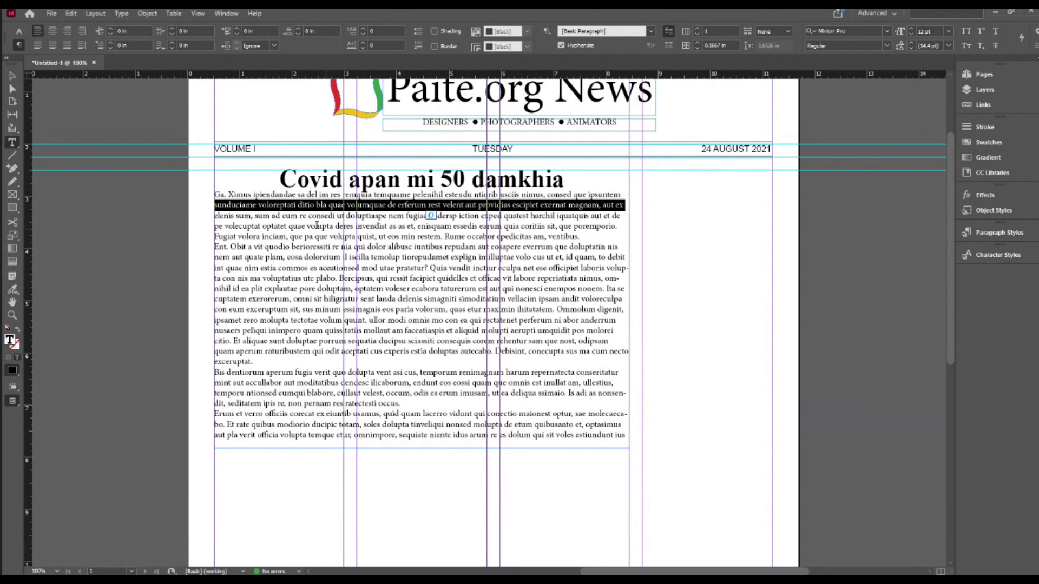
left_click(361, 179)
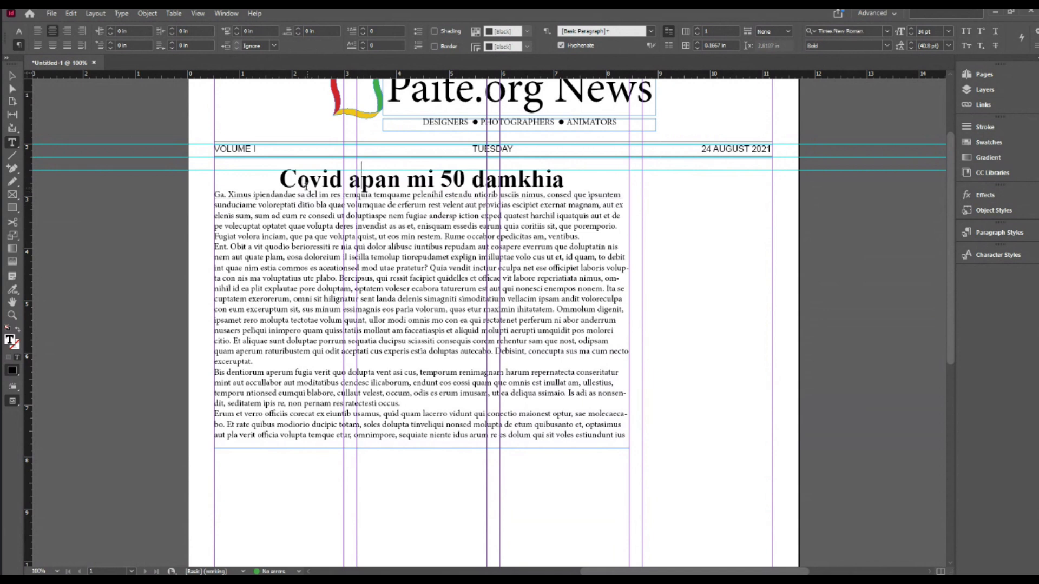
left_click_drag(281, 181, 613, 167)
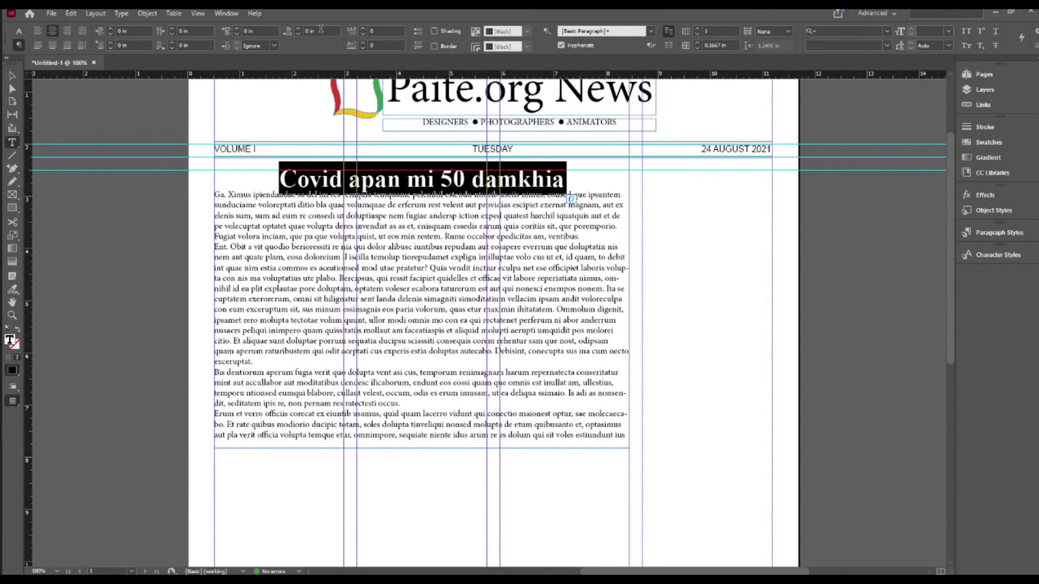
left_click(320, 30)
type("0.2")
key("Return")
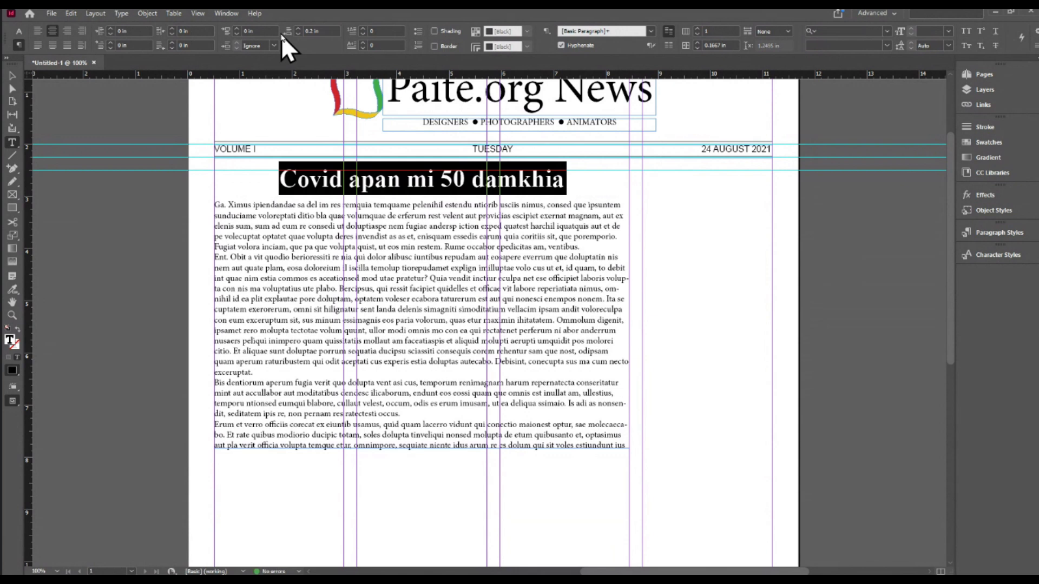
Step: Check the spacing below the headline in preview mode without guides or frame edges, and return to the normal view
triple_click(445, 247)
left_click(445, 248)
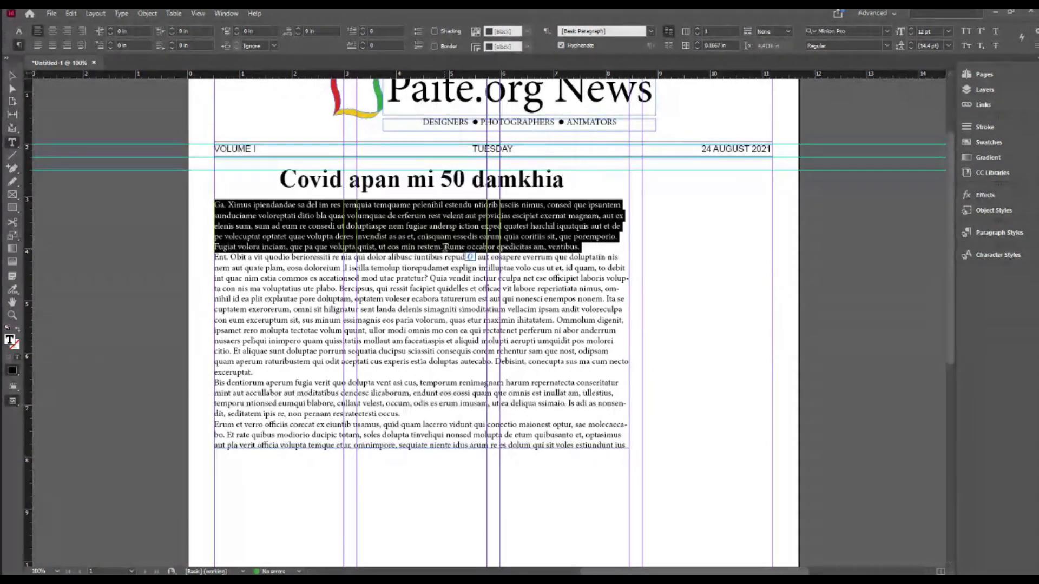
left_click(14, 75)
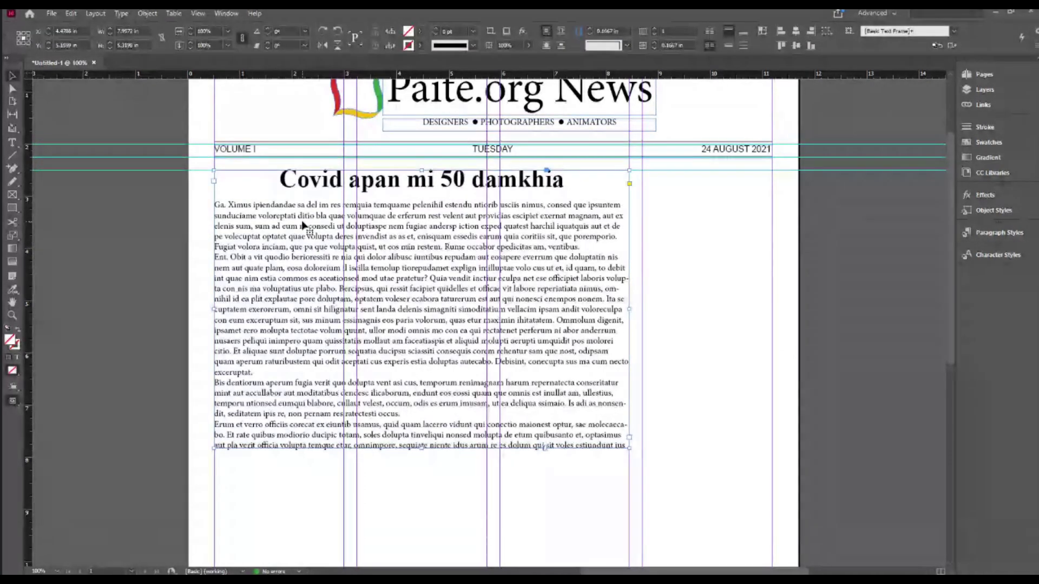
key("w")
left_click(150, 241)
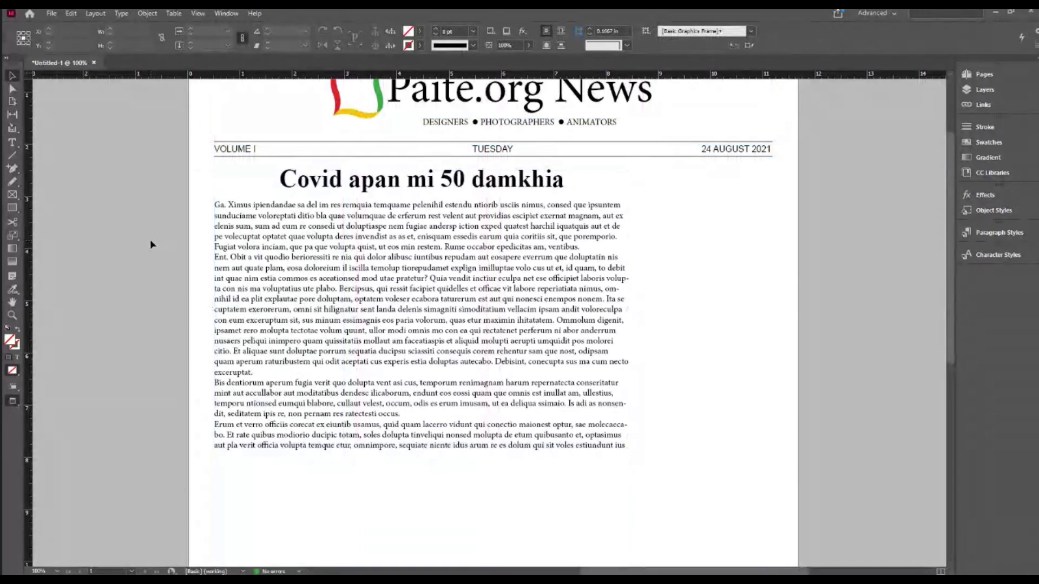
key("w")
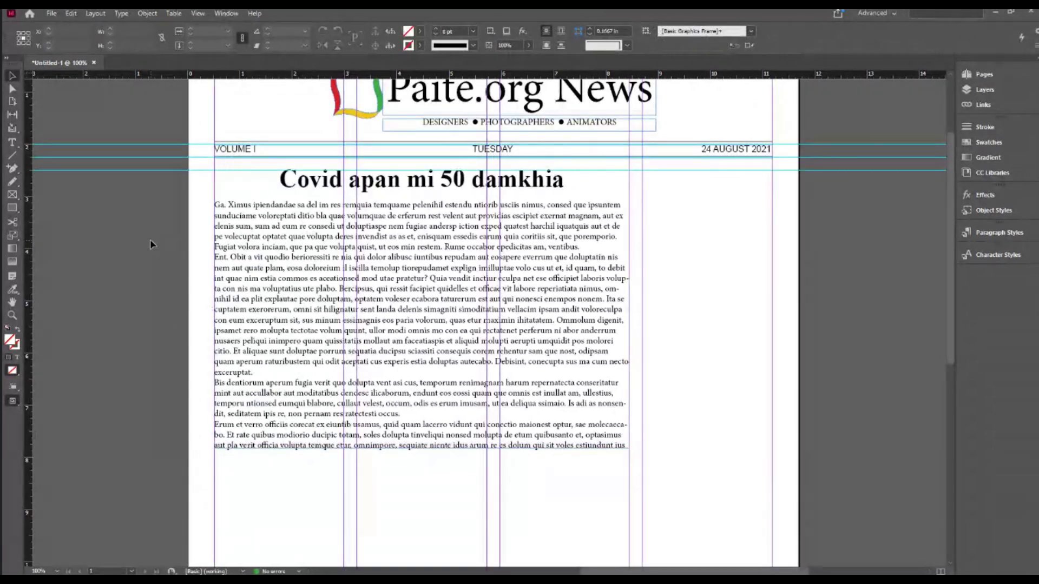
Step: Justify all body paragraphs below the headline with the last line aligned left
left_click(12, 142)
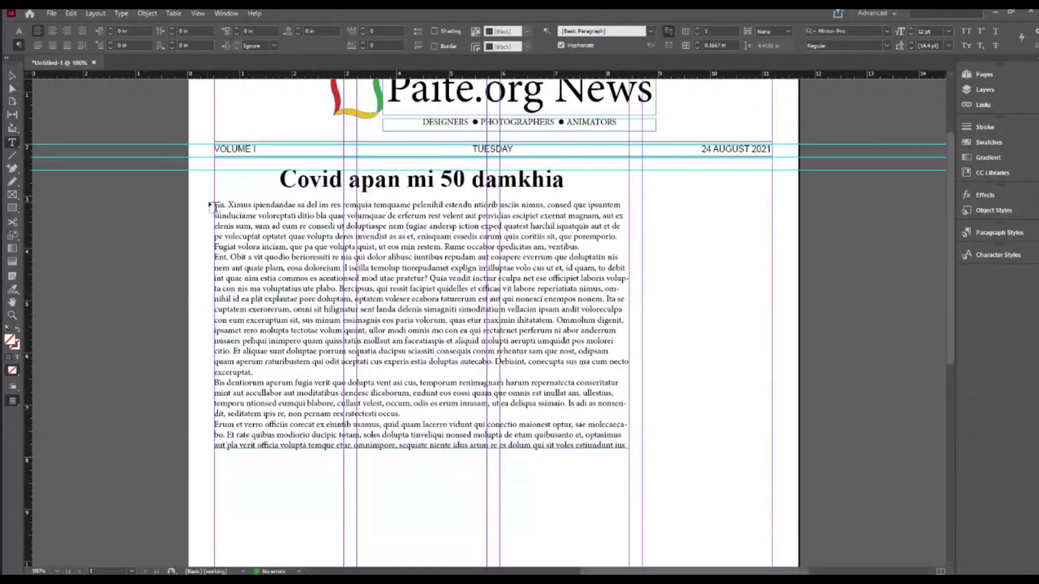
left_click_drag(216, 202, 532, 394)
left_click(540, 327)
key("Escape")
key("ctrl+shift+a")
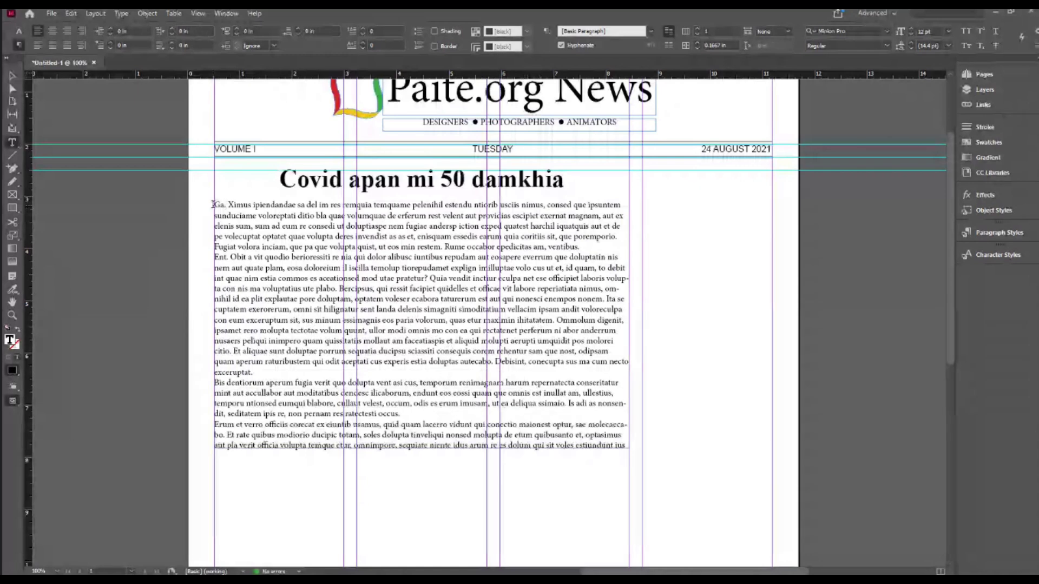
left_click_drag(212, 205, 644, 457)
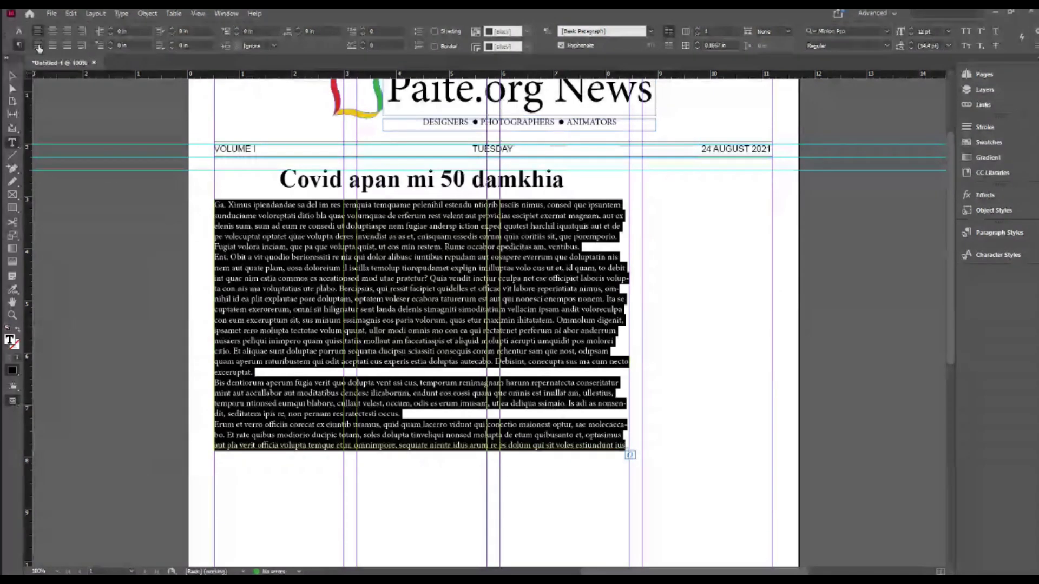
left_click(38, 48)
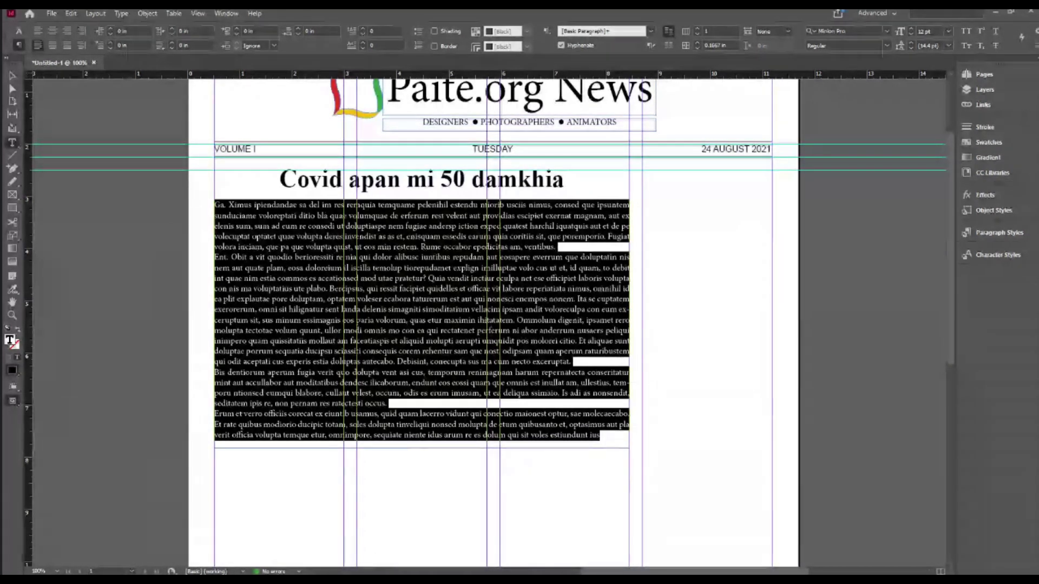
Step: Switch to Notepad, add the line "ctrl+shift+J" below "ctrl+alt+C", and return to the InDesign layout
key("alt+Tab")
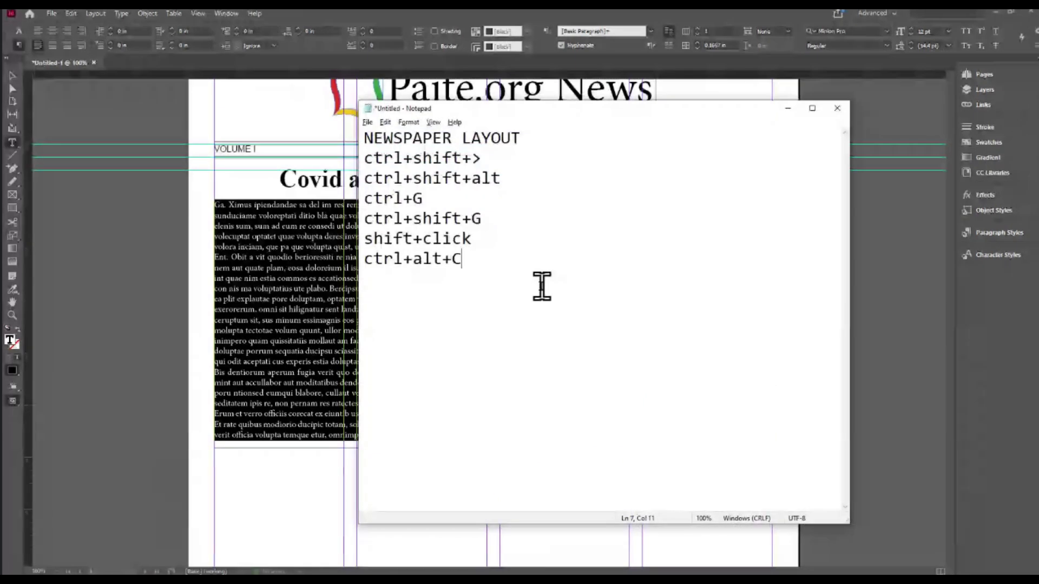
key("Return")
type("ctrl")
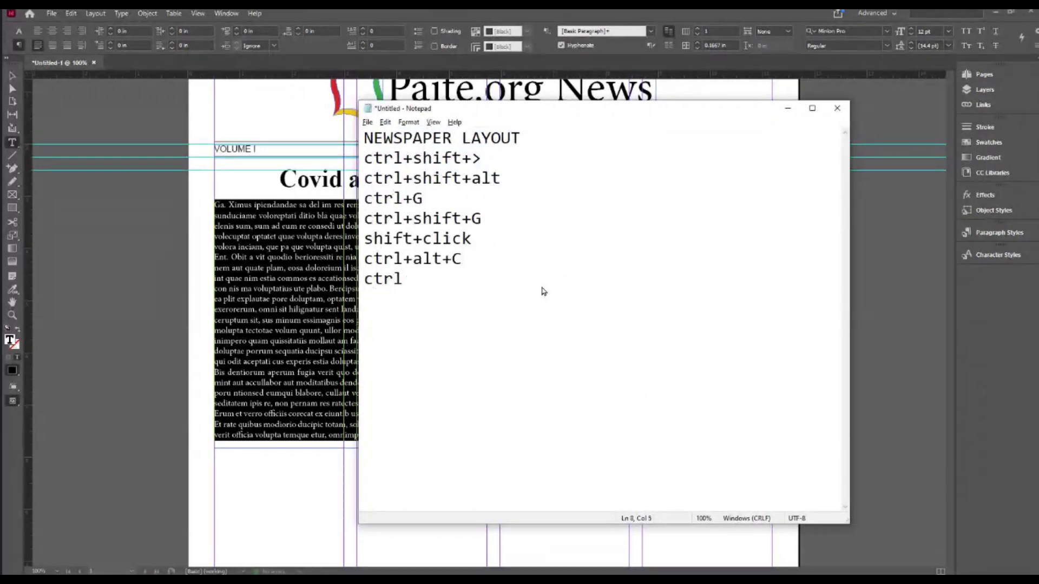
type("+shift+K")
key("BackSpace")
type("J")
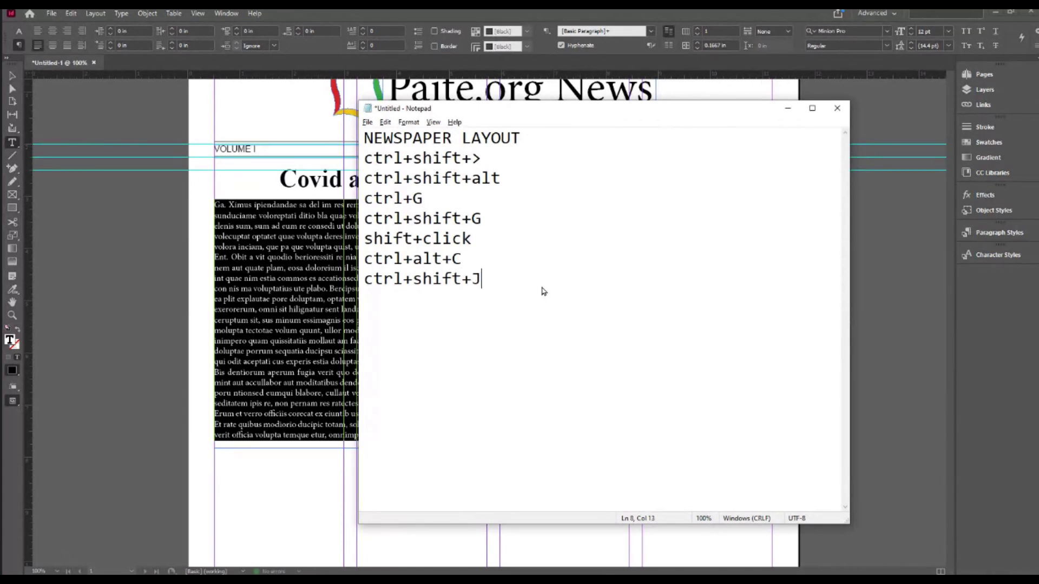
key("alt+Tab")
Step: Open the Span Columns settings for all body paragraphs below the headline and set the paragraph layout to Split Column with preview on
left_click(310, 267)
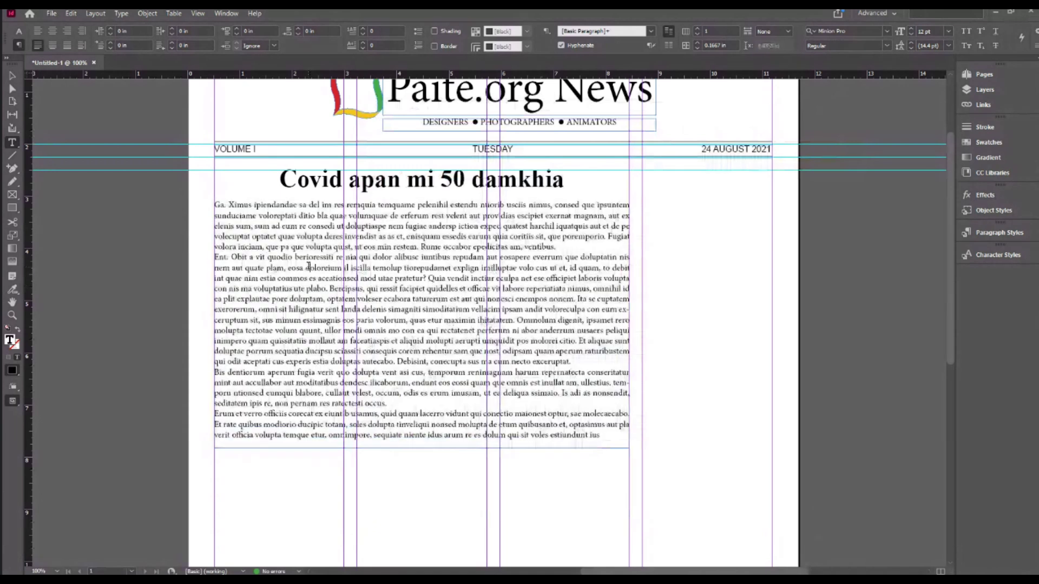
left_click_drag(215, 205, 613, 446)
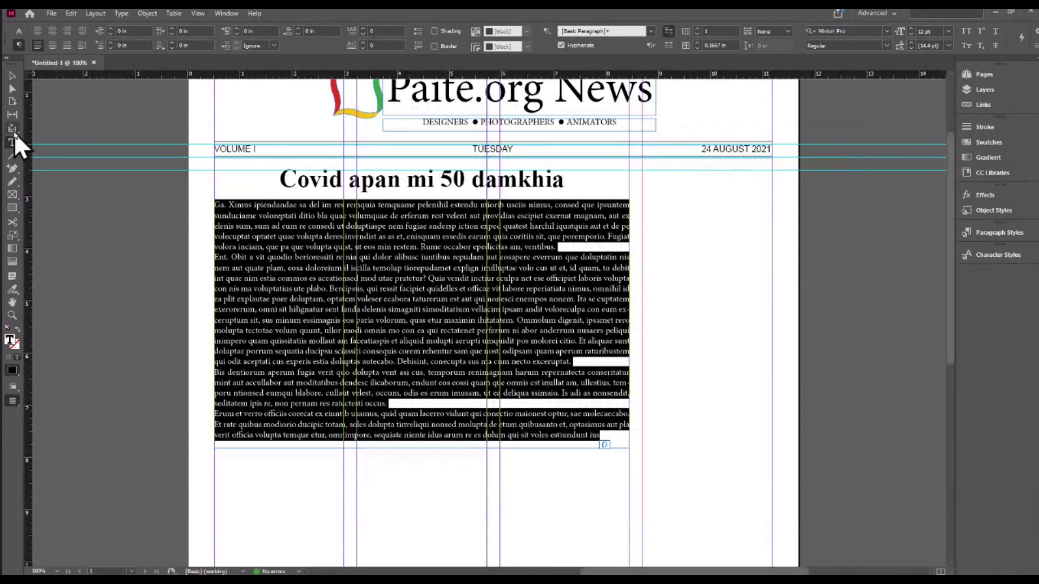
left_click(14, 74)
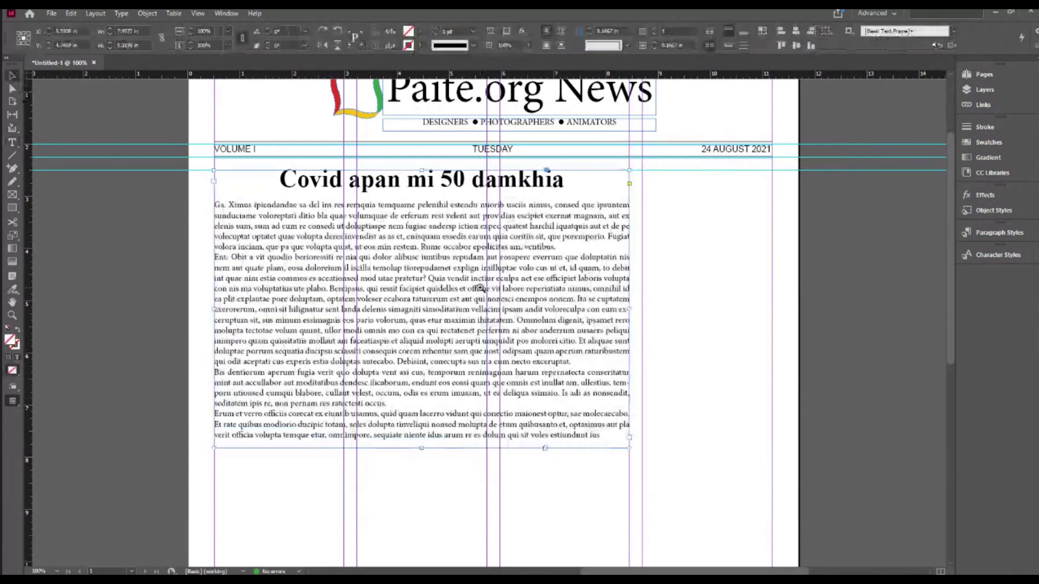
left_click(480, 288)
left_click(10, 144)
left_click_drag(157, 218, 714, 524)
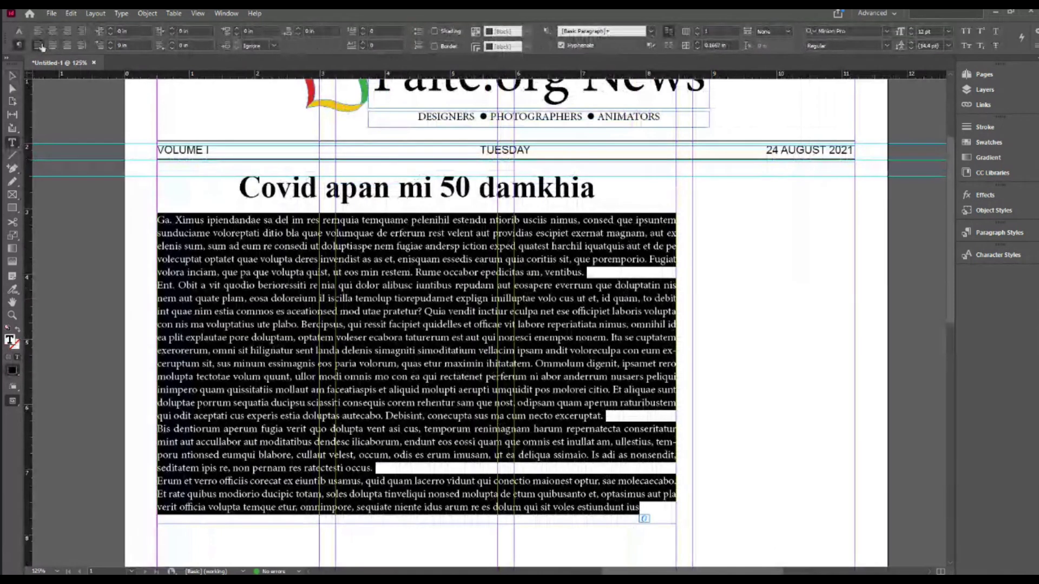
left_click(39, 46)
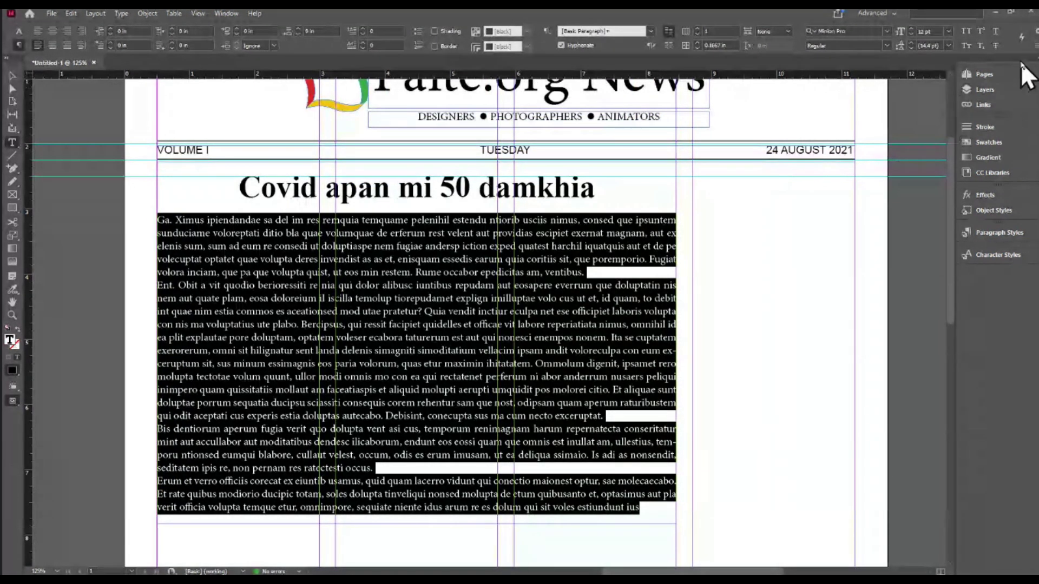
left_click(1035, 45)
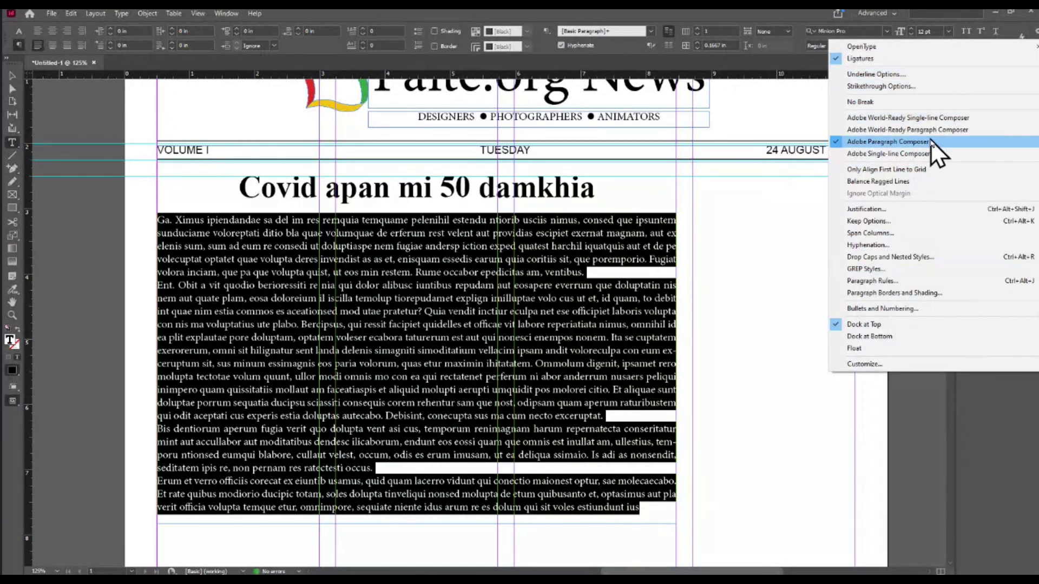
left_click(883, 234)
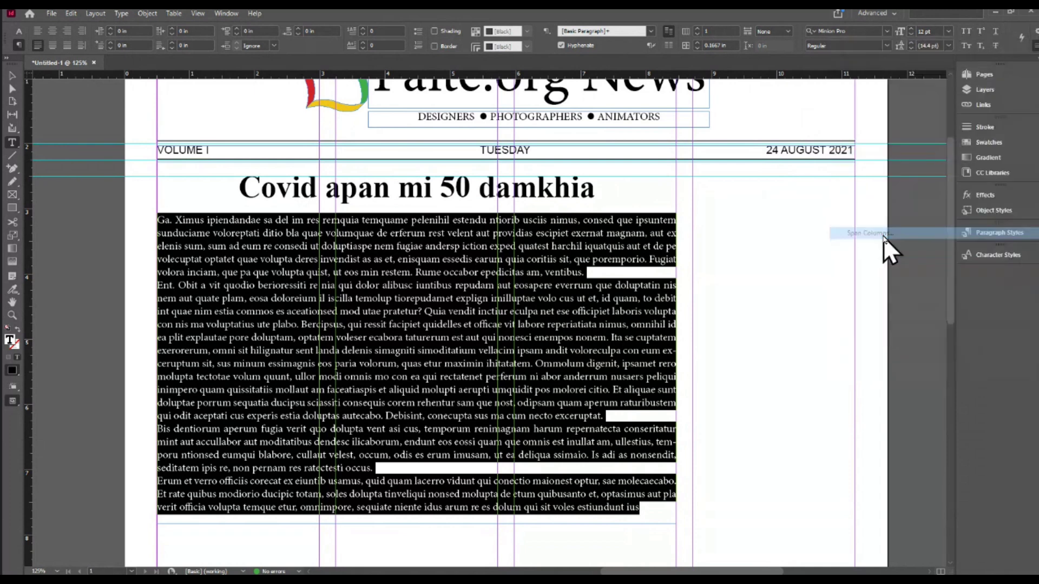
left_click_drag(574, 236, 650, 167)
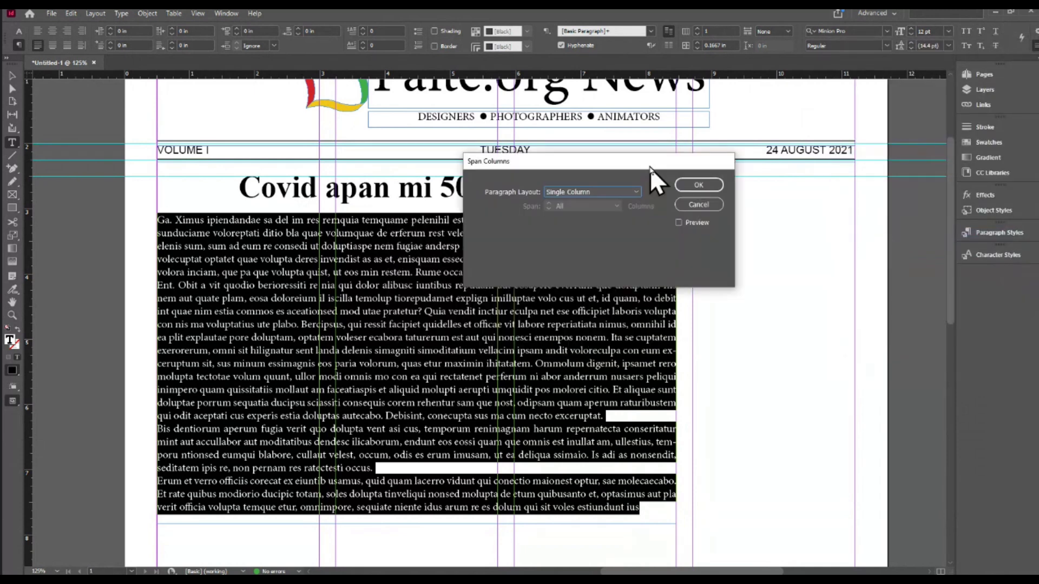
left_click_drag(650, 167, 664, 110)
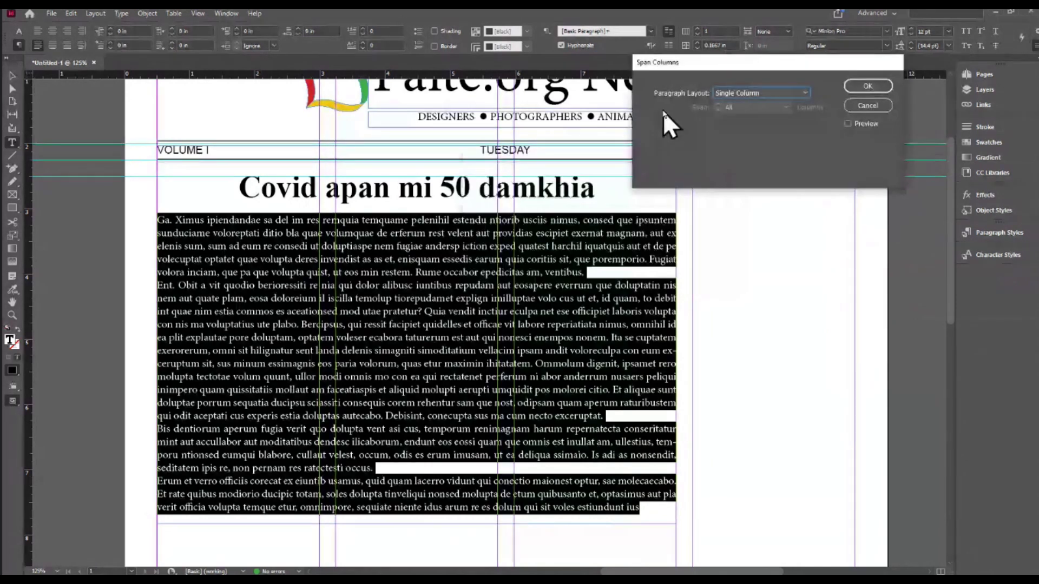
left_click(795, 92)
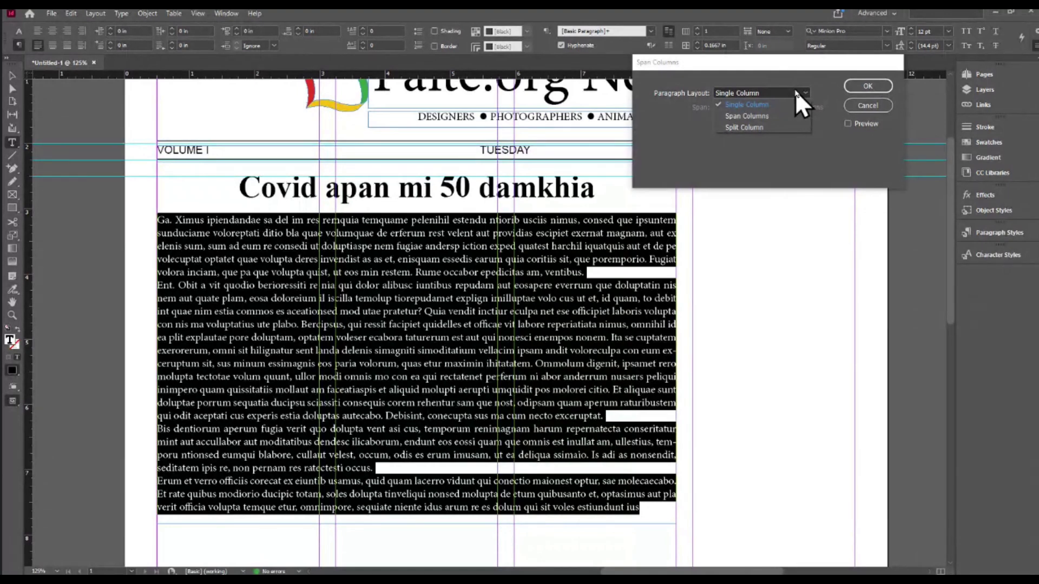
left_click(759, 127)
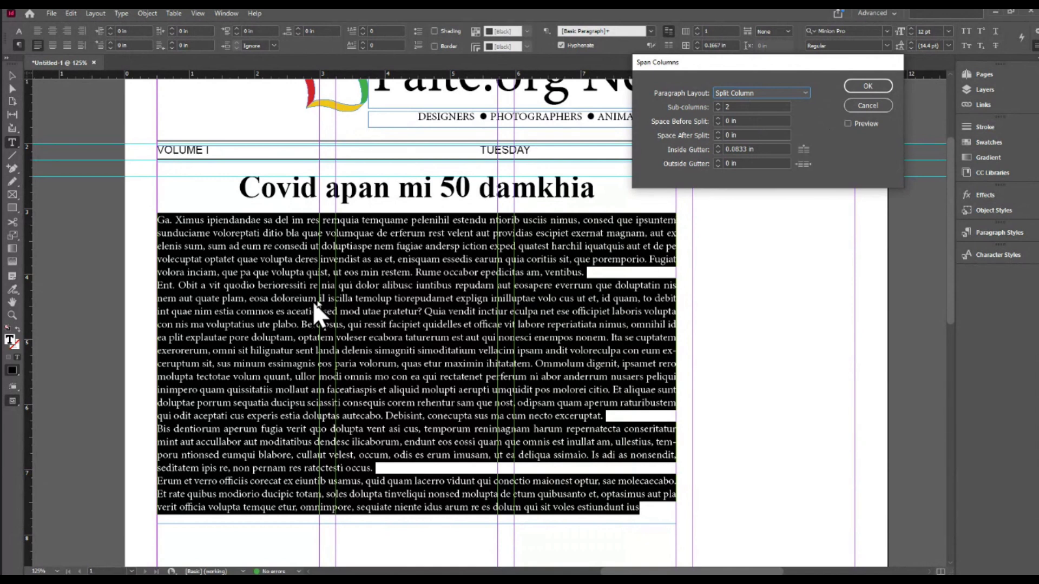
left_click(847, 124)
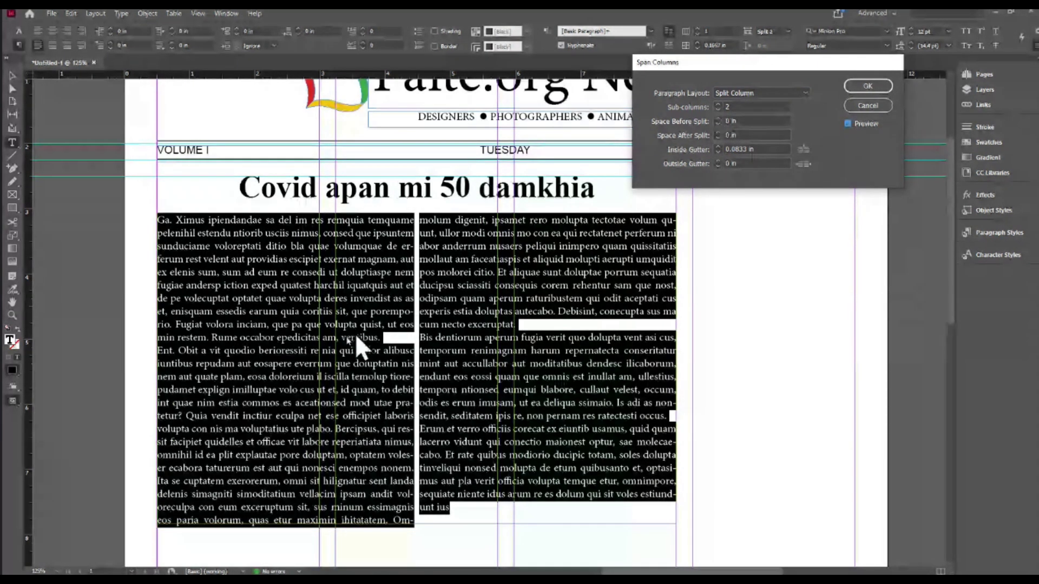
Step: Try sub-column counts up to 7 for the split body text and settle on 3 sub-columns
left_click(718, 105)
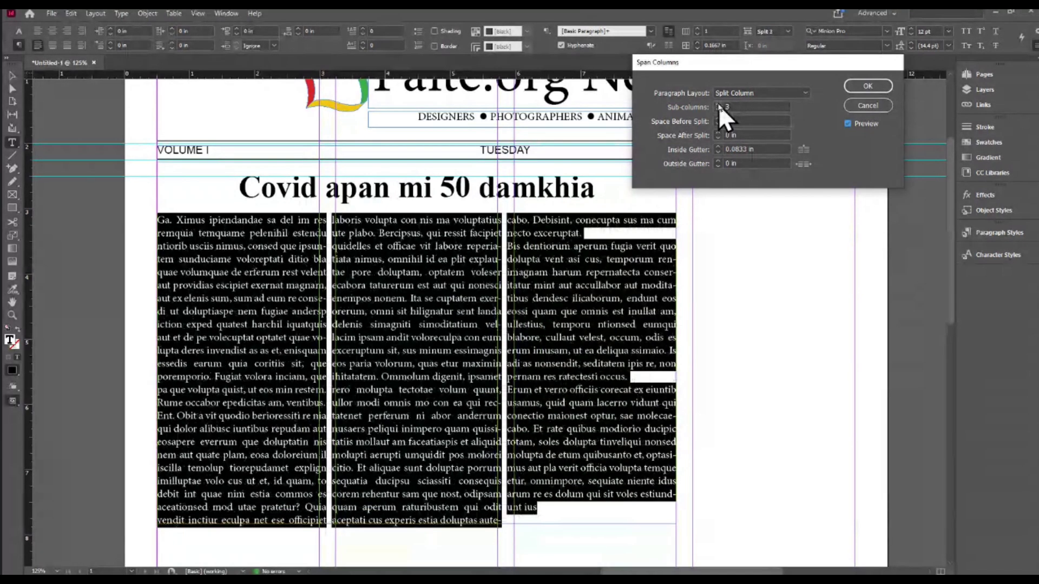
left_click(719, 104)
left_click(719, 105)
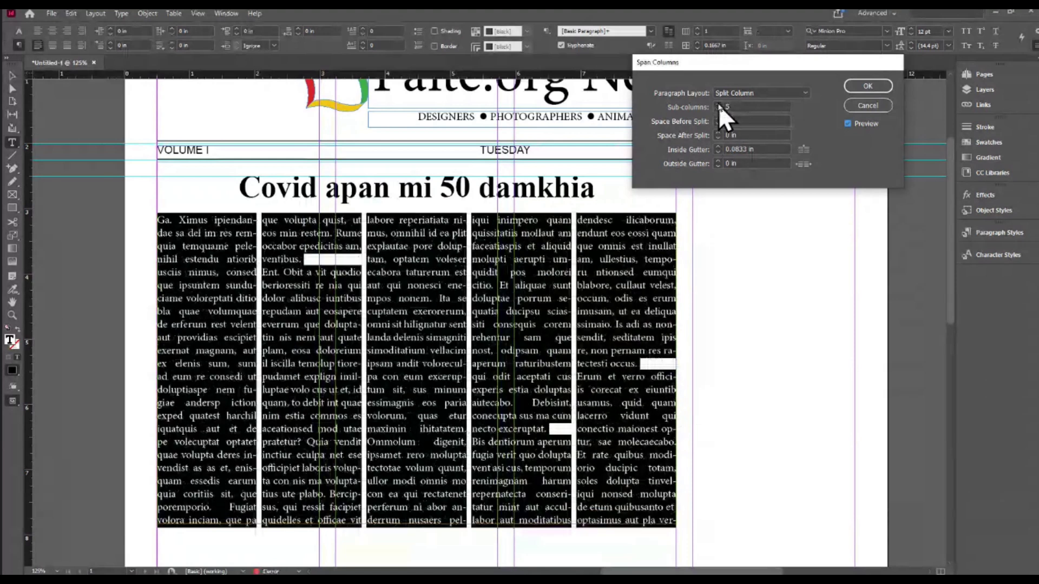
left_click(719, 104)
left_click(718, 104)
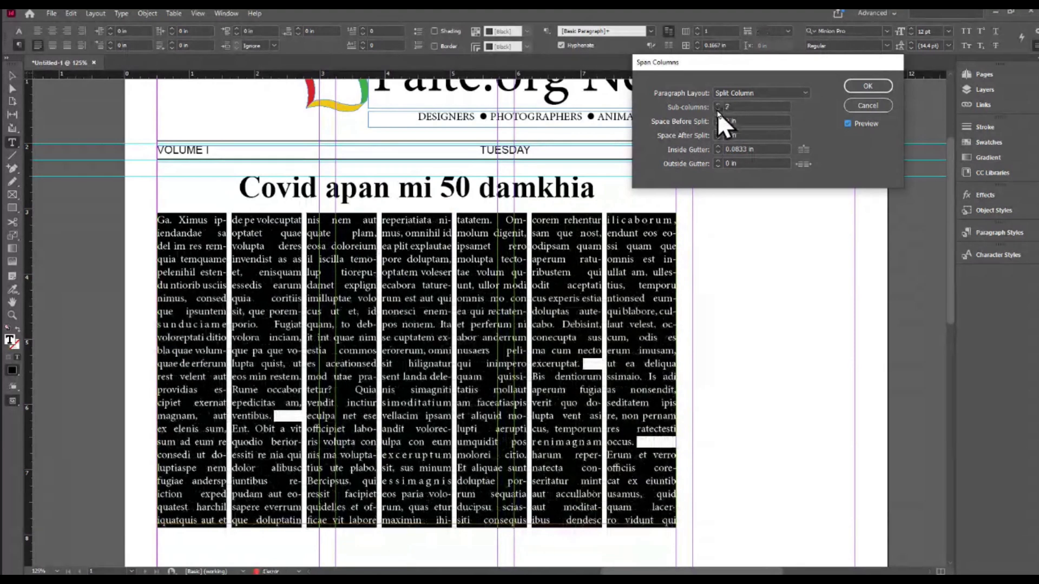
left_click(718, 109)
left_click(717, 110)
left_click(717, 110)
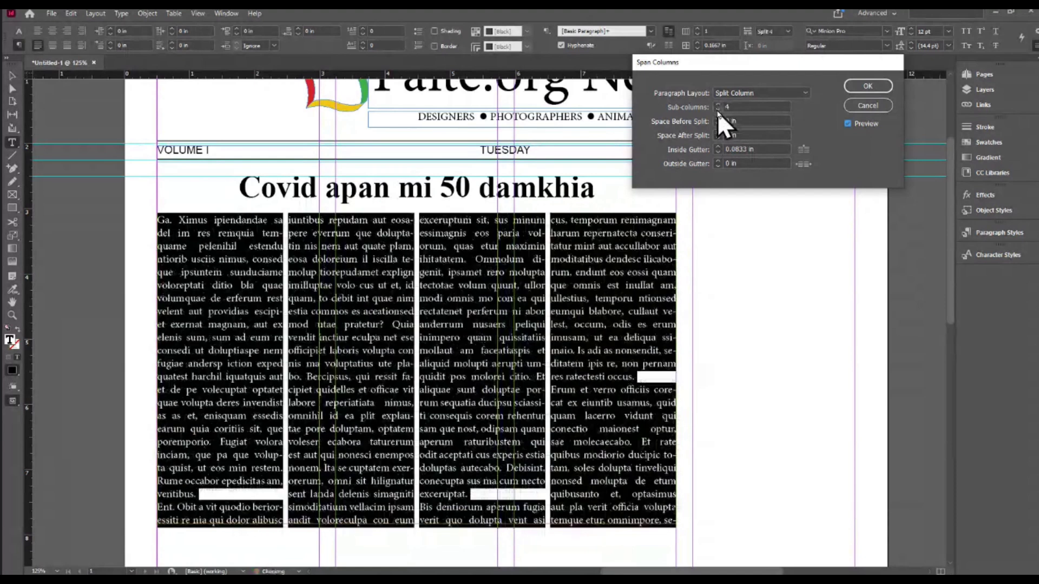
left_click(718, 110)
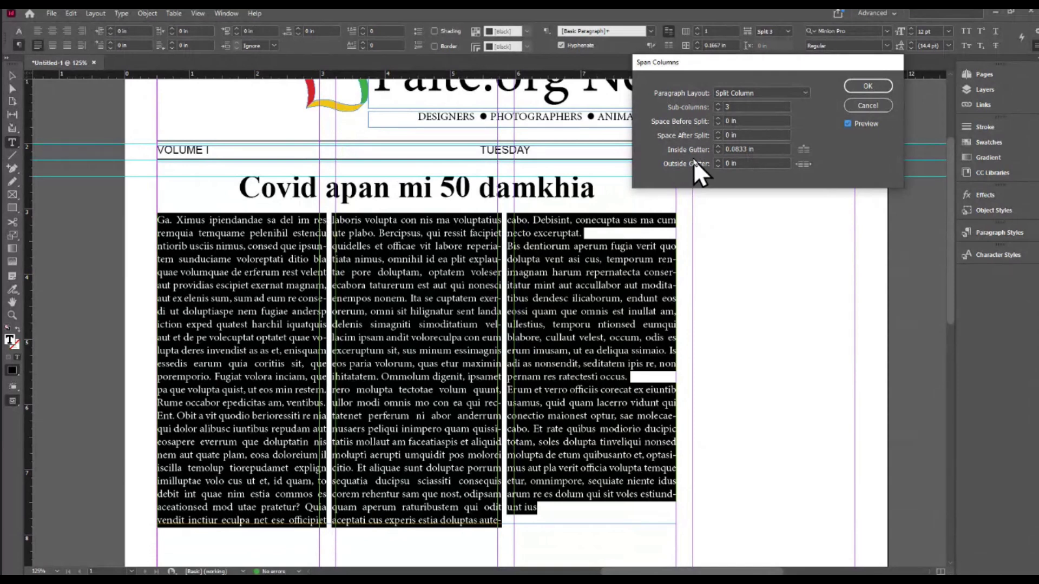
Step: Set the inside gutter of the split columns to 0.25 in and apply the column settings
left_click_drag(766, 150, 689, 158)
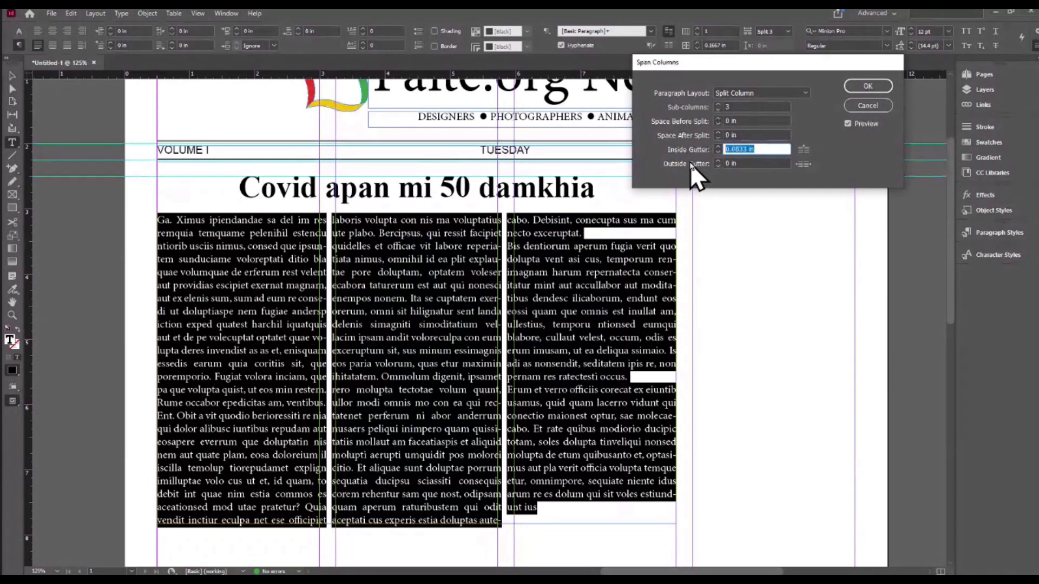
type("0.25")
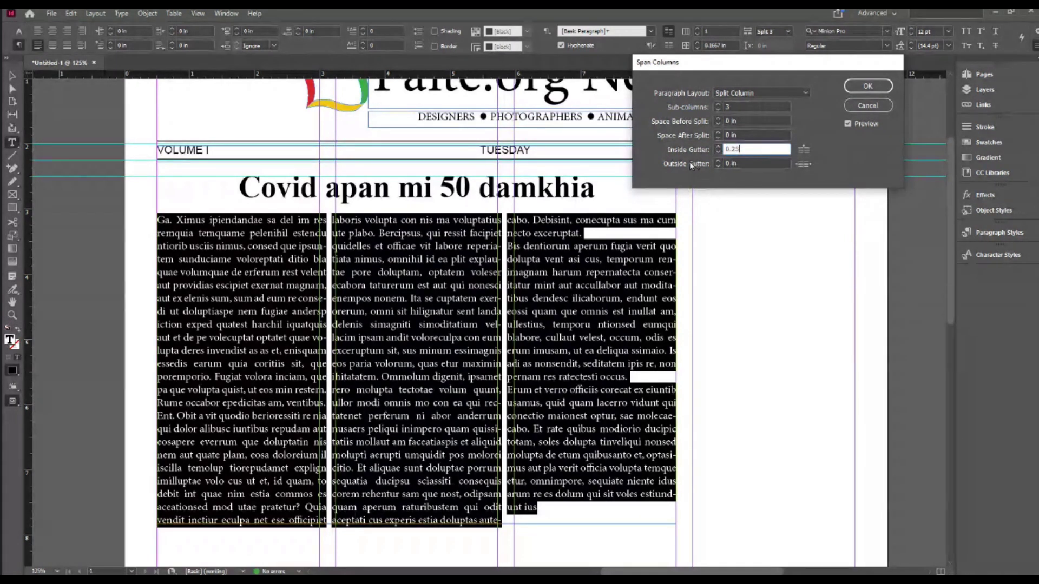
key("Tab")
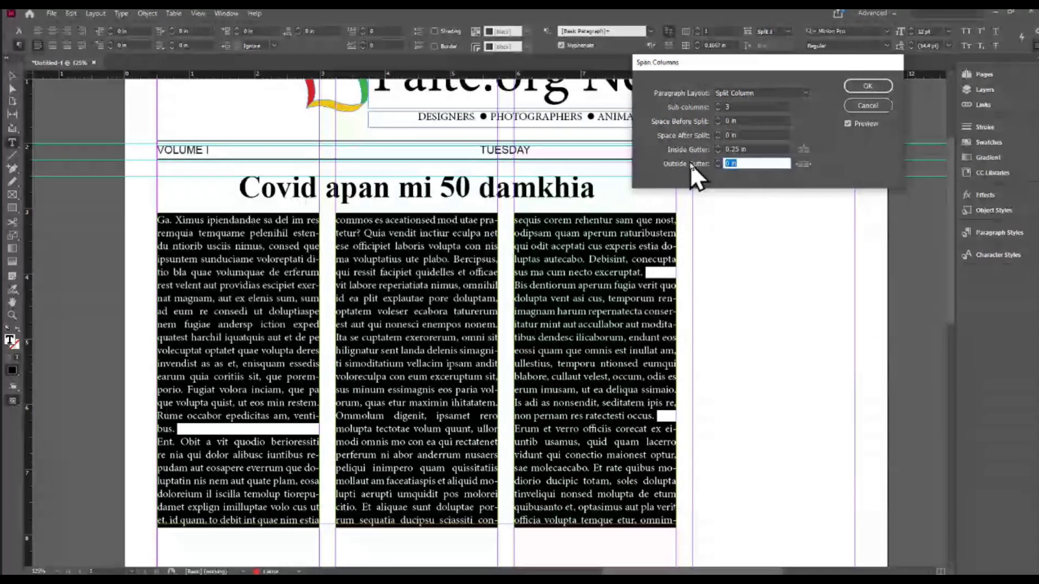
left_click(867, 87)
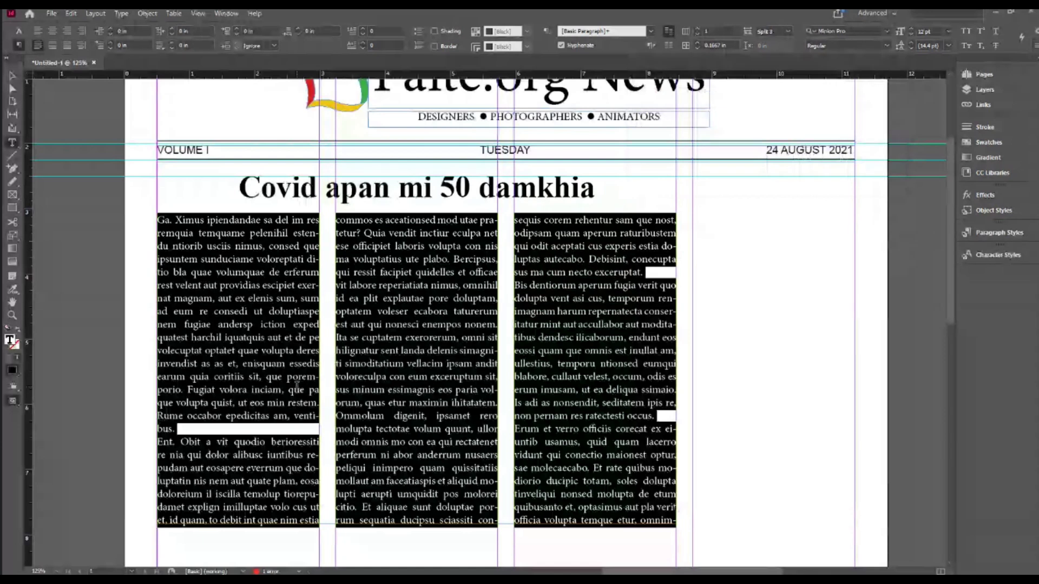
Step: Select the first body paragraph of the lead article
scroll(296, 385, "down", 1)
left_click(252, 335)
triple_click(253, 335)
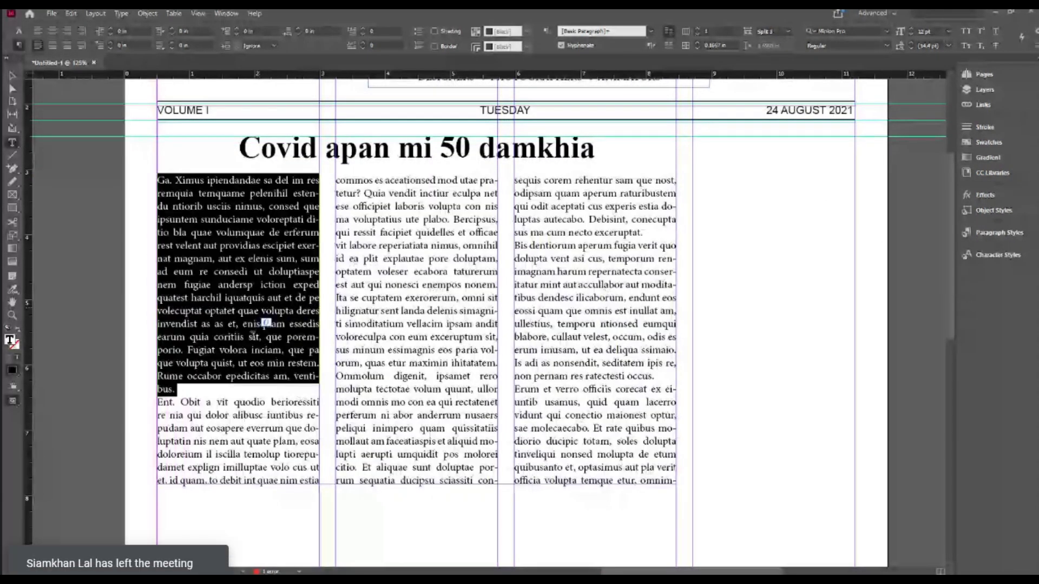
Step: Place the text cursor at the start of the article body and select the entire first body paragraph
triple_click(241, 441)
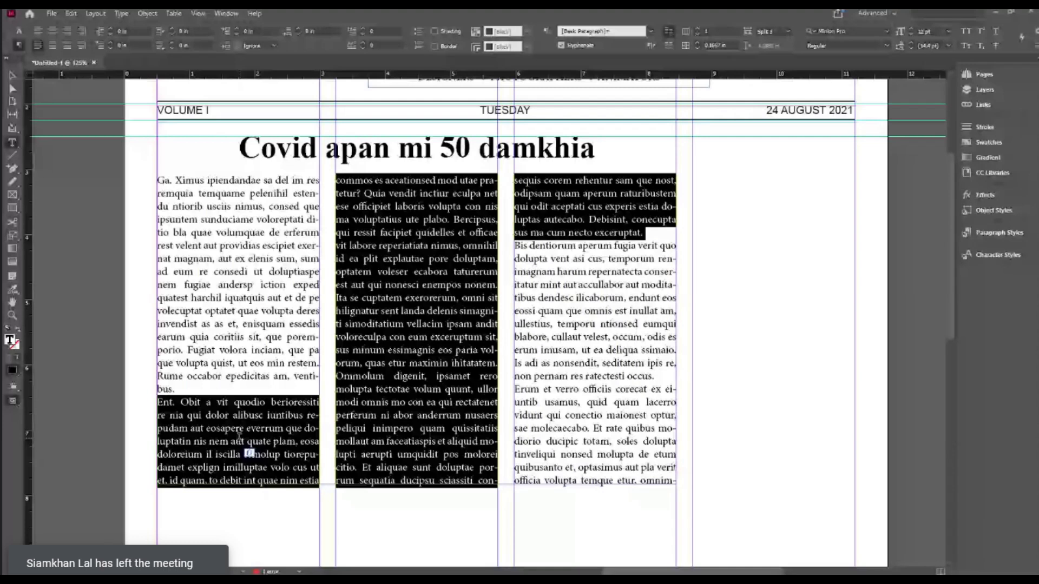
left_click(168, 391)
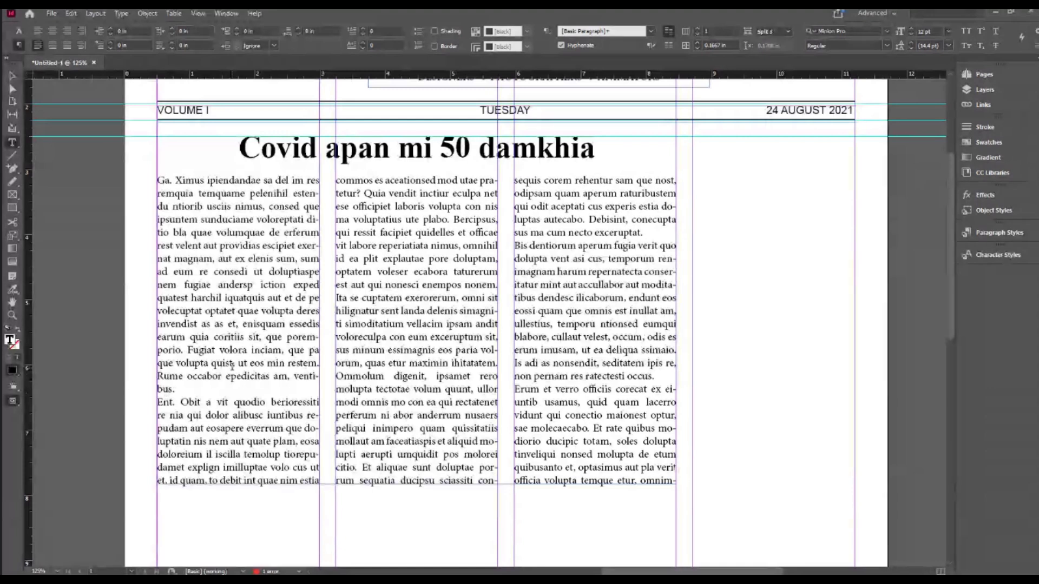
left_click(155, 177)
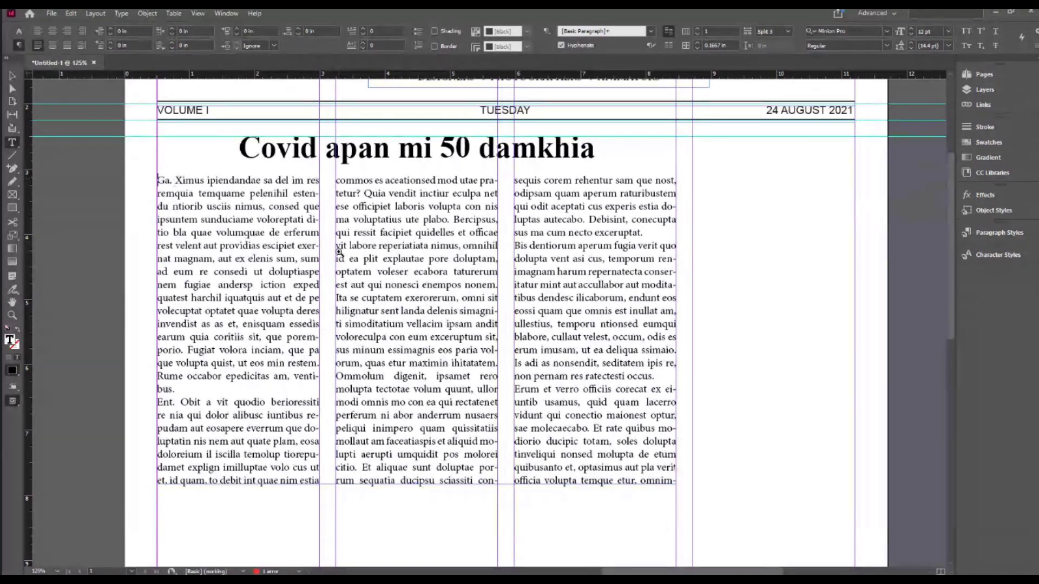
key("ctrl+equal")
left_click_drag(272, 116, 429, 290)
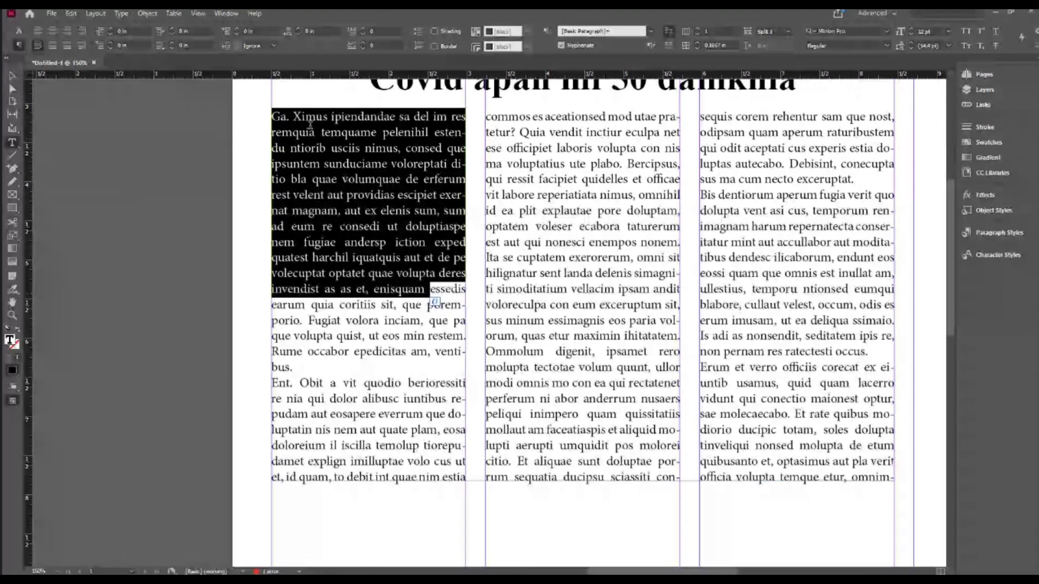
left_click(272, 116)
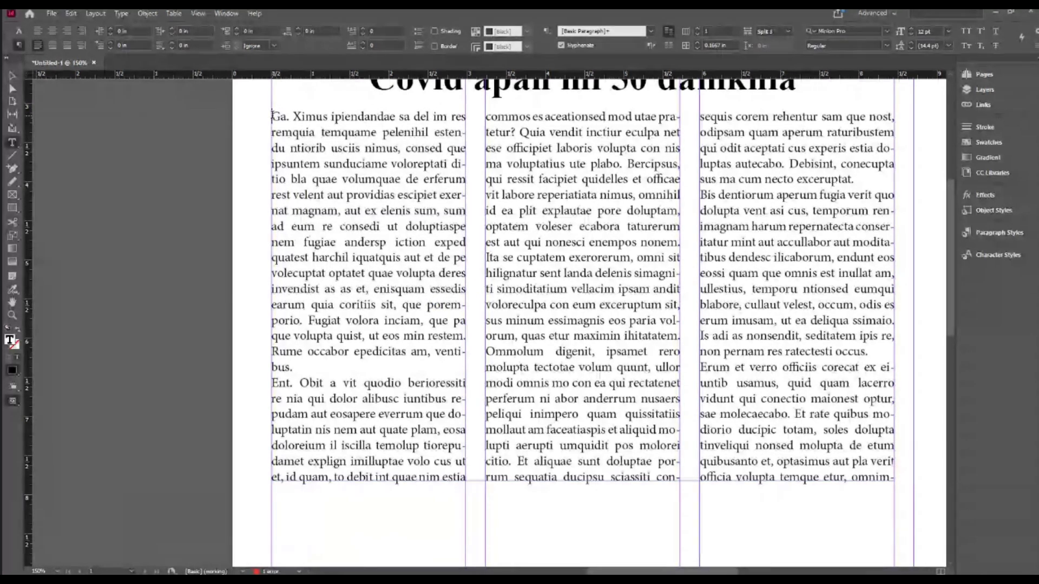
key("ctrl")
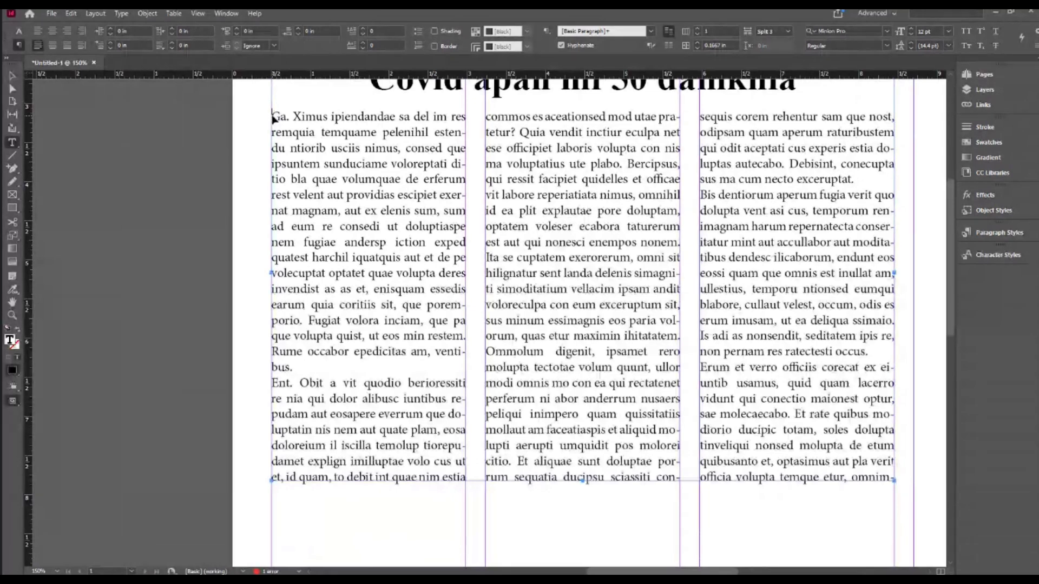
key("ctrl+shift+Down")
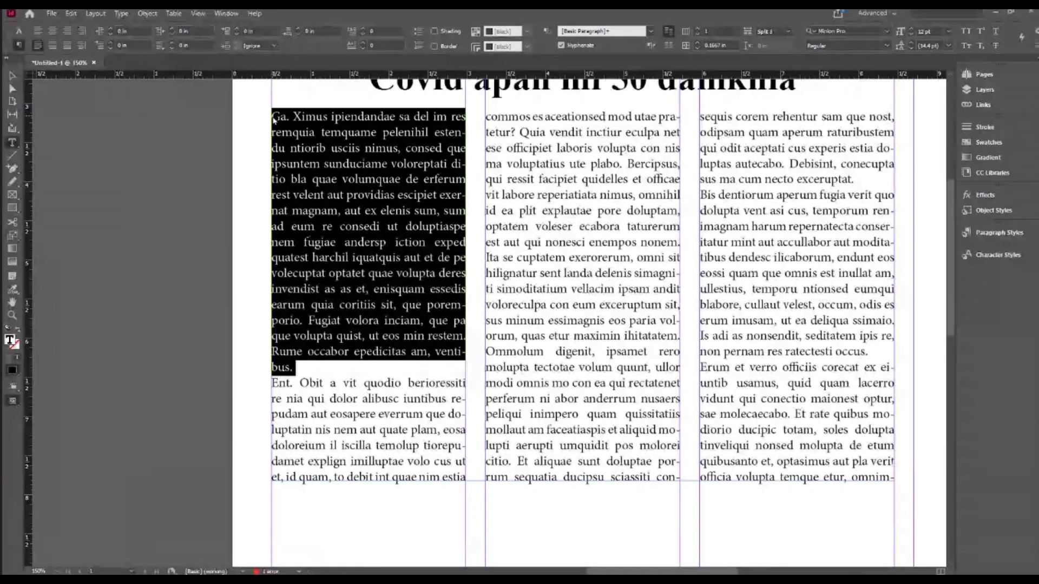
left_click_drag(273, 120, 301, 382)
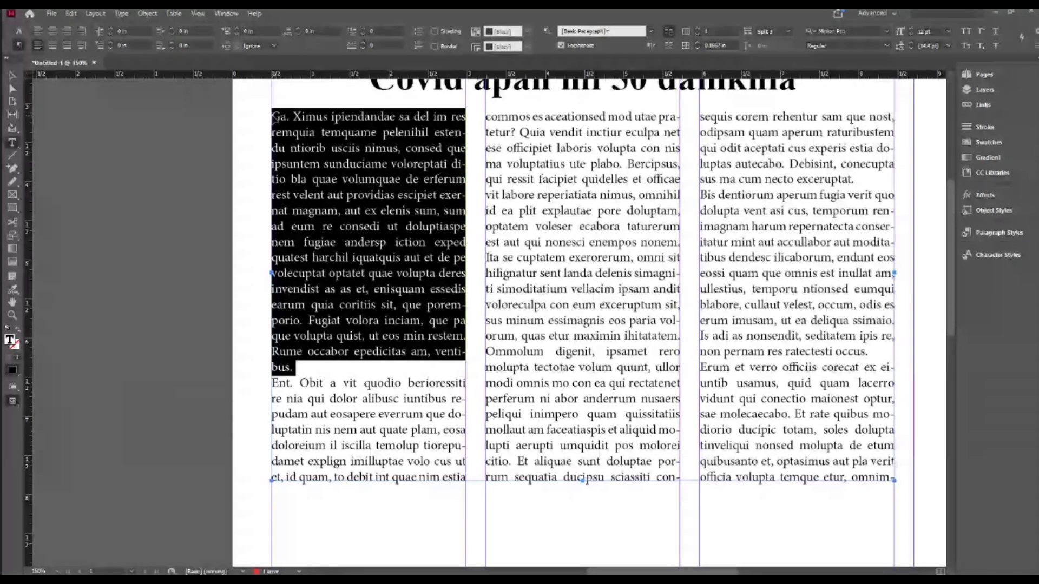
Step: Select all the article text and set its paragraph space after to 0.1 in
key("ctrl+a")
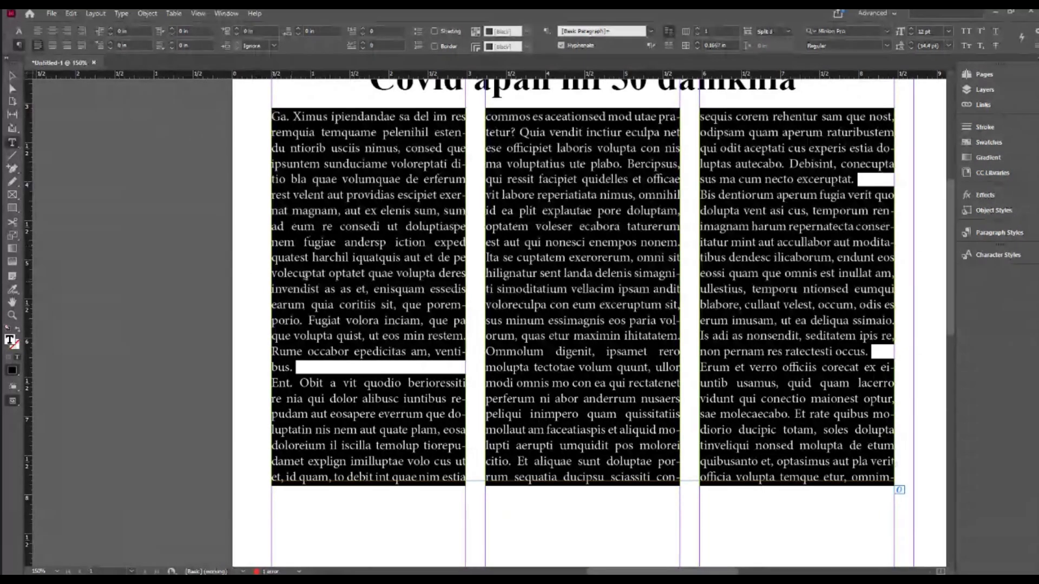
scroll(697, 366, "up", 2)
scroll(697, 367, "down", 2)
left_click(320, 28)
type("0.1")
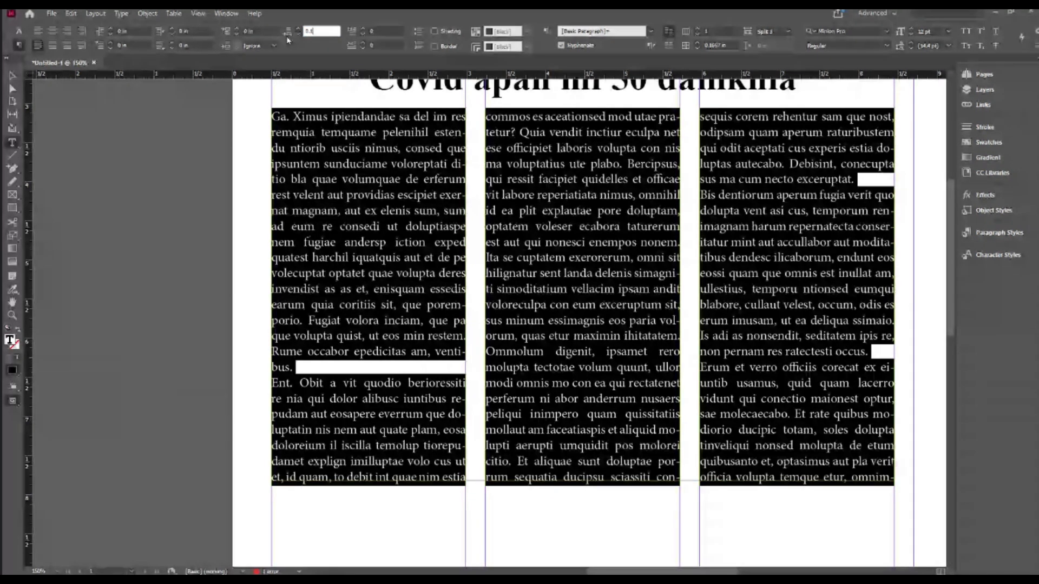
key("Tab")
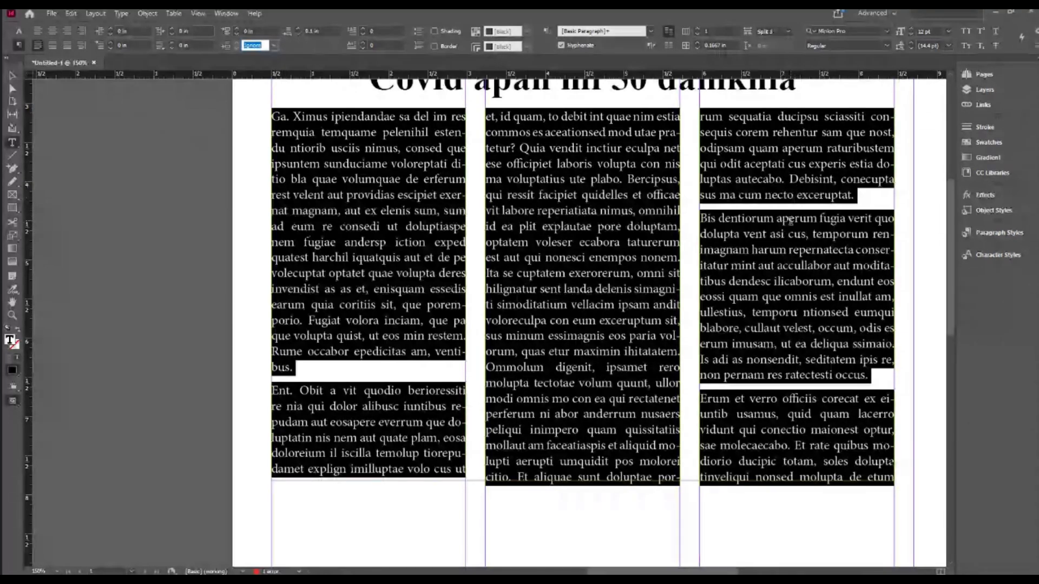
Step: Try a paragraph space after of 0.15 in on the selected text and reset it to 0 in
left_click(325, 31)
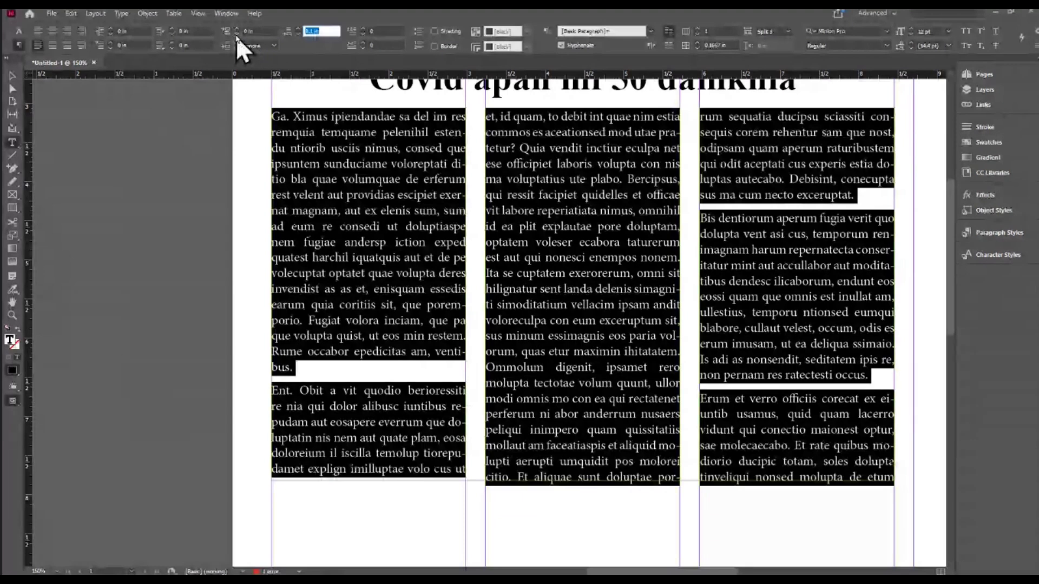
type("5.05")
key("Tab")
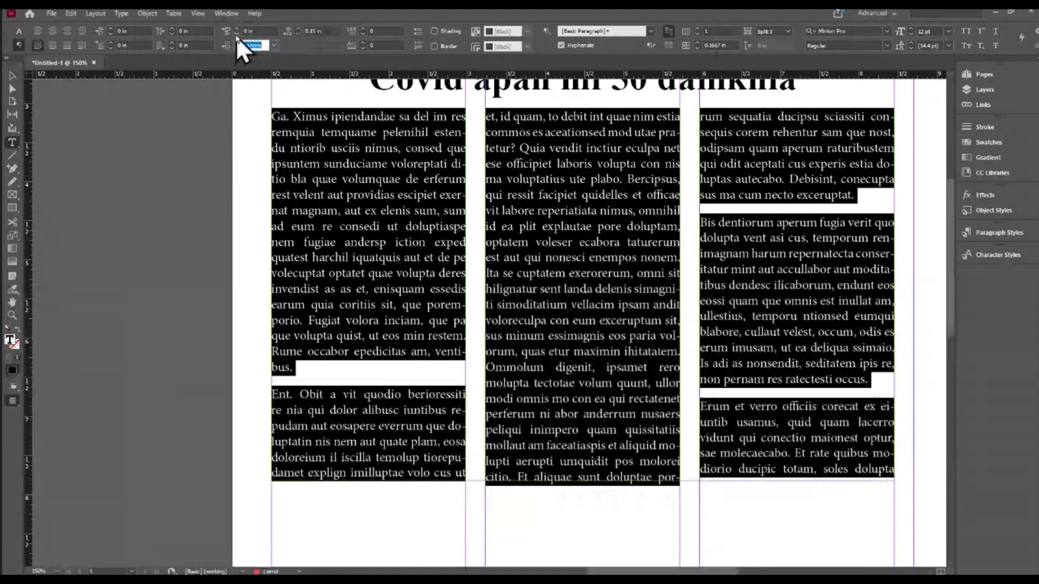
left_click(327, 30)
type("0")
key("Return")
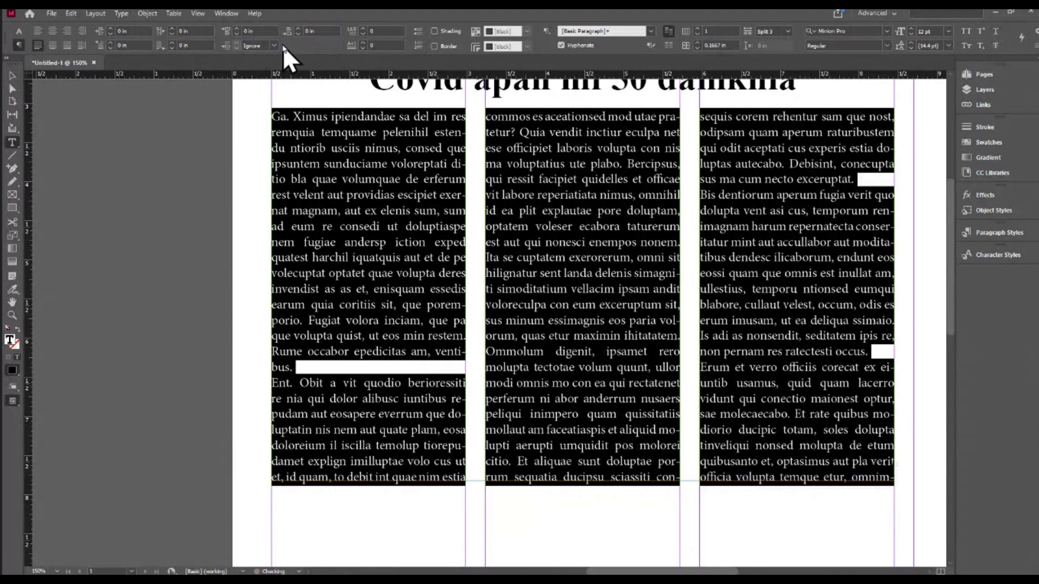
Step: Insert an empty line after the first body paragraph and another after the paragraph ending in "necto exceruptat."
left_click(315, 370)
key("Return")
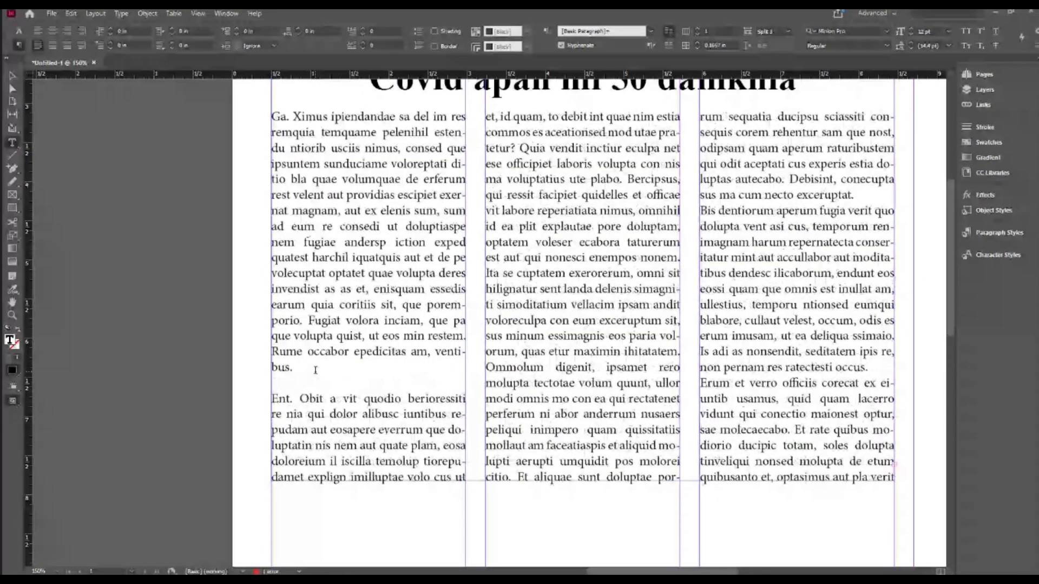
triple_click(552, 286)
left_click(865, 196)
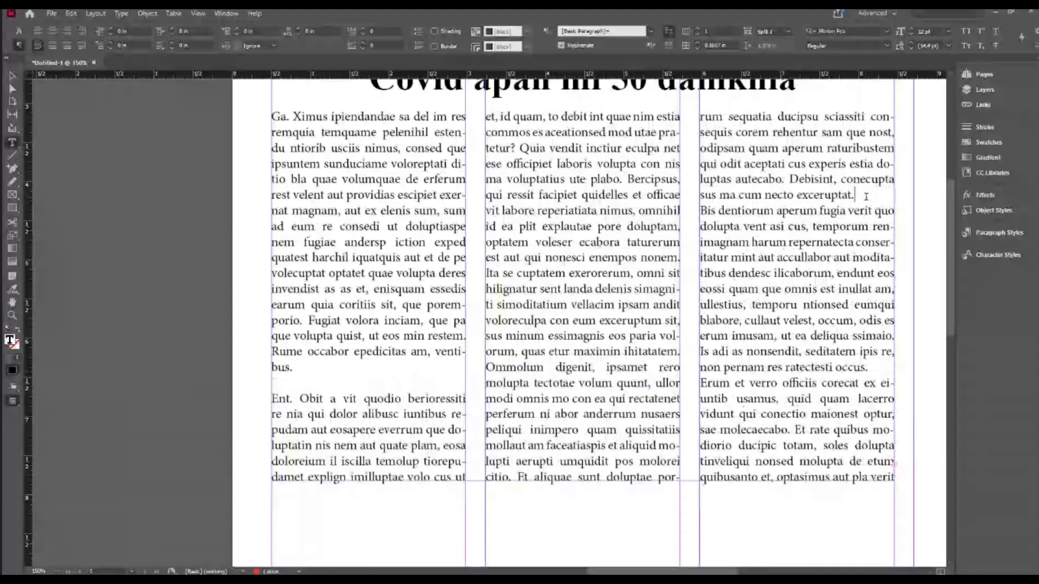
key("Return")
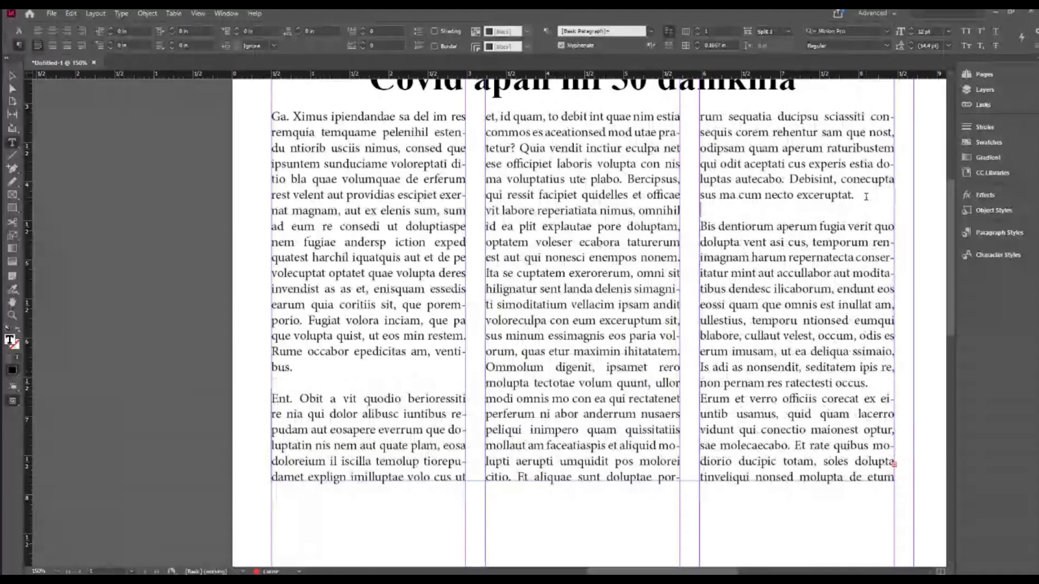
Step: Remove the empty lines inserted after the two body paragraphs
key("BackSpace")
left_click(292, 383)
key("BackSpace")
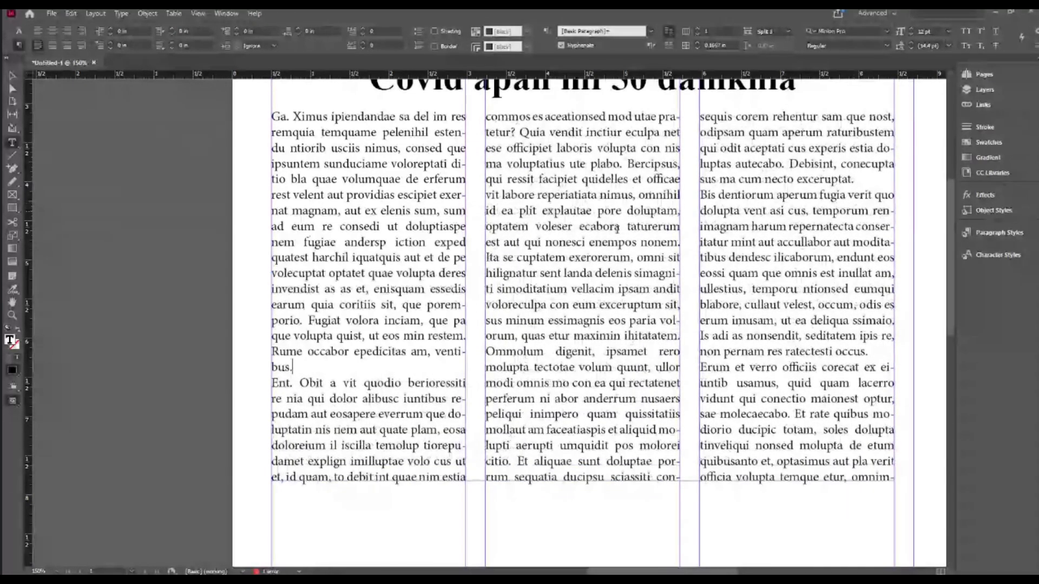
Step: Apply a 0.1 in space after to every paragraph of the article text and deselect the text
left_click(273, 118)
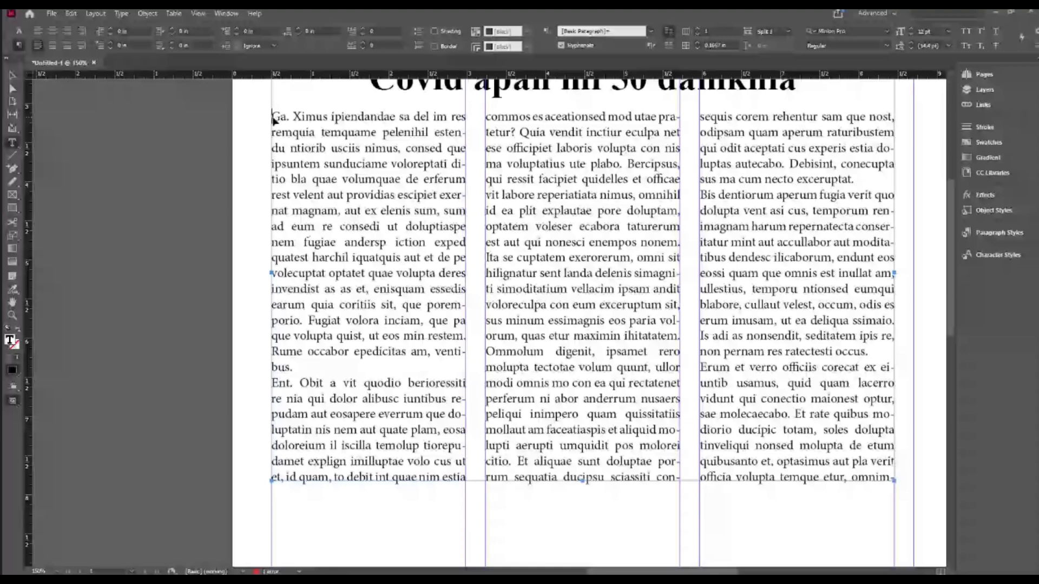
key("ctrl+a")
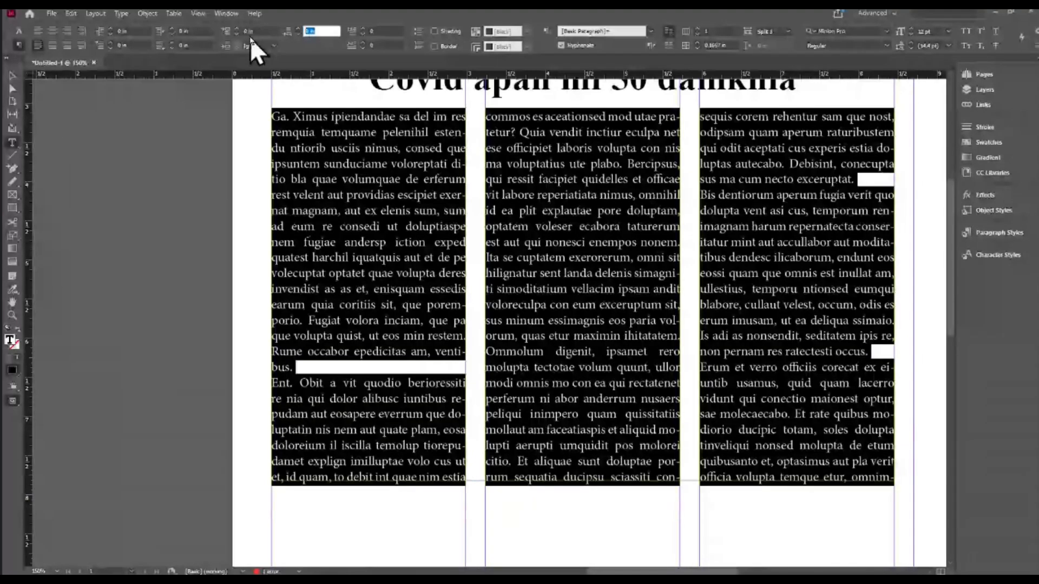
key("Tab")
type("0.1")
key("Return")
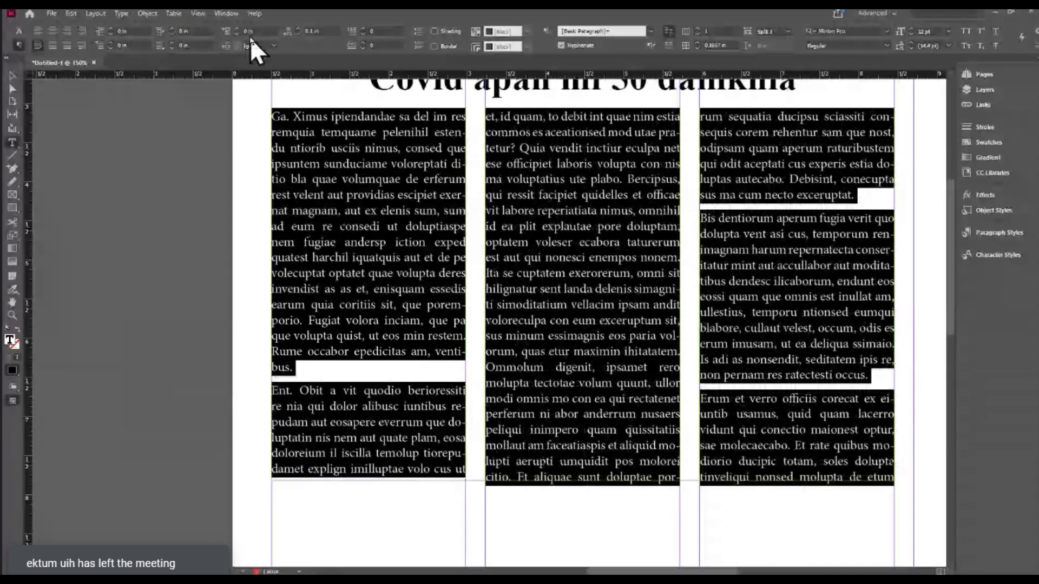
left_click(619, 206)
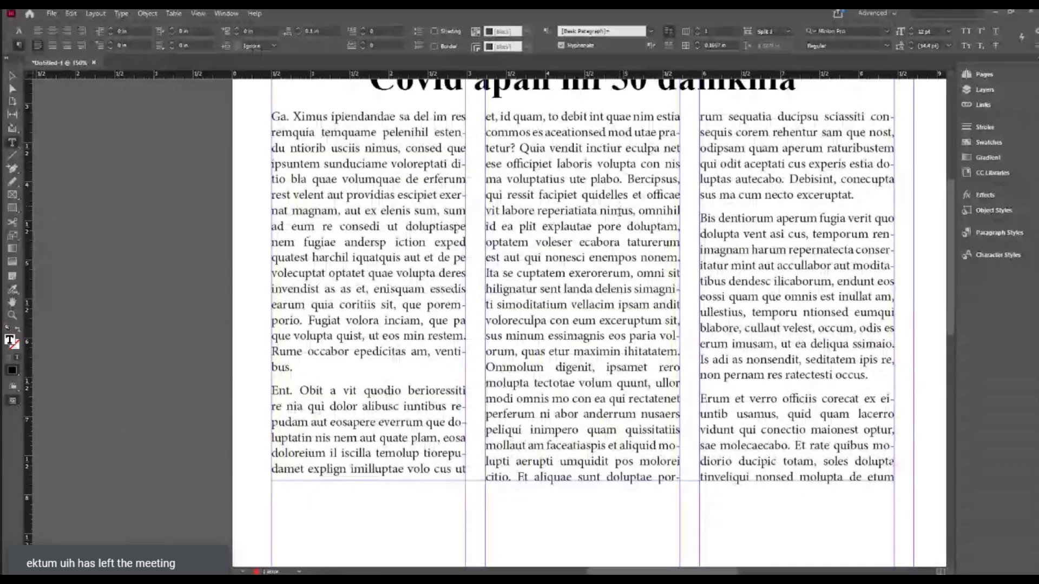
Step: Fit the three-column article text frame to its content and deselect the frame
left_click(12, 75)
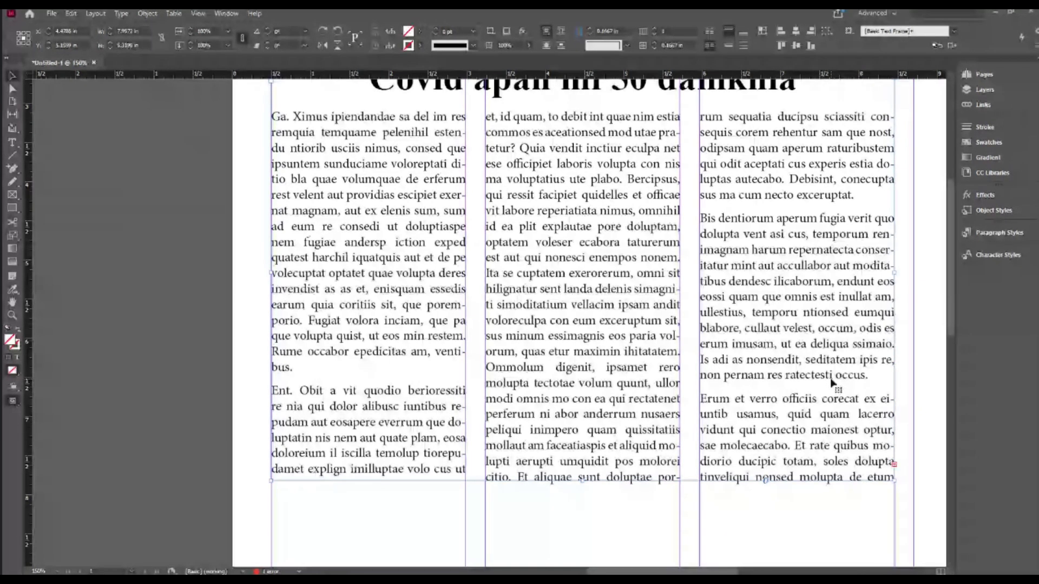
key("ctrl+alt+c")
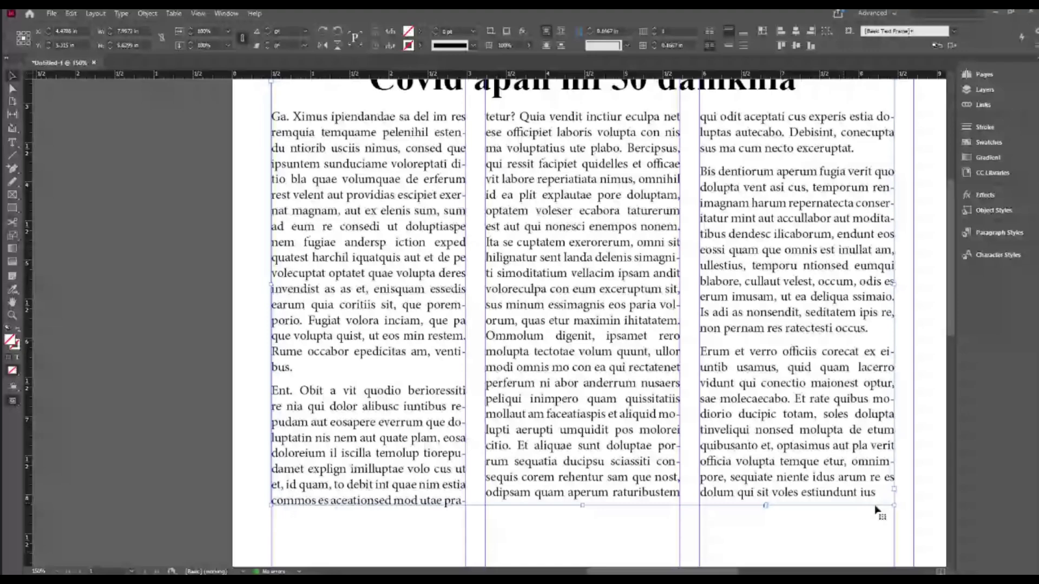
scroll(875, 514, "up", 2)
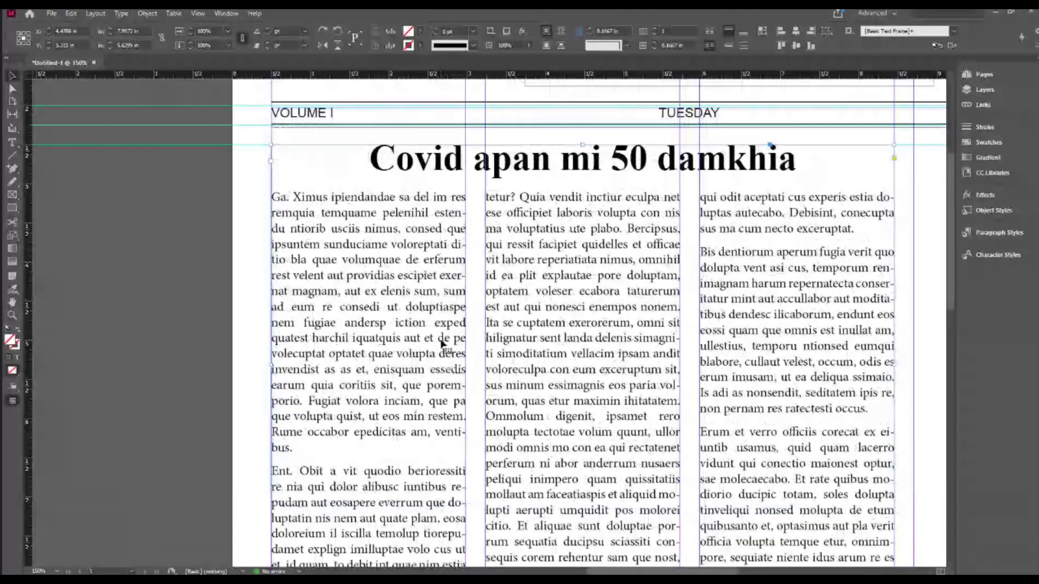
scroll(465, 337, "up", 1)
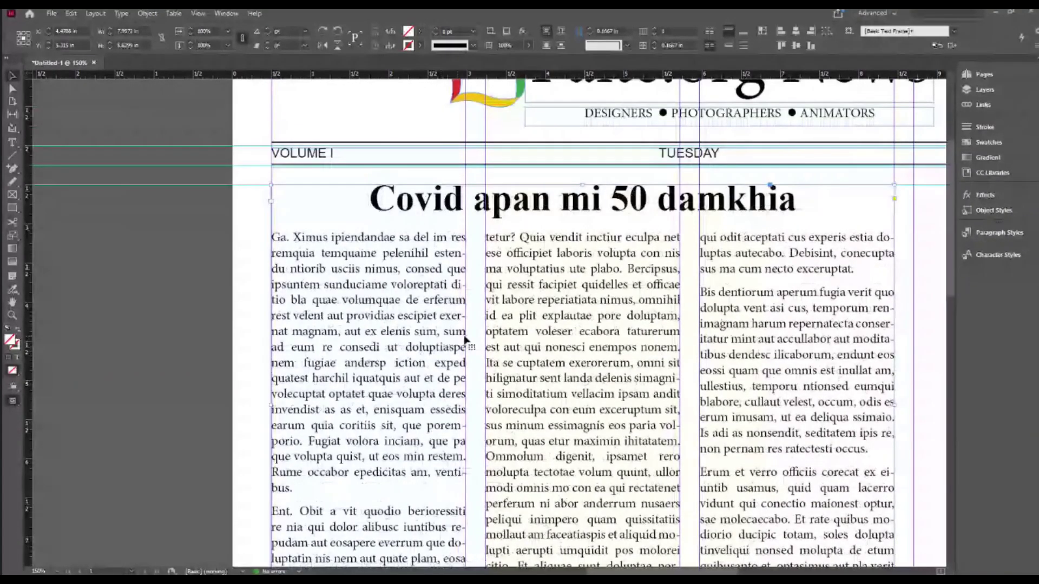
left_click(159, 250)
Step: Add the dateline "23AUGUST 2021. LAMKA." before "Ga. Ximus" at the start of the first body paragraph
left_click(11, 143)
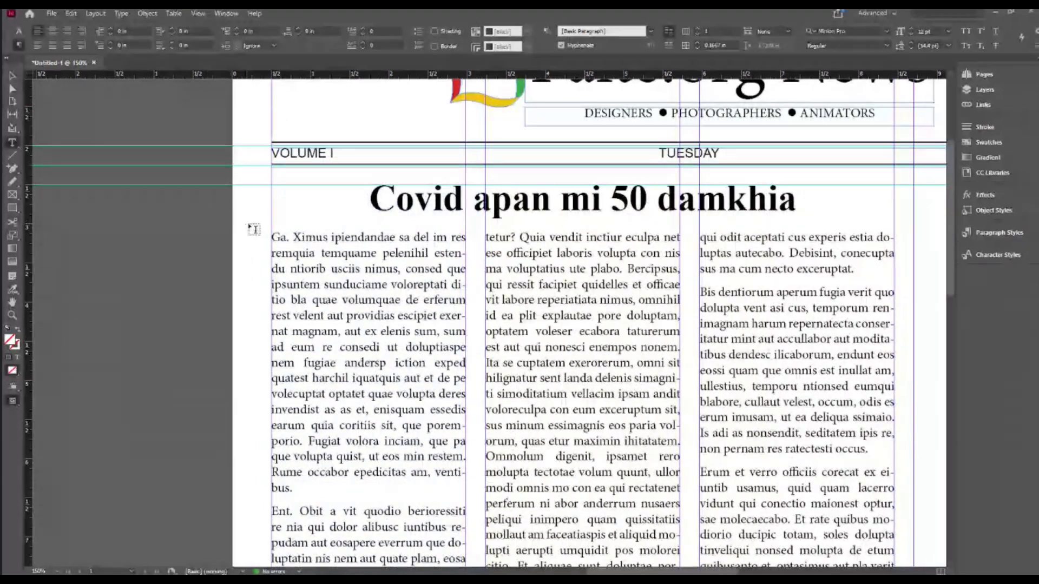
left_click(272, 236)
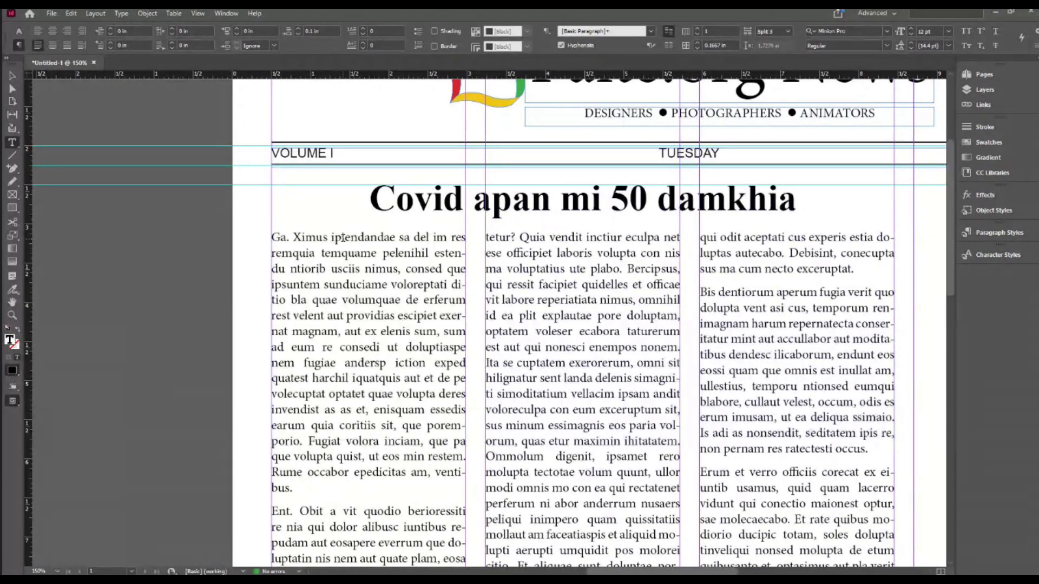
type("23AUGUST 2021. Lam")
key("BackSpace")
key("BackSpace")
type("AMKA. Ga. Xi-")
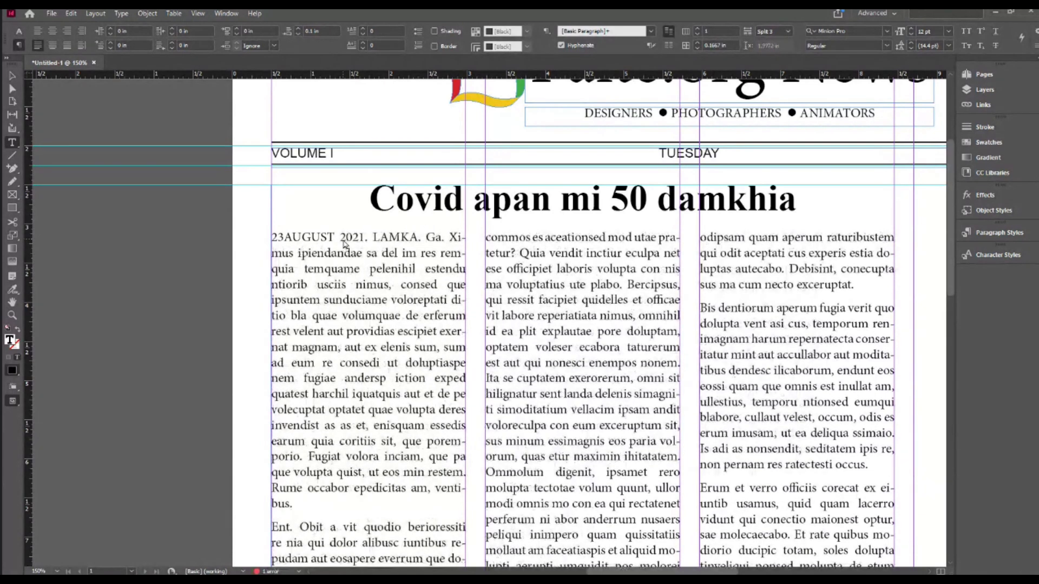
Step: Refit the article text frame to the text with the dateline, deselect it and activate the Type tool
double_click(323, 283)
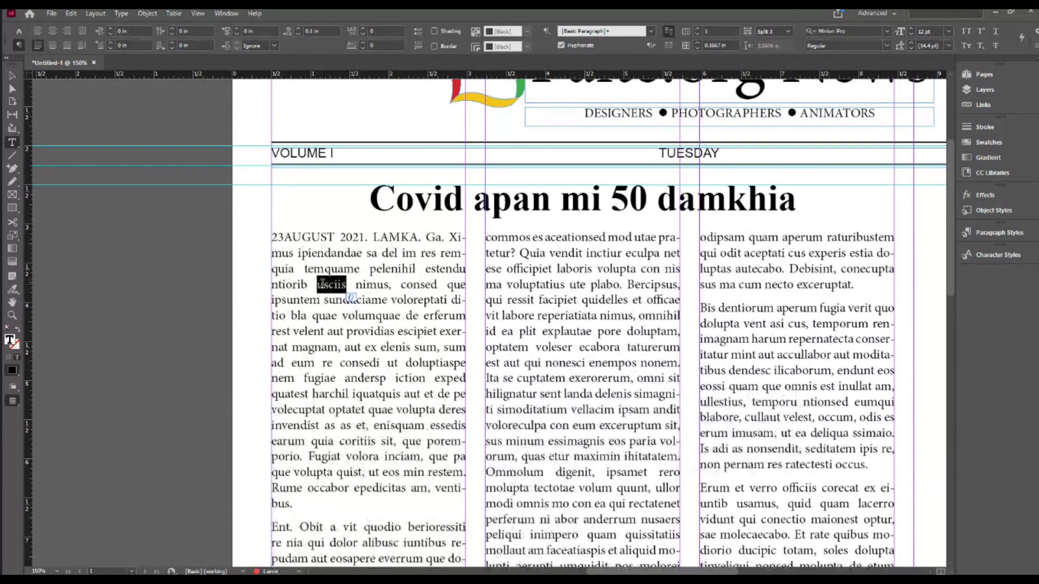
left_click(12, 76)
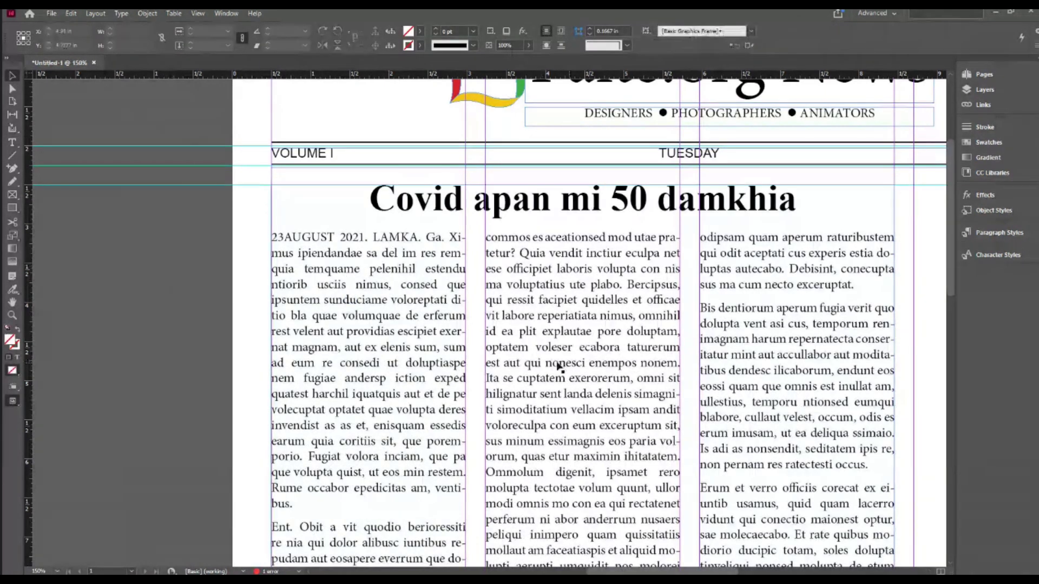
key("ctrl+minus")
left_click_drag(539, 359, 476, 300)
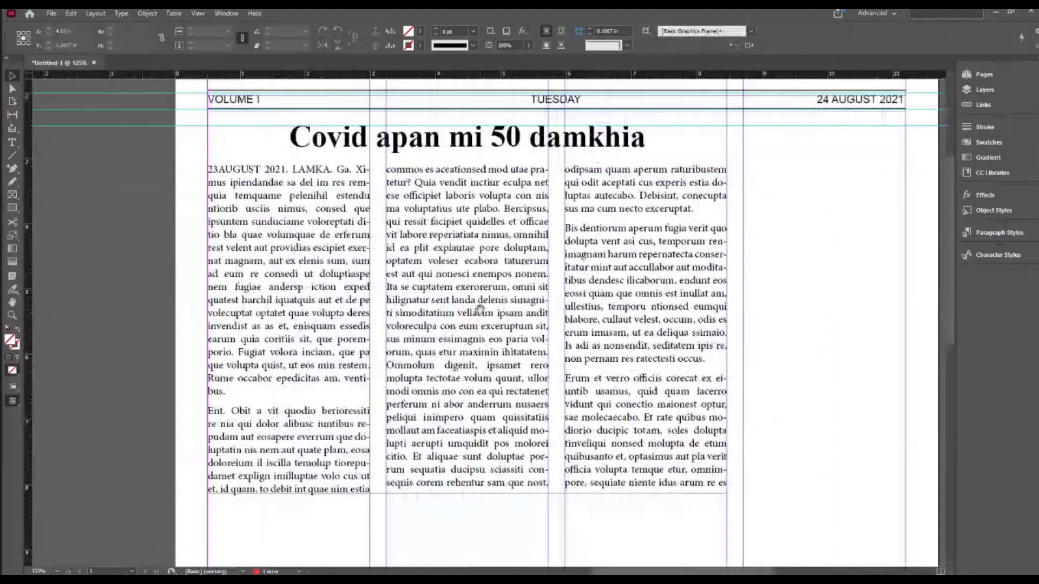
left_click(513, 389)
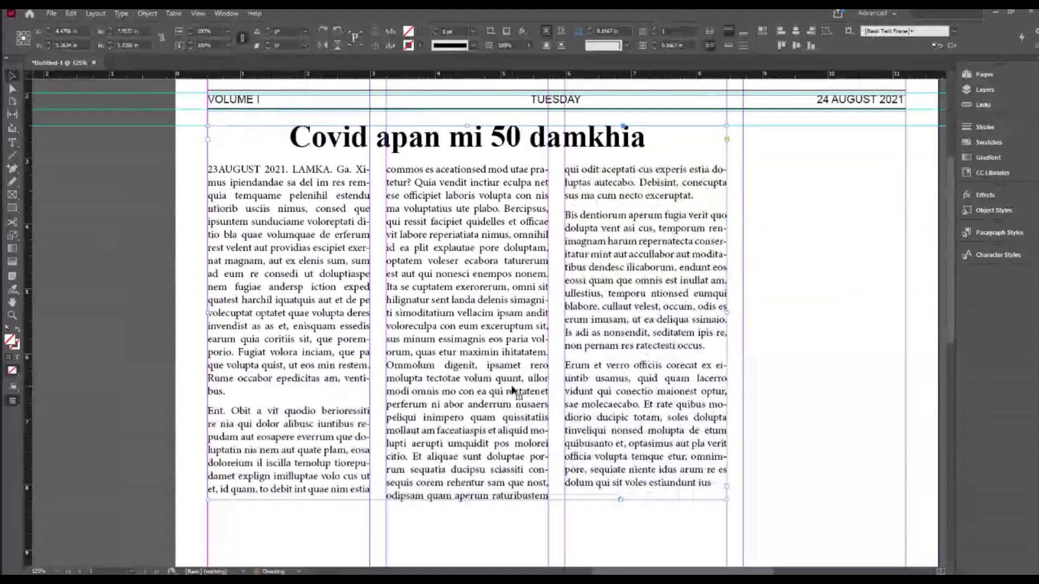
left_click(842, 278)
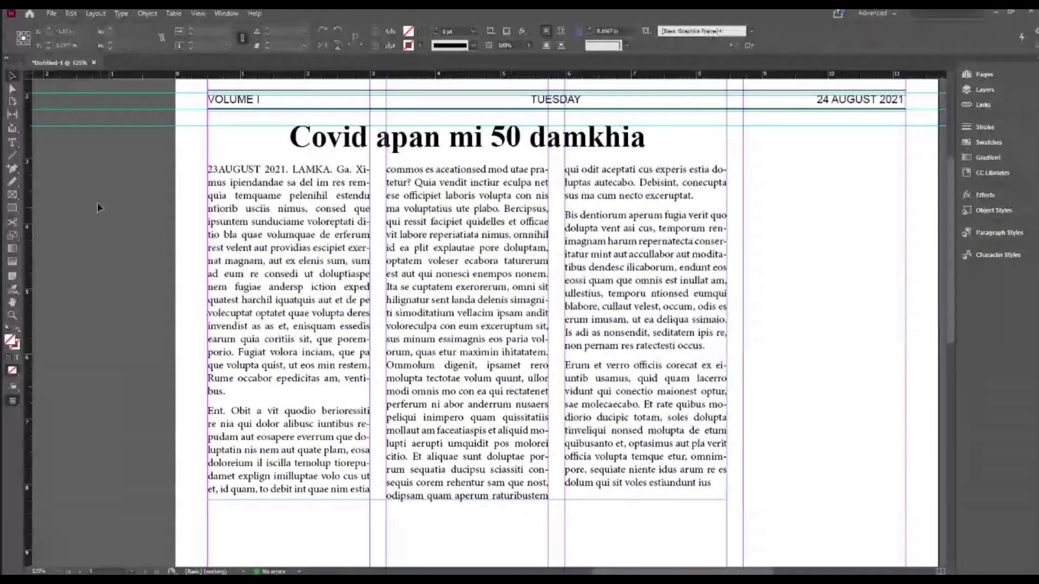
left_click(12, 143)
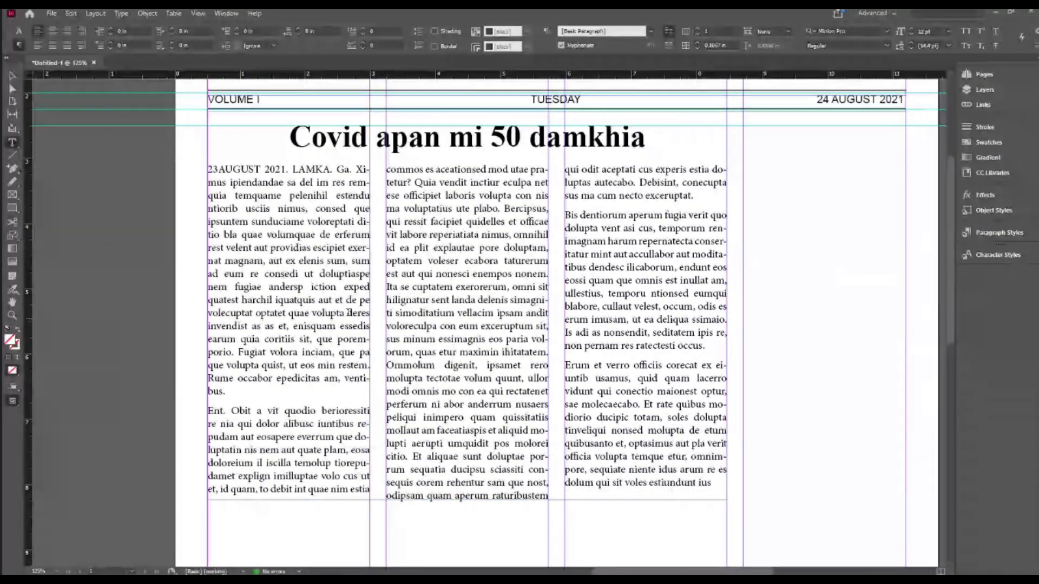
Step: Examine the hyphenated line endings in the second body paragraph of the article's third column
left_click(347, 312)
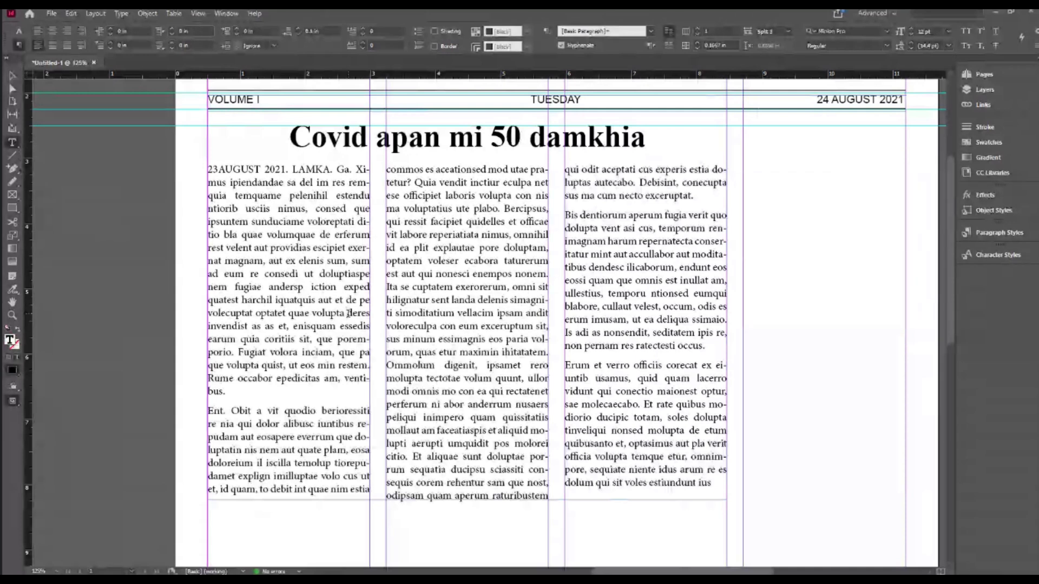
left_click(722, 281)
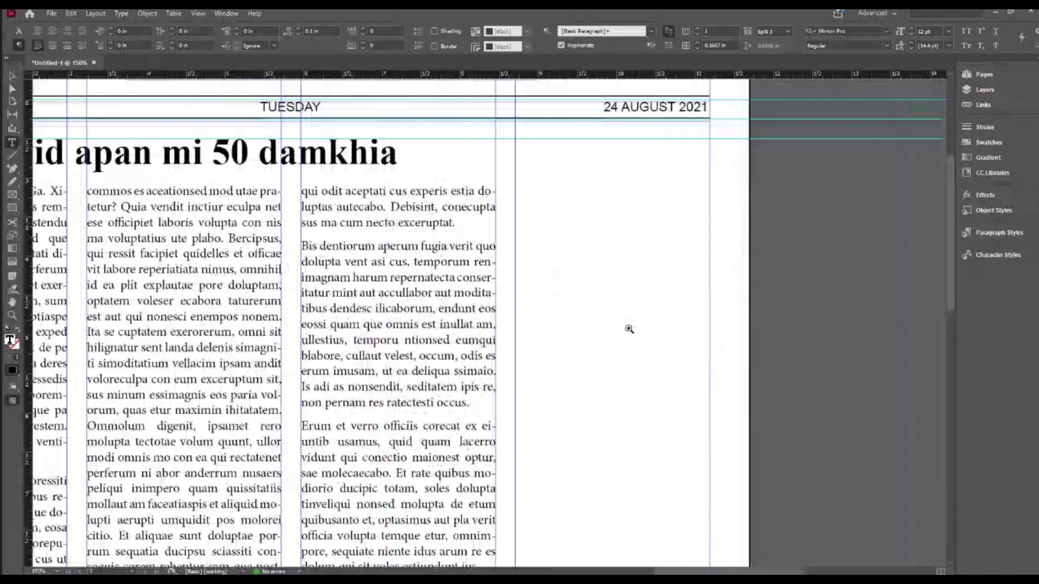
left_click(629, 329)
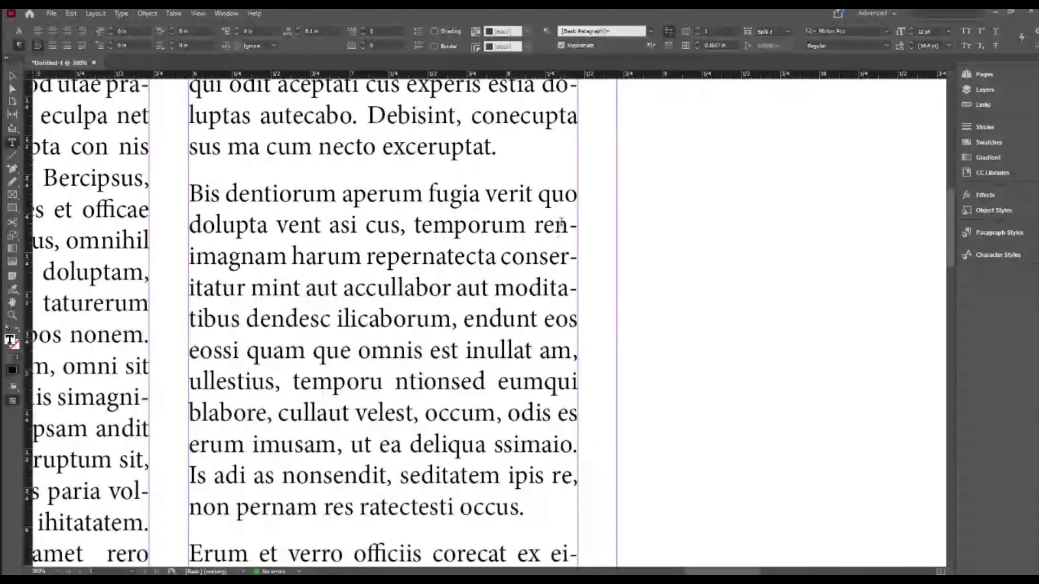
left_click_drag(573, 224, 577, 292)
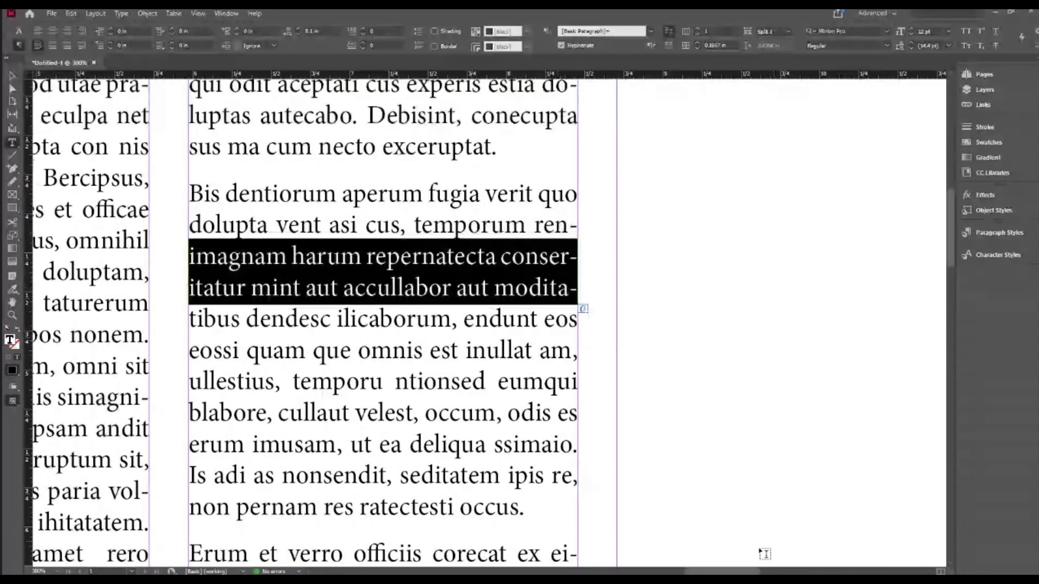
left_click_drag(724, 574, 689, 573)
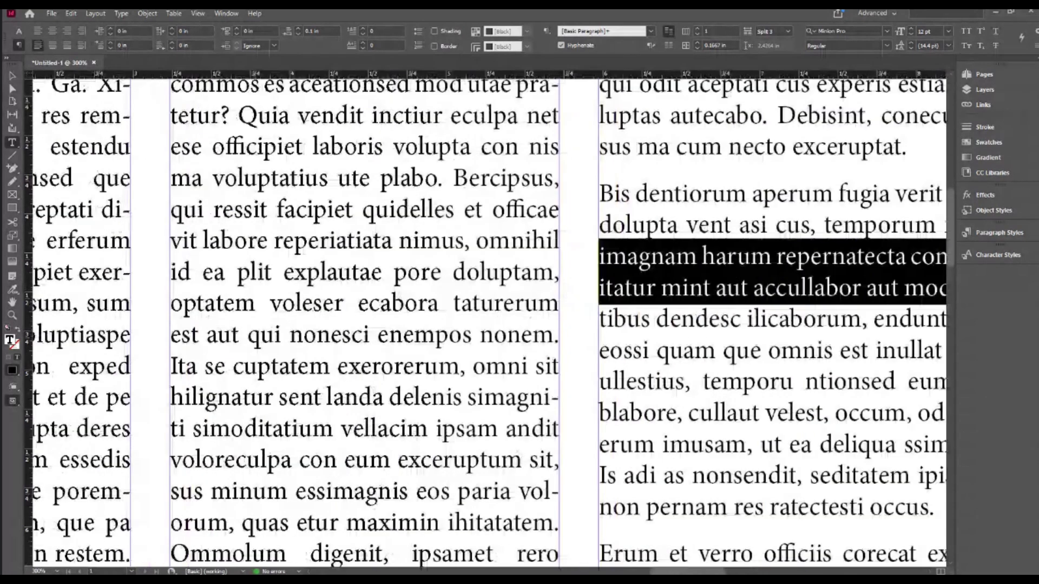
left_click(10, 103)
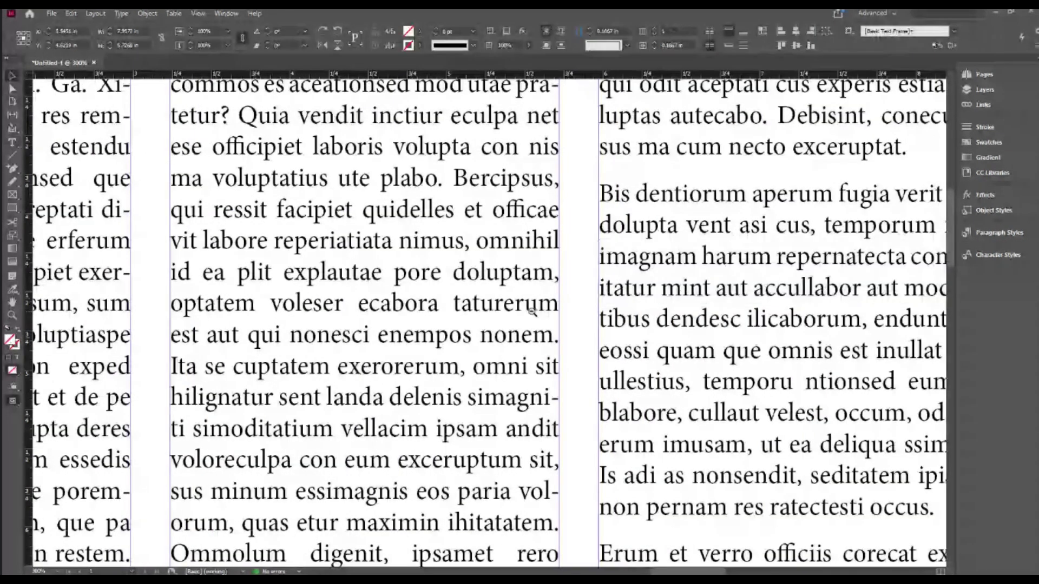
left_click(531, 310, "alt")
Step: Turn off hyphenation for the entire article text and deselect it
left_click(12, 142)
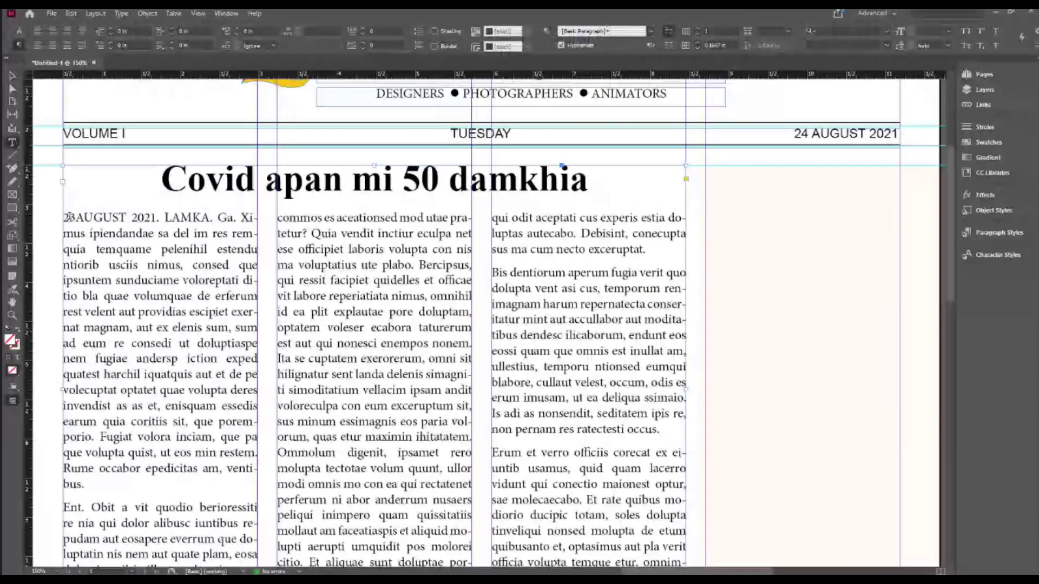
left_click(65, 219)
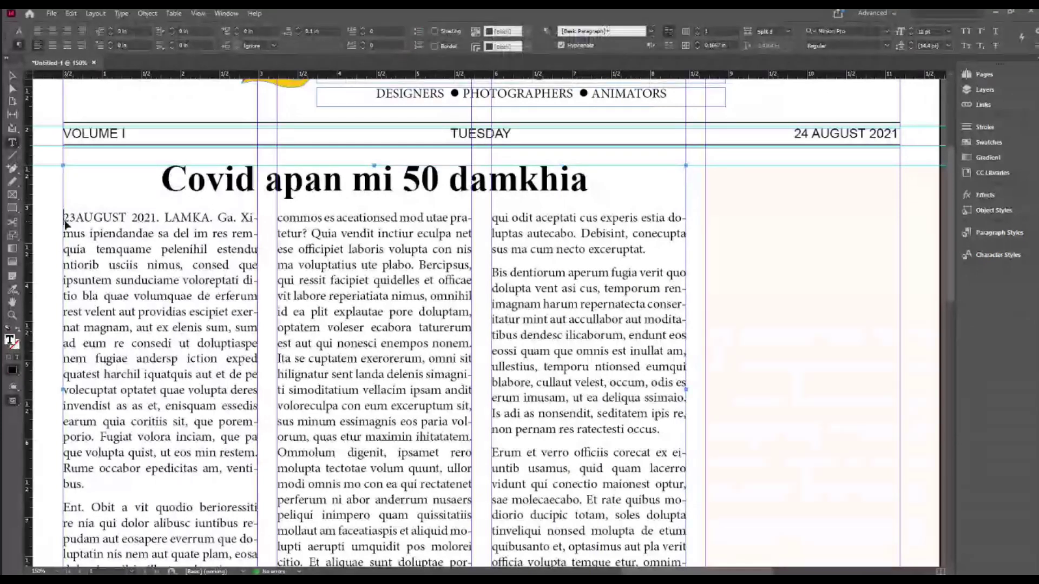
key("ctrl+a")
scroll(65, 224, "down", 1)
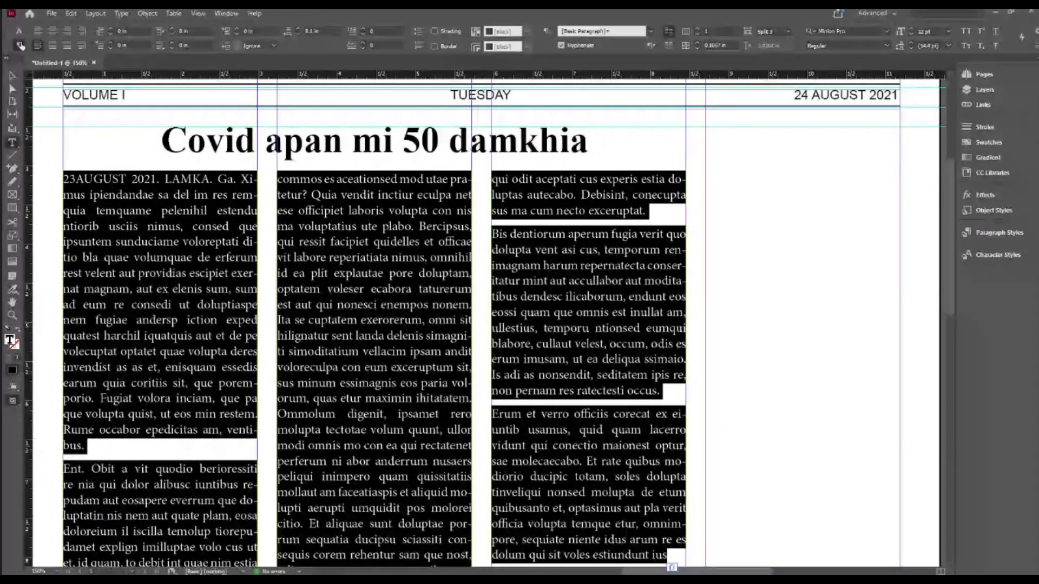
left_click(561, 46)
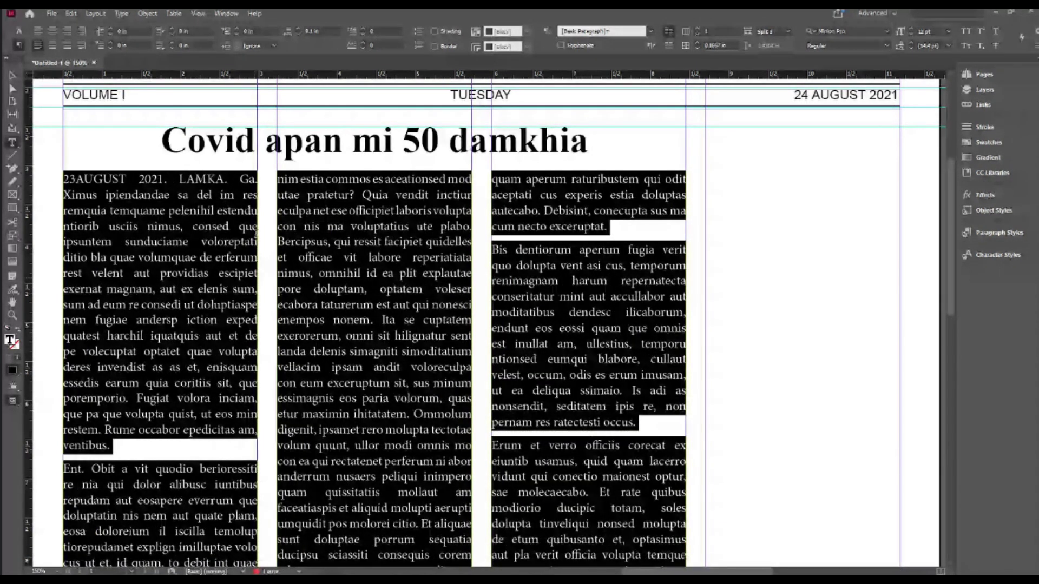
scroll(547, 401, "down", 3)
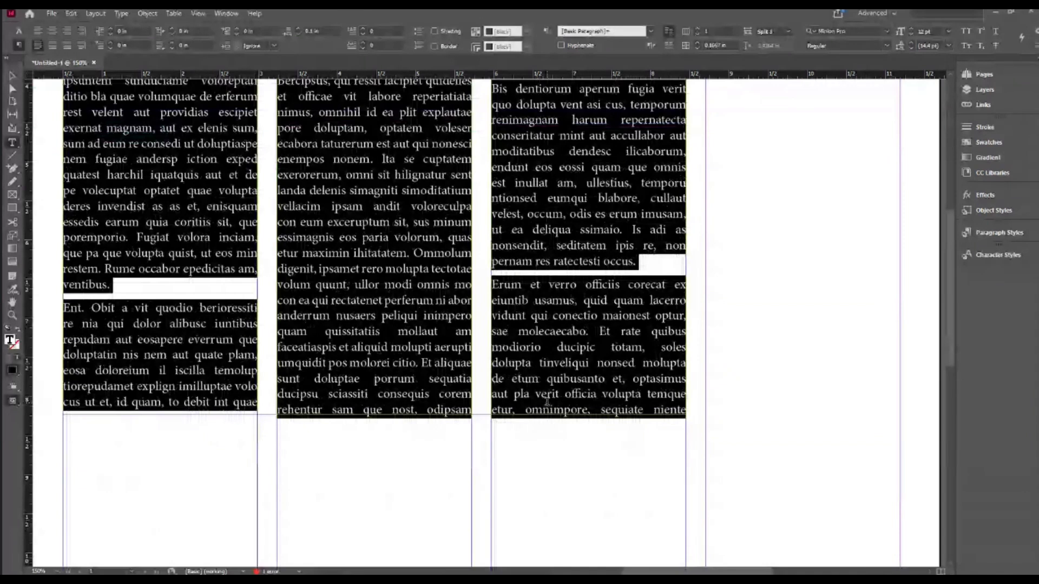
left_click(370, 356)
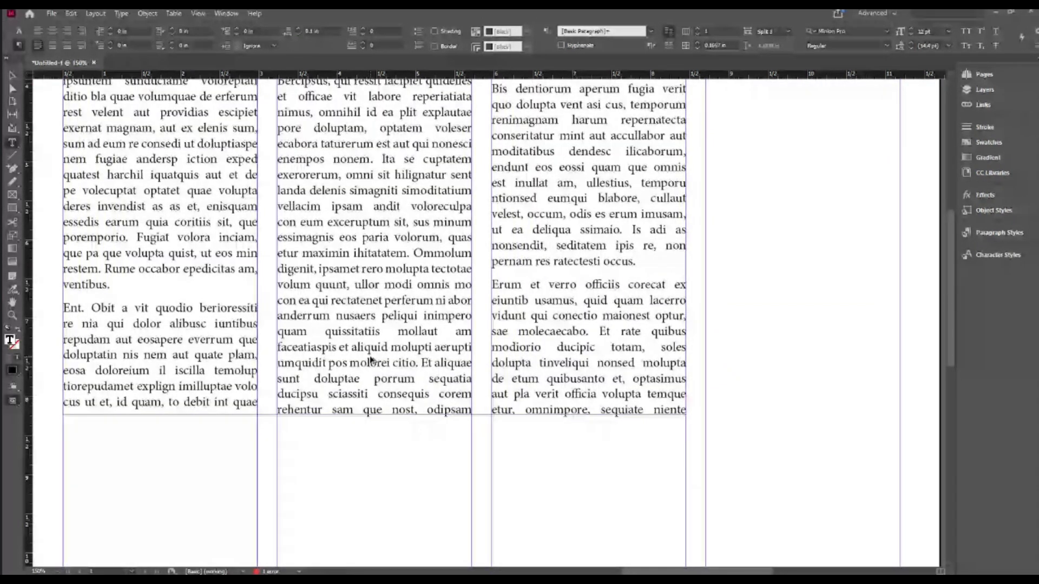
Step: Fit the article's text frame to its unhyphenated content
key("ctrl+alt+c")
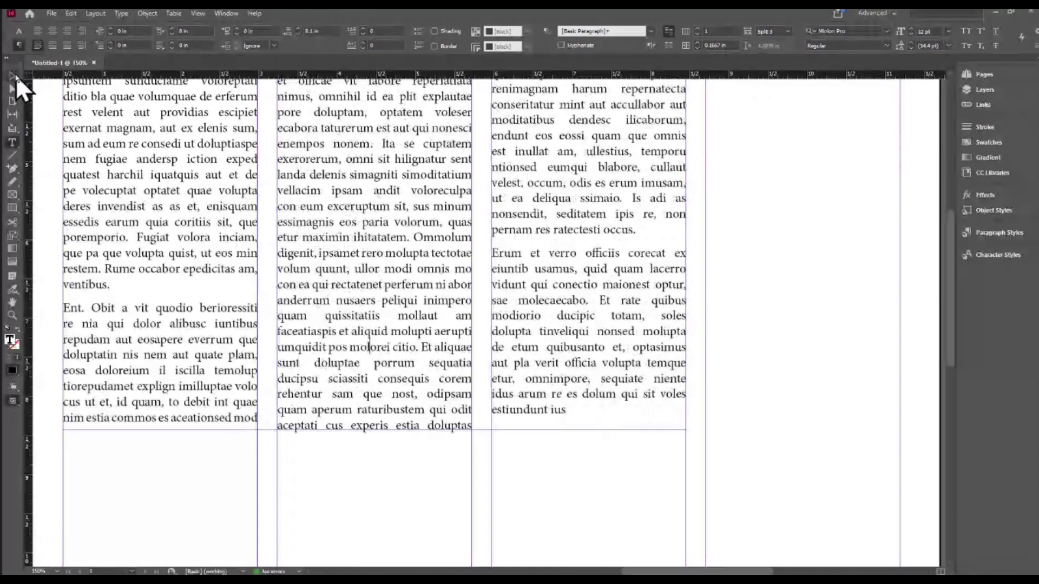
left_click(16, 78)
key("ctrl+minus")
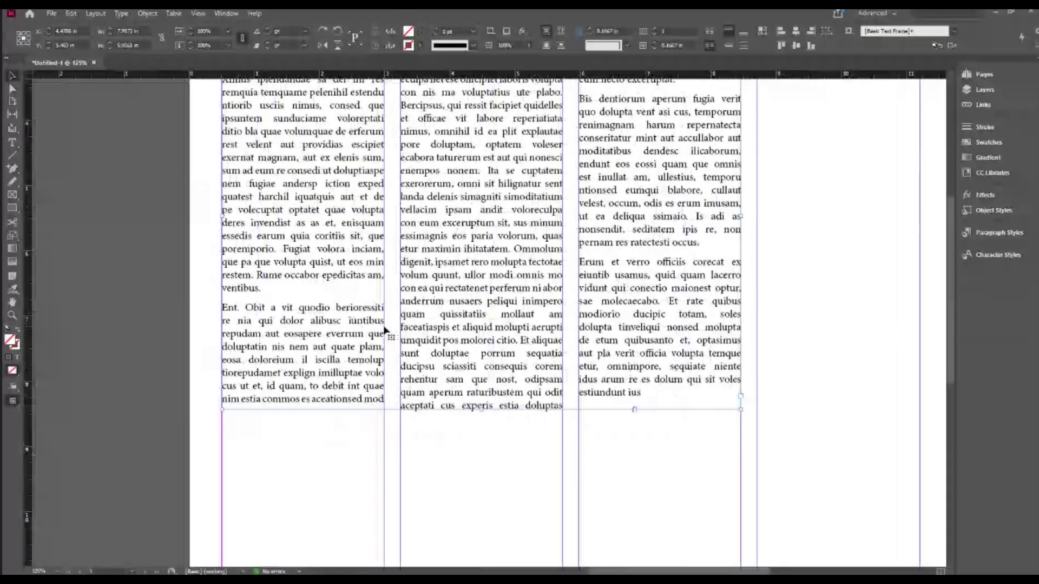
left_click_drag(384, 330, 347, 474)
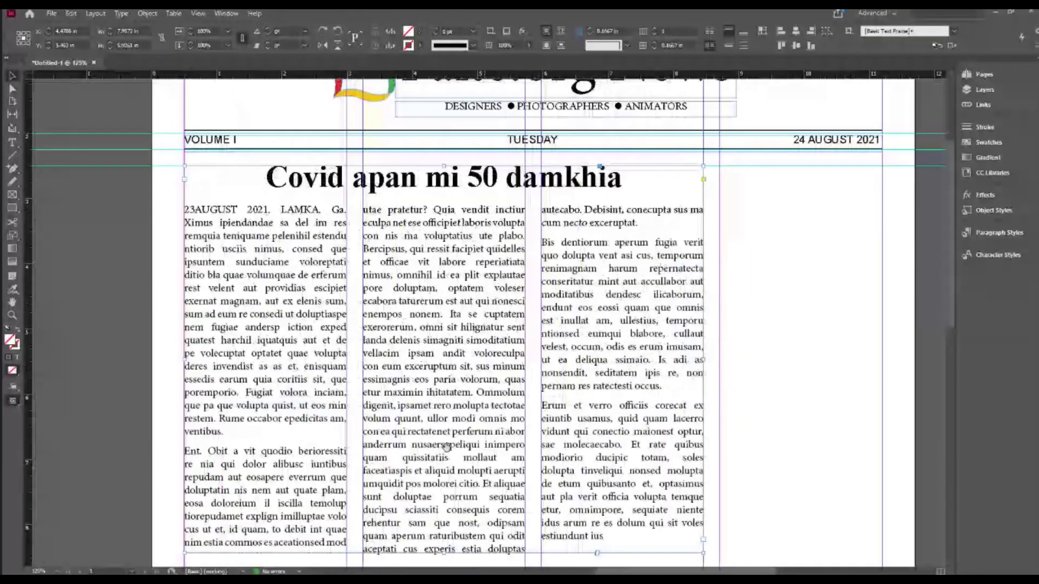
Step: Create a paragraph style named "ONE" from the article text's formatting and apply it to the whole article
left_click(12, 142)
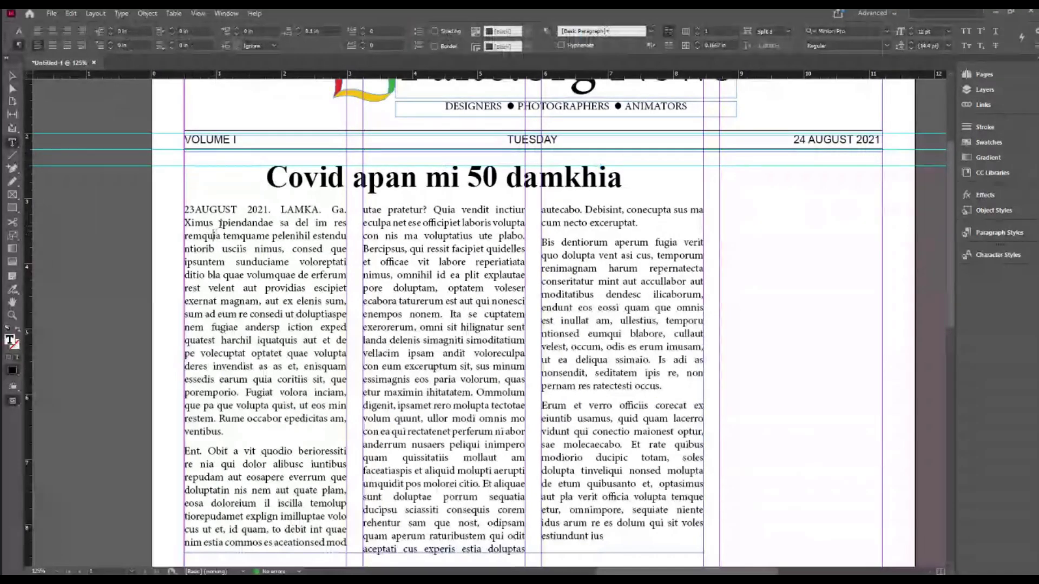
scroll(220, 222, "down", 2)
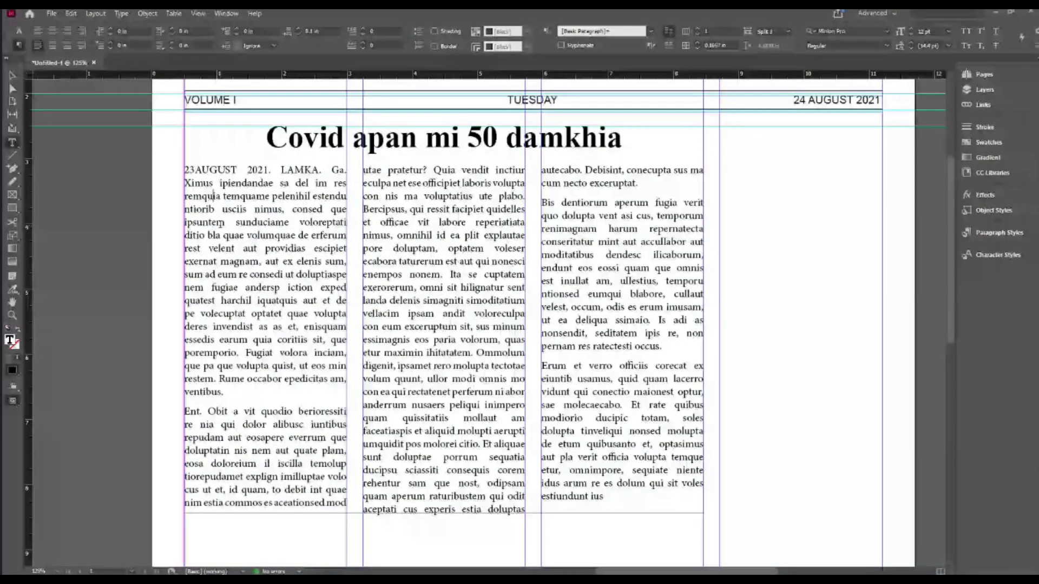
key("ctrl+a")
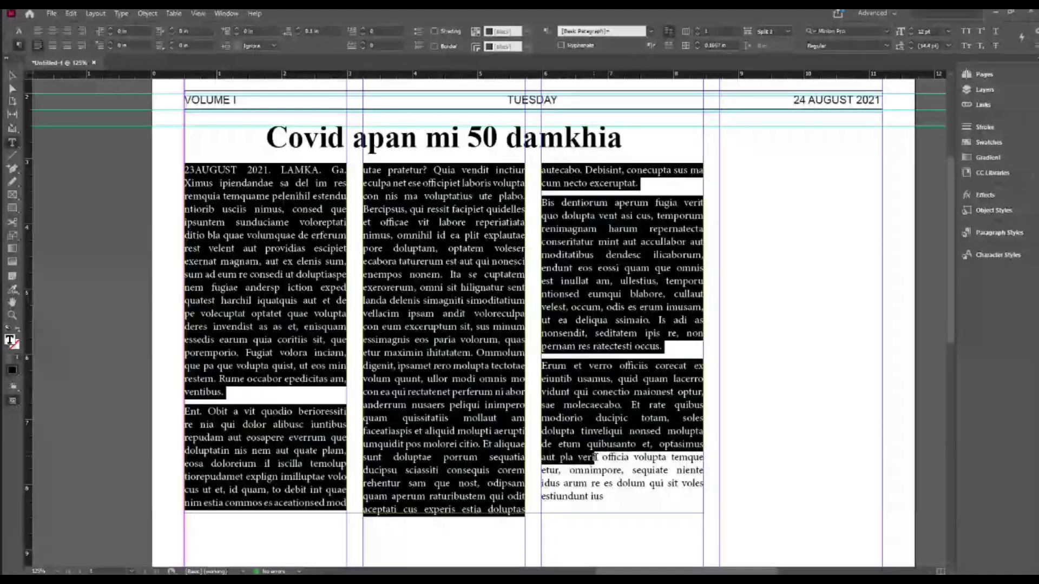
left_click(16, 32)
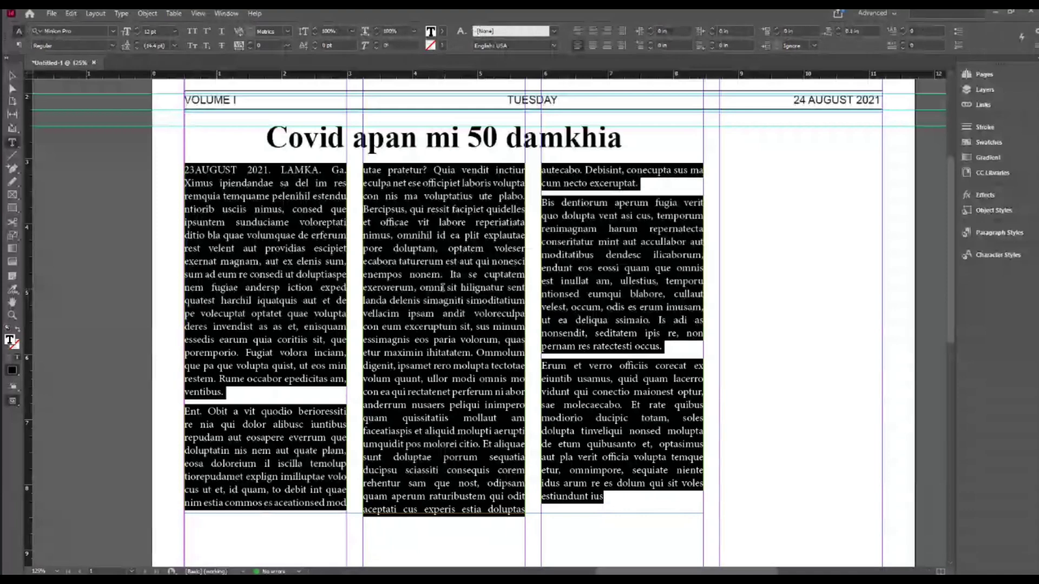
left_click(992, 233)
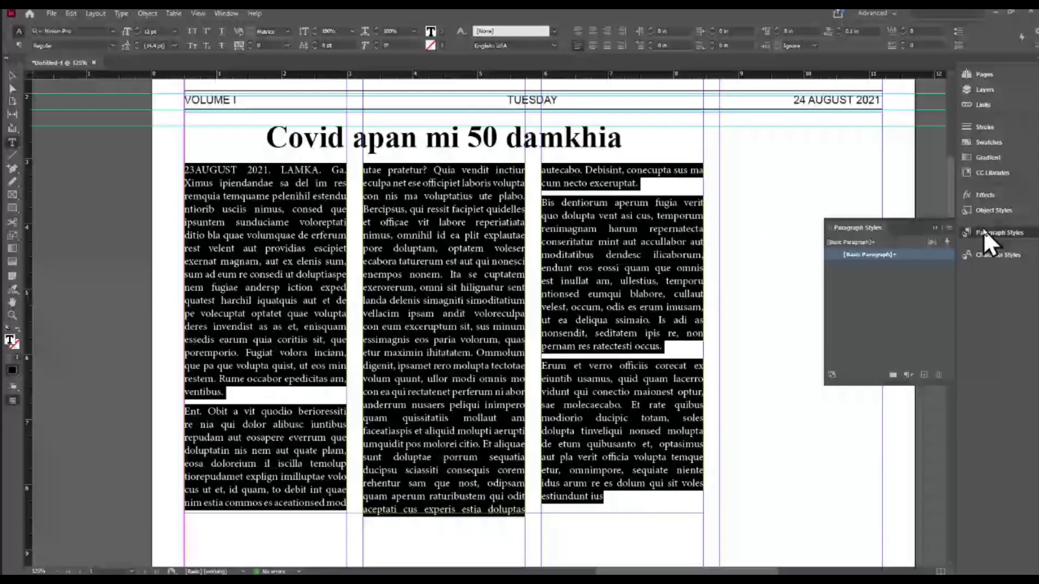
left_click(924, 376)
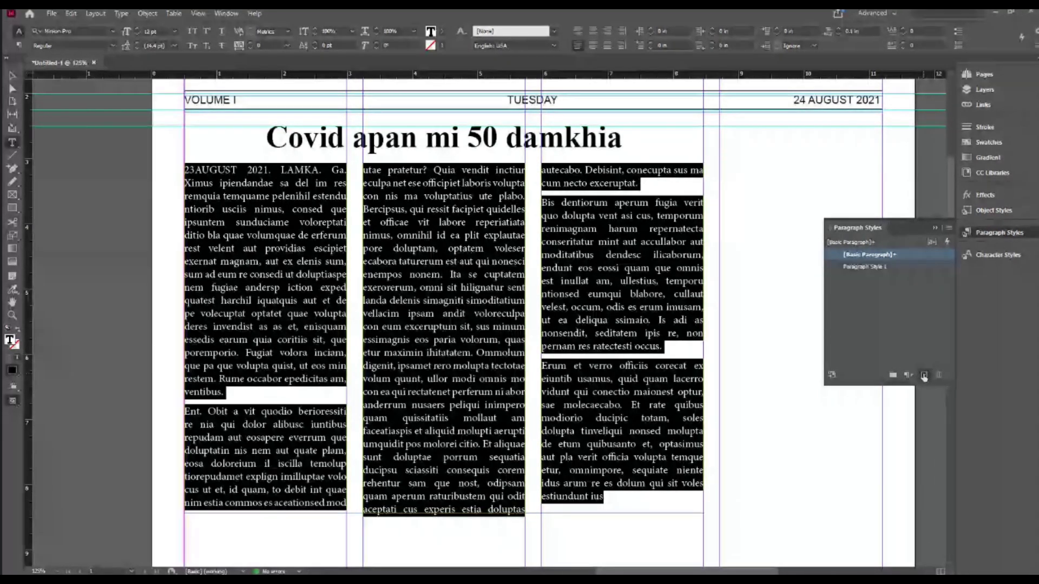
right_click(886, 266)
left_click(891, 271)
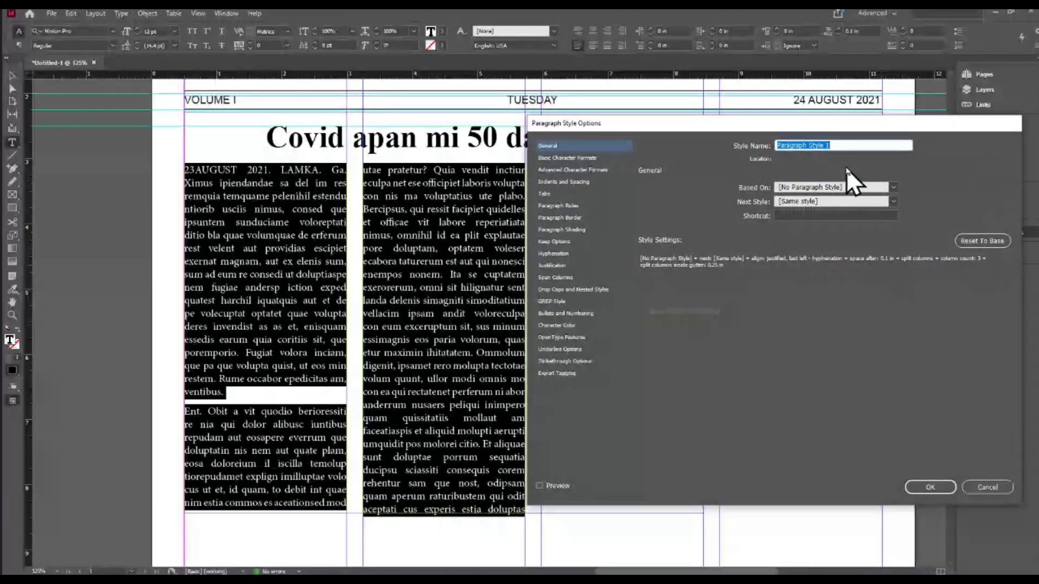
type("ONE")
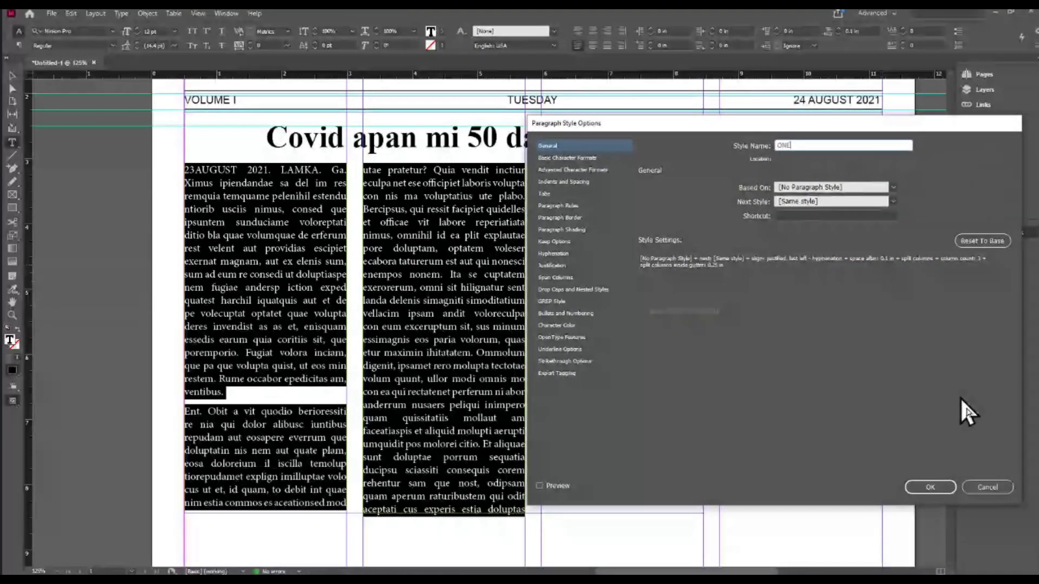
left_click(942, 491)
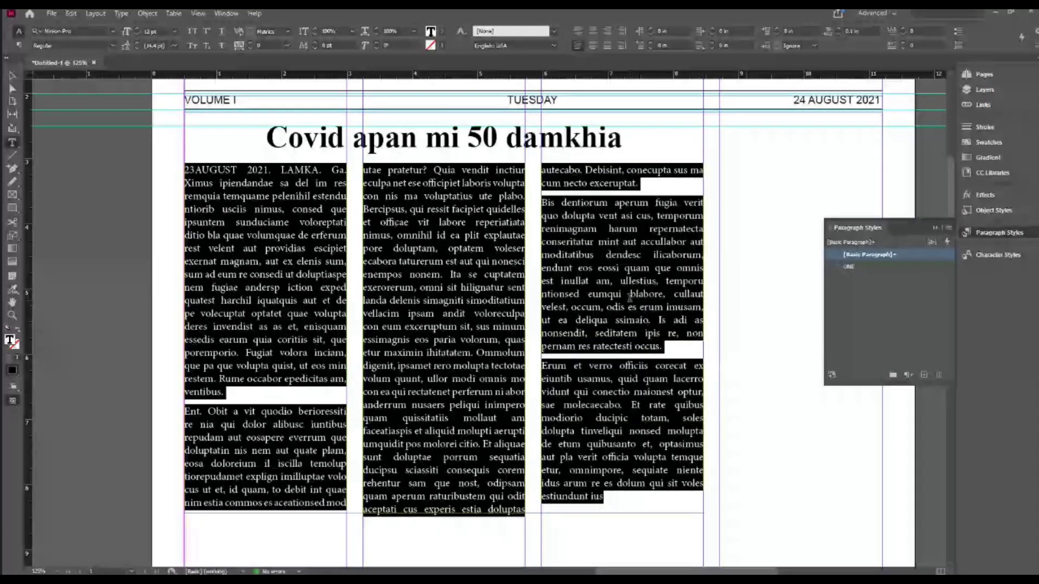
left_click(857, 268)
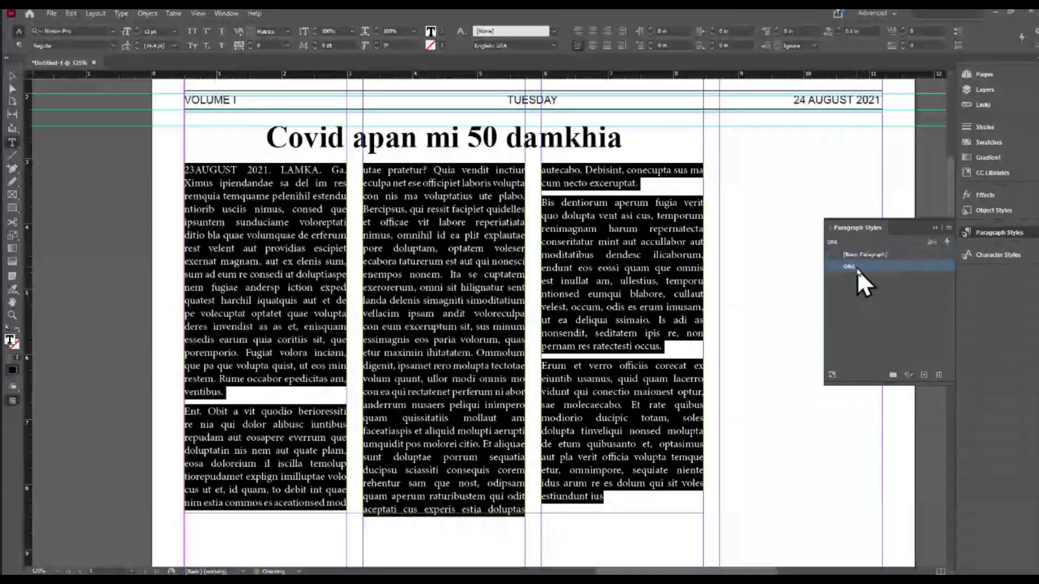
left_click(265, 196)
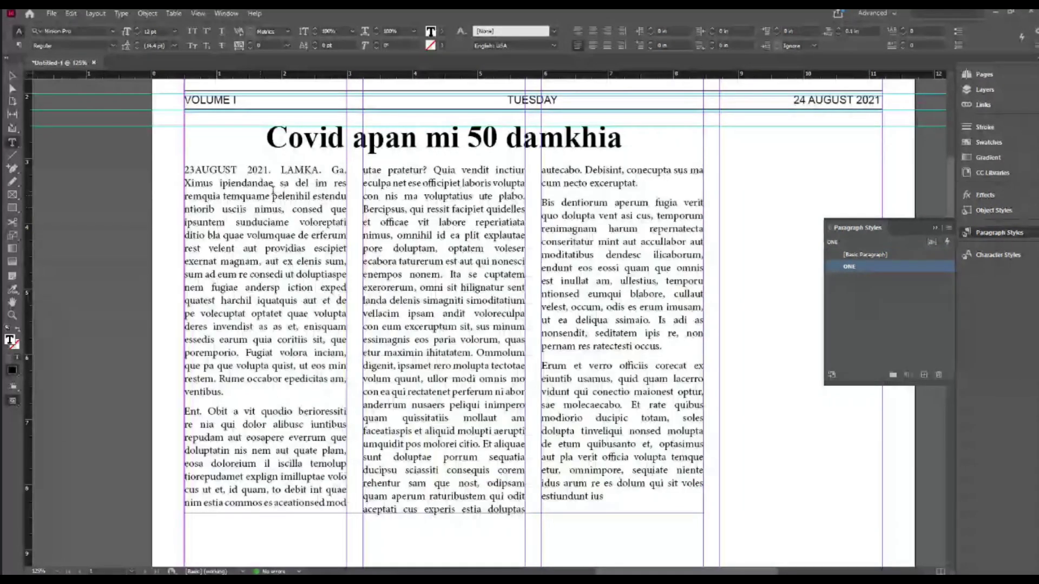
Step: Insert a space between "23" and "AUGUST" in the article's dateline
left_click(322, 168)
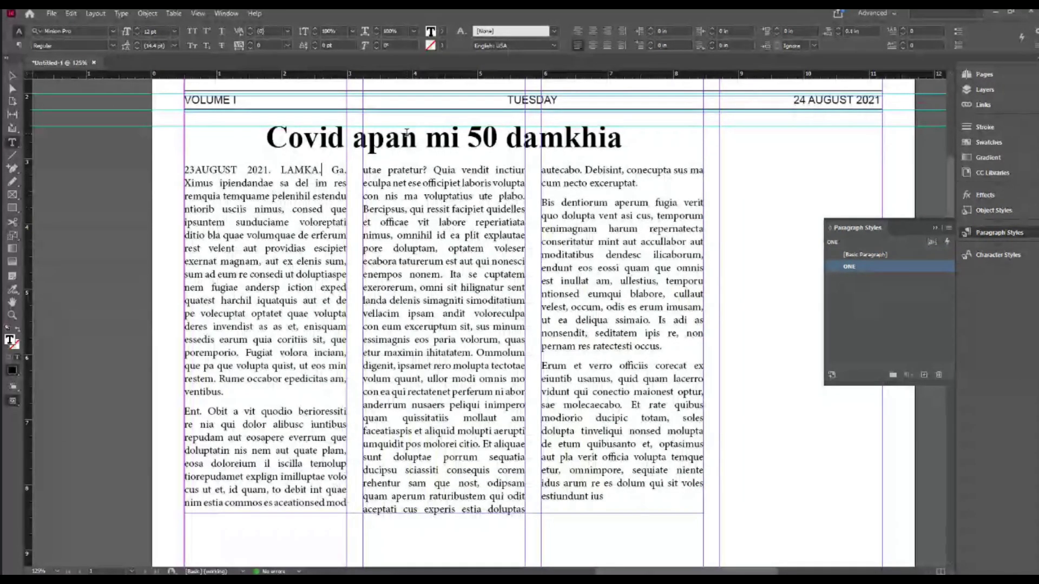
key("Home")
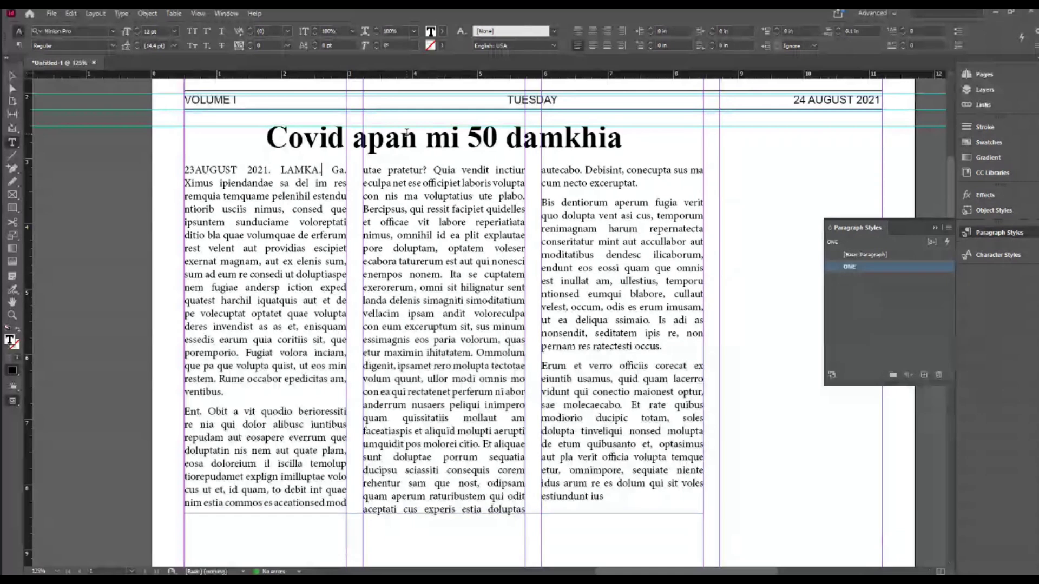
key("Right")
key("Right")
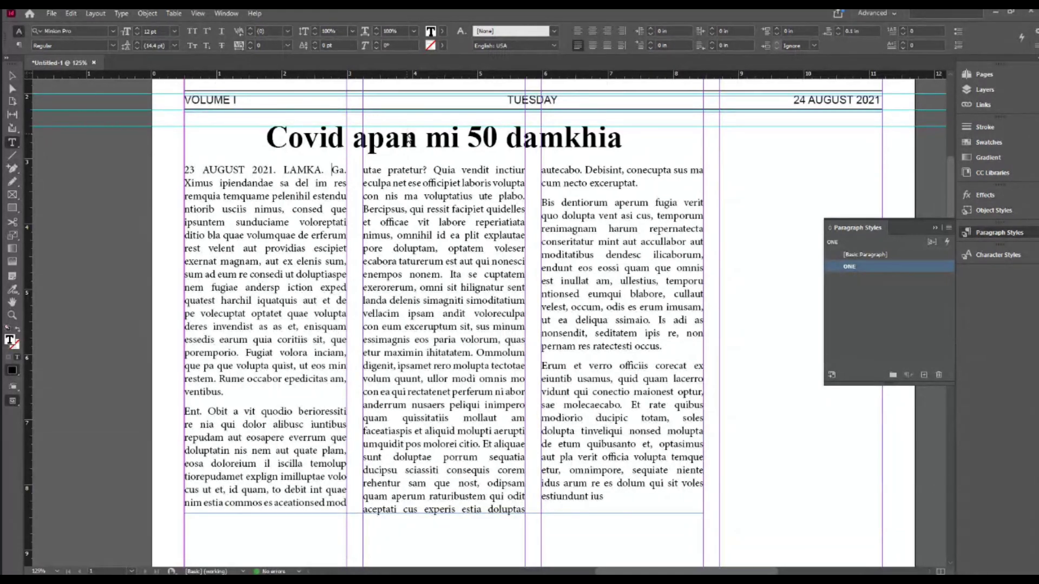
Step: Set the font of the dateline "23 AUGUST 2021. LAMKA." to Arial Narrow
key("shift+Home")
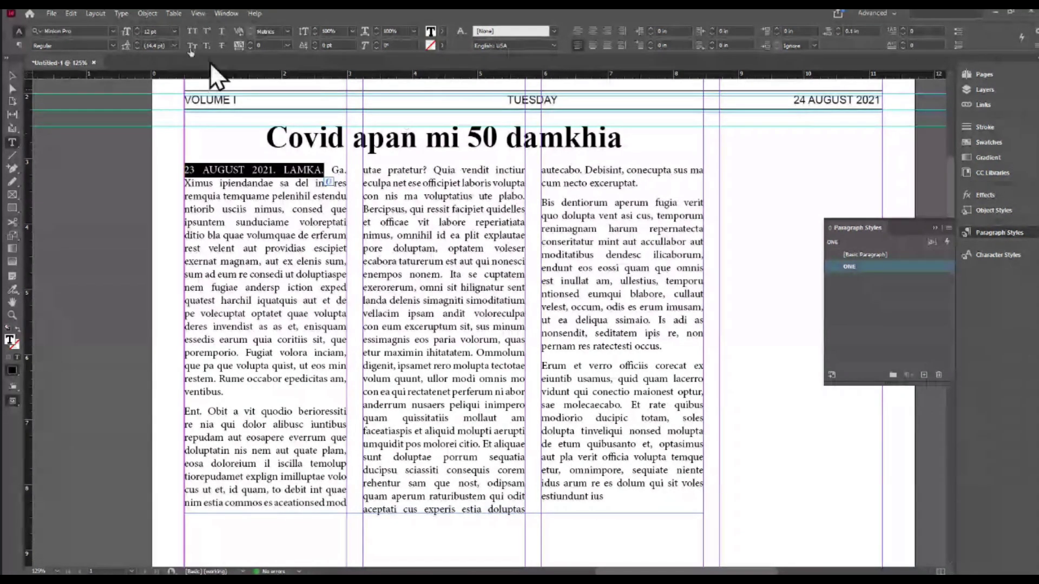
left_click(83, 29)
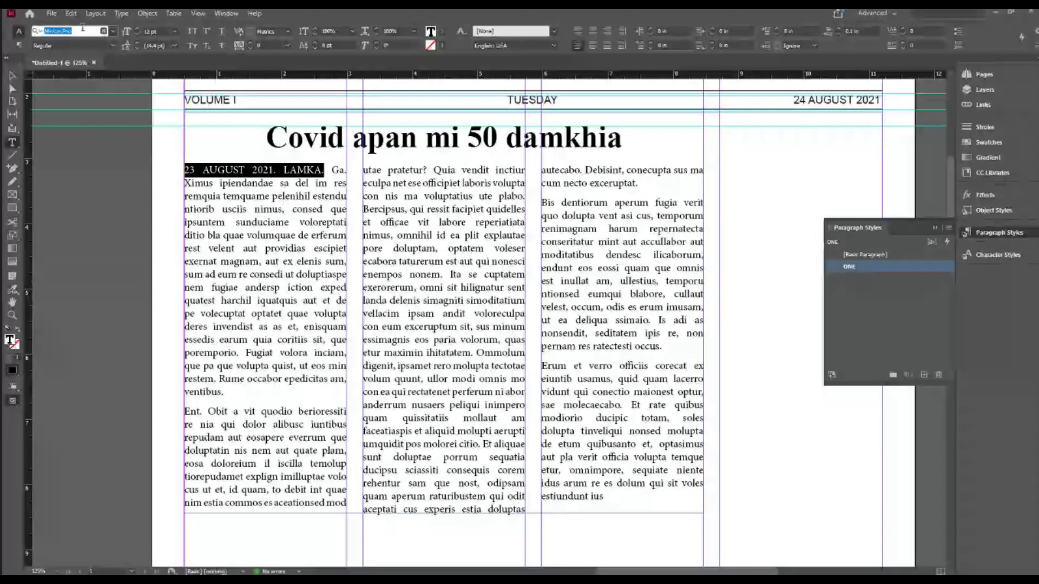
type("Arial")
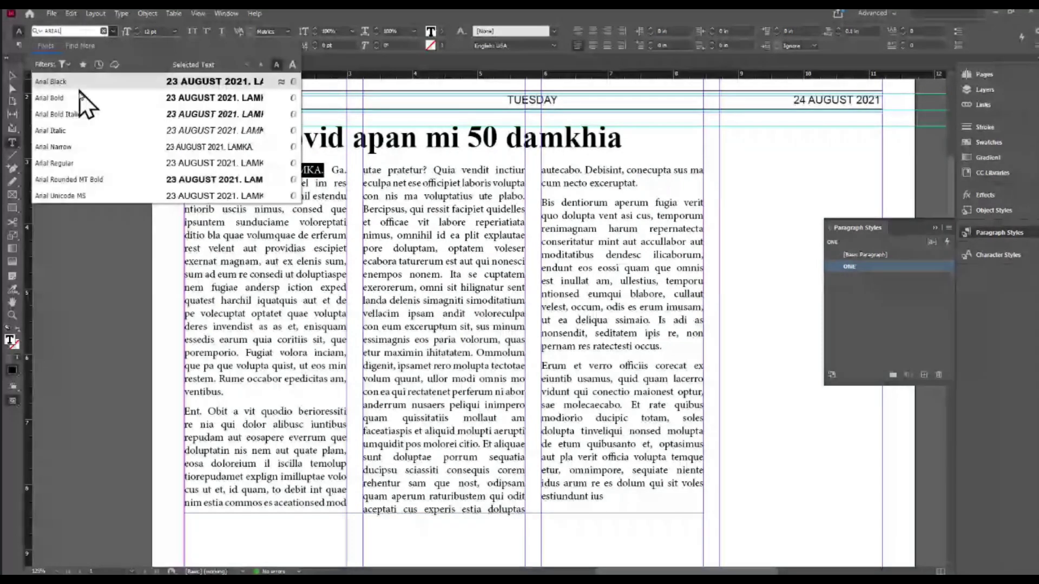
left_click(73, 149)
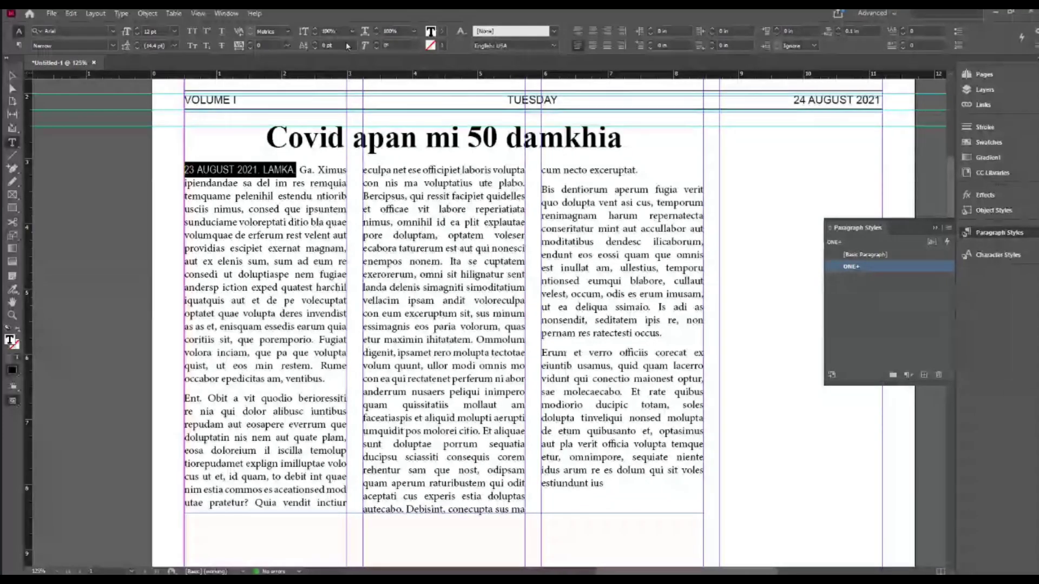
left_click(19, 45)
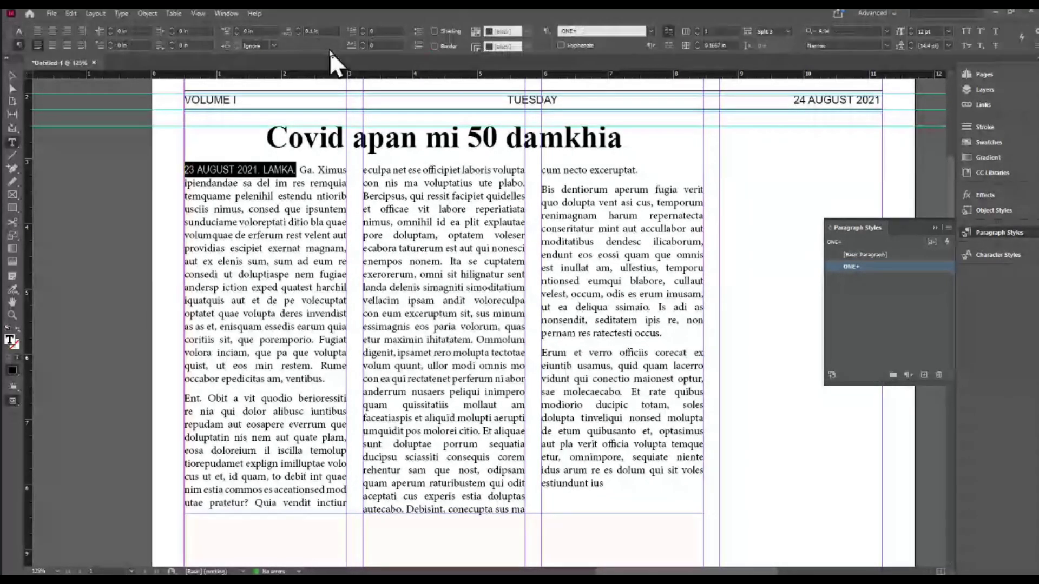
left_click(19, 30)
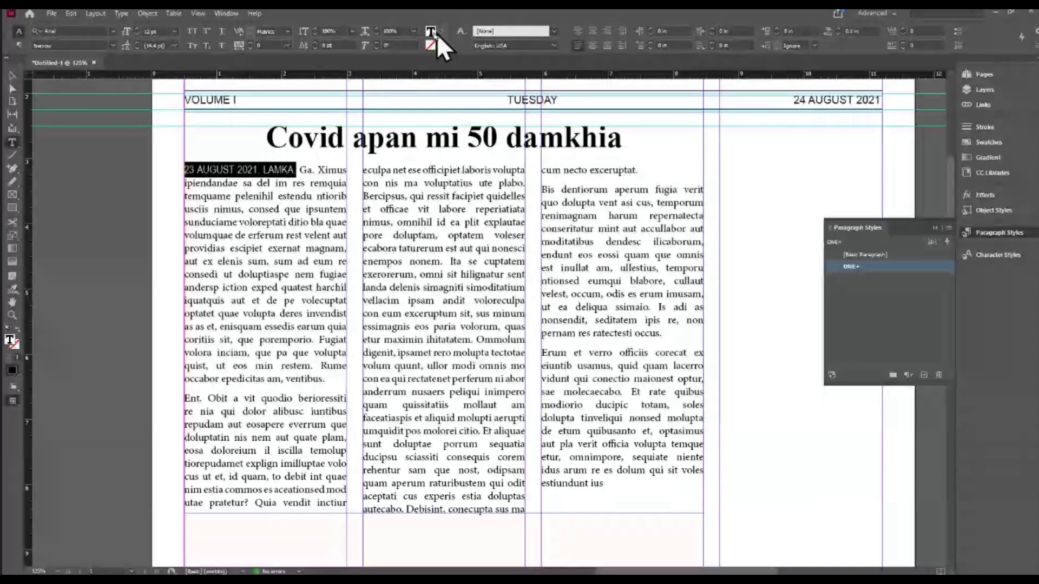
Step: Colour the selected dateline red with the C=15 M=100 Y=100 K=0 swatch and set its font style to Bold
left_click(441, 31)
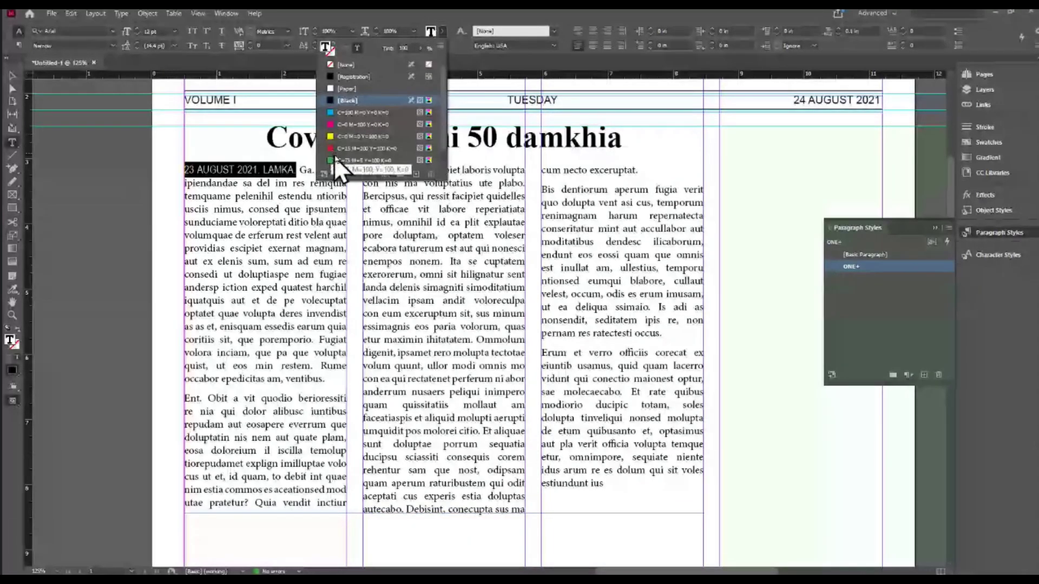
left_click(348, 147)
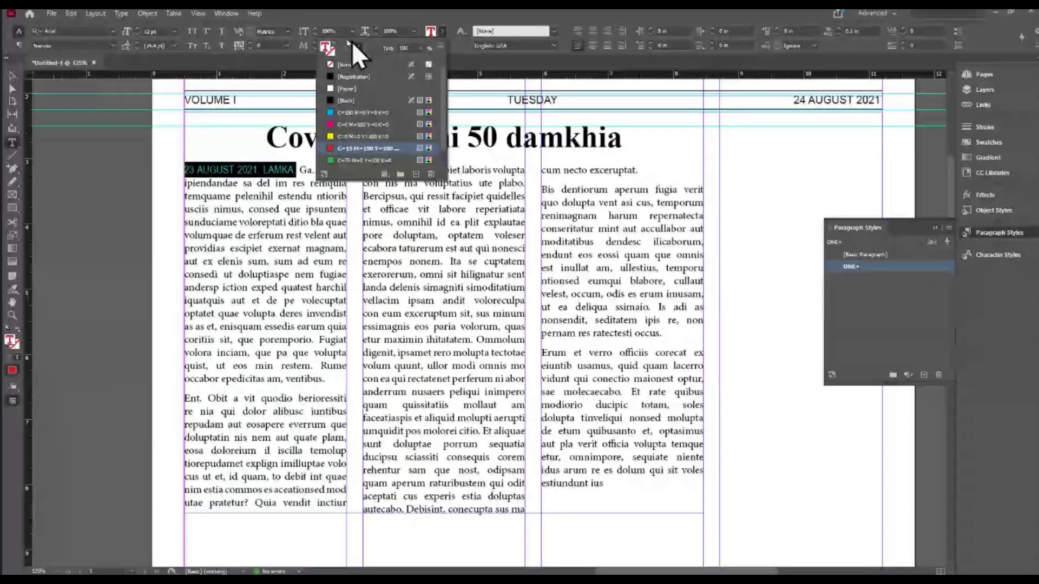
left_click(112, 45)
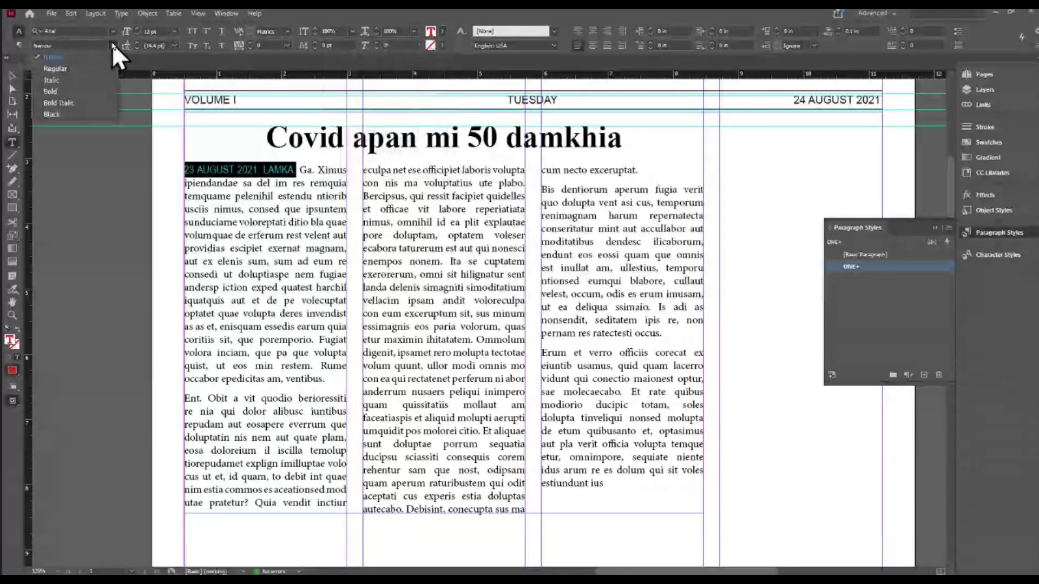
left_click(73, 92)
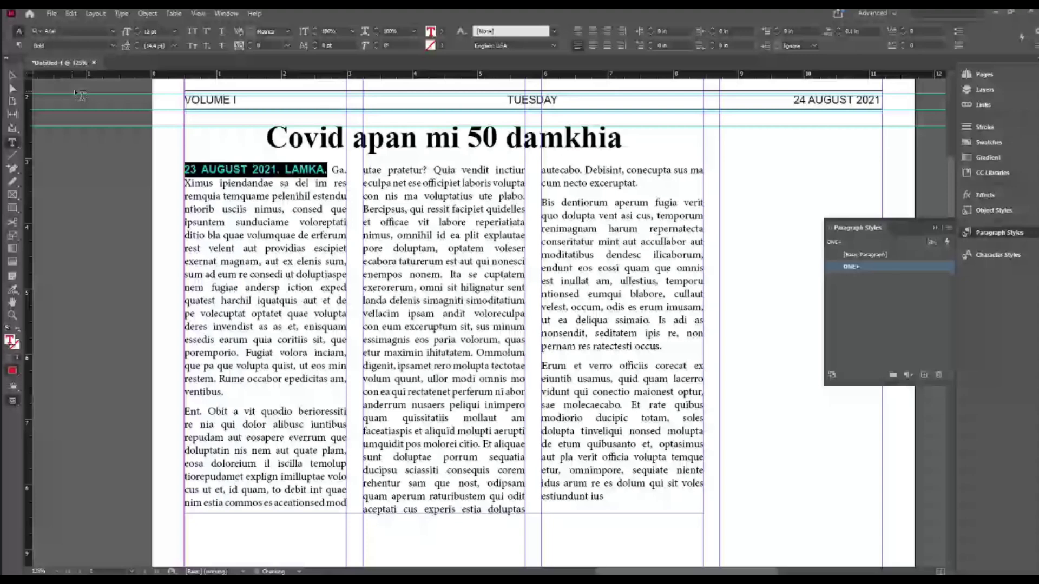
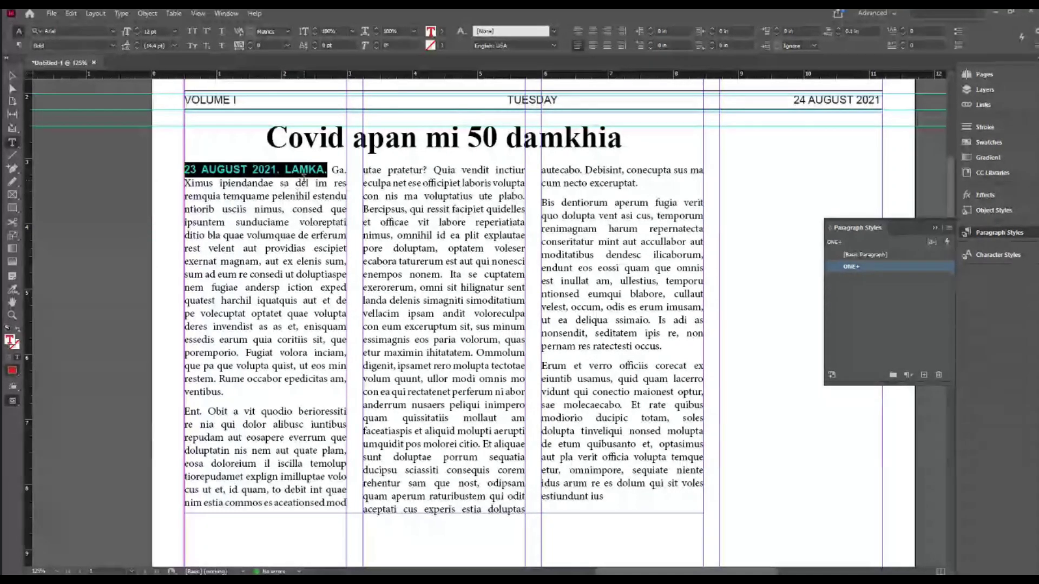
Step: Create a character style named "DATE" from the dateline's formatting and apply it to the dateline
left_click(998, 253)
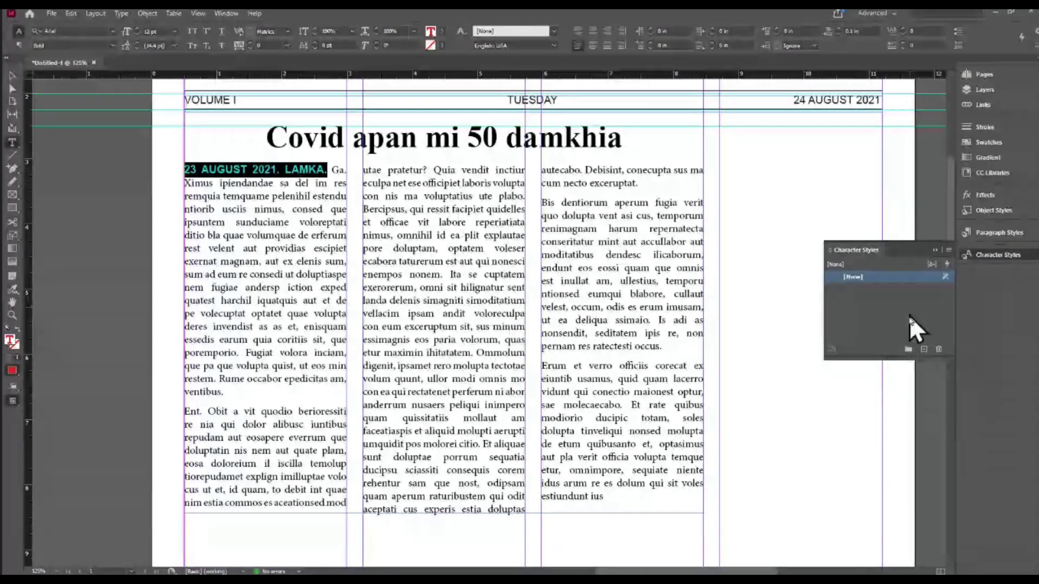
left_click(921, 349)
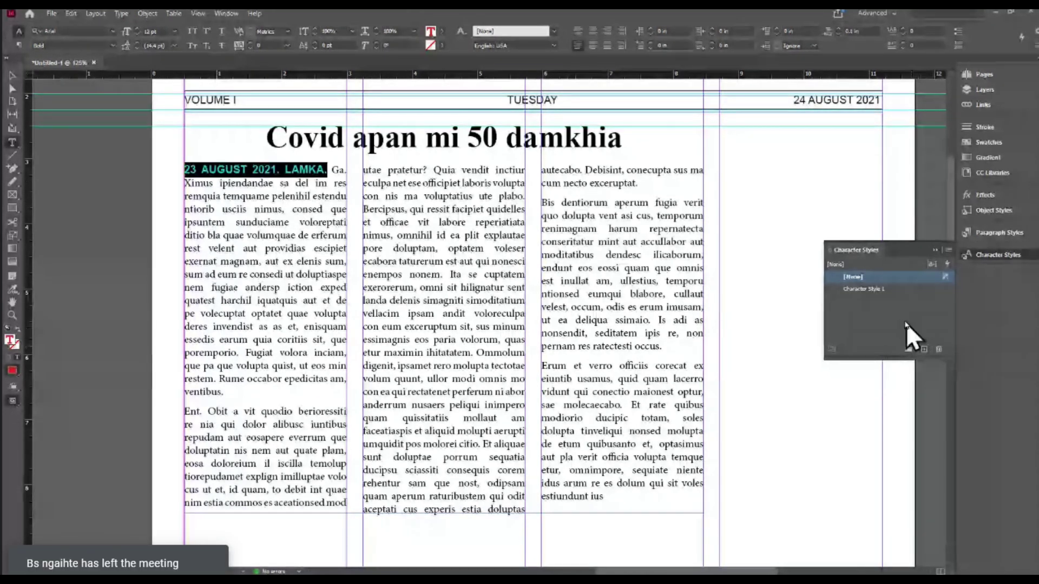
right_click(875, 290)
left_click(888, 297)
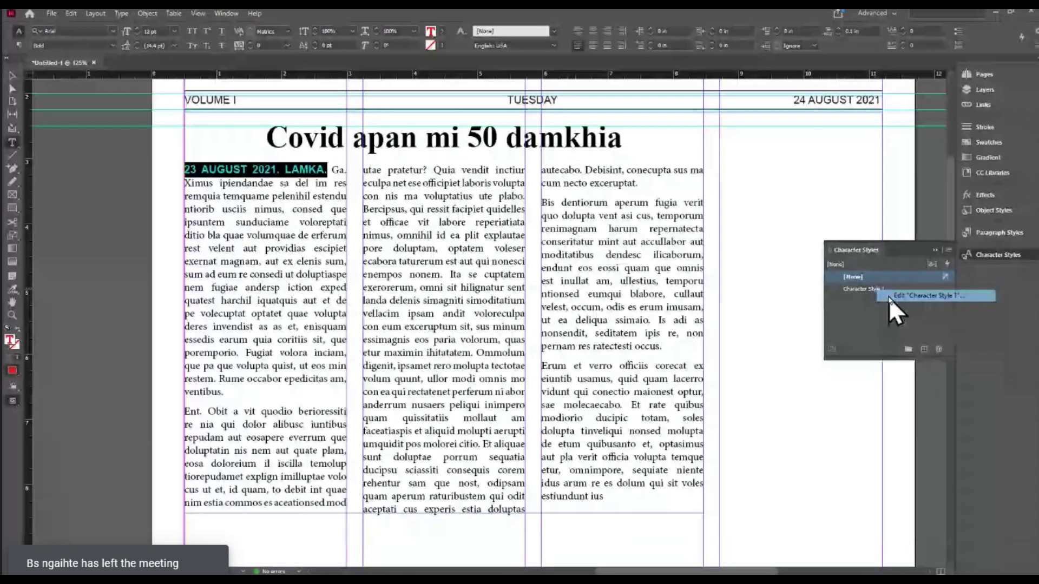
type("DATE")
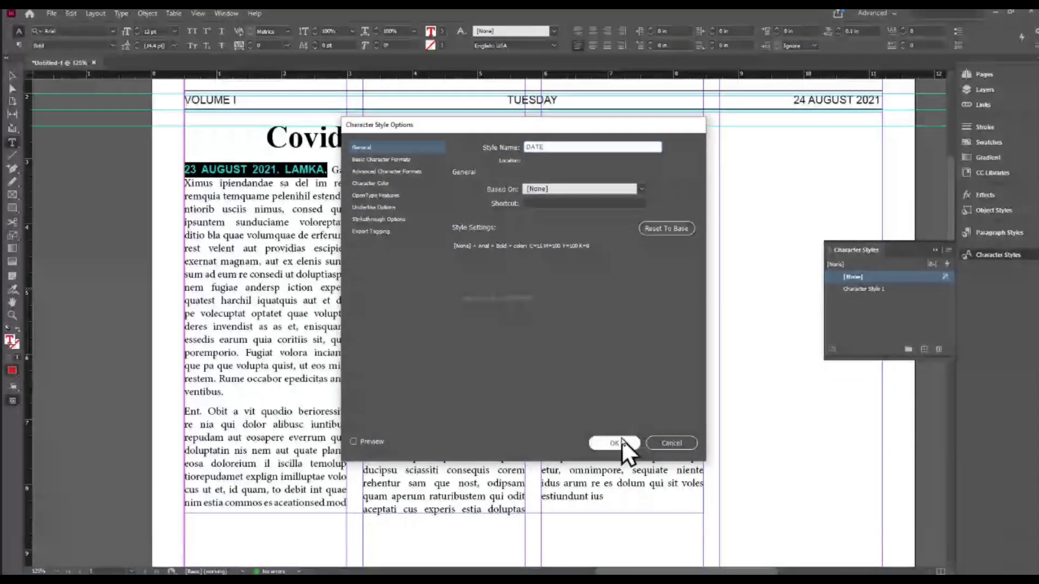
left_click(605, 443)
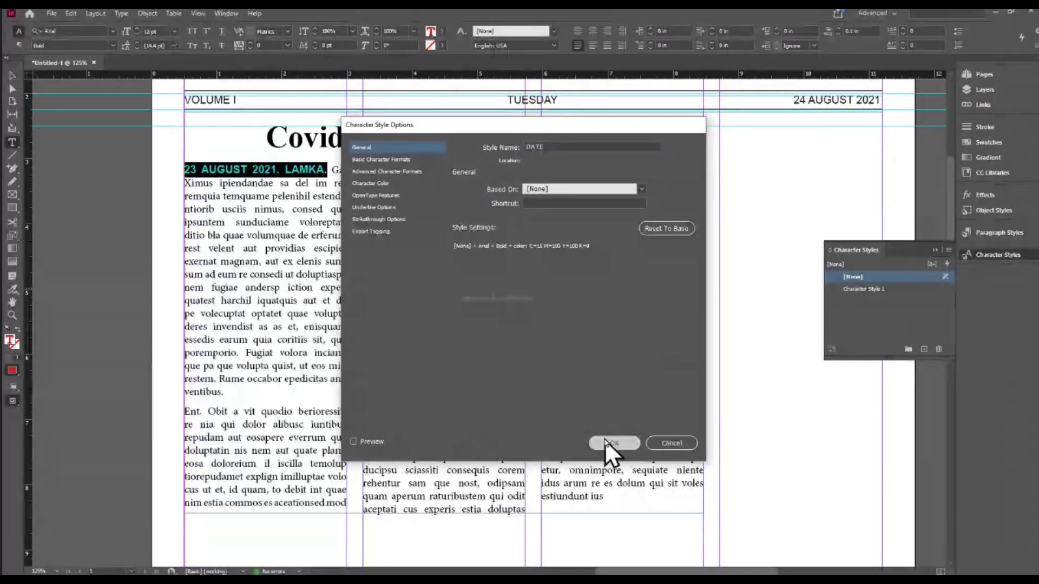
left_click(857, 289)
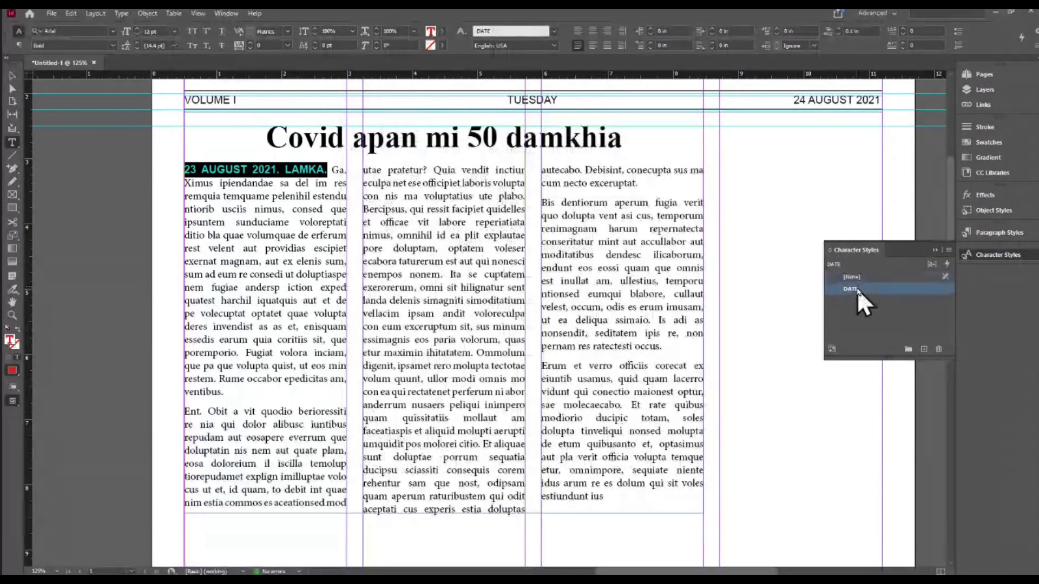
left_click(472, 315)
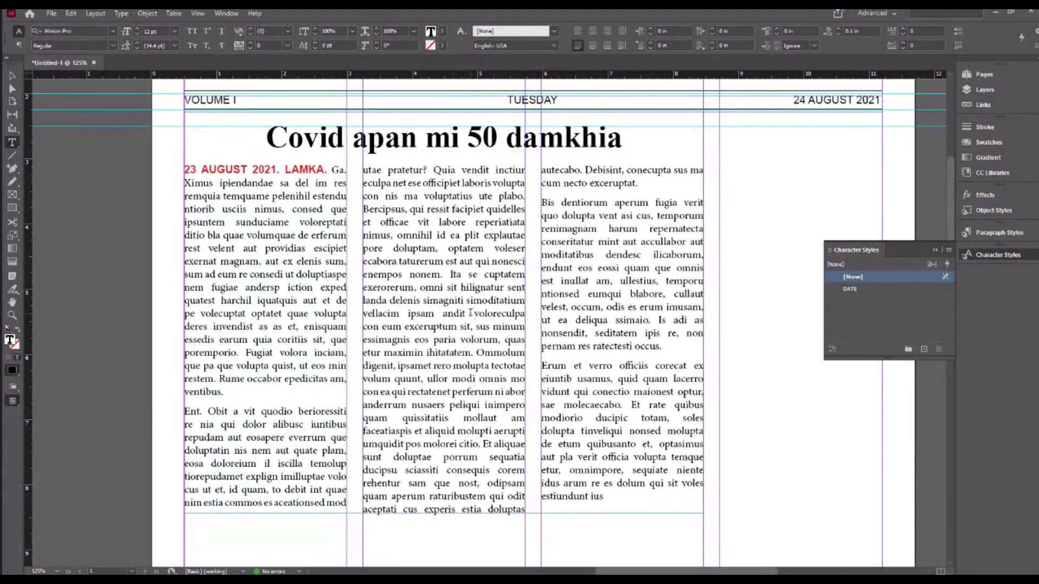
Step: Create a paragraph style named "Title1" from the formatting of the headline "Covid apan mi 50 damkhia"
scroll(471, 312, "down", 1)
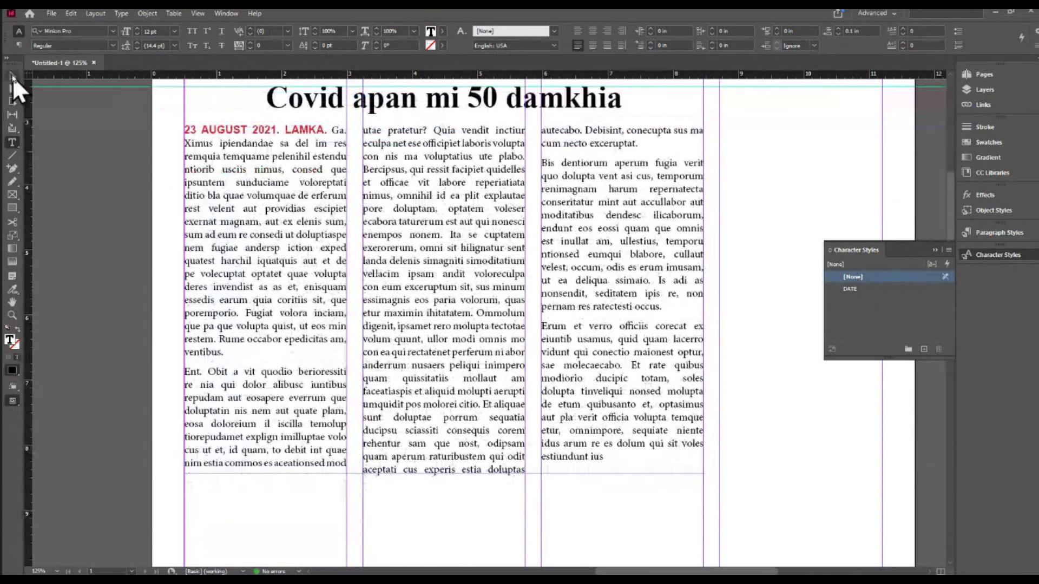
left_click(12, 76)
key("ctrl+minus")
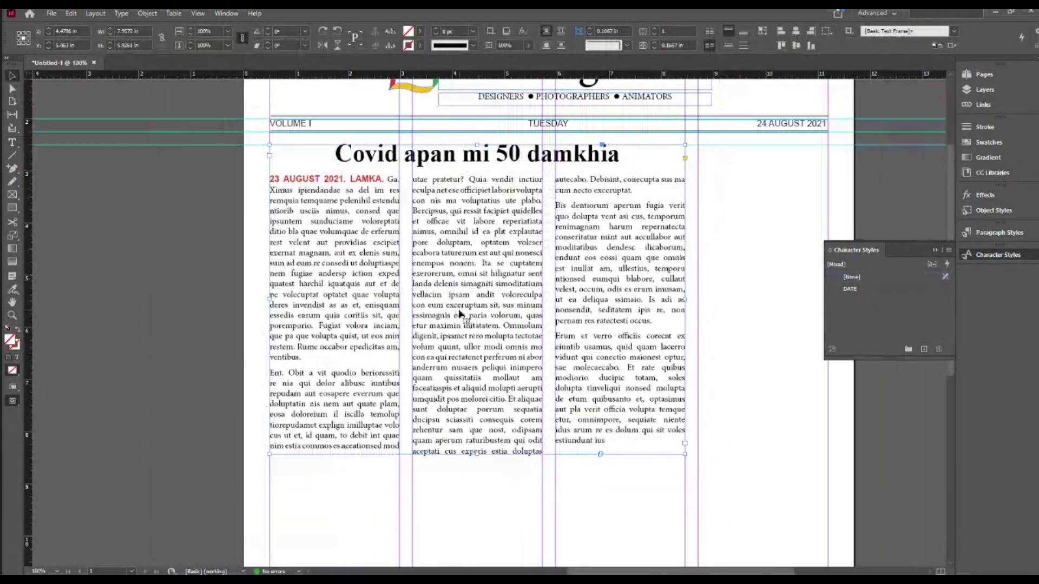
key("ctrl+minus")
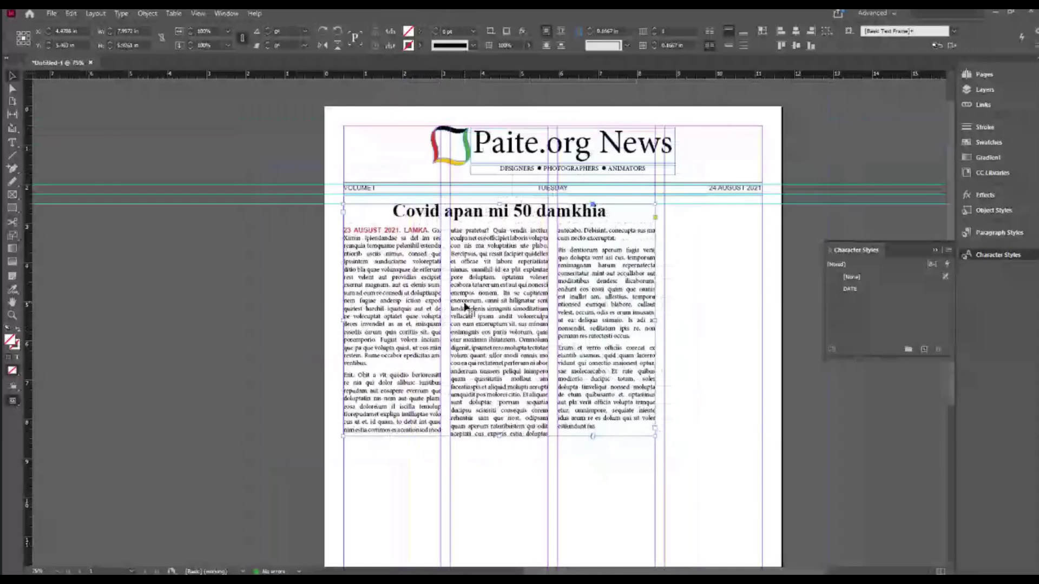
left_click(737, 285)
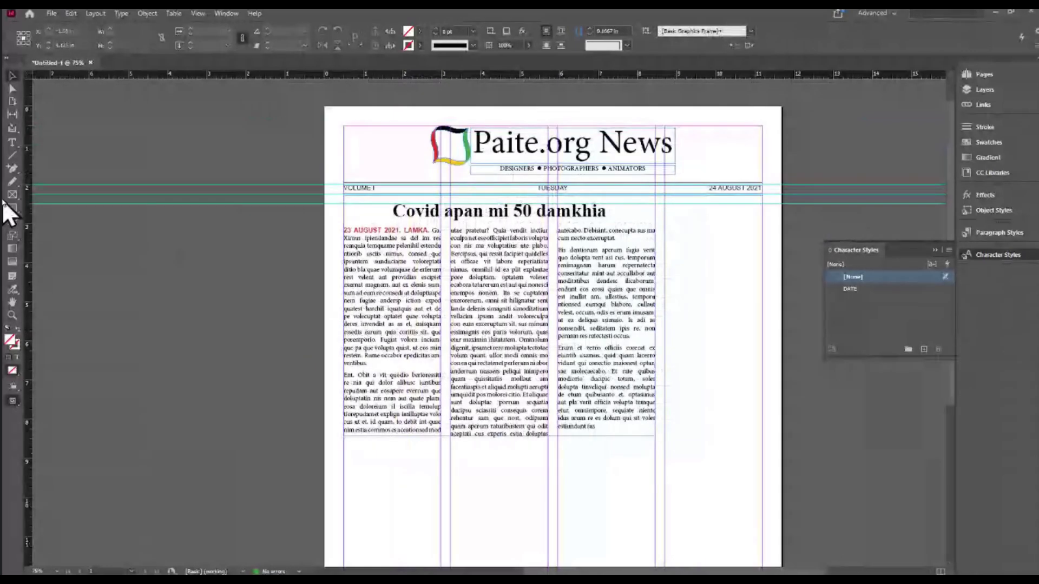
left_click(174, 204)
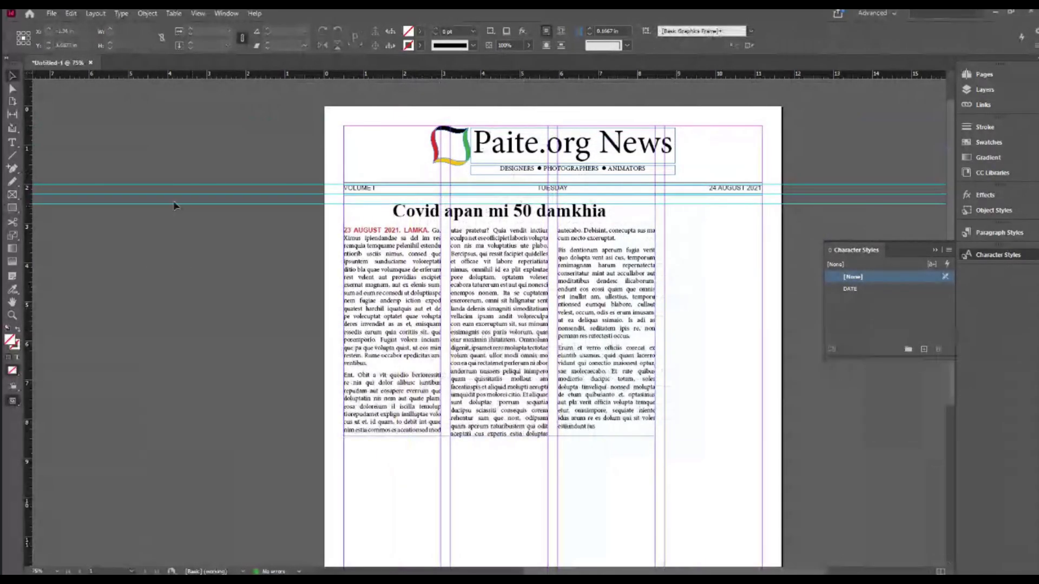
left_click(12, 142)
left_click(602, 211)
left_click_drag(602, 211, 387, 214)
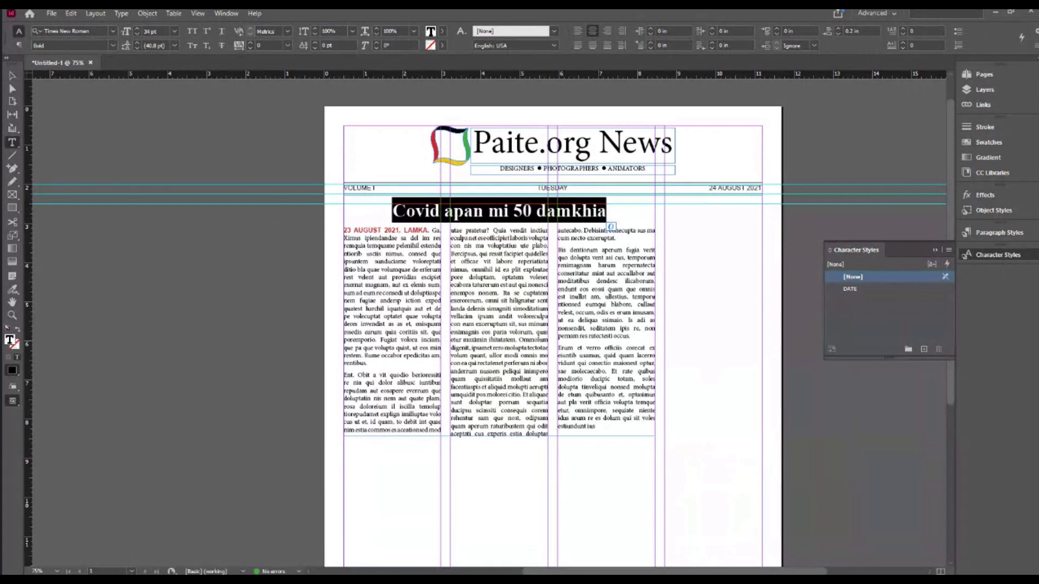
left_click(988, 233)
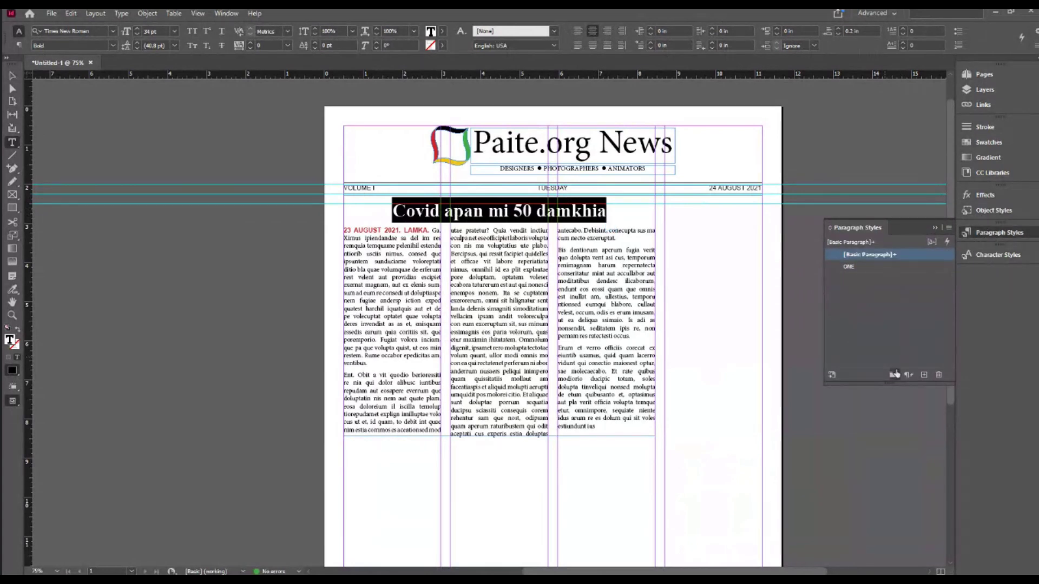
left_click(924, 375)
right_click(868, 265)
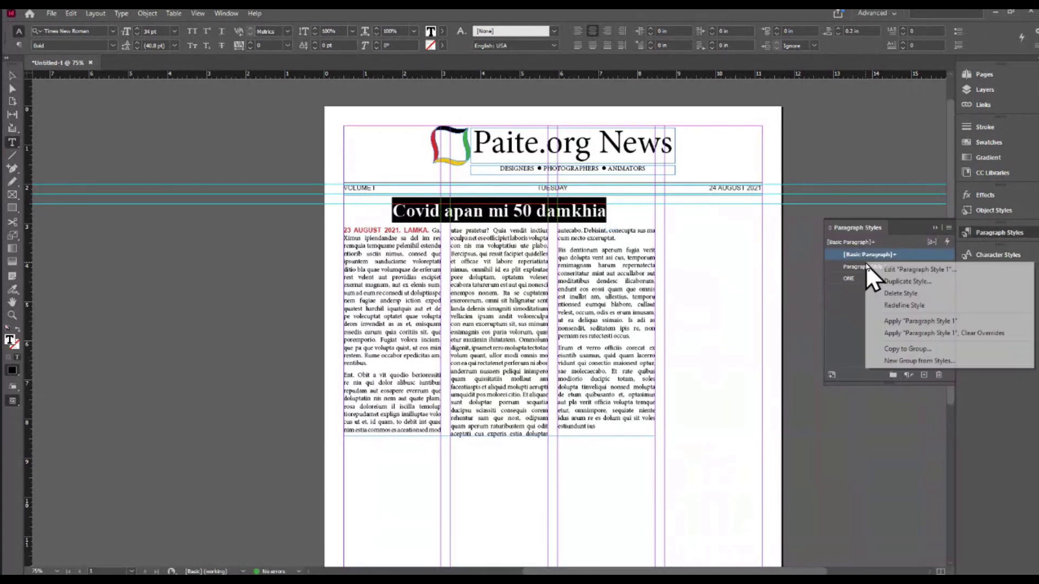
left_click(884, 265)
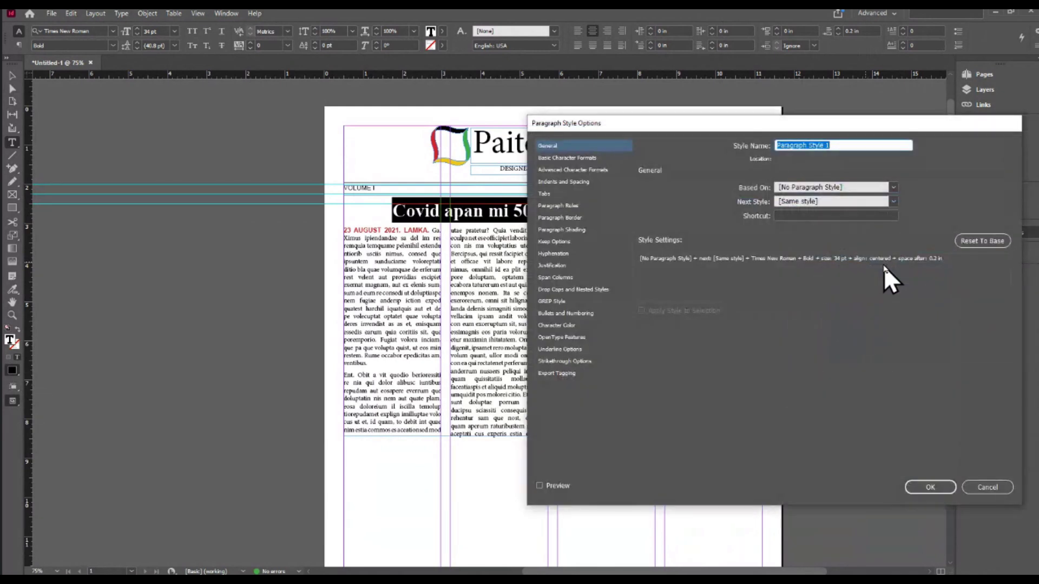
type("Title1")
left_click(930, 487)
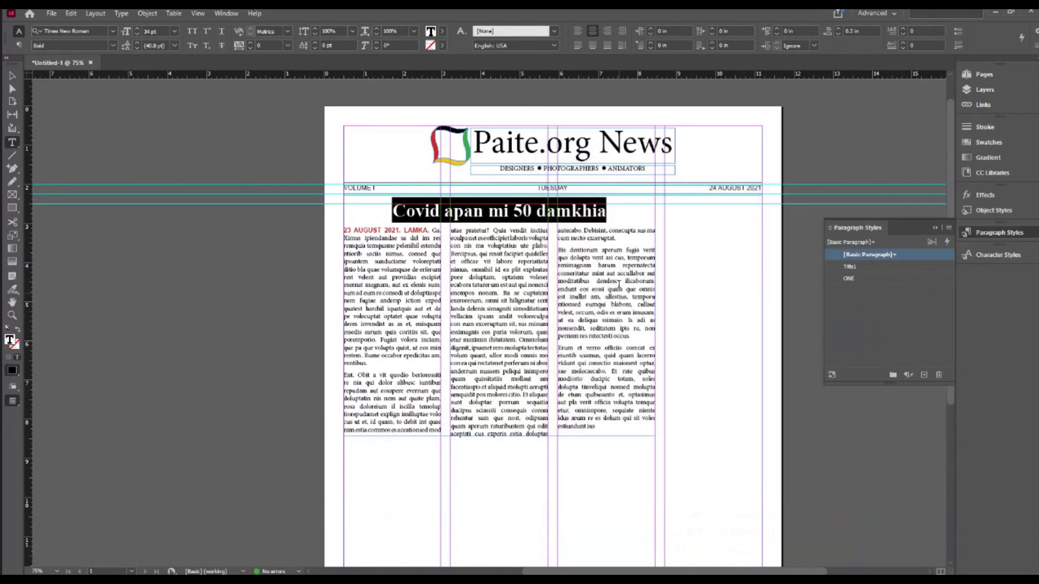
left_click(573, 246)
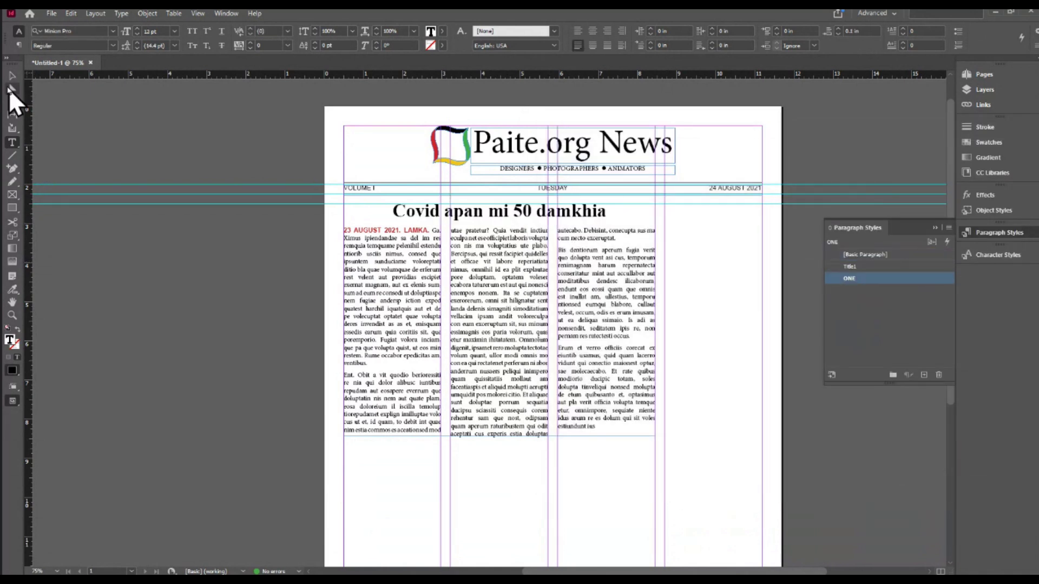
Step: Draw a text frame spanning the empty fourth column beside the lead article and fill it with placeholder text
left_click(10, 79)
scroll(480, 364, "down", 4)
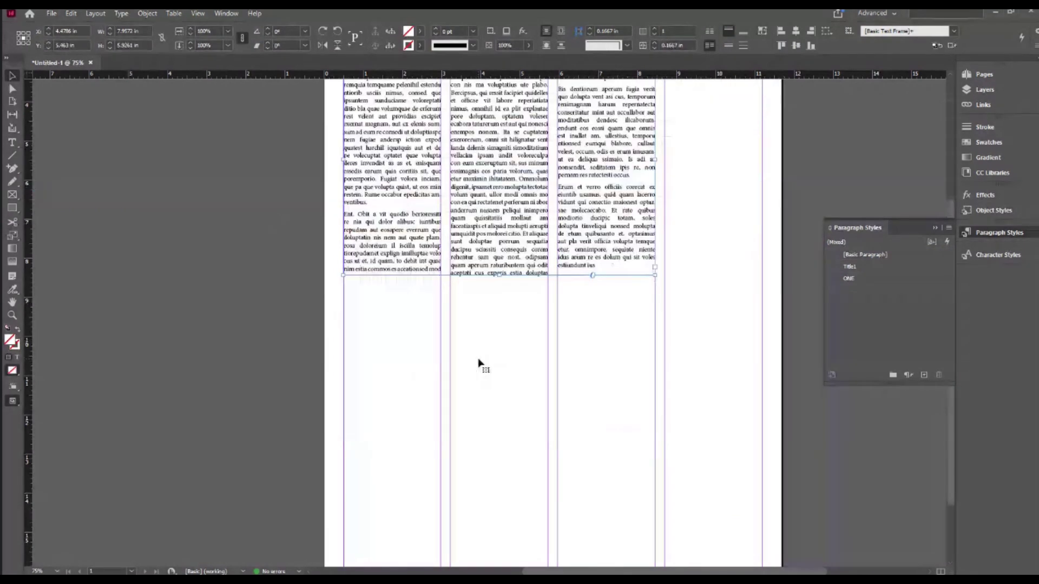
left_click(483, 364)
scroll(482, 357, "up", 2)
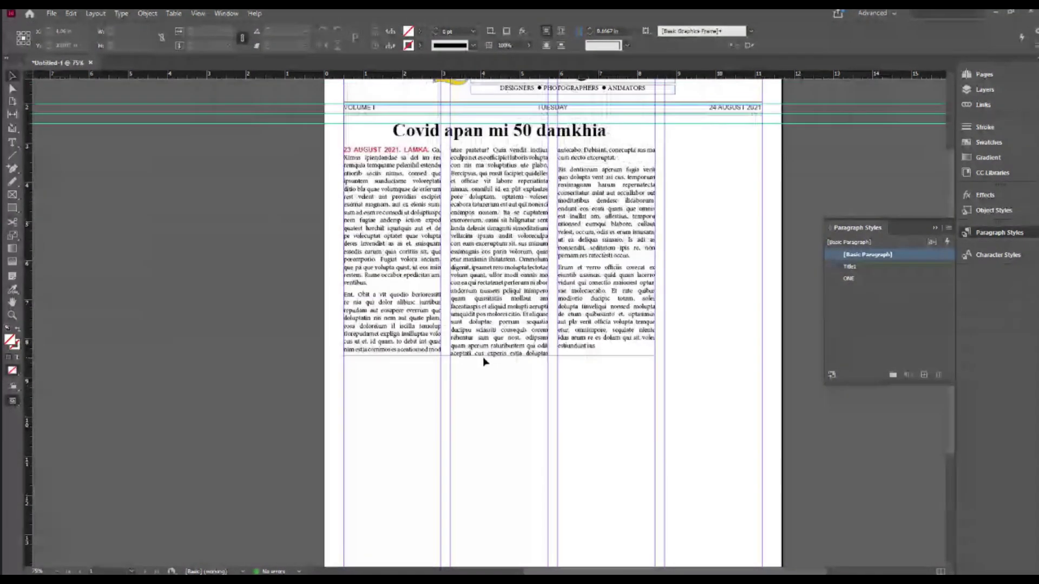
scroll(693, 252, "right", 3)
scroll(665, 260, "up", 1)
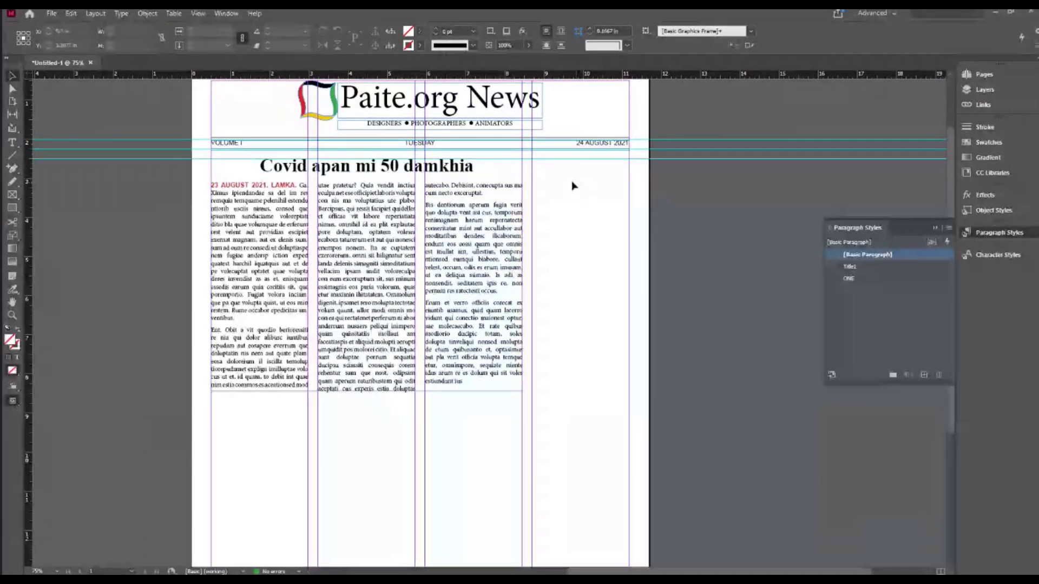
left_click(14, 143)
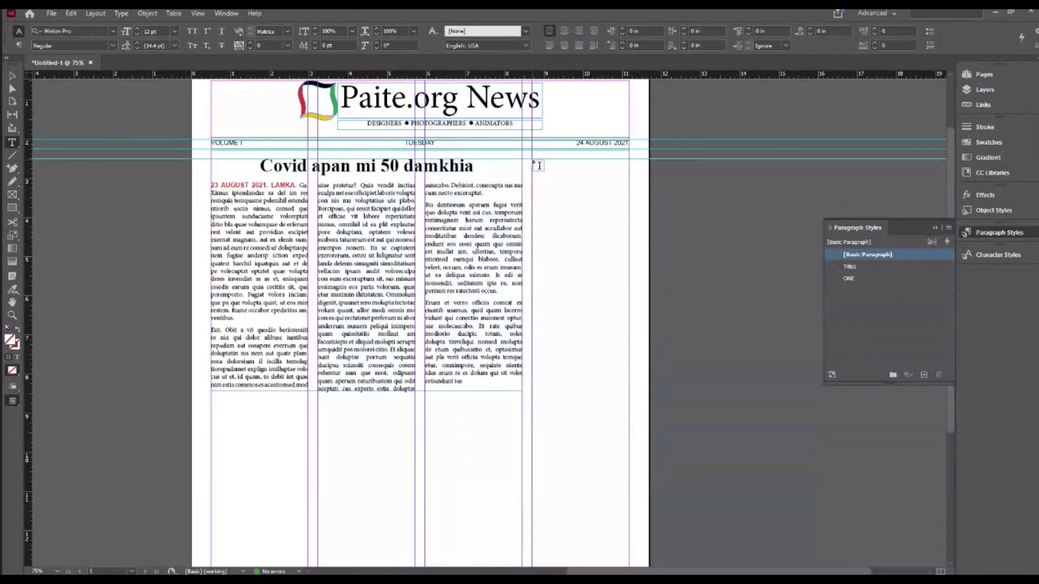
left_click_drag(533, 160, 632, 492)
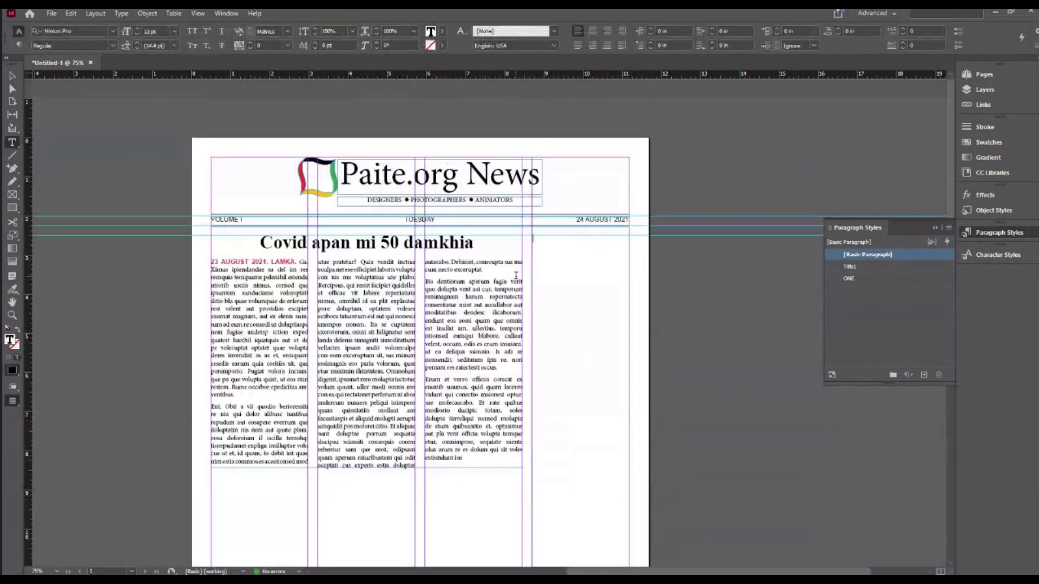
left_click(120, 14)
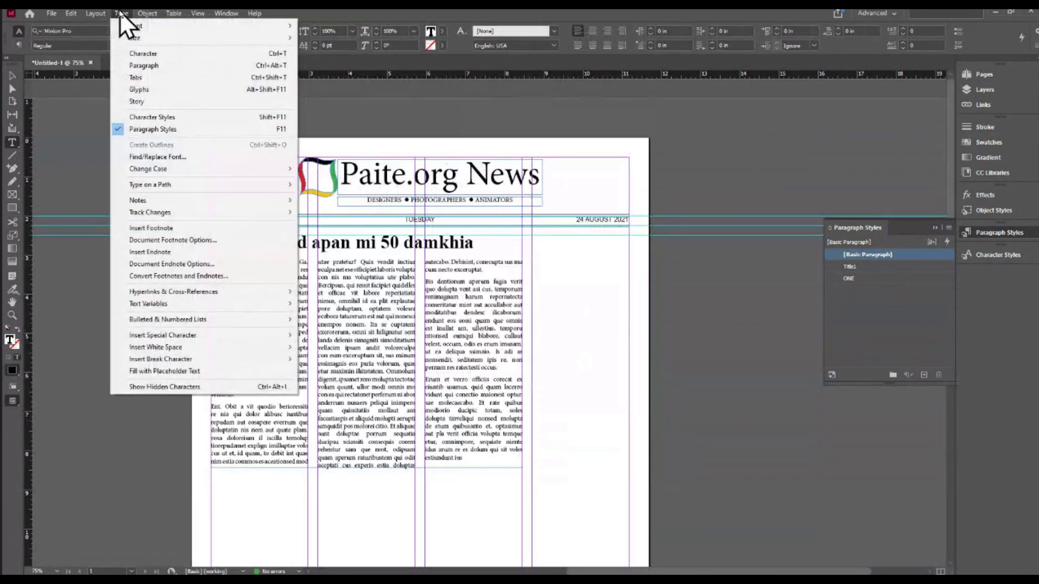
left_click(167, 370)
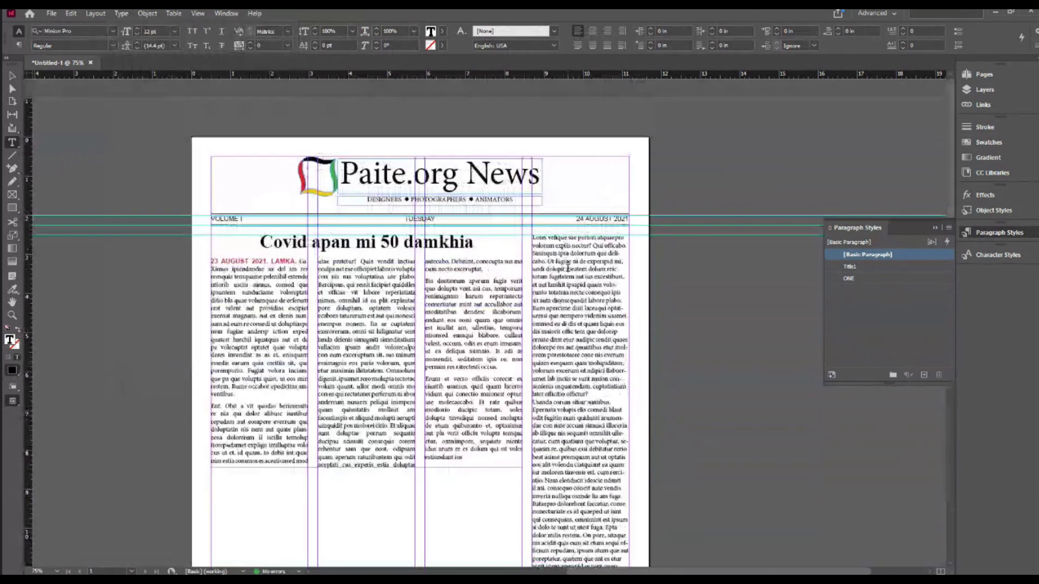
key("ctrl+a")
left_click(592, 274, "shift")
triple_click(592, 277)
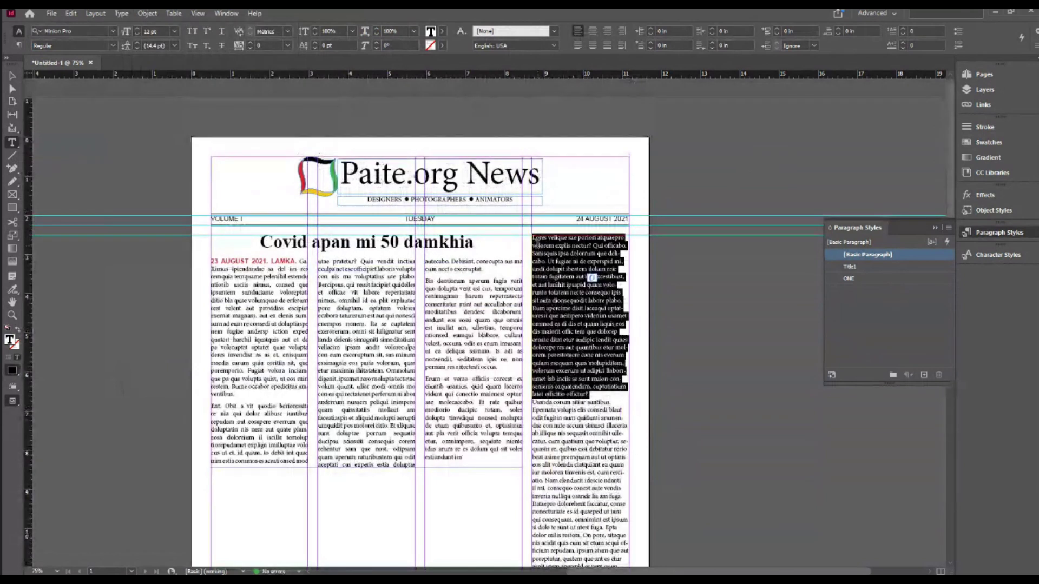
key("Escape")
Step: Add the heading "THU TUAMTUAM" on its own line above the placeholder text in the fourth column
key("ctrl+equal")
key("ctrl+equal")
key("ctrl+equal")
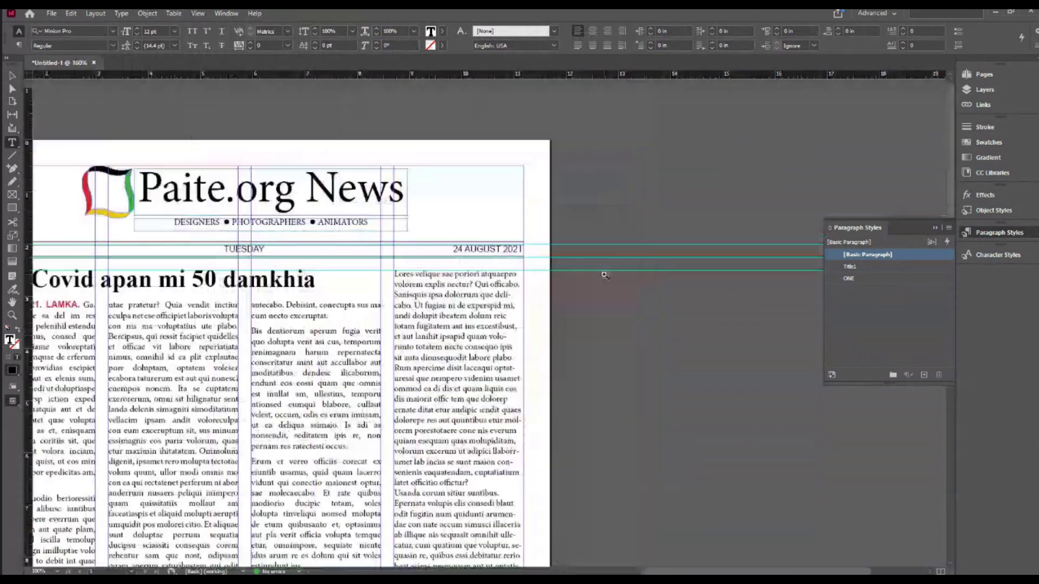
key("Return")
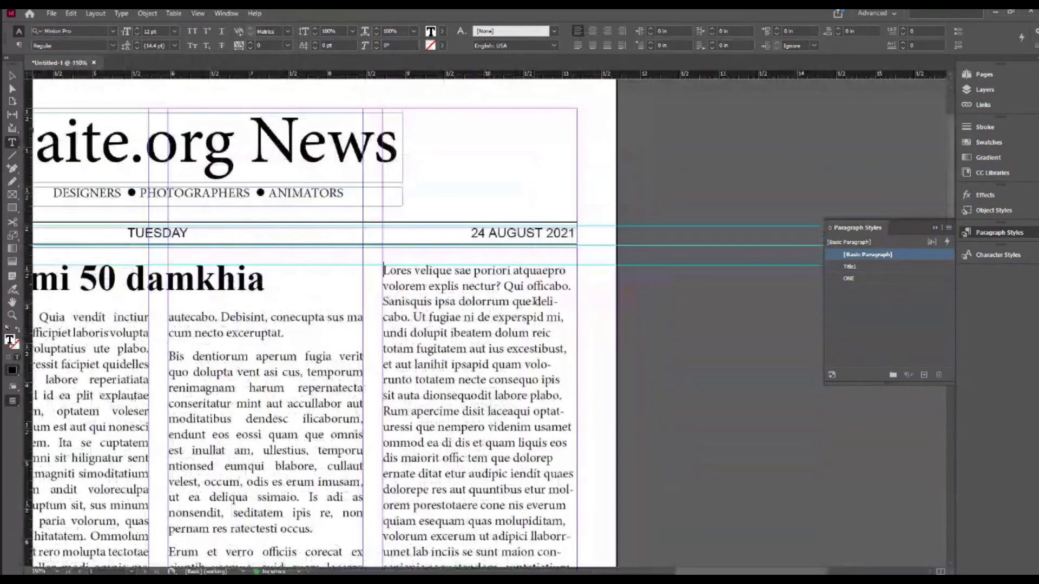
key("Return")
key("Up")
type("TH")
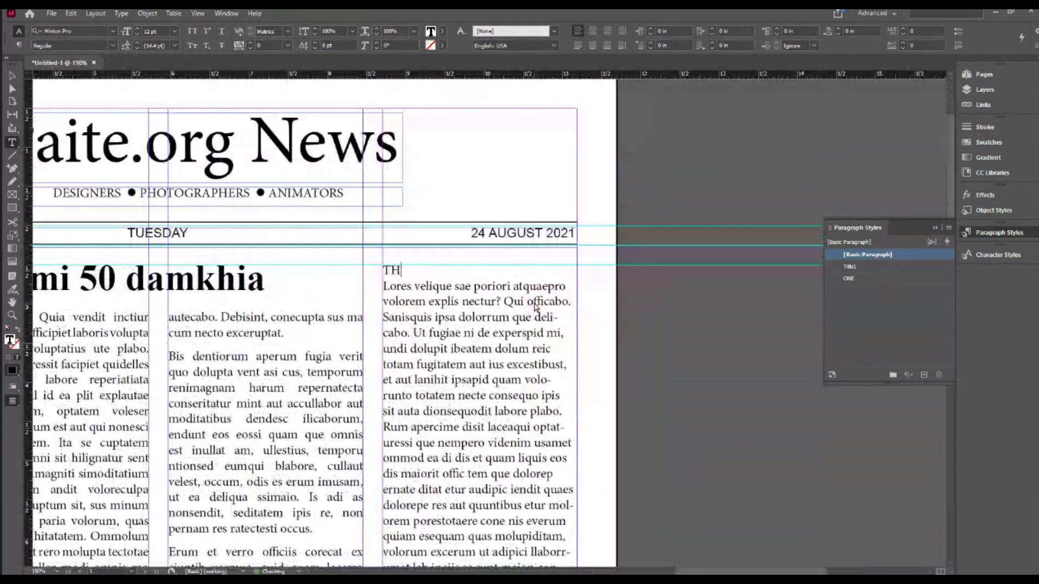
type("U TUAMTUAM")
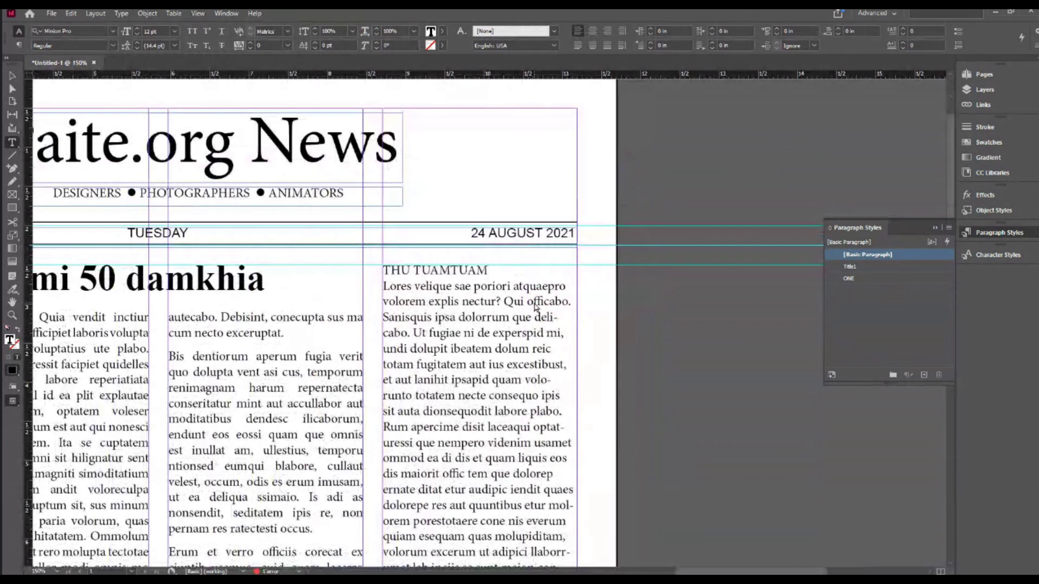
Step: Center the "THU TUAMTUAM" heading and set its font to Arial Bold
key("shift+Home")
key("ctrl+shift+c")
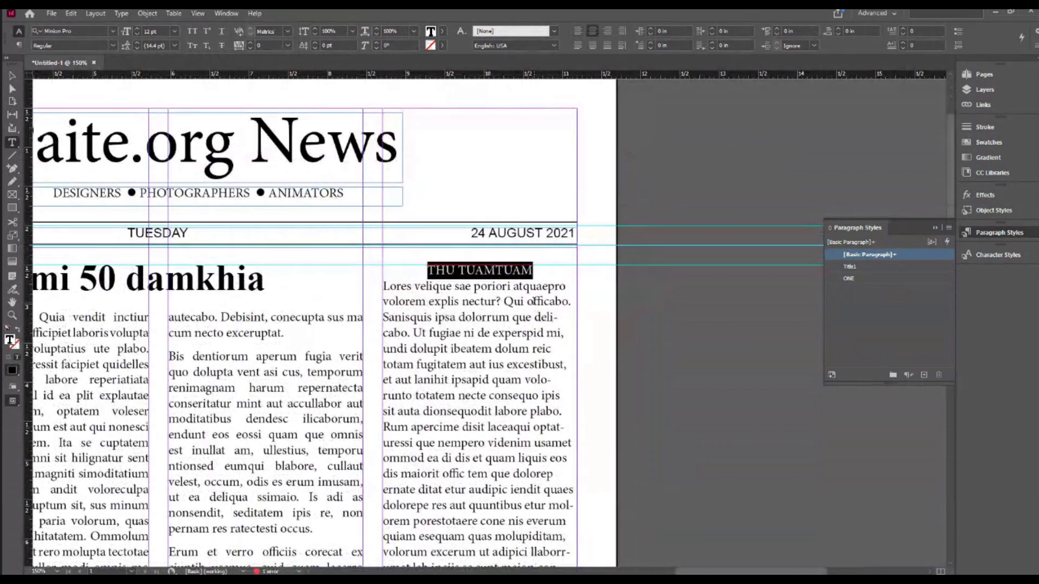
left_click(77, 30)
type("ARIAL")
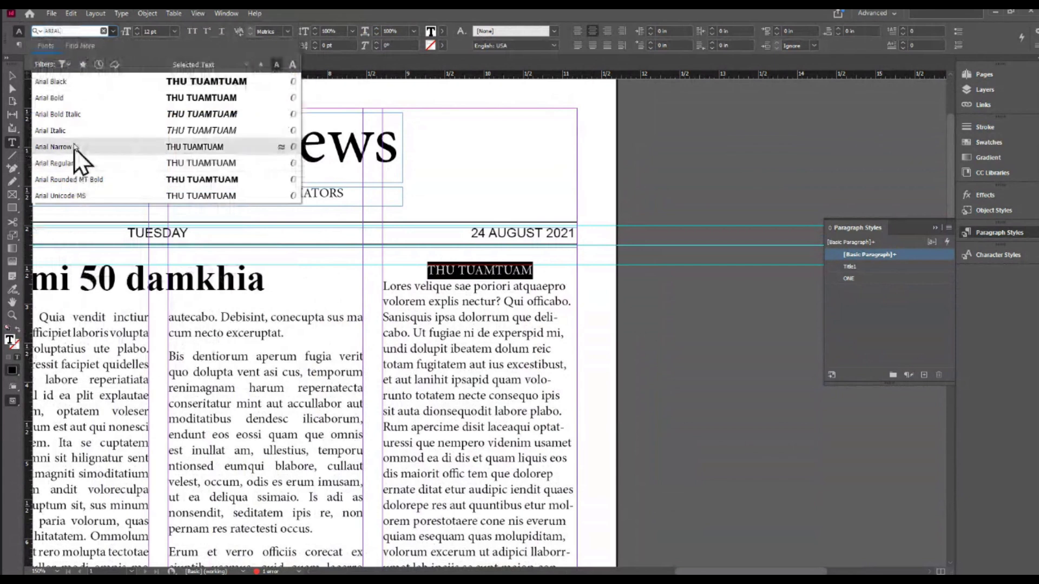
left_click(74, 99)
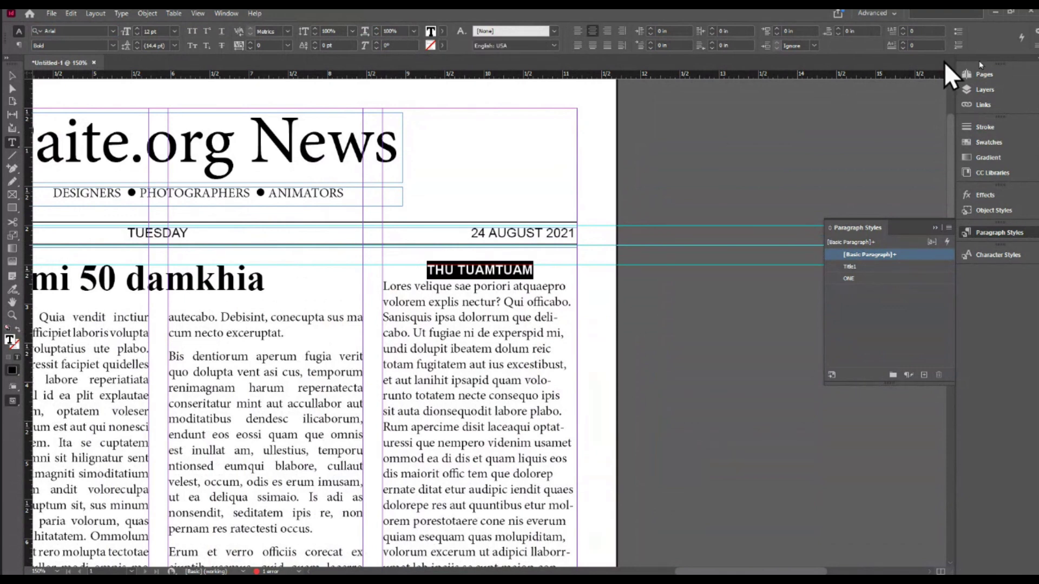
Step: Add paragraph shading to the "THU TUAMTUAM" heading in [Black] at 100% tint
left_click(1034, 48)
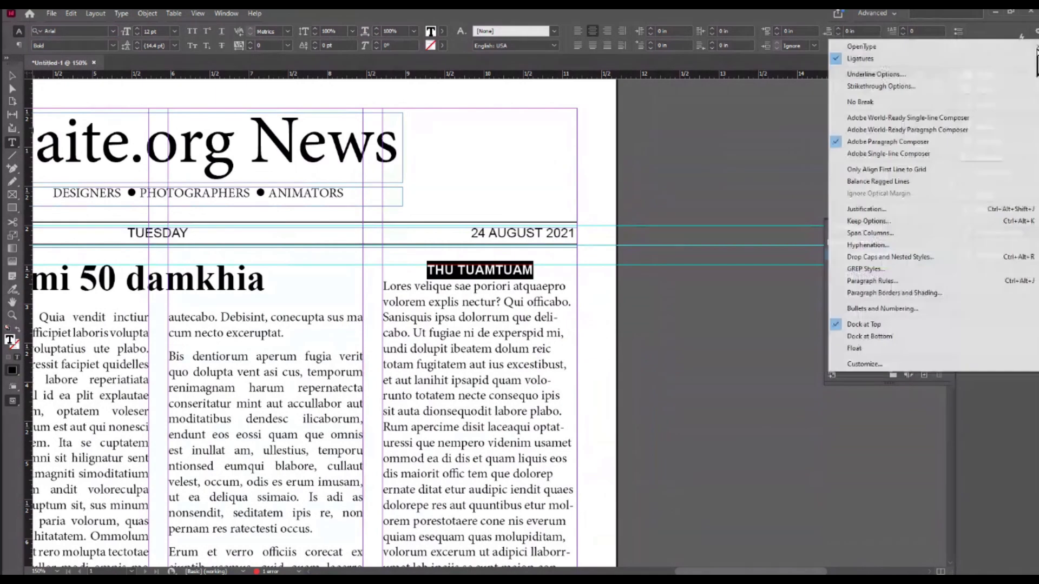
left_click(886, 292)
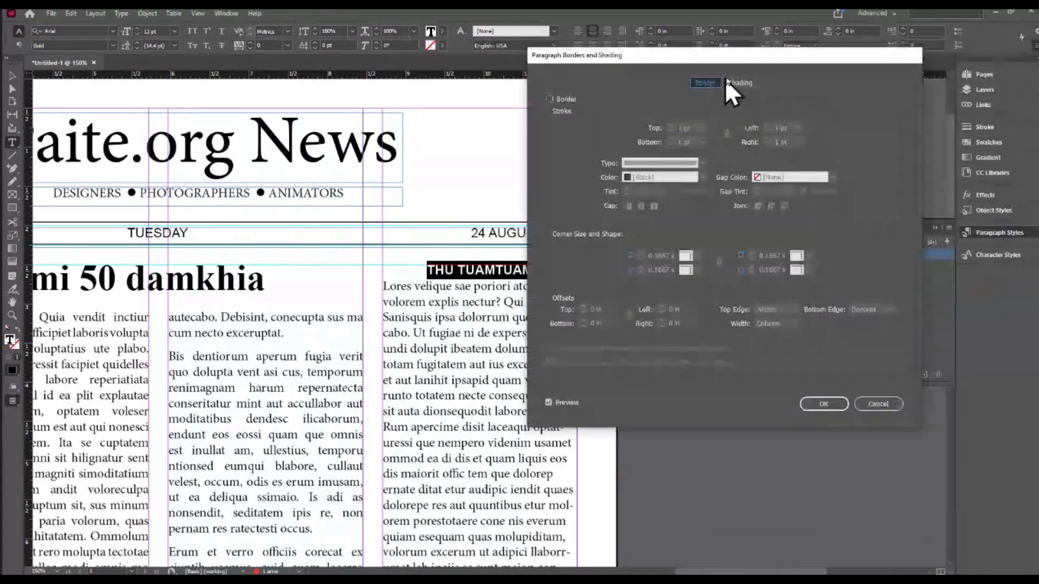
left_click(738, 83)
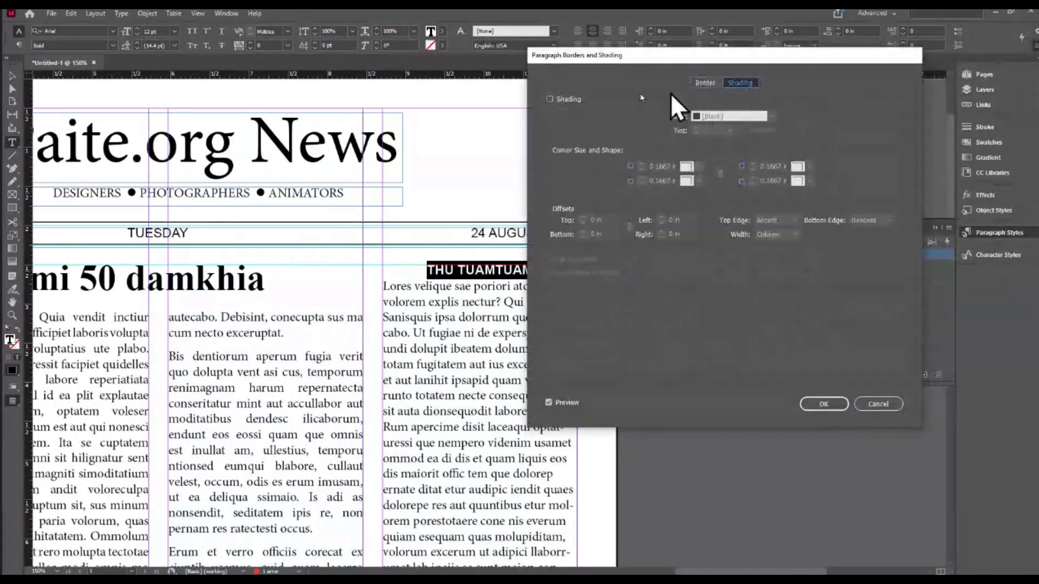
left_click(550, 99)
left_click(773, 116)
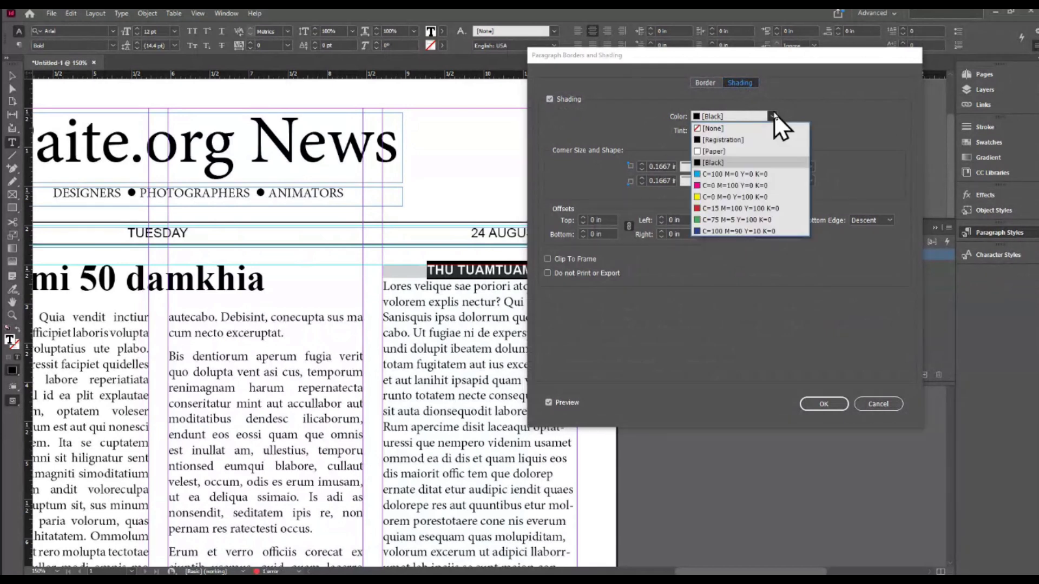
left_click(717, 164)
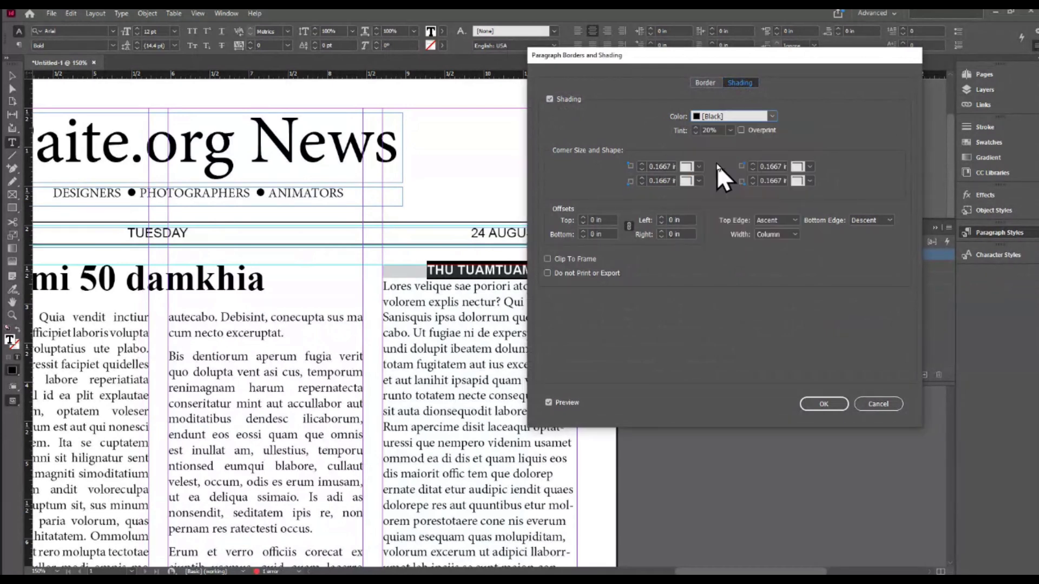
left_click(731, 130)
left_click(720, 255)
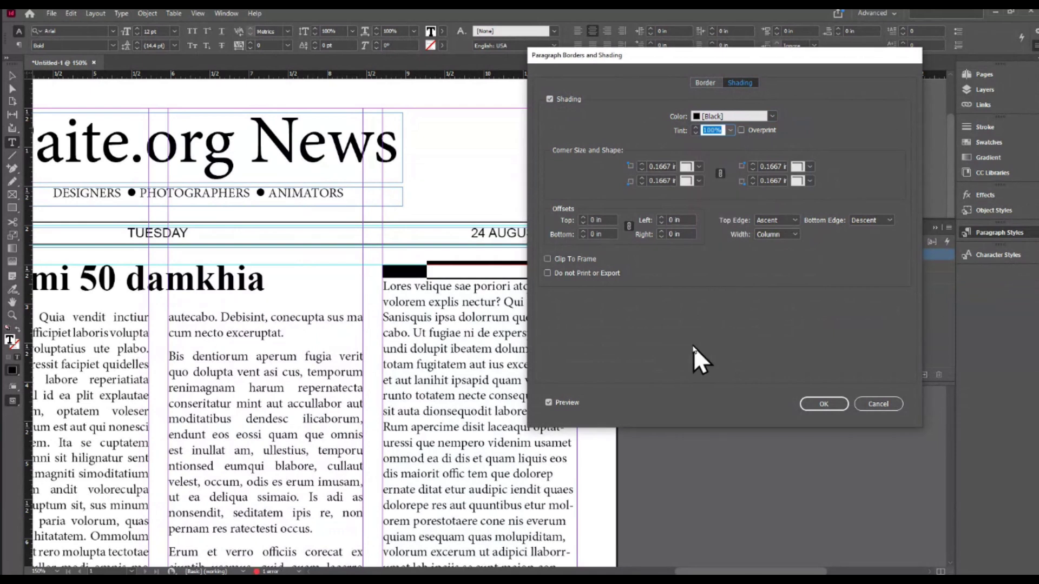
left_click(819, 404)
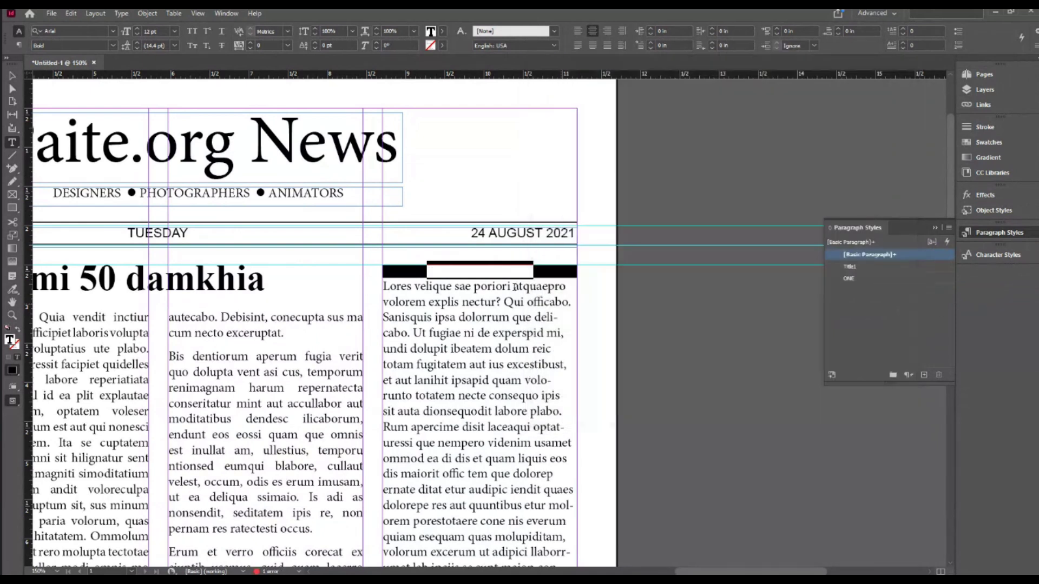
Step: Change the "THU TUAMTUAM" heading's text color to [Paper] and deselect it
triple_click(547, 269)
left_click(442, 30)
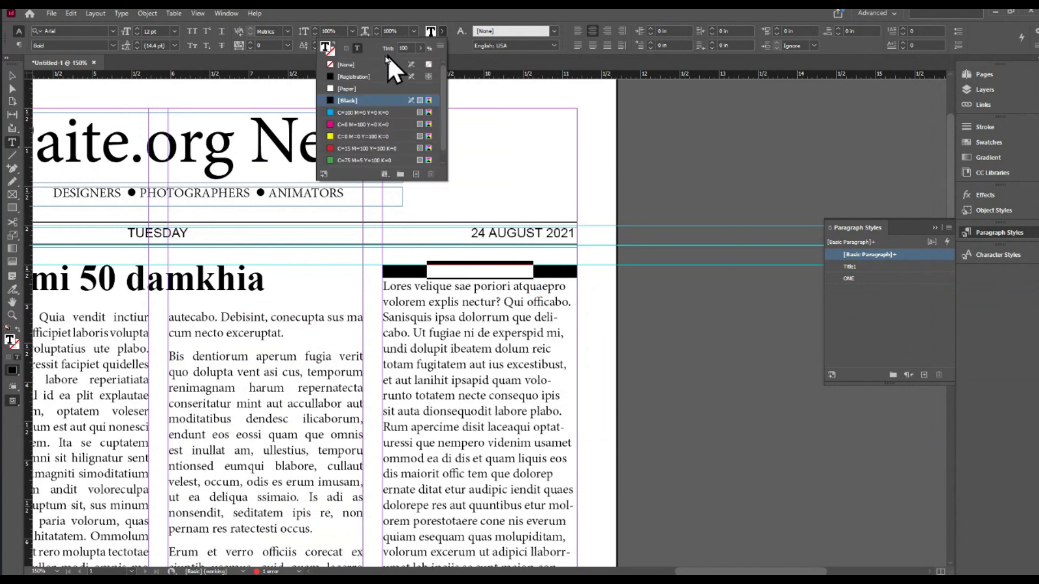
left_click(352, 90)
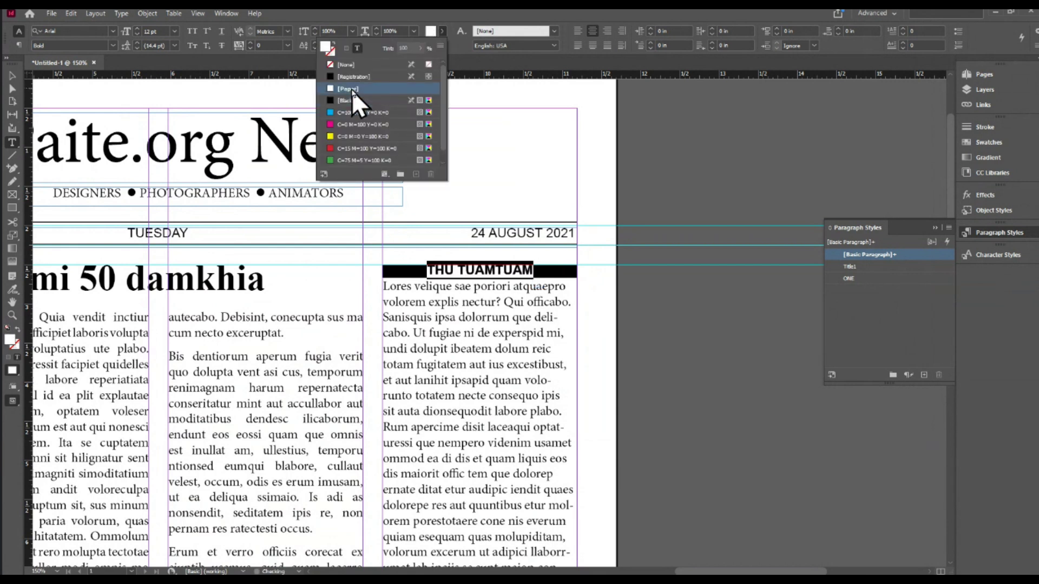
left_click(12, 77)
left_click(642, 306)
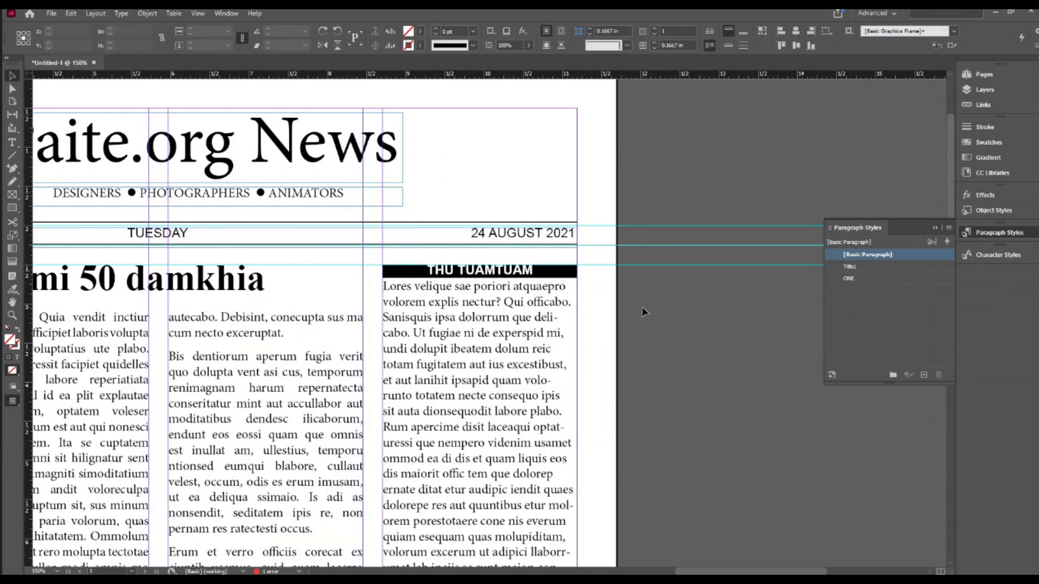
Step: Unlink the heading's shading offsets and set the top and bottom offsets to 0.0625 in, leaving left and right at 0 in
left_click(13, 142)
left_click(550, 270)
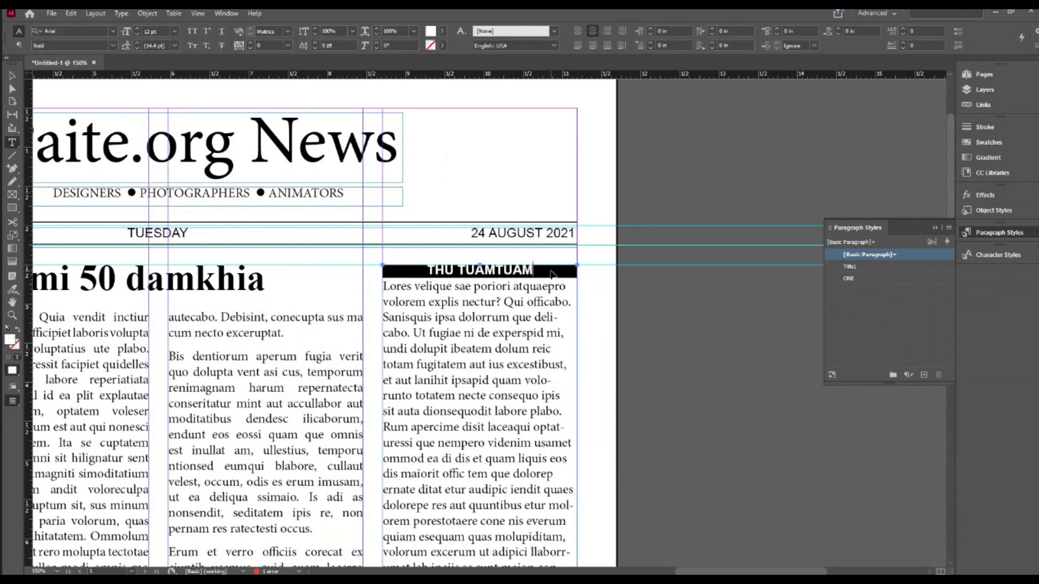
key("ctrl+a")
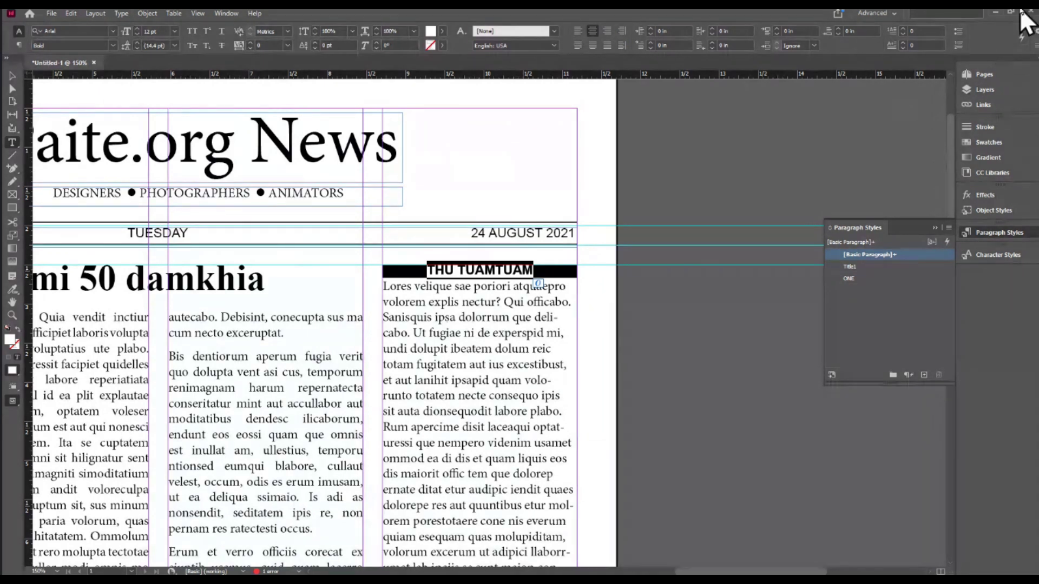
left_click(1035, 47)
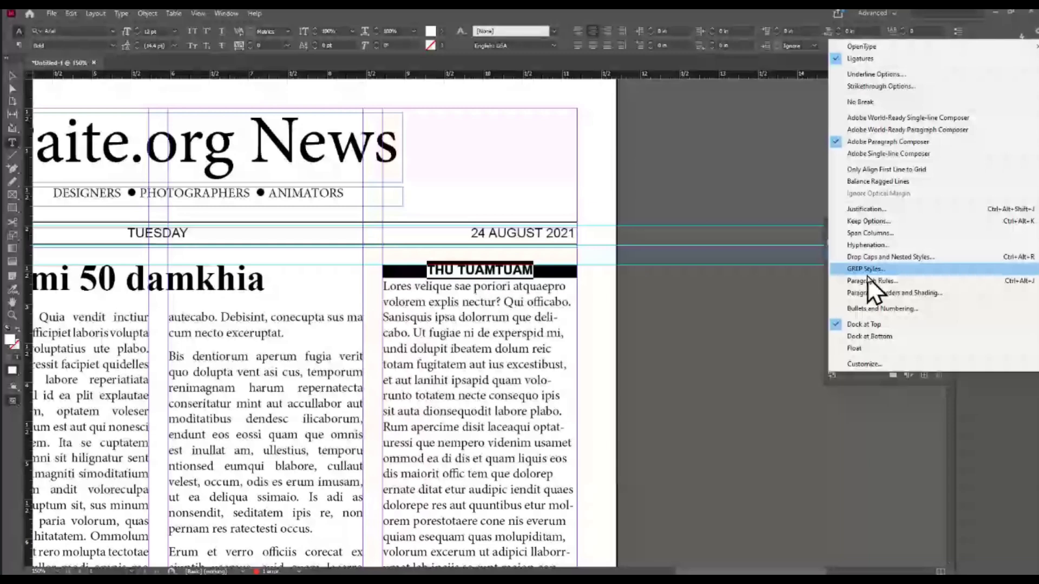
left_click(870, 292)
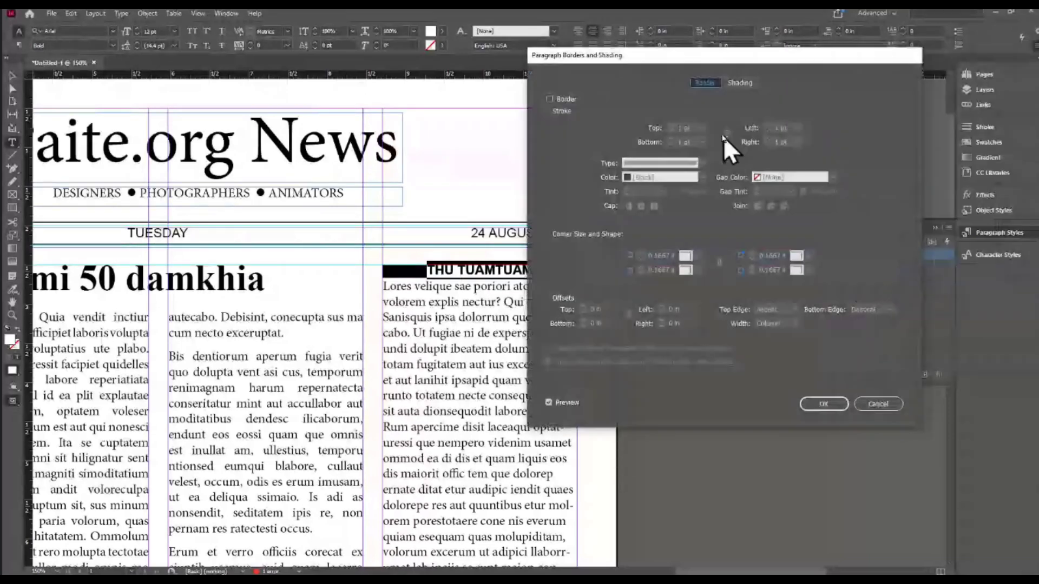
left_click(739, 82)
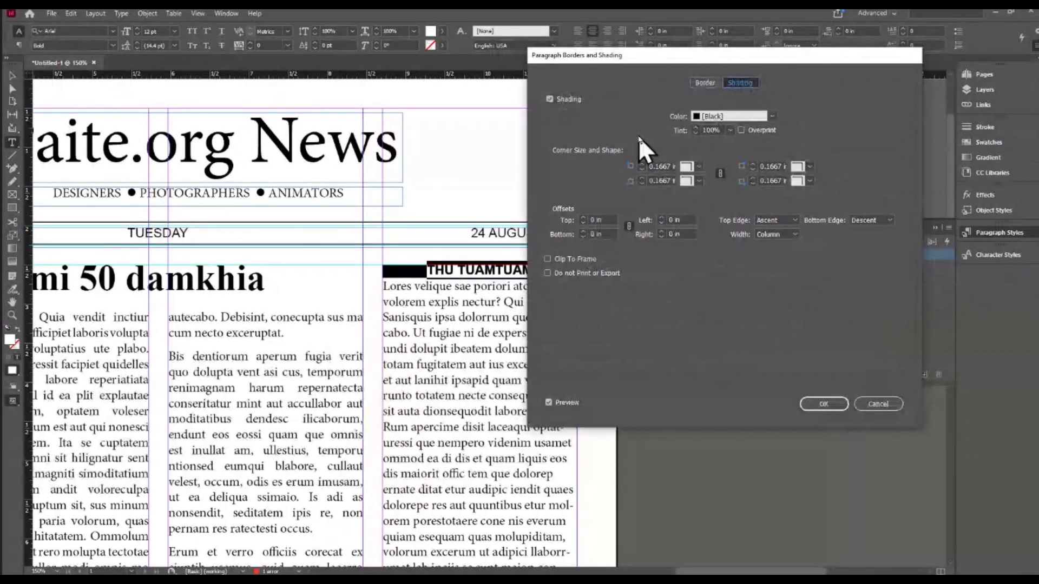
left_click_drag(685, 60, 726, 54)
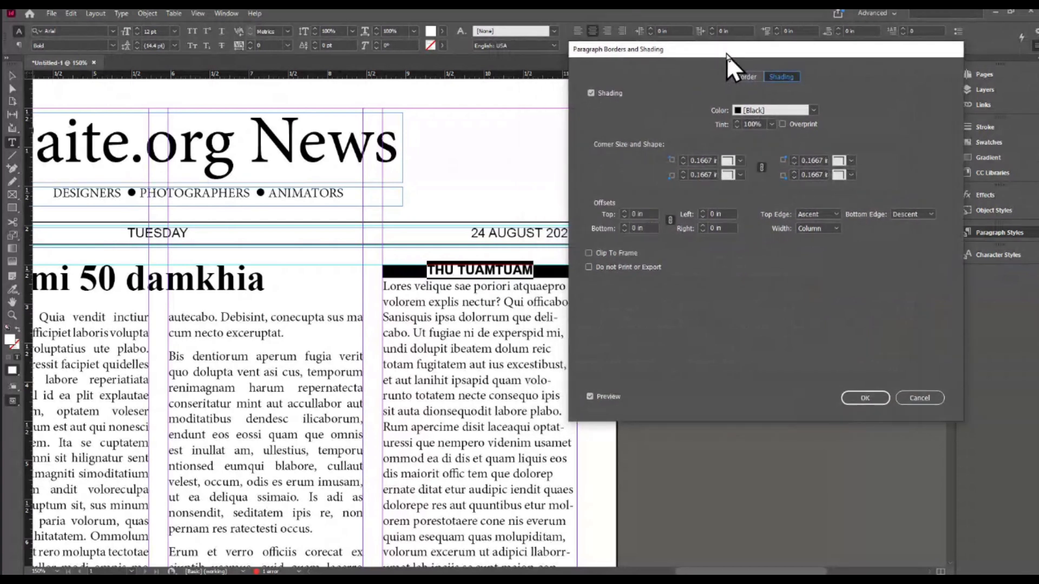
left_click(628, 211)
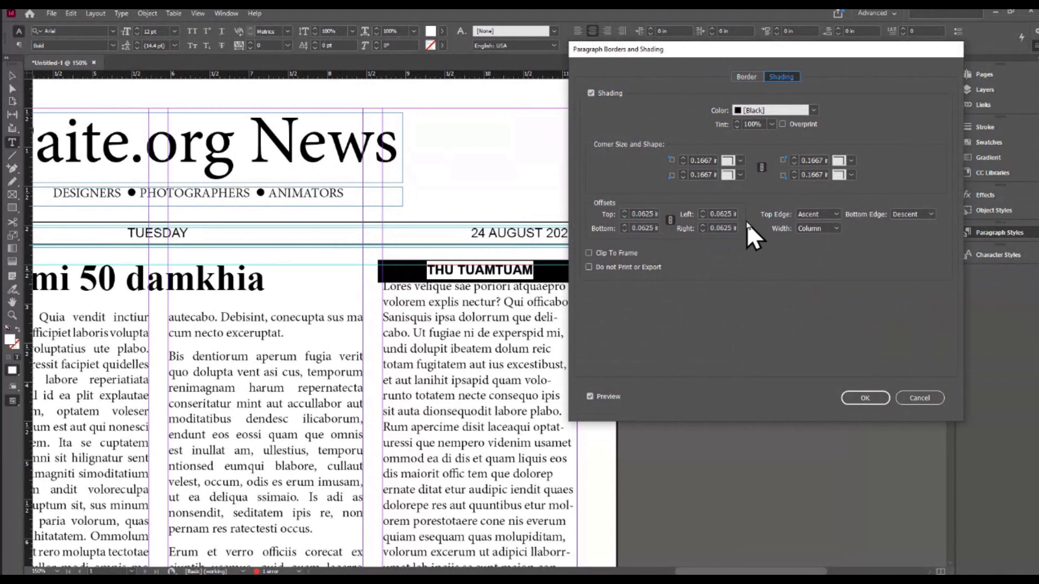
left_click(627, 217)
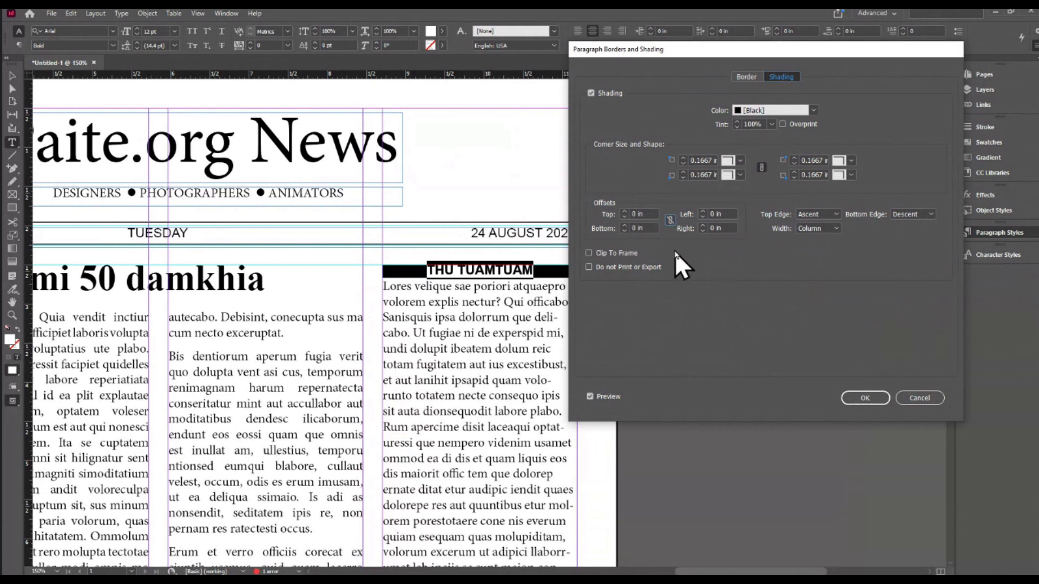
left_click(669, 220)
left_click(625, 212)
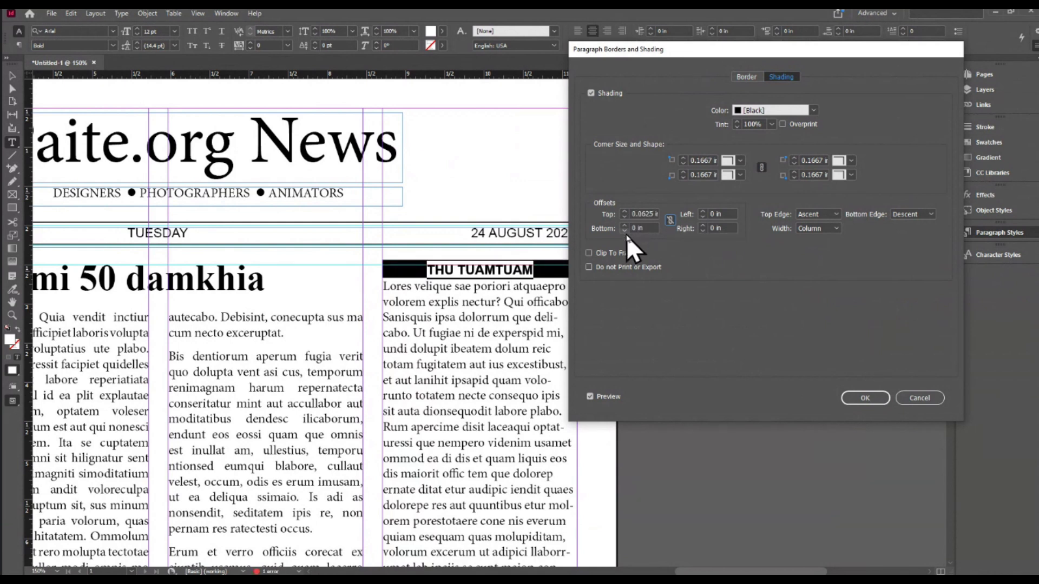
left_click(625, 226)
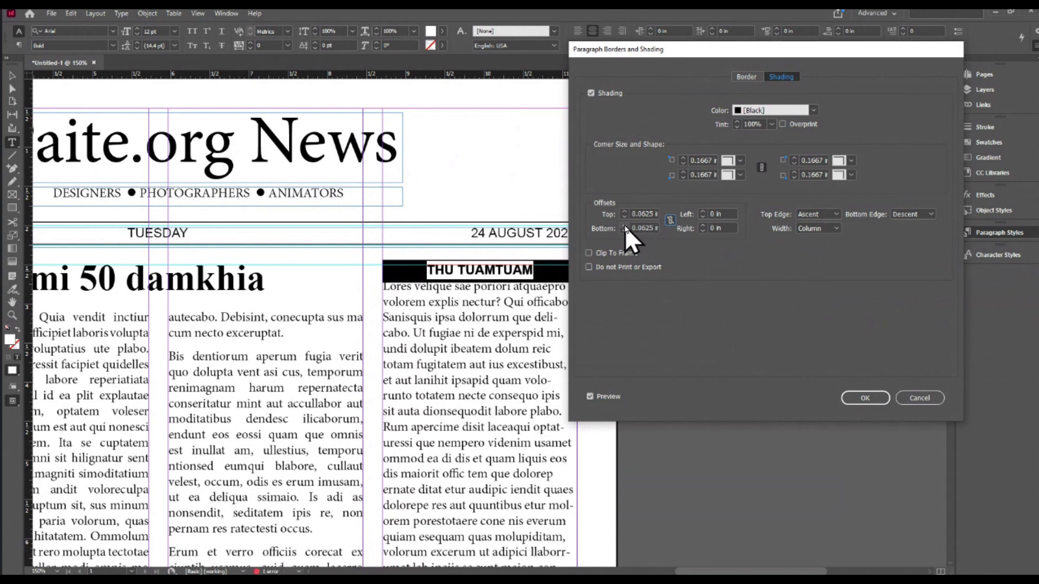
left_click(864, 398)
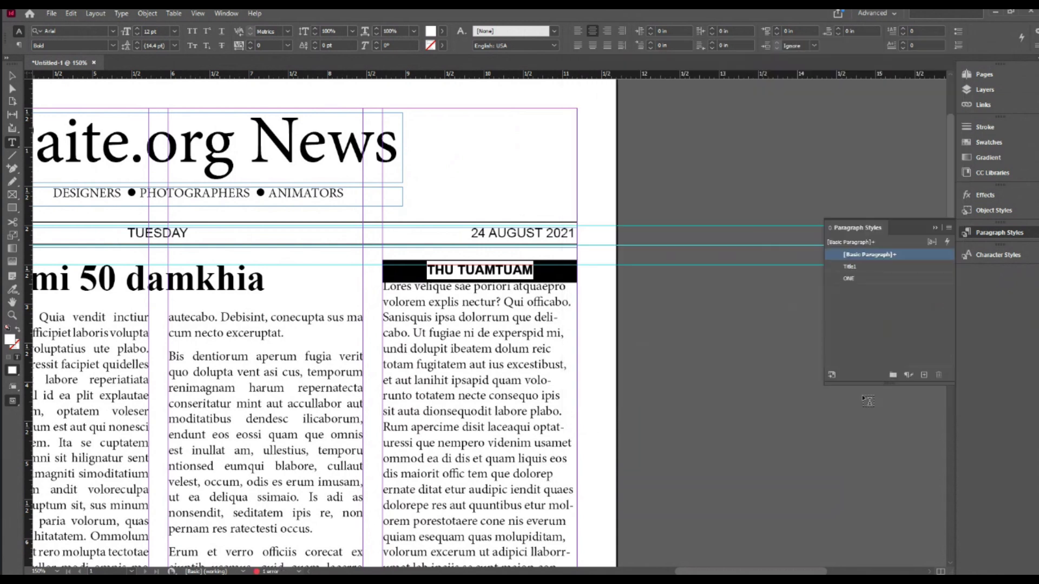
Step: Set the space after the "THU TUAMTUAM" heading paragraph to 0.1 in
double_click(403, 288)
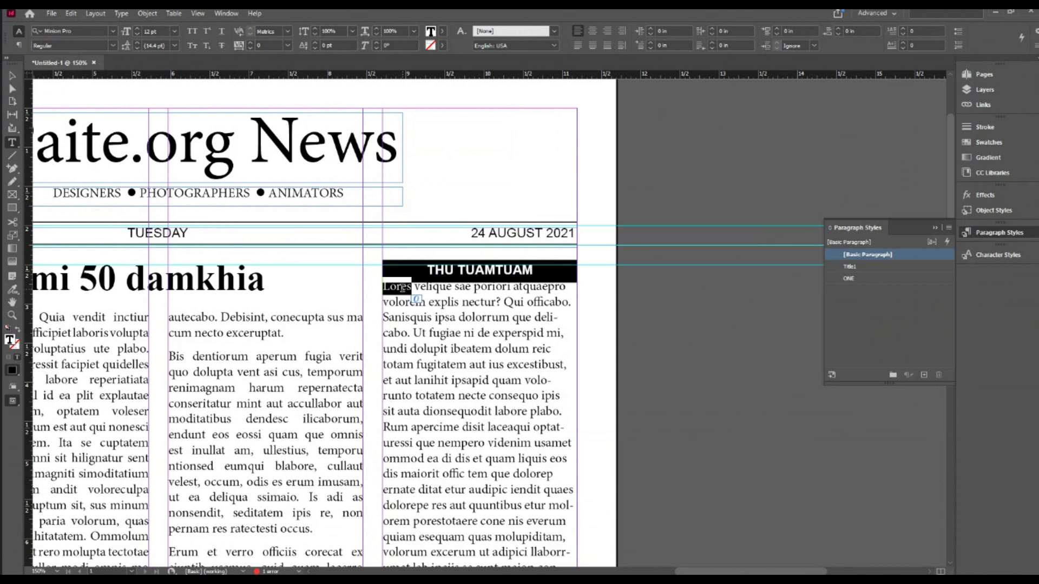
left_click(453, 270)
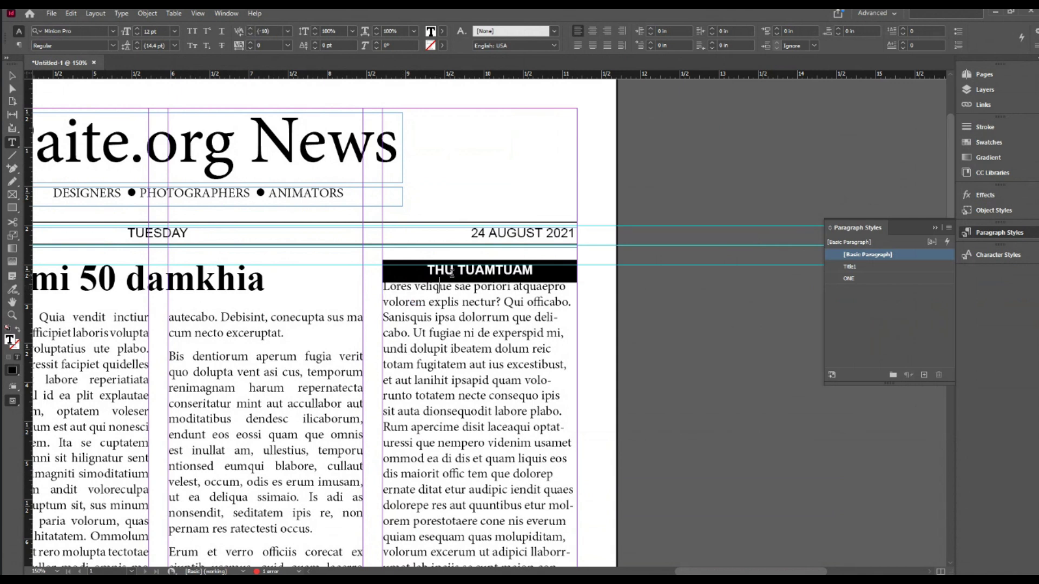
triple_click(172, 271)
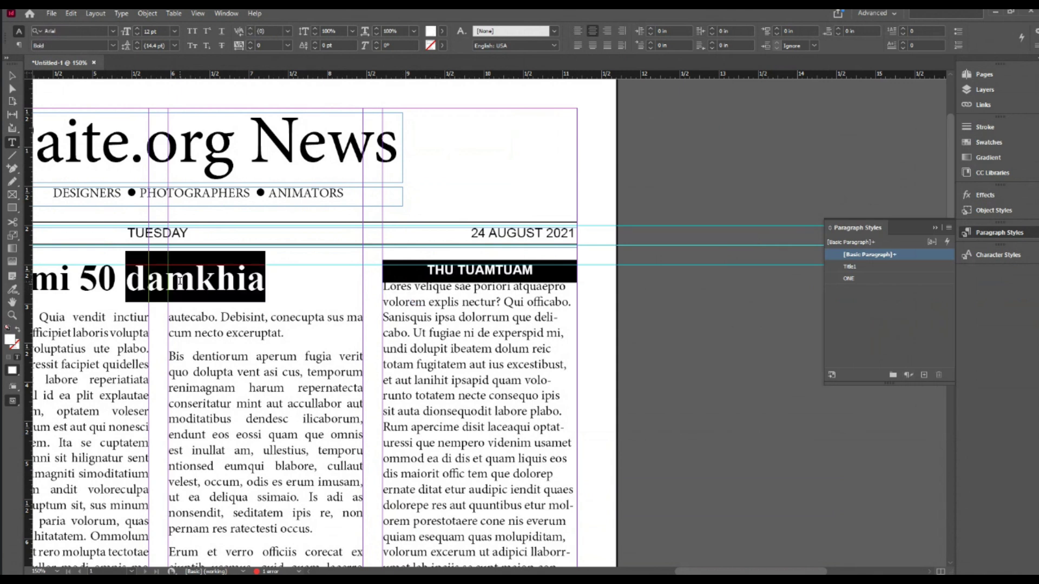
triple_click(441, 270)
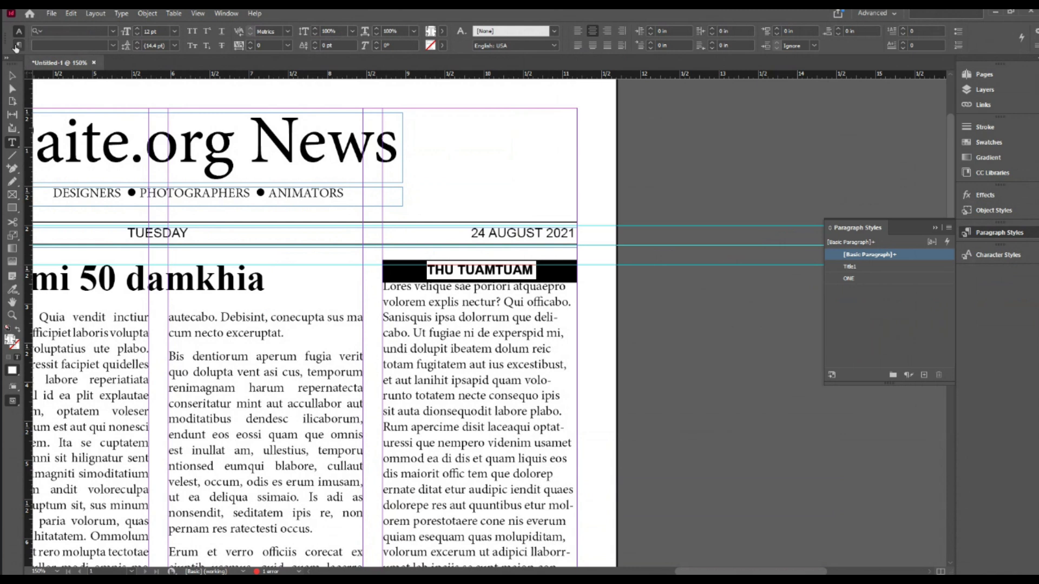
left_click(18, 45)
left_click(323, 31)
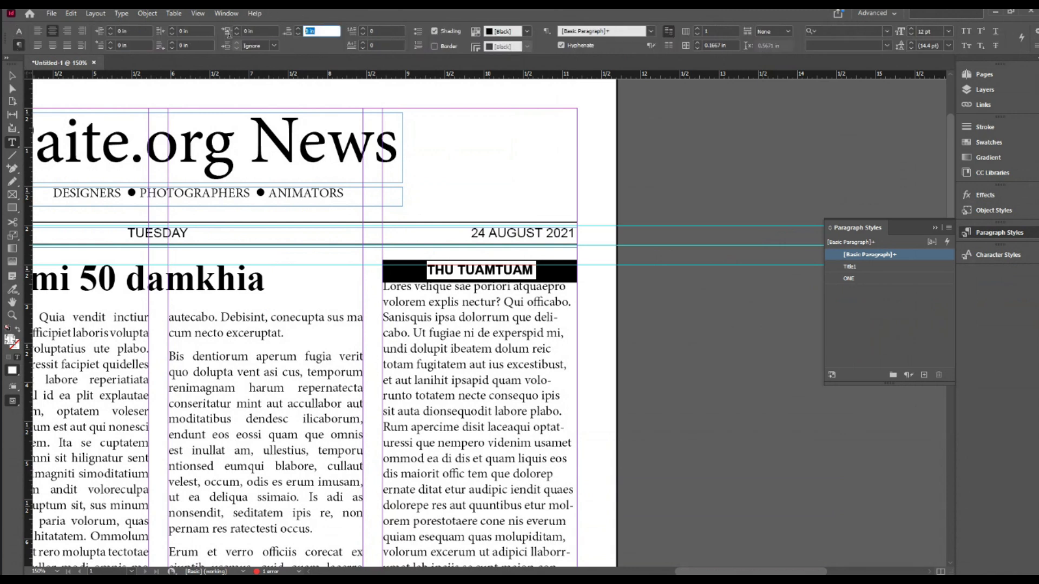
type("0.1")
key("Return")
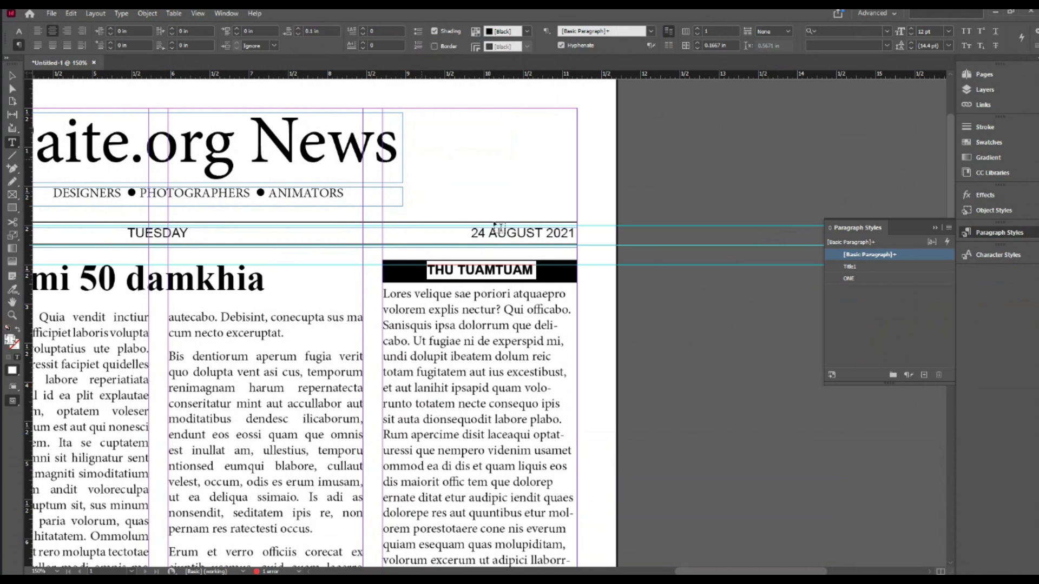
Step: Justify all the placeholder text below the fourth-column heading, with last lines aligned left
left_click_drag(384, 292, 435, 374)
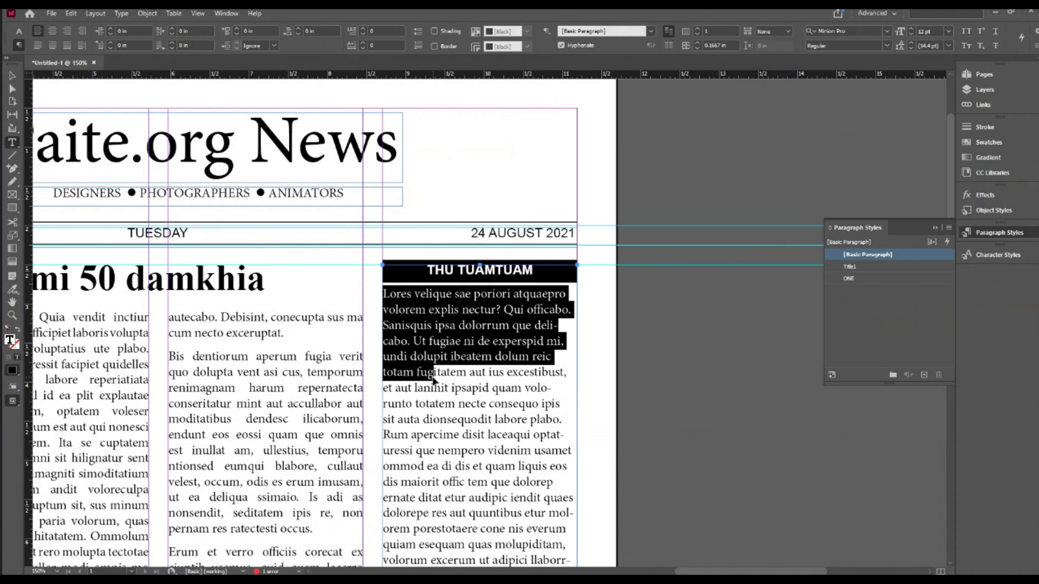
key("ctrl+shift+End")
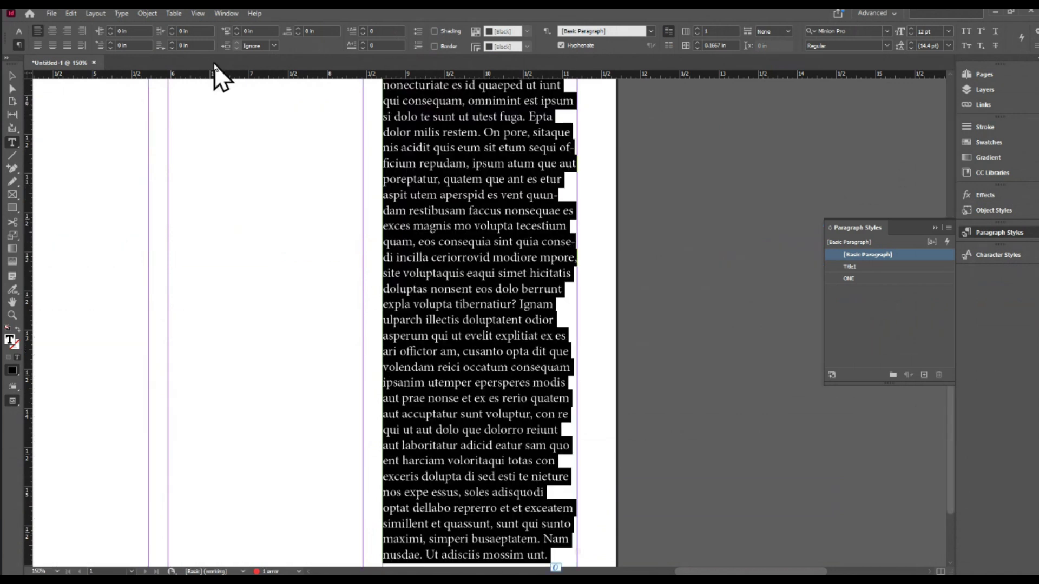
scroll(424, 236, "up", 1)
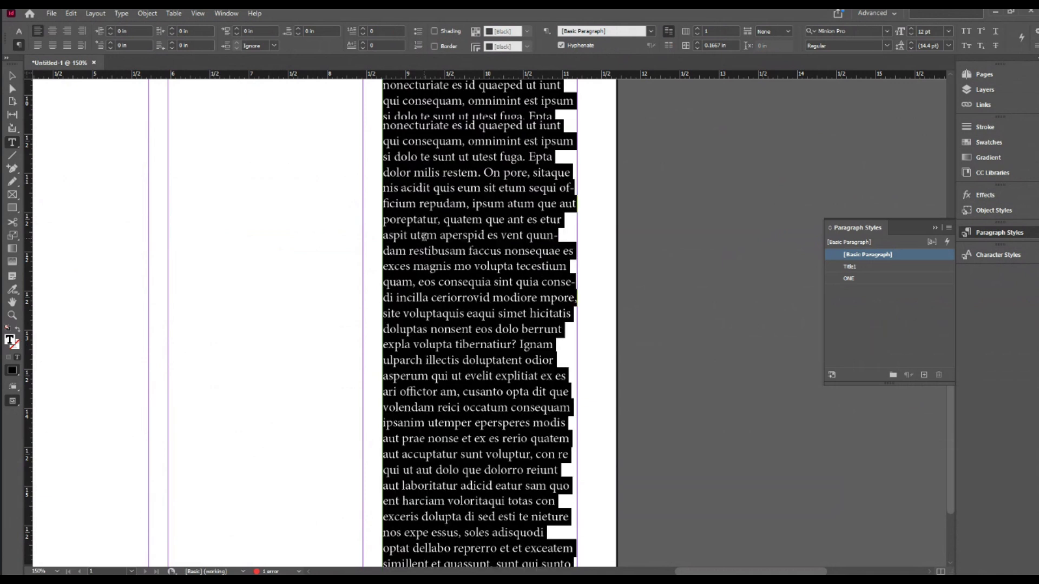
scroll(424, 236, "up", 5)
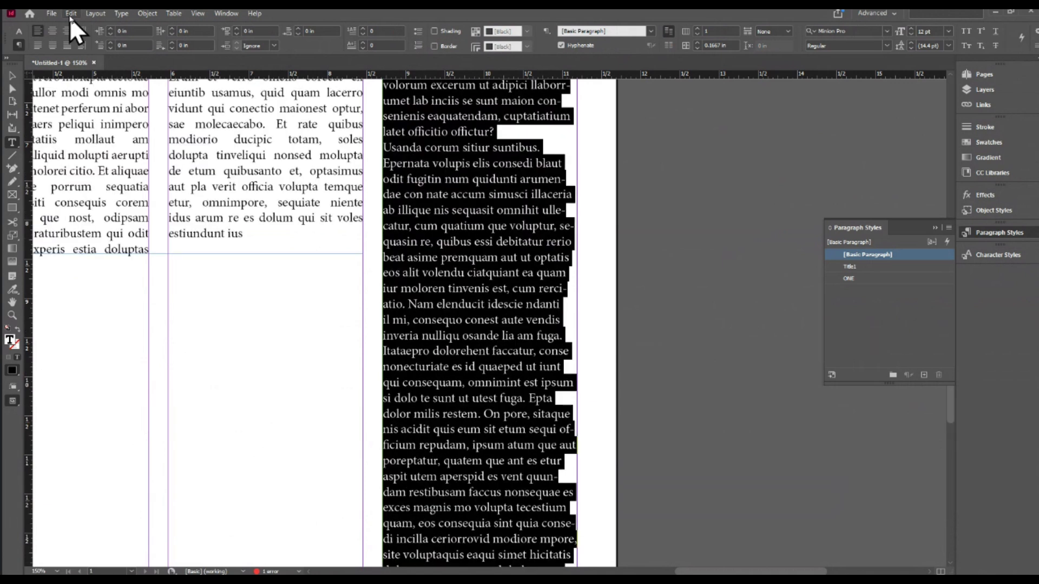
left_click(37, 47)
scroll(622, 200, "up", 3)
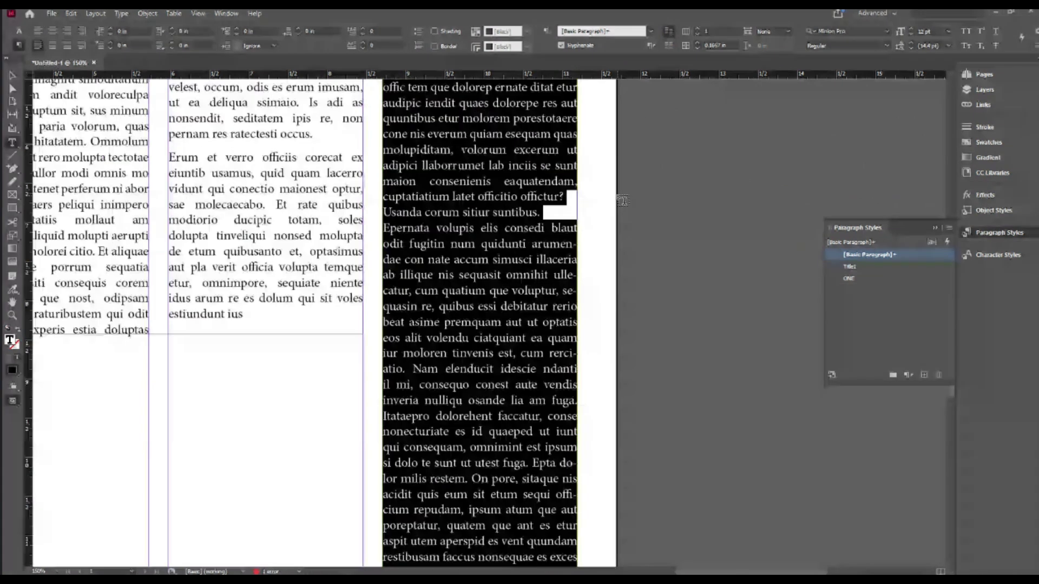
Step: Turn off hyphenation for all the placeholder text below the fourth-column heading
left_click(561, 45)
scroll(462, 388, "up", 4)
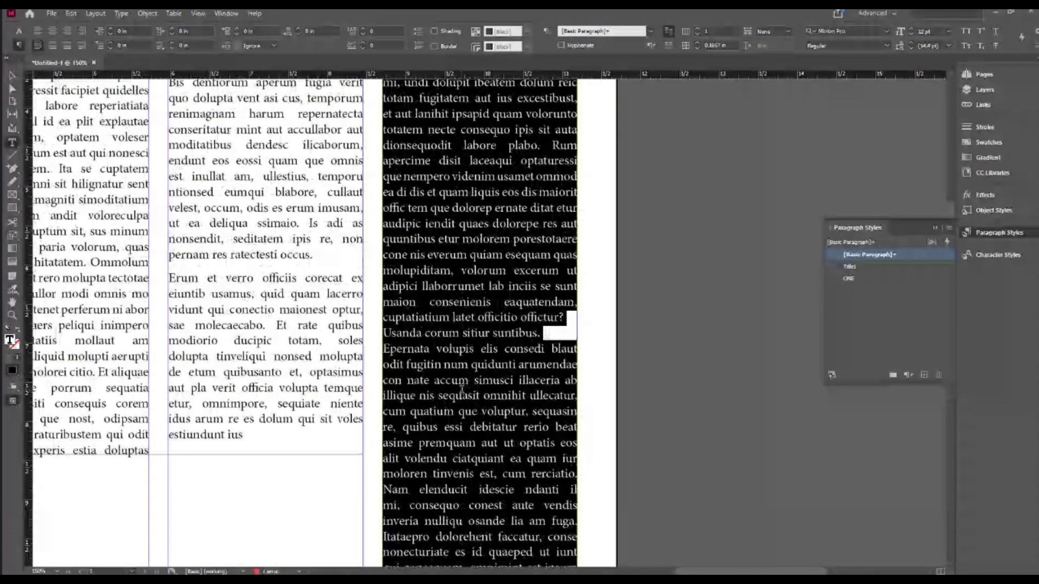
scroll(462, 388, "up", 4)
triple_click(459, 276)
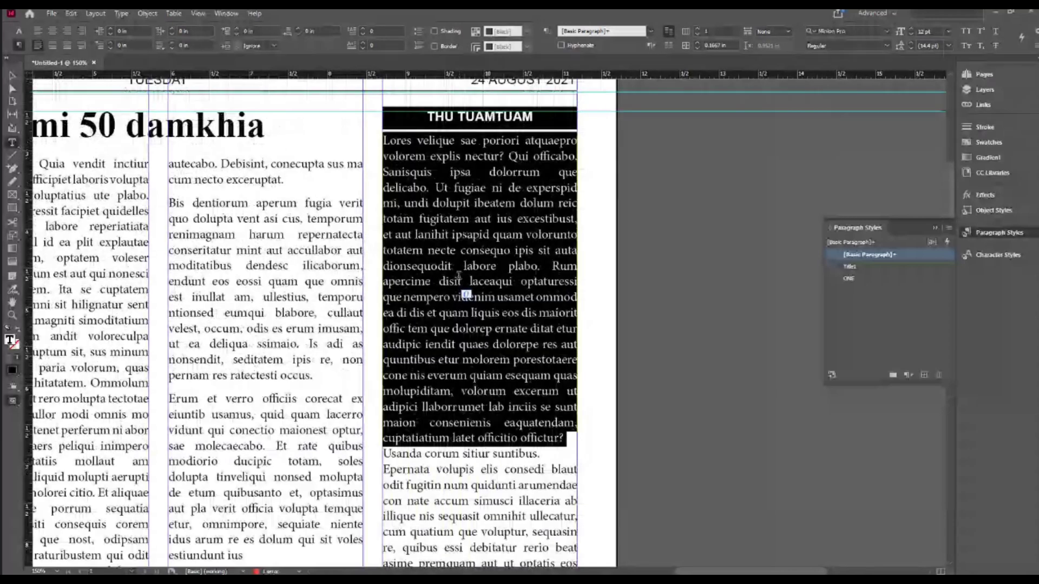
left_click(383, 141)
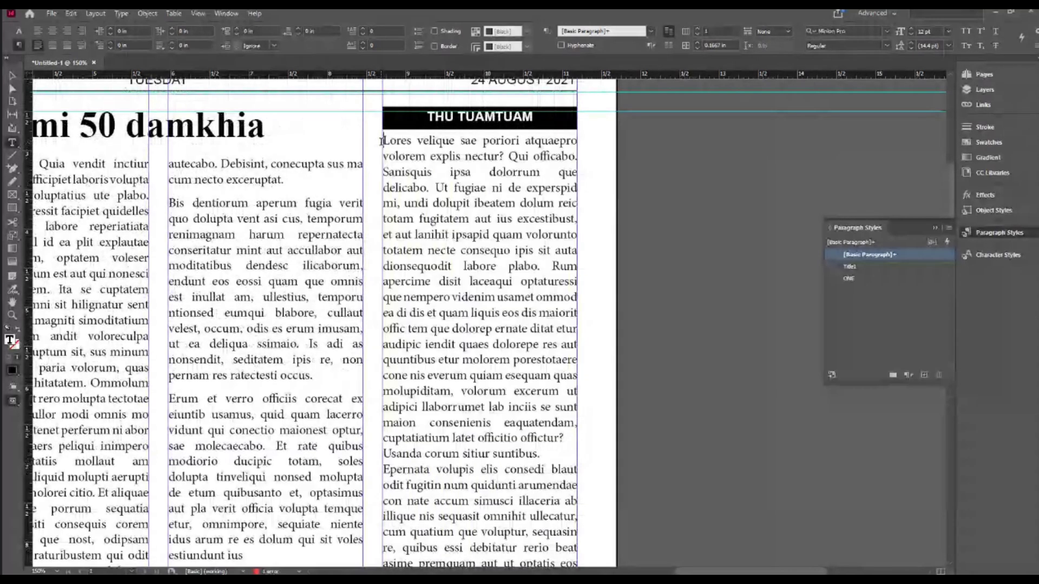
triple_click(482, 483)
scroll(482, 483, "down", 3)
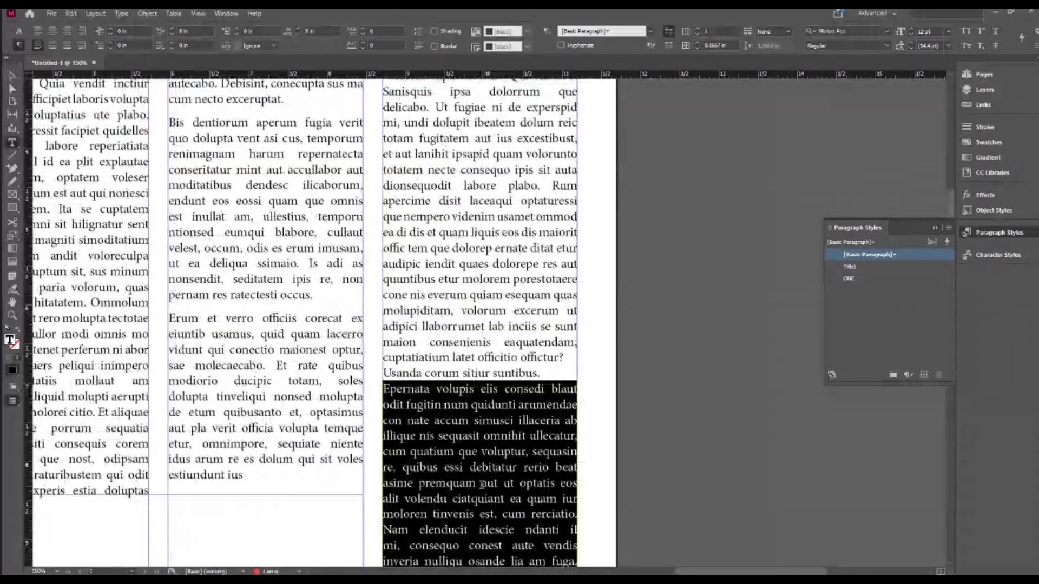
scroll(482, 483, "down", 1)
triple_click(475, 283)
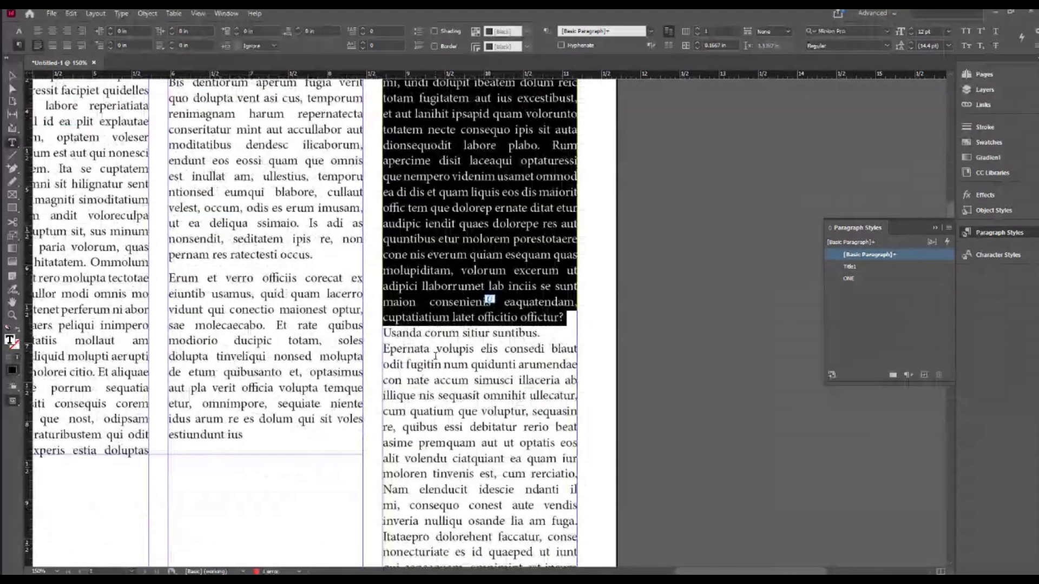
scroll(435, 356, "up", 3)
scroll(435, 355, "up", 3)
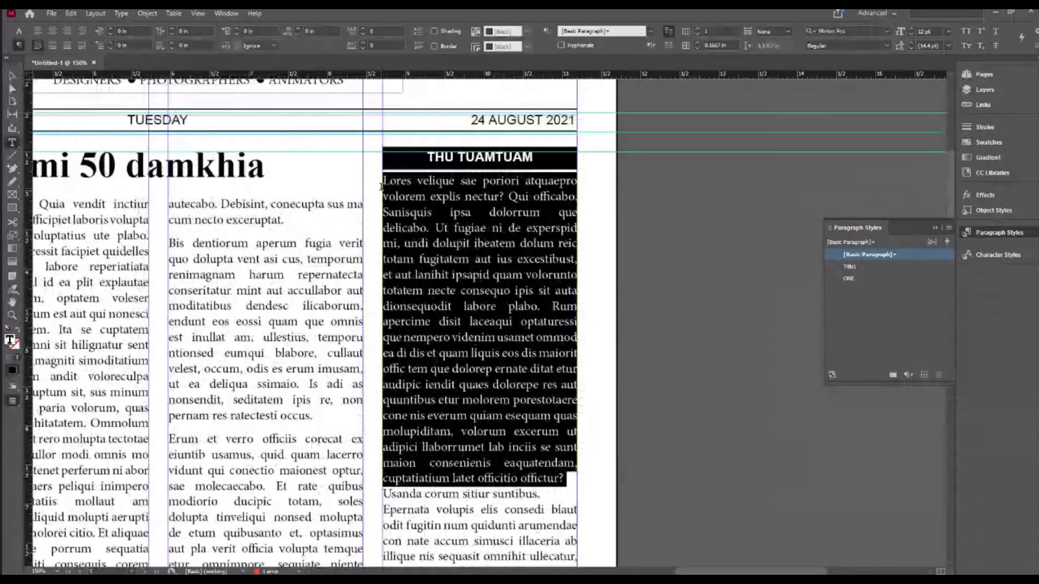
Step: Give all the placeholder text below the "THU TUAMTUAM" heading the Bullets list type, with the preview turned on
left_click(383, 183)
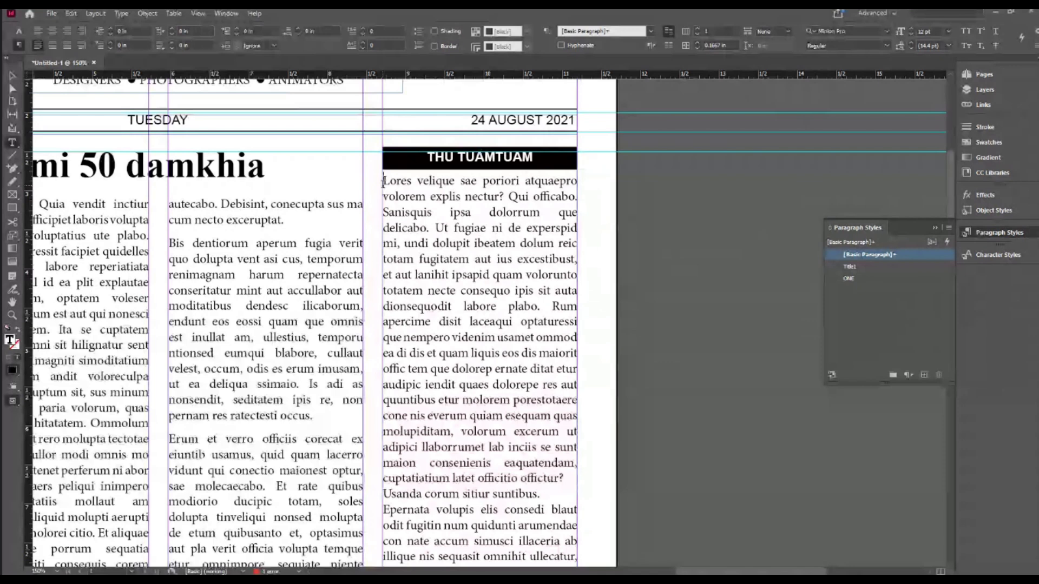
key("ctrl+shift+End")
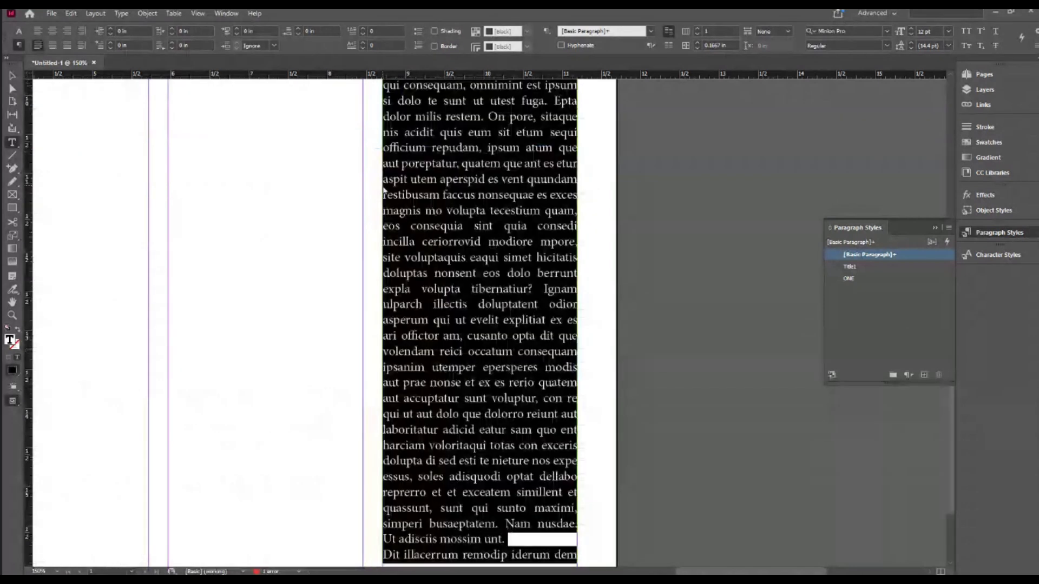
scroll(482, 244, "up", 15)
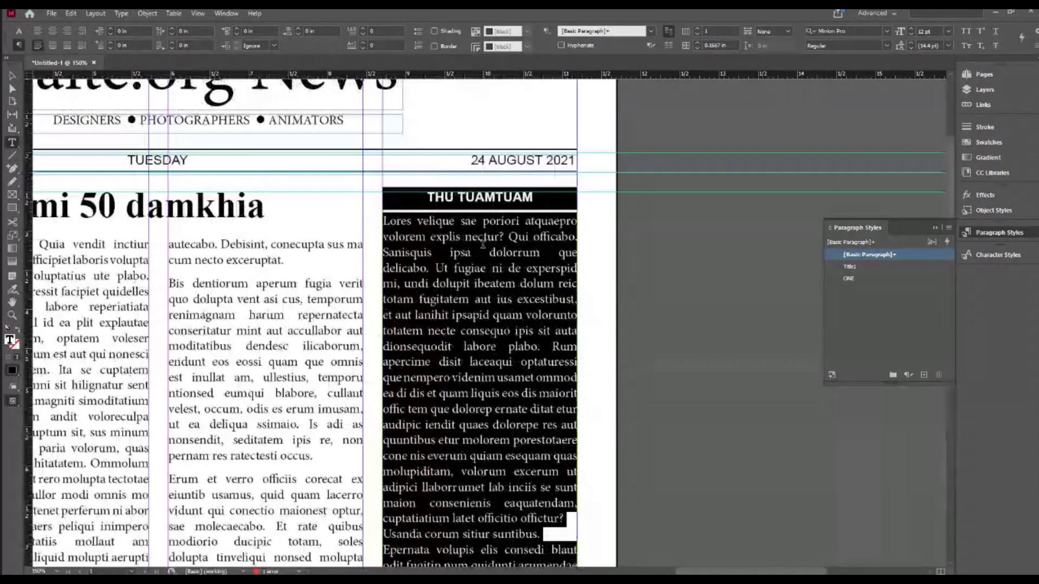
scroll(483, 245, "up", 1)
scroll(483, 245, "down", 2)
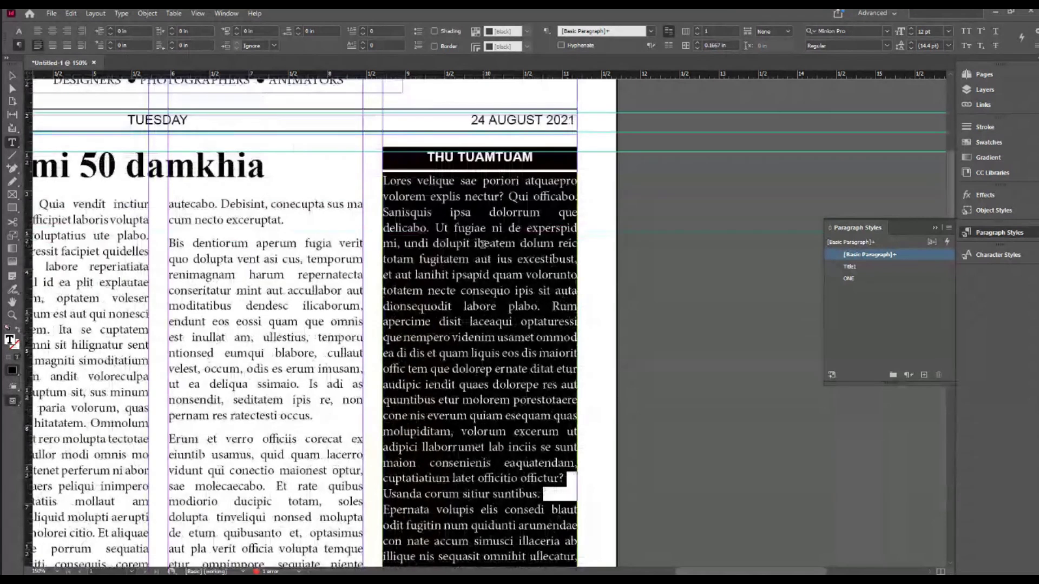
left_click(1035, 48)
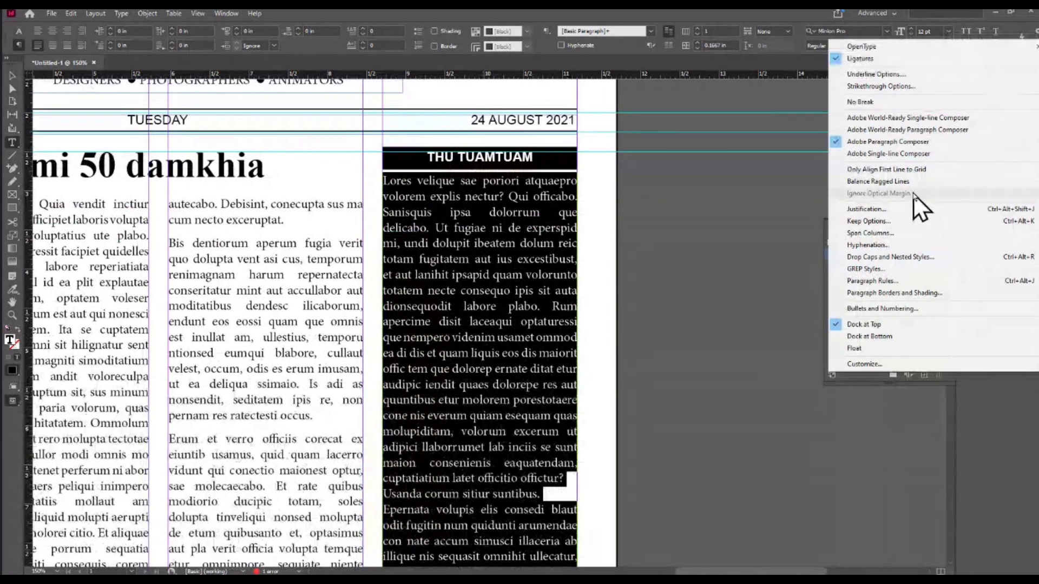
left_click(889, 308)
left_click_drag(491, 150, 709, 38)
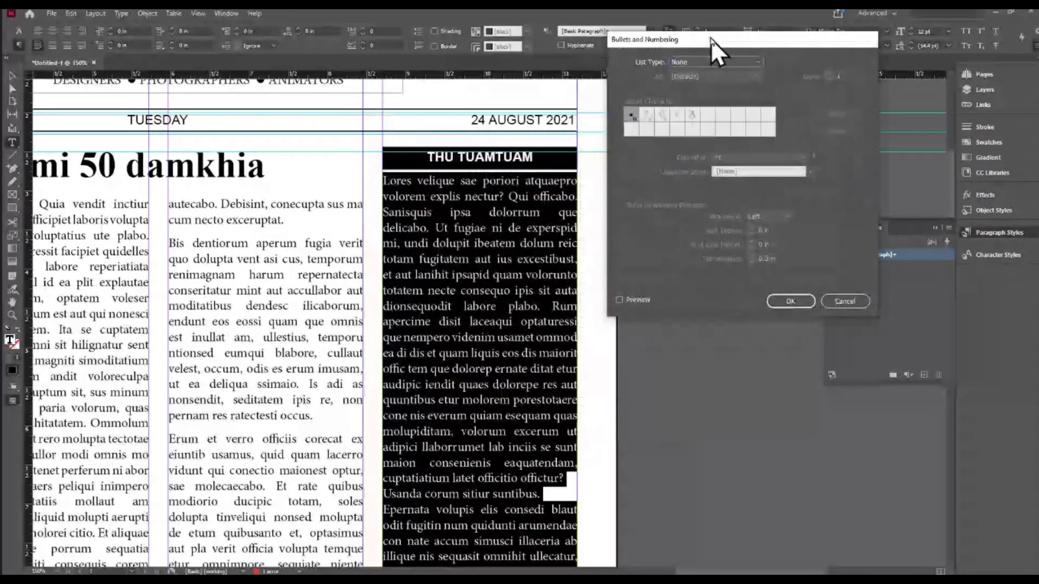
left_click(619, 300)
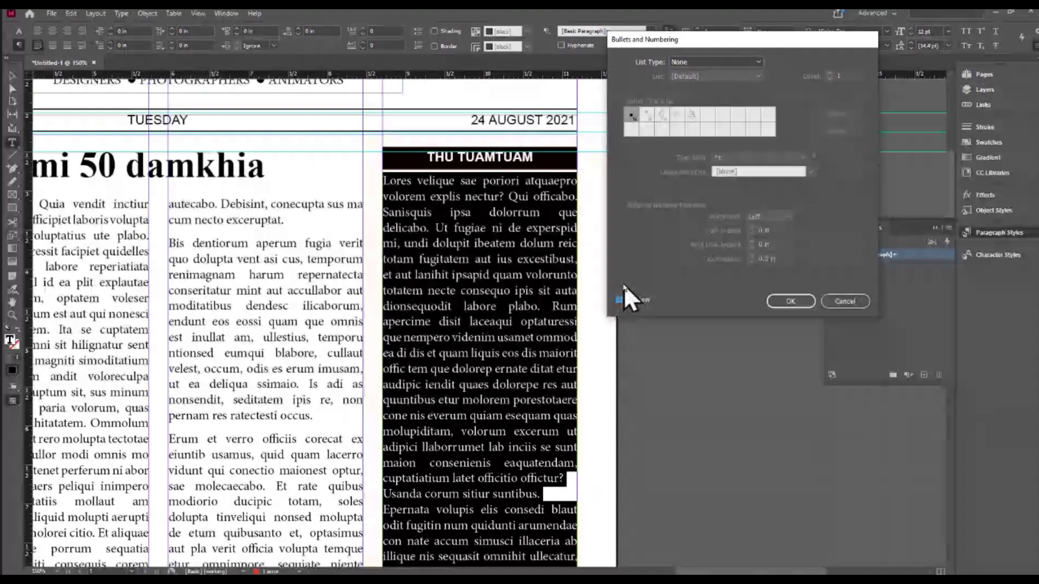
left_click(752, 64)
left_click(715, 86)
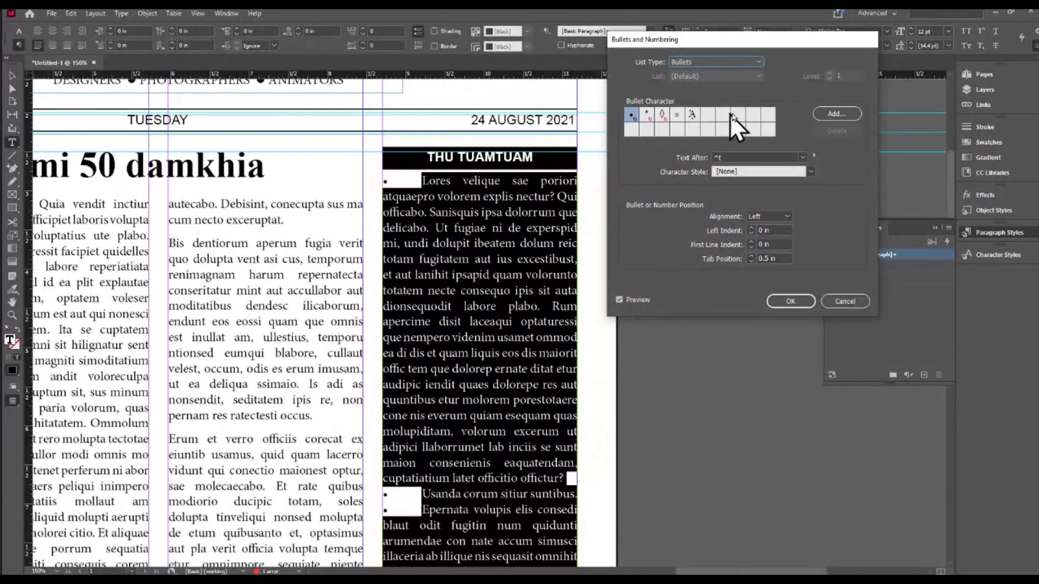
Step: Add the Webdings speaker glyph (F058) to the bullet characters and use it as the bullet for the list
left_click(854, 116)
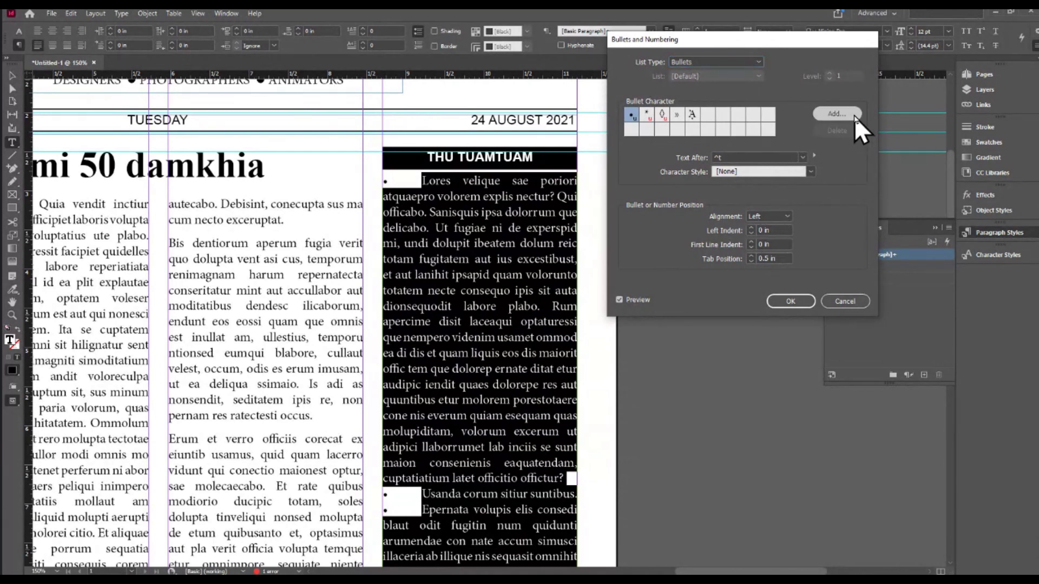
left_click_drag(579, 204, 761, 118)
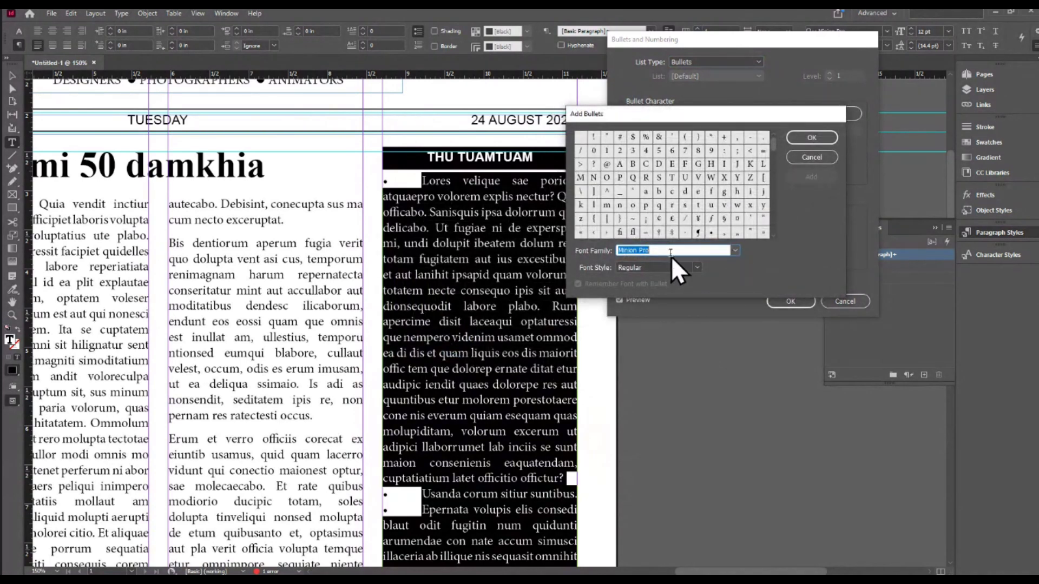
left_click_drag(773, 146, 770, 222)
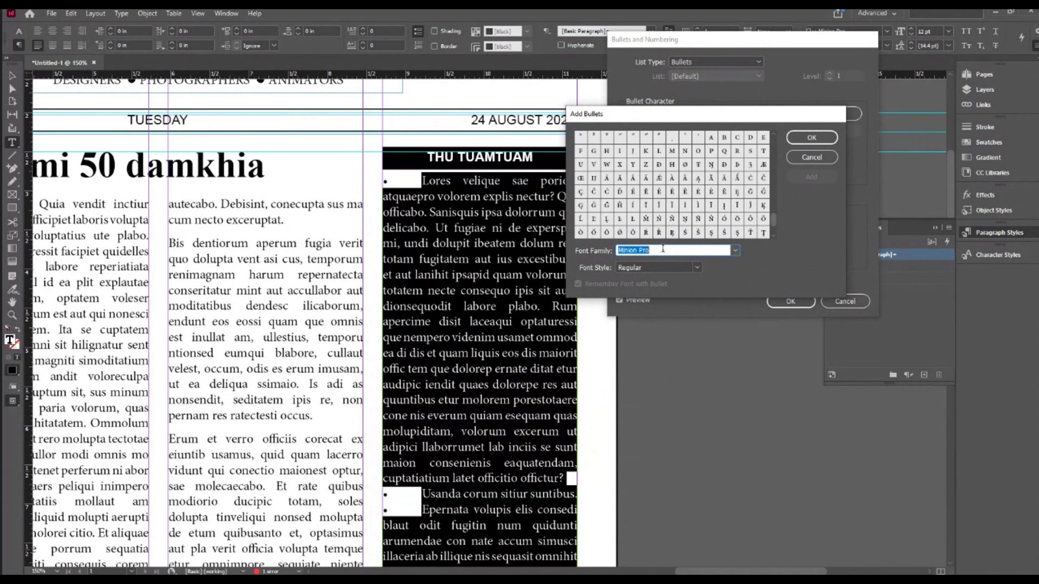
type("Webdings")
key("Tab")
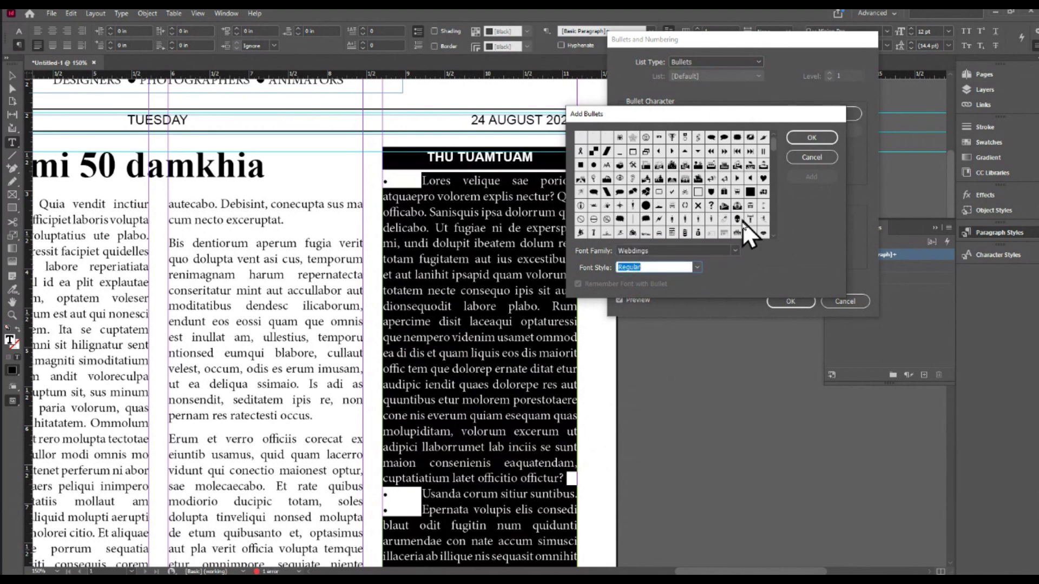
left_click(751, 178)
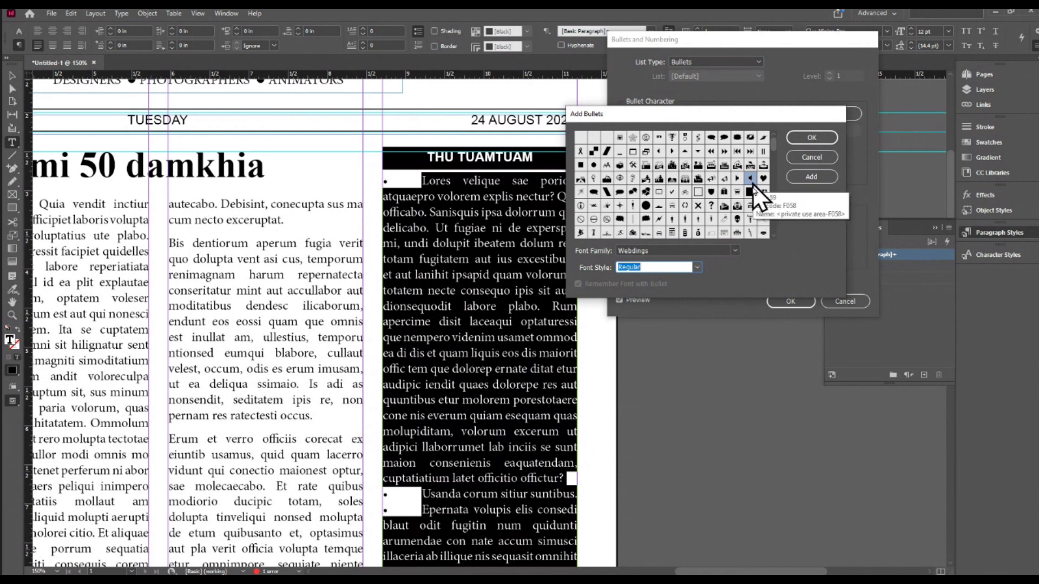
left_click(803, 178)
left_click(813, 138)
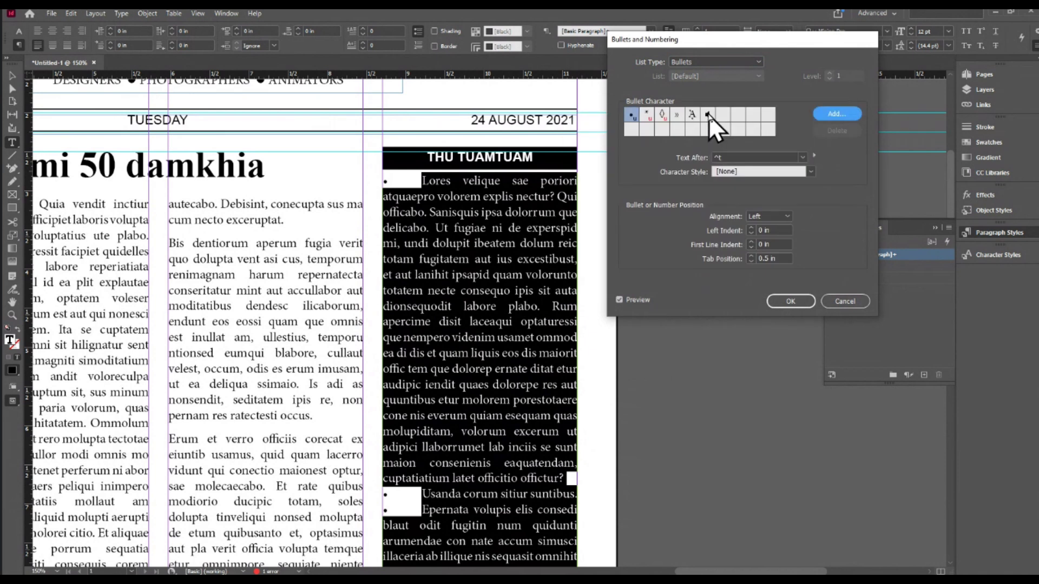
left_click(708, 114)
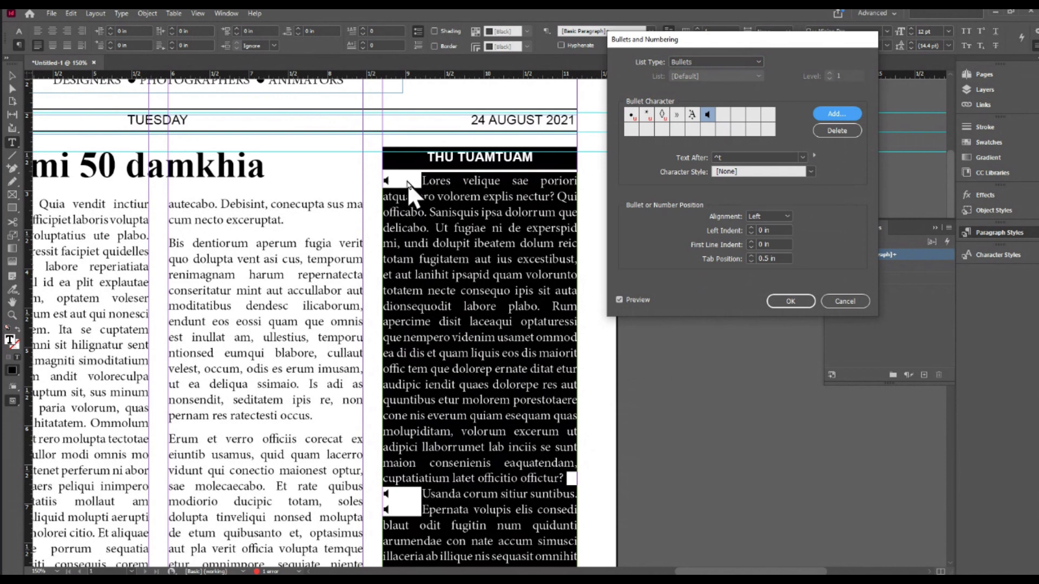
Step: Set the bullets' tab position to 0.2 in and apply the list settings
left_click(783, 258)
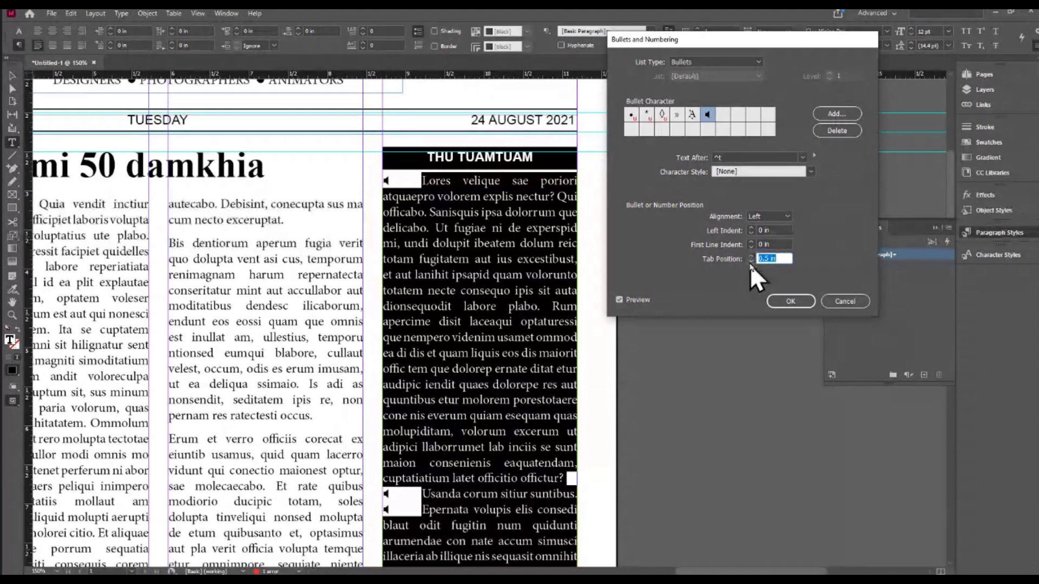
type("0.2")
key("Tab")
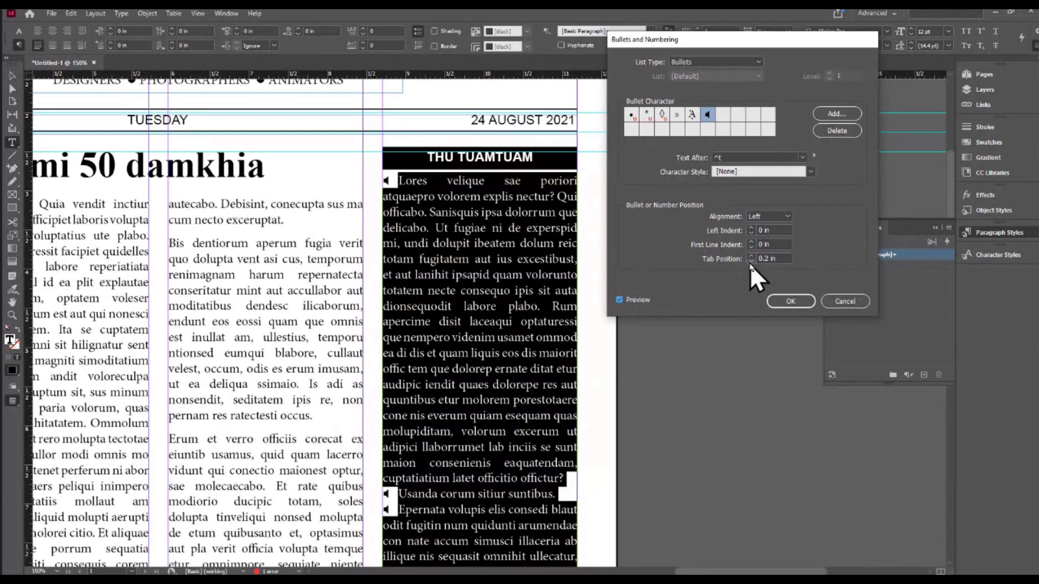
left_click(784, 300)
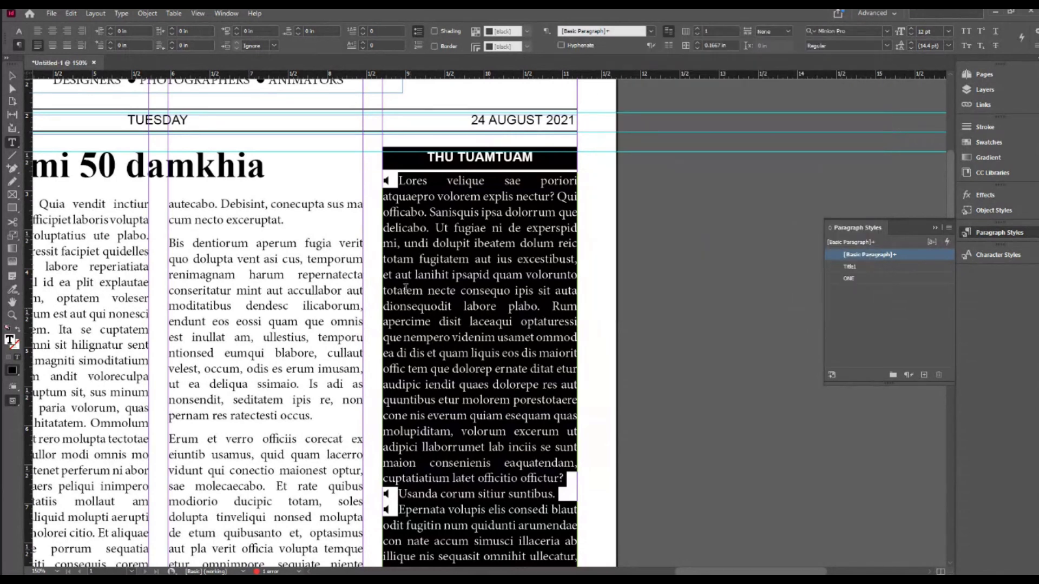
Step: Set the space after the bulleted paragraphs in the fourth column to 0.1 in
scroll(429, 353, "down", 3)
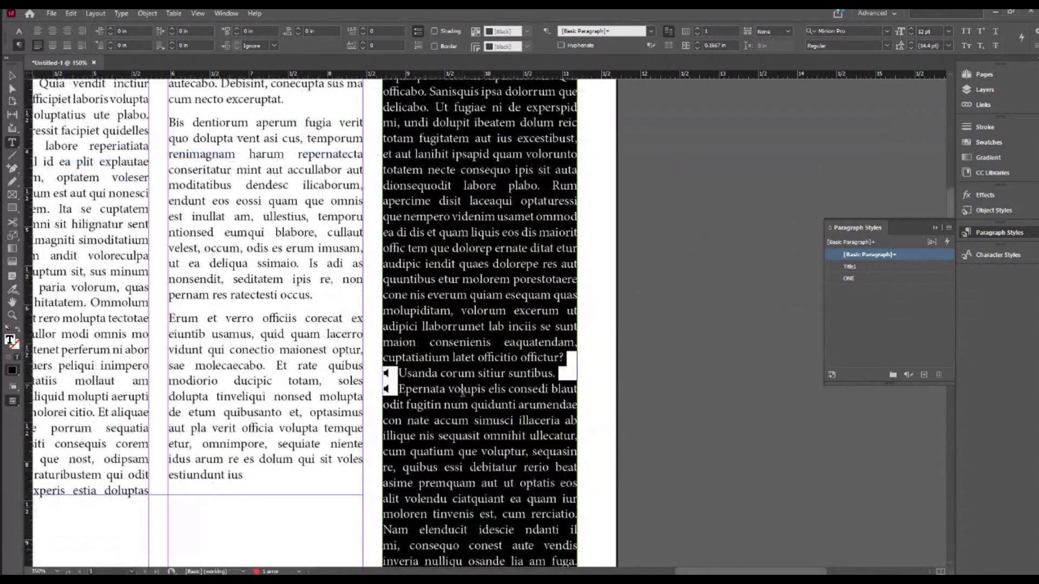
scroll(463, 391, "up", 2)
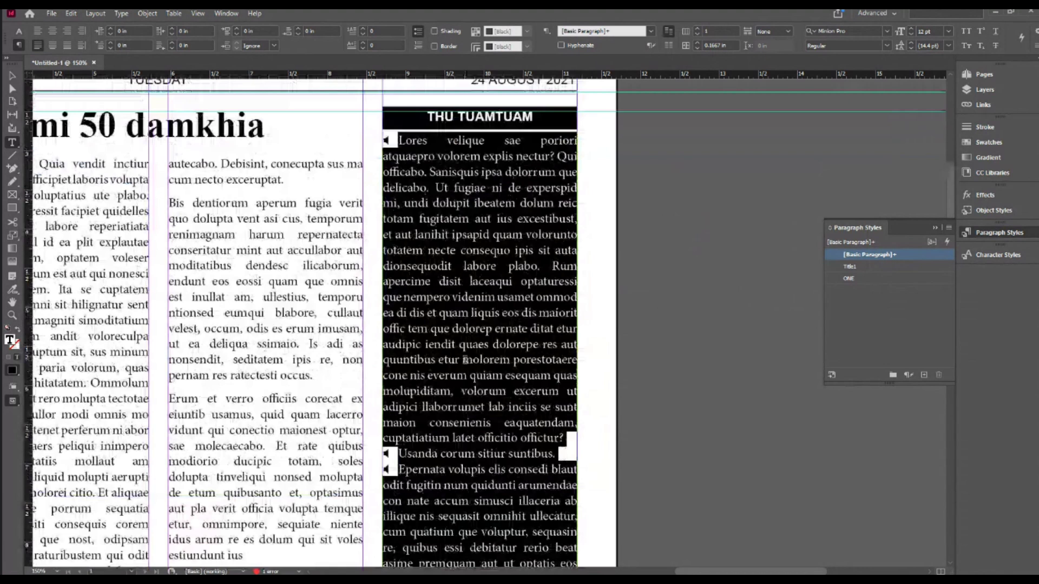
left_click_drag(319, 31, 251, 38)
type("0")
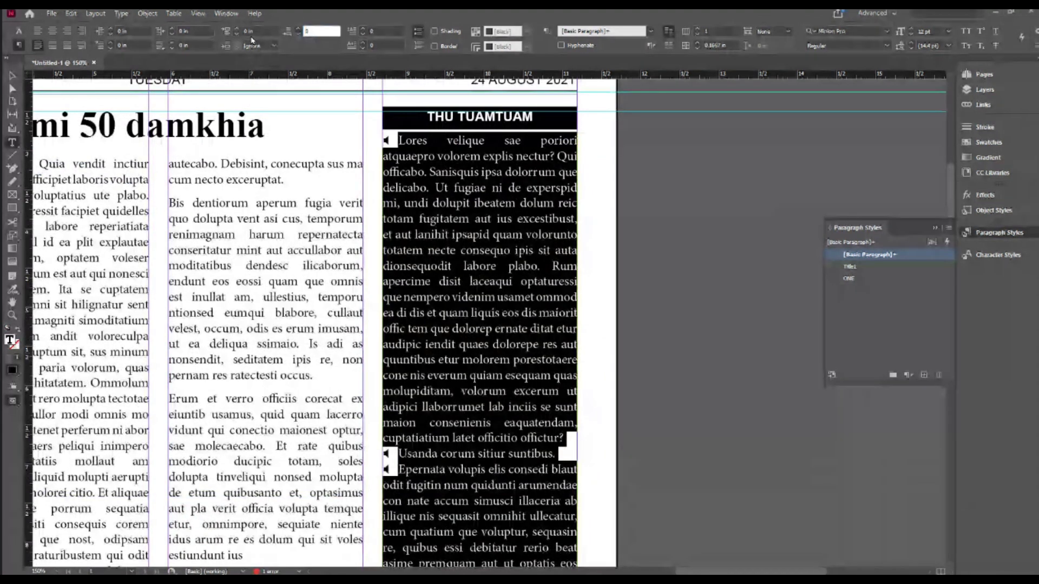
type(".1")
key("Return")
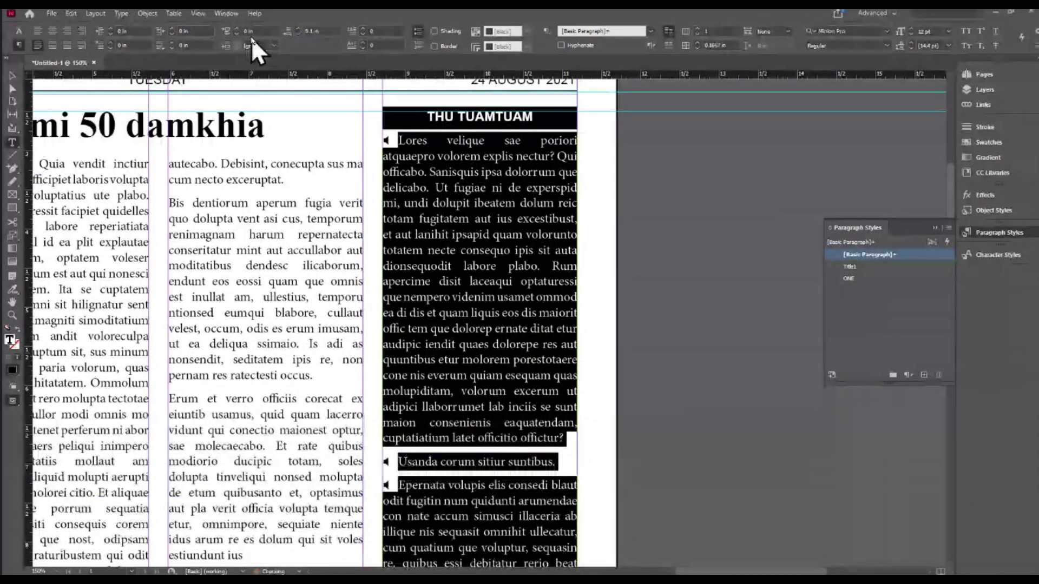
Step: Delete the short bulleted paragraph "Usanda corum sitiur suntibus." from the fourth column
scroll(449, 296, "down", 3)
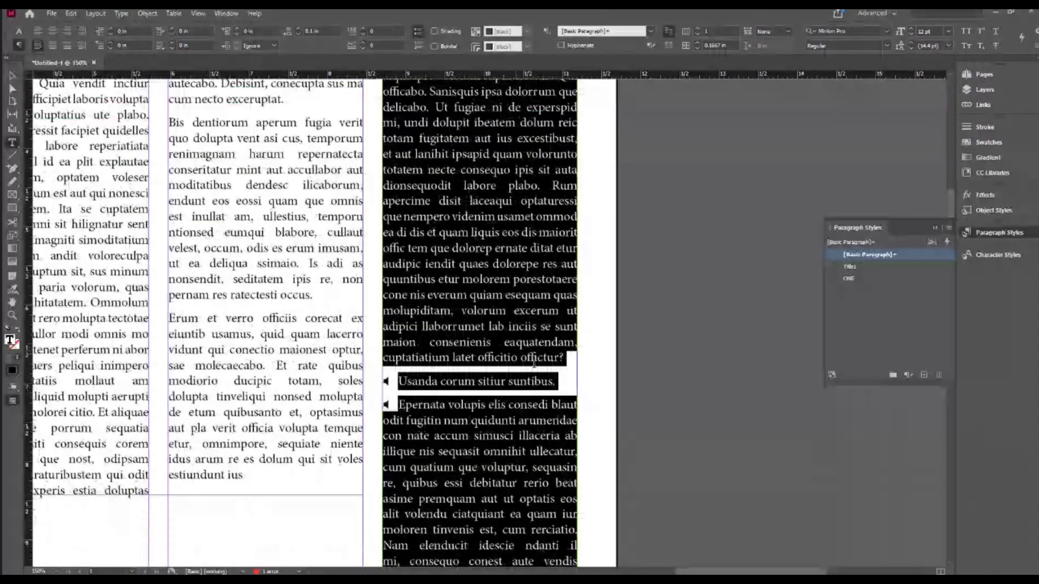
triple_click(561, 382)
key("BackSpace")
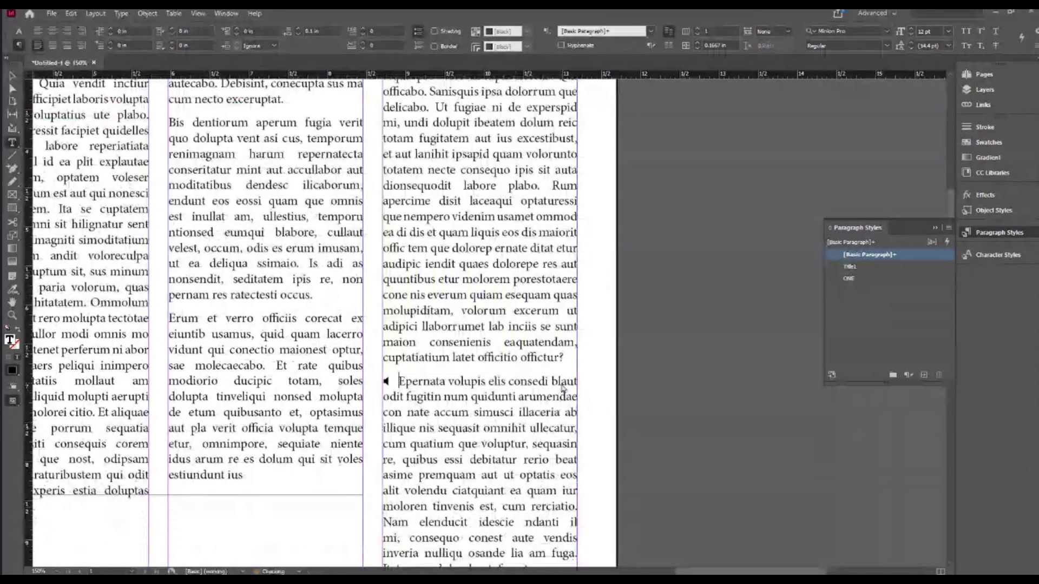
Step: Split the long second bulleted paragraph after "magnis mo volupta" so a new bullet starts at "tecestium quam"
scroll(562, 388, "up", 4)
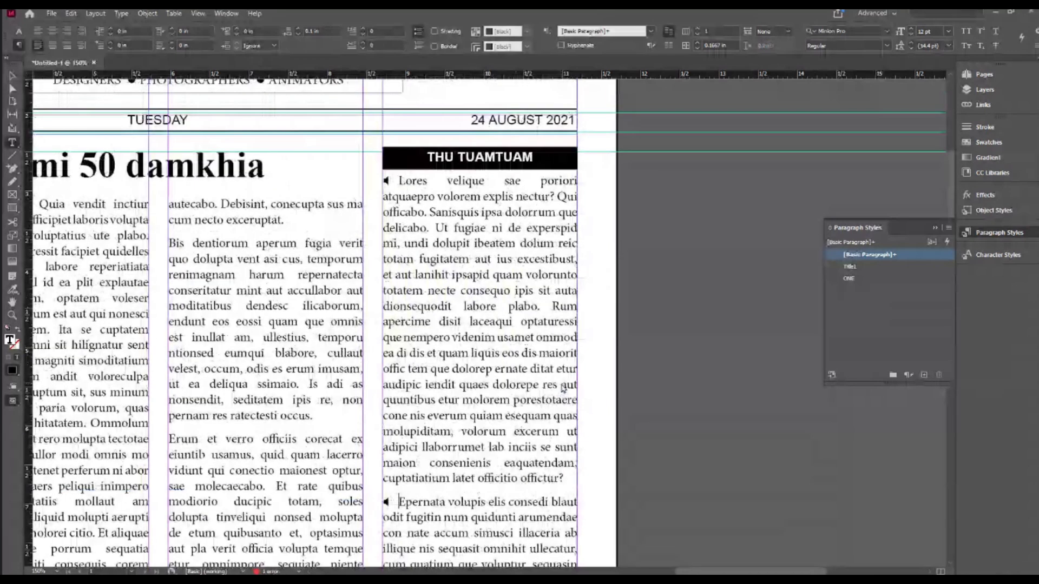
triple_click(562, 387)
scroll(510, 338, "down", 12)
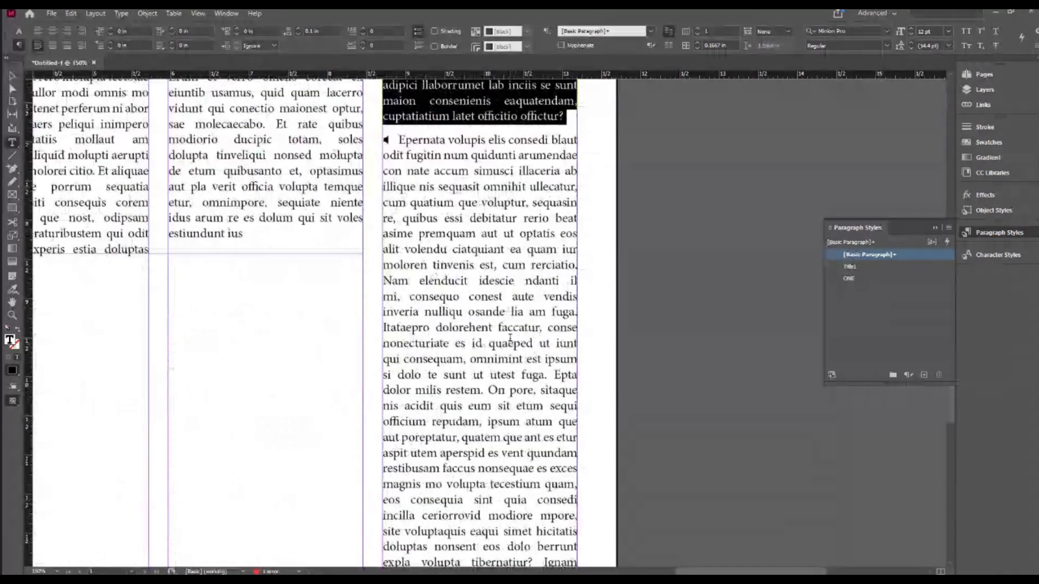
key("ctrl+shift+Down")
scroll(510, 338, "up", 6)
left_click(557, 234)
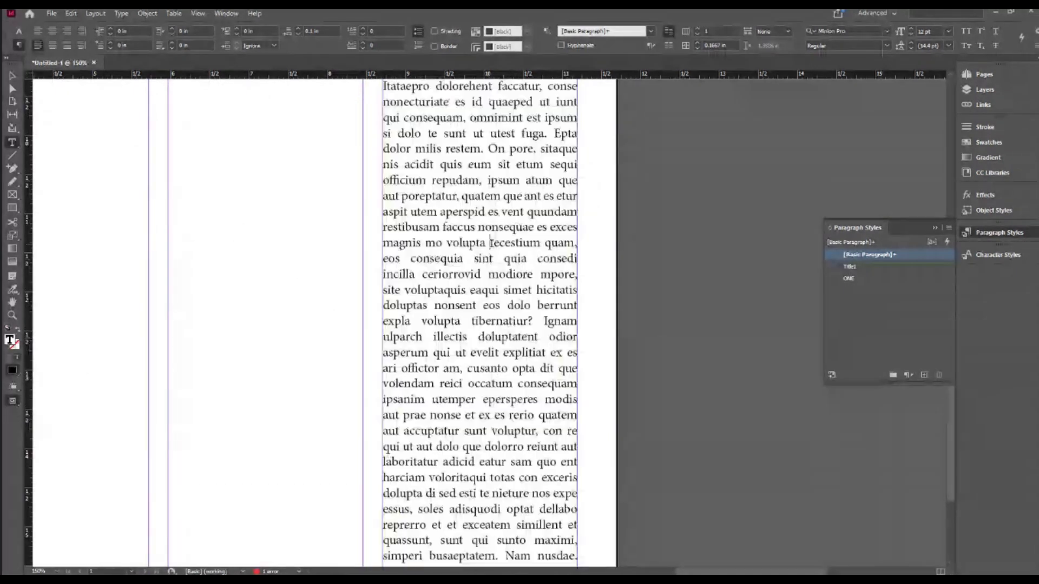
key("BackSpace")
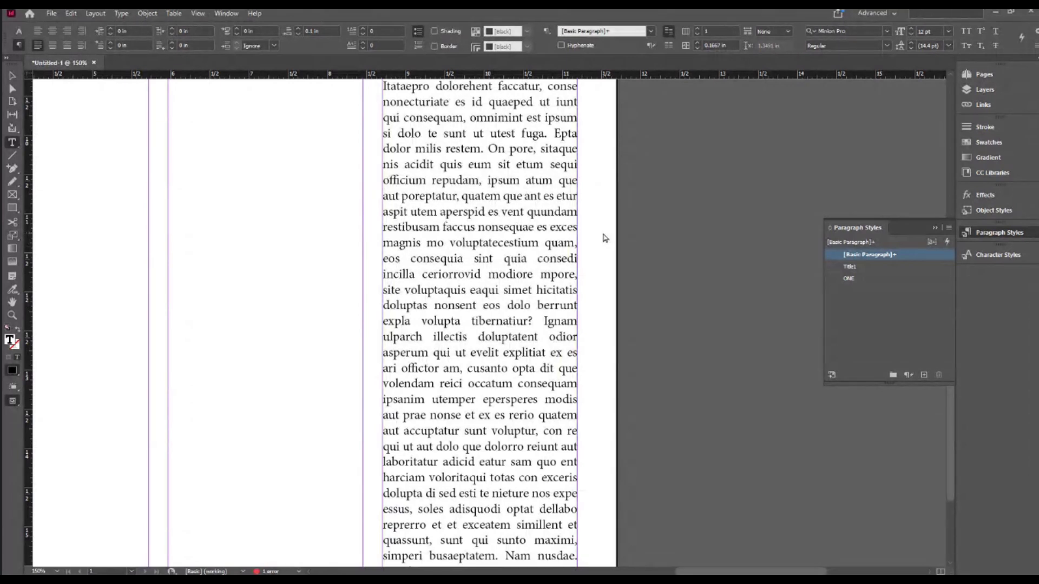
key("Return")
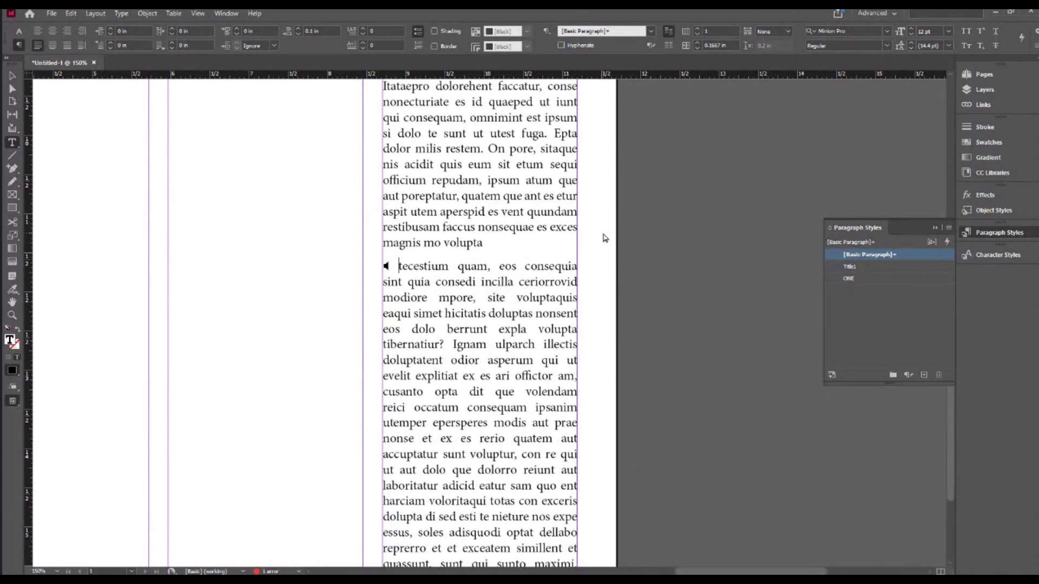
Step: Fit the fourth-column text frame to its content so the overset bulleted text is included
scroll(605, 238, "down", 3)
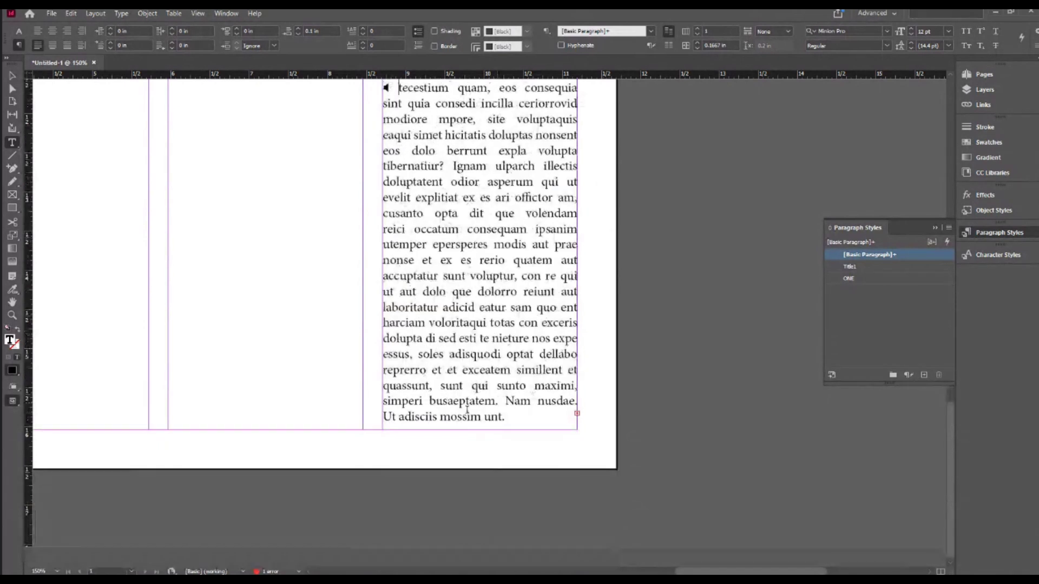
left_click(486, 362)
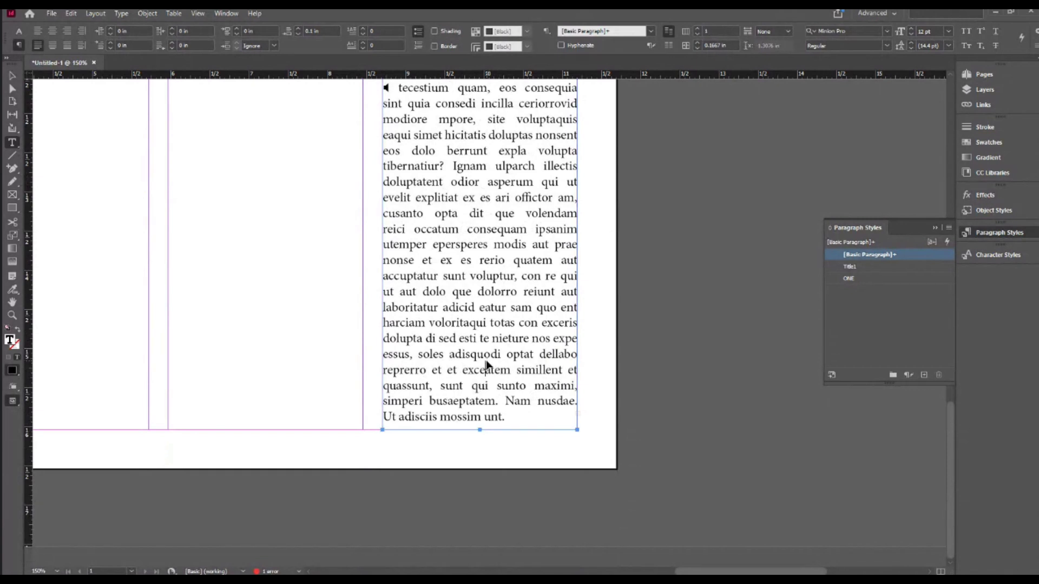
key("ctrl+alt+c")
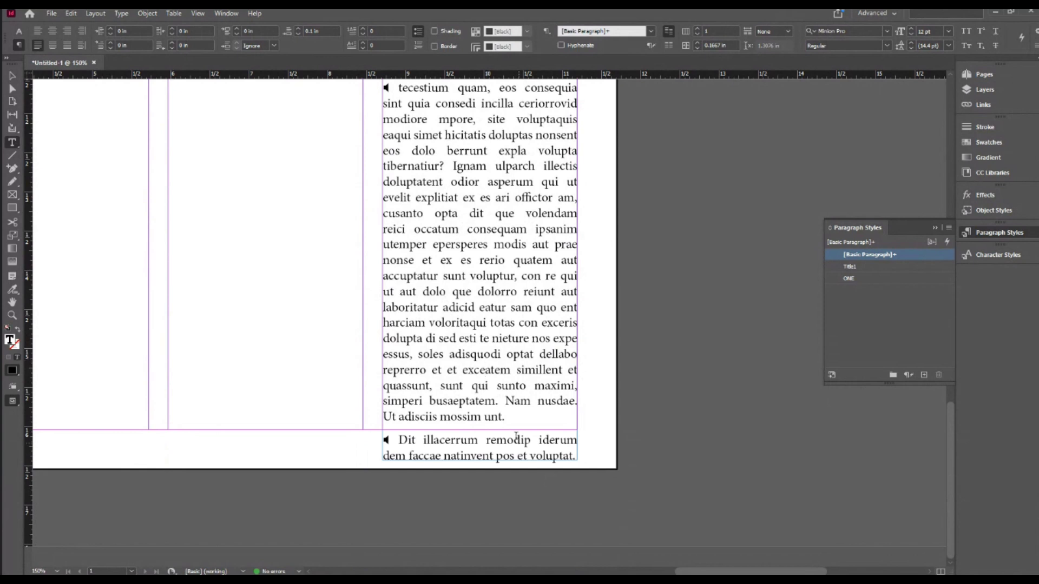
Step: Delete the third bullet's last three lines, from "quassunt" to "mossim unt.", and shorten the fourth-column frame to the page's bottom margin
left_click_drag(513, 420, 377, 390)
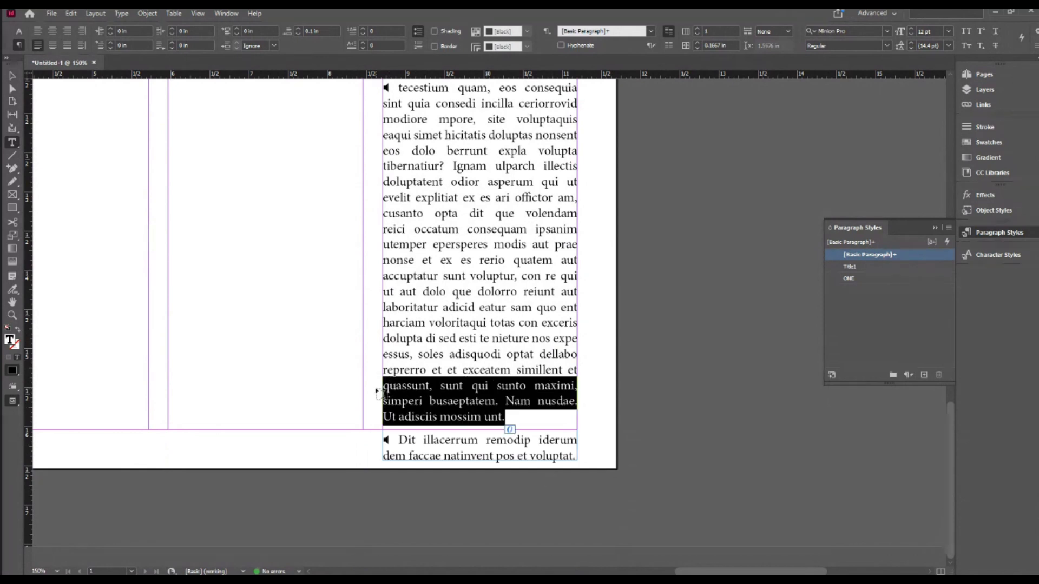
key("BackSpace")
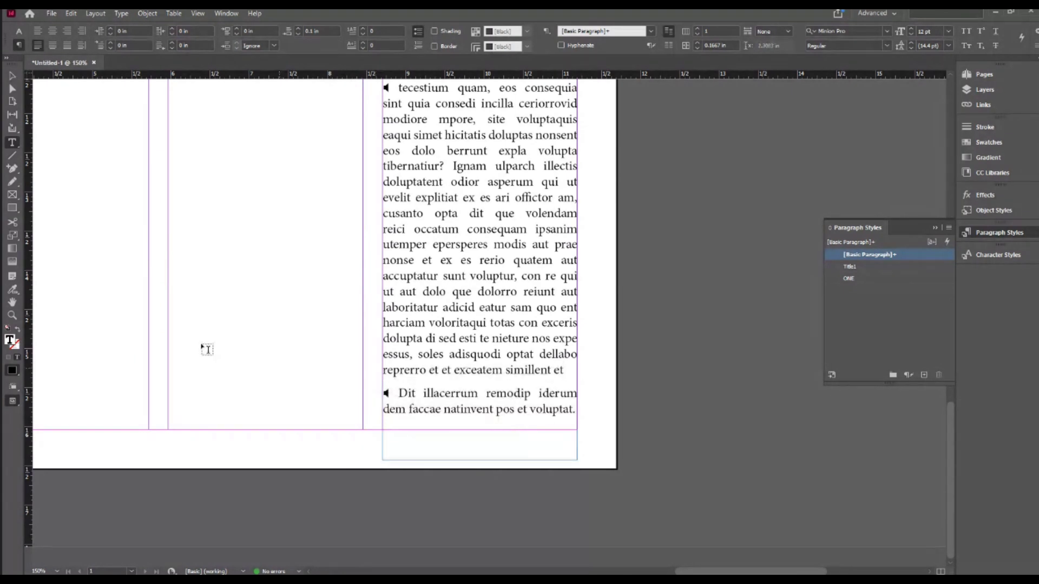
left_click(12, 77)
left_click_drag(478, 459, 473, 431)
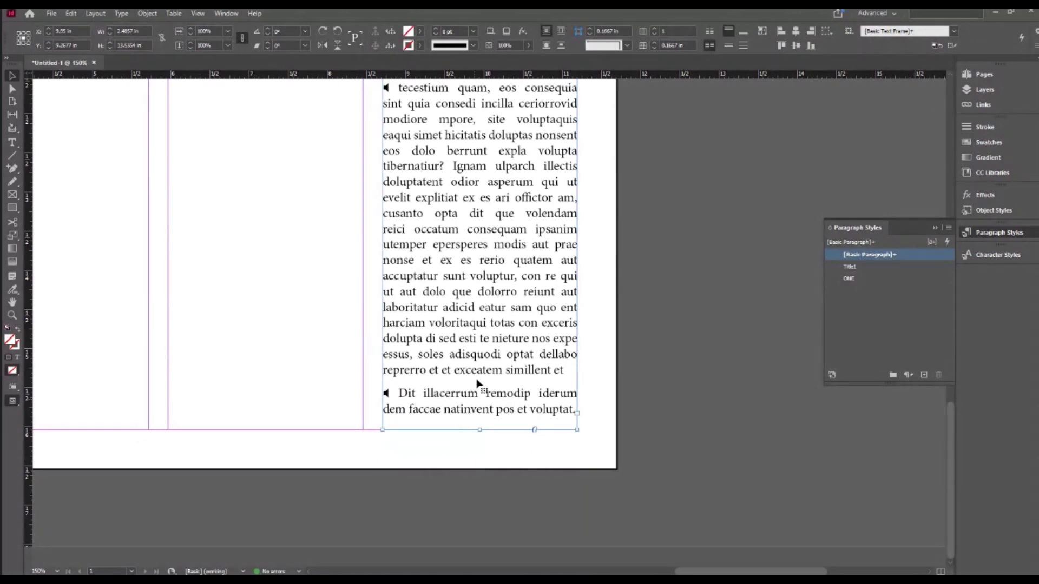
Step: Examine the page layout at 75% zoom in preview mode without guides and frame edges
key("ctrl+minus")
key("ctrl+minus")
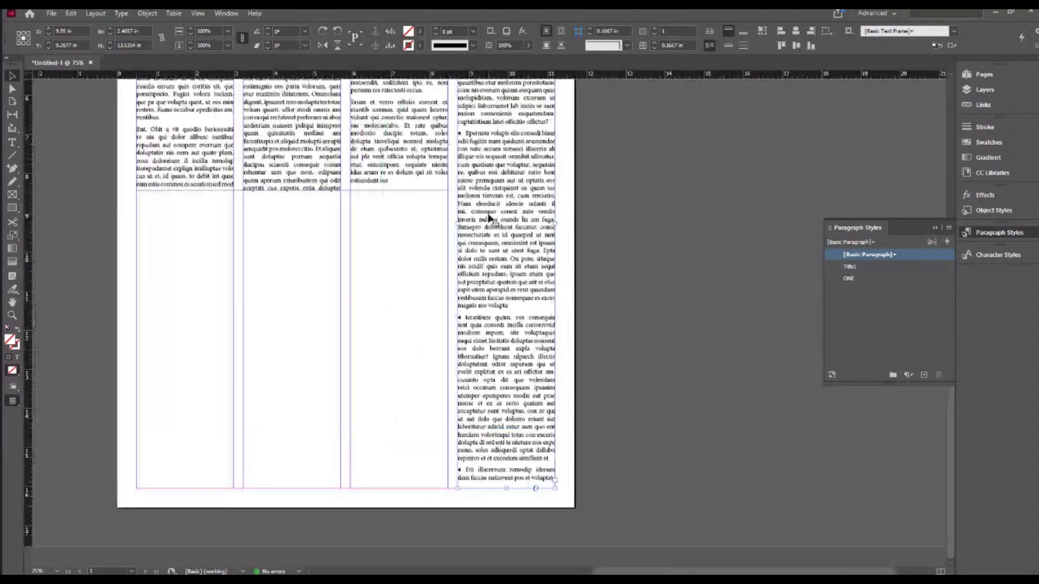
scroll(489, 208, "up", 3)
scroll(484, 156, "up", 3)
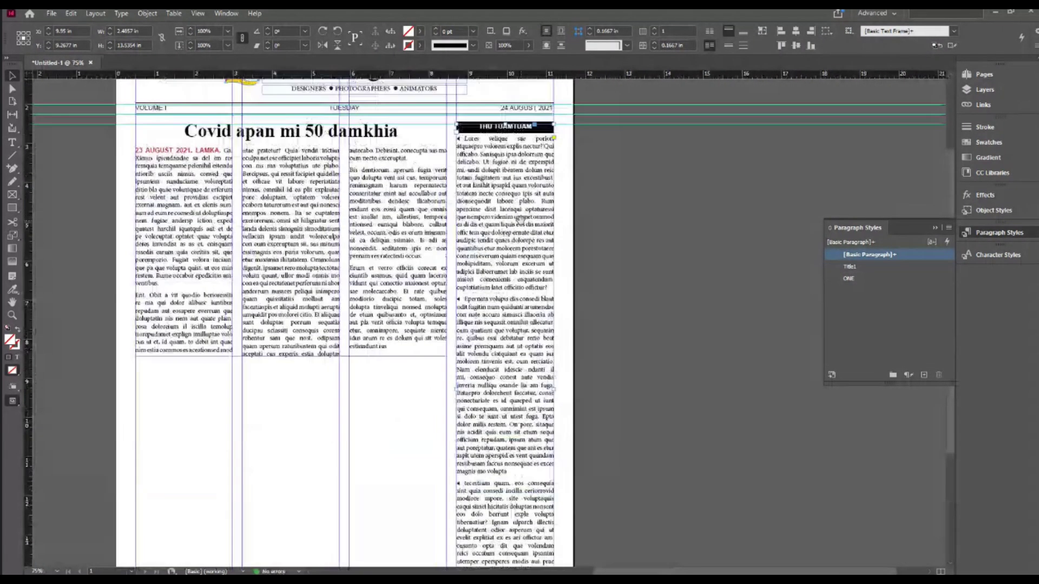
left_click(596, 223)
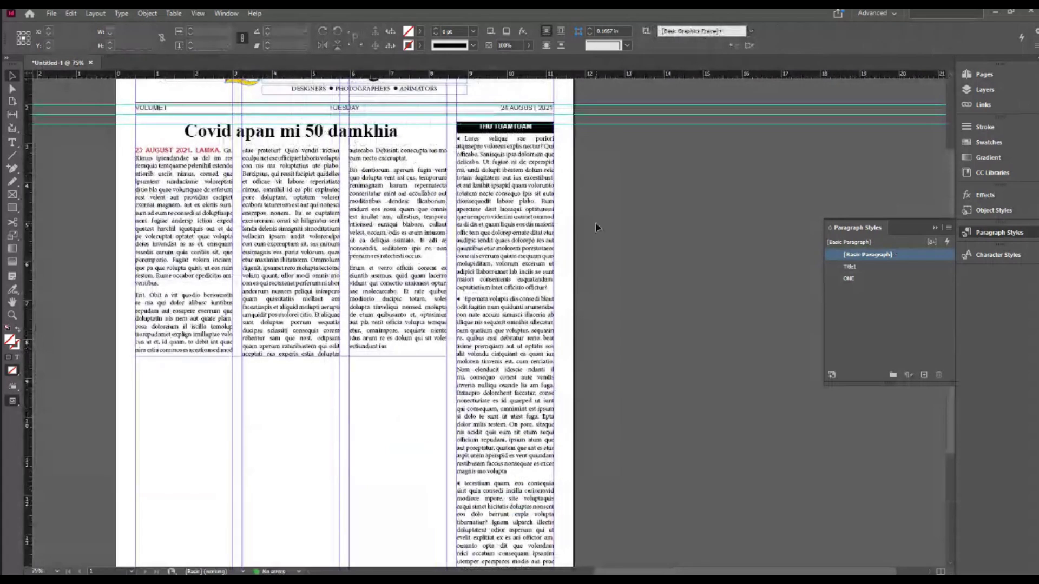
key("w")
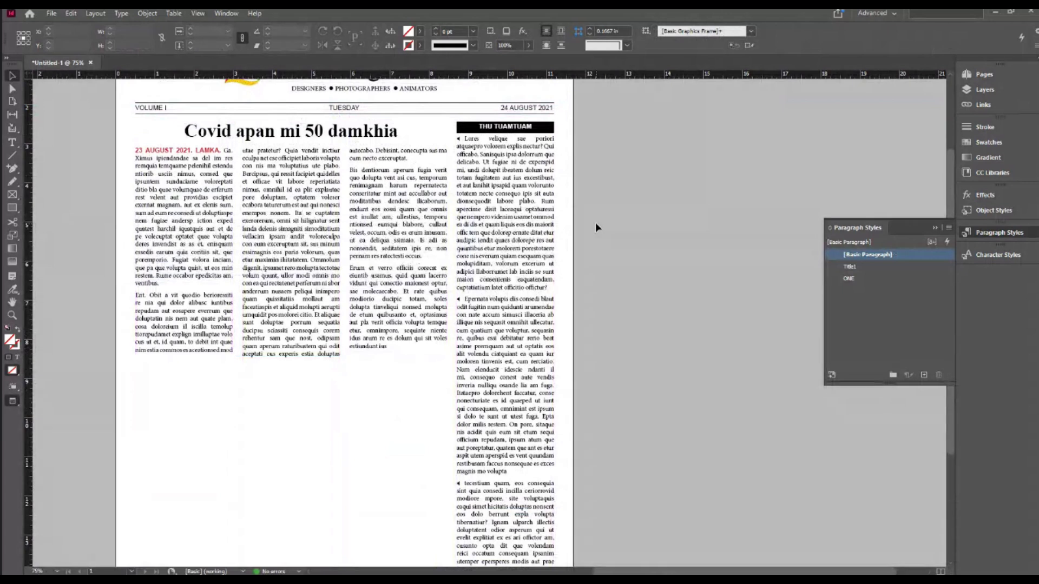
key("w")
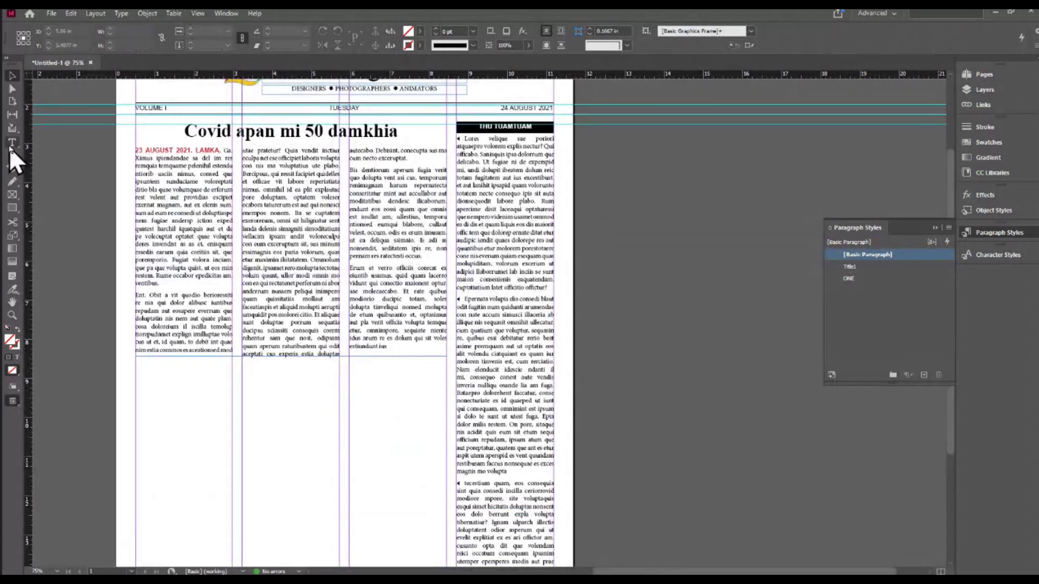
Step: Create a new paragraph style from the fourth column's first bulleted paragraph and open its options
left_click(12, 143)
triple_click(530, 230)
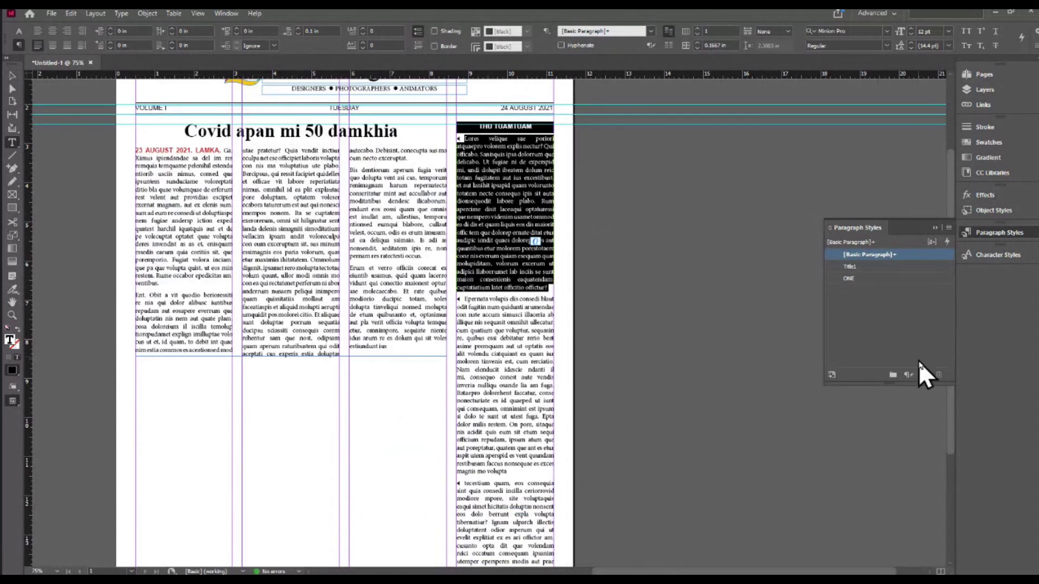
left_click(923, 374)
right_click(866, 267)
left_click(881, 266)
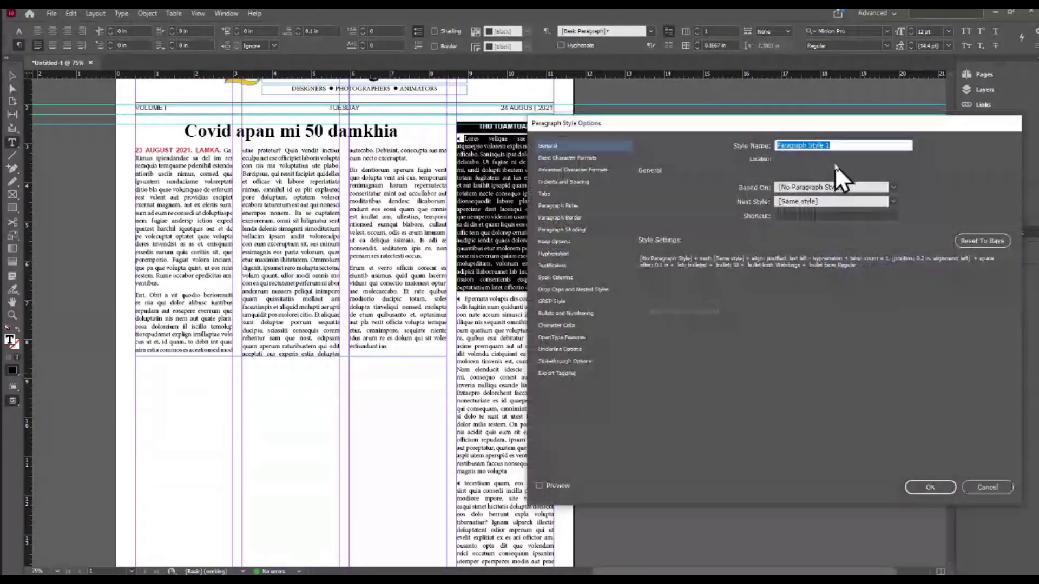
type("dolumn")
key("BackSpace")
key("BackSpace")
key("BackSpace")
key("BackSpace")
key("BackSpace")
key("BackSpace")
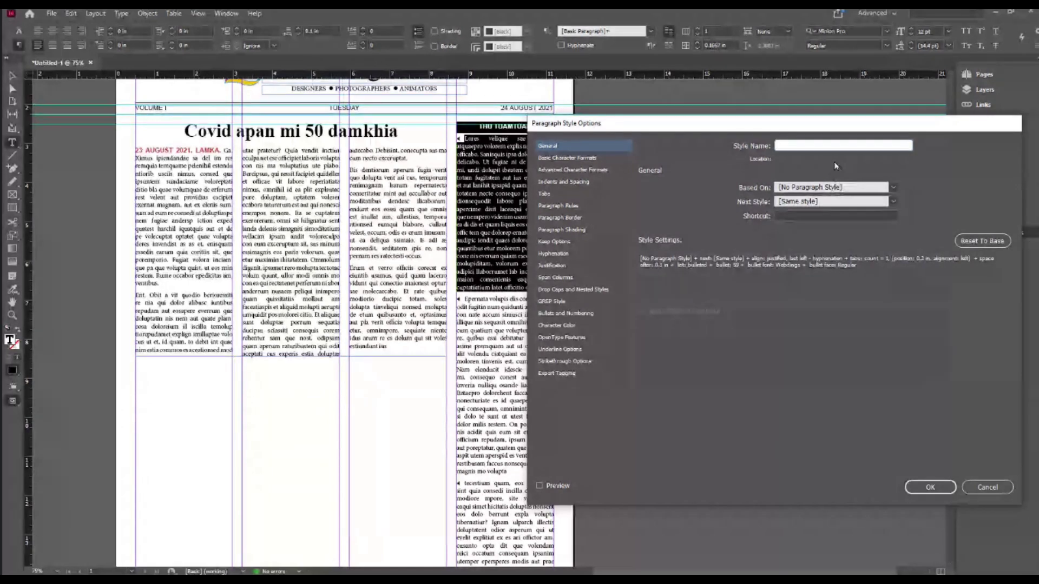
Step: Name the new bulleted paragraph style "thu tuamtuam" and save it
type("thu tuam")
type("m")
left_click(930, 487)
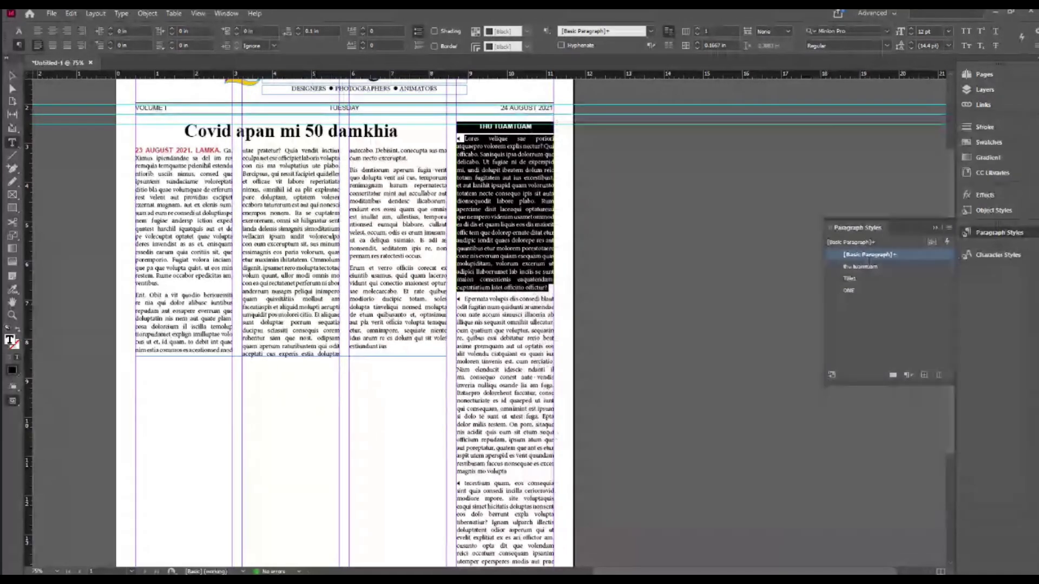
Step: Add a text frame spanning the second and third columns below the lead article and fill it with placeholder text
left_click(12, 77)
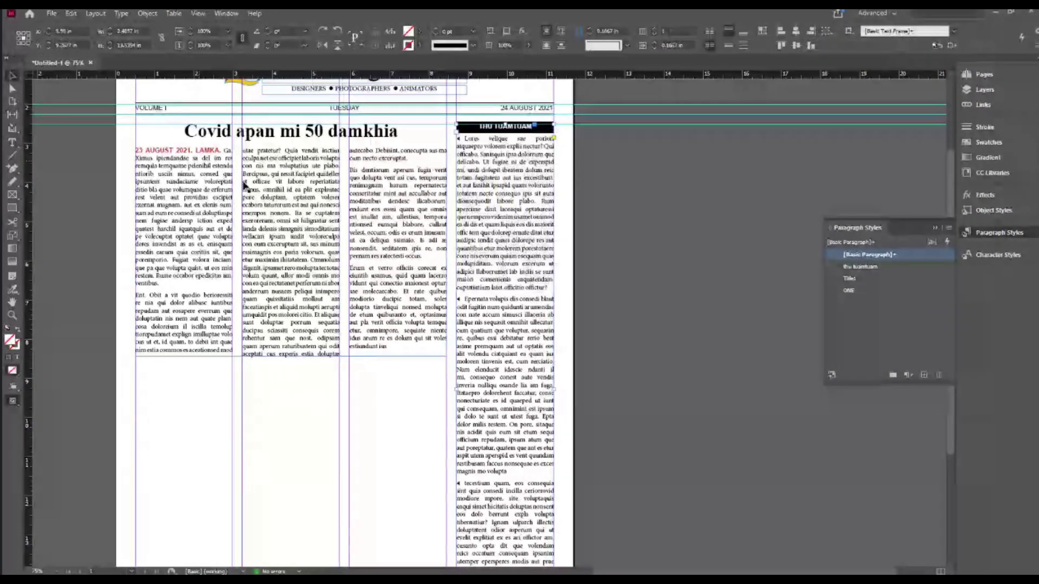
scroll(308, 284, "down", 3)
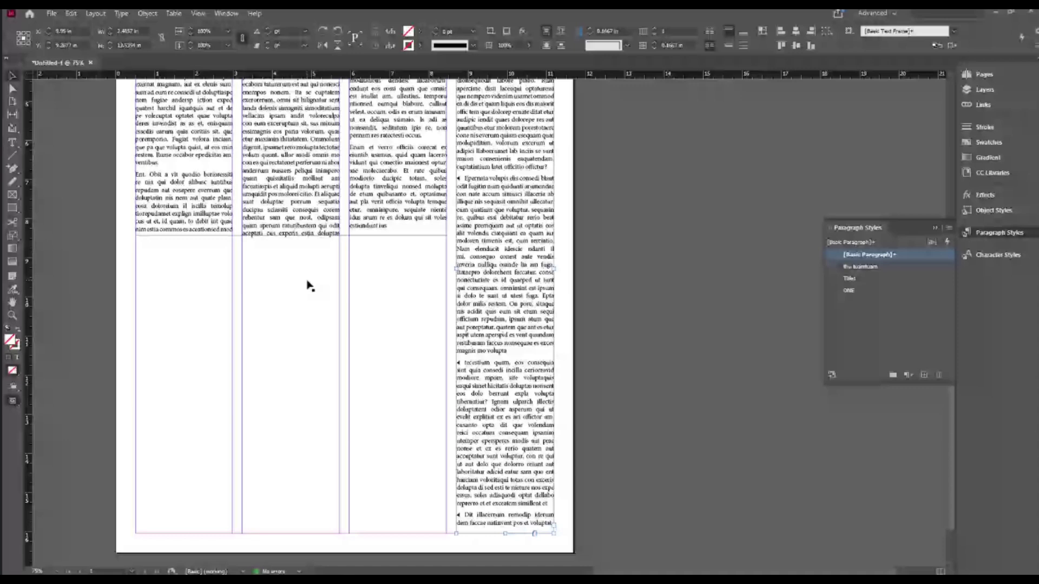
key("t")
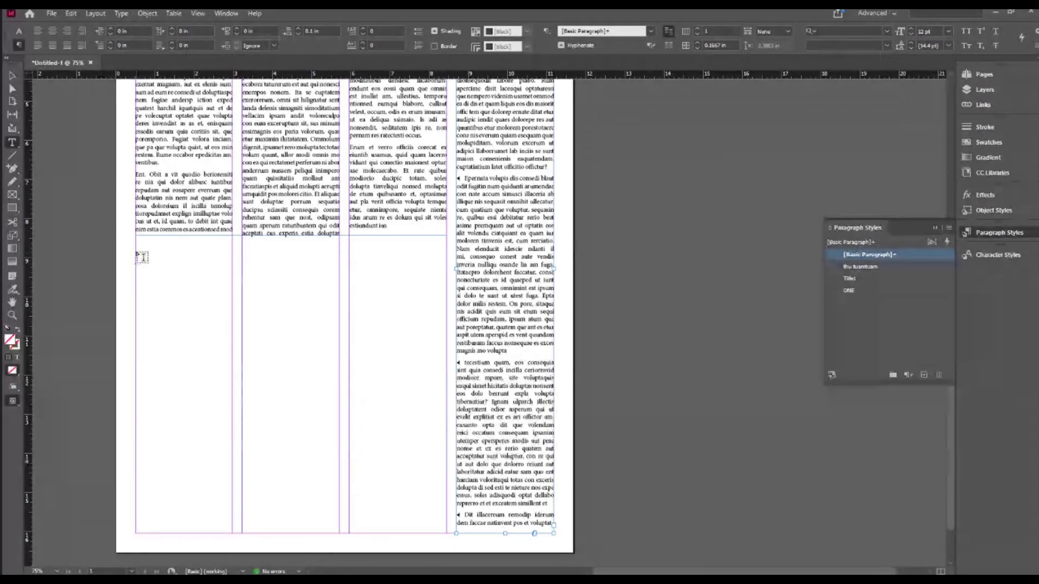
left_click_drag(245, 253, 446, 356)
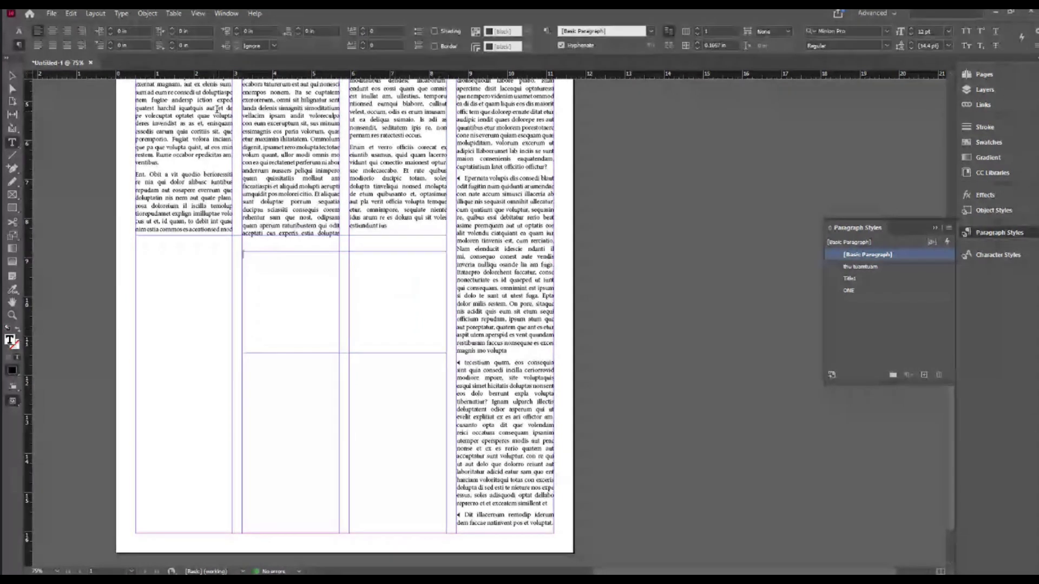
left_click(121, 12)
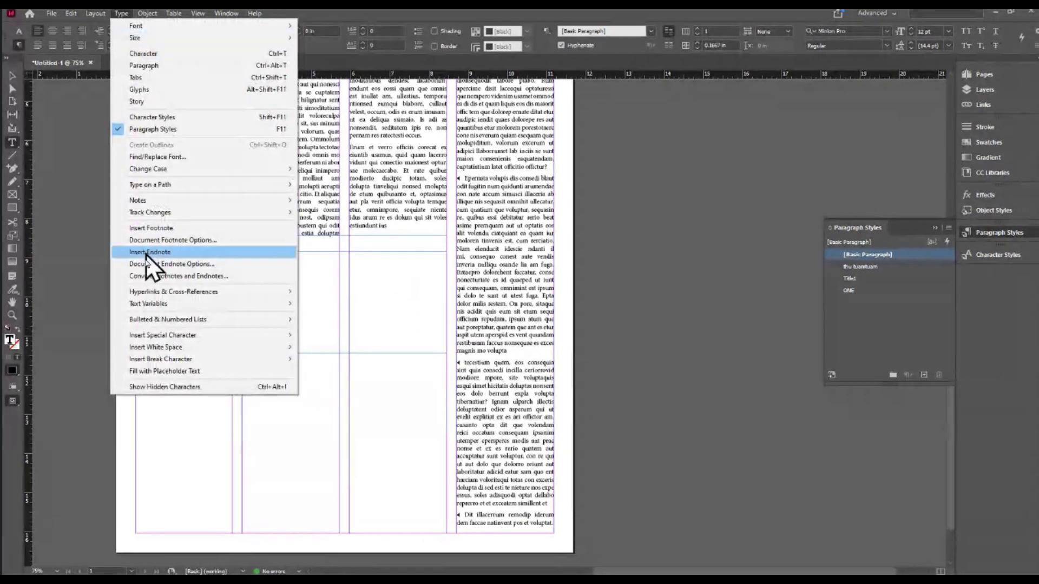
left_click(157, 371)
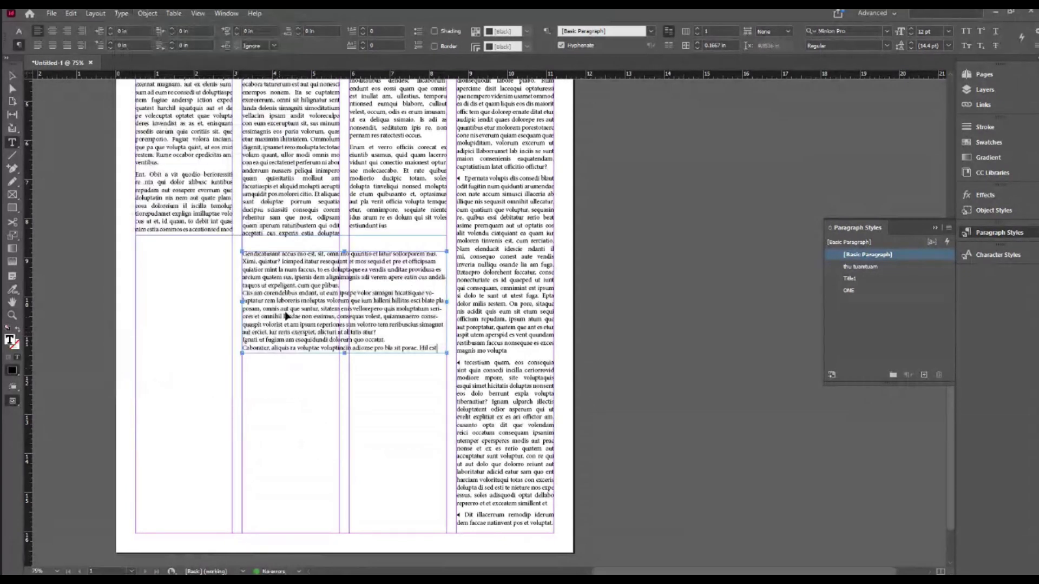
Step: Insert the heading line "COLUMN 2 SAMPLE" above the placeholder text in the two-column-wide frame
key("ctrl+equal")
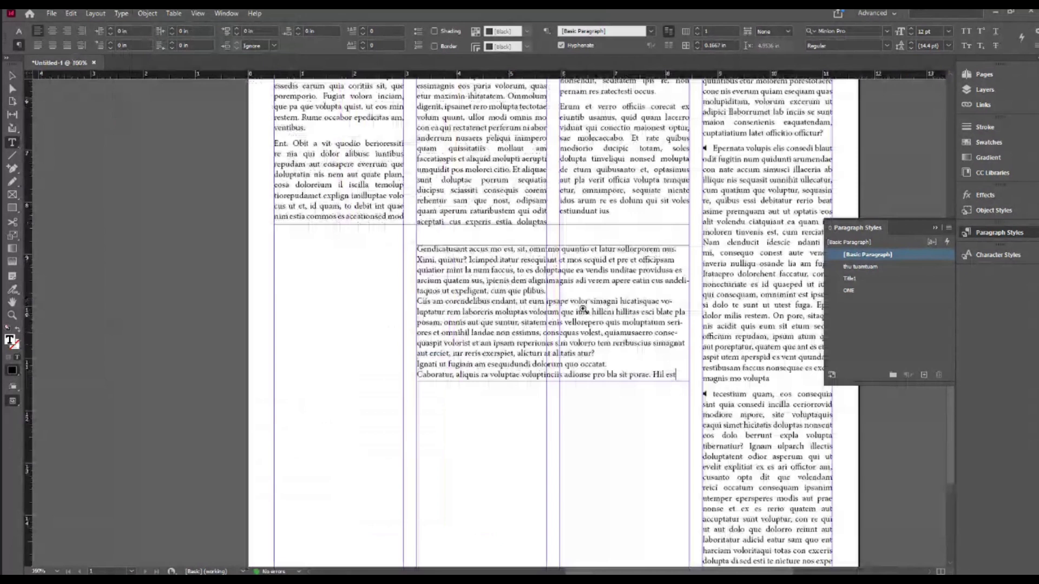
key("ctrl+equal")
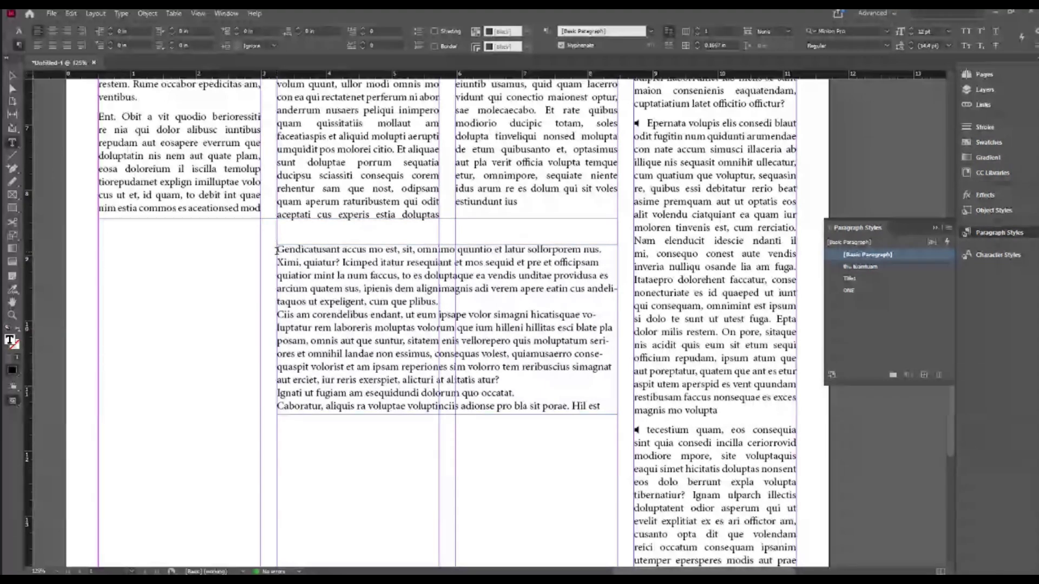
left_click(277, 250)
key("Return")
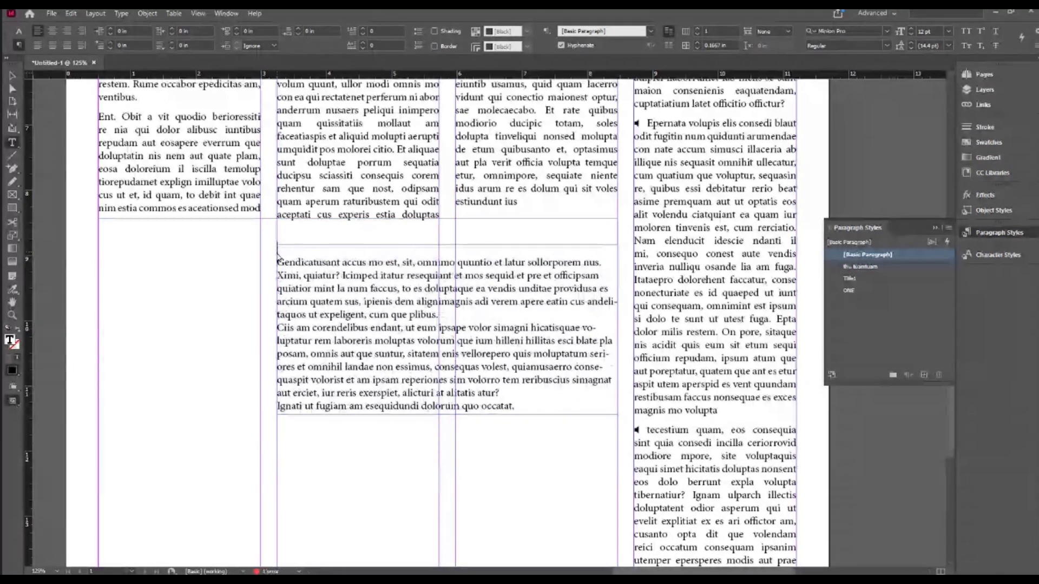
type("COLUMN 2 SAMPLE")
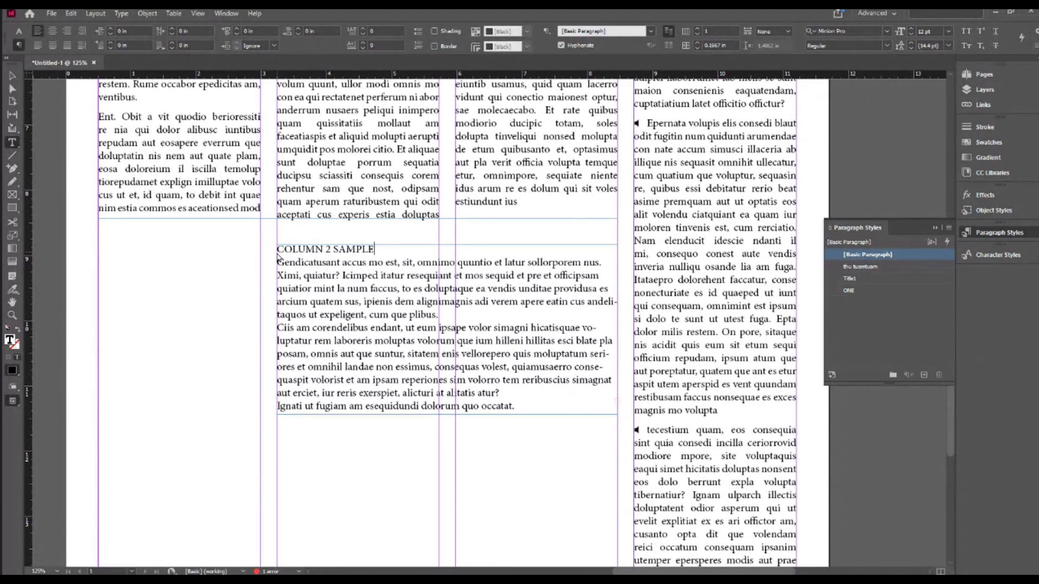
Step: Apply the Title1 paragraph style to the "COLUMN 2 SAMPLE" heading
triple_click(276, 250)
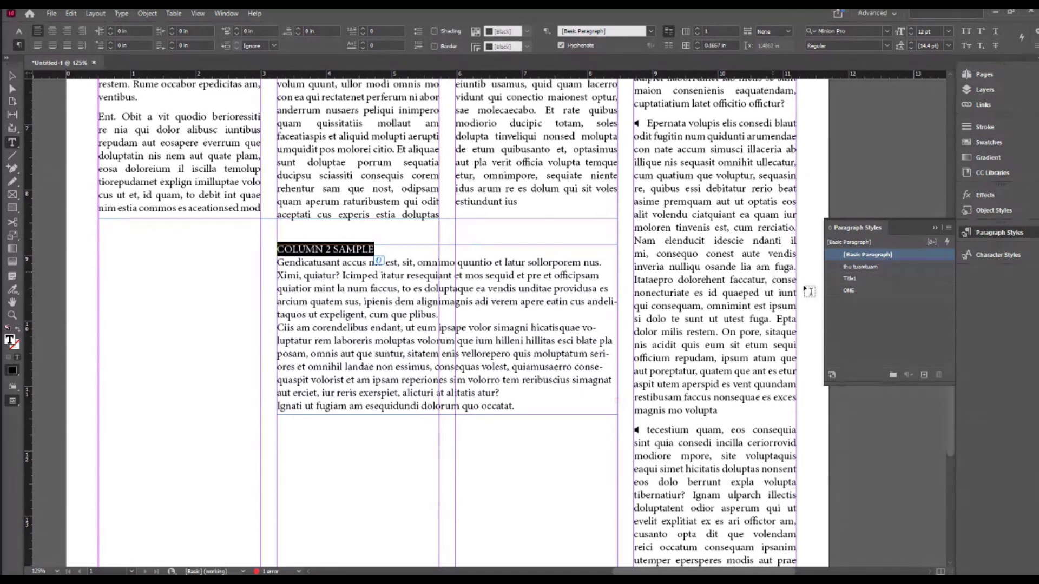
scroll(553, 327, "up", 5)
scroll(553, 327, "up", 2)
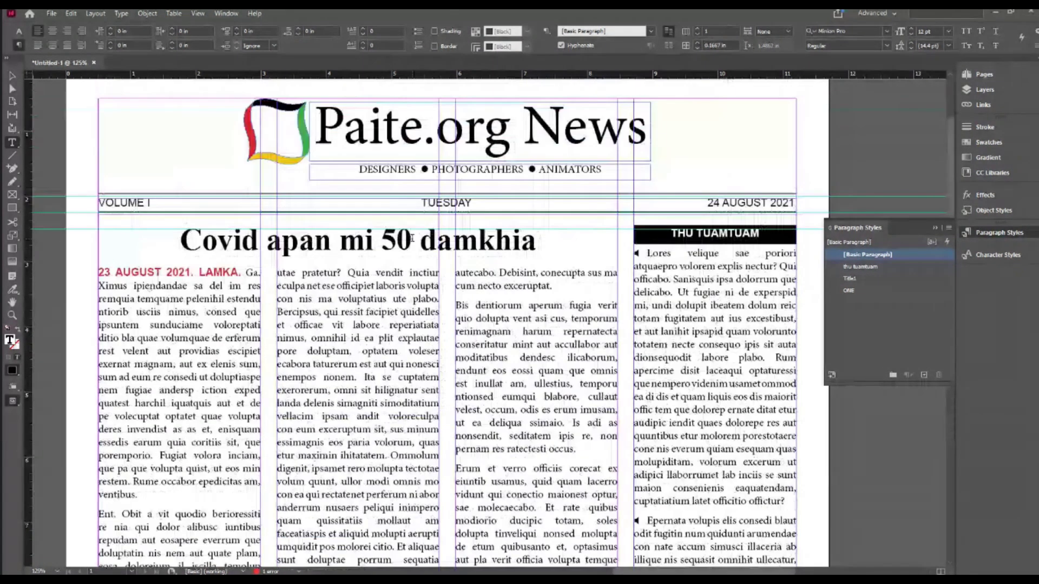
scroll(411, 238, "down", 6)
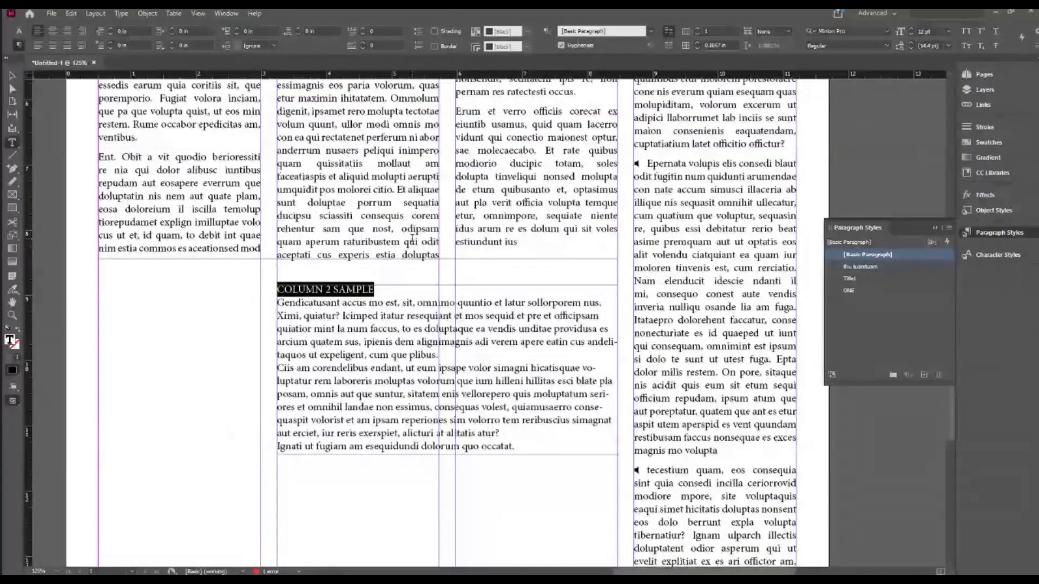
left_click(851, 281)
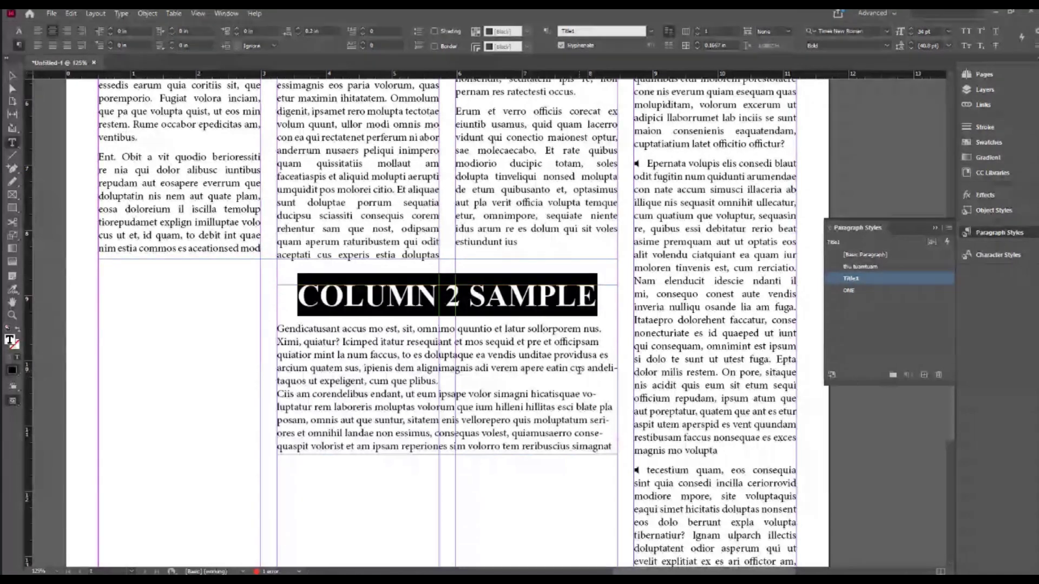
Step: Set the font size of the "COLUMN 2 SAMPLE" heading to 24 pt
scroll(578, 370, "up", 1)
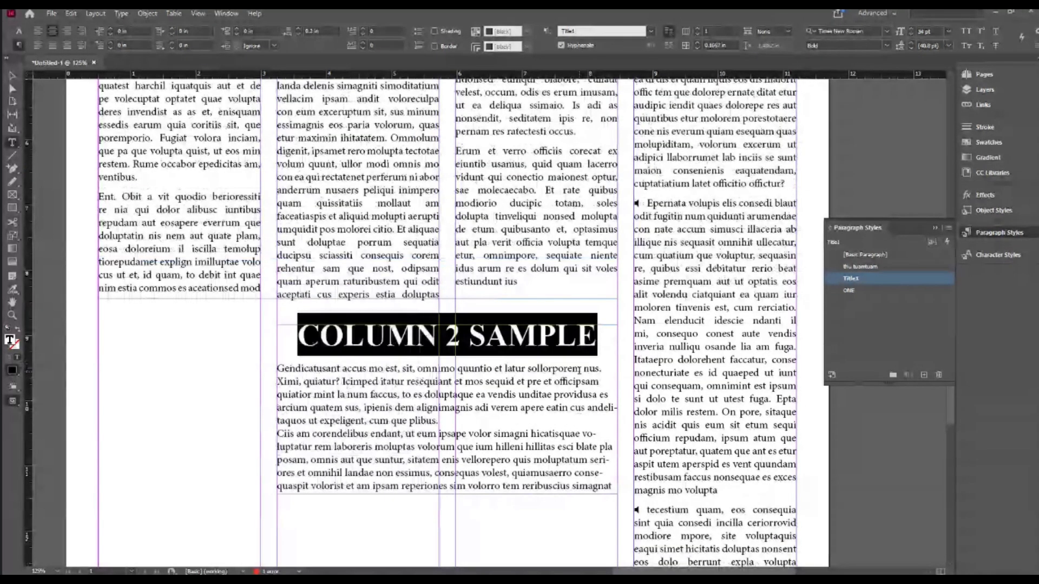
left_click(19, 31)
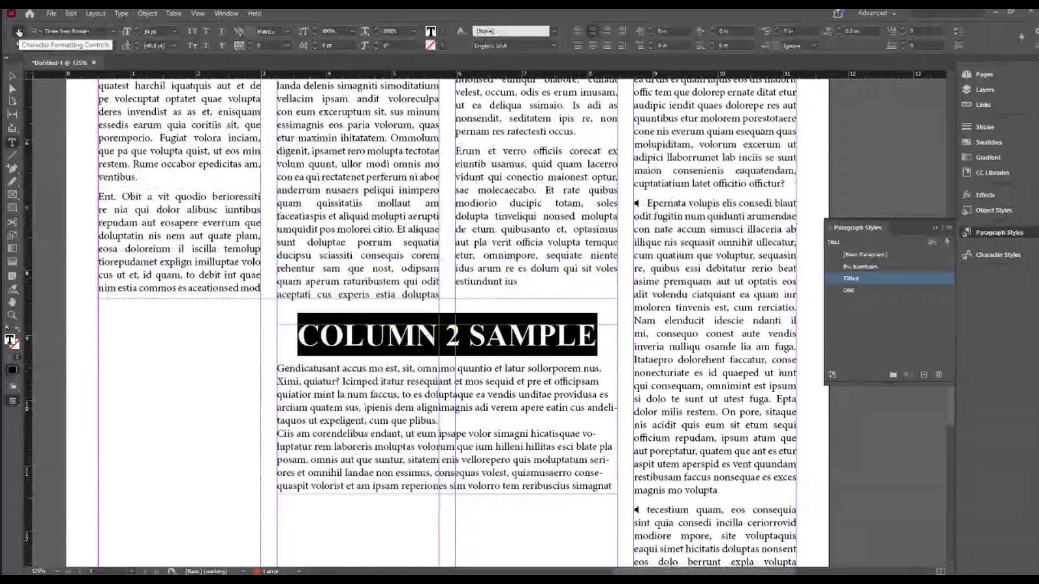
triple_click(153, 31)
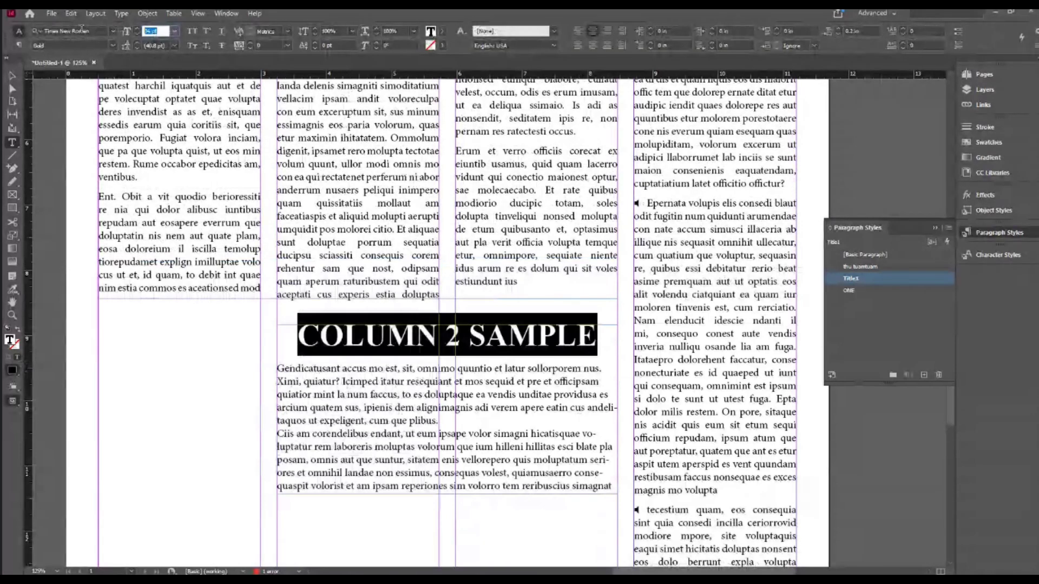
type("34")
key("Return")
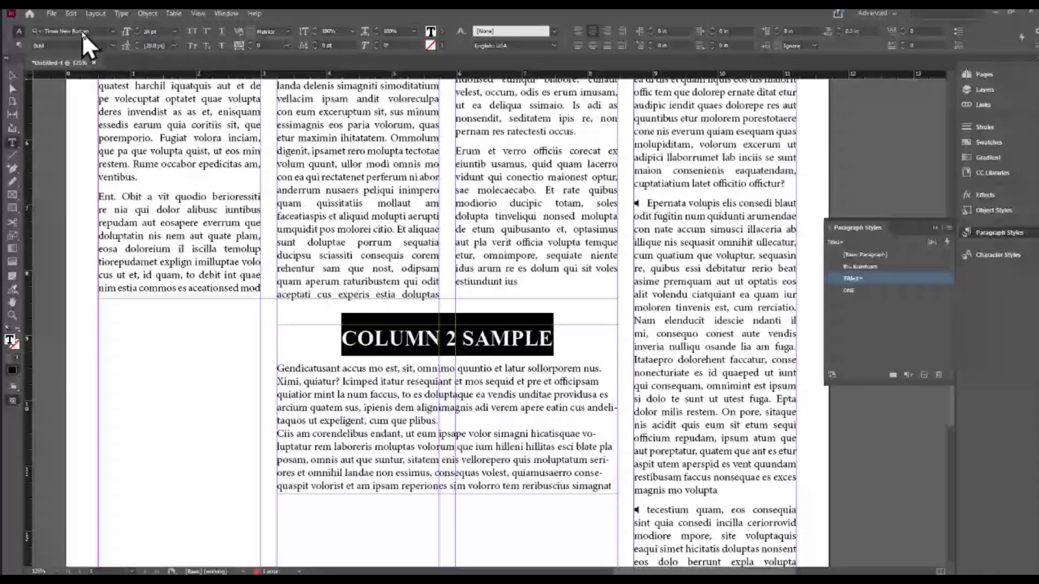
Step: Create a paragraph style named Title2 from the "COLUMN 2 SAMPLE" heading's formatting and apply it to that heading
left_click(924, 375)
right_click(884, 291)
left_click(894, 294)
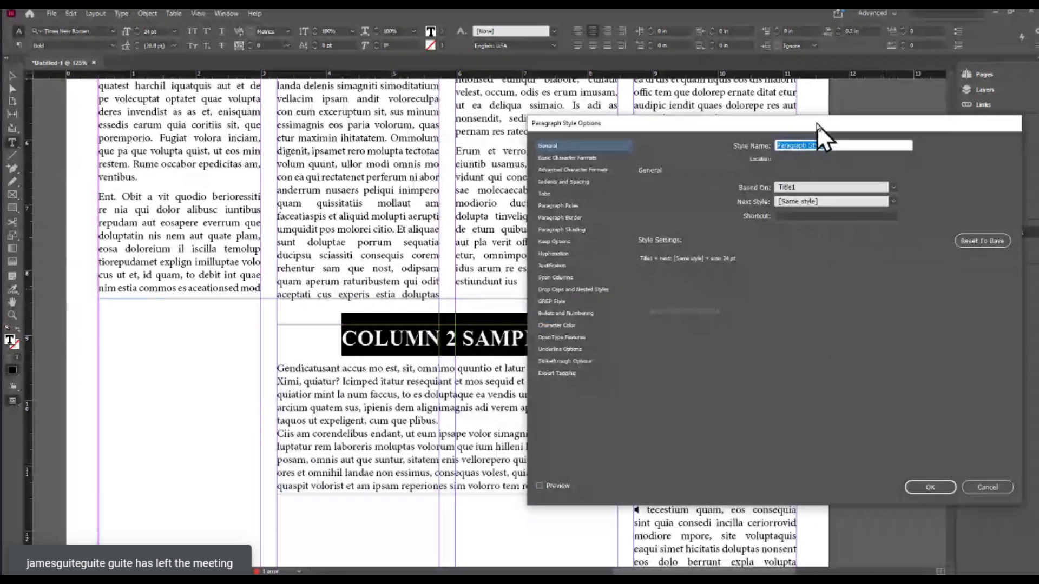
type("TitLE")
key("ctrl+a")
type("Title2")
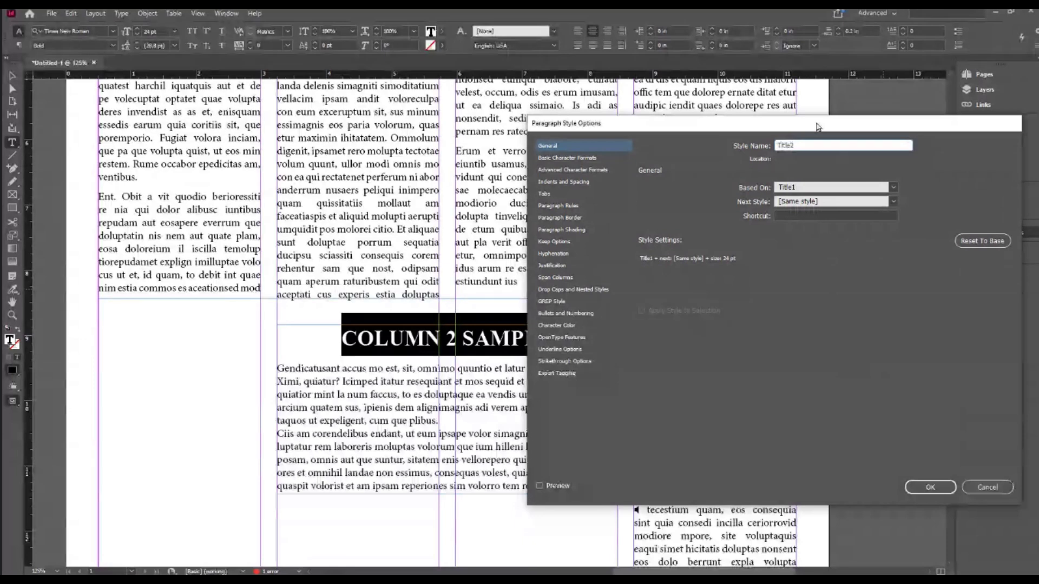
left_click(930, 487)
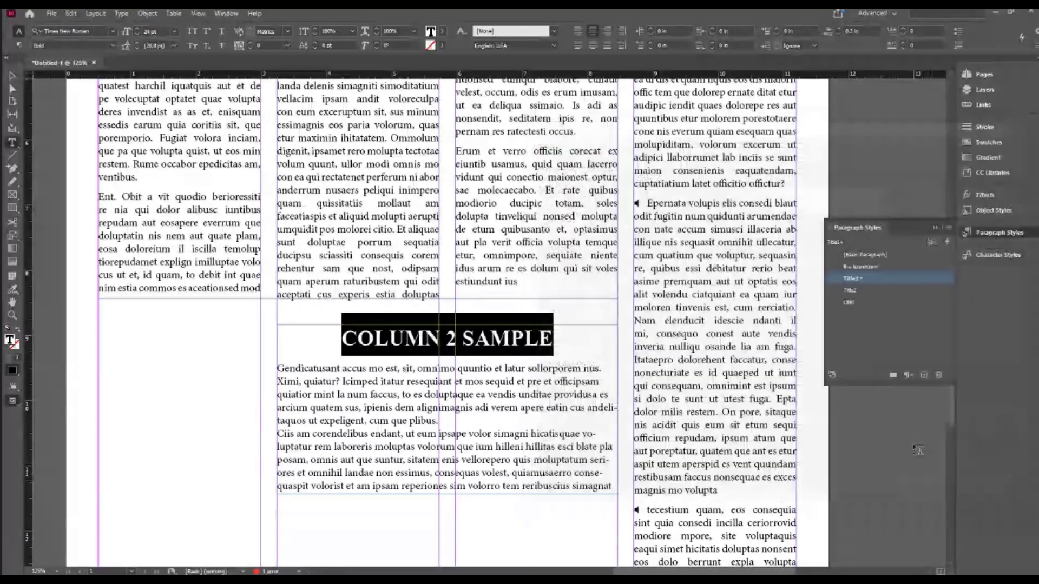
left_click(857, 290)
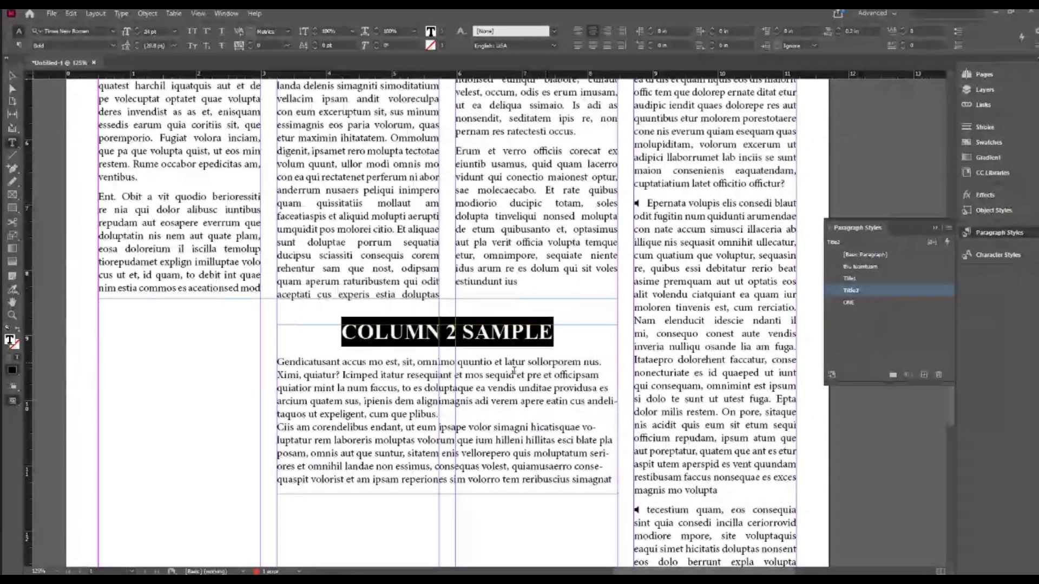
Step: Justify all the body paragraphs under "COLUMN 2 SAMPLE" with the last line aligned left and turn off their hyphenation
left_click(384, 386)
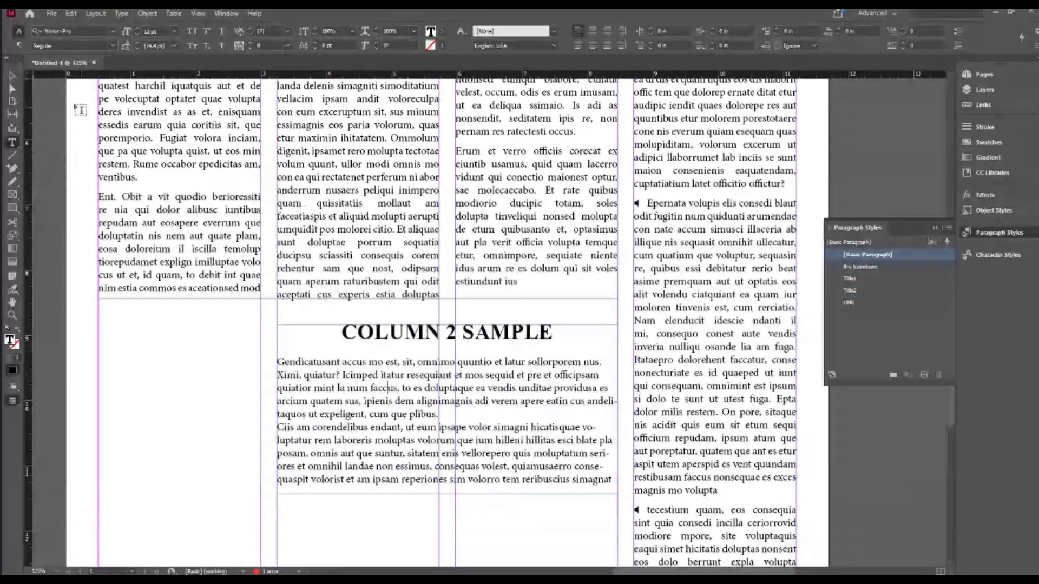
left_click(277, 362)
key("Escape")
double_click(278, 365)
key("ctrl+a")
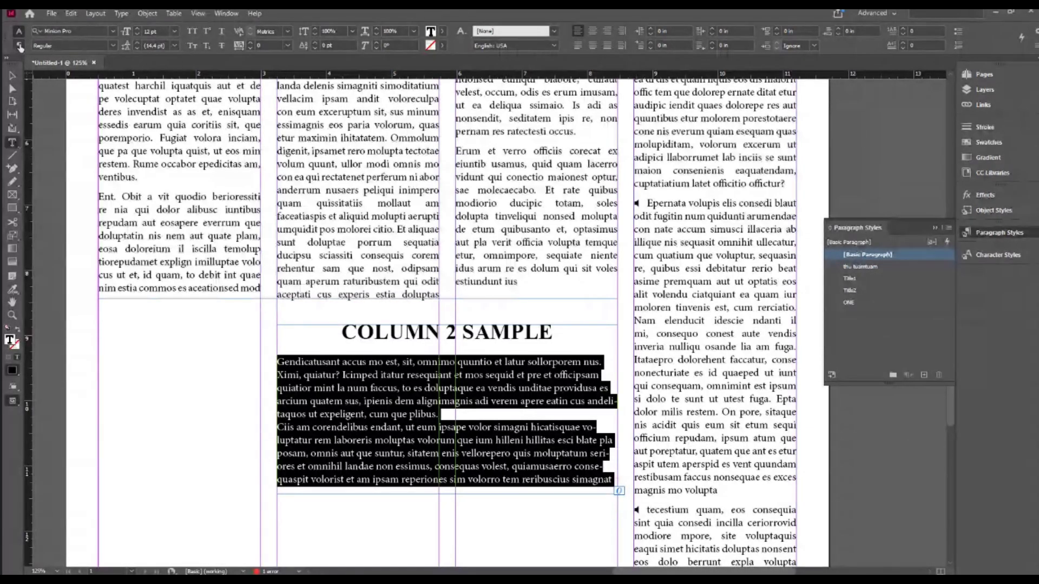
left_click(578, 46)
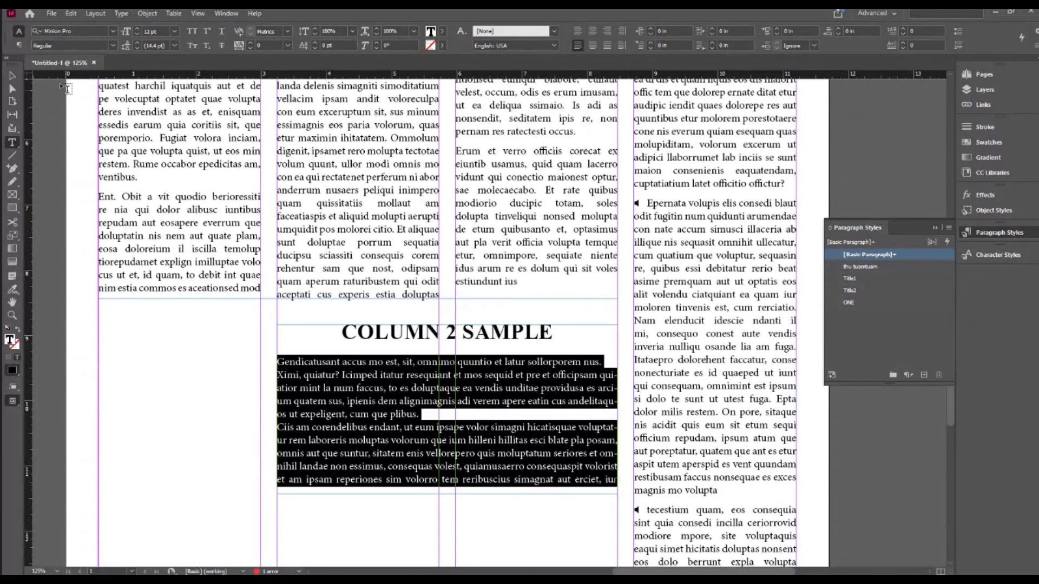
key("ctrl+alt+7")
left_click(561, 45)
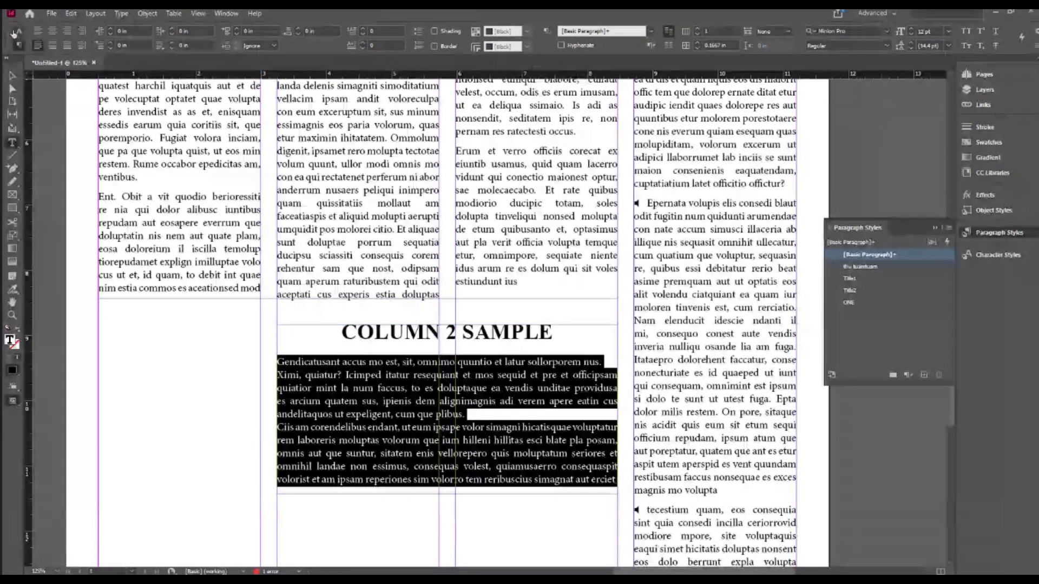
Step: Set the selected body paragraphs to a Split Column layout with 2 sub-columns and a 0.25 in inside gutter
left_click(1035, 43)
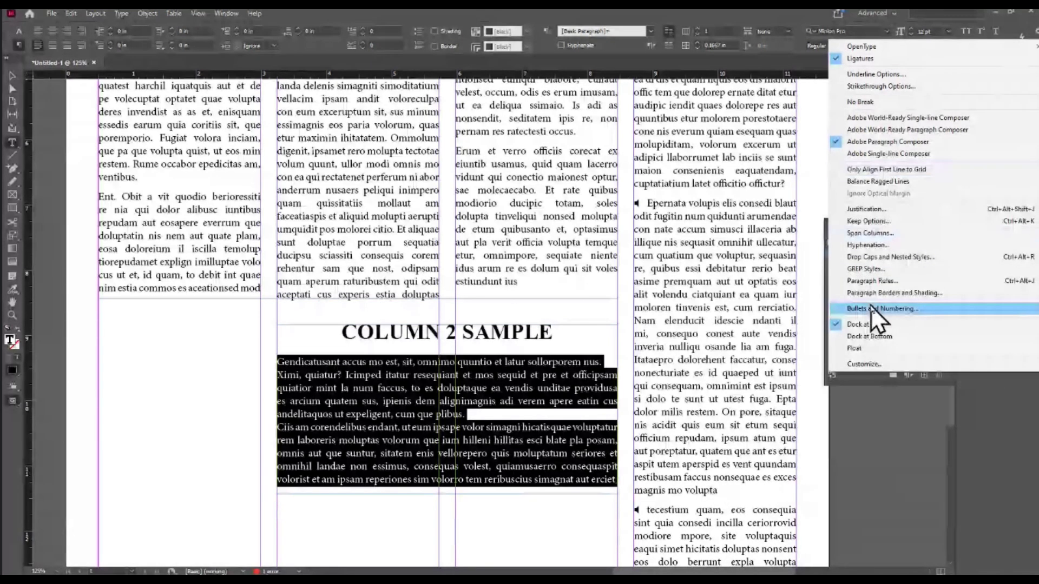
left_click(876, 235)
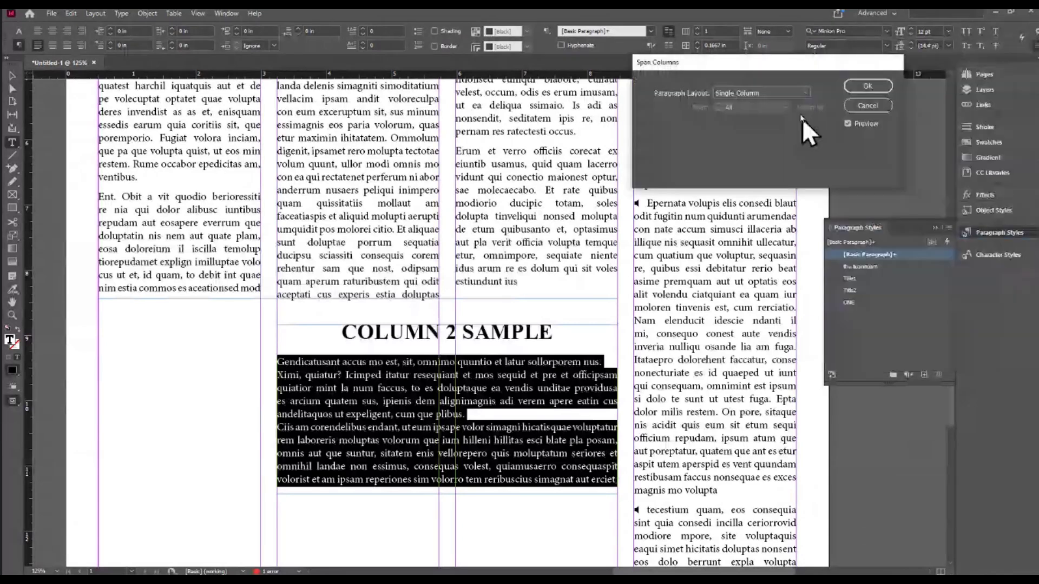
left_click(771, 93)
left_click(749, 116)
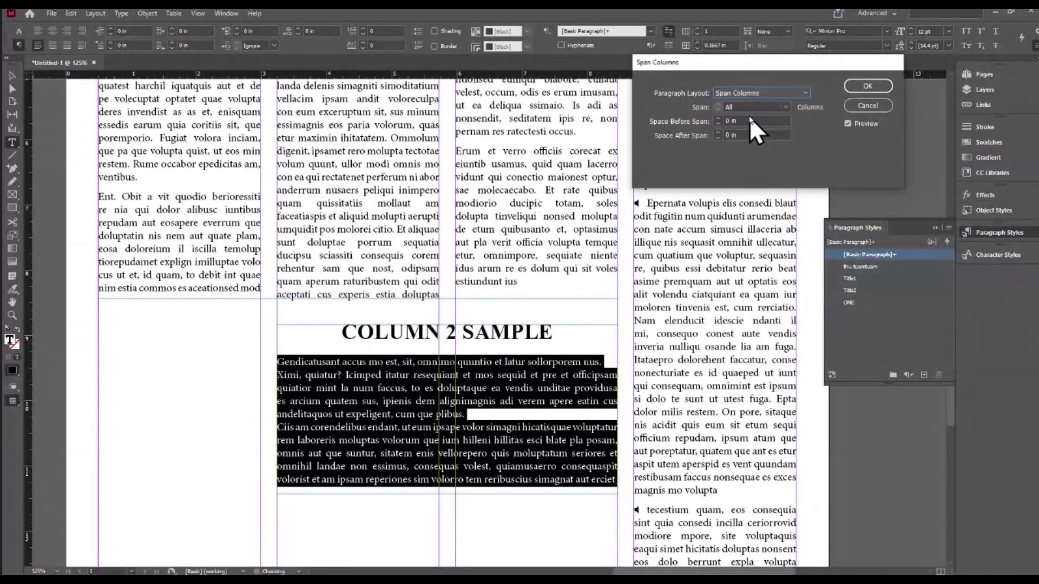
left_click(735, 93)
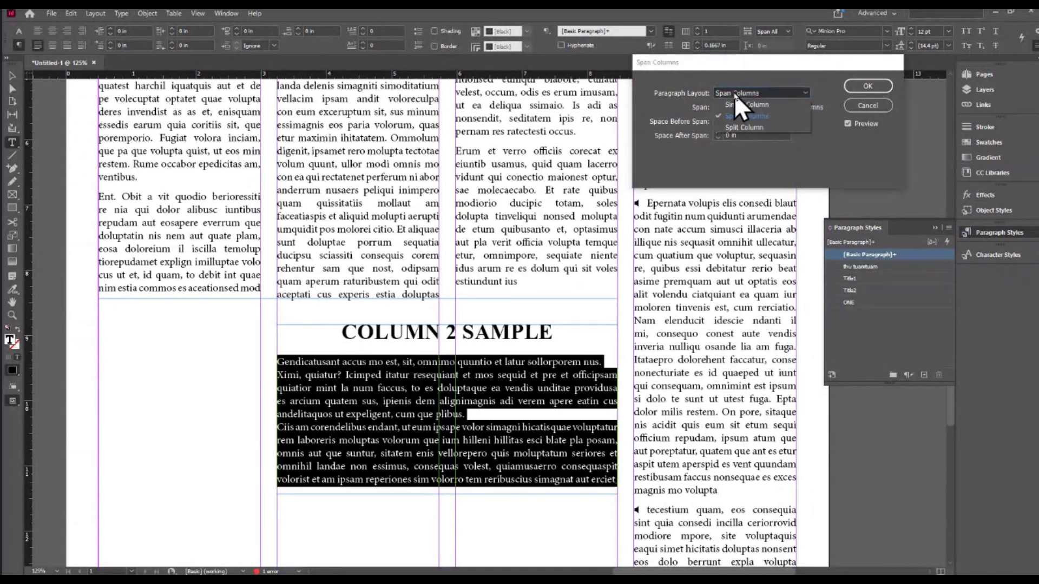
left_click(736, 128)
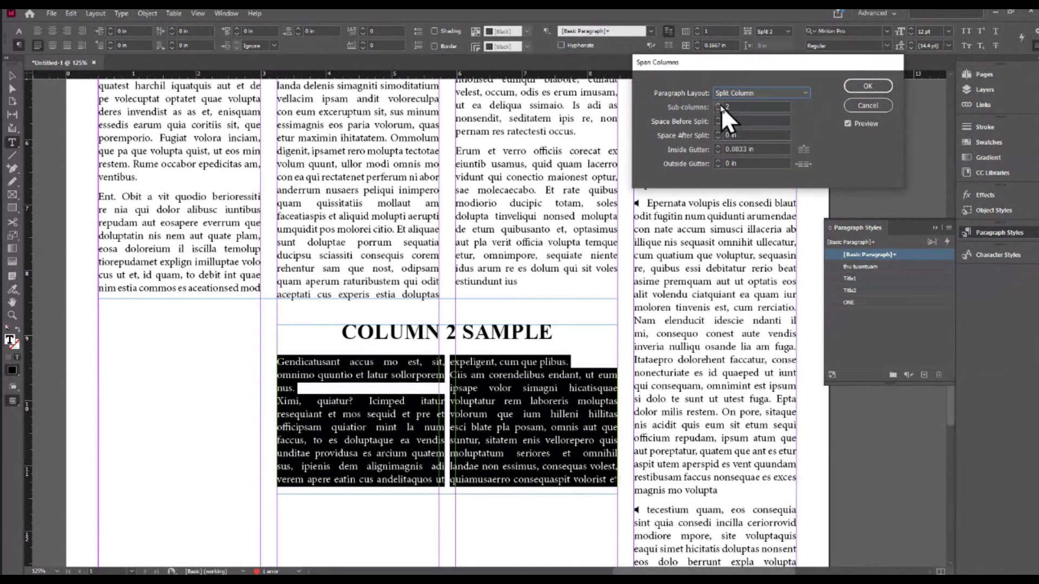
left_click(689, 151)
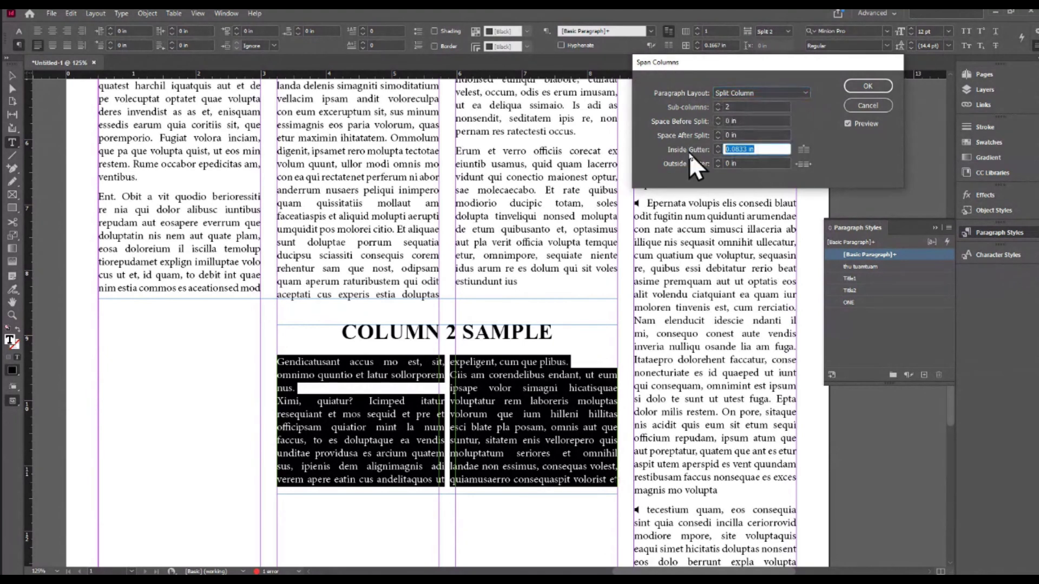
type("0.25")
key("Tab")
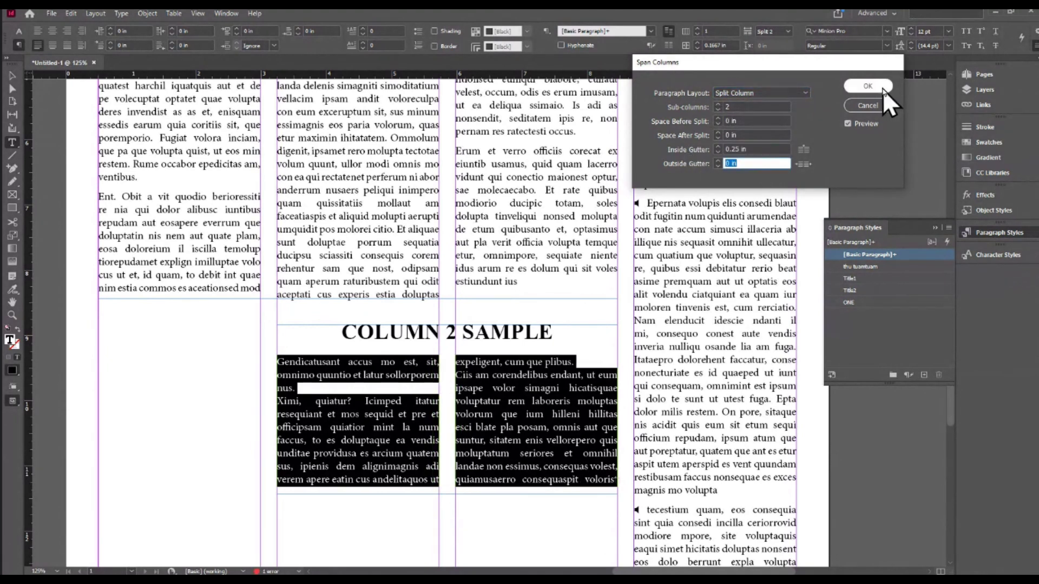
left_click(882, 89)
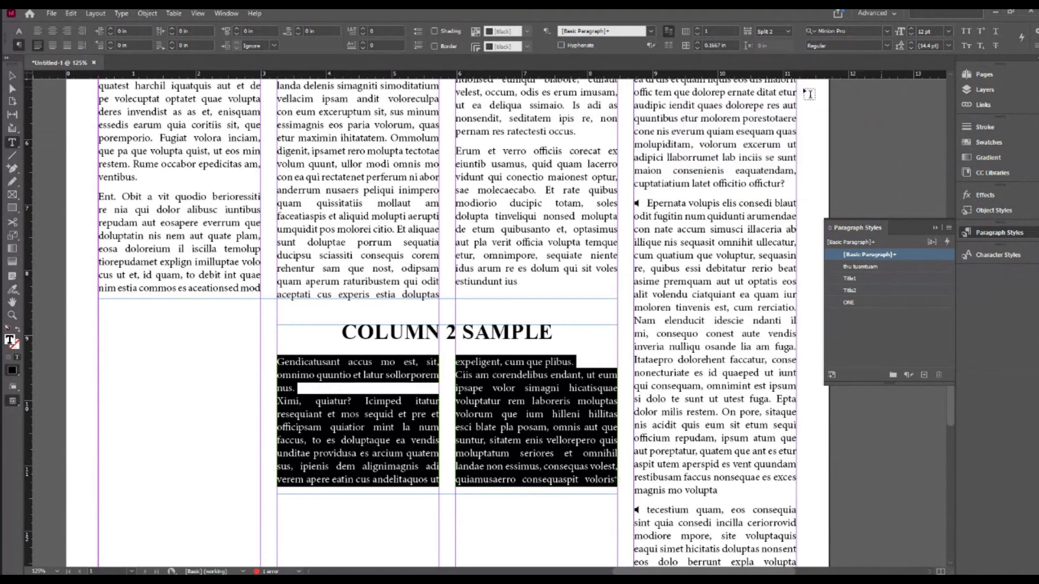
Step: Change the selected body text to Arial Regular at 10 pt
left_click(18, 31)
left_click(76, 31)
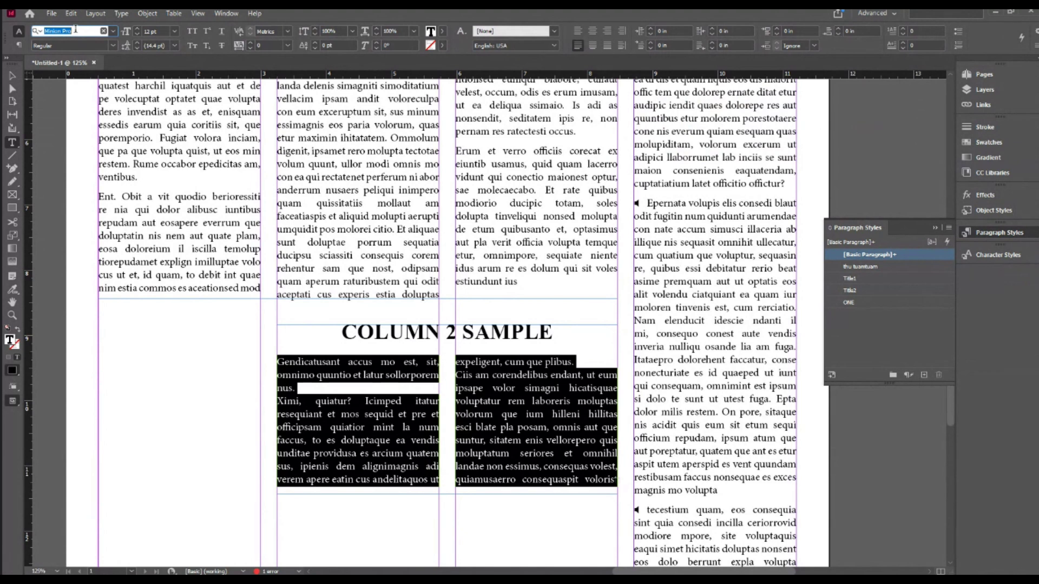
type("Arial")
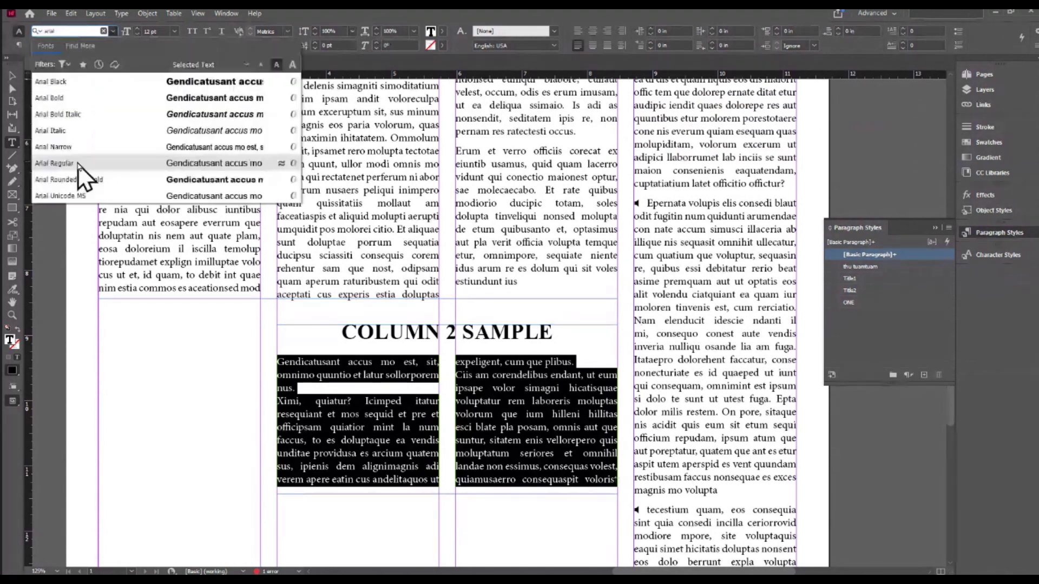
left_click(81, 172)
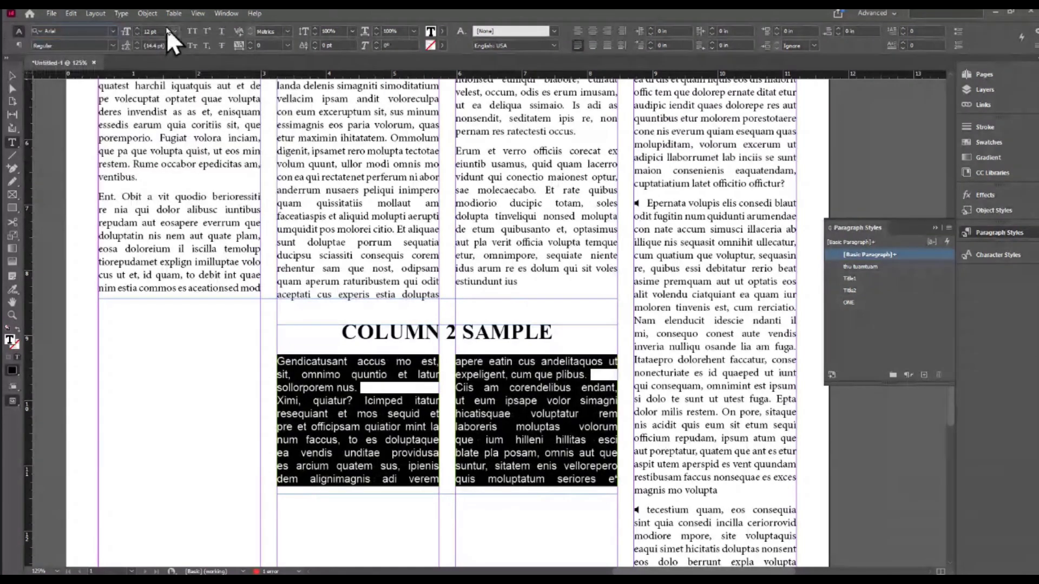
left_click(147, 31)
type("10")
key("Return")
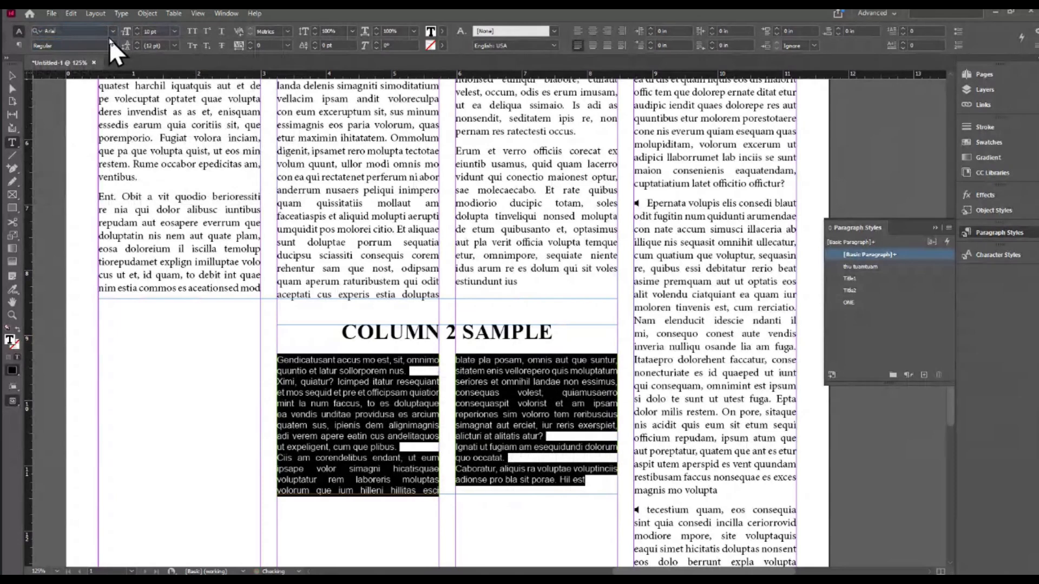
Step: Set the space after the selected body paragraphs to 0.1 in and dismiss the Apple Software Update window
left_click(18, 48)
left_click(323, 30)
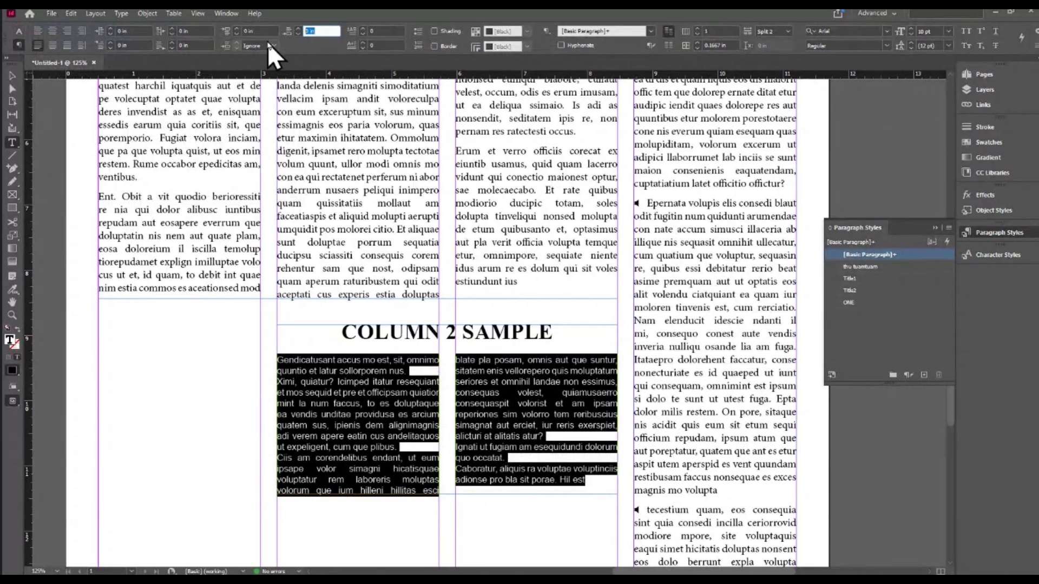
type("0.1")
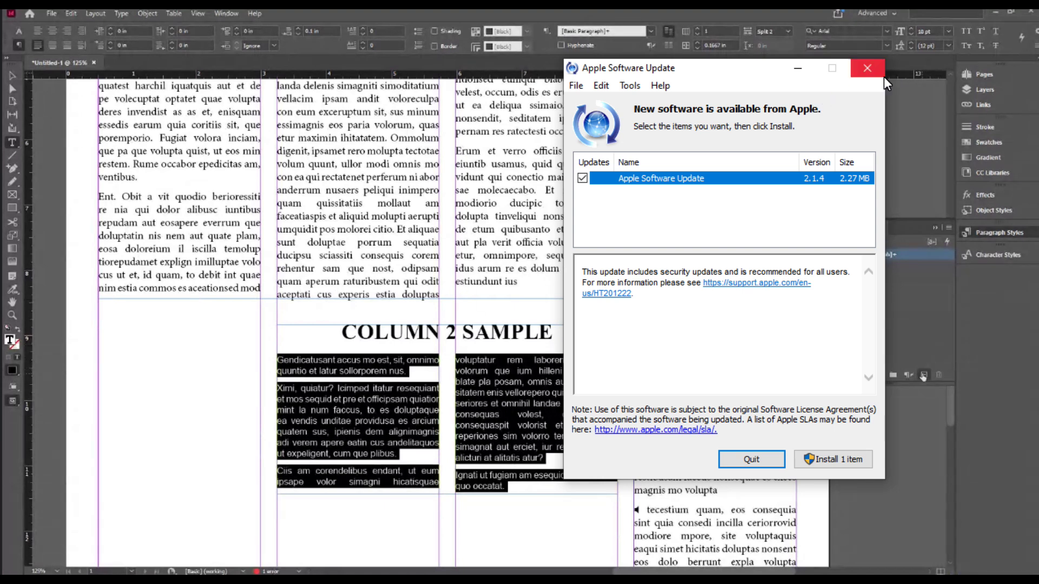
left_click(868, 68)
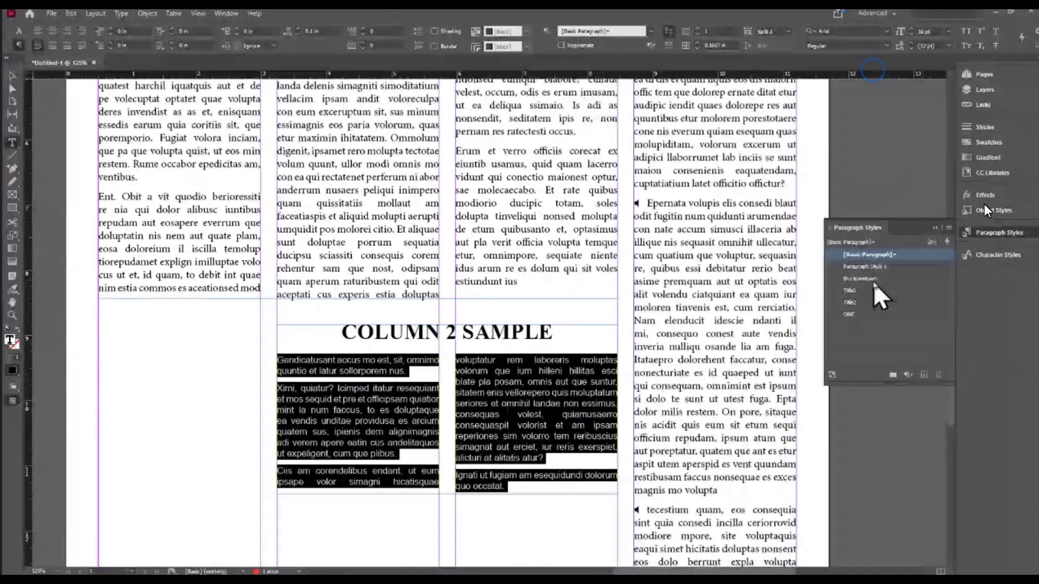
right_click(872, 279)
right_click(868, 262)
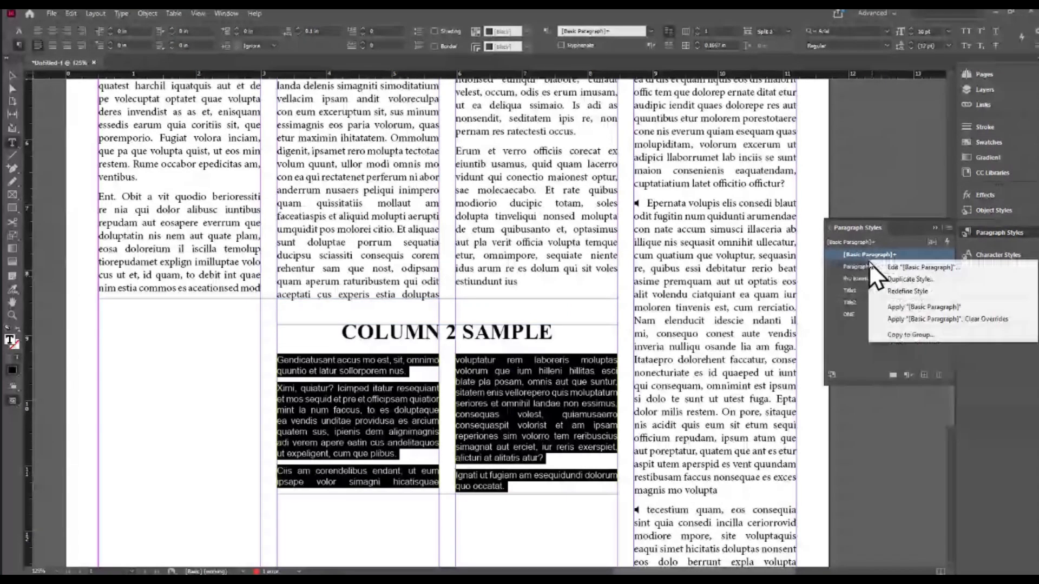
left_click(878, 267)
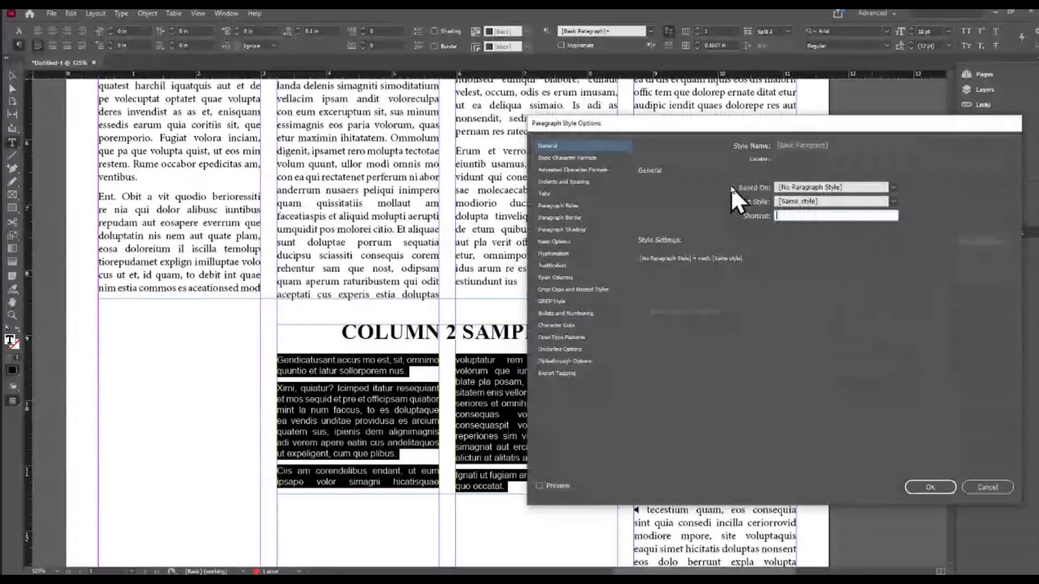
left_click(983, 486)
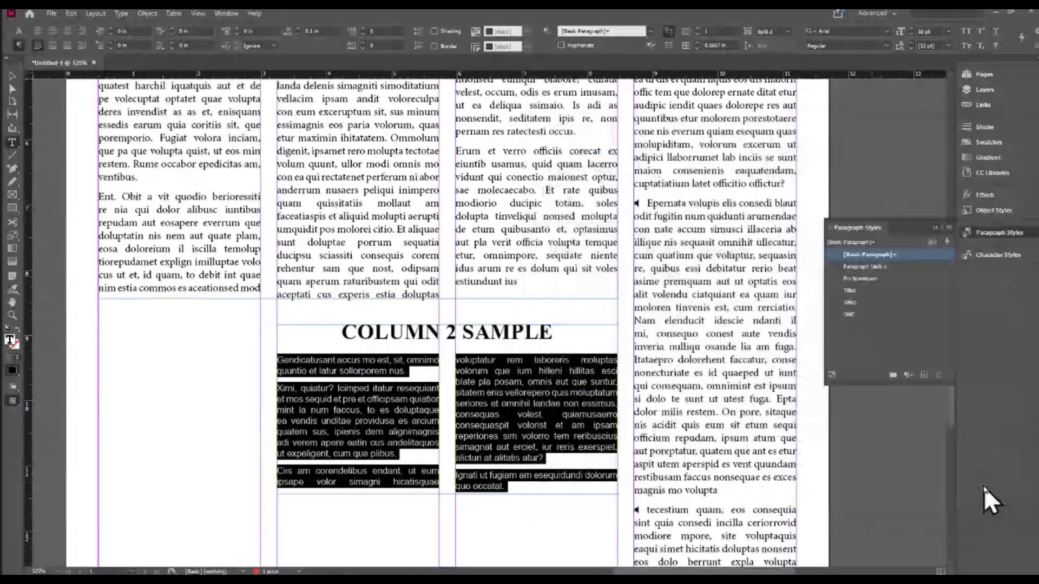
Step: Rename Paragraph Style 1 as TWO and apply it to the selected two-column body text
right_click(862, 272)
left_click(892, 274)
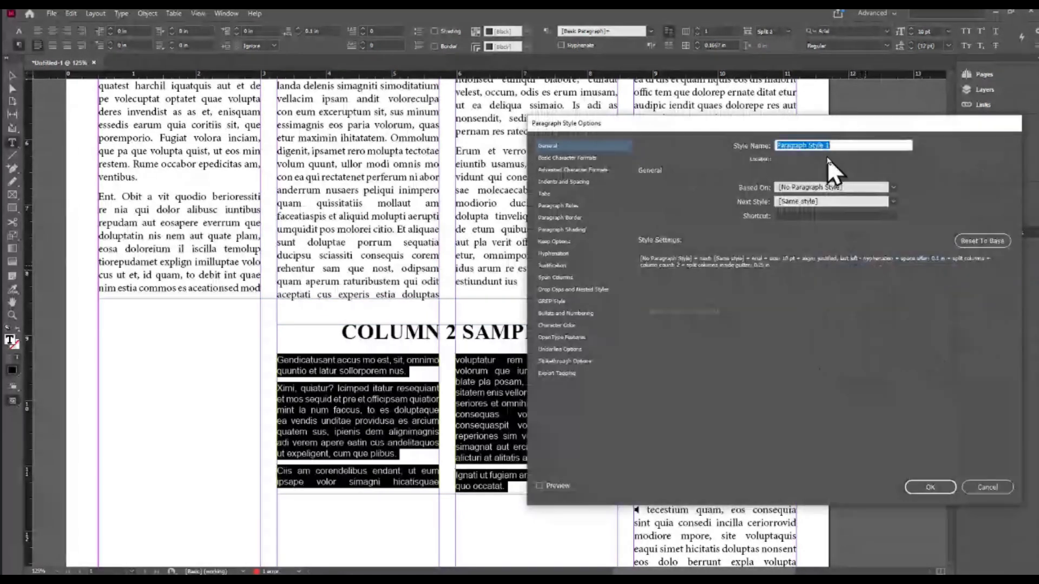
type("TWO")
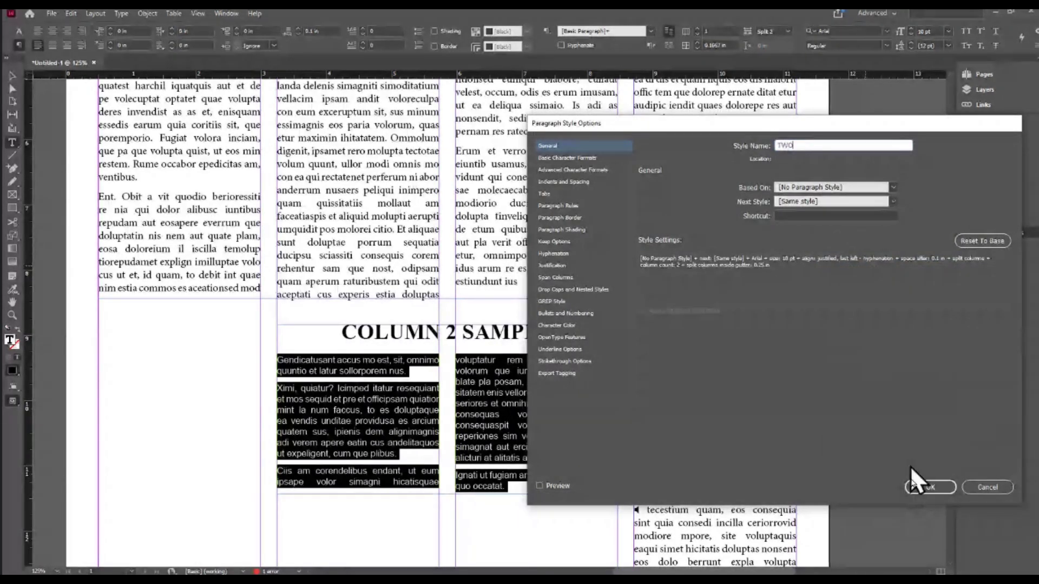
left_click(920, 486)
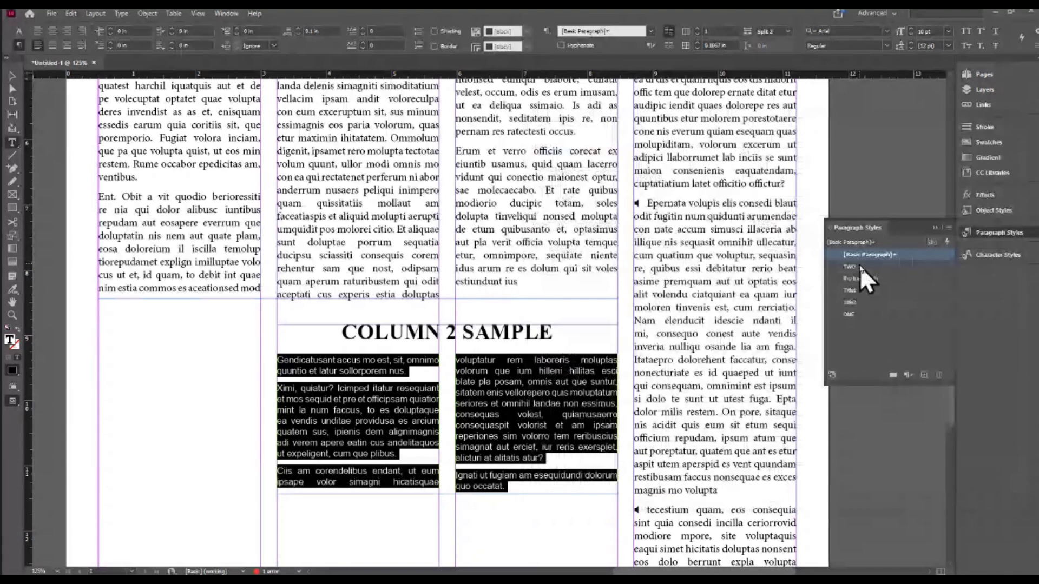
left_click(859, 265)
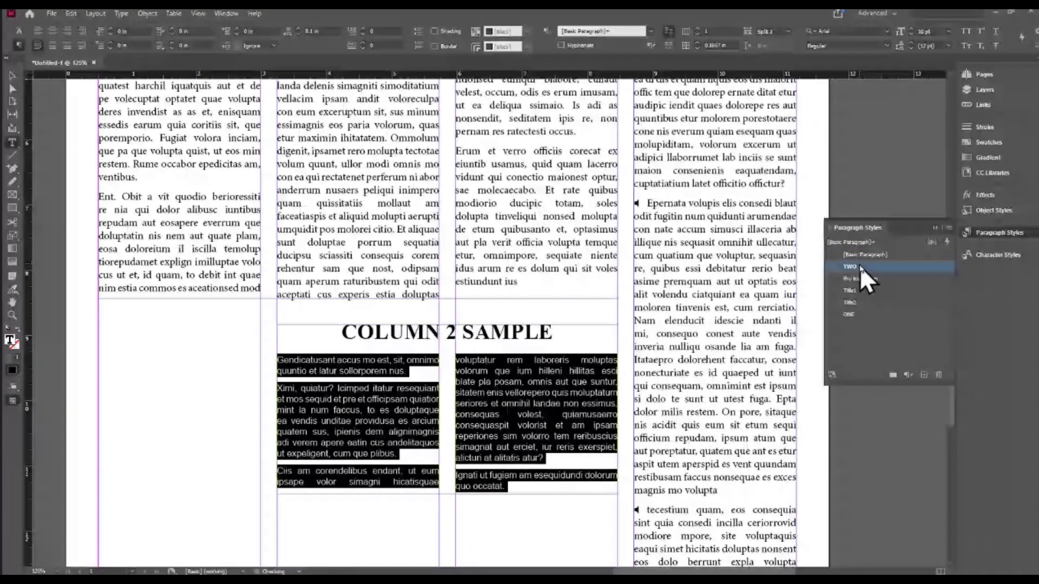
Step: Insert the dateline "23 AUGUST 2021. IMPHAL." at the start of the COLUMN 2 SAMPLE story's body text
left_click(279, 360)
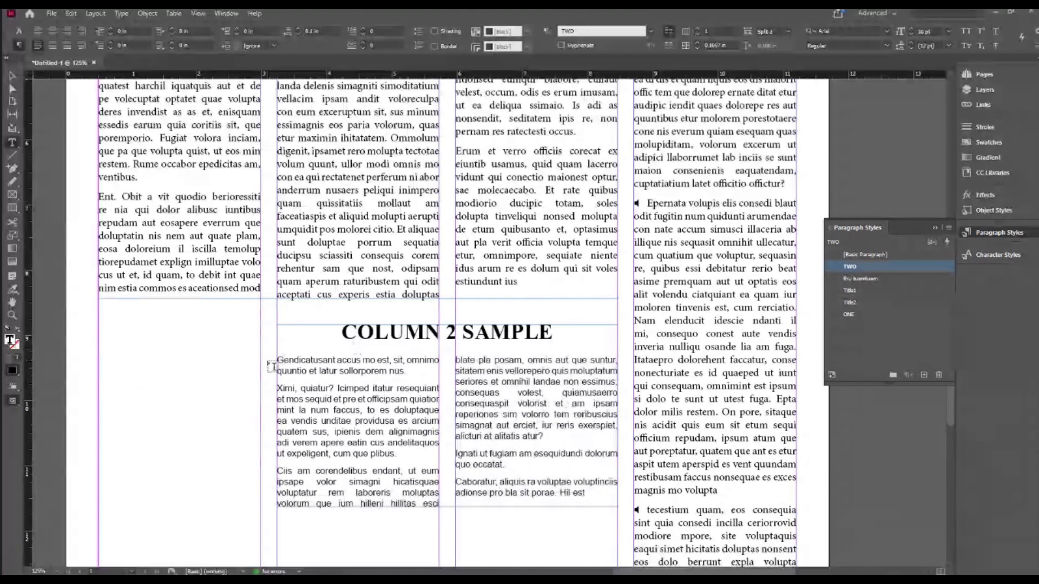
left_click(278, 360)
scroll(278, 359, "up", 5)
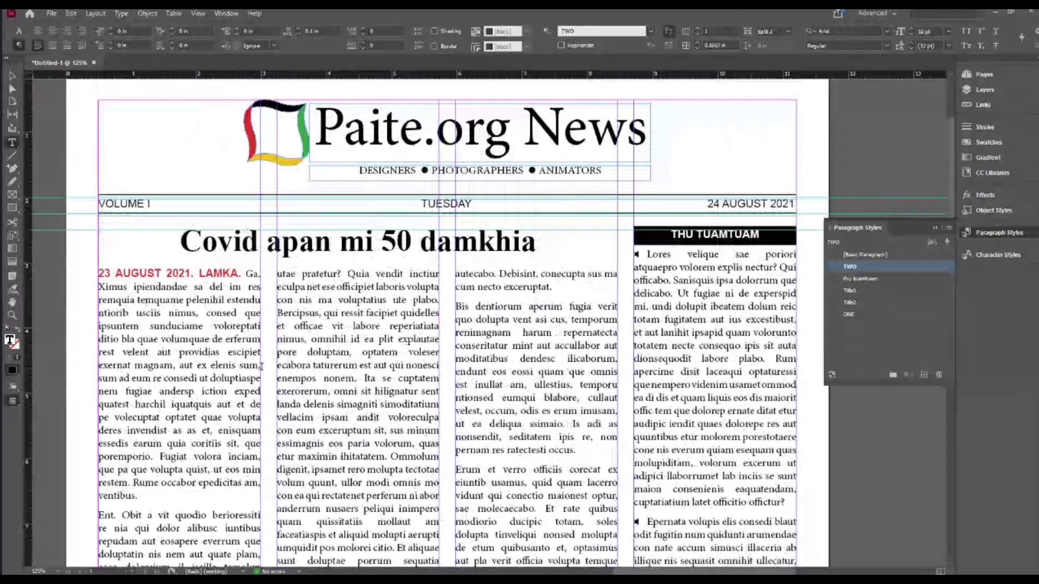
scroll(261, 367, "down", 7)
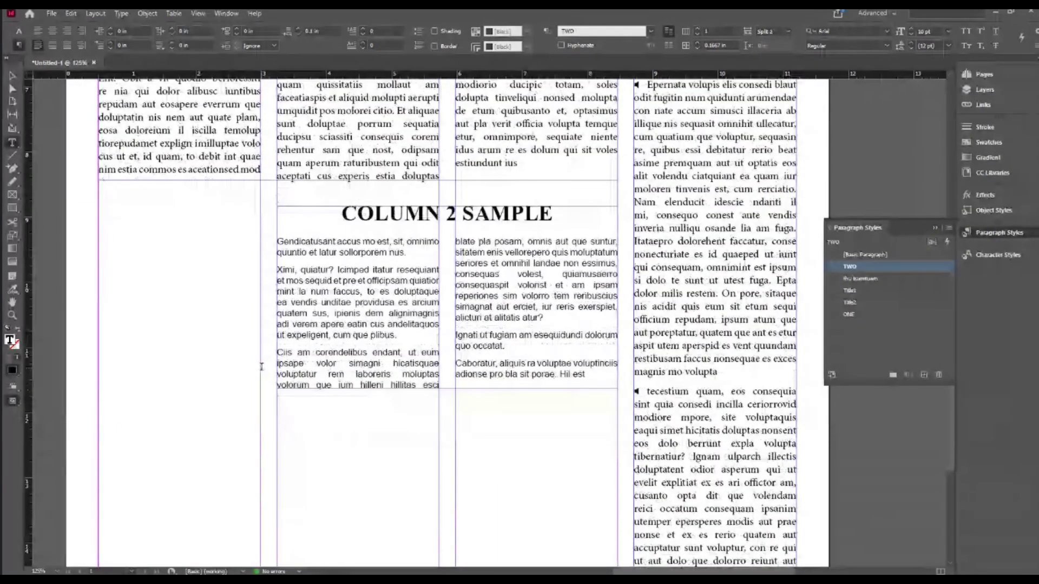
left_click(282, 252)
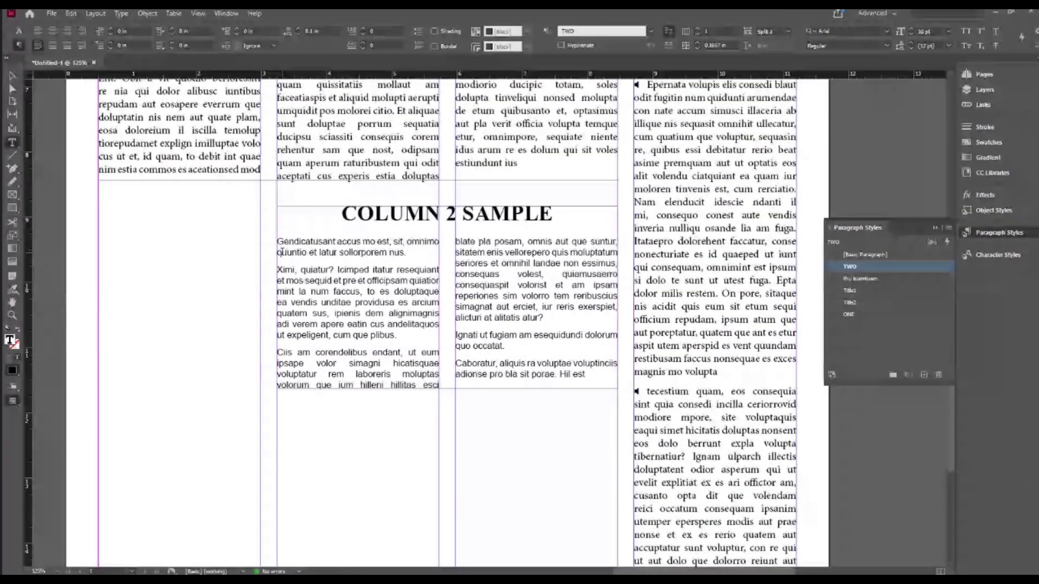
type("23")
key("Tab")
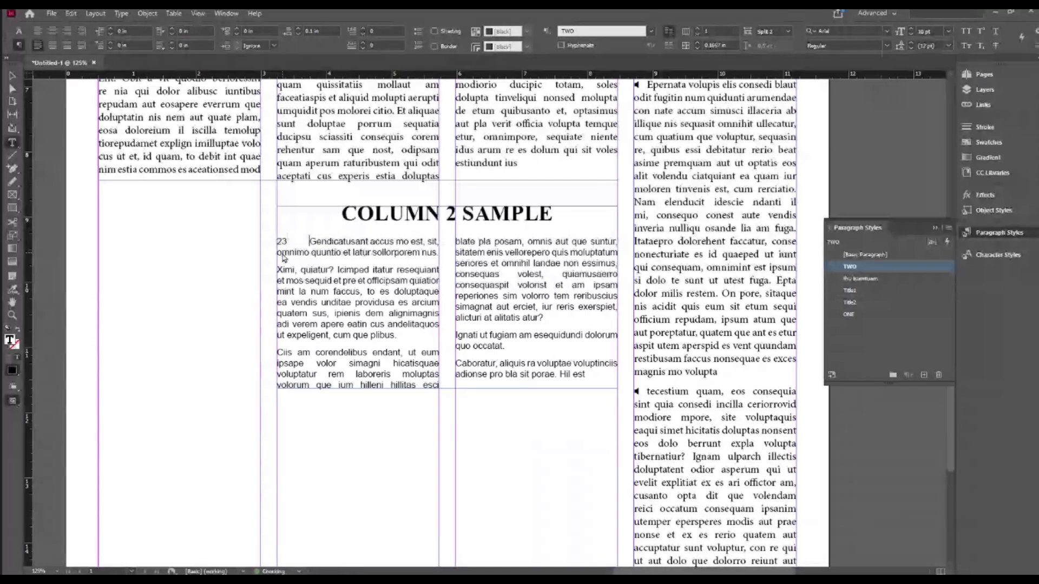
key("BackSpace")
type("AUGUST 2021")
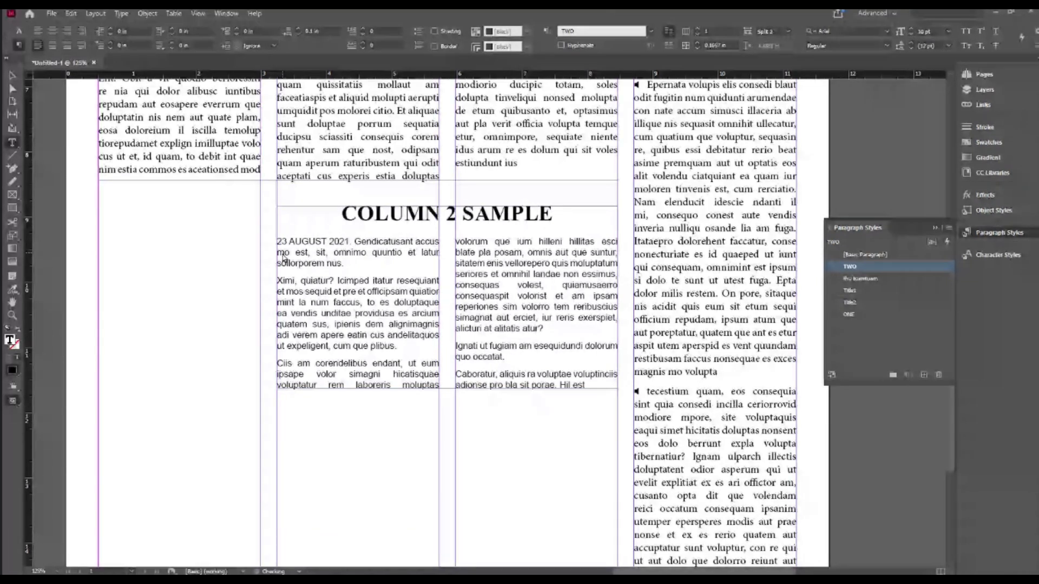
type(". IMPHAL.")
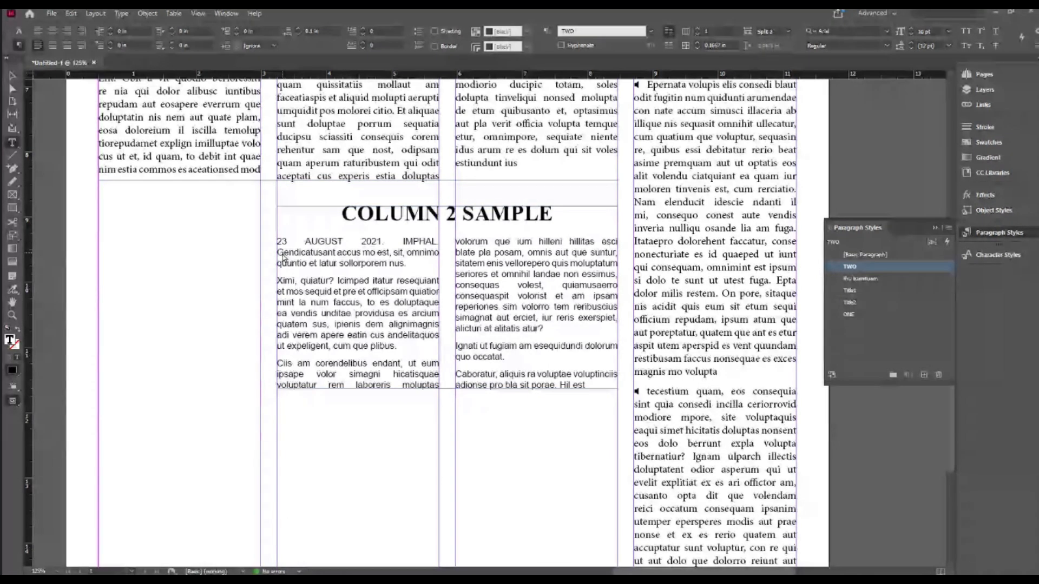
Step: Apply the DATE character style to the dateline of the COLUMN 2 SAMPLE story, matching the lead article's dateline
triple_click(280, 250)
scroll(281, 252, "up", 5)
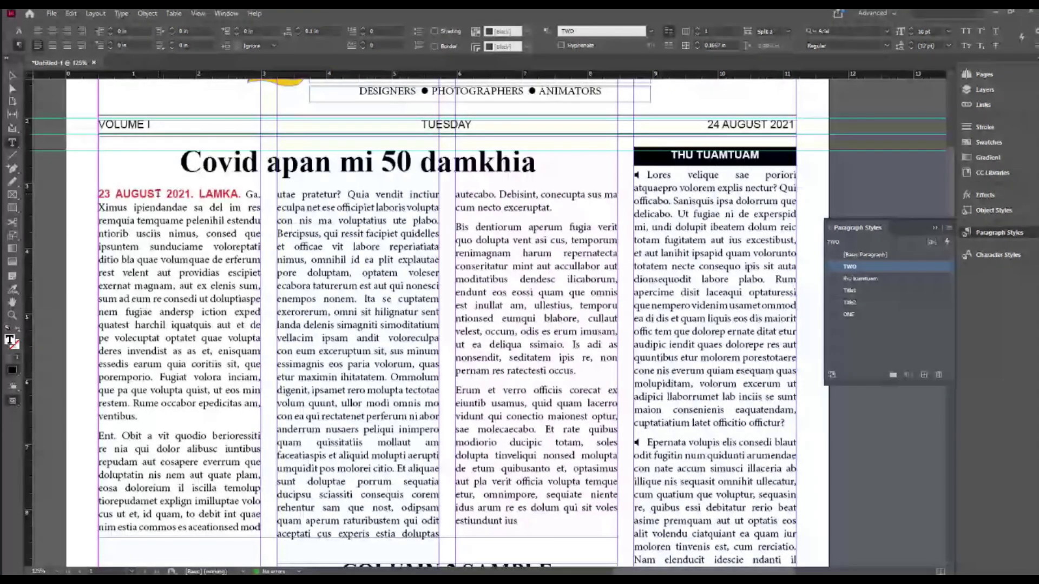
scroll(955, 262, "down", 4)
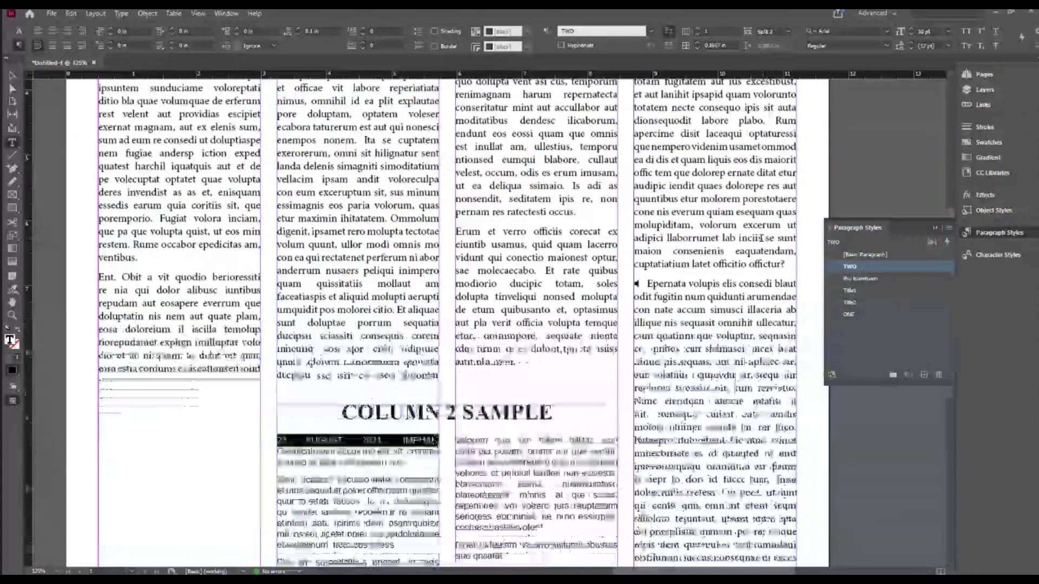
left_click(996, 255)
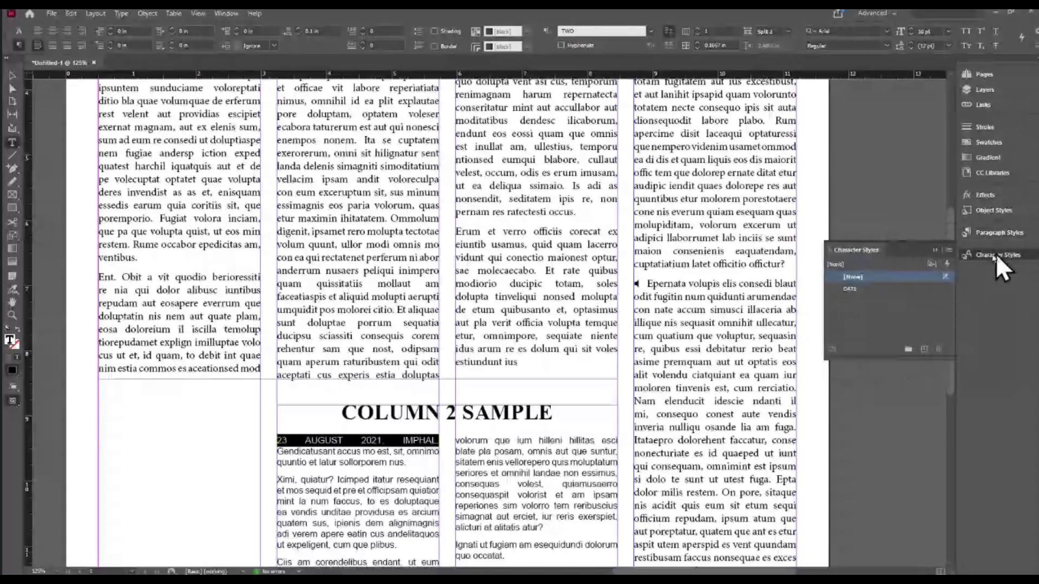
scroll(433, 285, "up", 4)
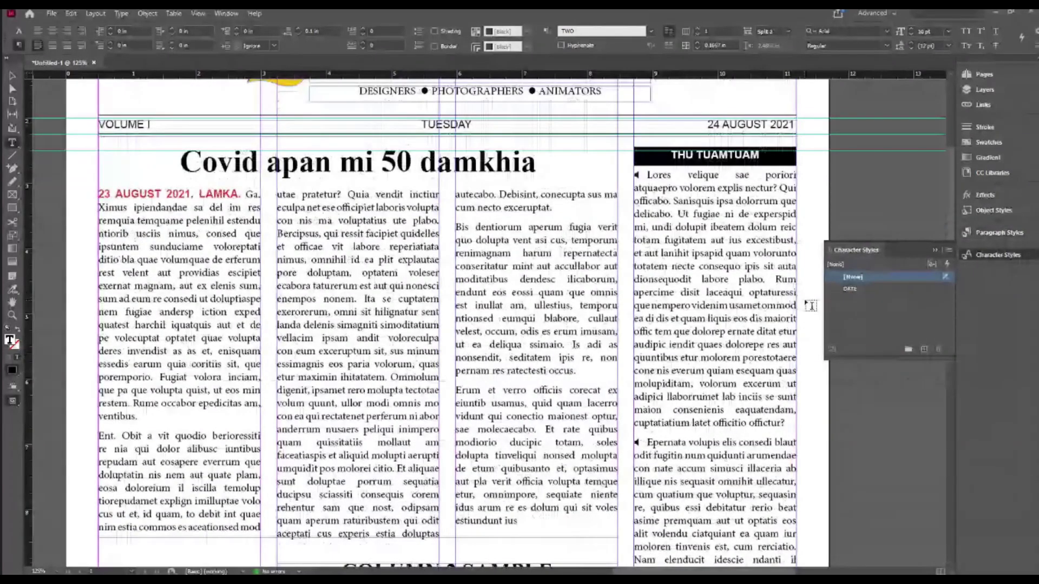
scroll(810, 306, "down", 4)
left_click(862, 290)
scroll(448, 270, "up", 7)
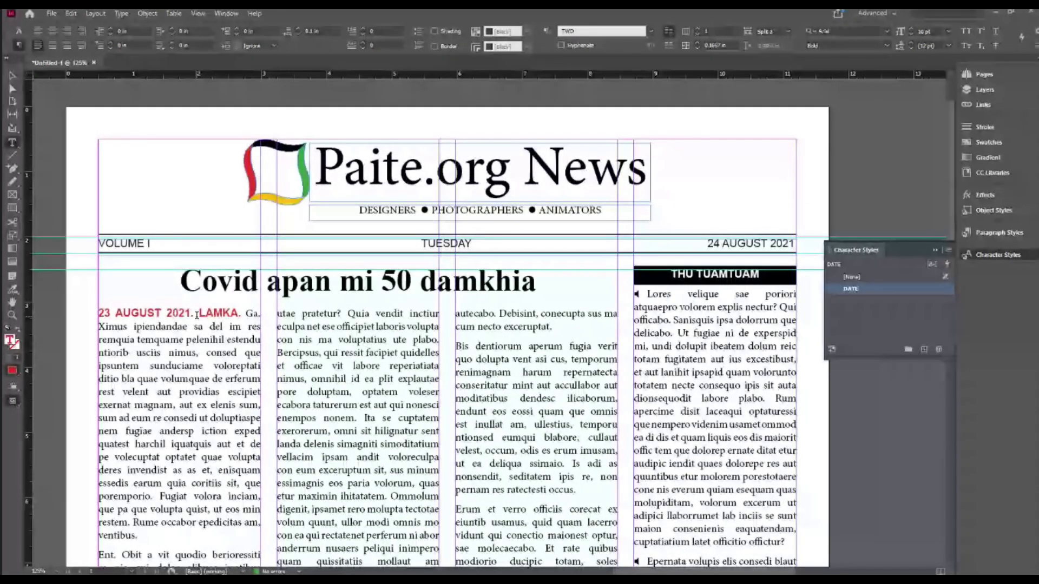
scroll(197, 314, "down", 5)
scroll(197, 314, "down", 8)
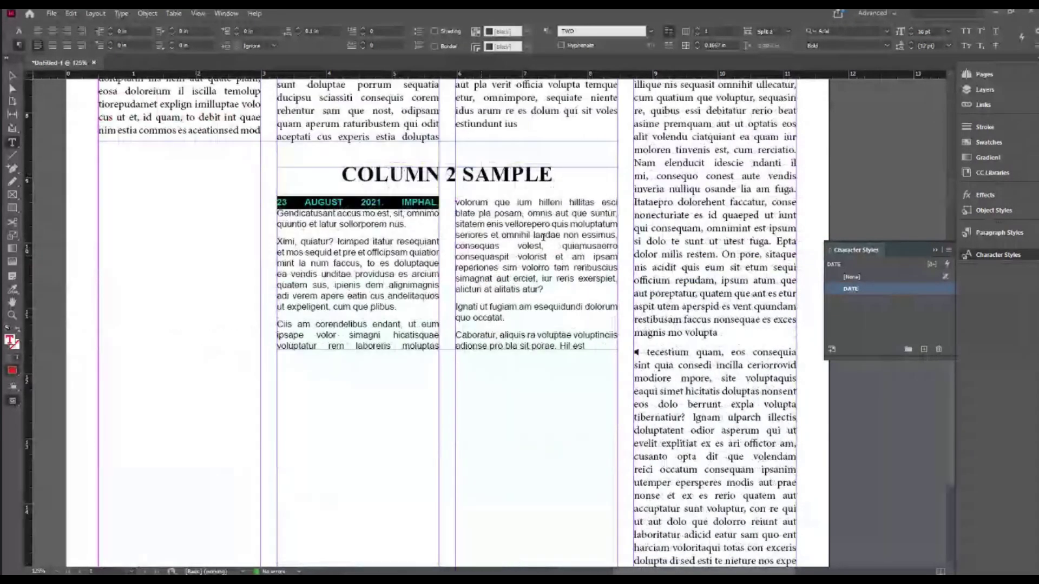
Step: Edit the Title2 paragraph style of the COLUMN 2 SAMPLE headline so its character color is green
triple_click(286, 182)
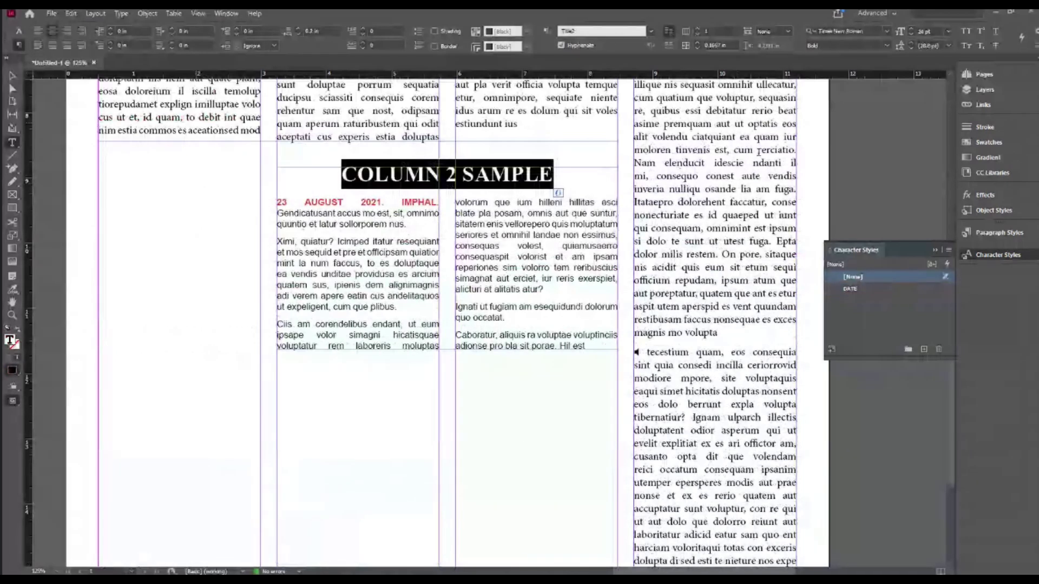
key("ctrl+alt+7")
left_click(999, 232)
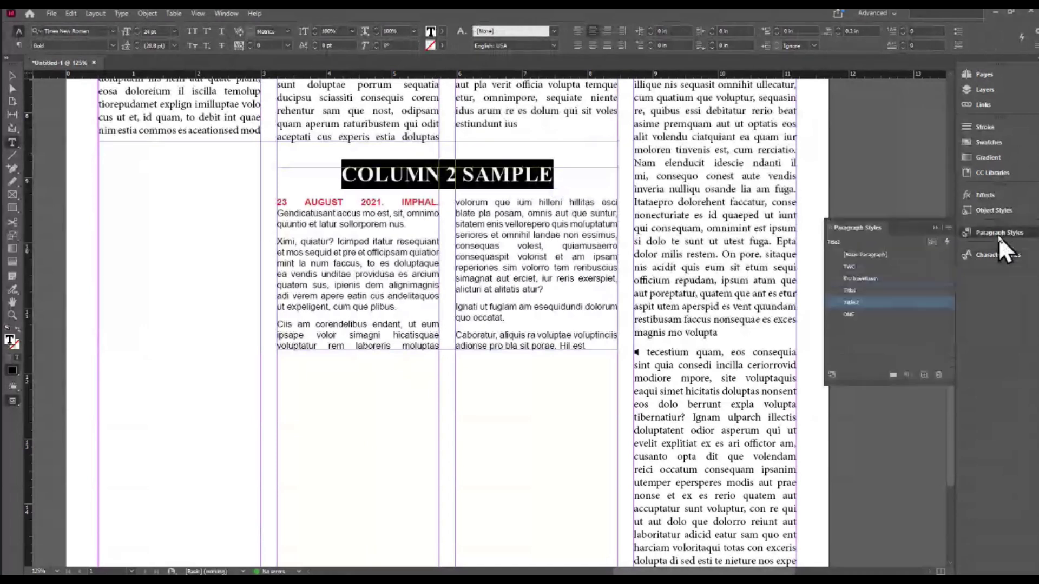
right_click(859, 304)
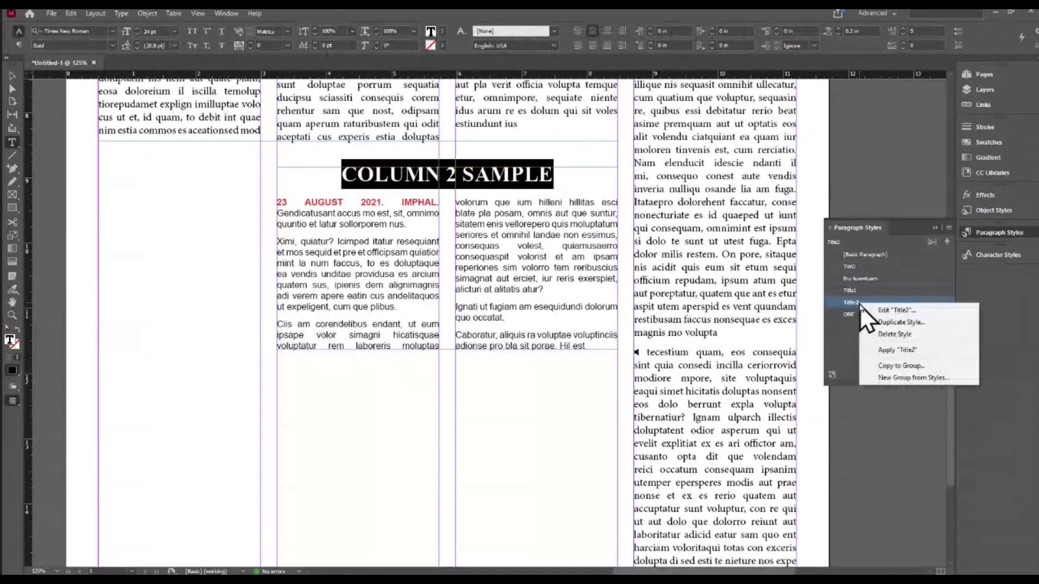
left_click(885, 312)
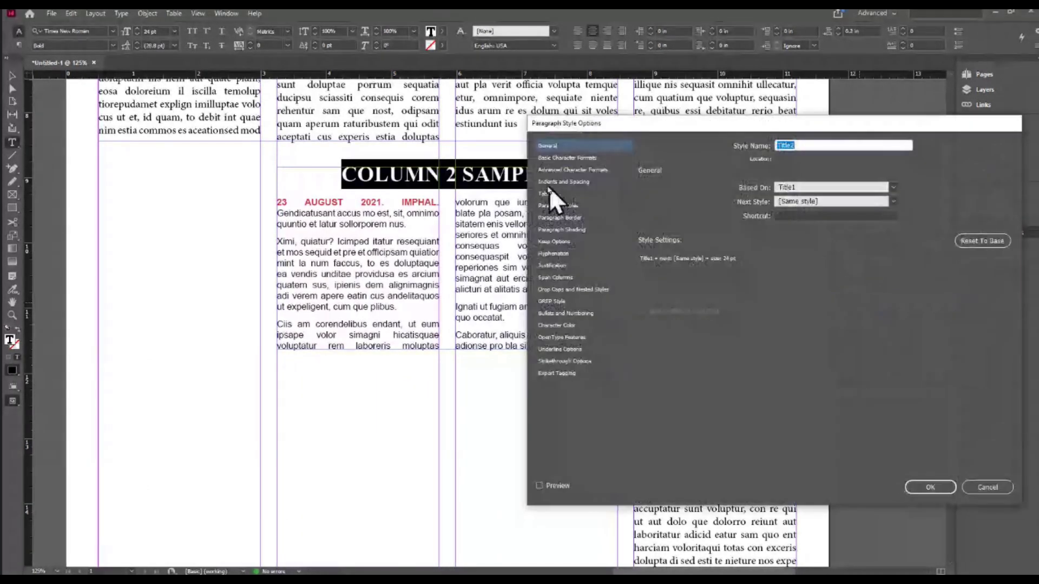
left_click(556, 325)
scroll(745, 262, "down", 3)
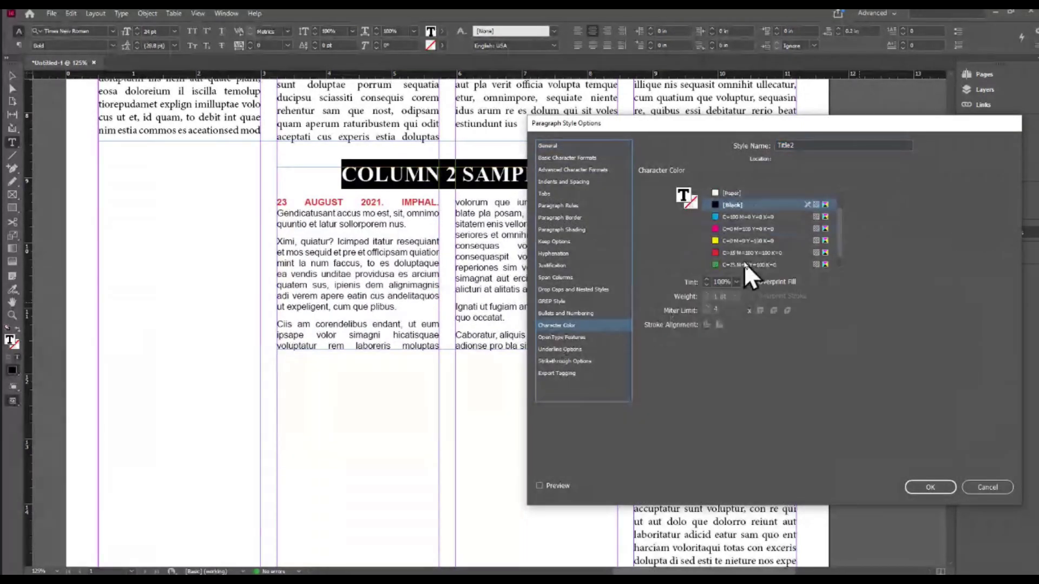
left_click(748, 252)
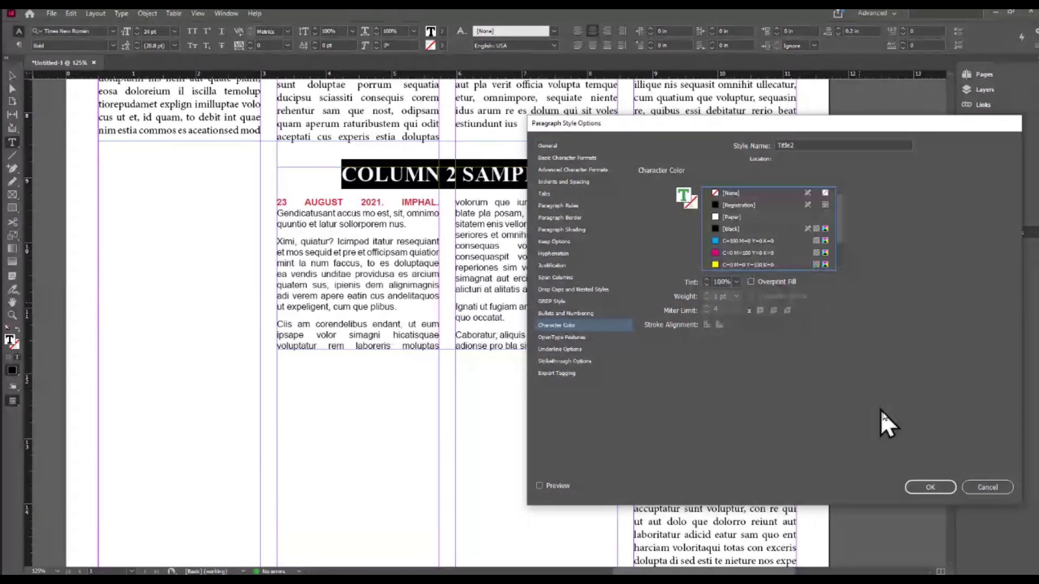
left_click(929, 487)
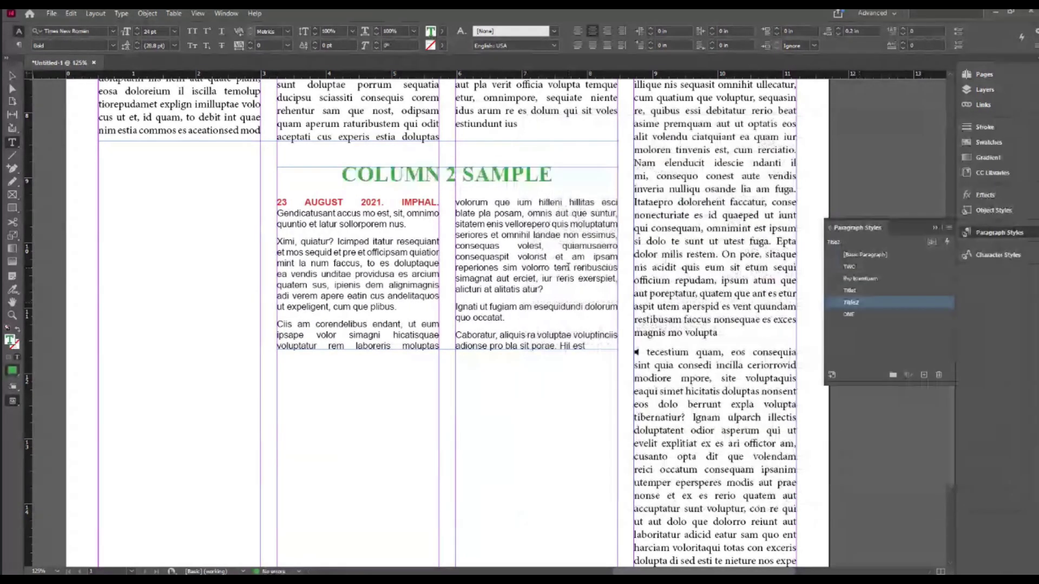
Step: Save the document to the Desktop as an InDesign 2021 document named LESSON 2
left_click(12, 75)
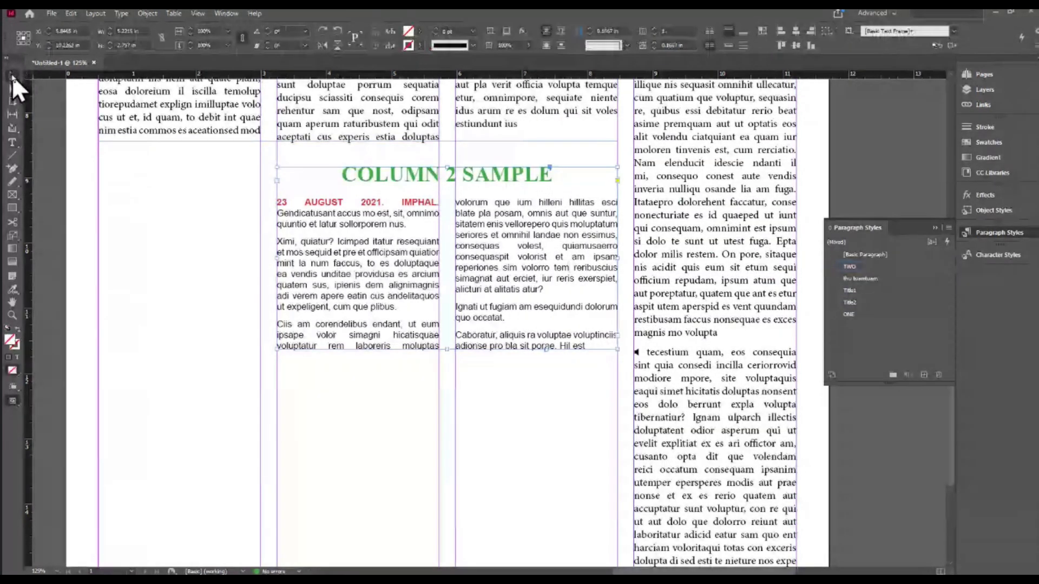
key("ctrl+minus")
left_click_drag(547, 304, 483, 242)
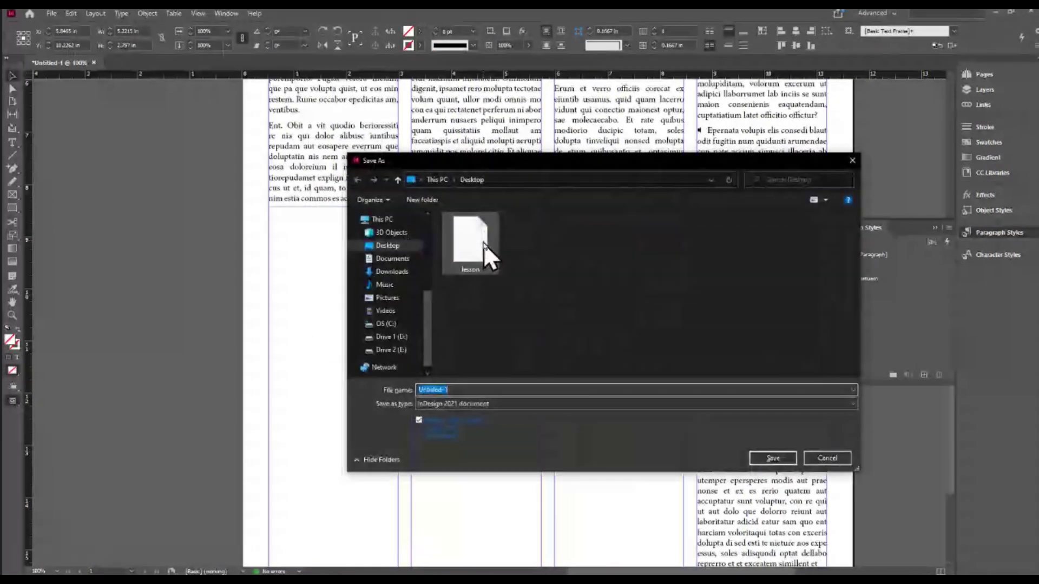
type("LESSON 2")
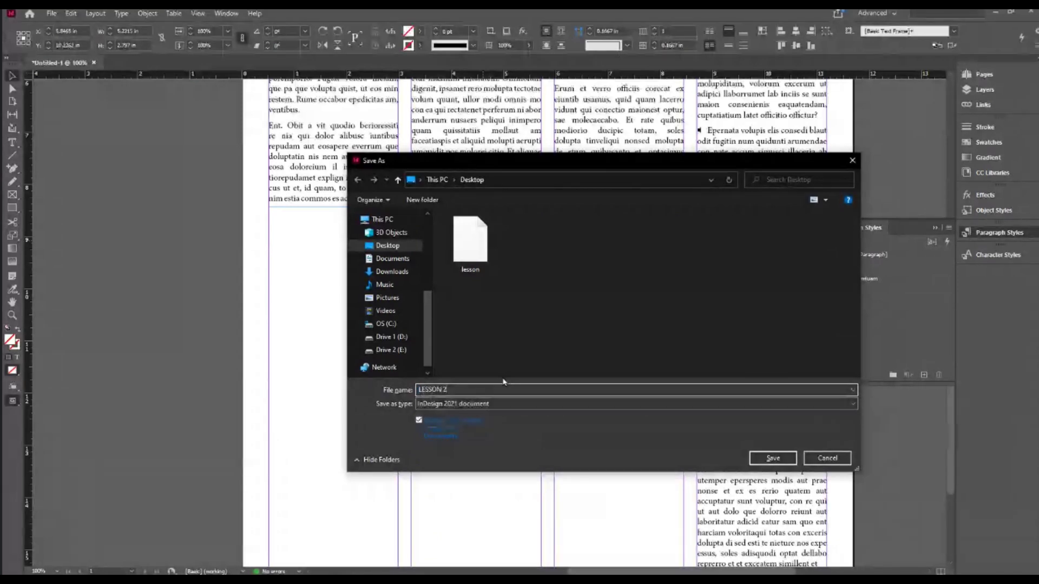
key("Return")
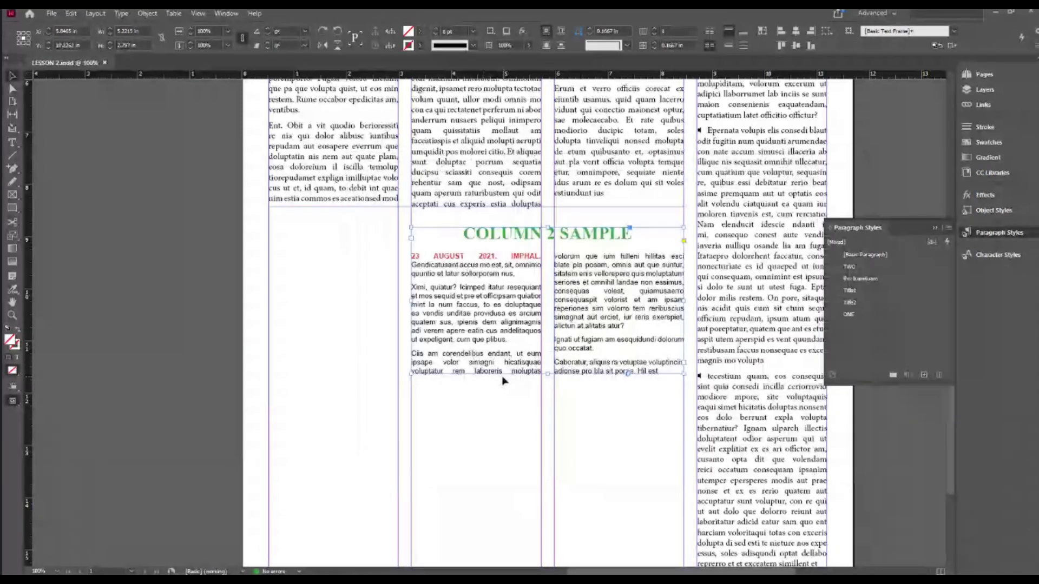
Step: Place the neklim-color-reverse image from the Desktop at 100% scale, about 4.6 by 2 in, in the empty area below the two-column story
key("ctrl+minus")
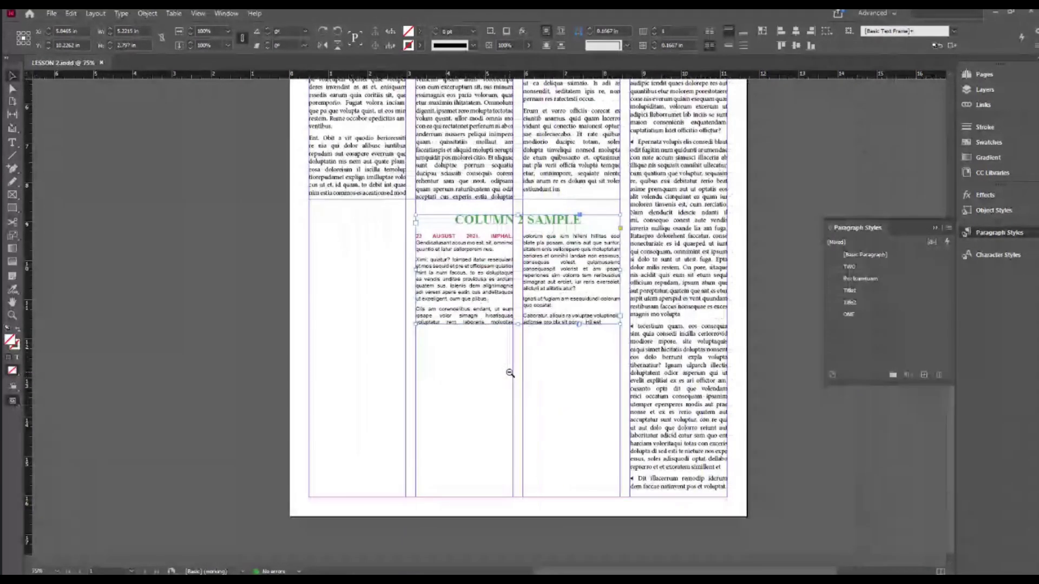
left_click_drag(509, 373, 539, 424)
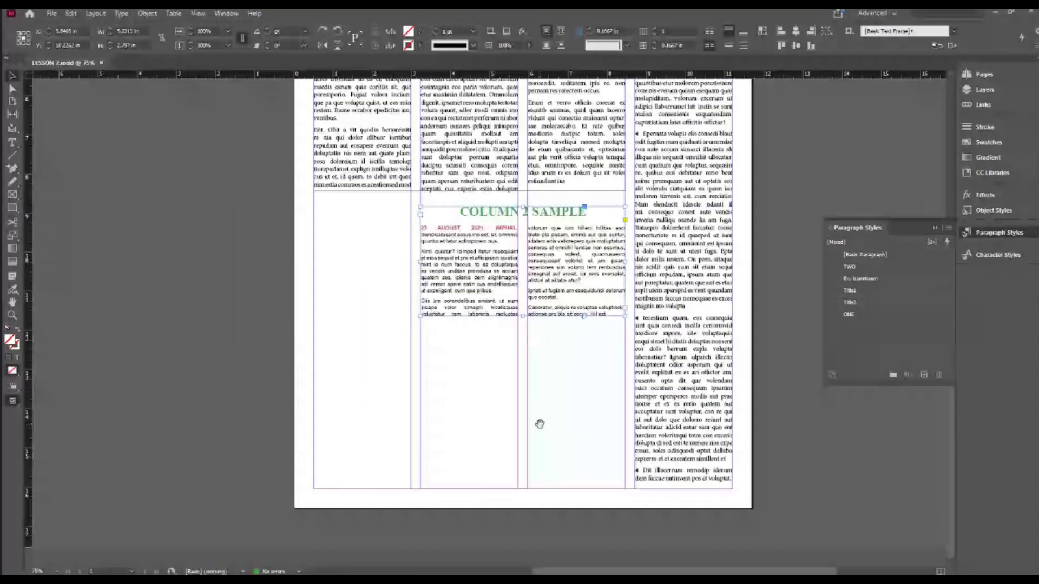
scroll(539, 423, "up", 3)
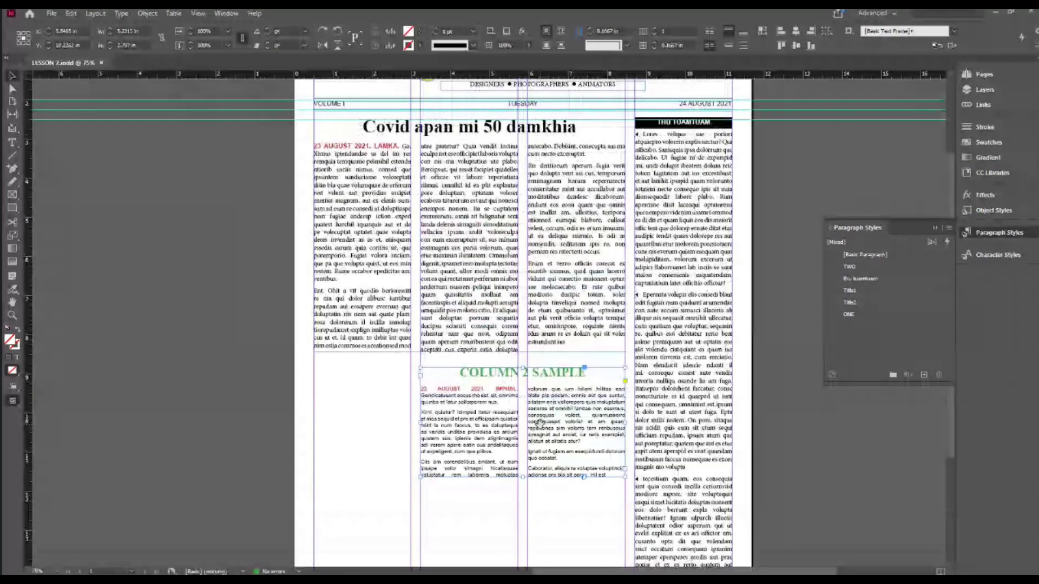
scroll(539, 423, "down", 5)
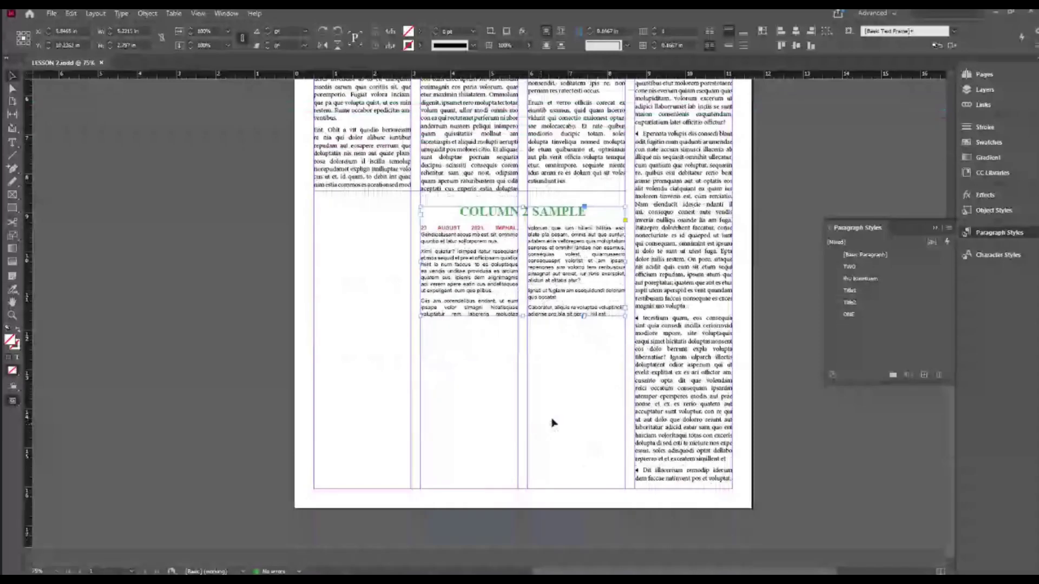
left_click(553, 420)
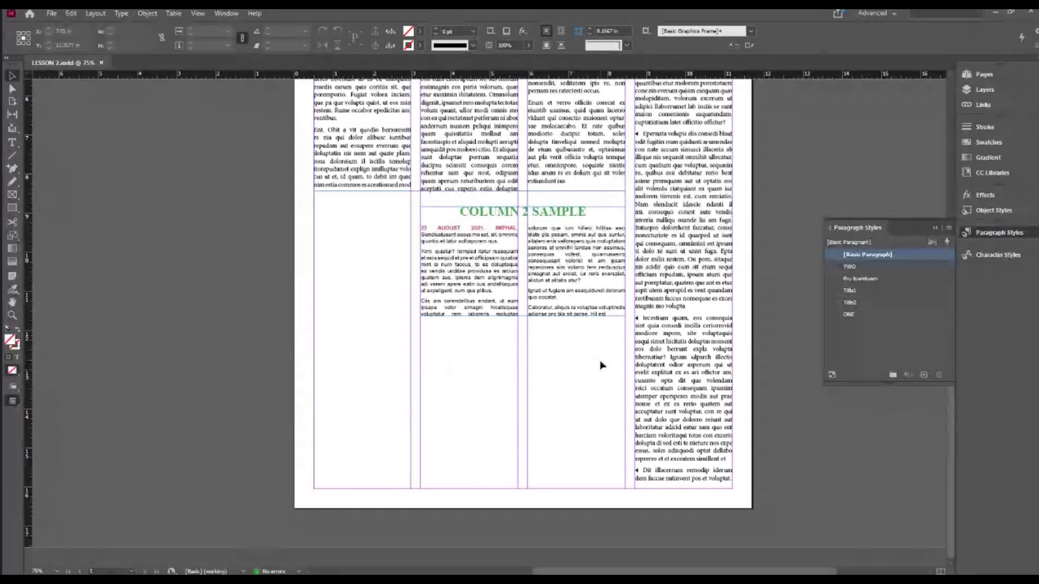
left_click(50, 12)
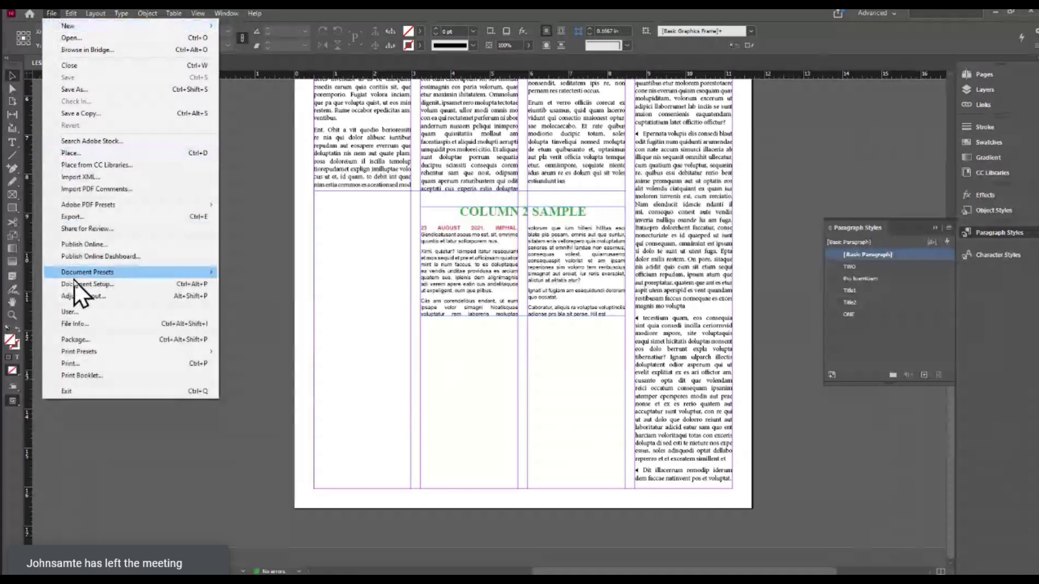
left_click(74, 153)
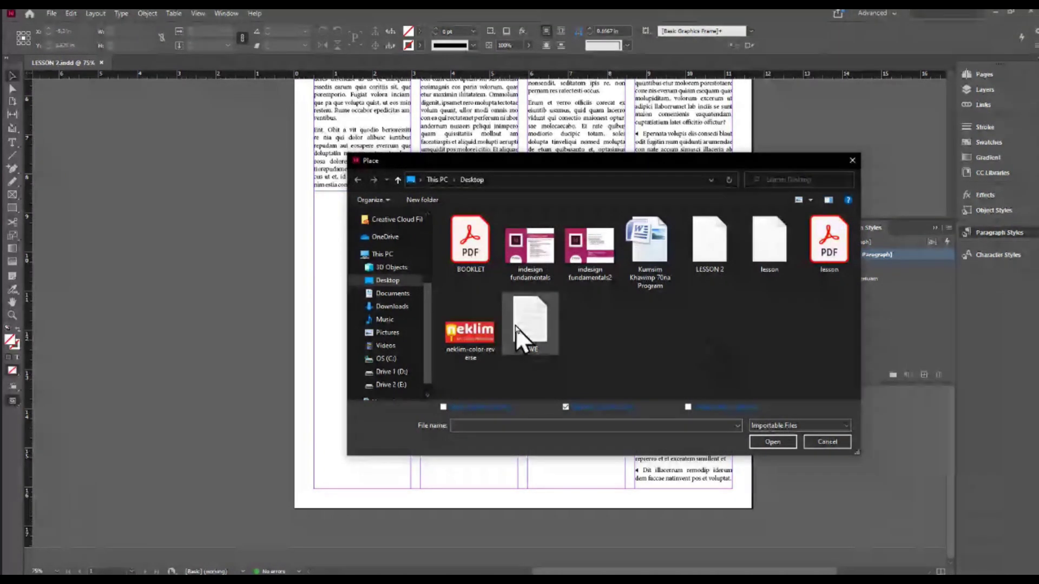
left_click(470, 333)
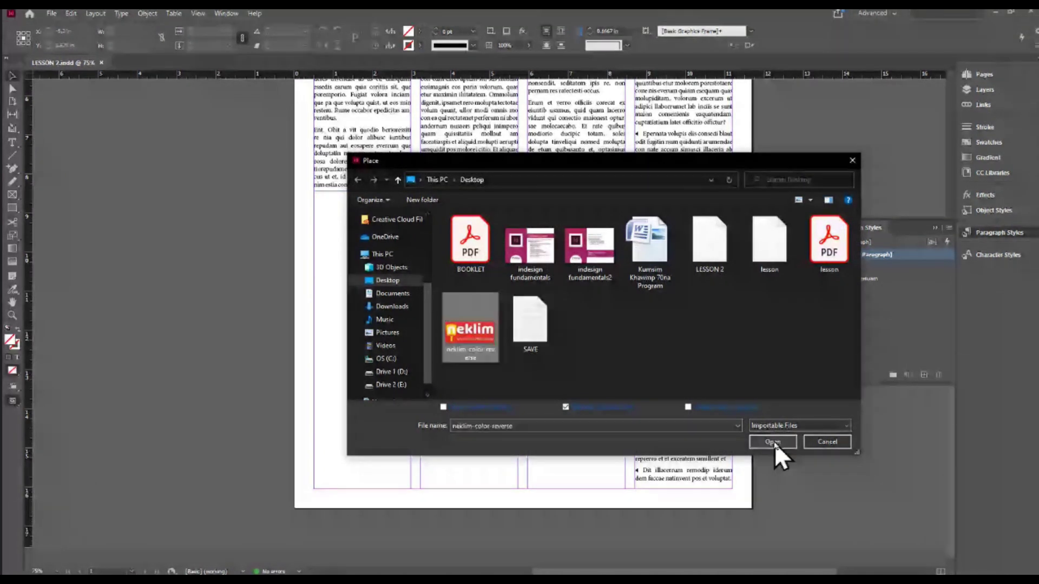
left_click(773, 442)
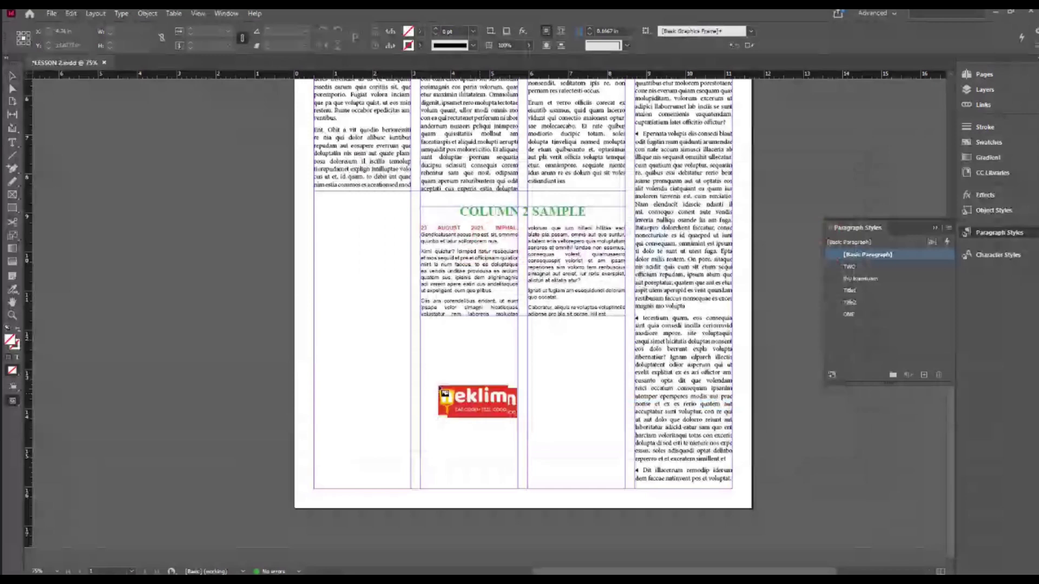
left_click(356, 350)
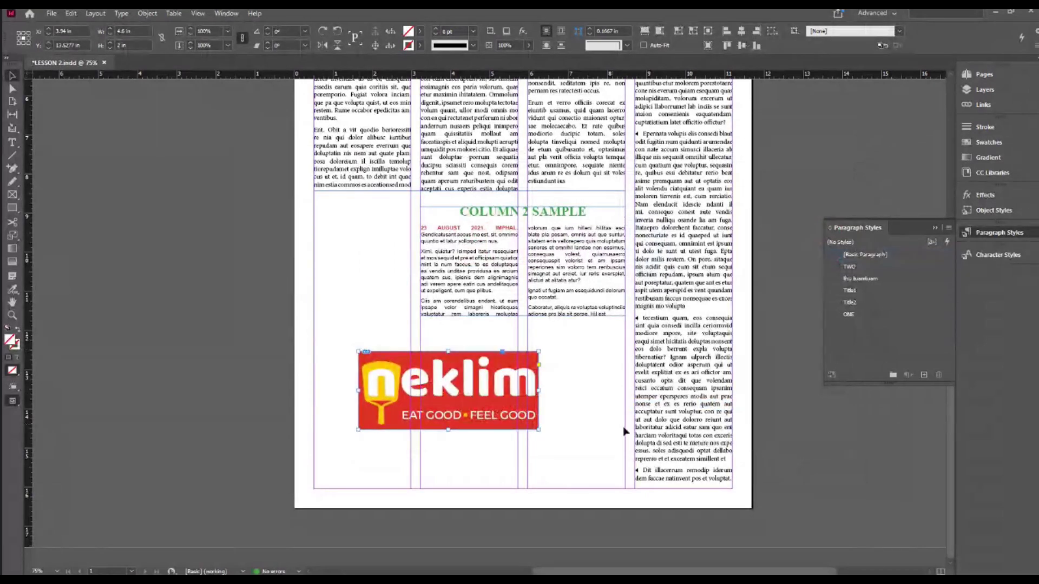
scroll(625, 431, "right", 3)
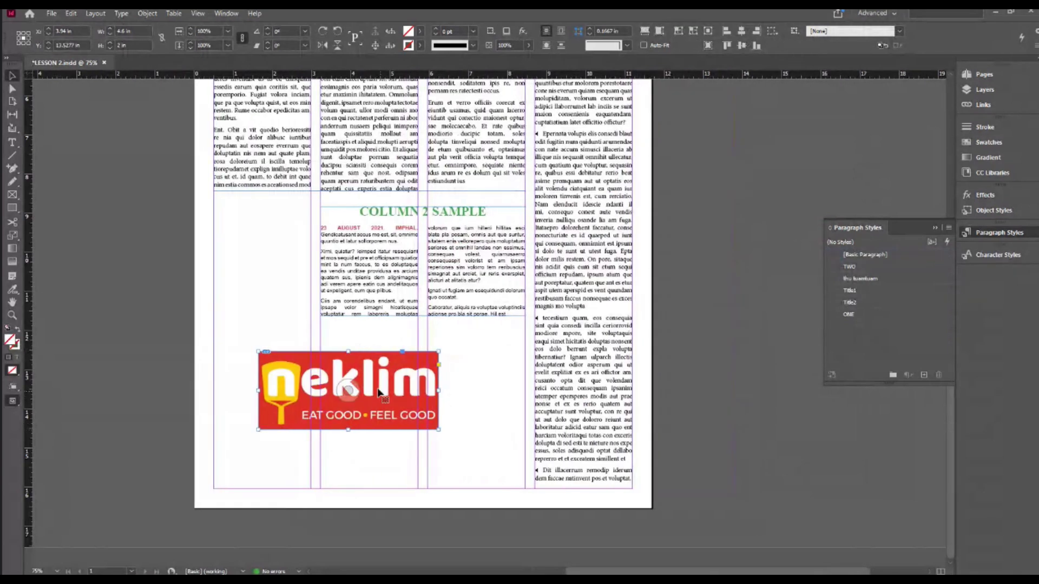
Step: Move the neklim advertisement down to the page's bottom margin, flush with the start of the second column
left_click_drag(329, 371, 393, 428)
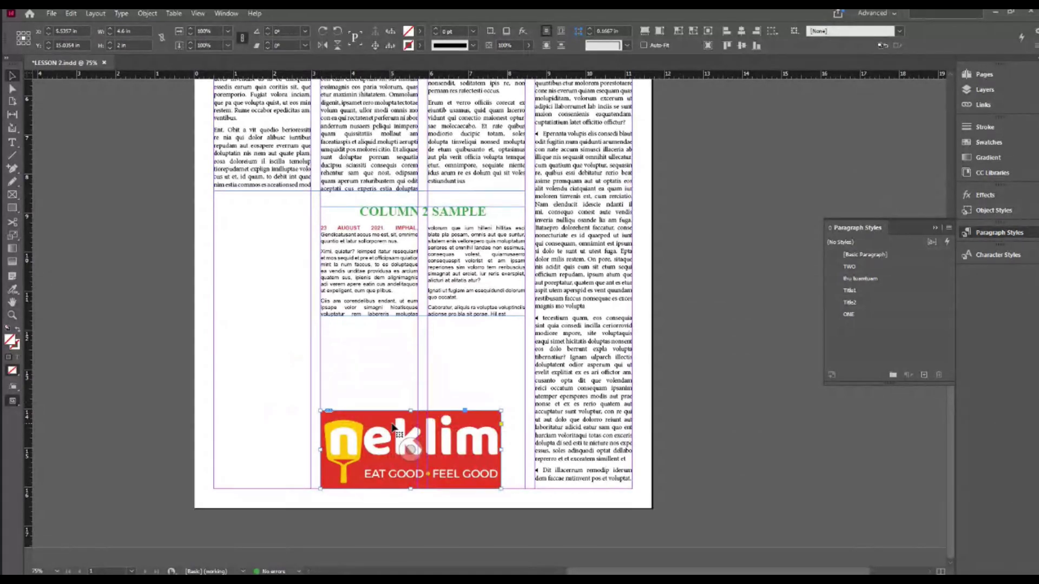
Step: Try to enlarge the advertisement by stretching its frame from the edges and corners, undoing each attempt
left_click(551, 343)
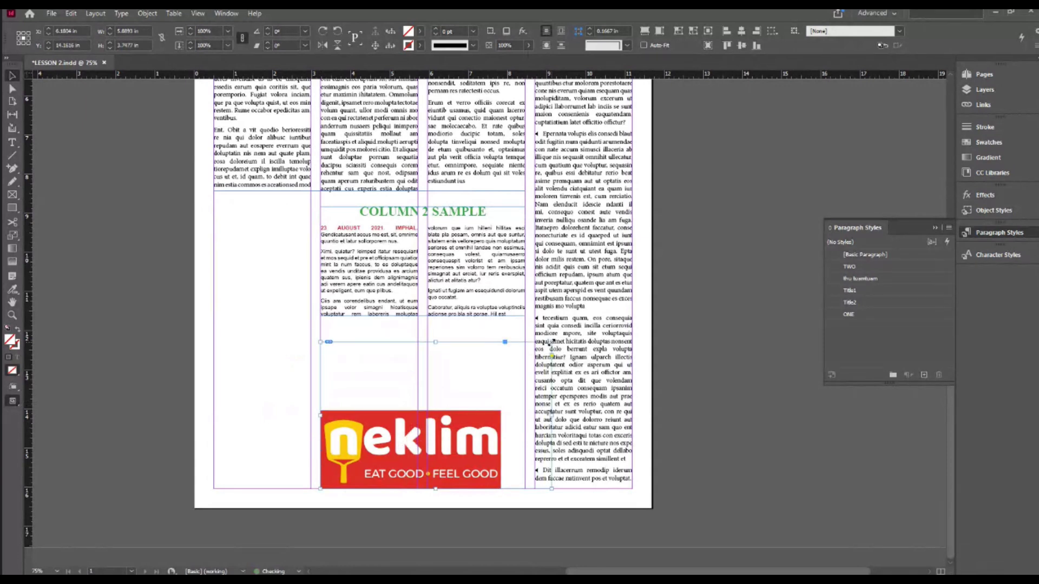
double_click(552, 342)
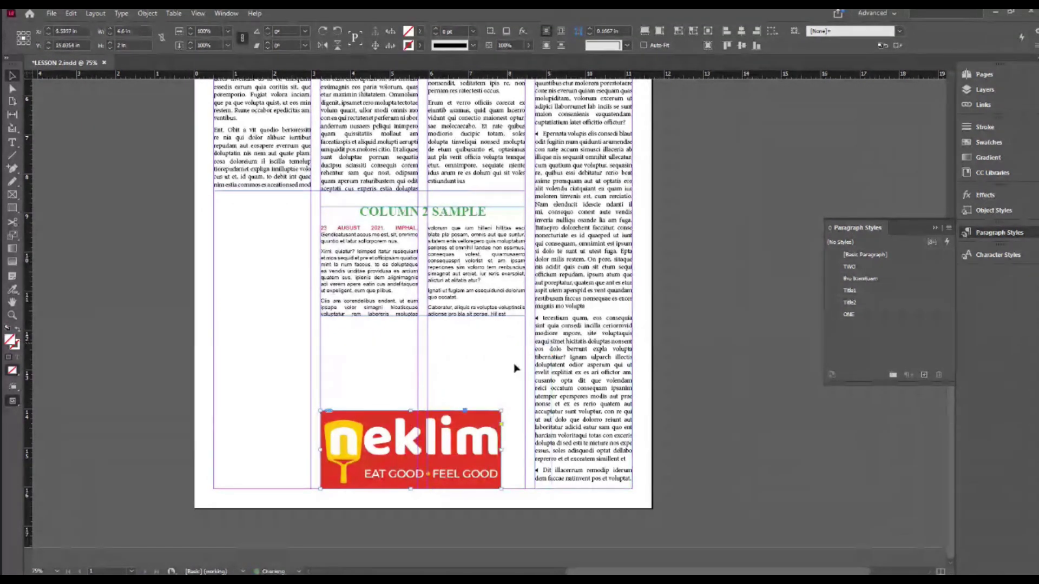
left_click_drag(411, 411, 410, 332)
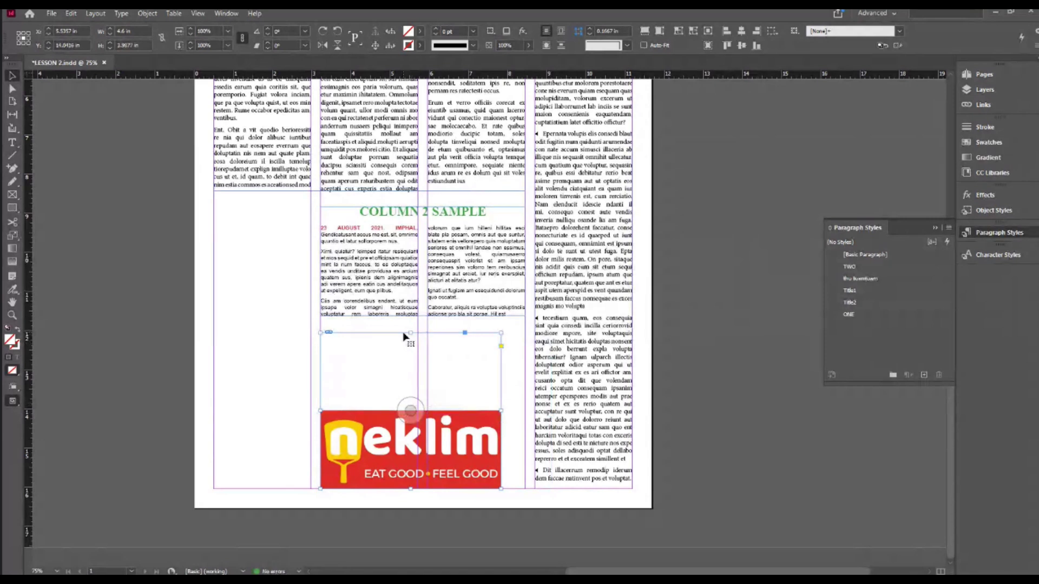
key("ctrl+z")
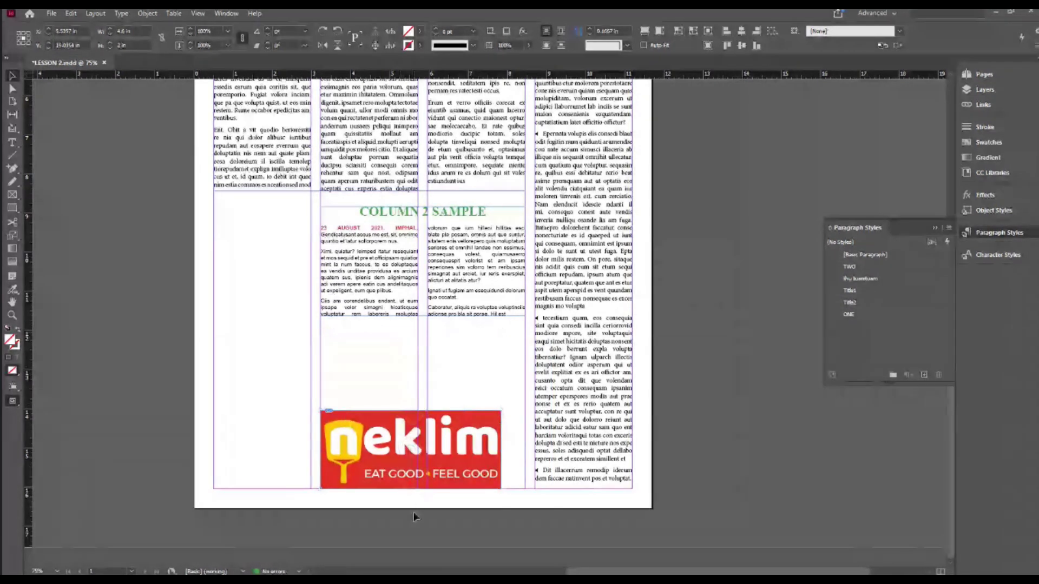
left_click_drag(409, 494, 416, 536)
key("ctrl+z")
left_click_drag(501, 489, 556, 532)
key("ctrl+z")
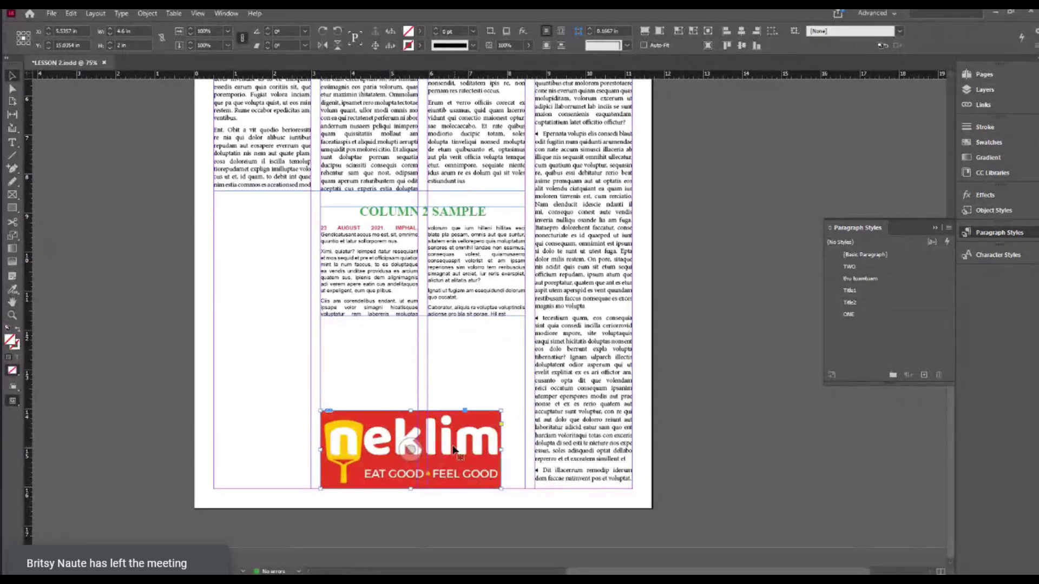
left_click_drag(409, 411, 409, 368)
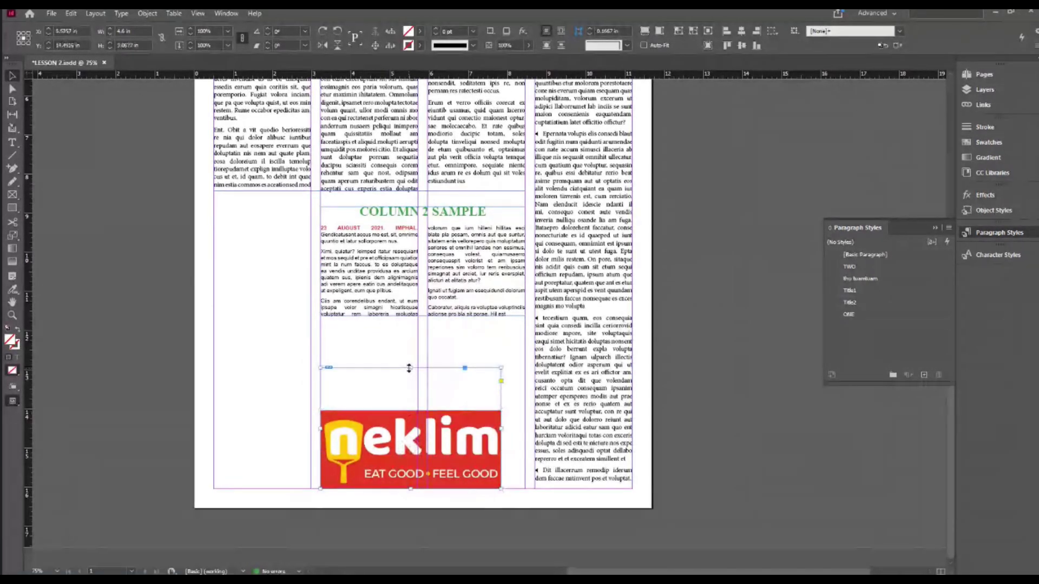
key("ctrl+z")
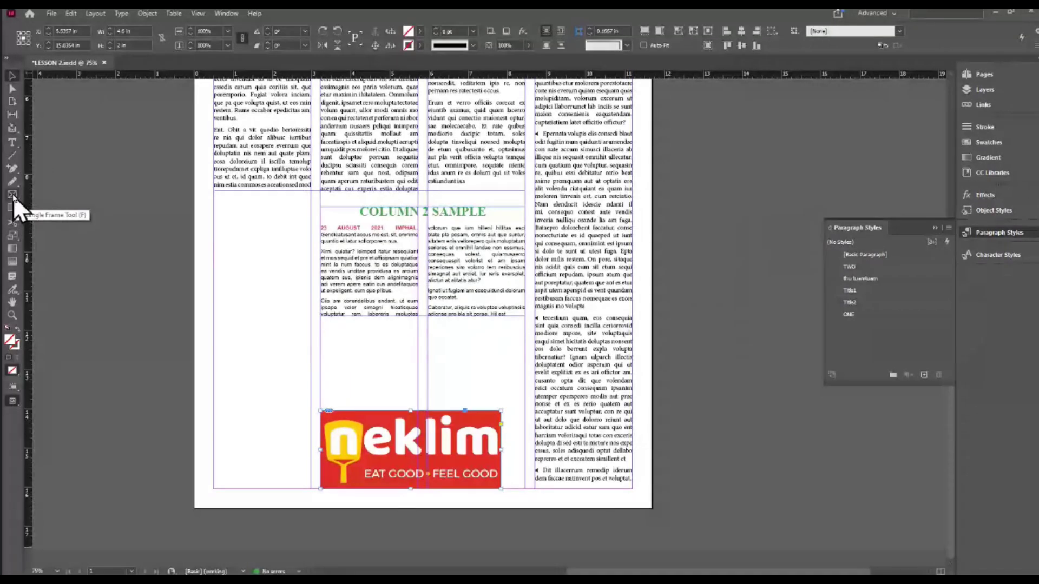
Step: Expand the toolbox to two columns, and record the shortcut E on a new line of the Notepad shortcut list
left_click(8, 56)
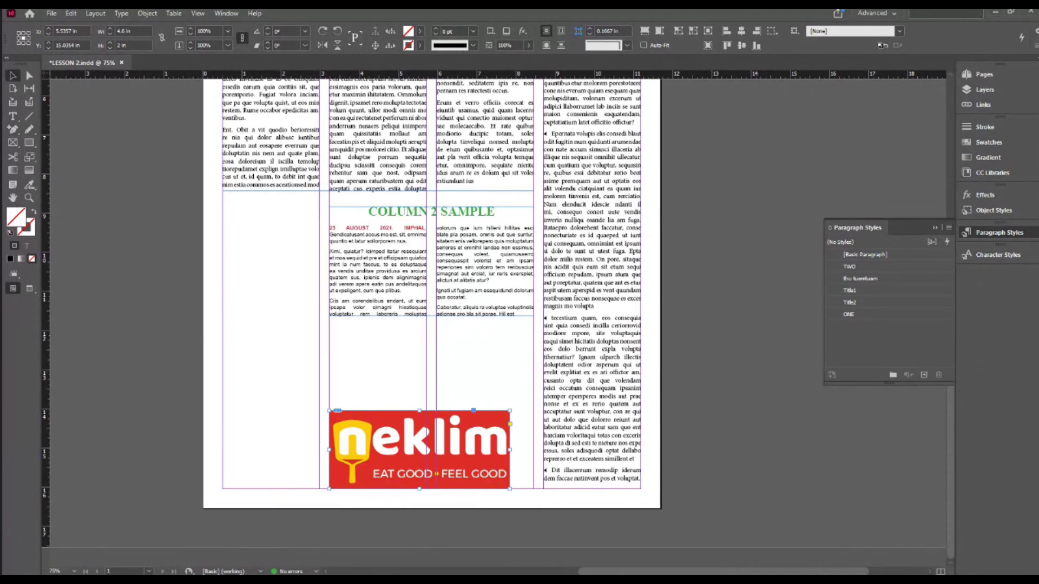
key("alt+Tab")
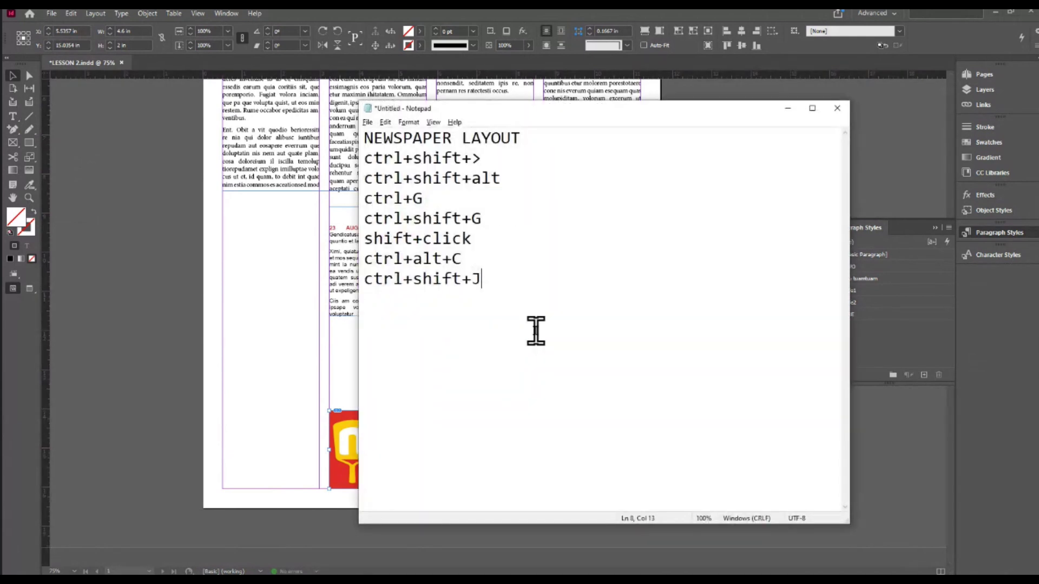
key("Return")
type("e")
key("BackSpace")
type("E")
key("alt+Tab")
Step: Activate the Free Transform tool for the selected neklim advertisement
key("e")
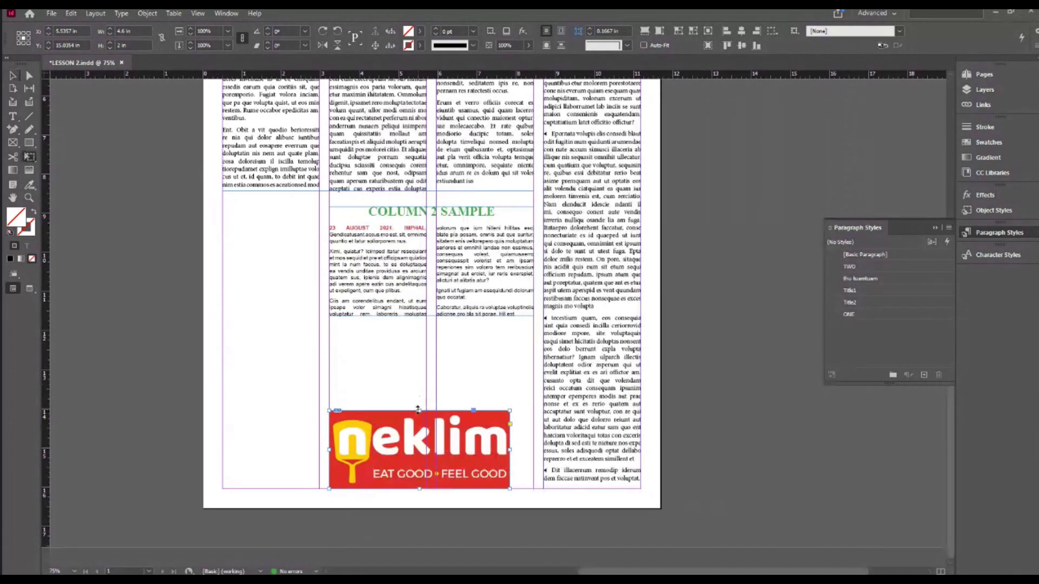
left_click(31, 161)
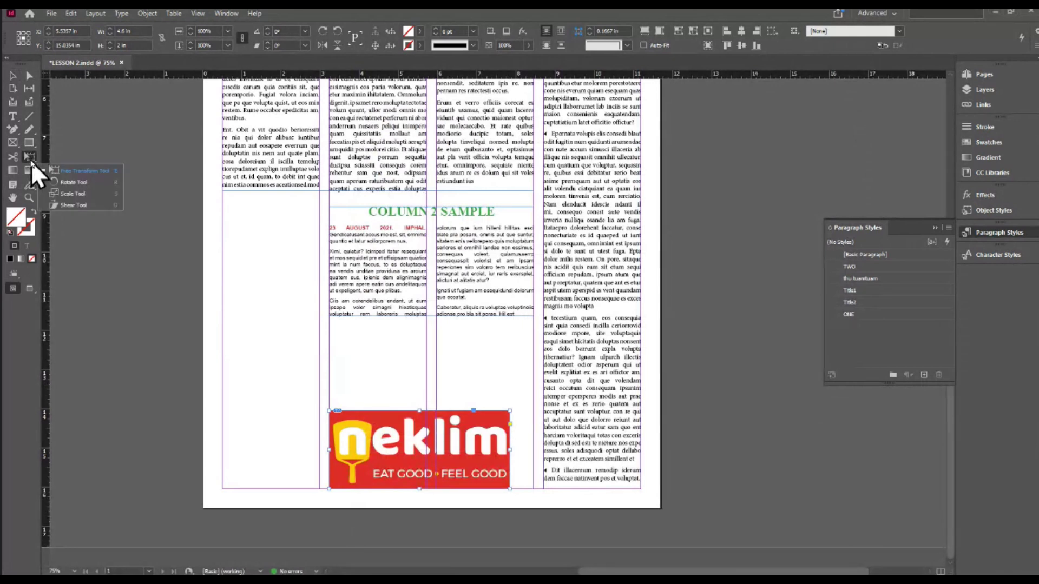
left_click(93, 173)
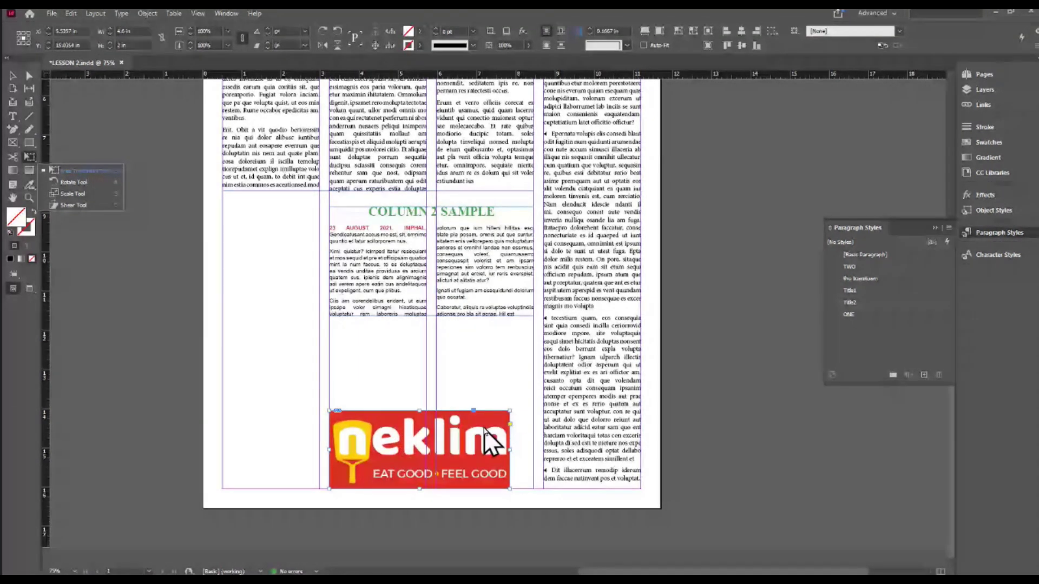
Step: Try to scale the advertisement freely from its corner without keeping proportions, and undo the distortion
left_click_drag(510, 411, 435, 391)
key("ctrl+z")
key("ctrl+z")
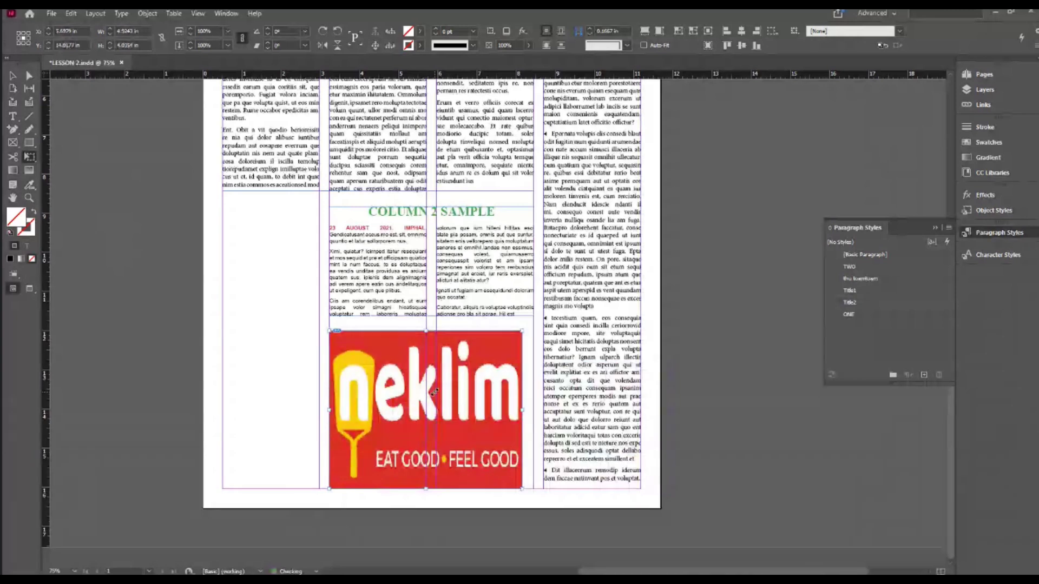
key("ctrl+z")
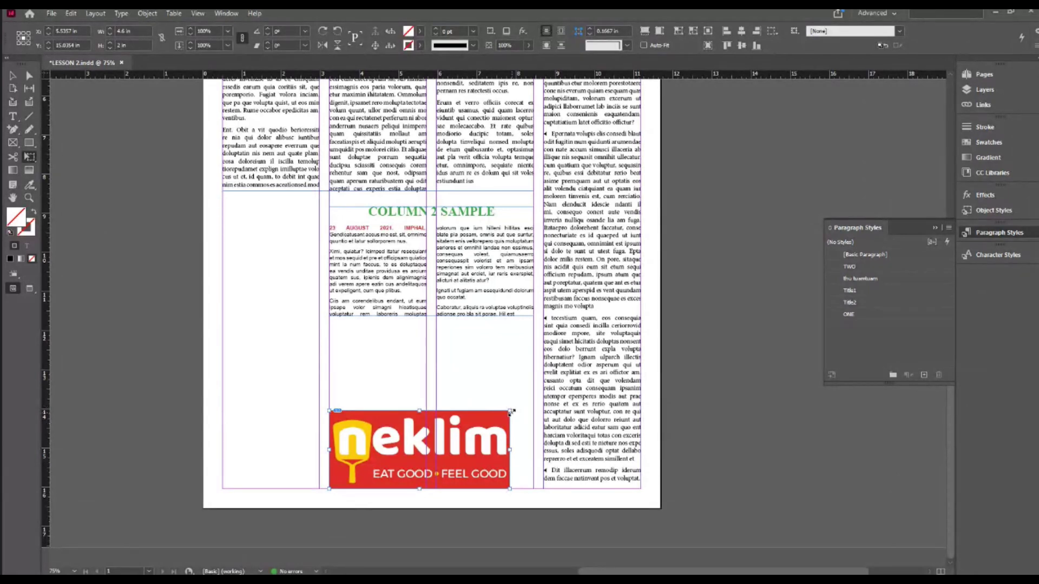
Step: Scale the advertisement proportionally to span the second and third columns, about 5.22 by 2.27 in, and deselect it
left_click_drag(511, 410, 528, 386)
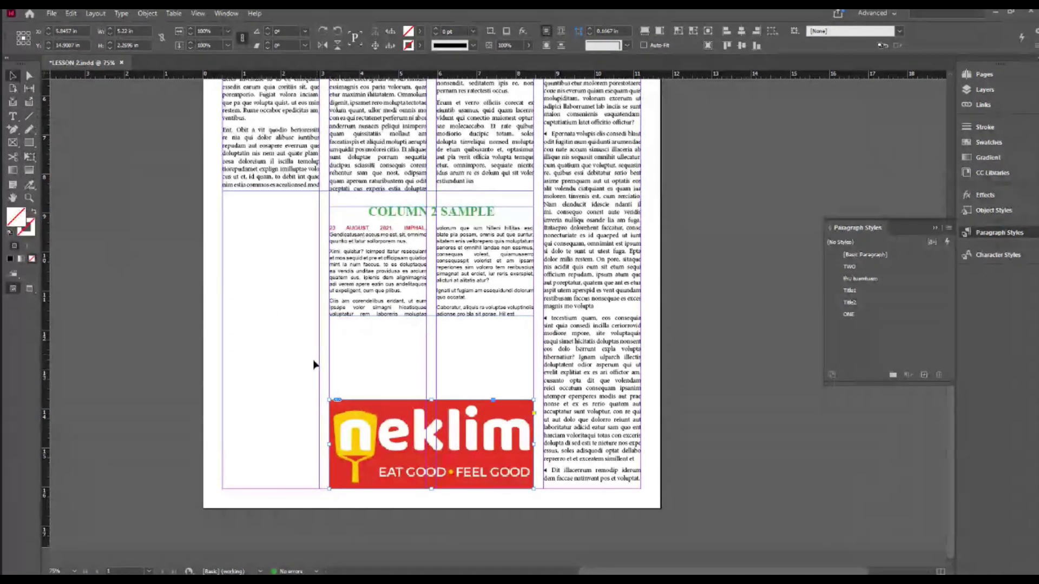
left_click(288, 363)
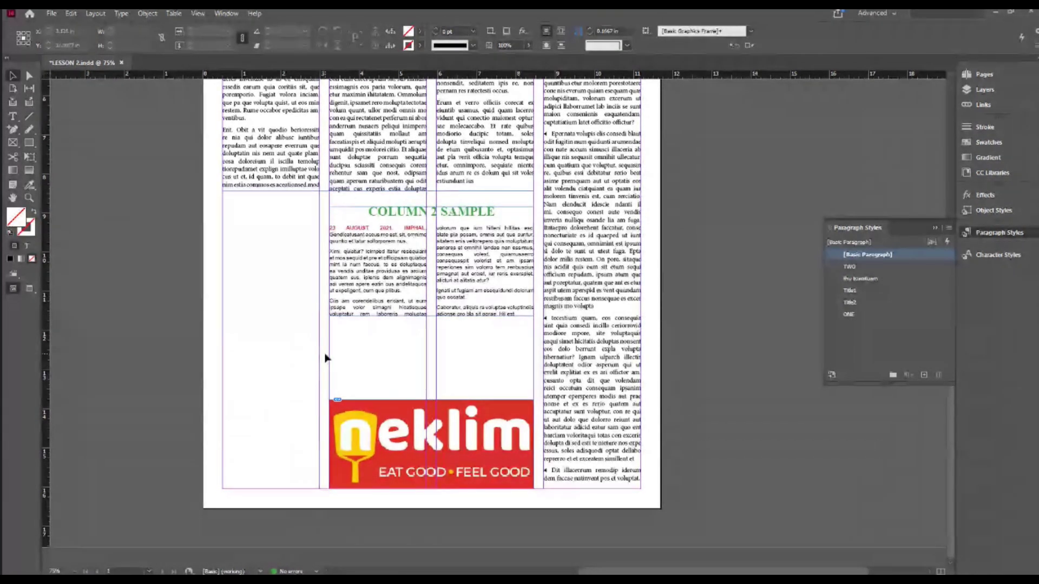
Step: Set the document's display performance to High Quality Display while inspecting the advertisement up close
left_click(474, 465)
left_click(474, 465)
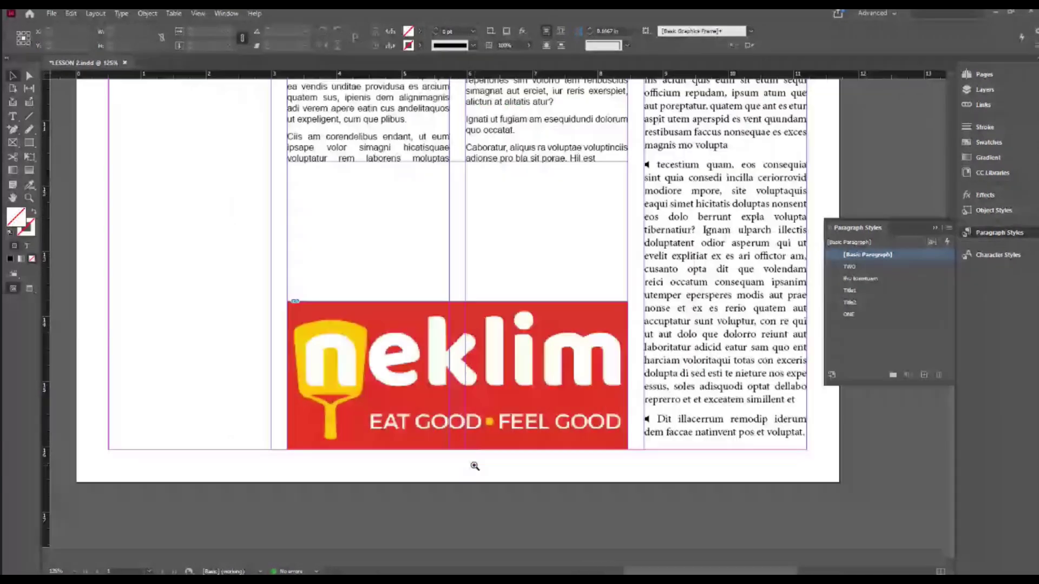
left_click(474, 466)
left_click(474, 466)
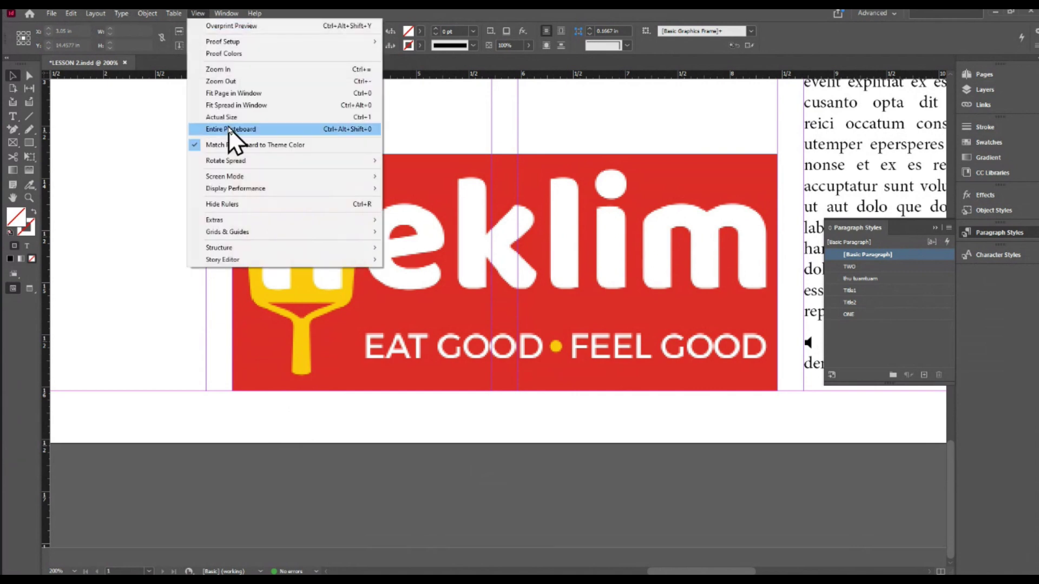
mouse_move(274, 187)
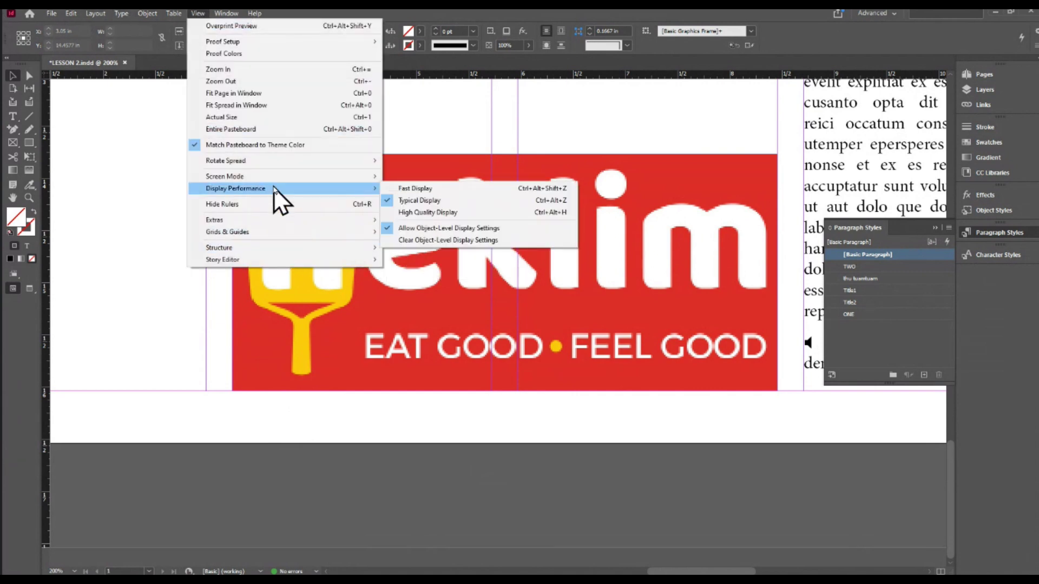
left_click(417, 213)
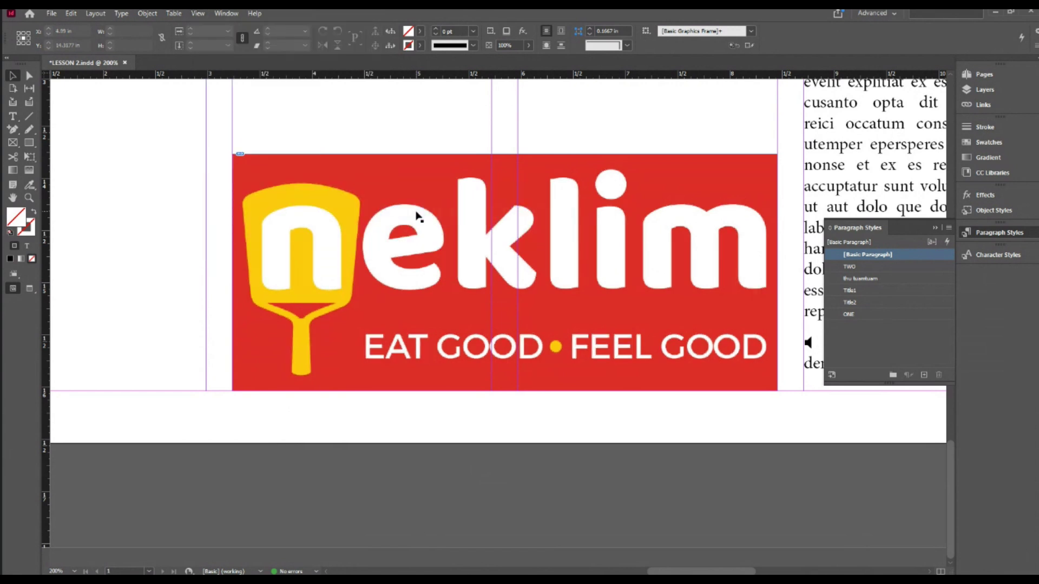
key("z")
left_click(416, 212, "alt")
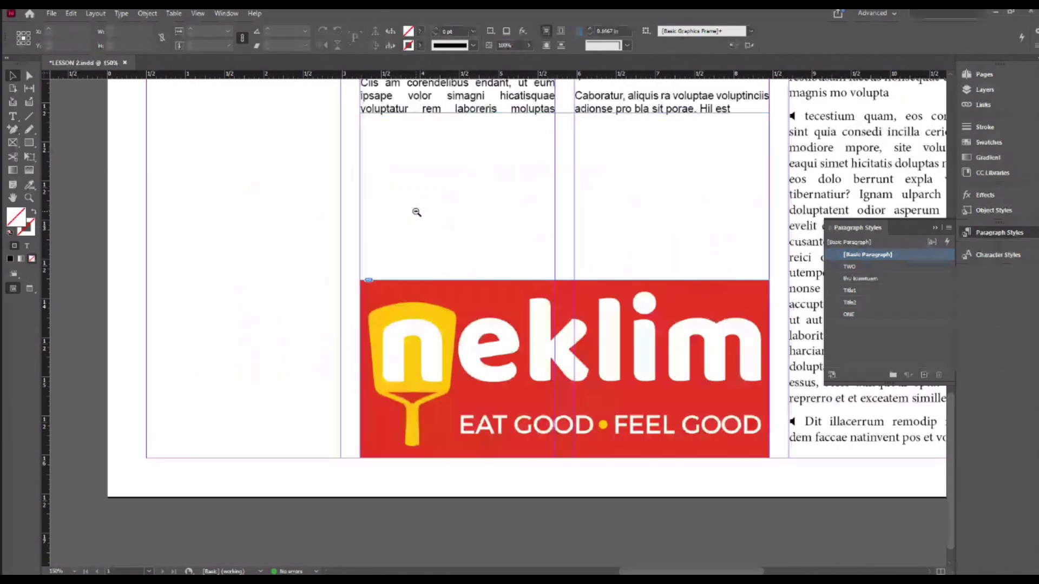
left_click_drag(494, 222, 396, 258)
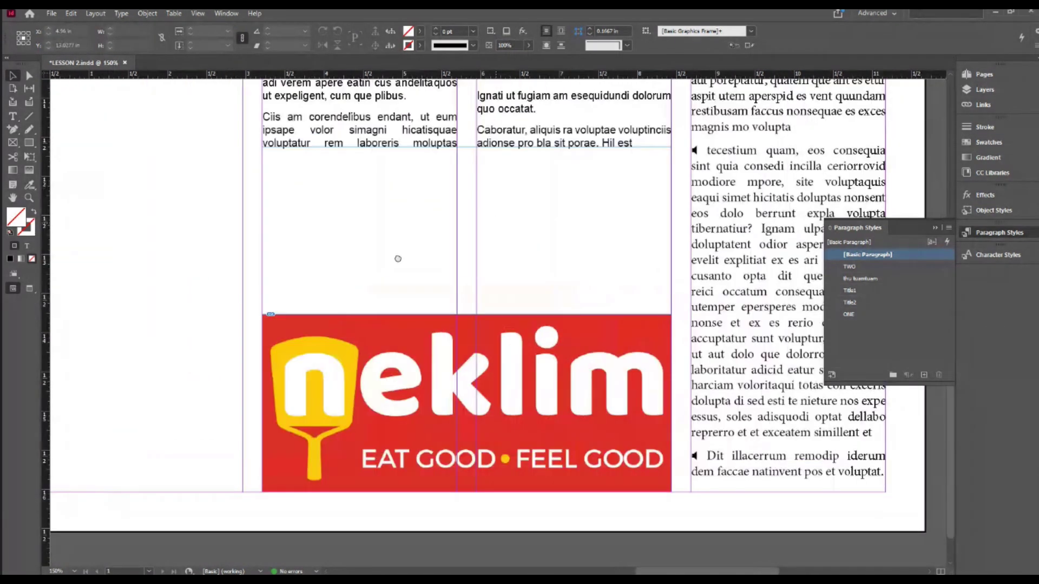
key("ctrl+minus")
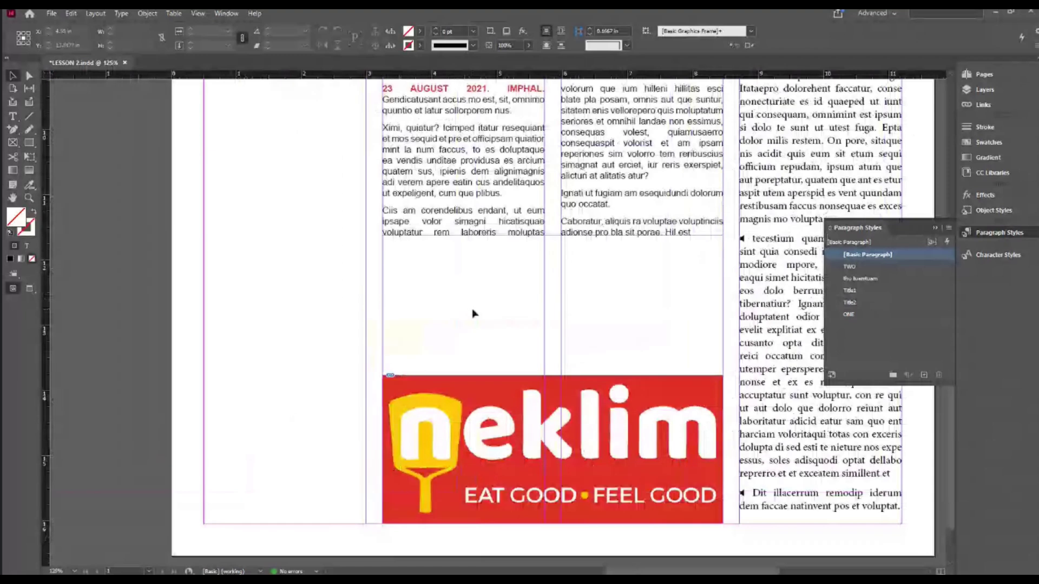
Step: Draw a rectangle about 2.49 by 7.2 in filling the empty first column beneath the lead article, and deselect it
scroll(473, 311, "up", 2)
scroll(473, 312, "up", 2)
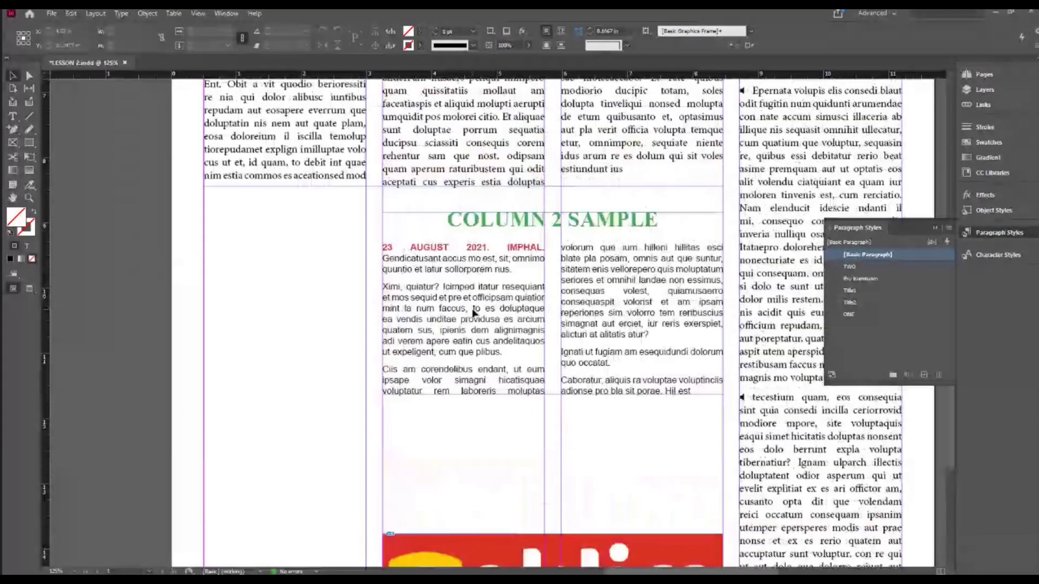
key("ctrl+minus")
left_click_drag(341, 288, 345, 215)
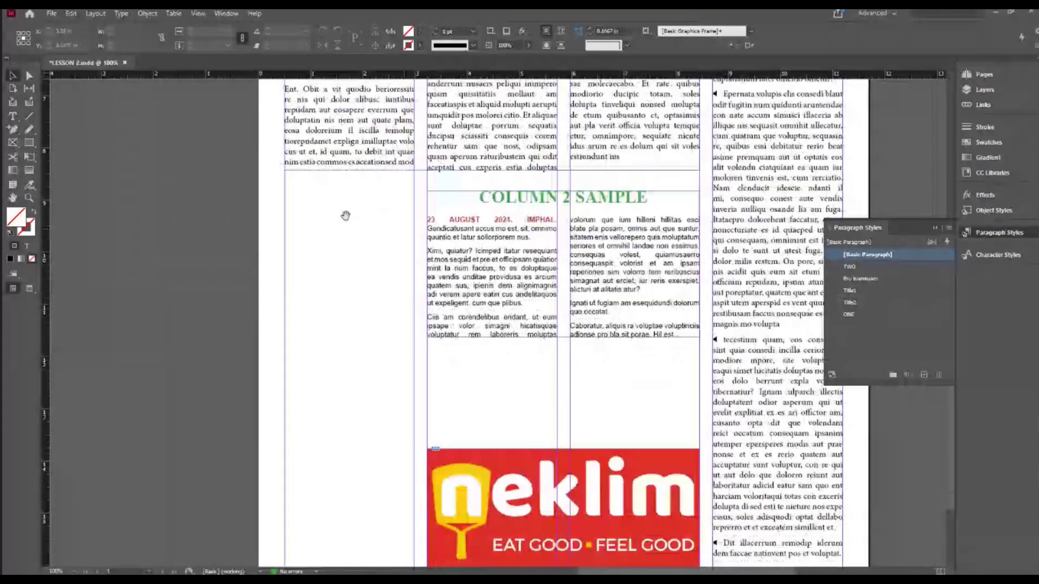
left_click_drag(382, 322, 373, 354)
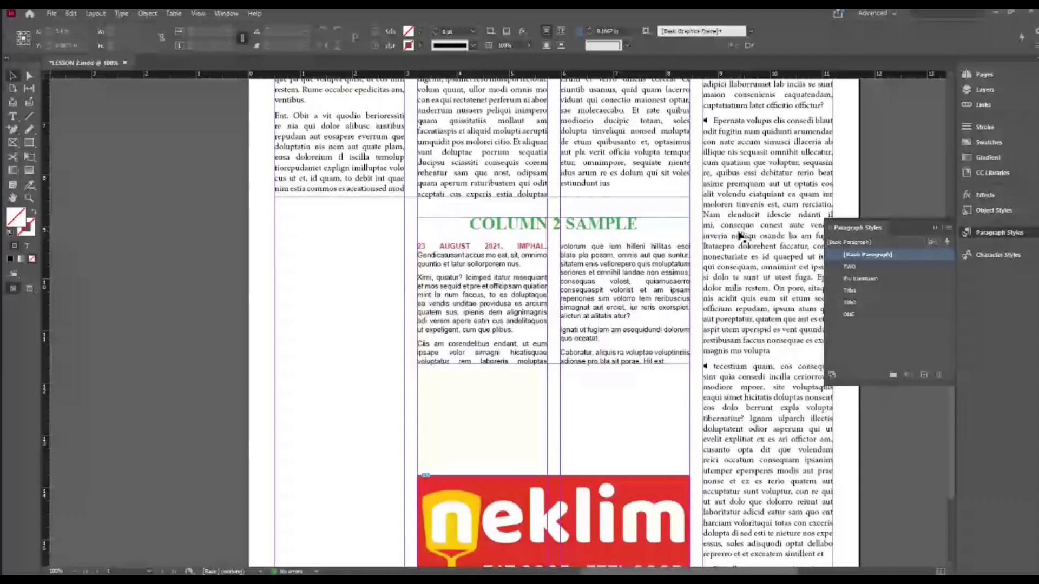
left_click_drag(382, 298, 413, 228)
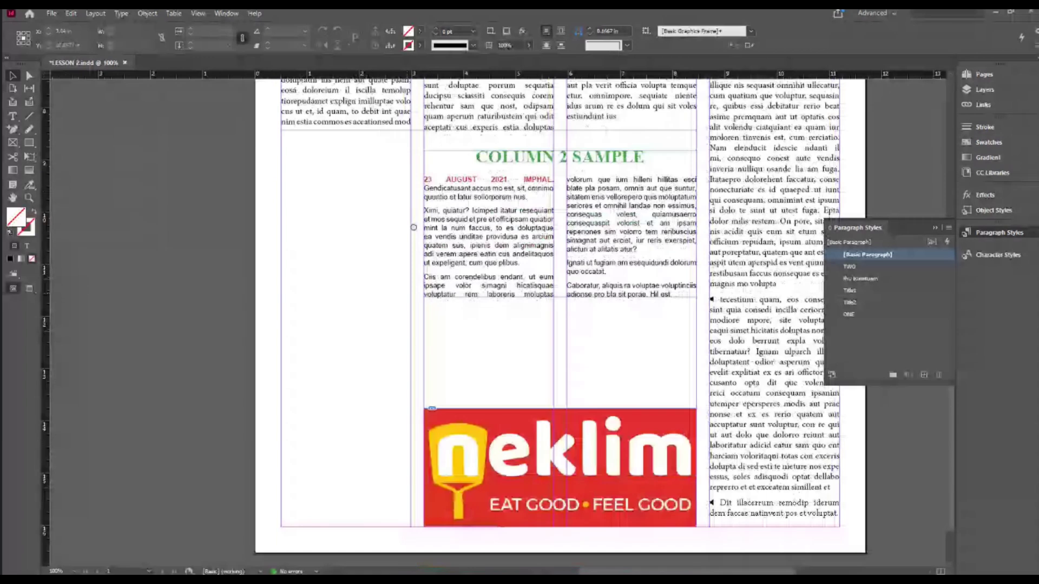
left_click(30, 143)
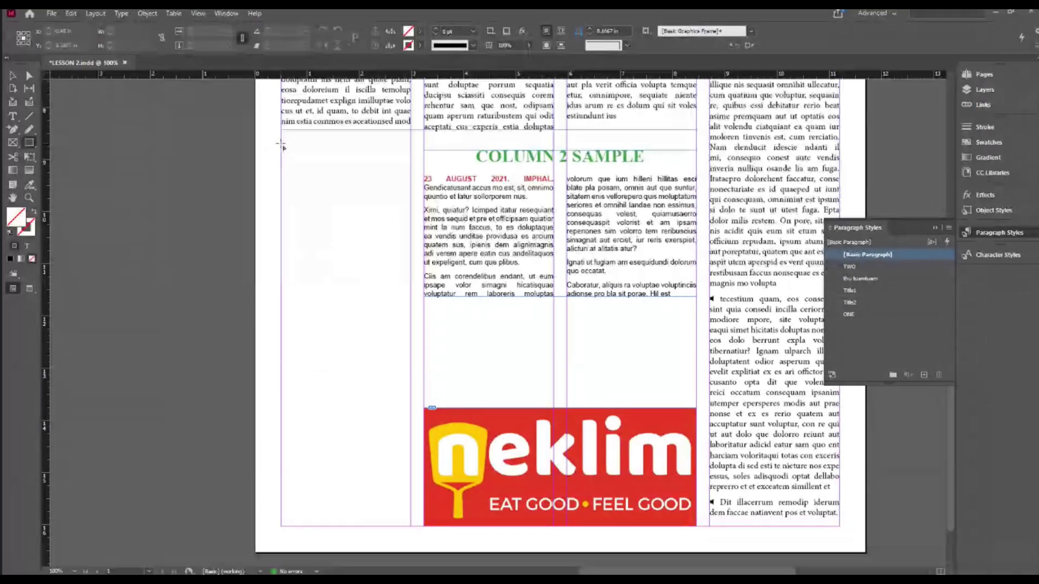
left_click_drag(281, 151, 413, 529)
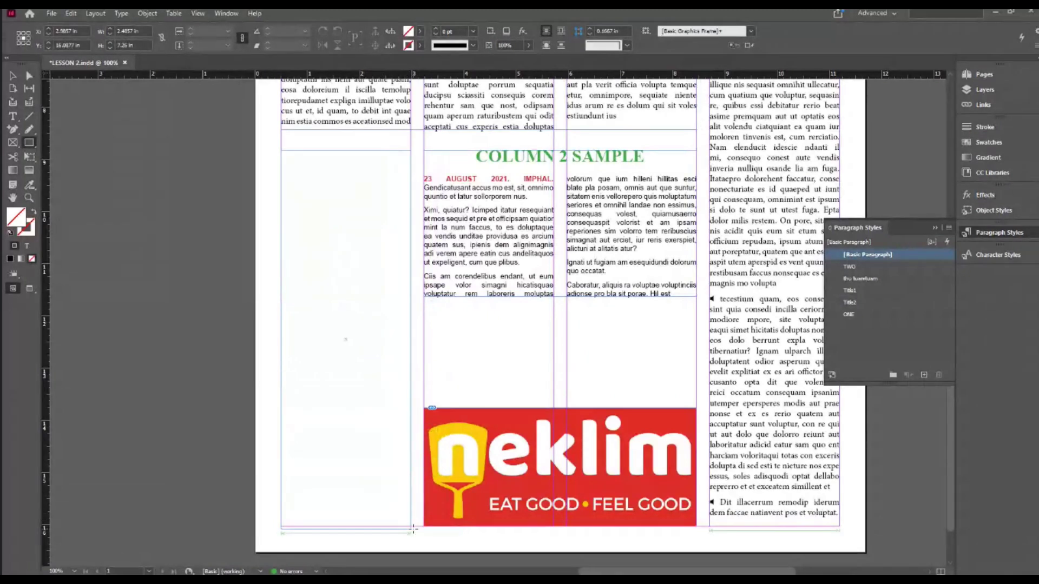
key("ctrl+shift+a")
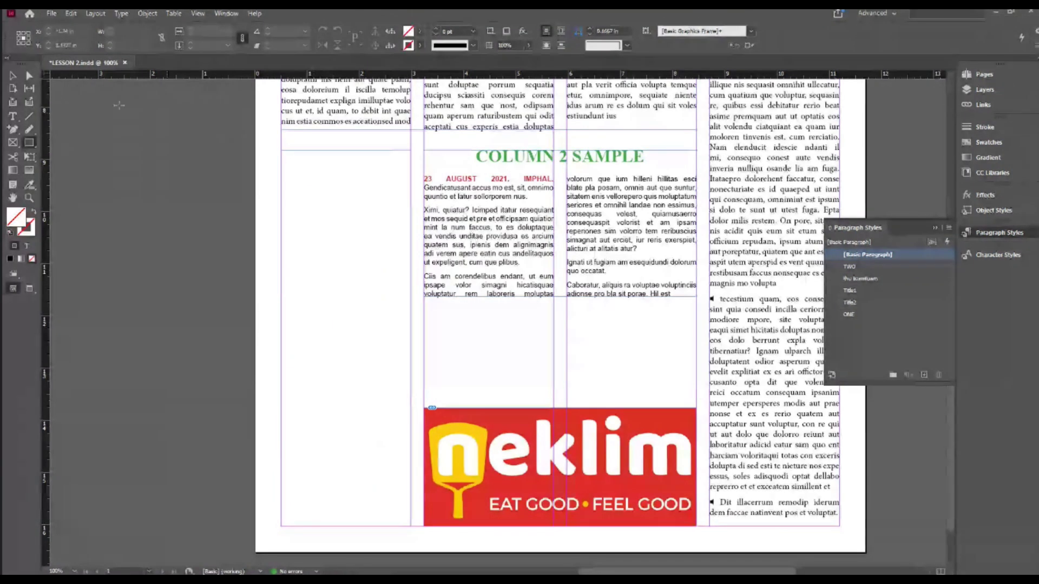
Step: Check the first-column rectangle in normal and preview screen modes, leaving it selected in normal mode
left_click(9, 75)
left_click(323, 155)
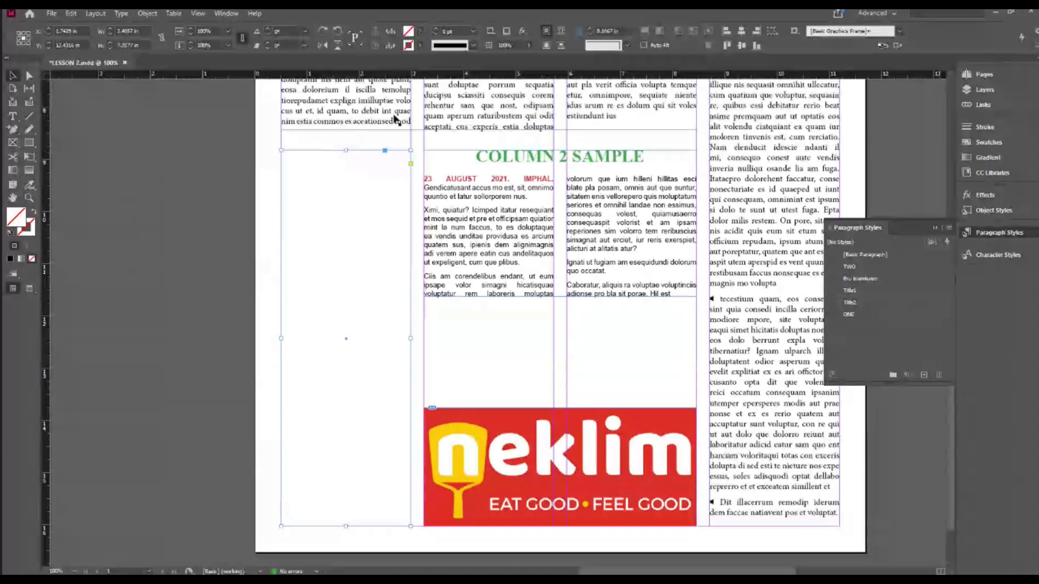
left_click(219, 177)
key("w")
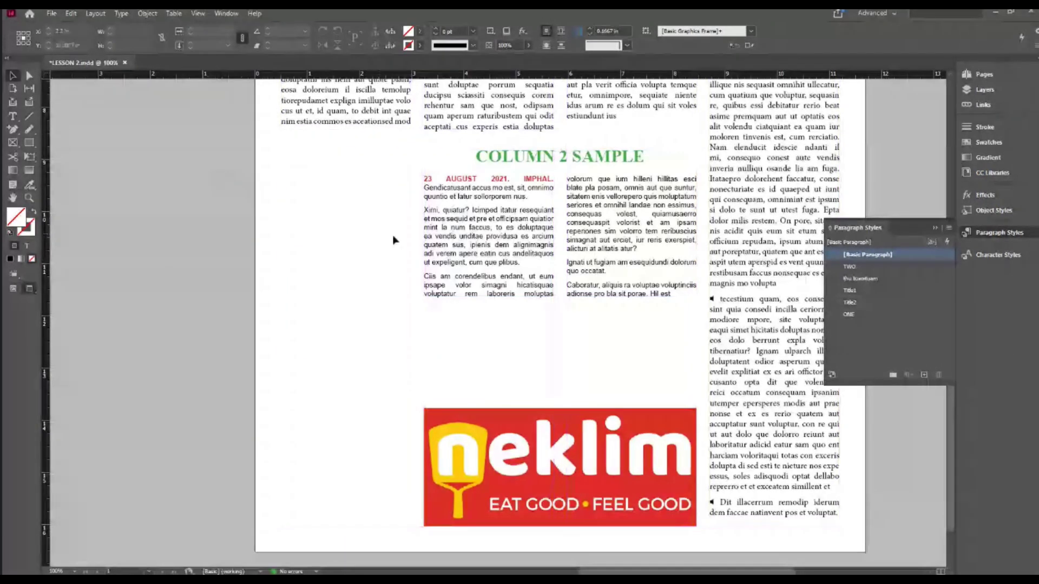
key("w")
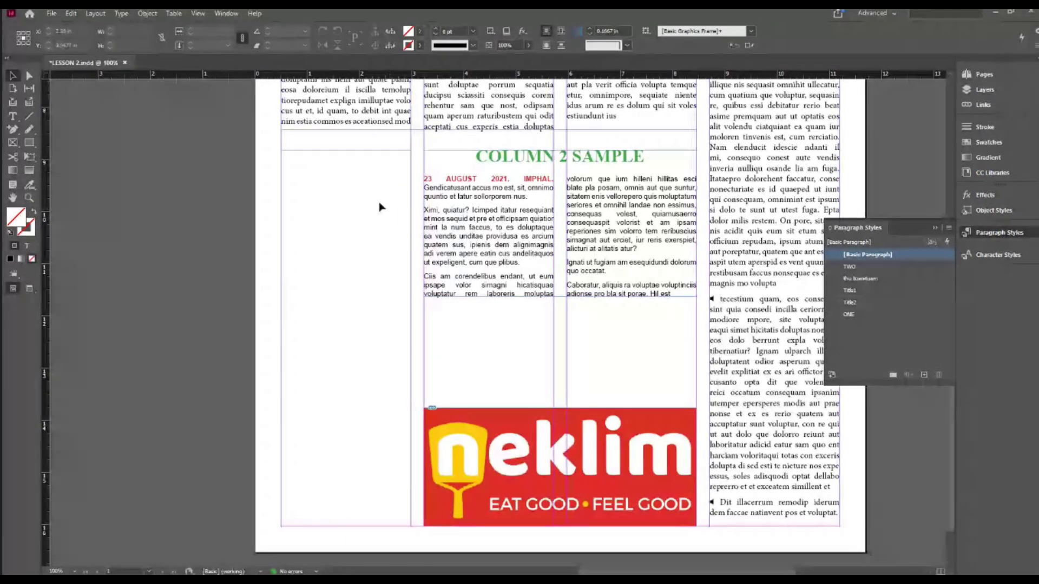
left_click(360, 156)
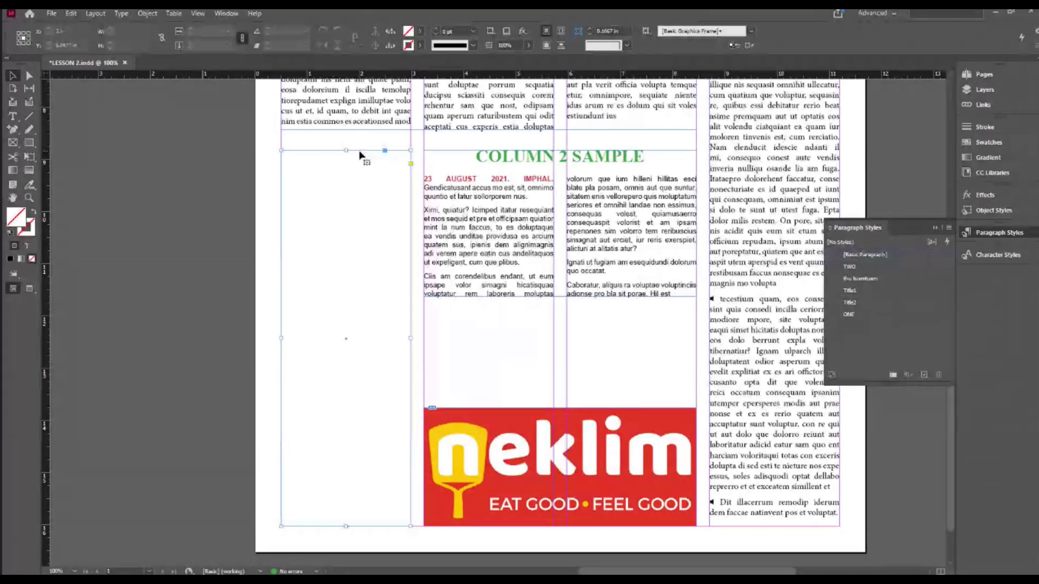
Step: Try a 0.5 pt stroke on the first-column rectangle and check it deselected in preview mode
left_click(475, 31)
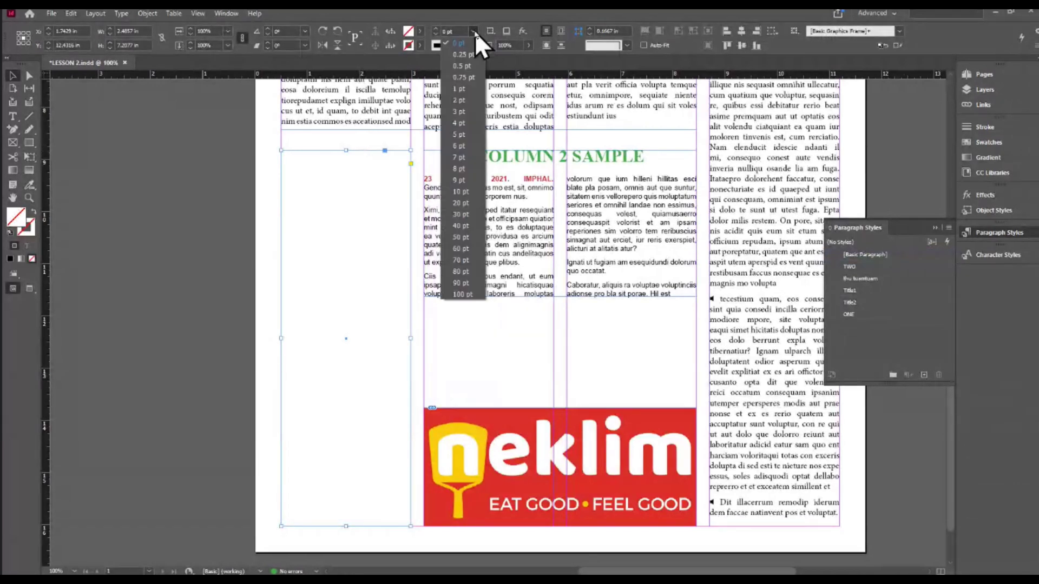
left_click(463, 67)
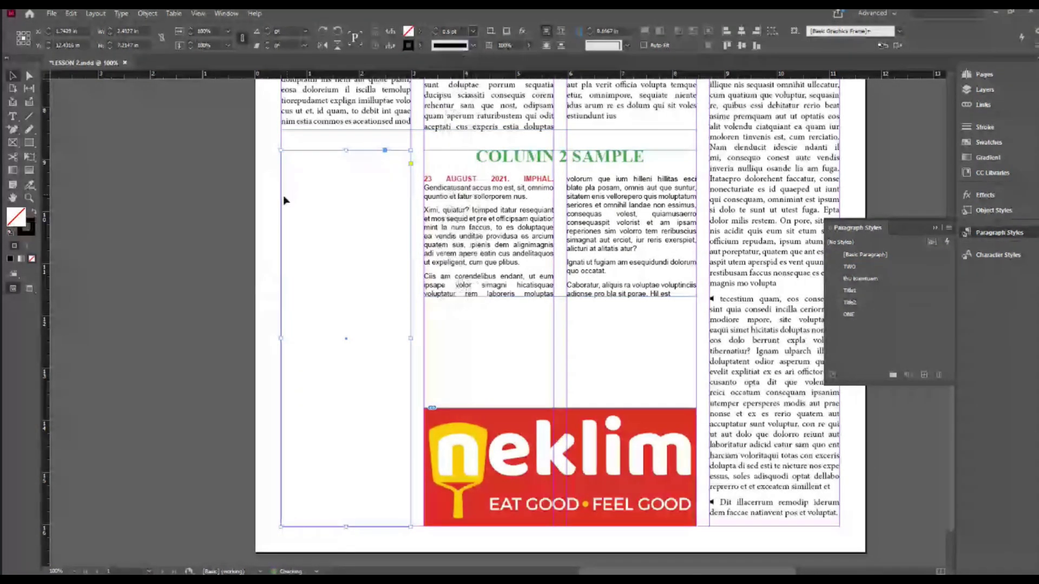
key("ctrl+shift+a")
key("w")
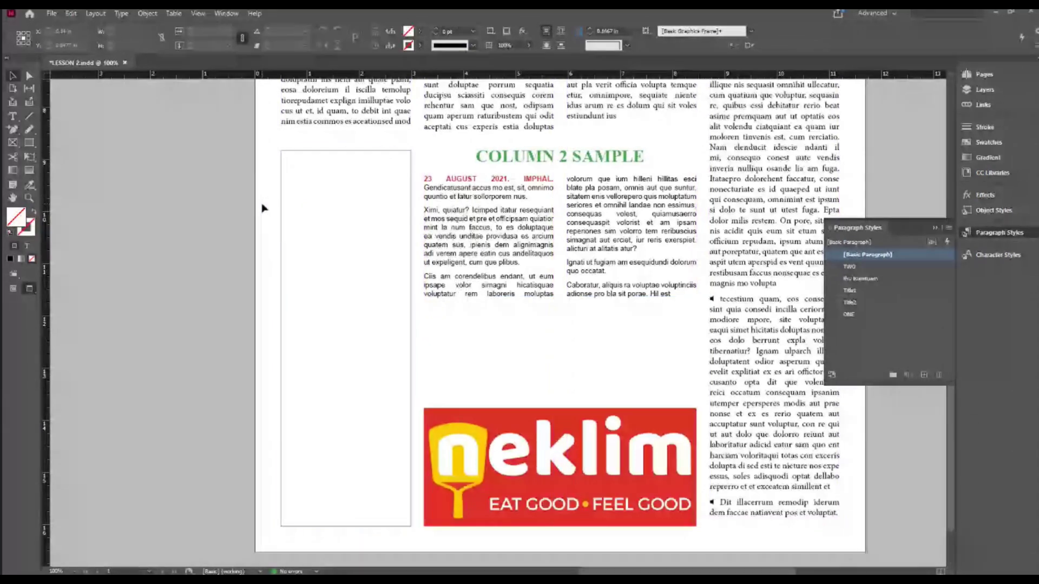
key("w")
Step: Remove the first-column rectangle's outline by setting its stroke weight to 0 pt
left_click(329, 156)
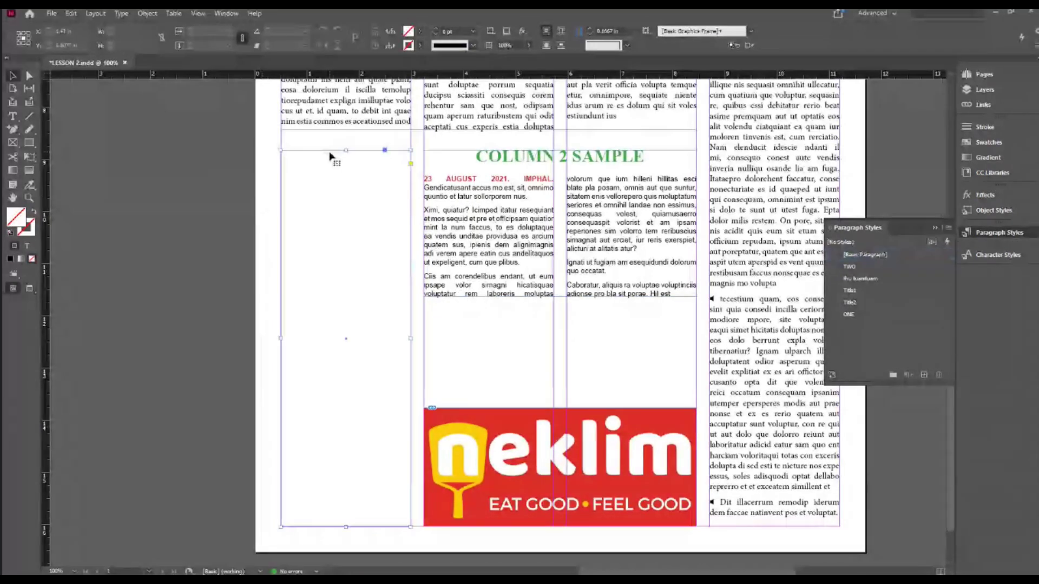
left_click(472, 34)
left_click(442, 36)
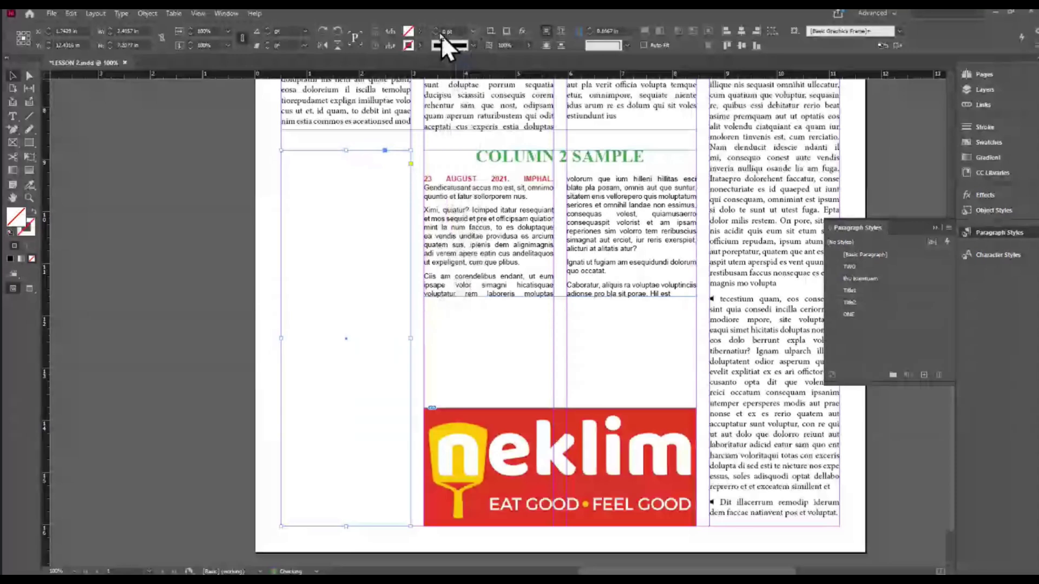
Step: Fill the first-column rectangle with the Black swatch
left_click(421, 33)
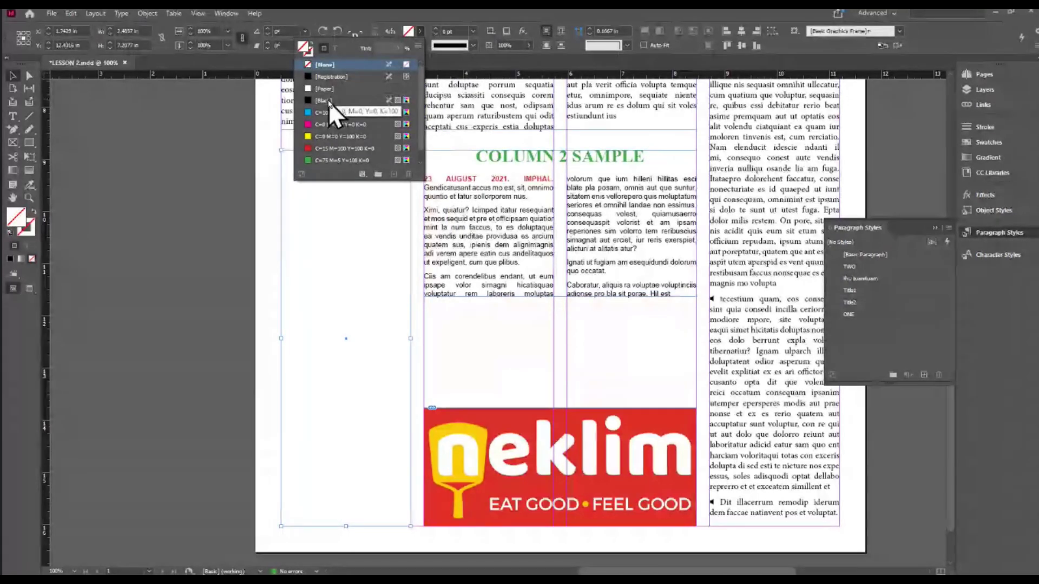
scroll(328, 132, "down", 1)
scroll(324, 108, "up", 1)
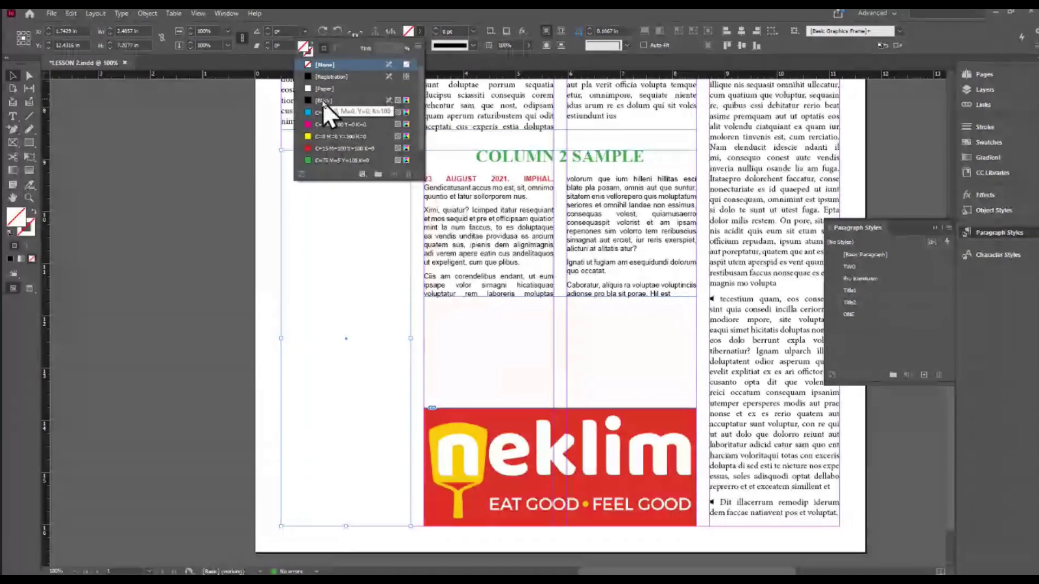
left_click(323, 101)
left_click(420, 31)
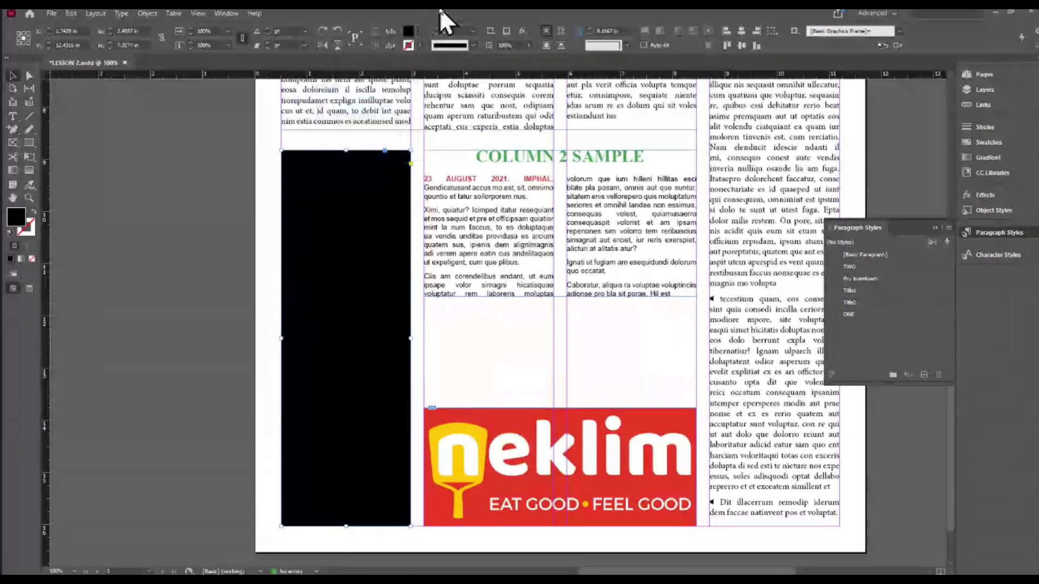
scroll(322, 240, "up", 3)
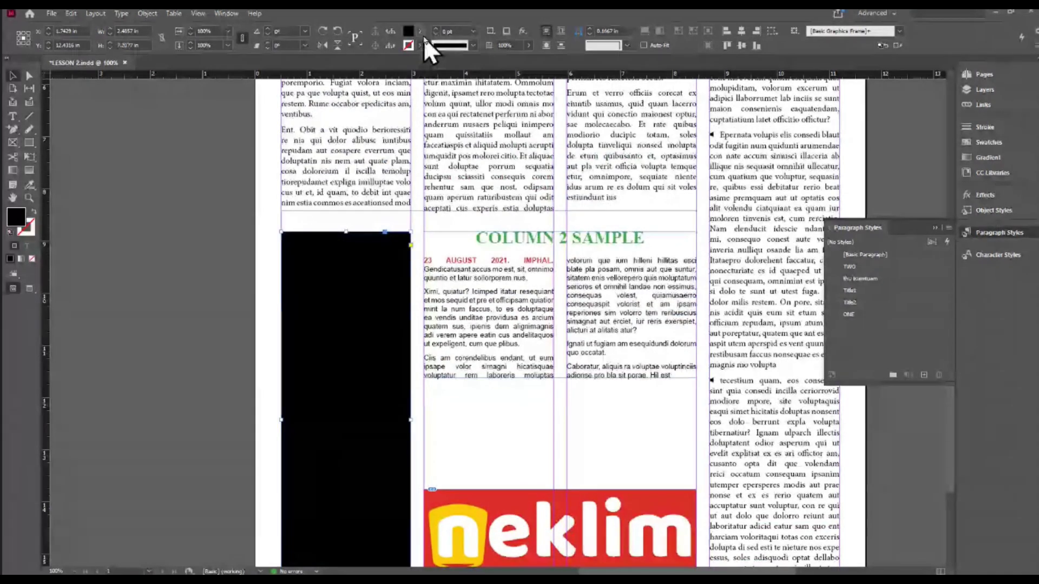
Step: Lighten the rectangle's black fill, trying a 10% tint and settling on a 20% tint
left_click(420, 32)
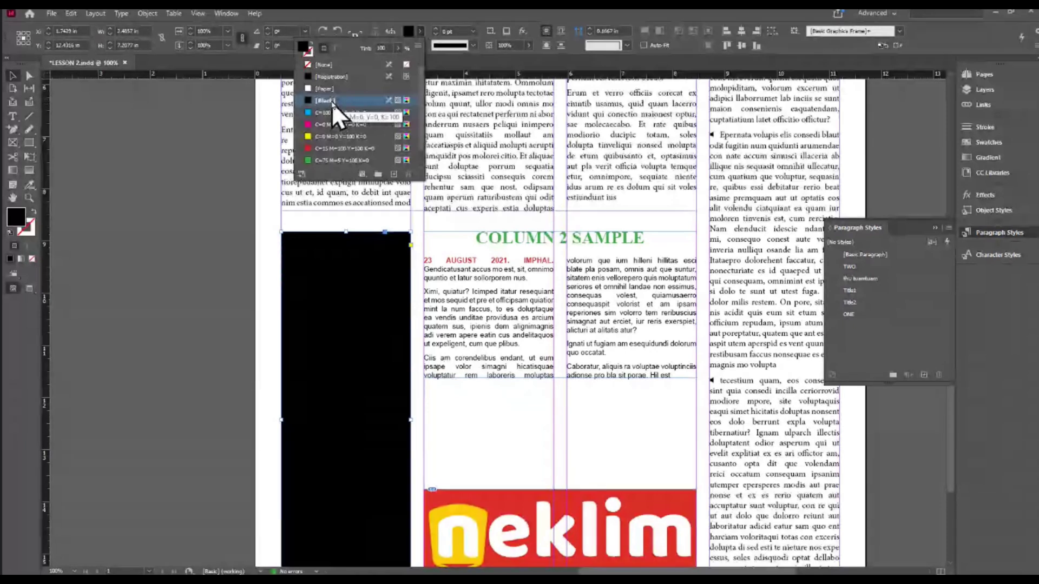
left_click(368, 51)
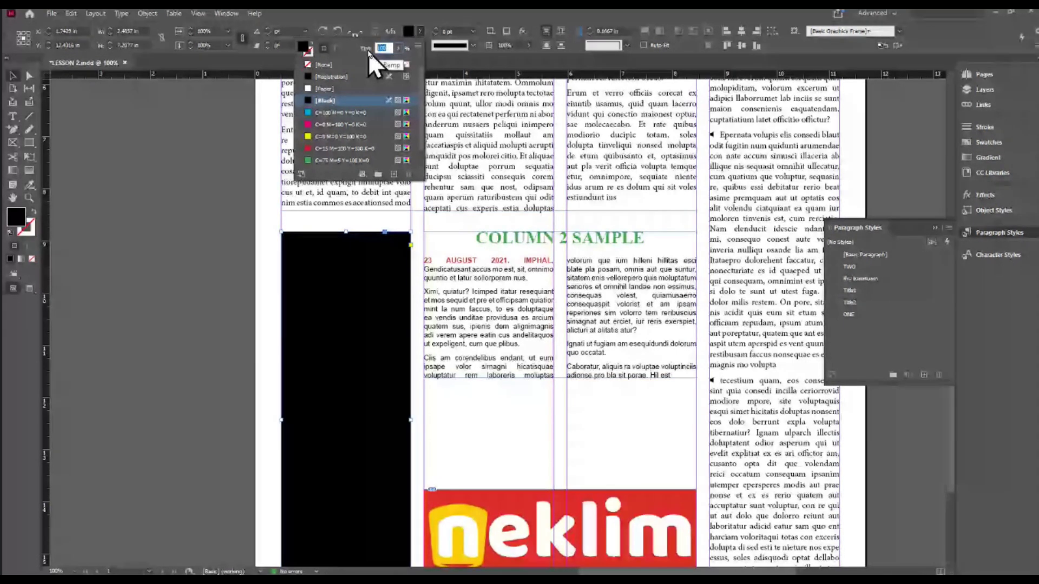
type("10")
key("Return")
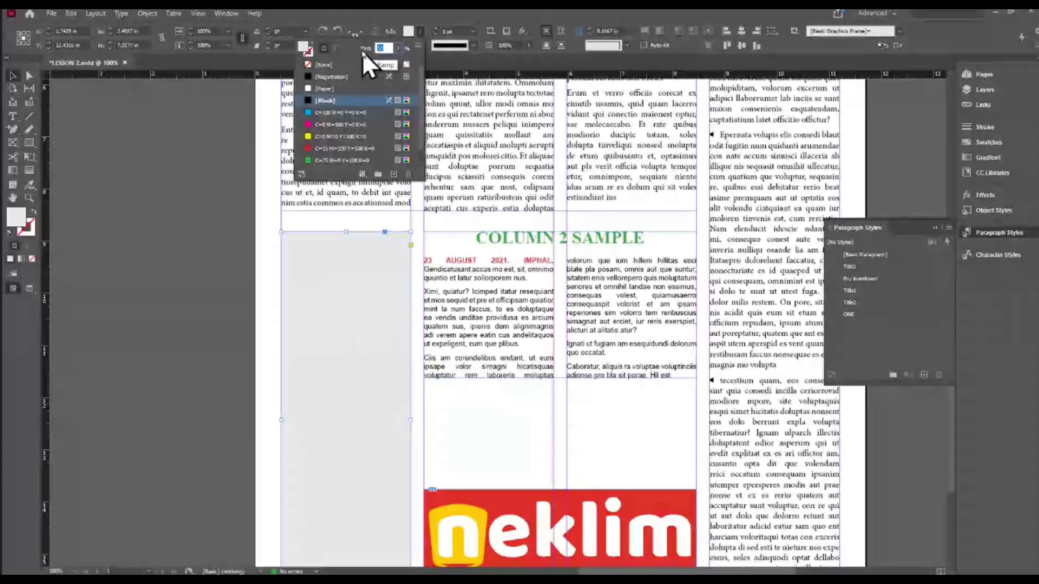
type("2")
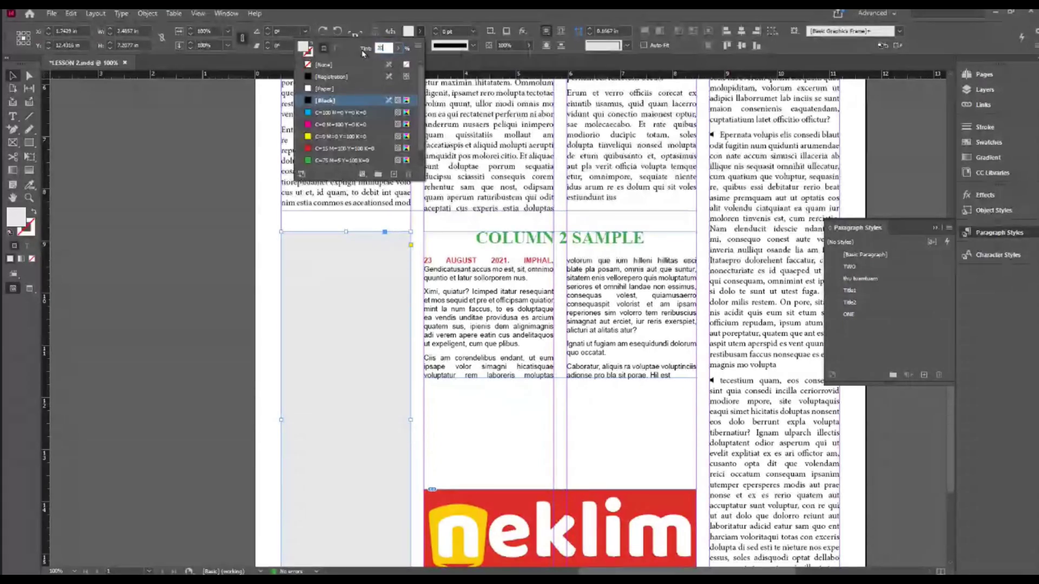
type("0")
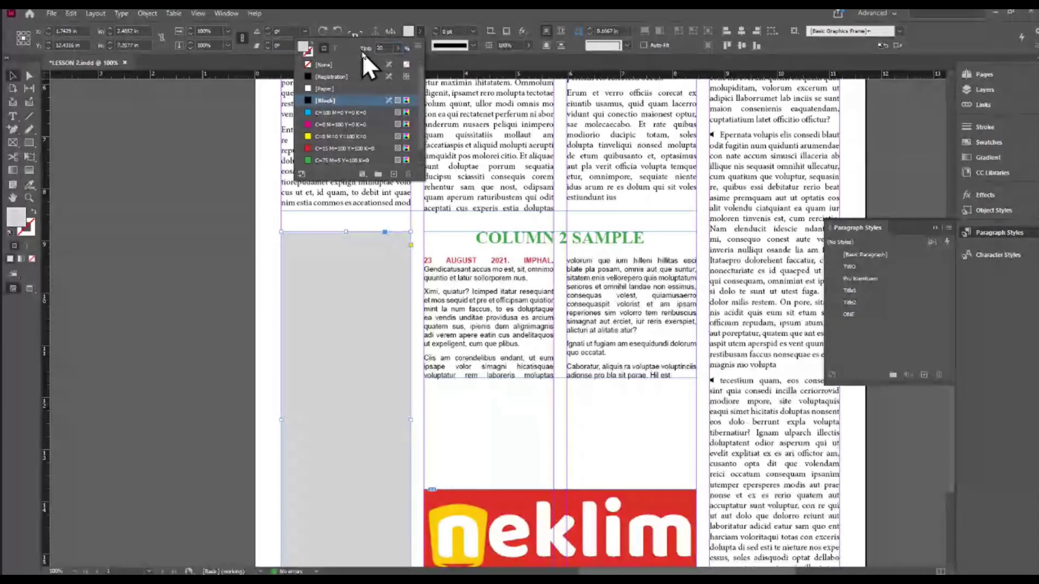
left_click(319, 283)
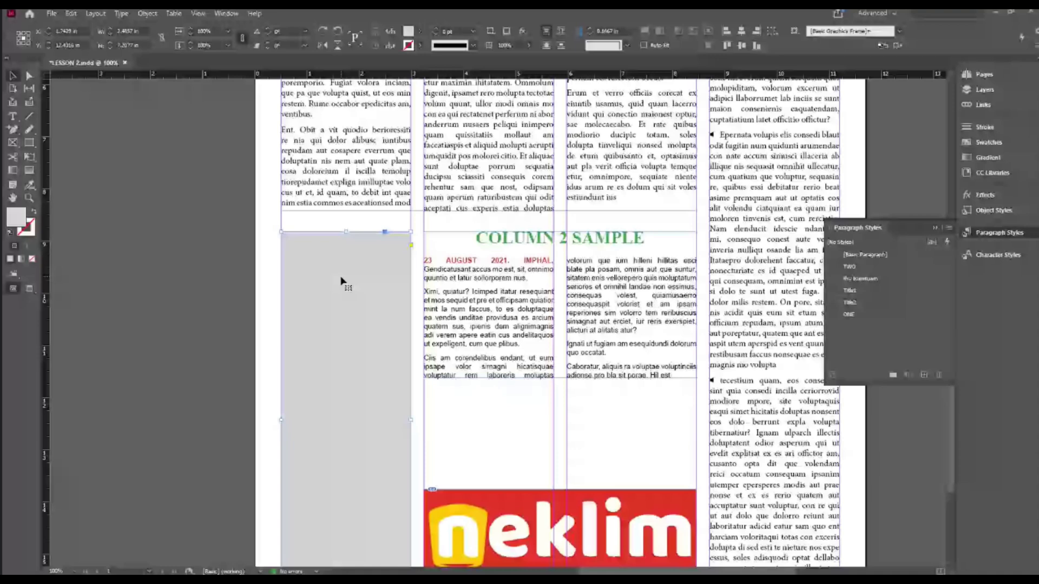
Step: Turn the grey first-column rectangle into a text frame and enter the sample text "sfgsfgsfsfgsf" in it
scroll(342, 280, "down", 1)
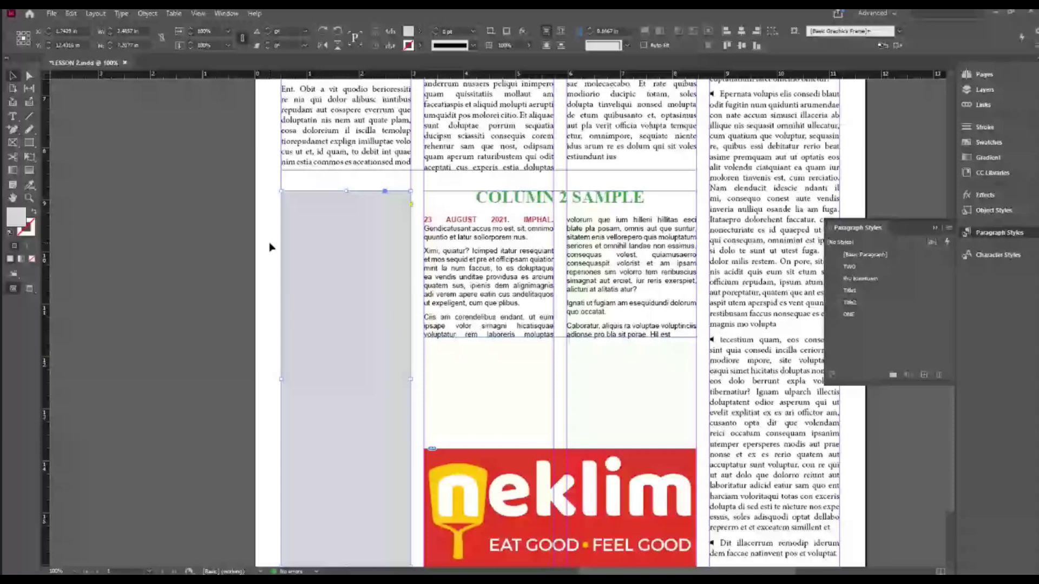
left_click(11, 116)
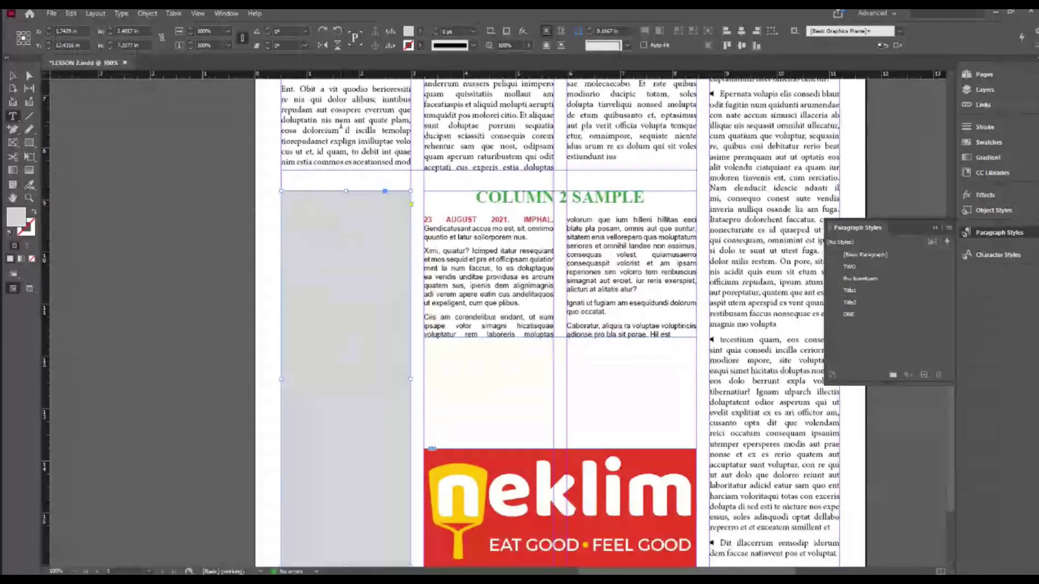
left_click(295, 214)
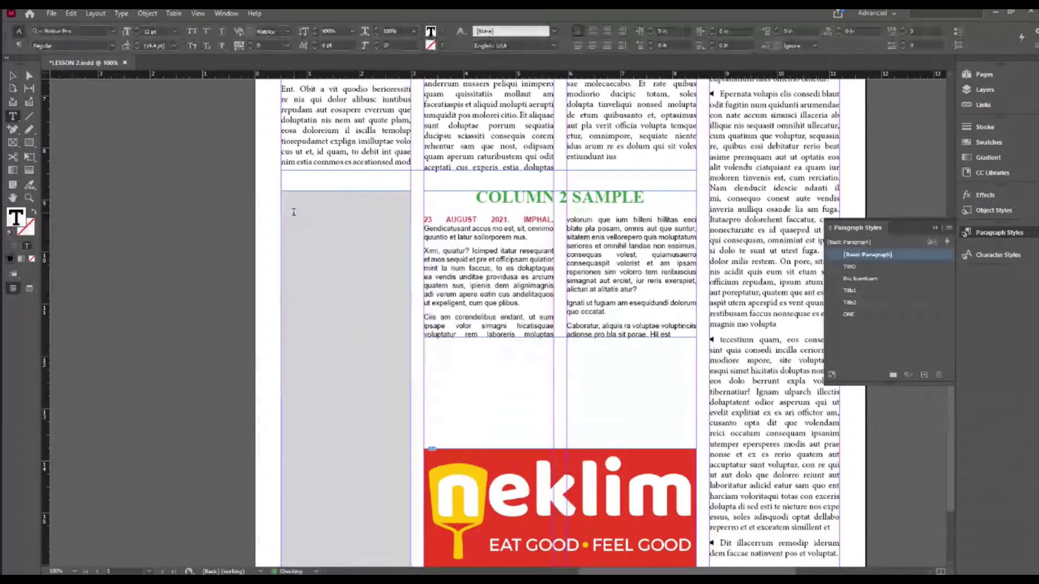
type("sfgsfgsfsfgsf")
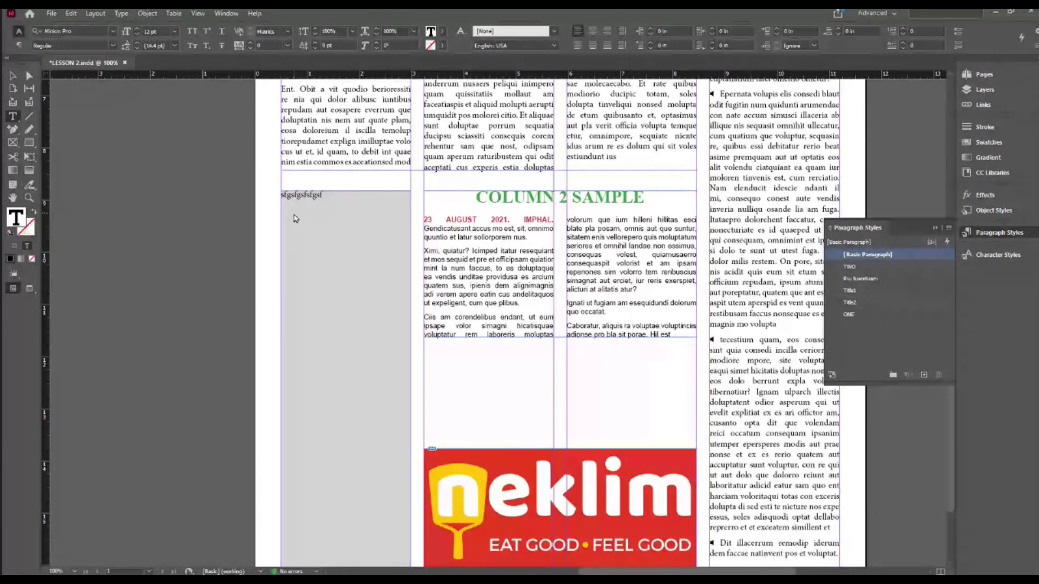
Step: Select all text in the grey box and fill the rest of the frame with placeholder text
key("ctrl+a")
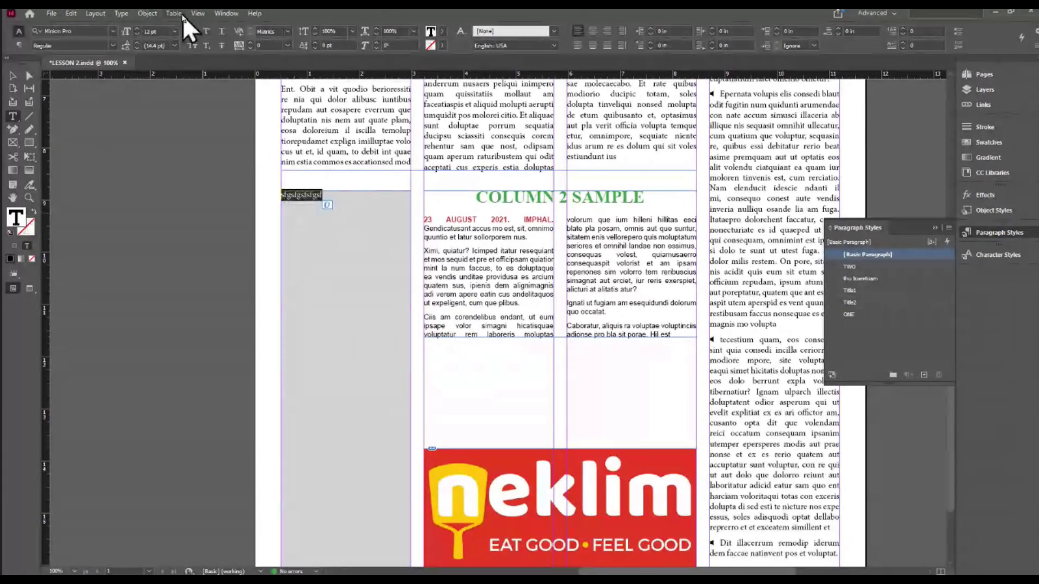
left_click(129, 15)
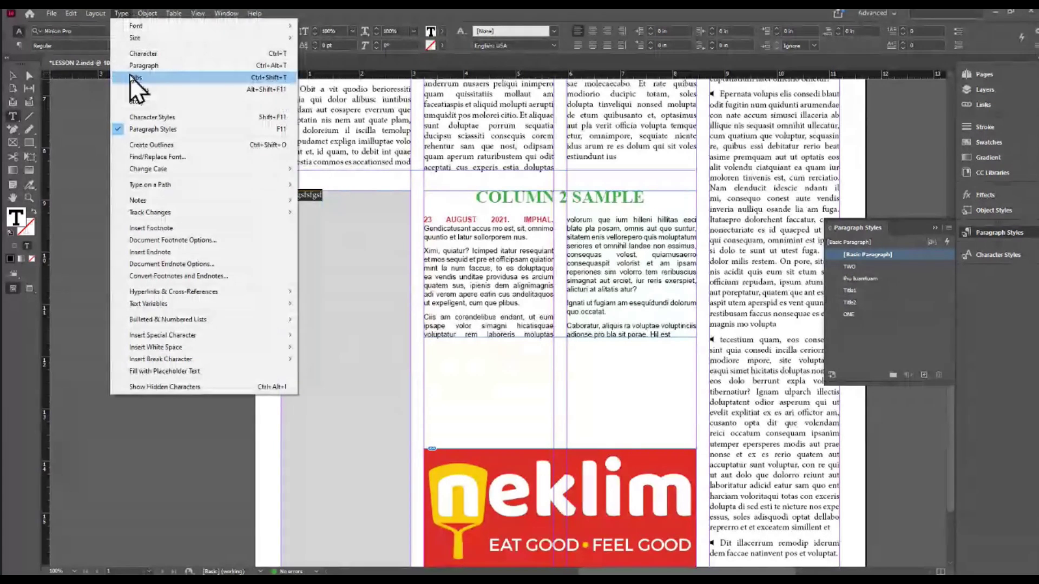
left_click(185, 371)
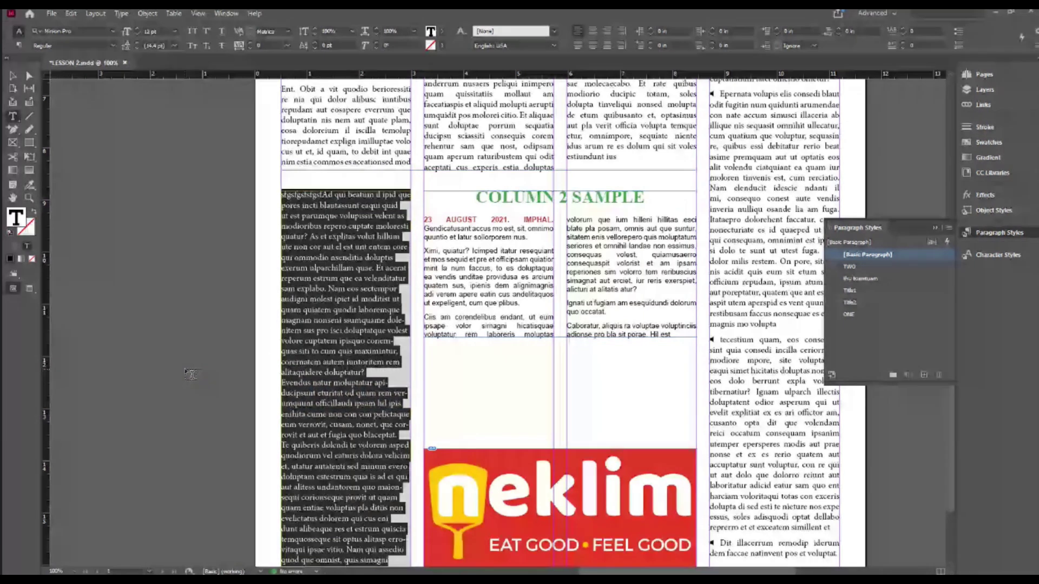
scroll(356, 271, "down", 3)
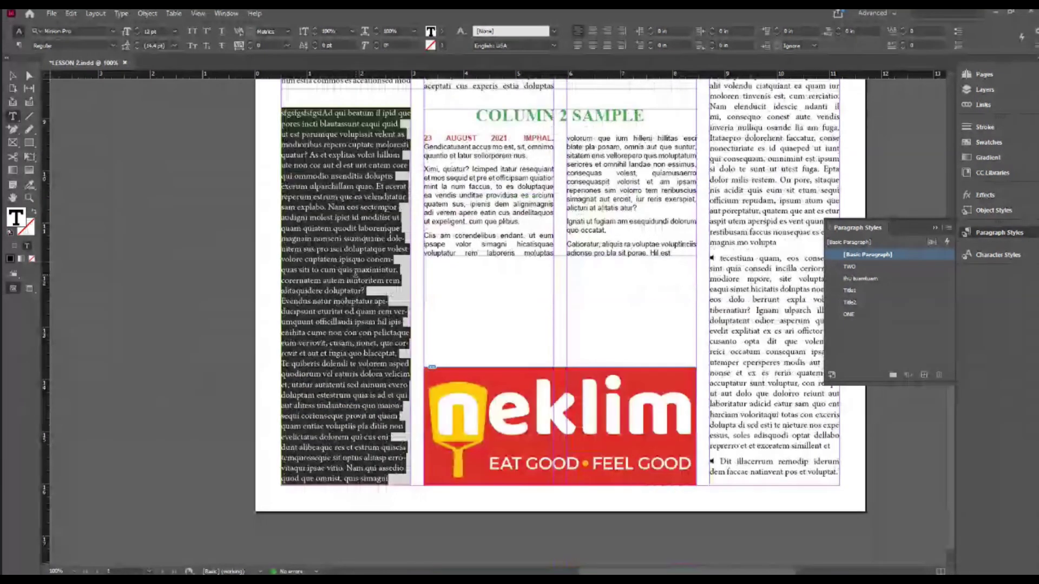
scroll(356, 270, "up", 2)
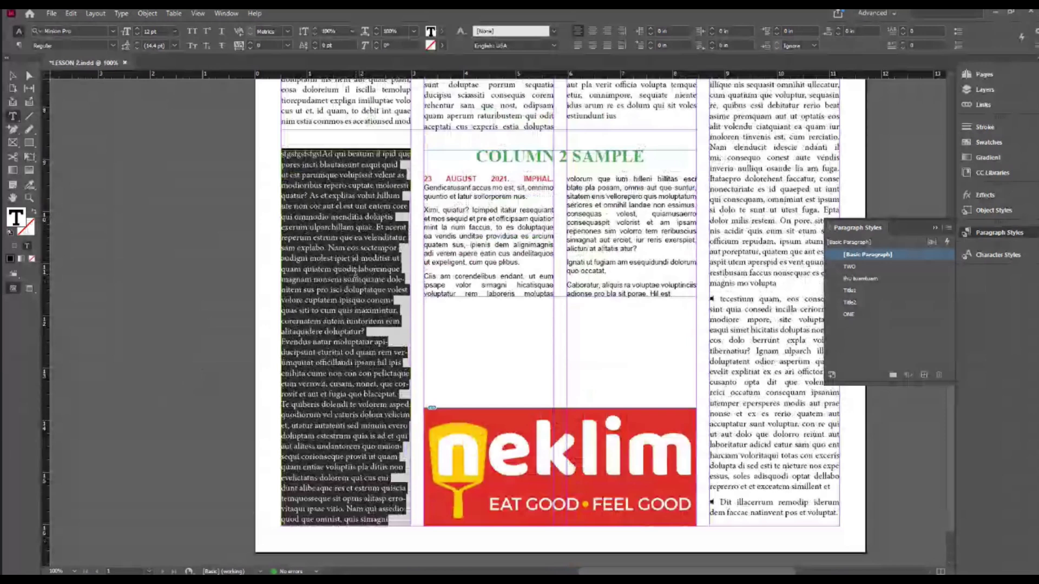
Step: Turn off hyphenation for the grey box's text and check the deselected frame in preview mode
left_click(18, 46)
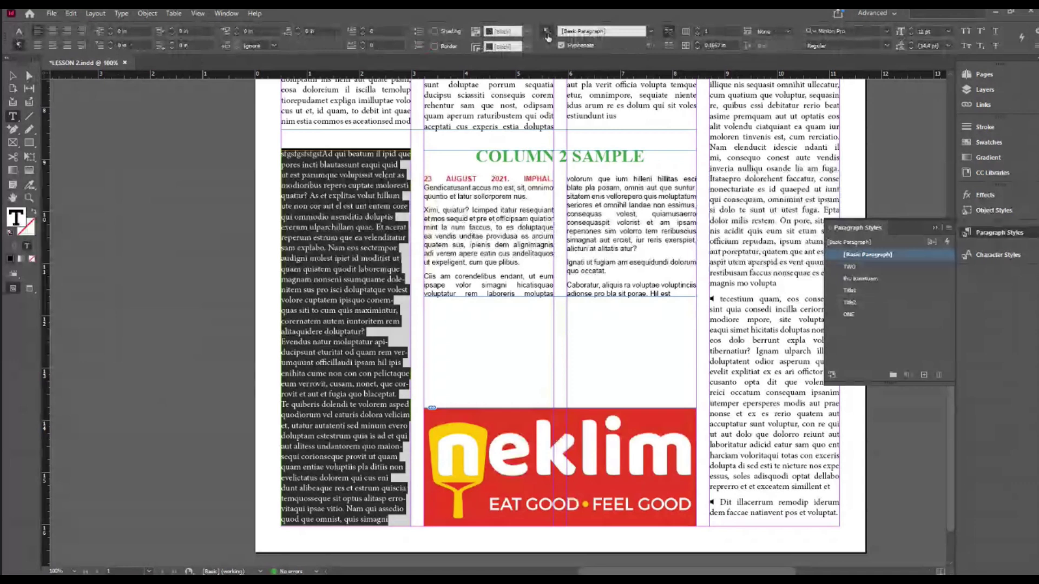
left_click(561, 45)
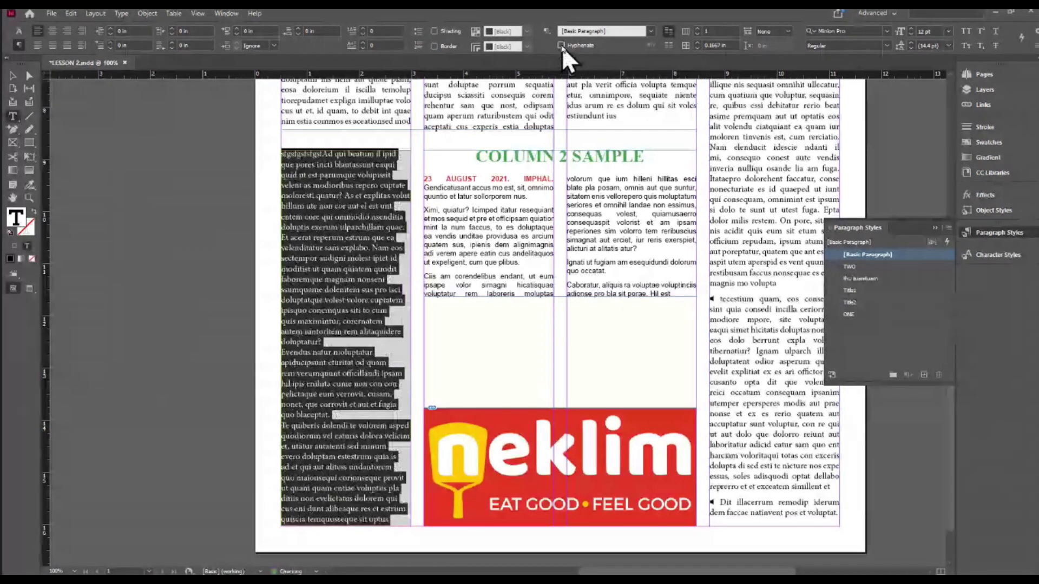
left_click(367, 258)
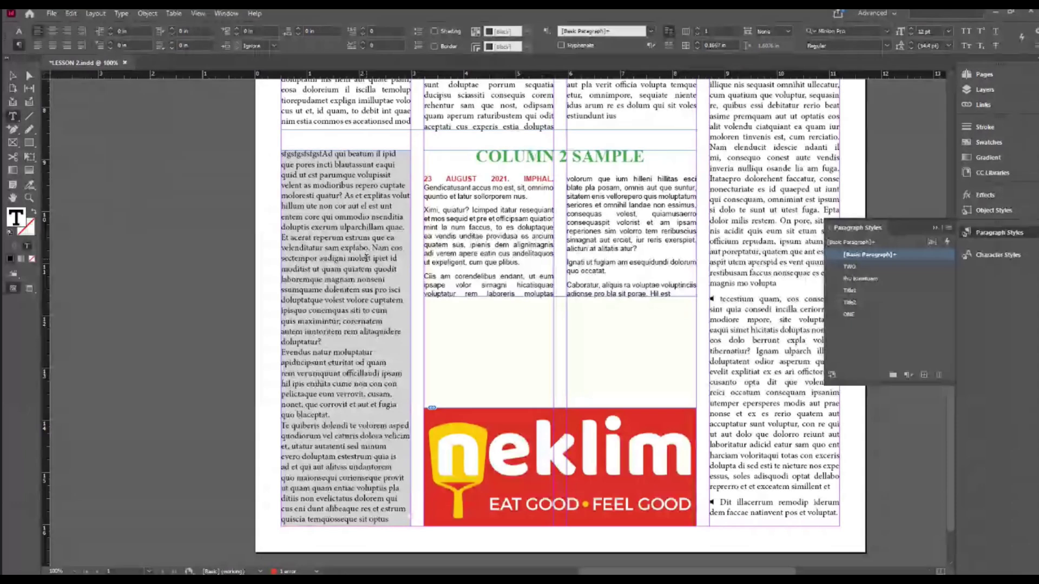
left_click(12, 75)
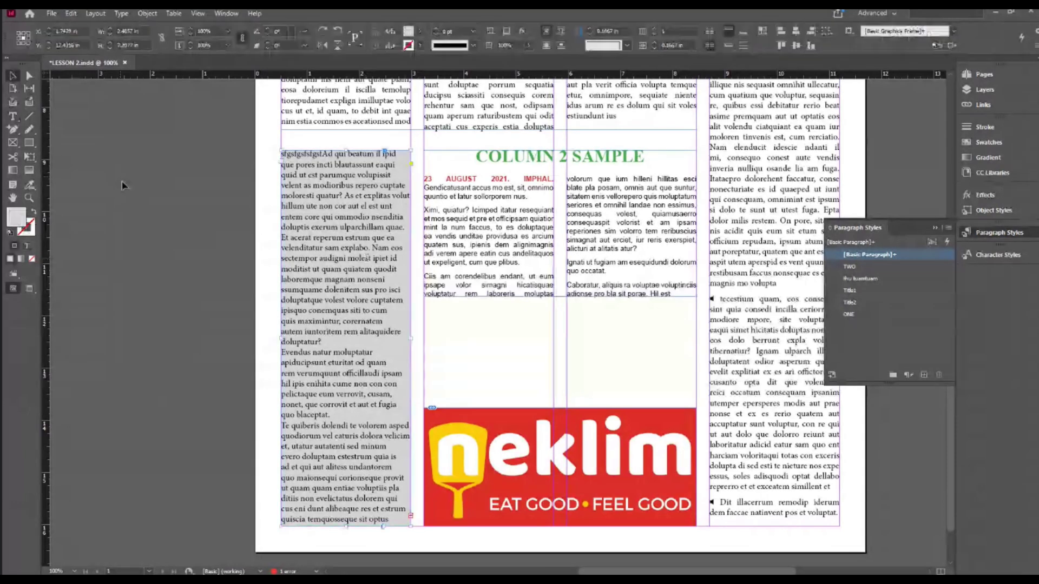
key("w")
left_click(168, 206)
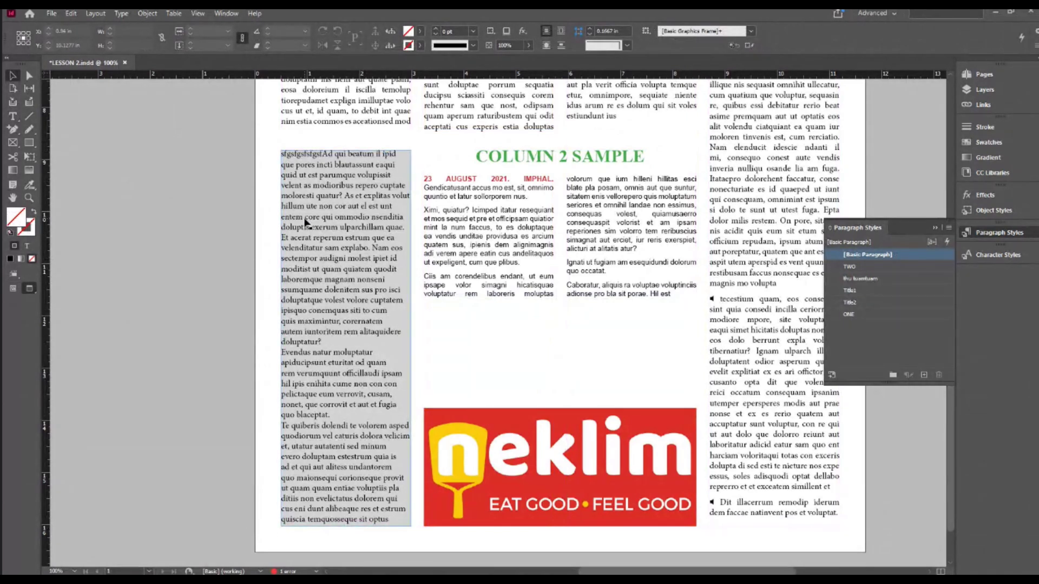
Step: Open the grey first-column box's text frame options with preview on and set a linked inset of 0.0625 in on all sides
left_click(313, 178)
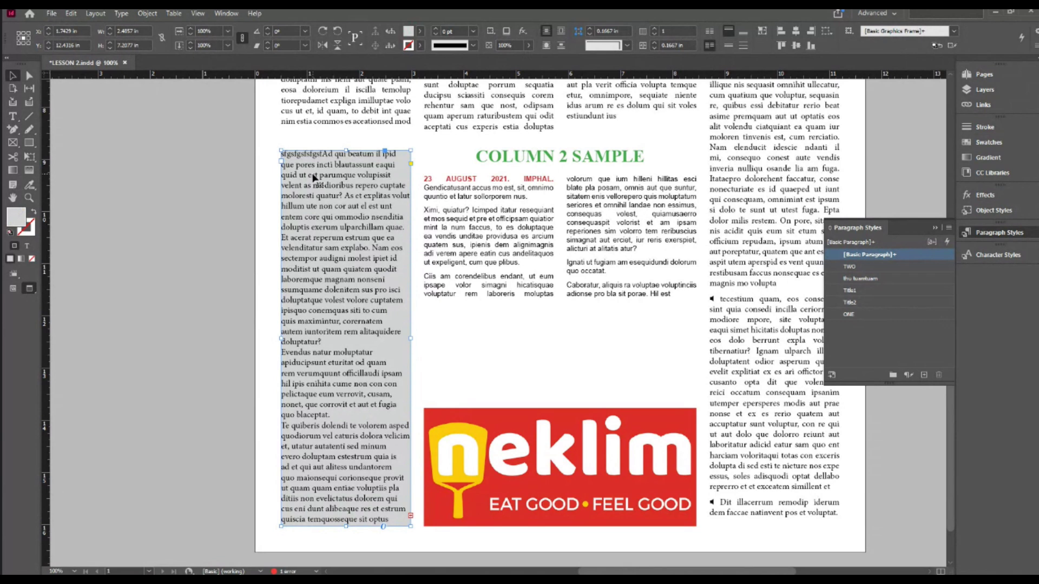
right_click(314, 178)
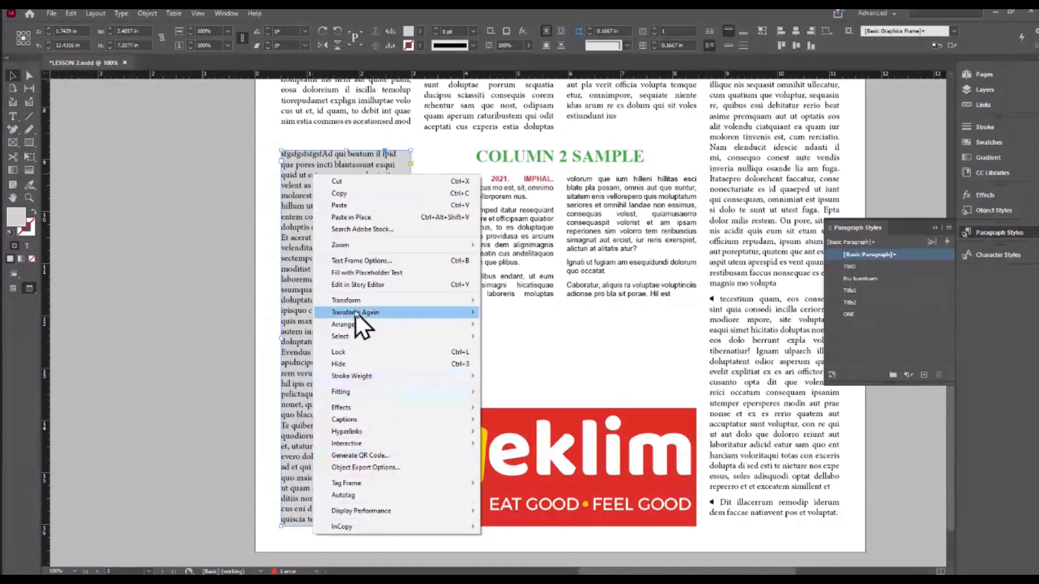
left_click(358, 262)
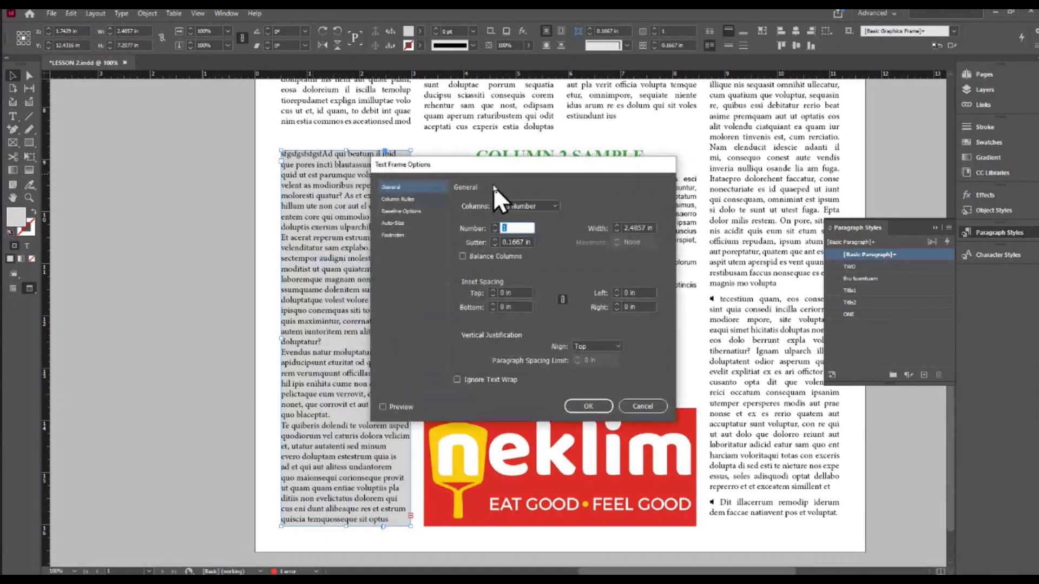
left_click_drag(505, 168, 644, 102)
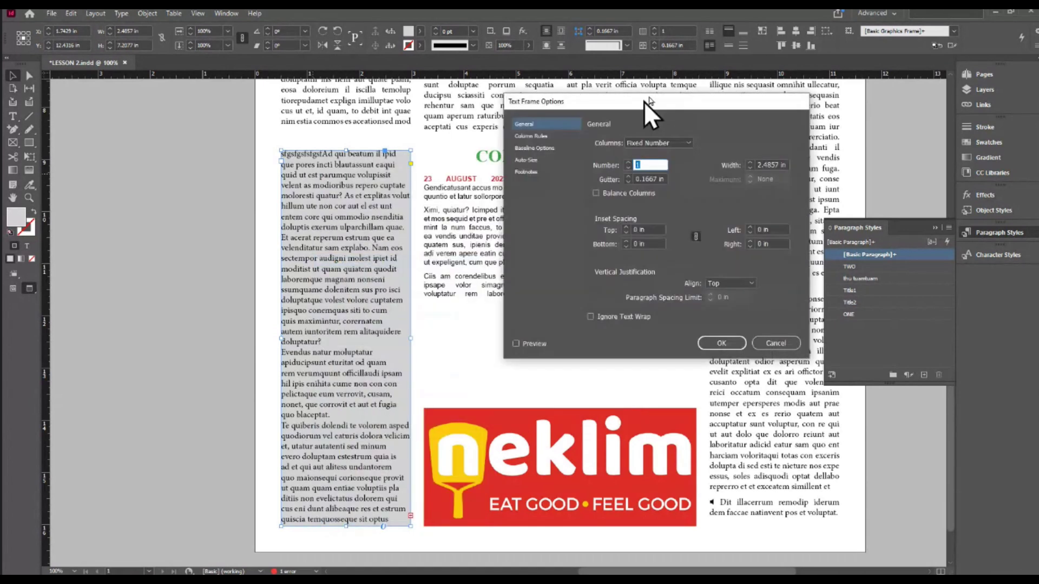
left_click(521, 340)
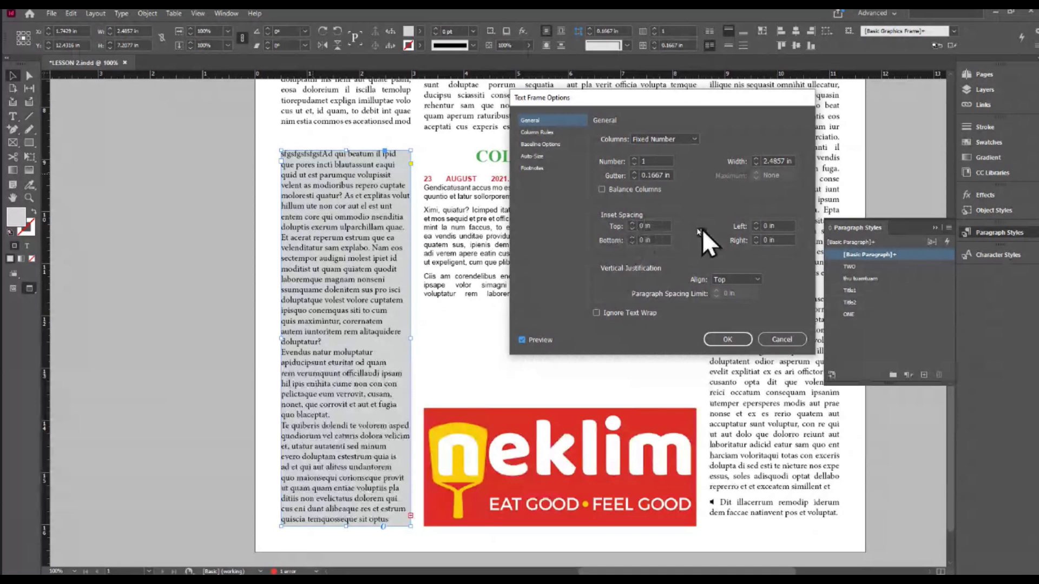
left_click(633, 224)
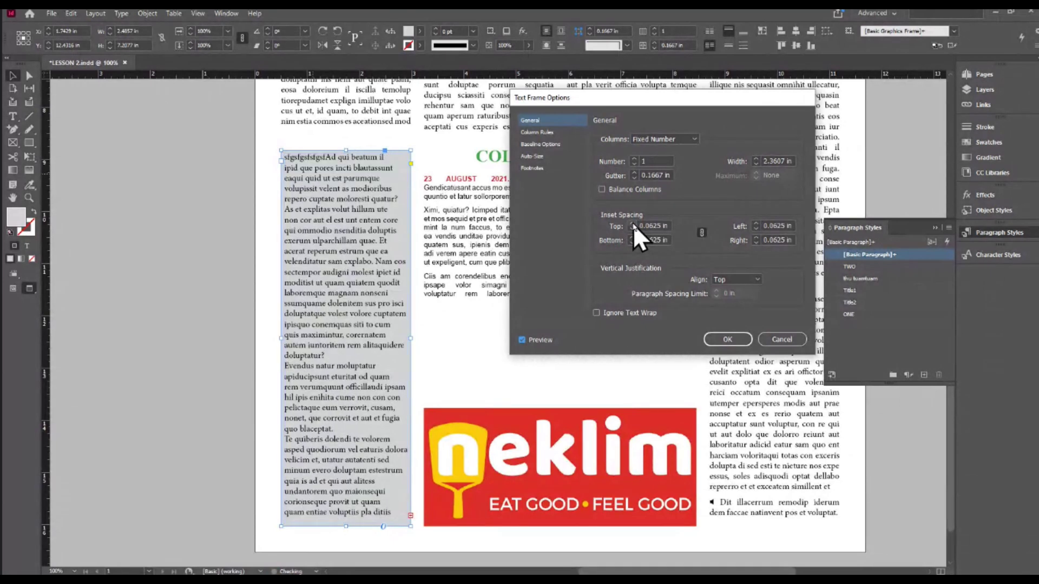
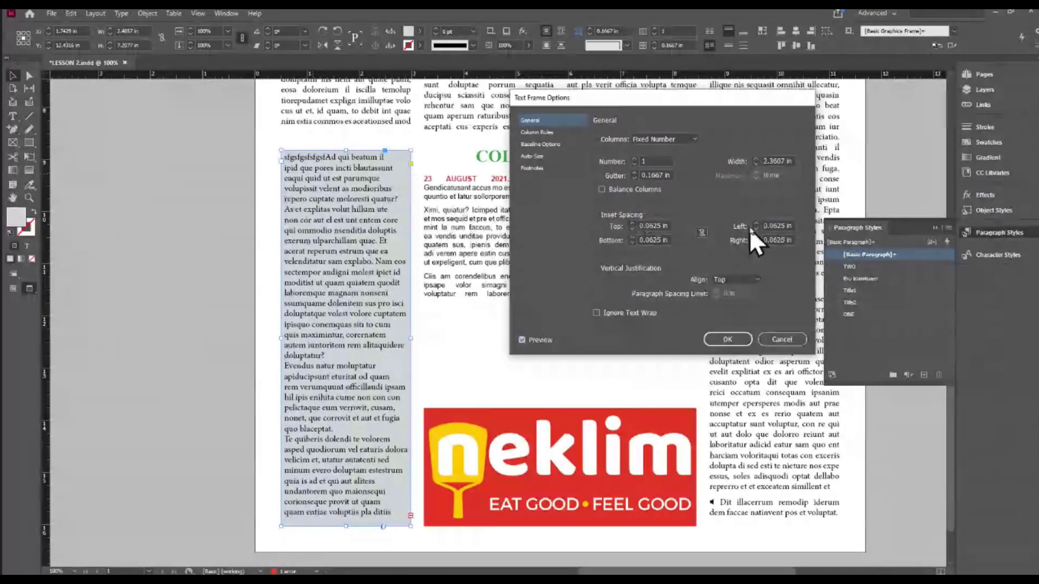
Step: Unlink the grey box's inset values and try different left insets, ending at 0.1875 in
left_click(702, 233)
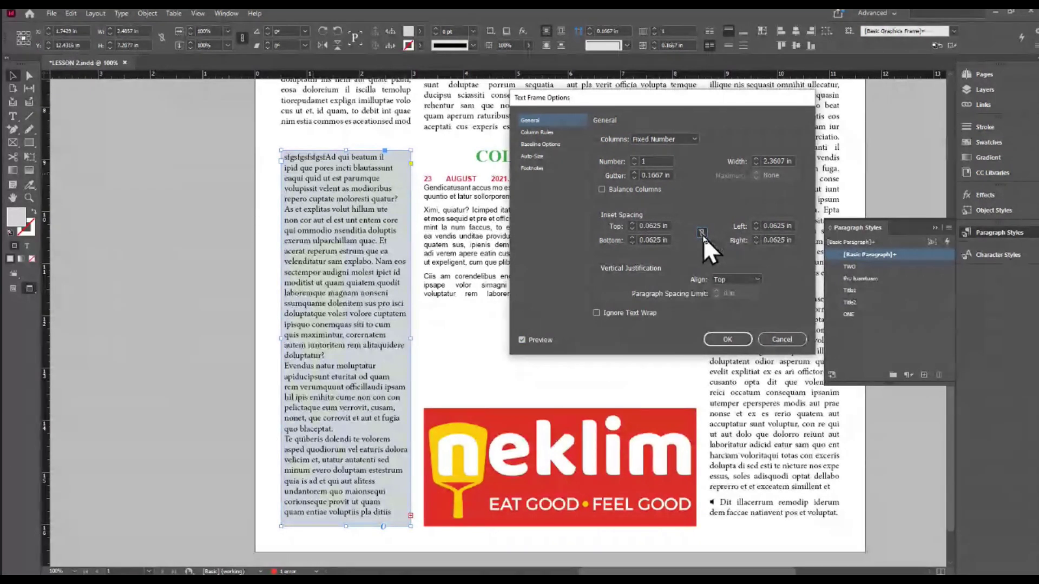
left_click(755, 230)
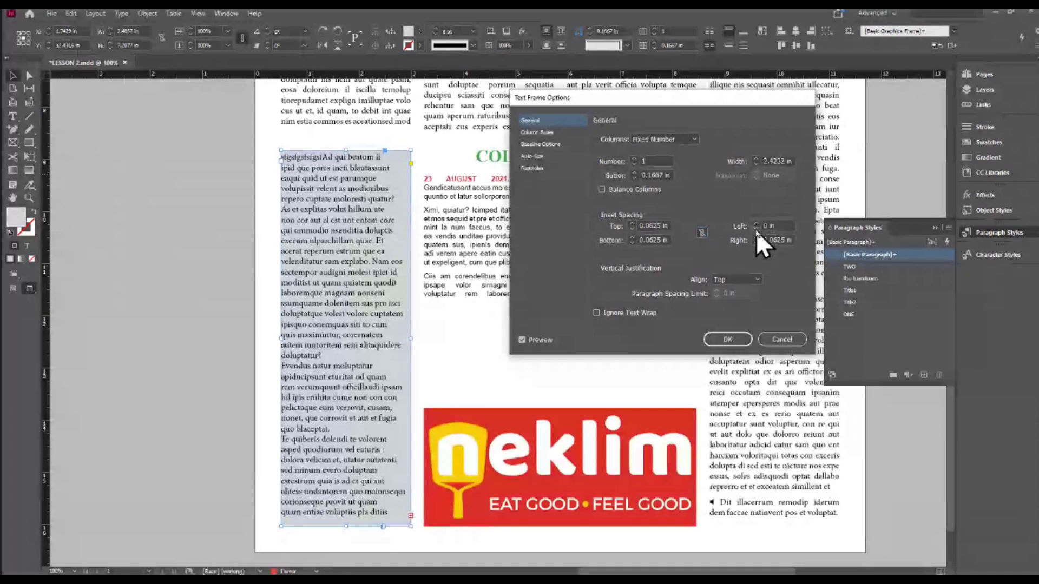
left_click(756, 225)
left_click(757, 225)
left_click(756, 225)
left_click(756, 225)
left_click(756, 225)
left_click(757, 225)
left_click(757, 230)
left_click(757, 231)
left_click(757, 230)
left_click(757, 231)
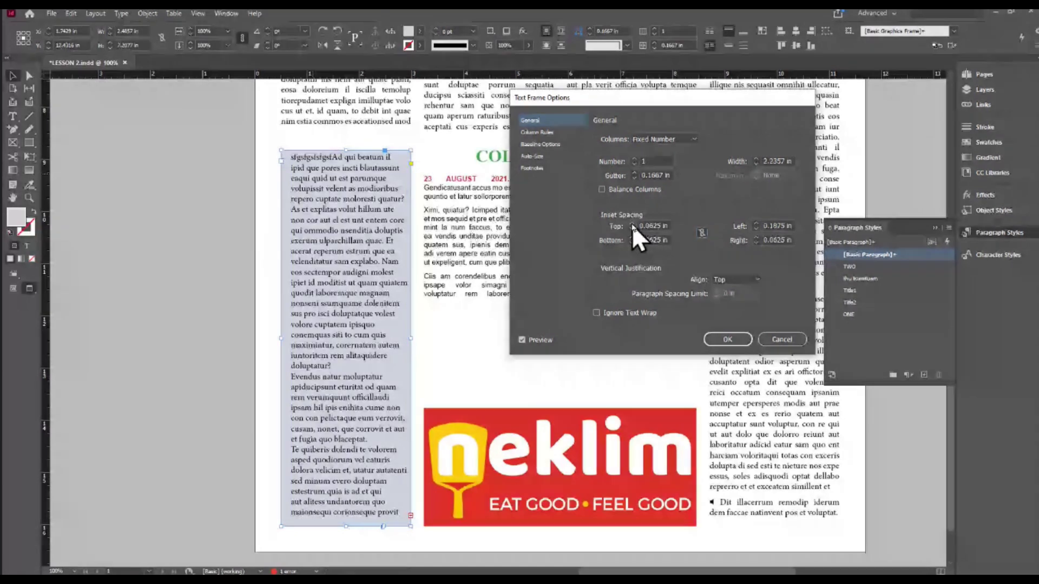
Step: Relink the inset values, set all four to 0.125 in, apply them and deselect the grey box
left_click(700, 232)
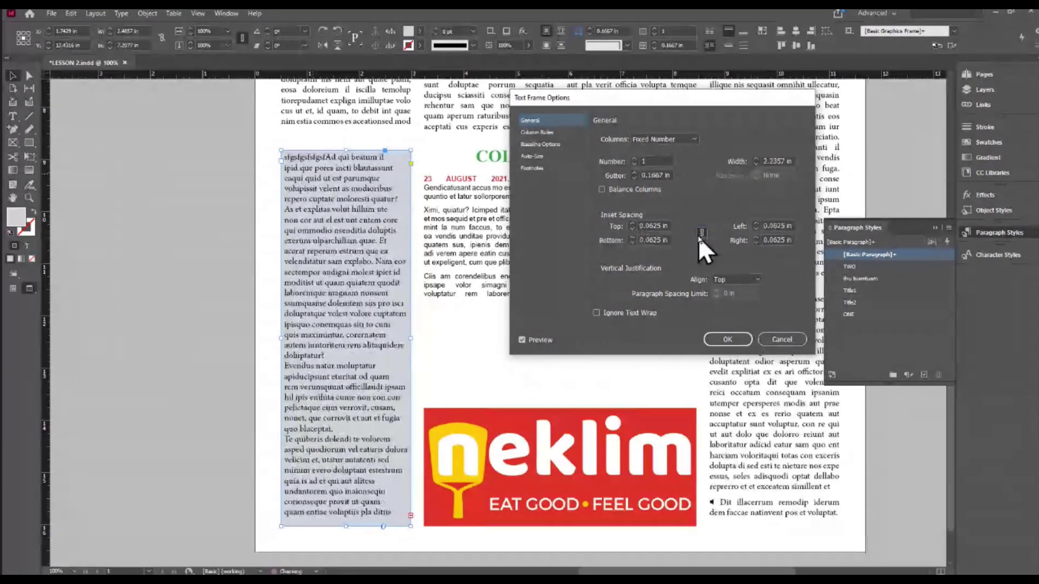
left_click(633, 223)
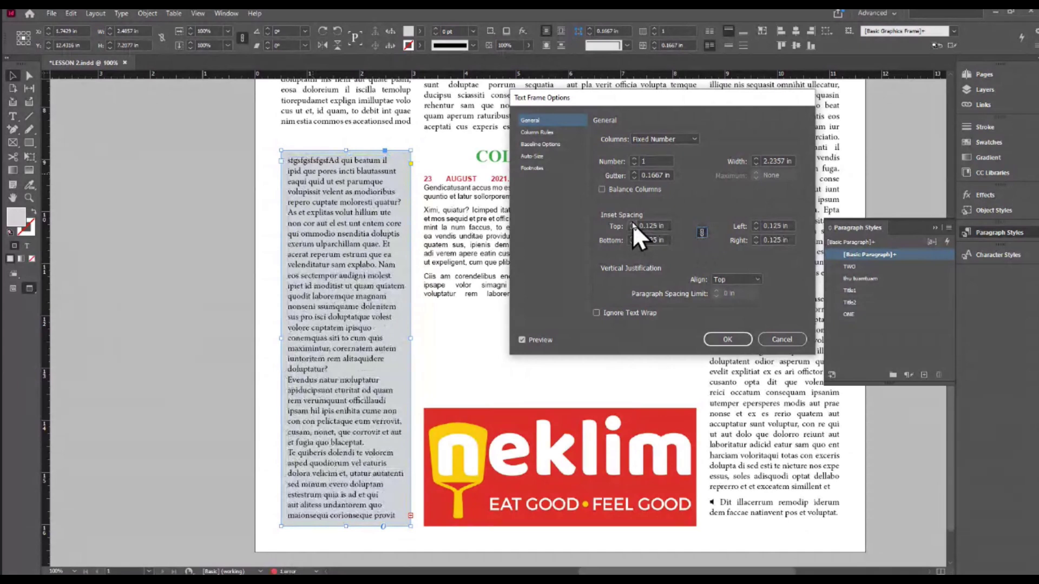
left_click(726, 339)
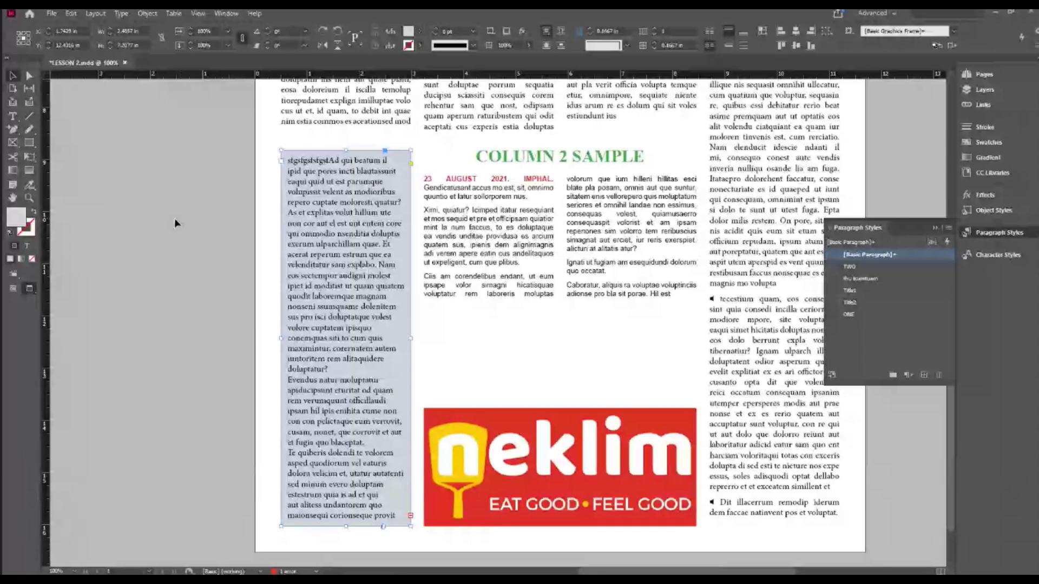
left_click(174, 219)
Step: Fit the grey first-column text frame to its content
scroll(174, 219, "down", 2)
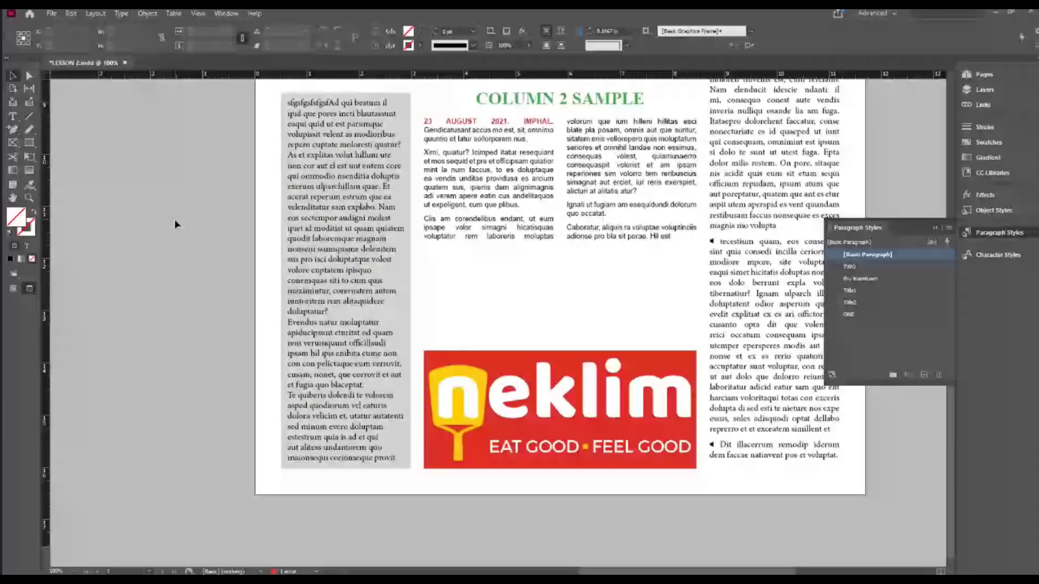
left_click(409, 460)
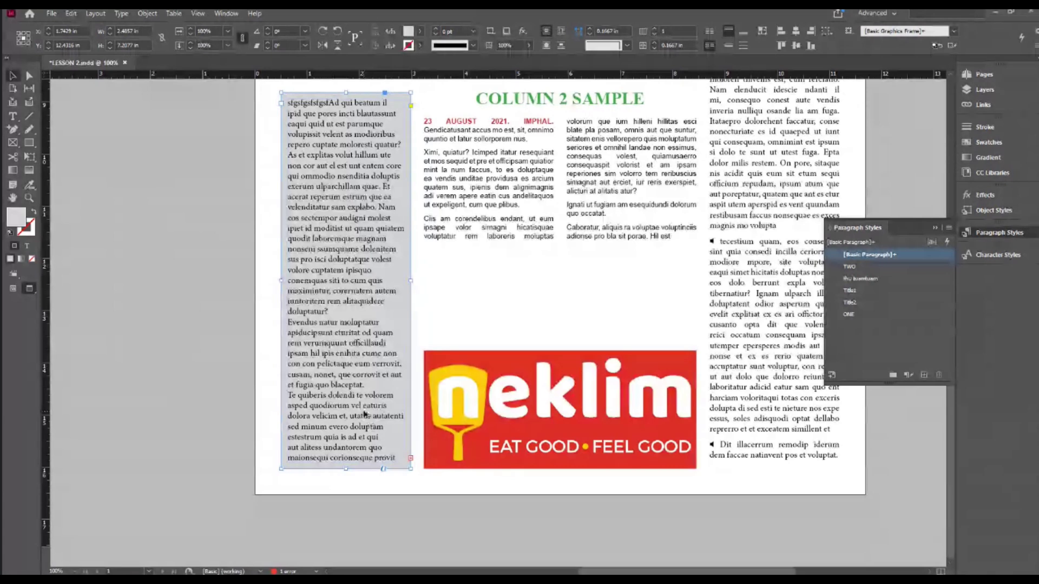
key("ctrl+alt+c")
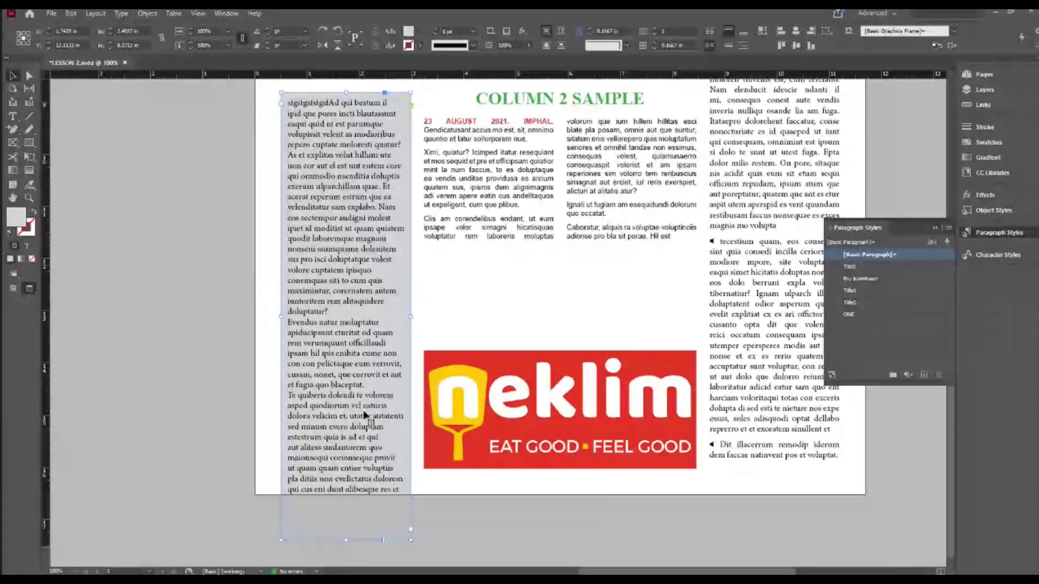
Step: Show the guides and move the grey text frame straight up until its lower edge meets the page's bottom margin
key("w")
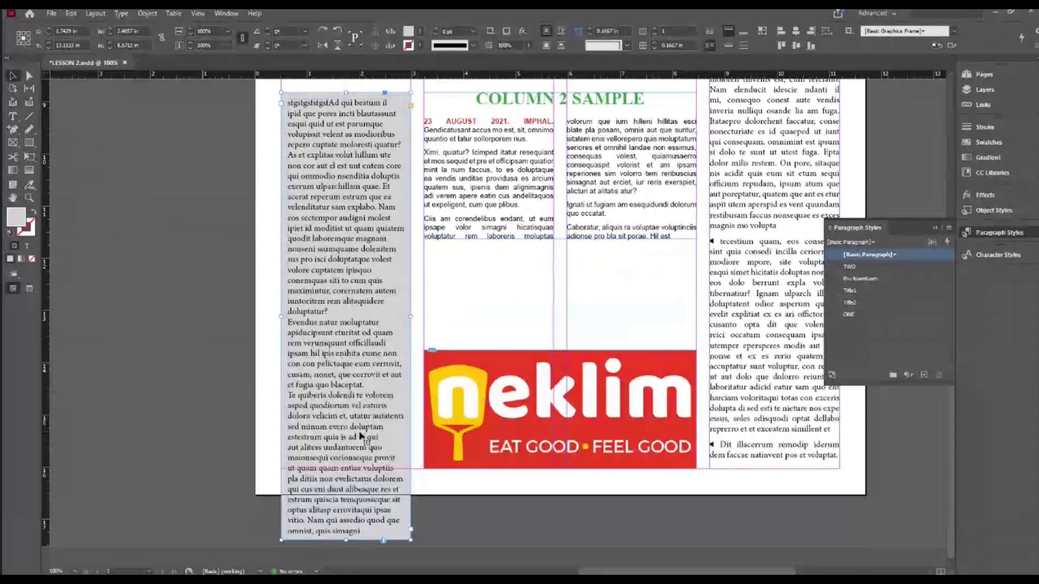
left_click_drag(360, 437, 357, 372)
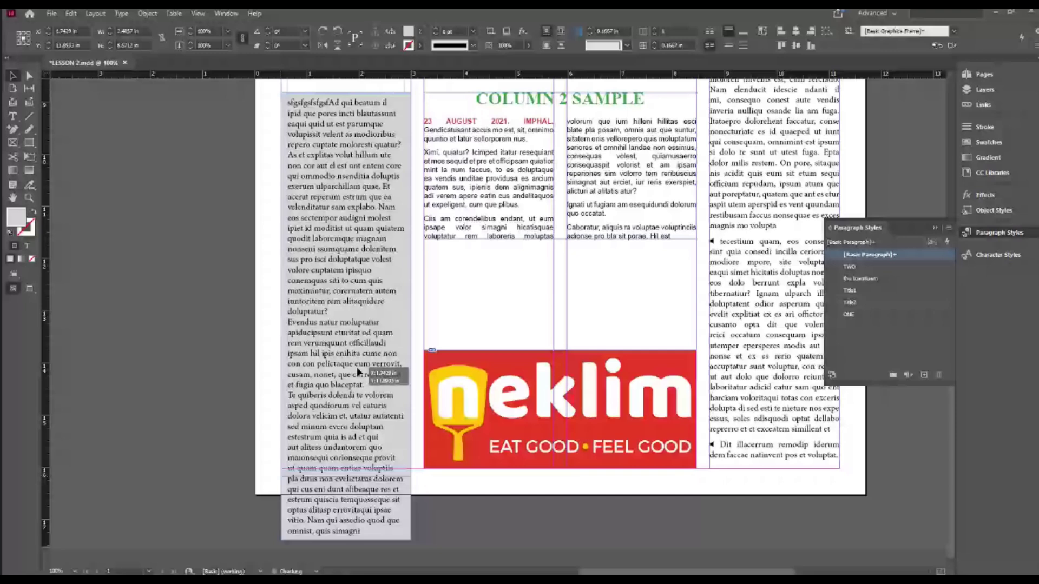
left_click_drag(356, 367, 354, 301)
scroll(354, 302, "down", 3)
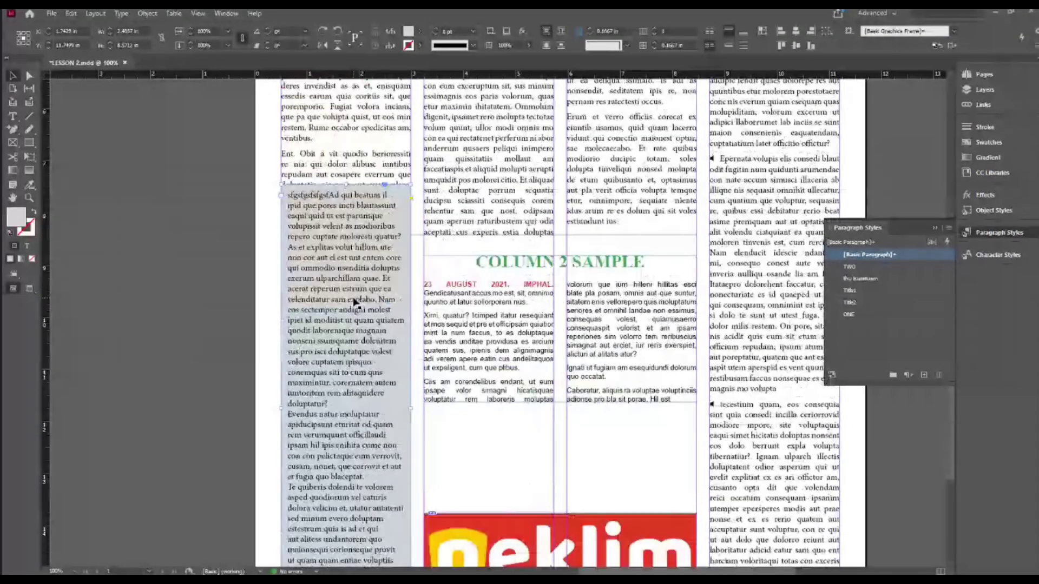
scroll(354, 301, "down", 3)
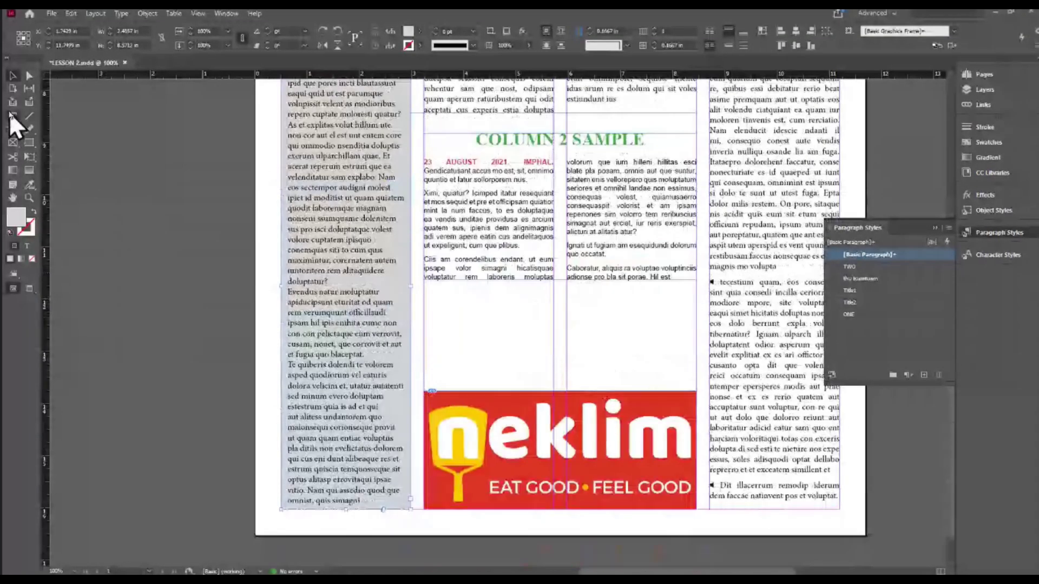
Step: Select all the text in the grey box and set its leading to 13 pt
scroll(328, 386, "up", 3)
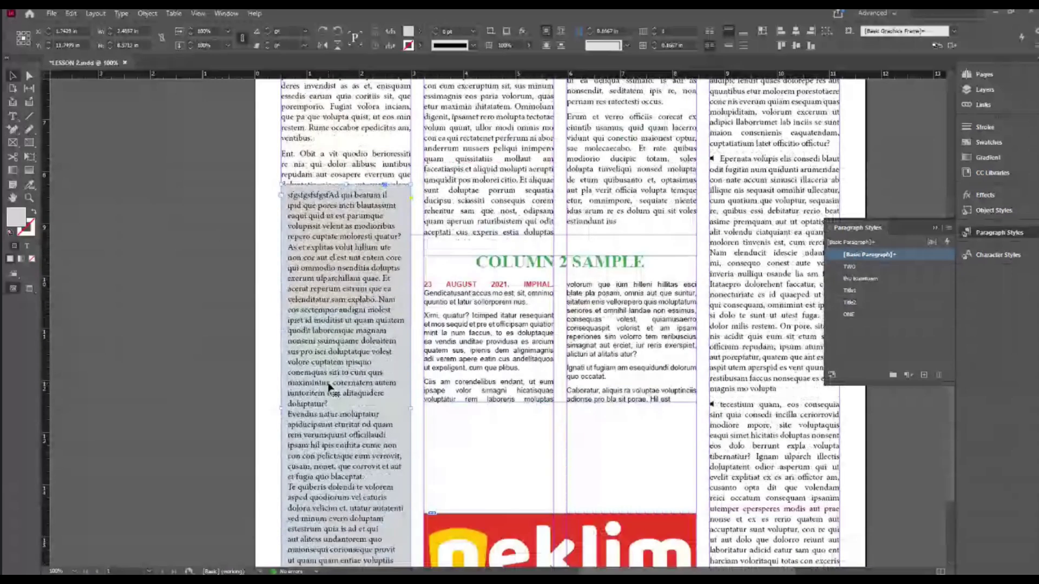
scroll(328, 385, "up", 1)
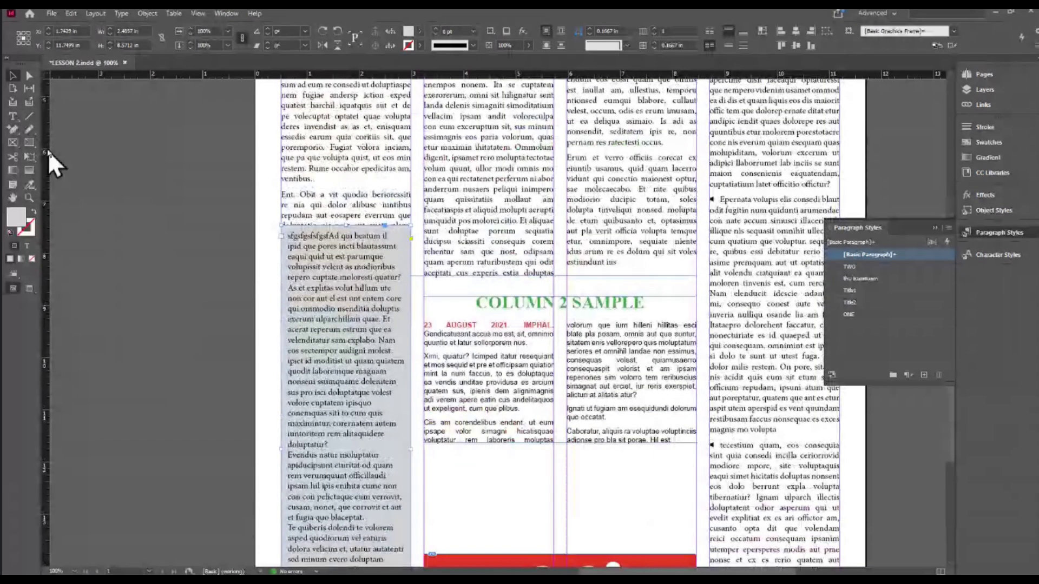
left_click(12, 117)
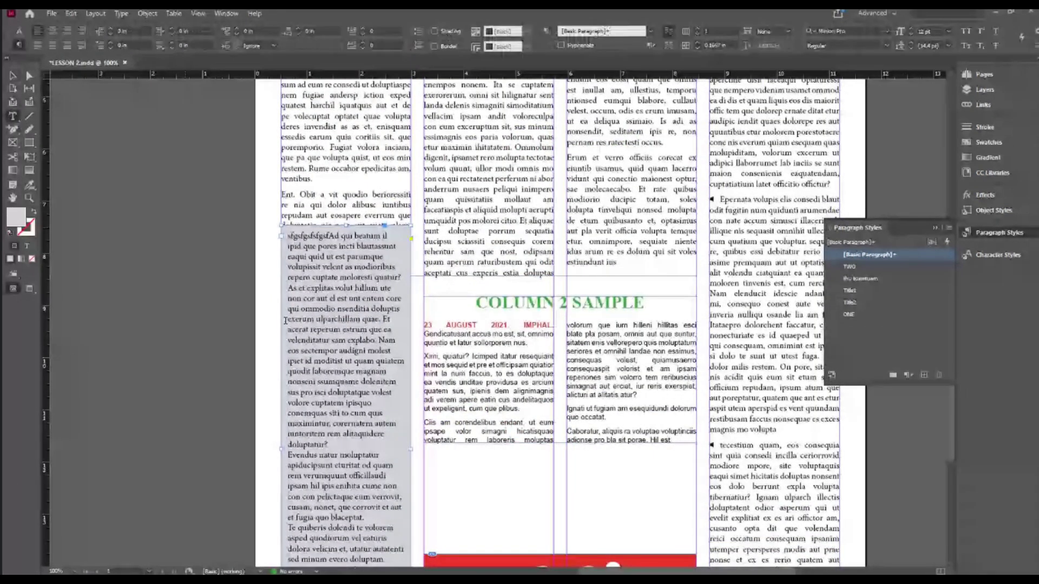
left_click(332, 361)
key("ctrl+a")
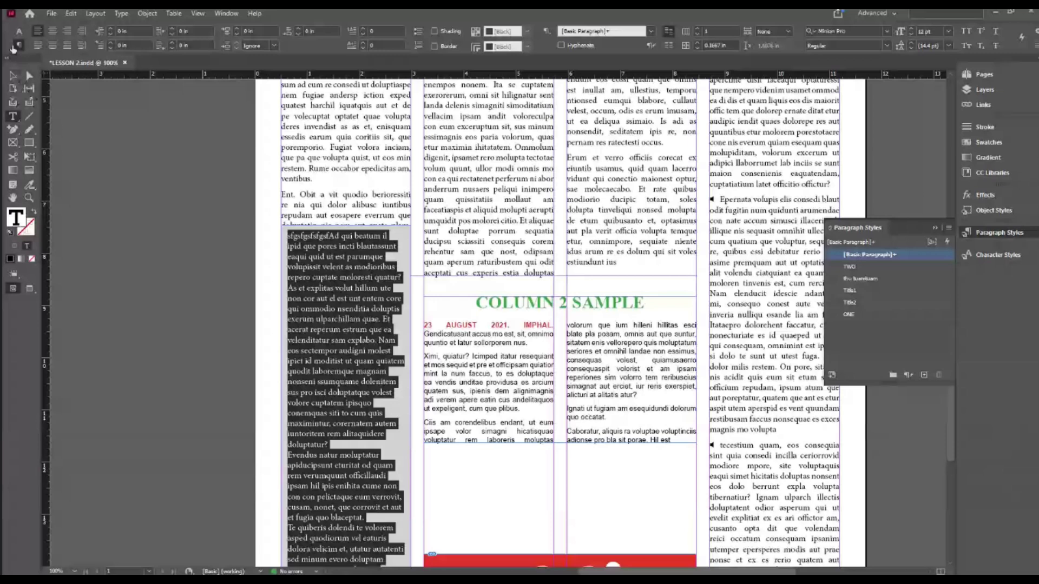
left_click(18, 31)
left_click(149, 30)
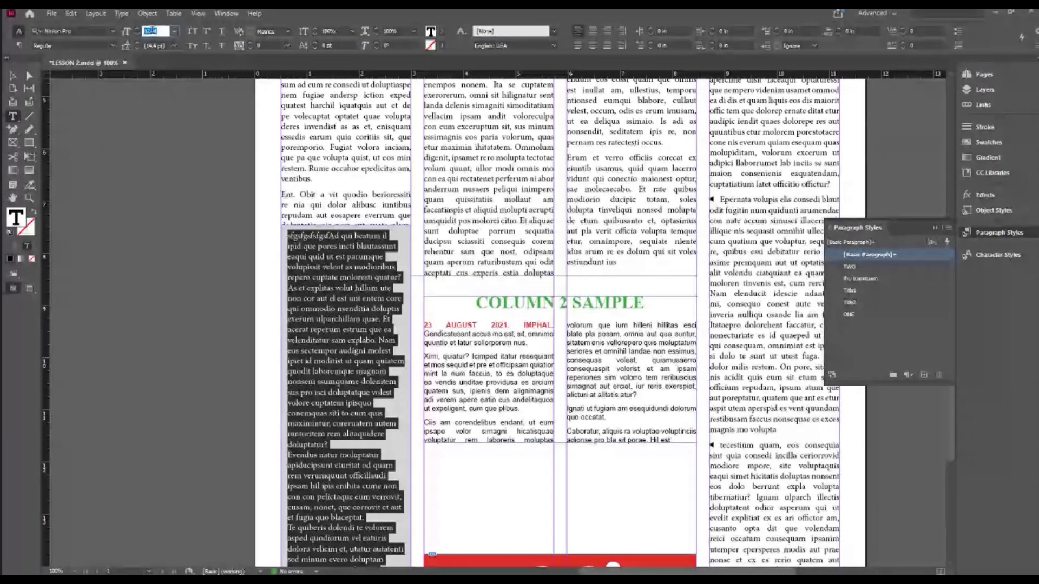
left_click(167, 45)
double_click(166, 44)
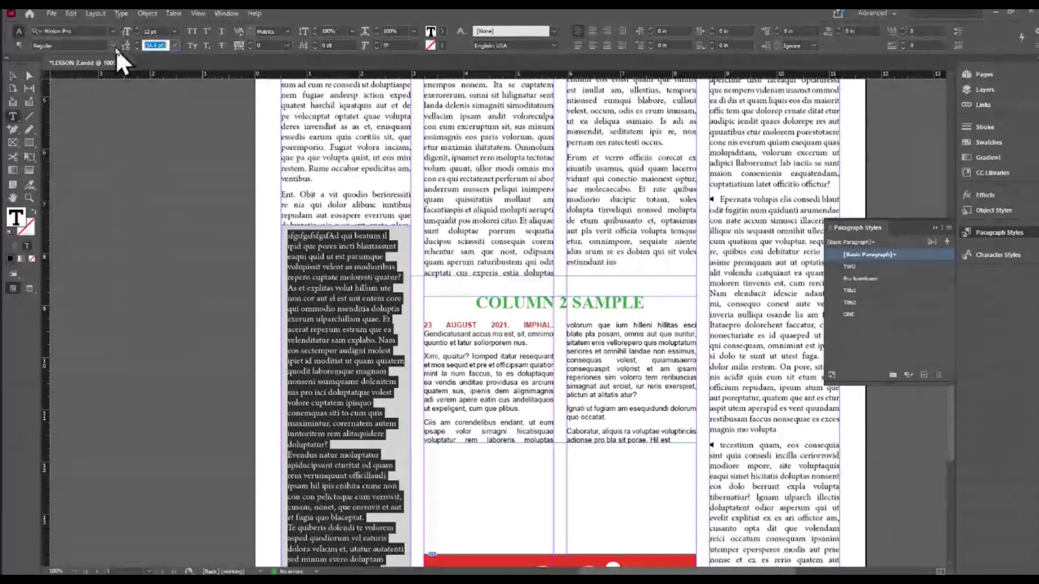
type("13")
key("Return")
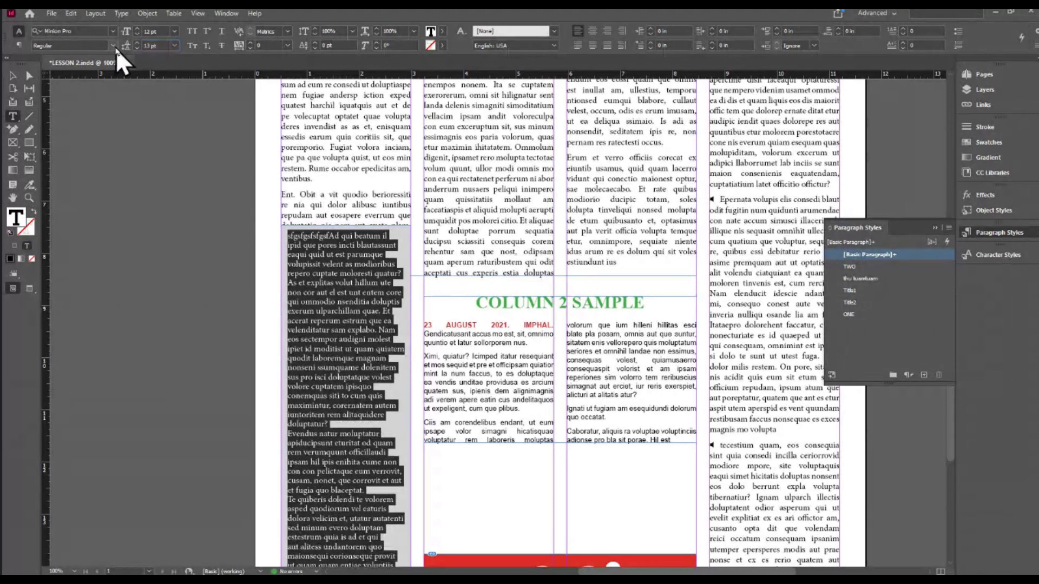
scroll(377, 332, "down", 4)
scroll(377, 332, "down", 1)
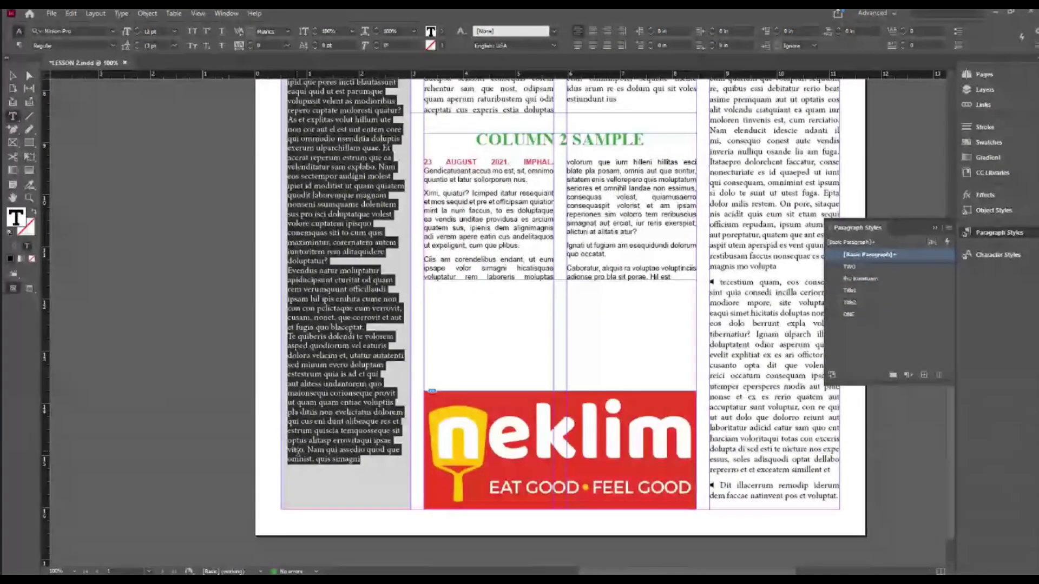
Step: Fit the grey text frame in the first column to its text content
left_click(342, 390)
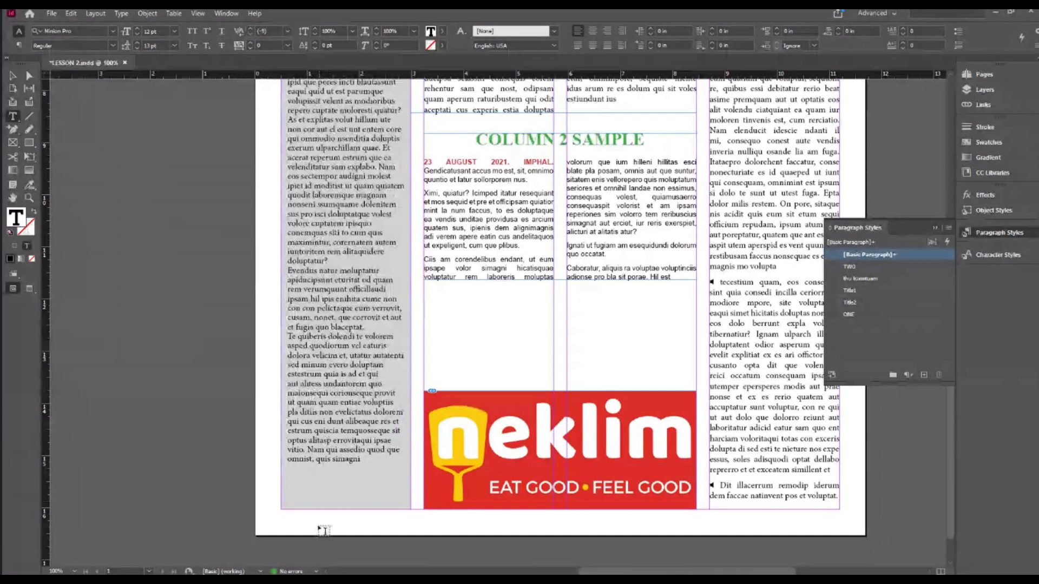
left_click(332, 482)
key("ctrl+alt+c")
scroll(319, 281, "up", 3)
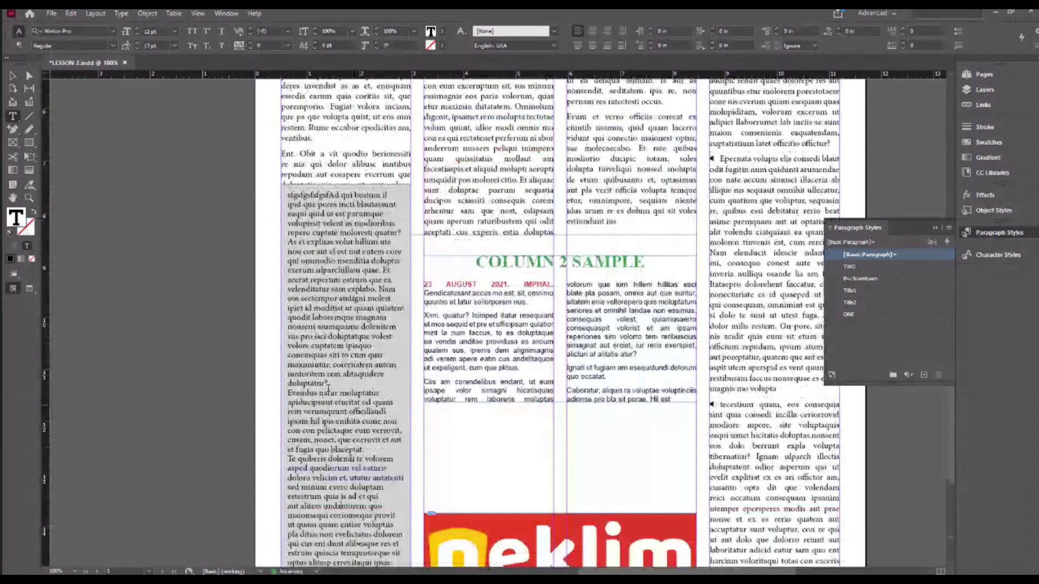
scroll(326, 253, "down", 2)
scroll(327, 247, "down", 2)
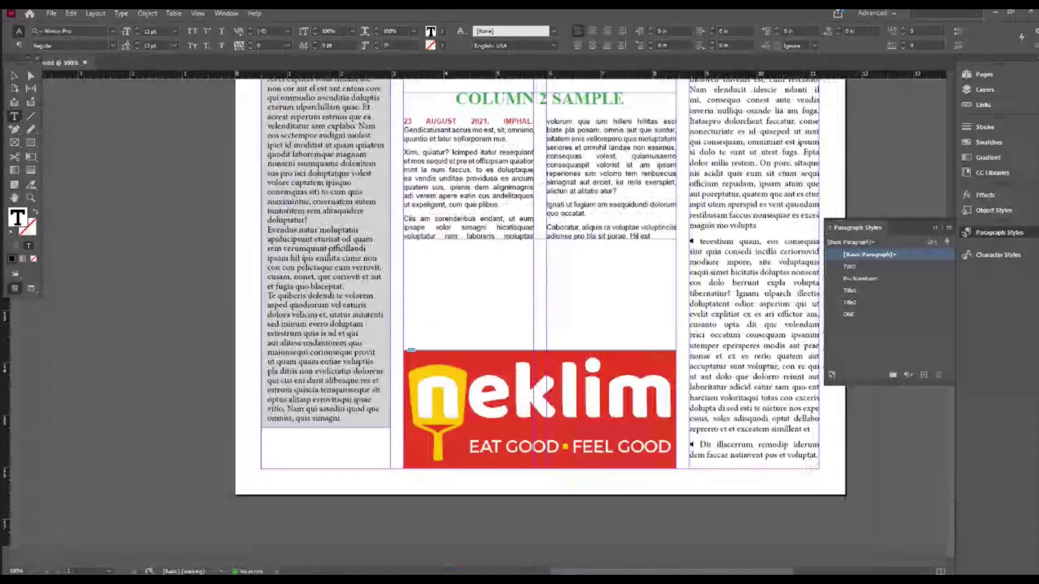
Step: Move the grey text frame down so its lower edge sits on the page's bottom margin
left_click(15, 76)
scroll(350, 360, "up", 1)
left_click_drag(446, 333, 460, 367)
scroll(460, 367, "up", 1)
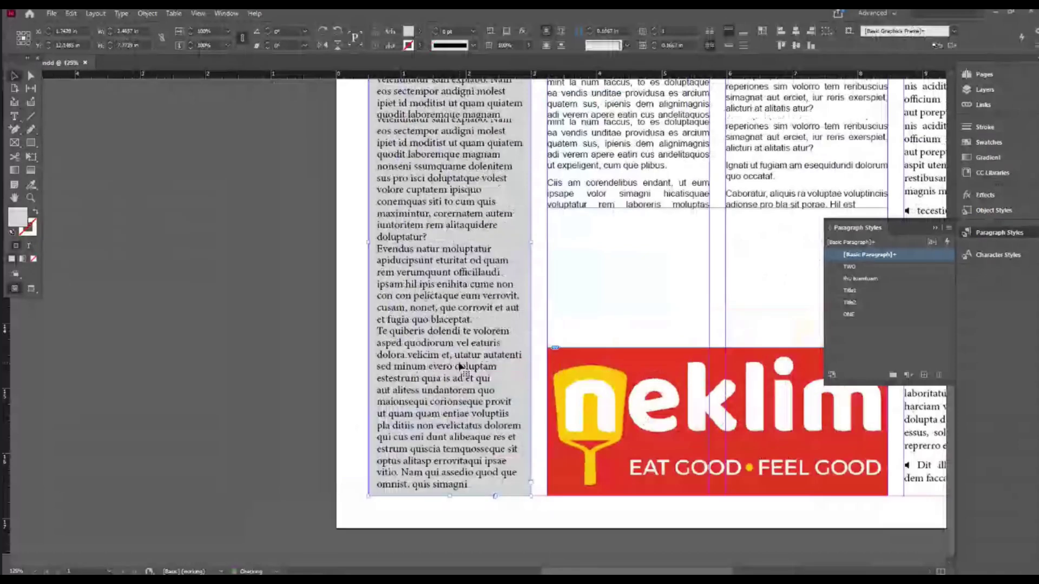
scroll(461, 367, "up", 5)
scroll(441, 263, "down", 2)
left_click(15, 102)
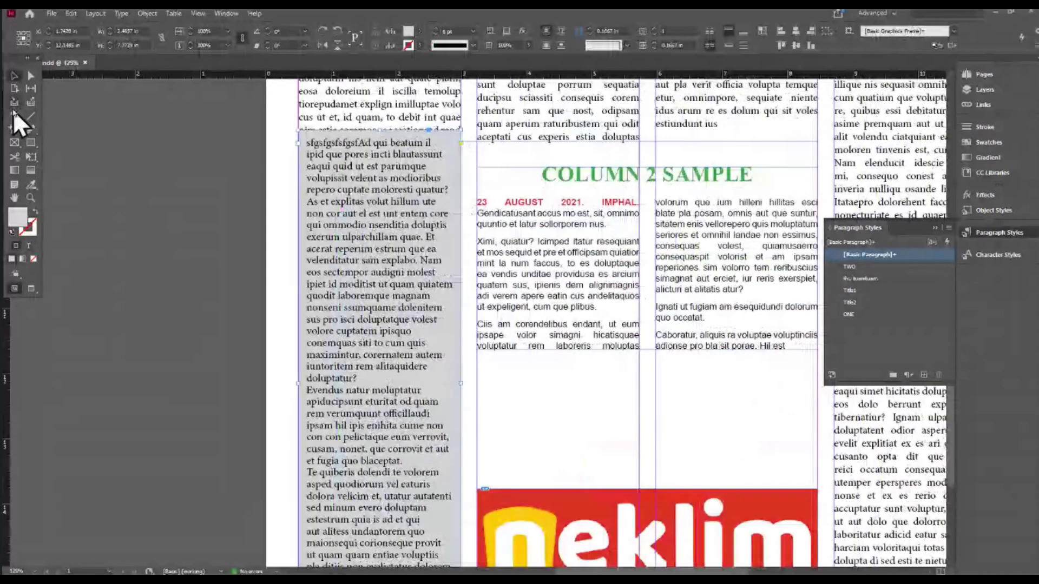
scroll(744, 466, "down", 4)
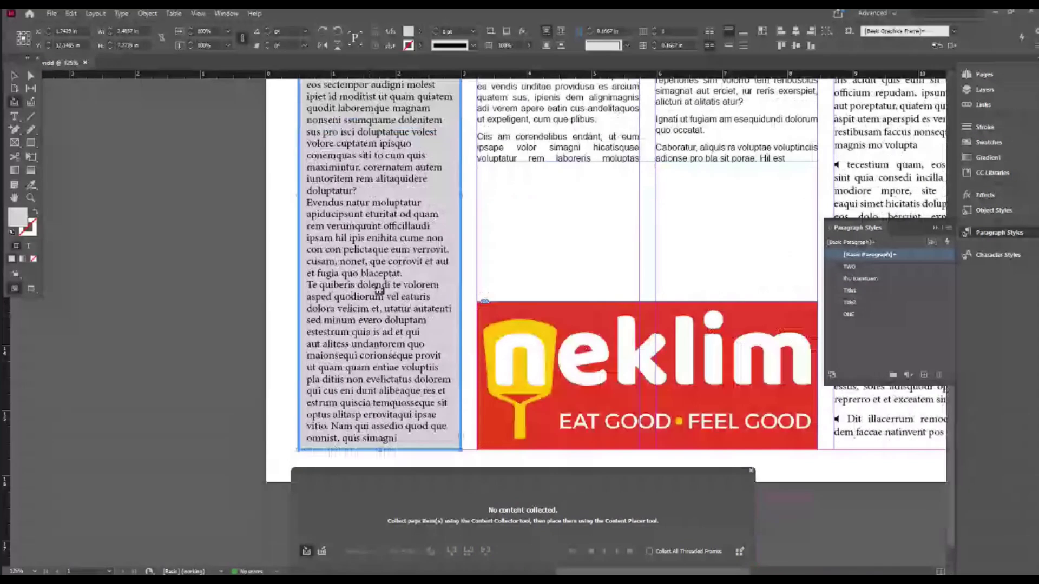
left_click(751, 470)
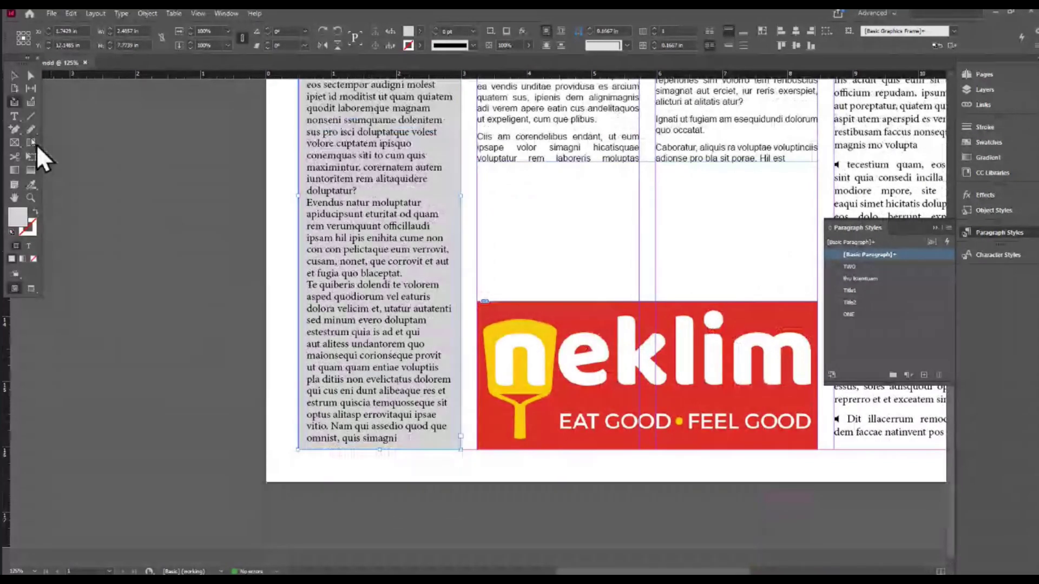
Step: Select all of the text in the grey first-column frame
key("t")
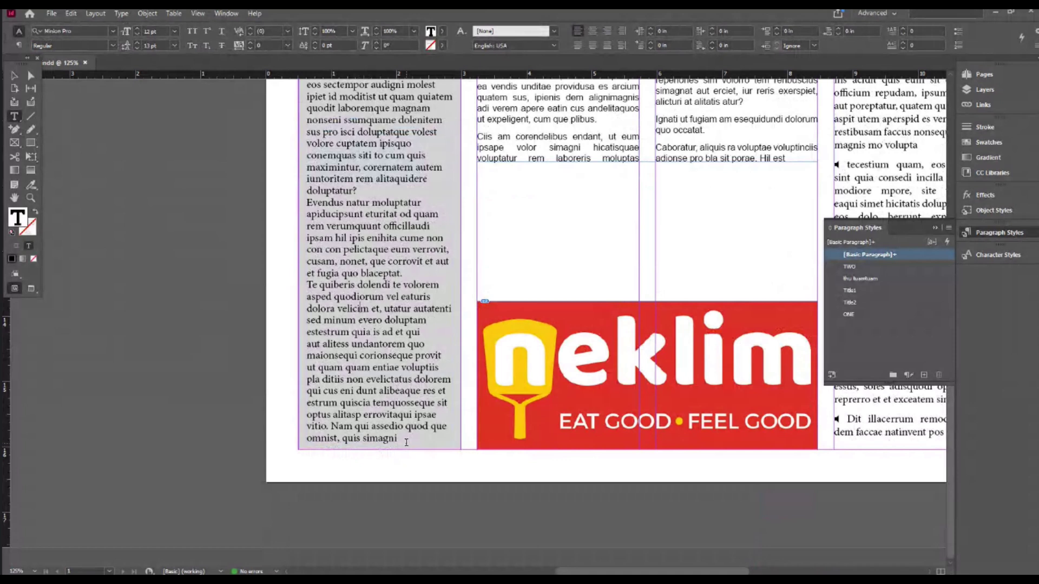
left_click_drag(397, 439, 306, 393)
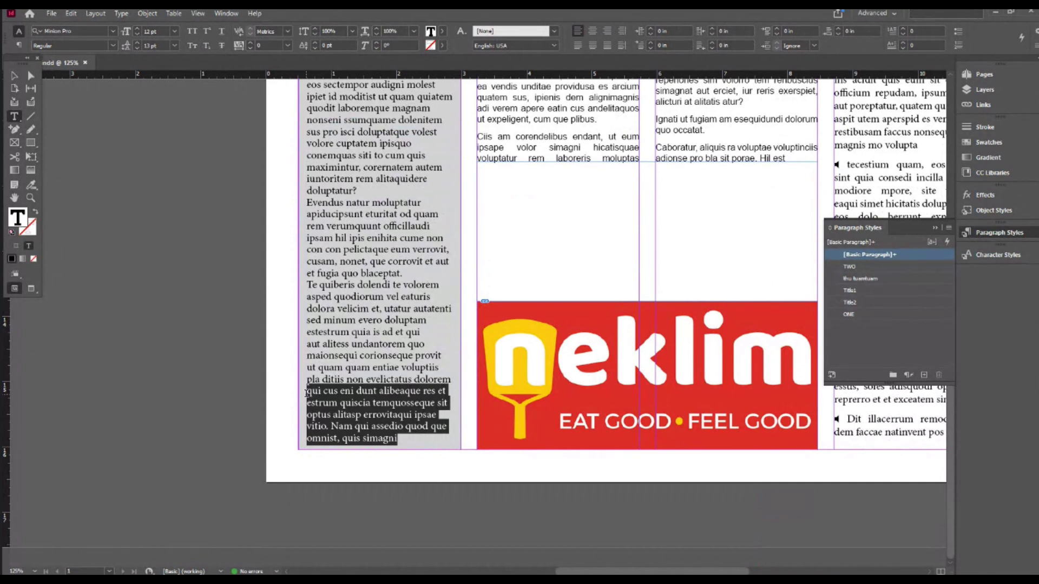
key("ctrl+a")
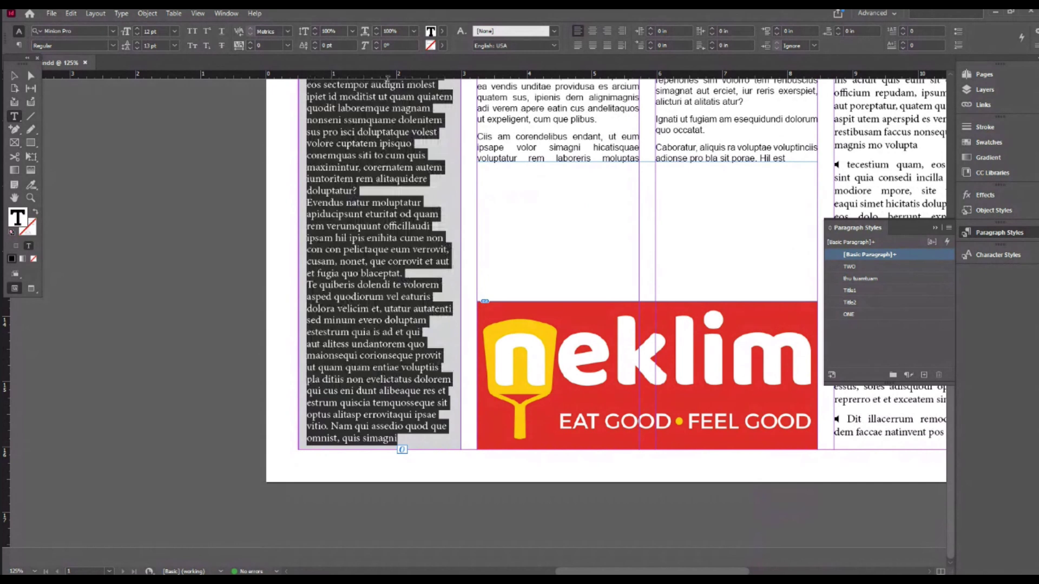
left_click(19, 45)
left_click(19, 32)
Step: Try a 90% horizontal scale on the grey column's text and restore it to 100%
left_click(414, 32)
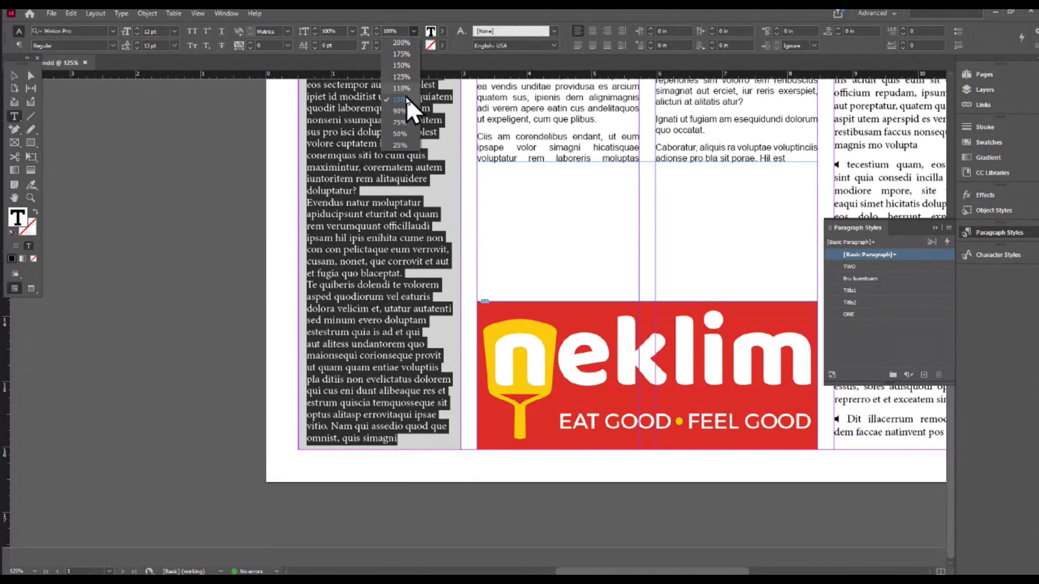
left_click(400, 111)
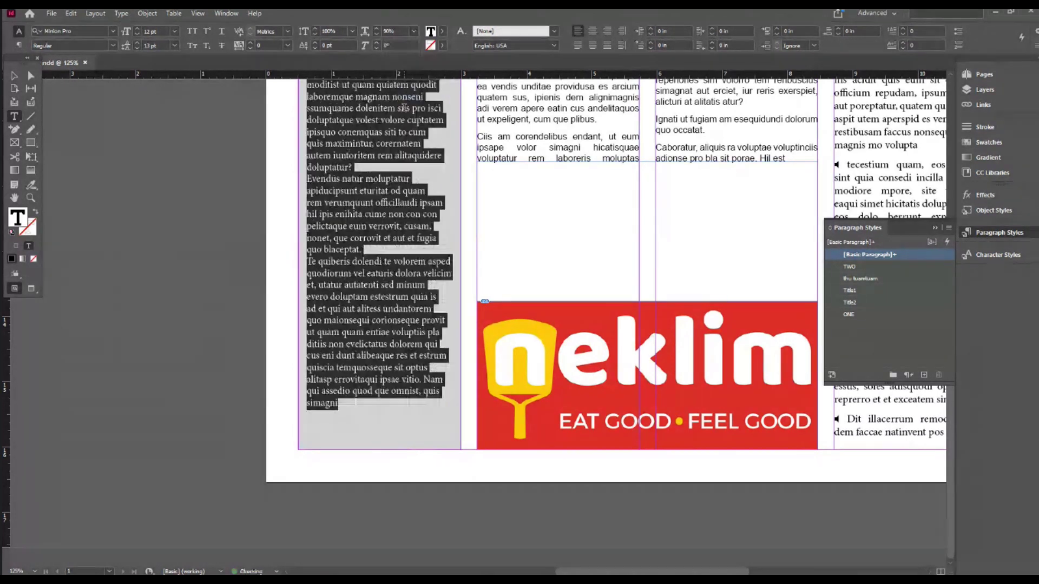
left_click(414, 32)
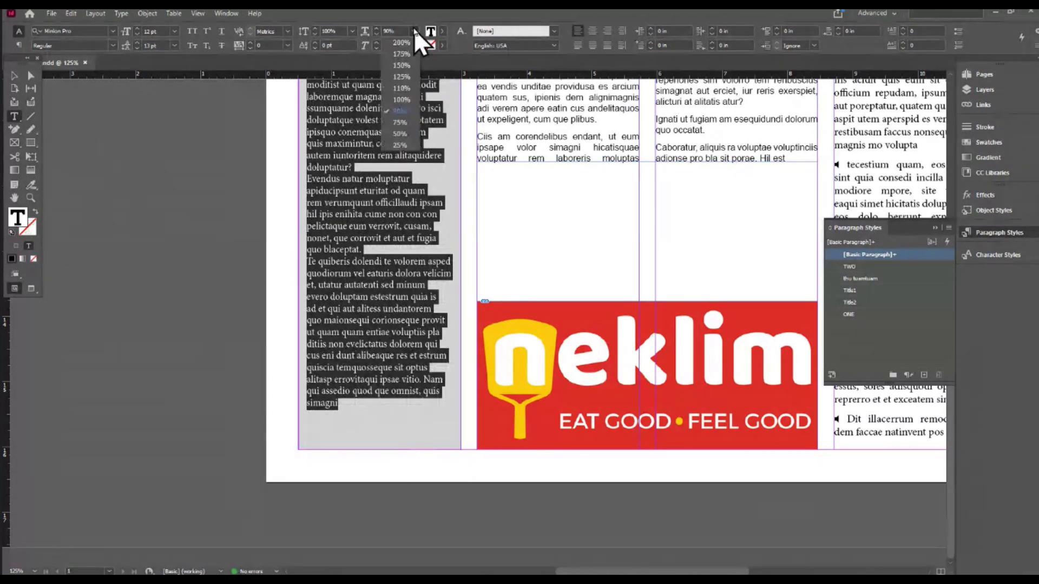
left_click(407, 100)
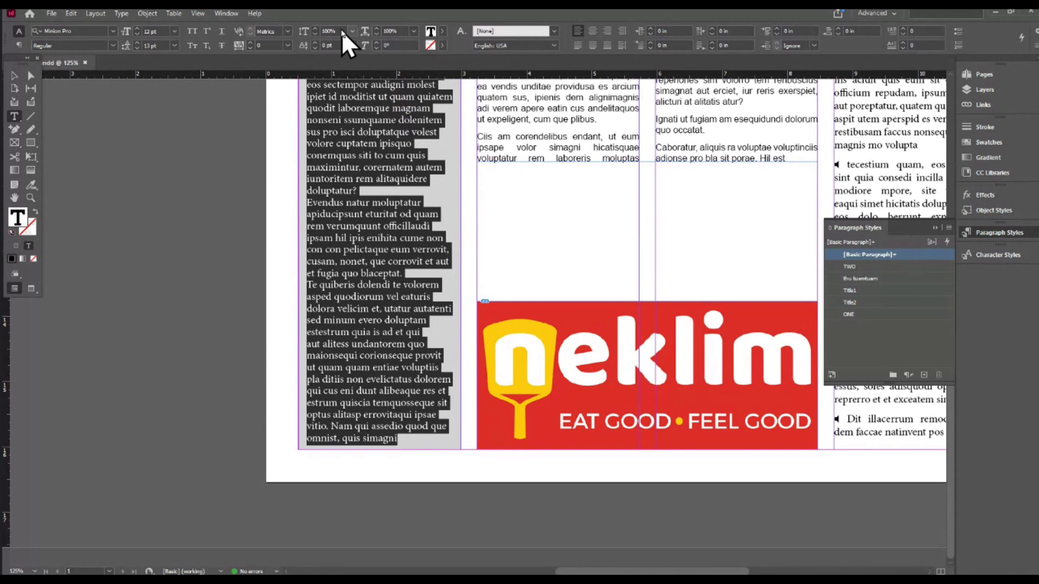
Step: Try a 90% vertical scale on the grey column's text and restore it to 100%
left_click(352, 31)
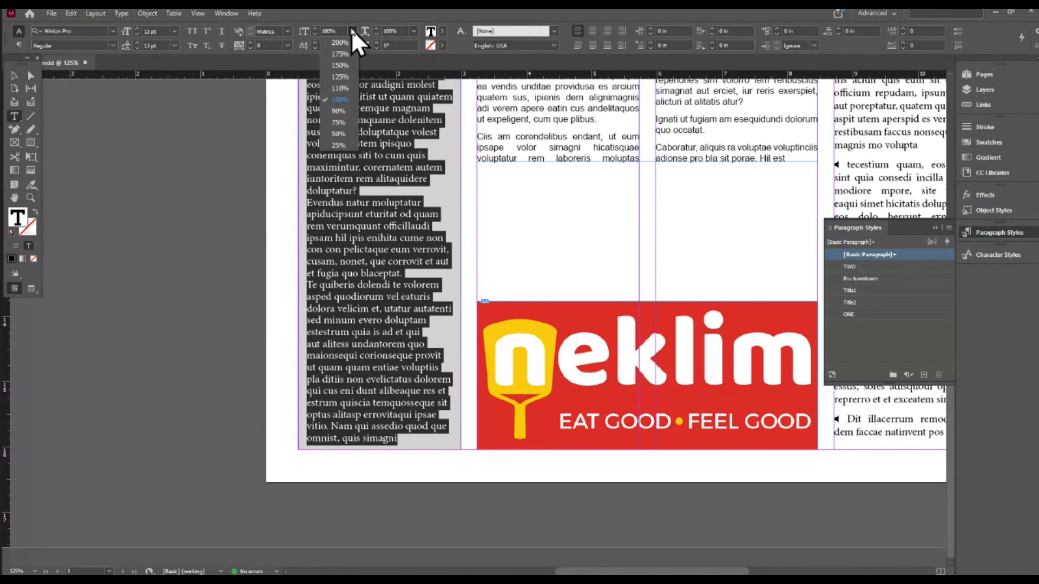
left_click(343, 108)
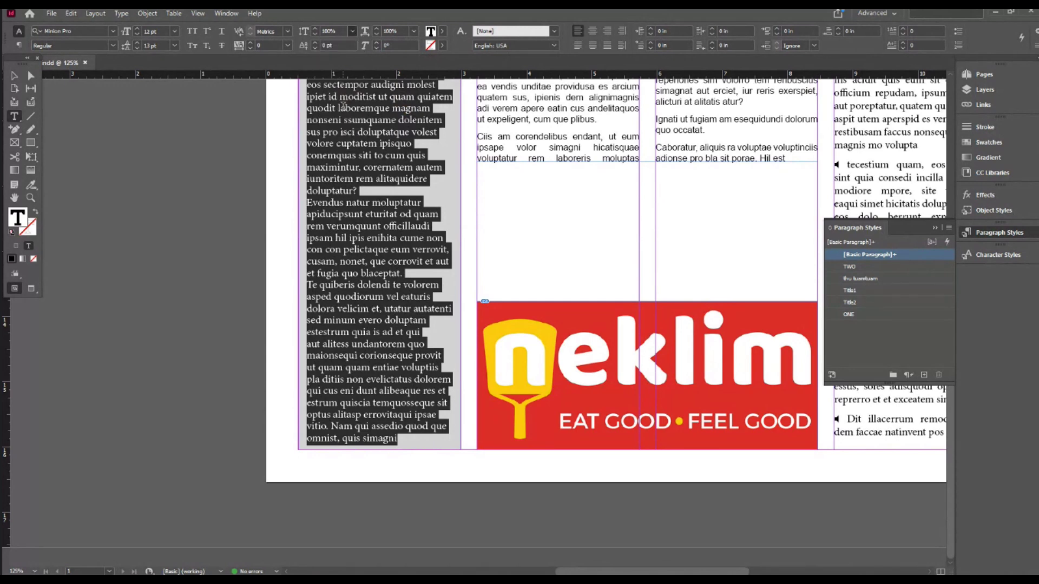
left_click(352, 30)
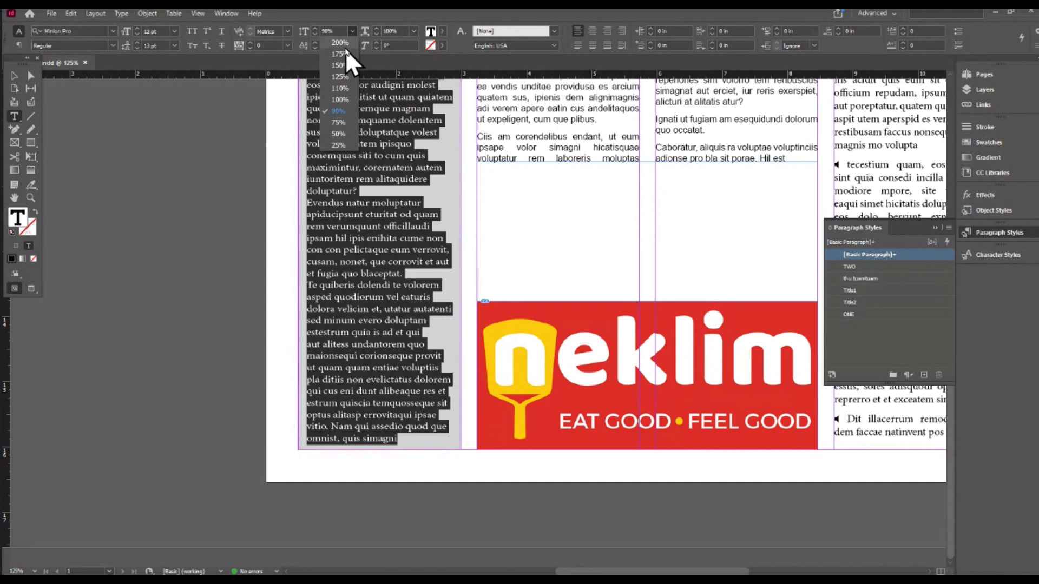
left_click(340, 99)
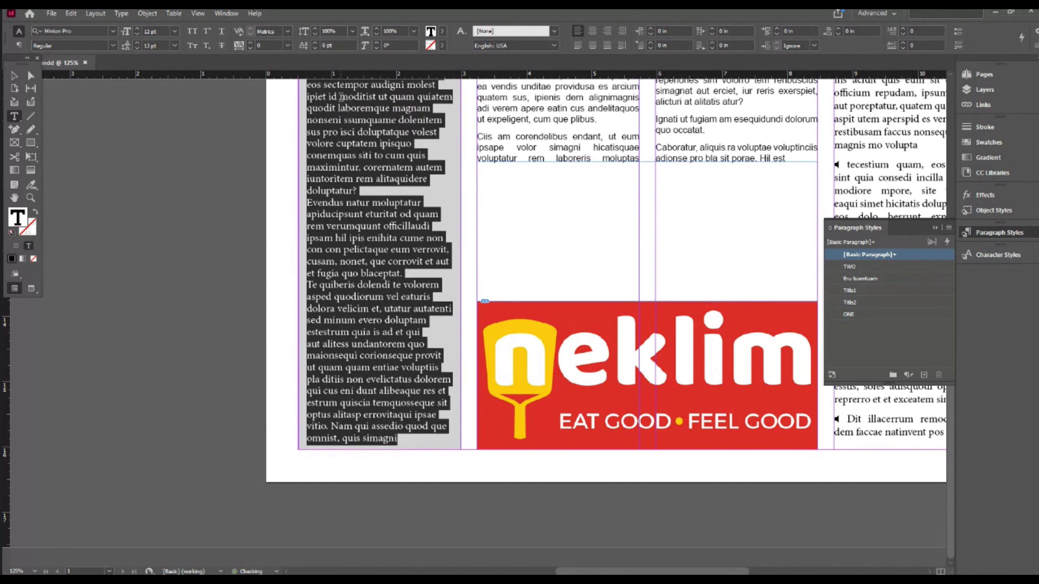
Step: Try a tracking of -25 on the grey column's text and undo it
left_click(287, 45)
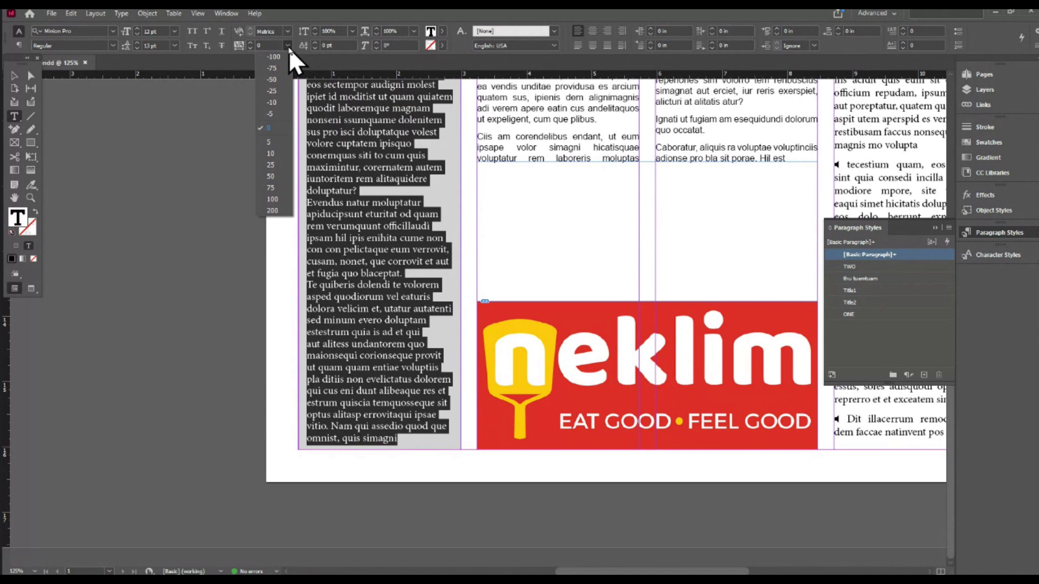
left_click(273, 90)
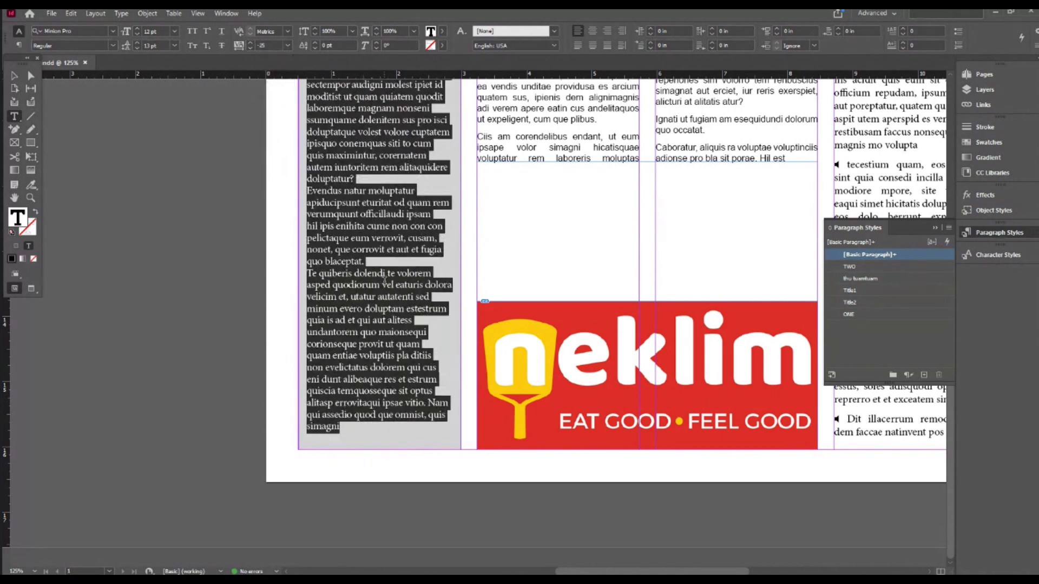
key("ctrl+z")
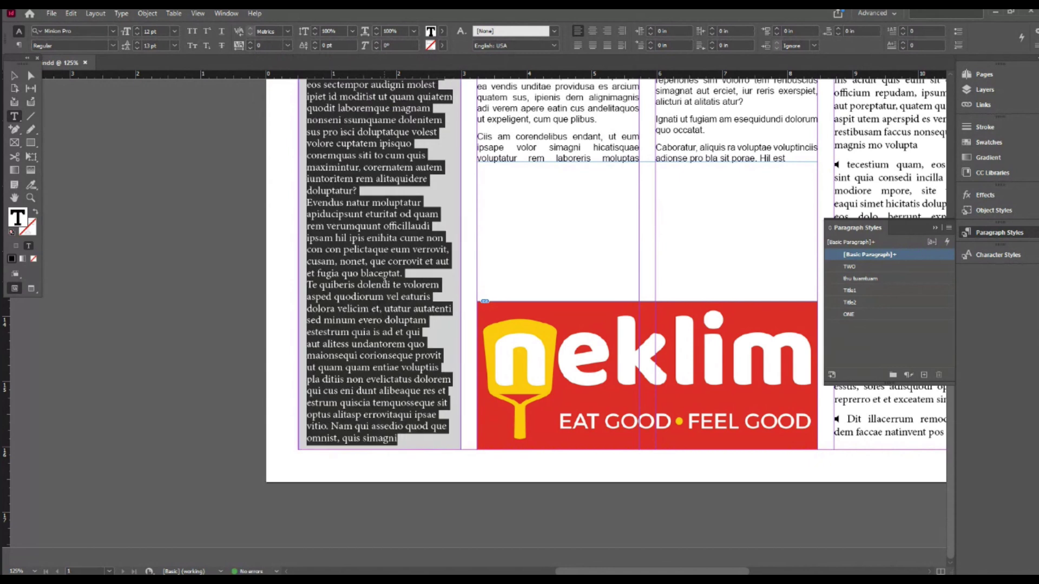
Step: Set the font size of the grey column's text to 11 pt
left_click(151, 31)
type("11")
key("Return")
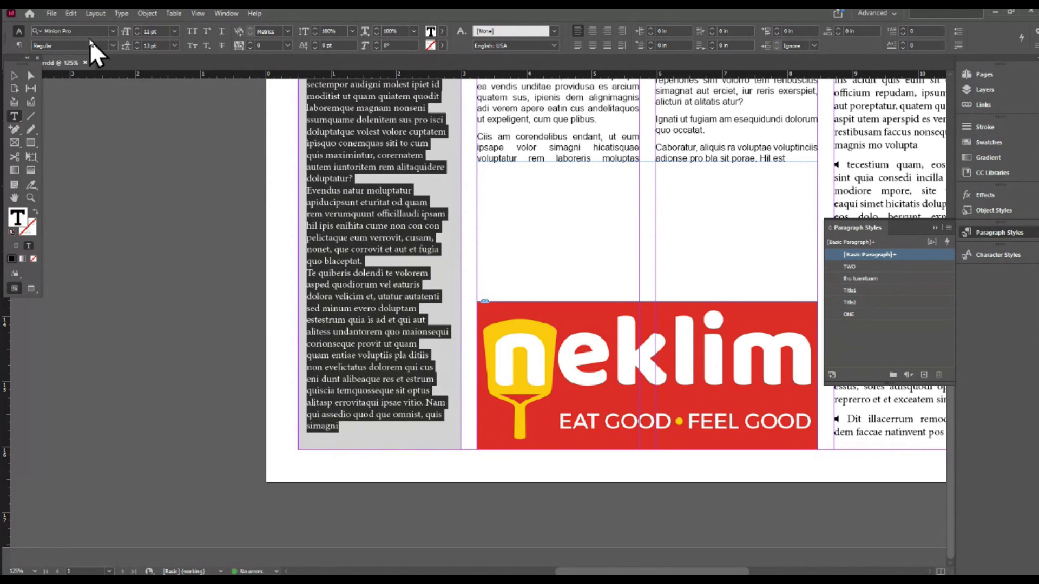
Step: Lower the top edge of the grey text frame, making the frame about 7.58 in high
left_click(13, 76)
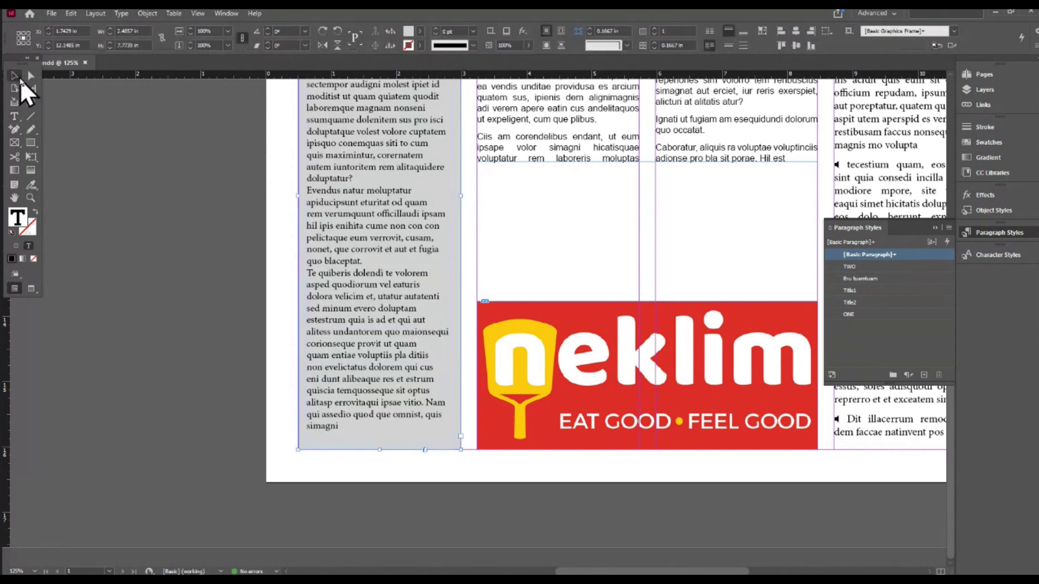
key("ctrl+minus")
mouse_move(469, 231)
left_mouse_down()
mouse_move(474, 251)
mouse_move(469, 241)
left_mouse_up()
scroll(469, 242, "up", 3)
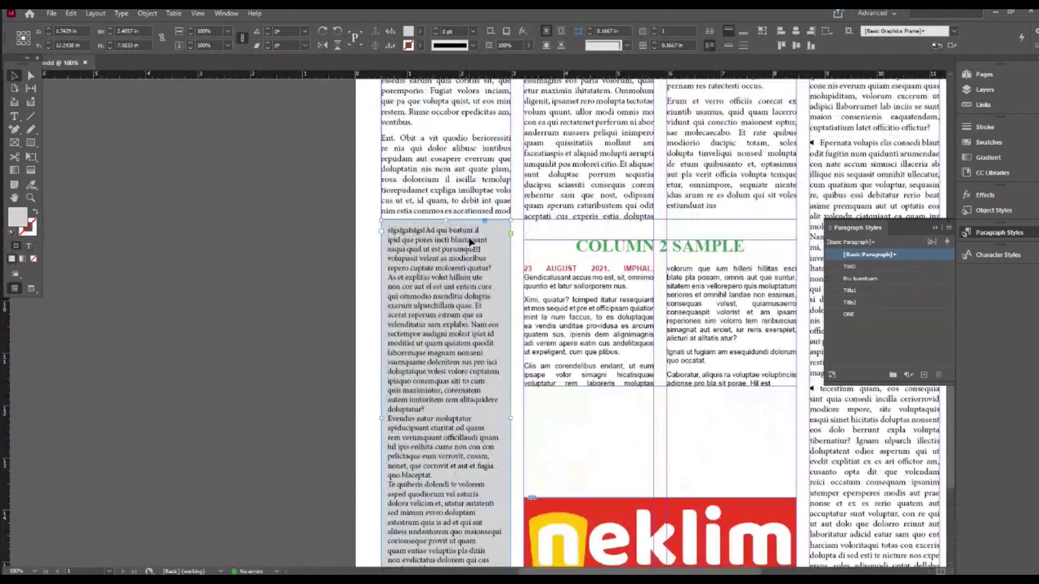
Step: Justify all of the grey column's text with the last line aligned left
left_click(15, 117)
triple_click(422, 331)
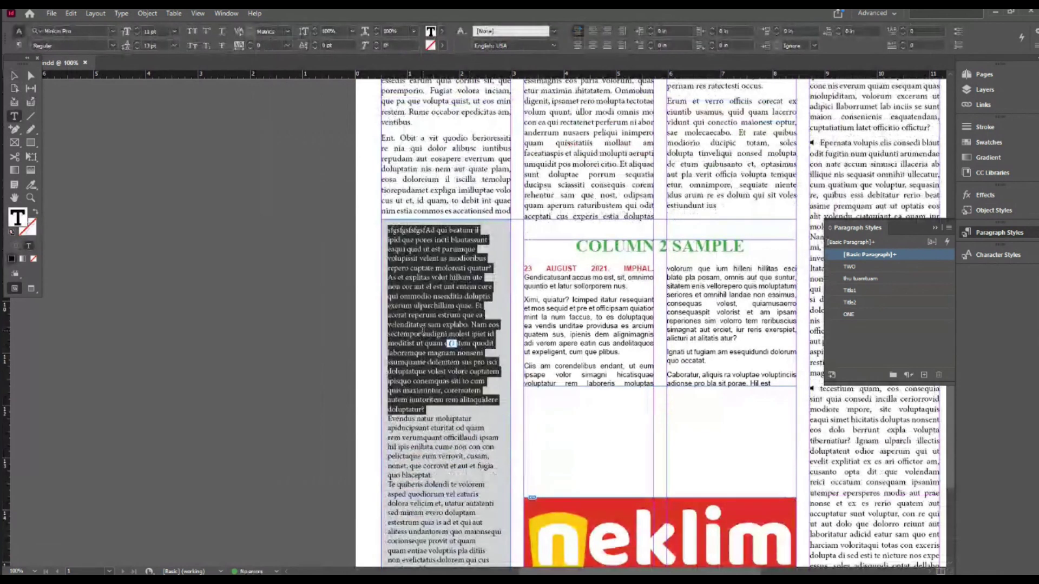
key("ctrl+a")
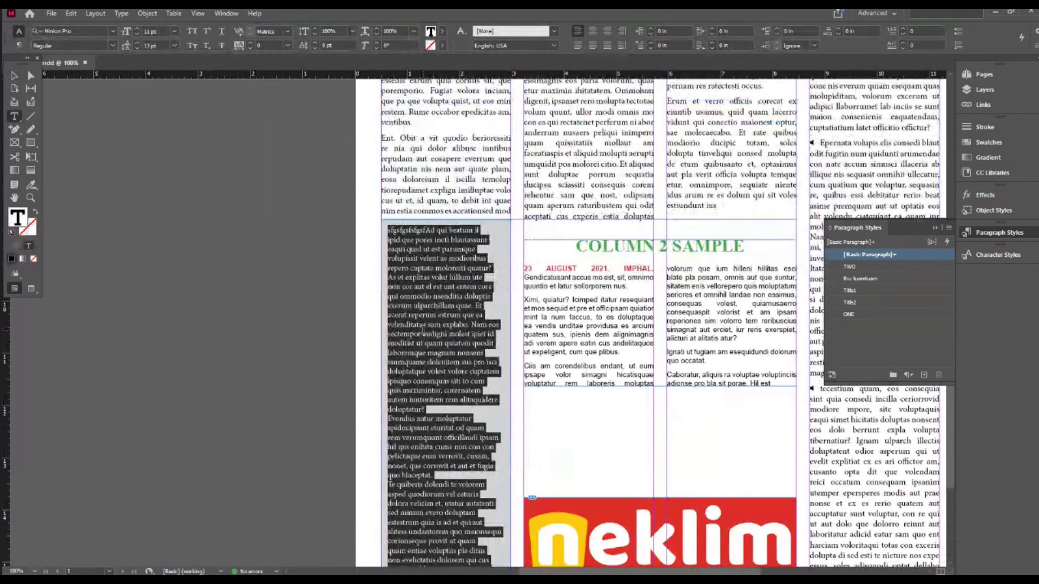
left_click(578, 46)
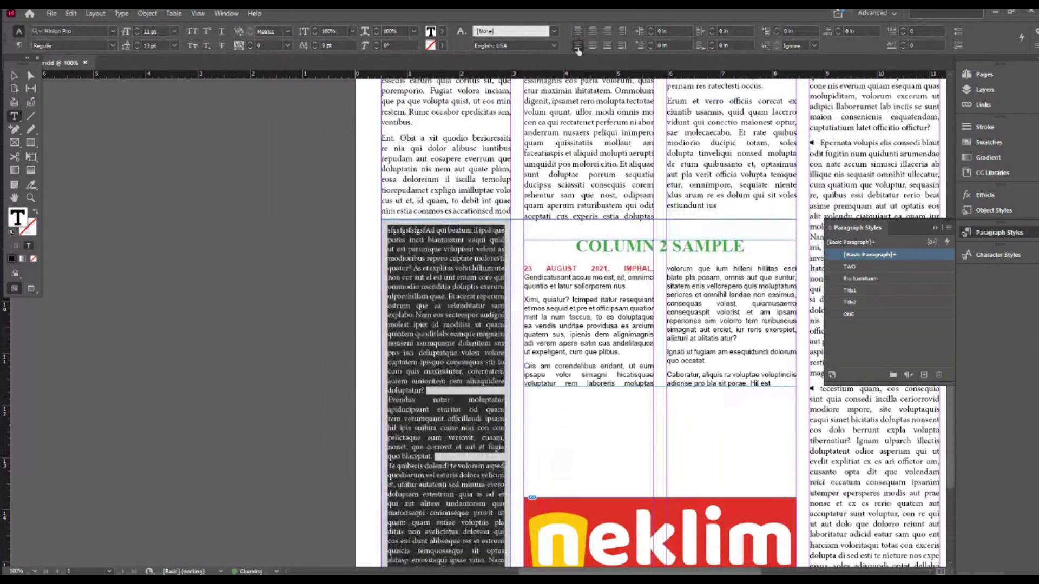
scroll(474, 264, "down", 3)
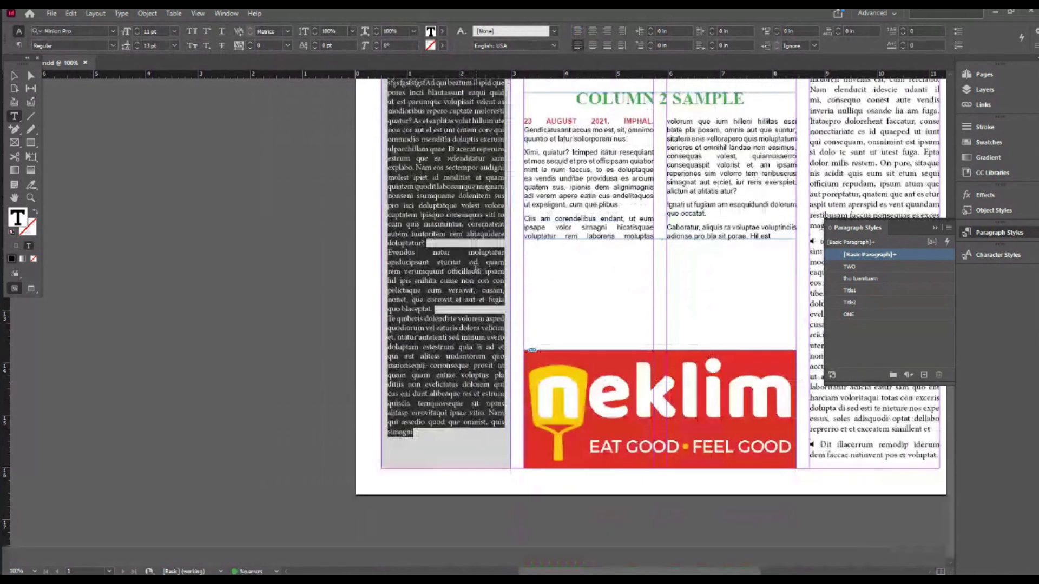
scroll(475, 265, "up", 3)
Step: Lower the grey frame's top edge further to about 7.2 in high, level with the COLUMN 2 SAMPLE frame, and deselect it
left_click(14, 76)
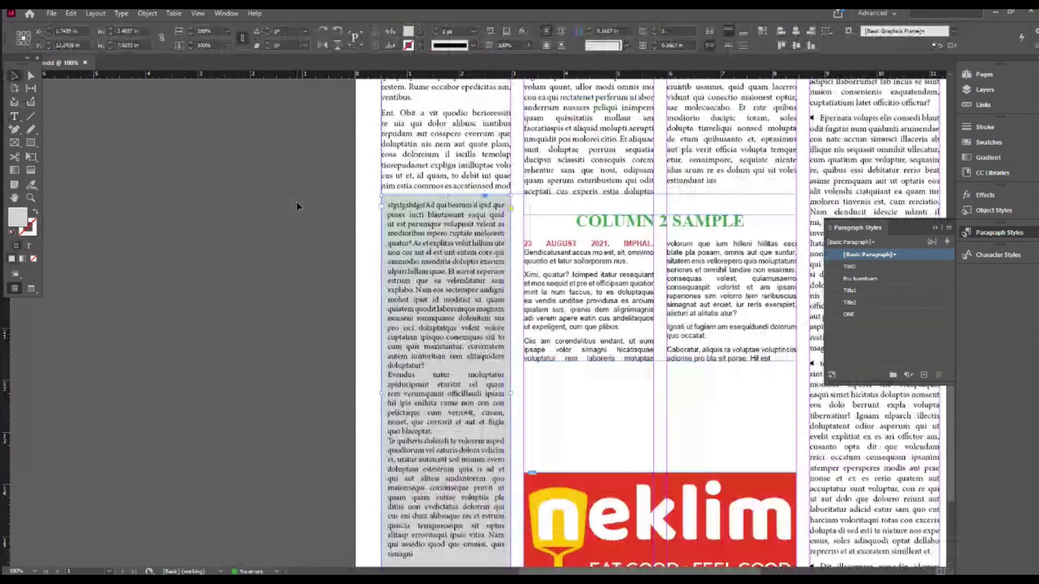
scroll(320, 219, "down", 3)
scroll(446, 234, "up", 3)
left_click_drag(447, 195, 441, 215)
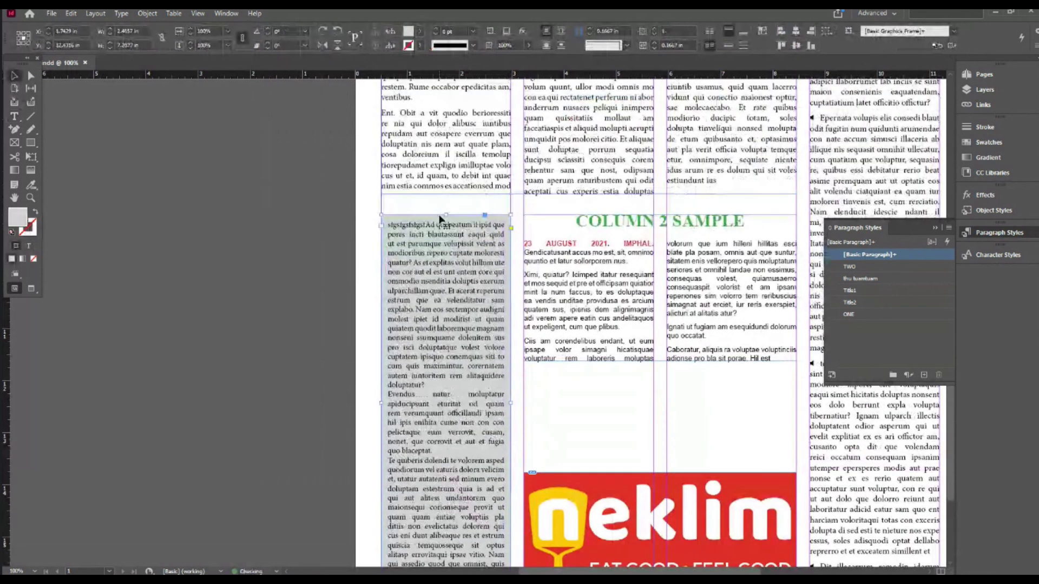
scroll(441, 219, "down", 3)
scroll(441, 220, "up", 3)
left_click(291, 284)
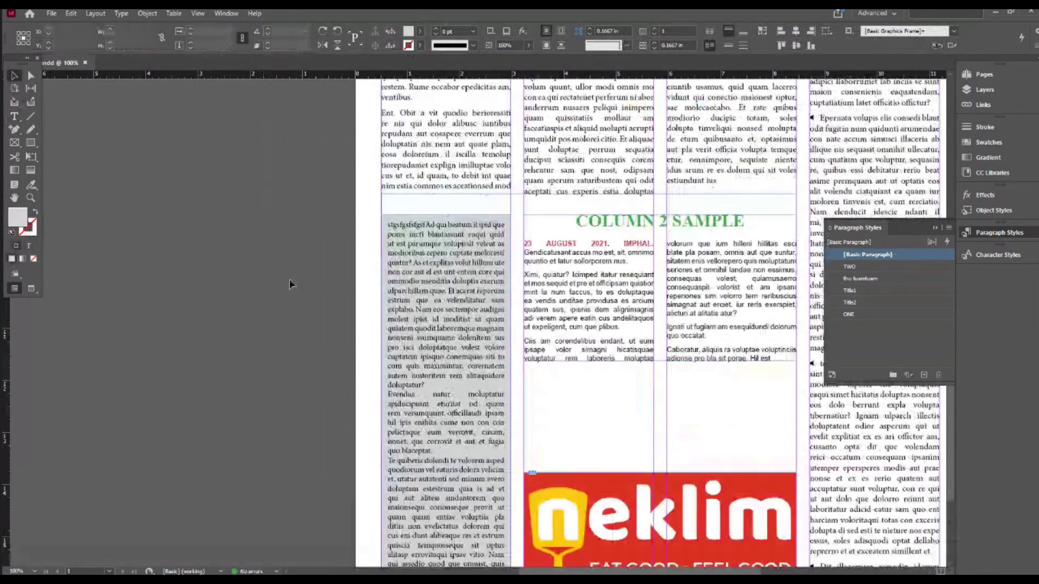
Step: Extend the bottom edge of the COLUMN 2 SAMPLE text frame down to just above the neklim banner
left_click(724, 345)
left_click_drag(723, 345, 619, 274)
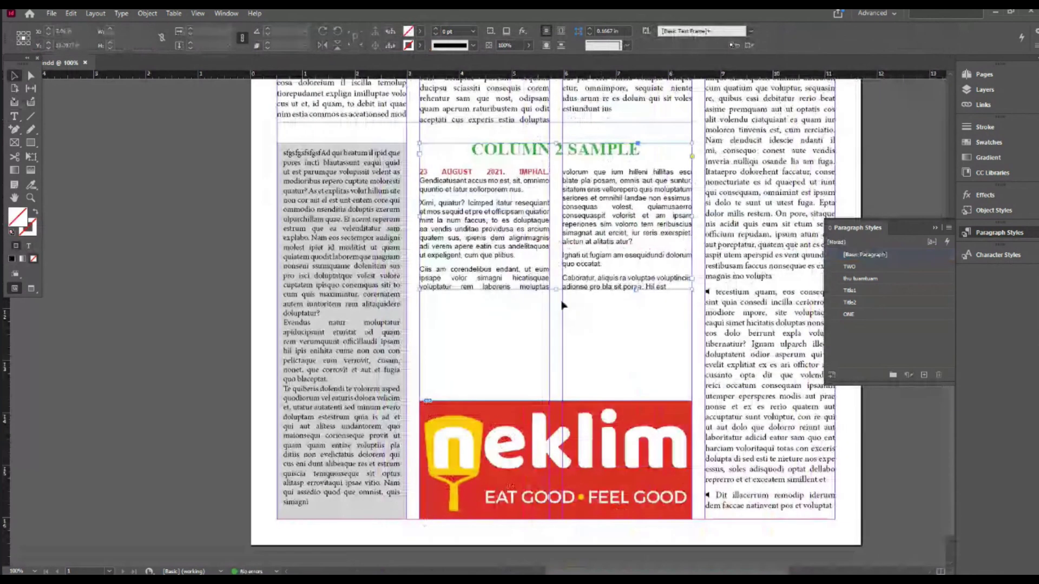
left_click_drag(556, 289, 557, 390)
Step: Fill the remaining space in the COLUMN 2 SAMPLE text frame with placeholder text and deselect the frame
left_click(15, 116)
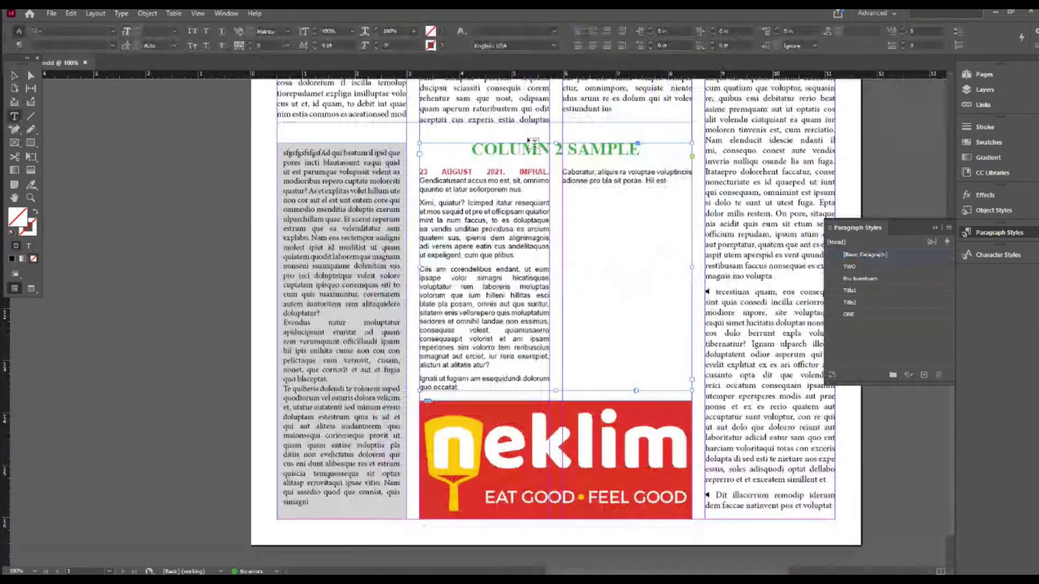
left_click(673, 185)
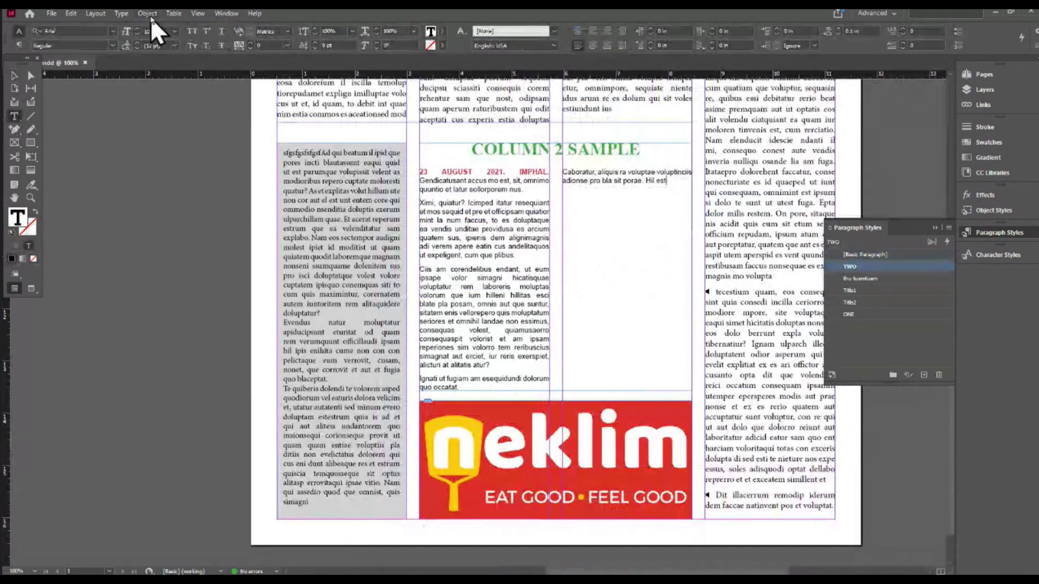
left_click(121, 15)
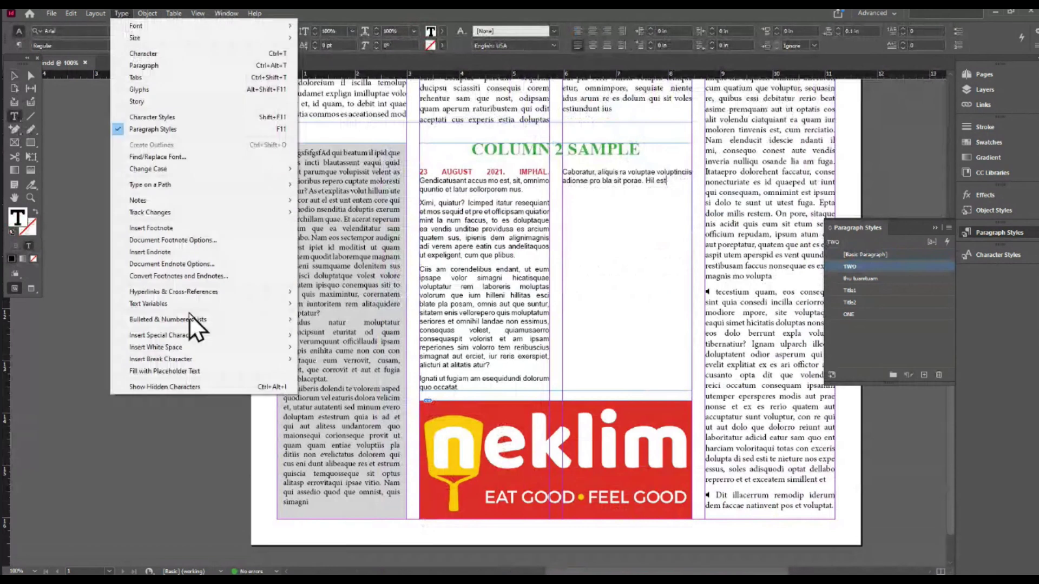
left_click(196, 371)
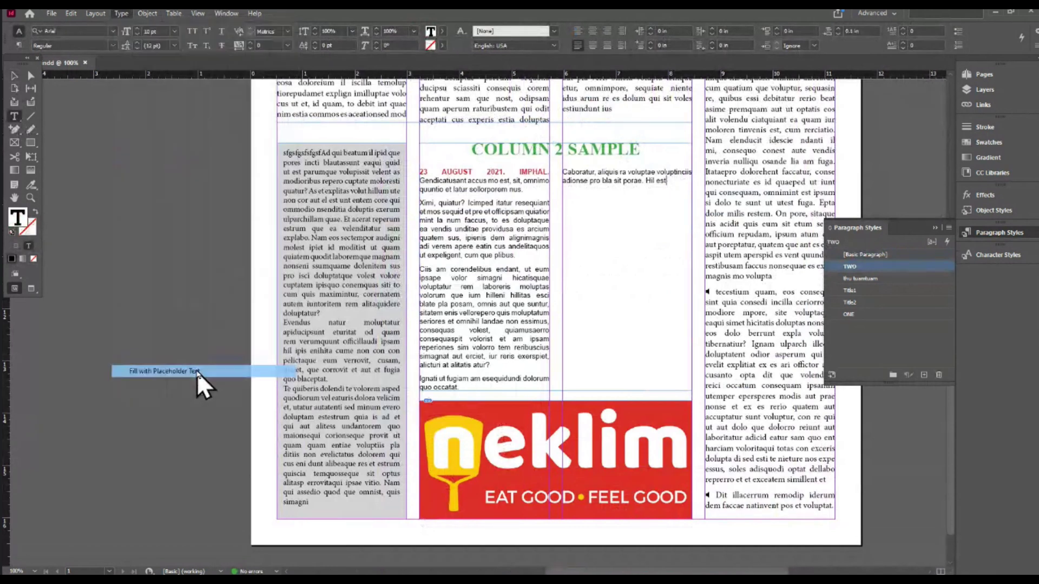
left_click(14, 75)
scroll(464, 178, "down", 1)
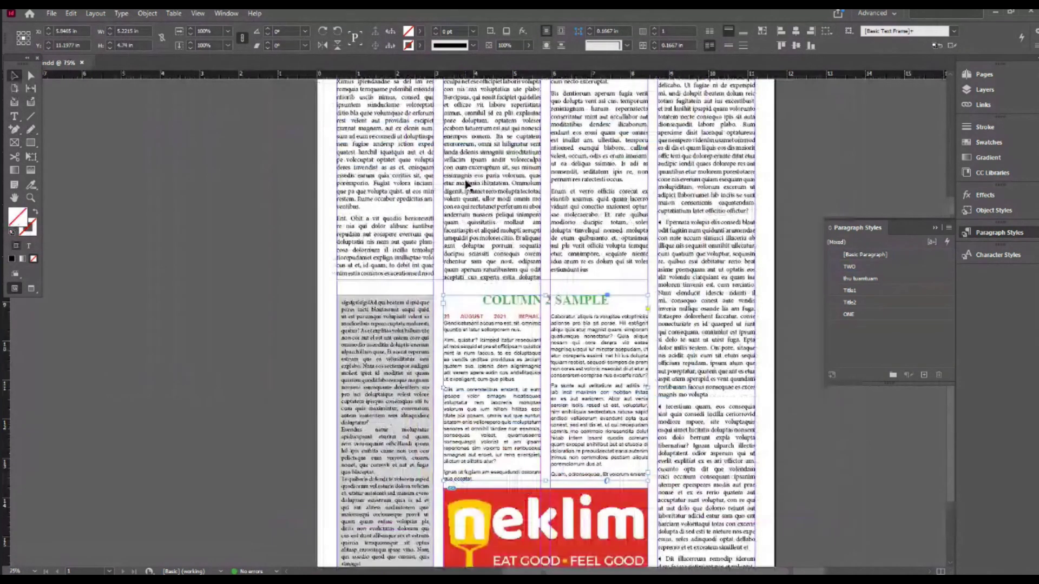
scroll(467, 185, "down", 1)
scroll(519, 272, "up", 1)
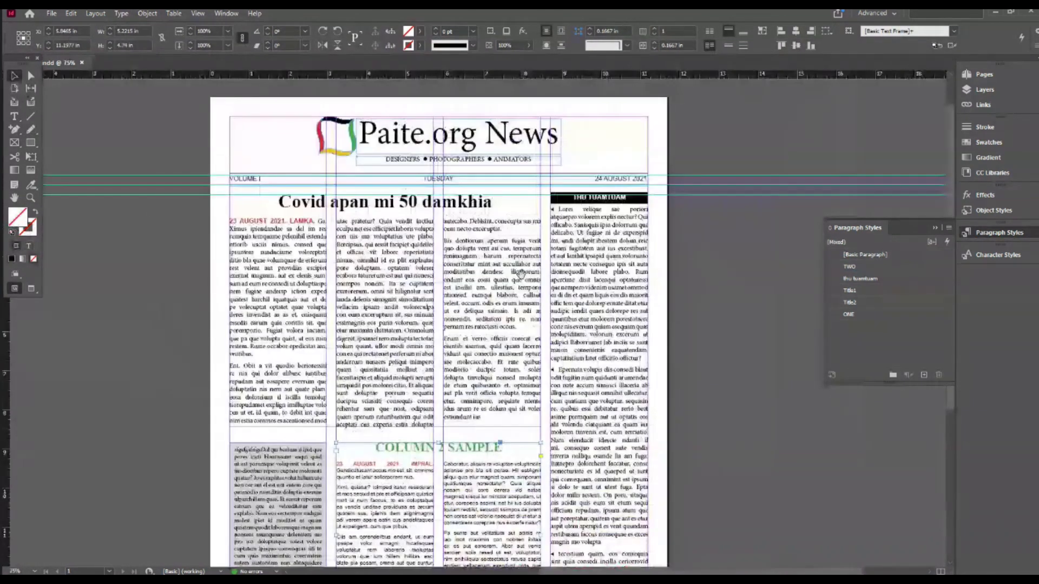
left_click(692, 266)
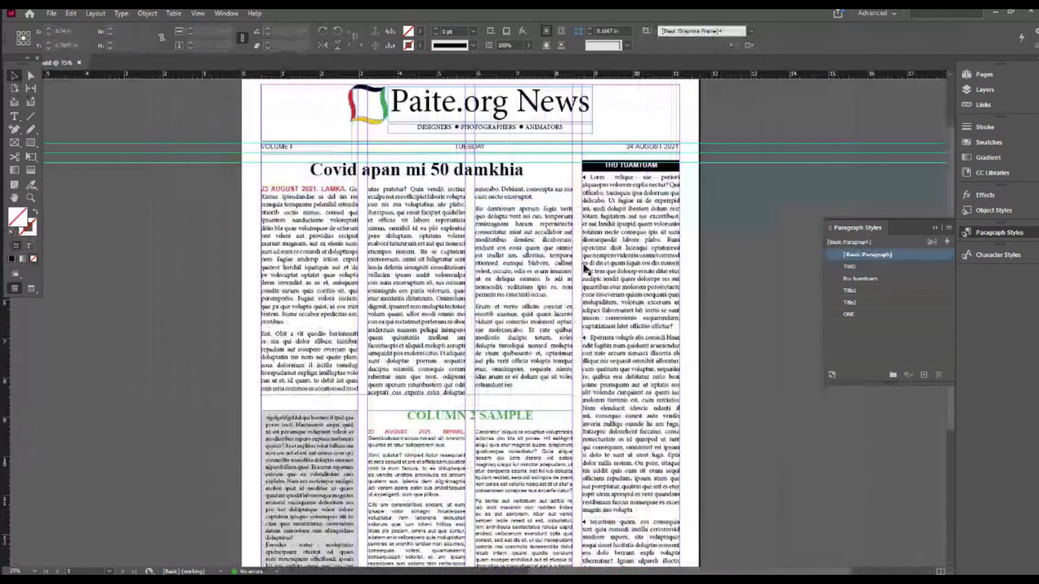
Step: Insert one new page after the front page, based on A-Master
scroll(584, 268, "down", 5)
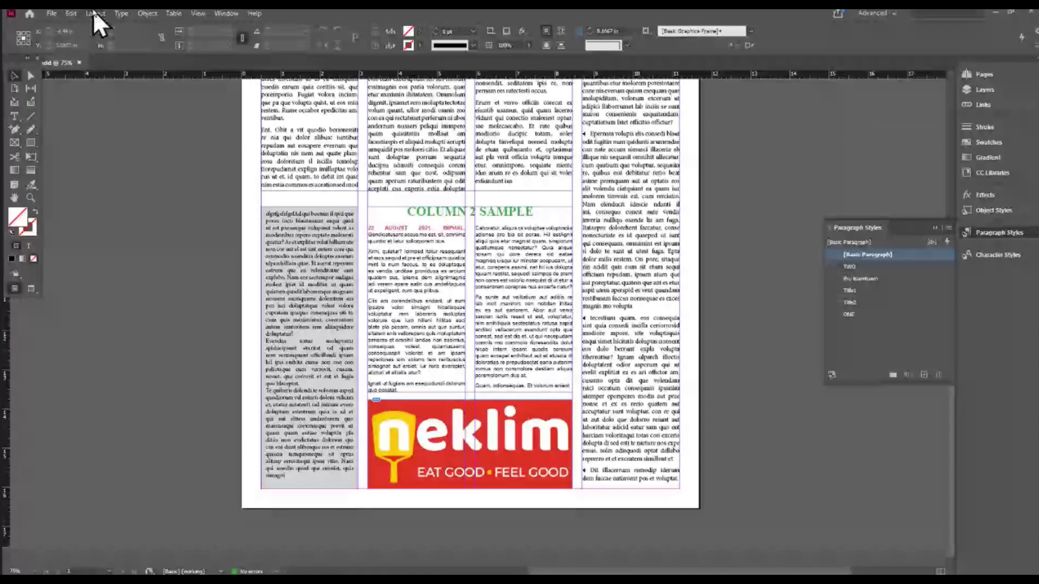
left_click(95, 13)
mouse_move(254, 13)
mouse_move(99, 14)
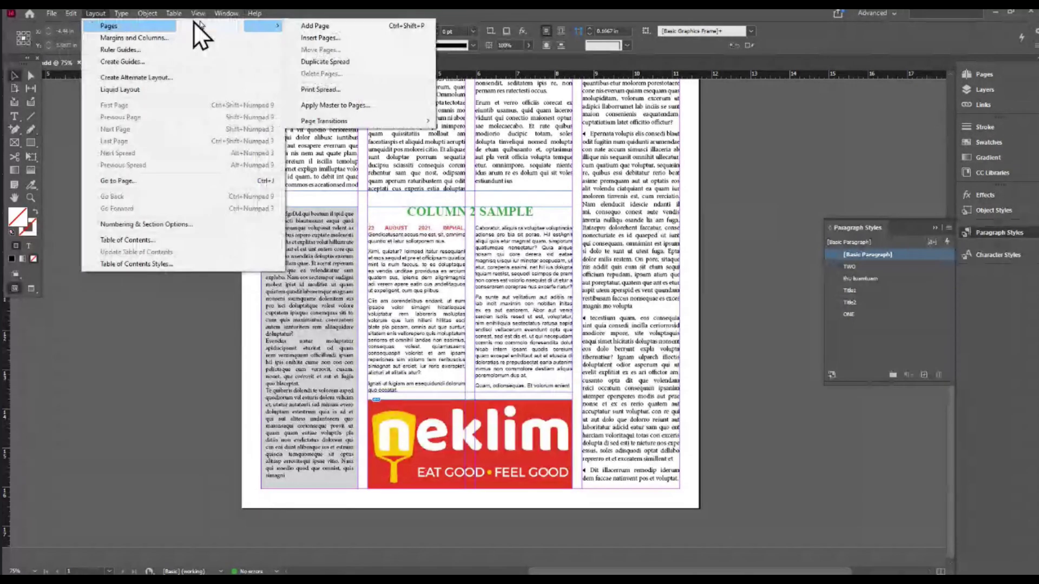
left_click(319, 38)
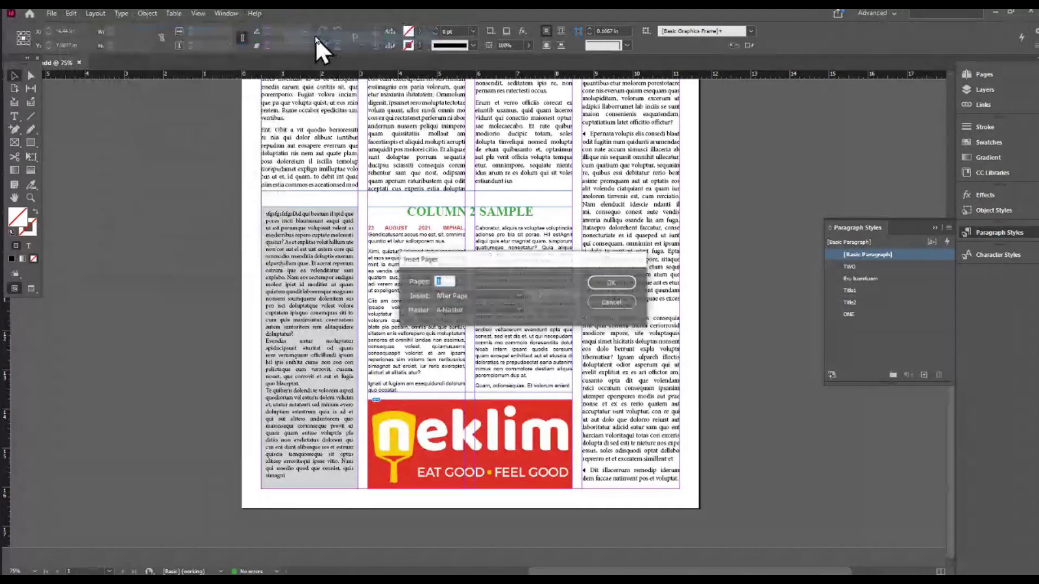
left_click(611, 283)
Step: Turn off facing pages in the document setup, keeping two A3 pages with 0.5 in margins
scroll(621, 280, "up", 4)
scroll(622, 281, "down", 5)
scroll(497, 322, "down", 1)
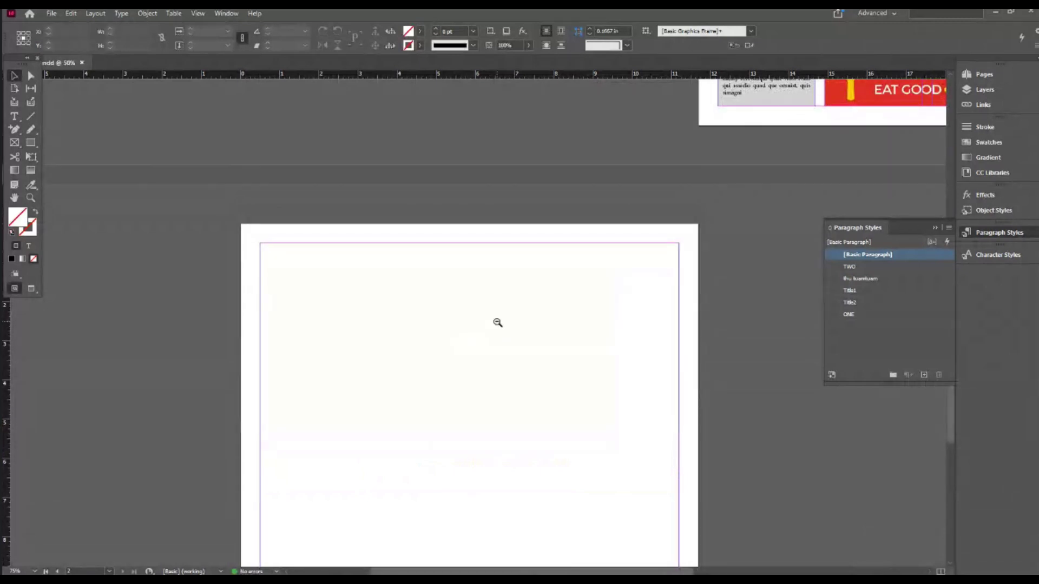
left_click(497, 323, "alt")
left_click(497, 323, "alt")
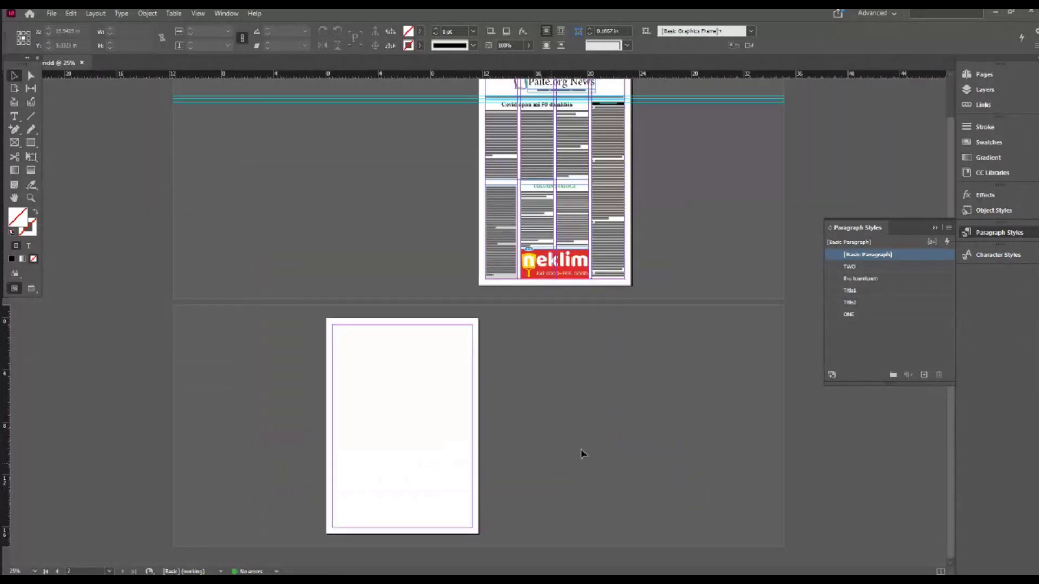
left_click(54, 14)
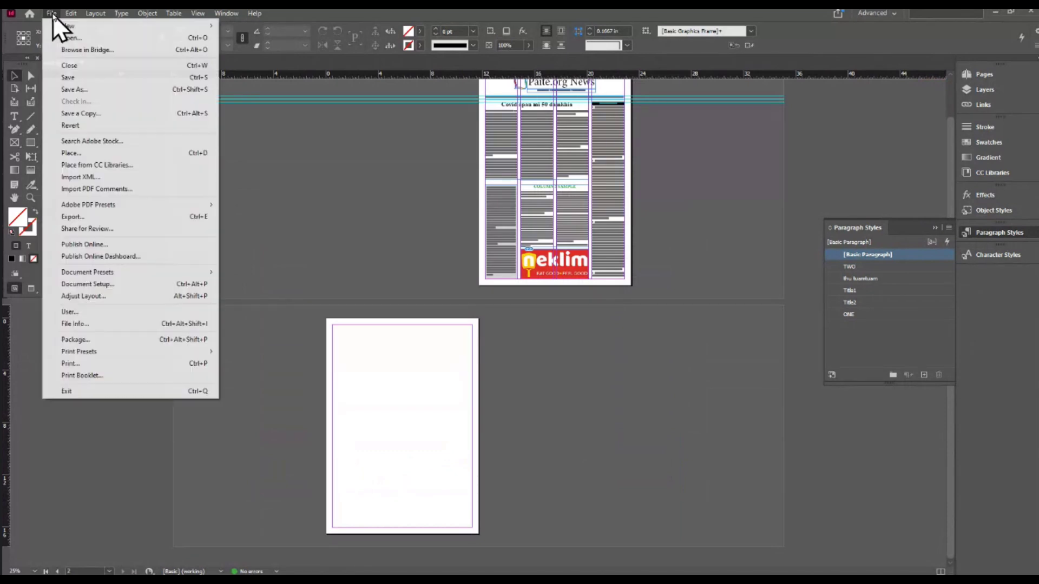
left_click(83, 288)
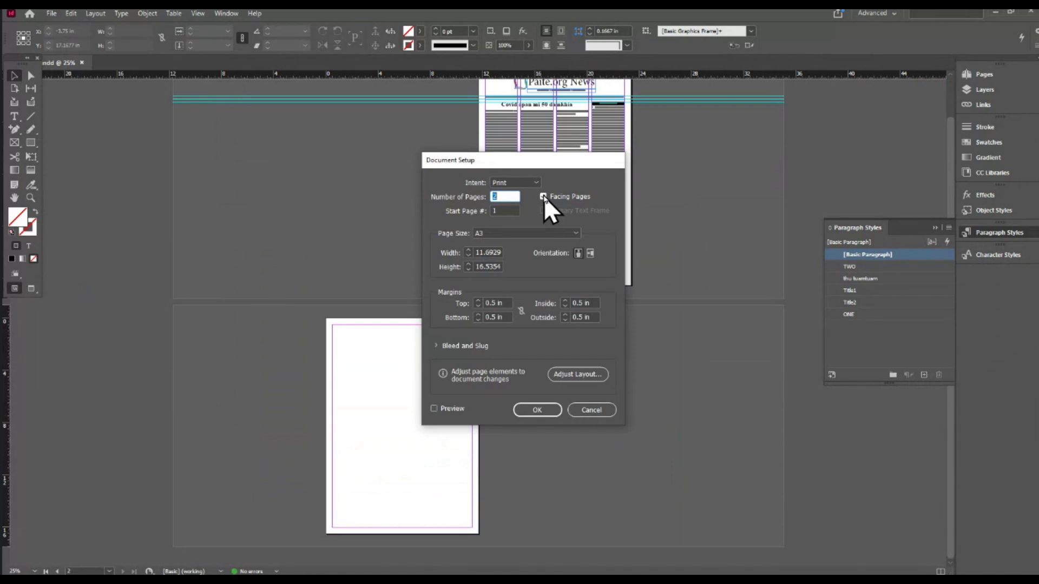
left_click(543, 196)
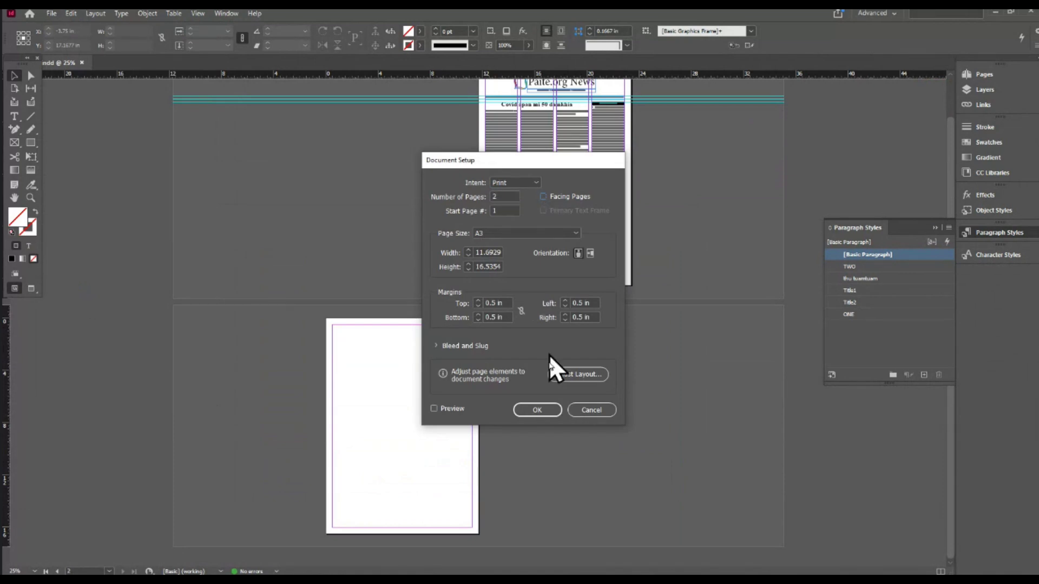
left_click(544, 410)
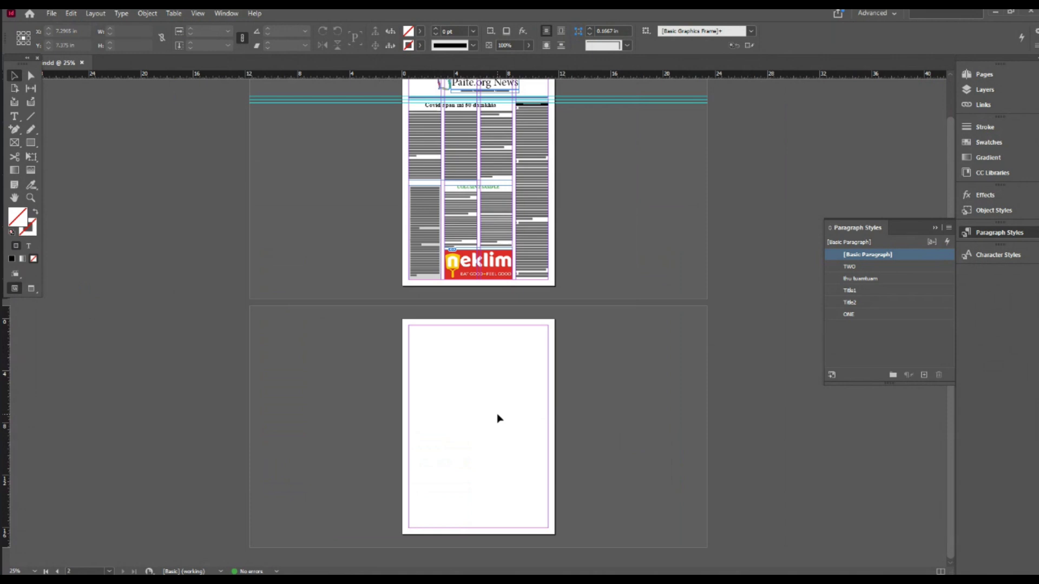
Step: Compare the finished front page with the blank second page to see what layout page 2 needs
left_click(505, 383)
scroll(506, 386, "up", 6)
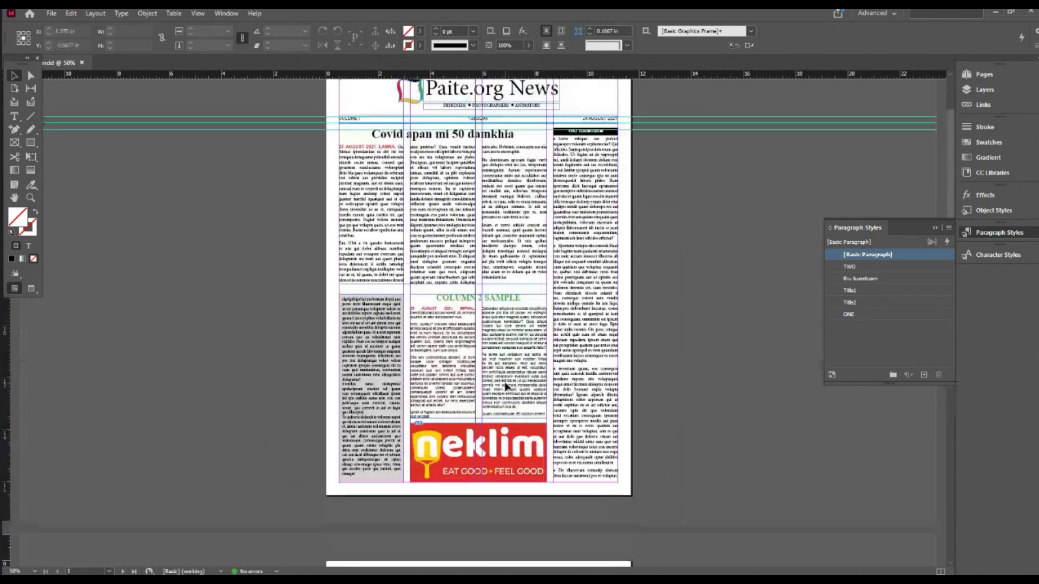
scroll(505, 385, "up", 1)
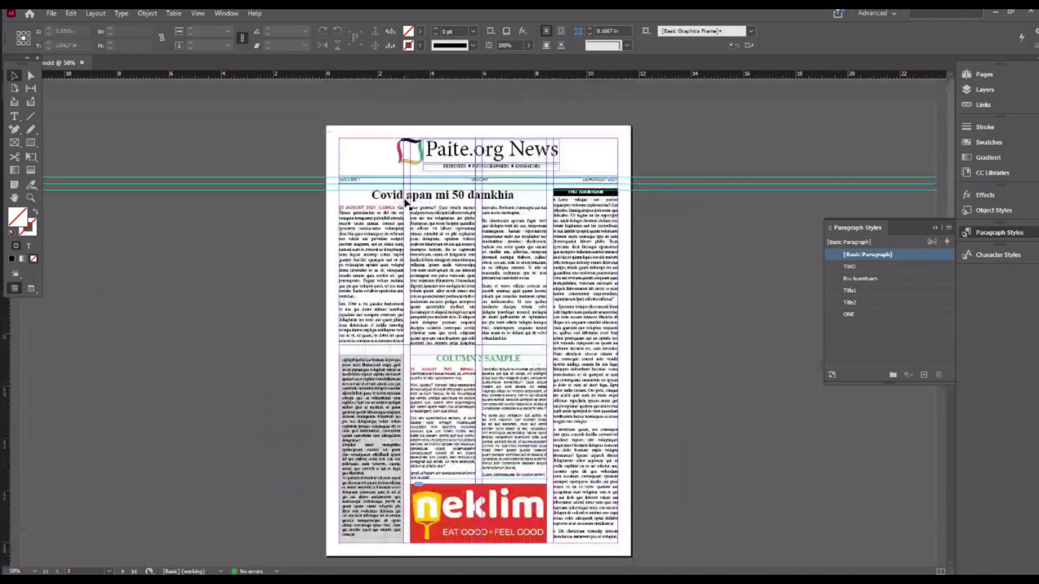
scroll(411, 265, "down", 7)
scroll(409, 268, "down", 2)
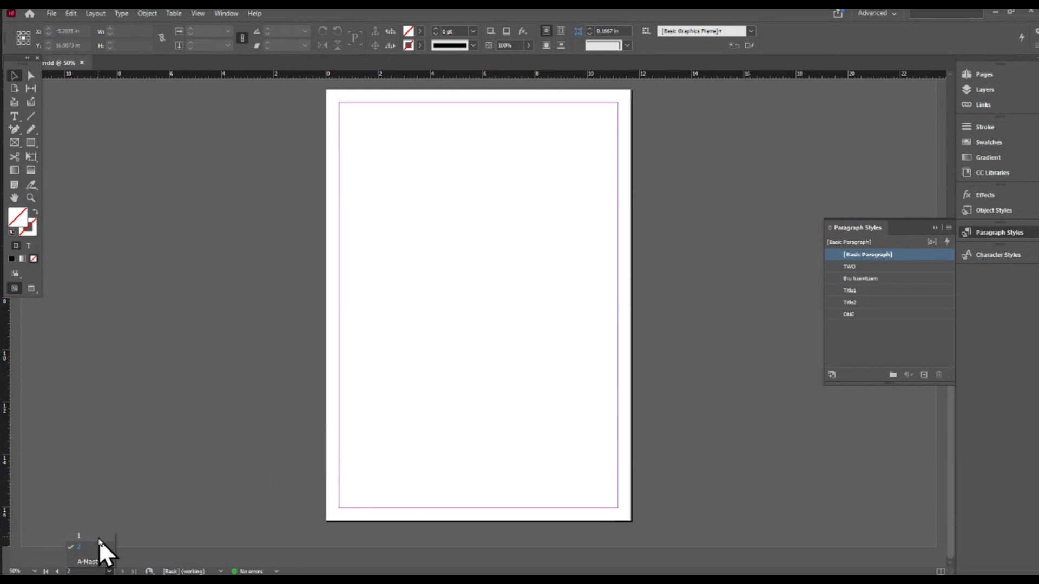
left_click(342, 369)
scroll(447, 397, "up", 6)
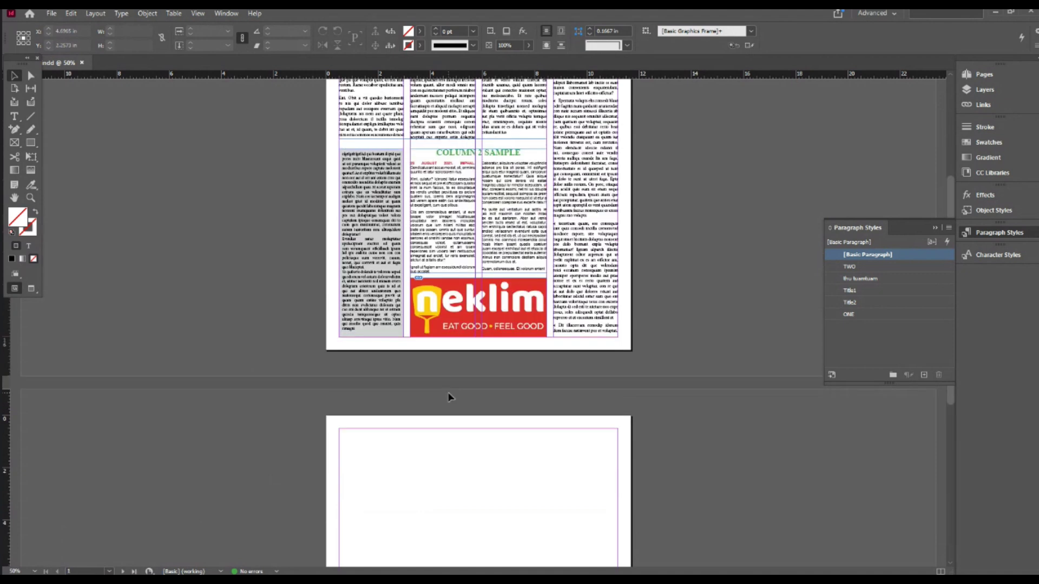
scroll(447, 396, "down", 3)
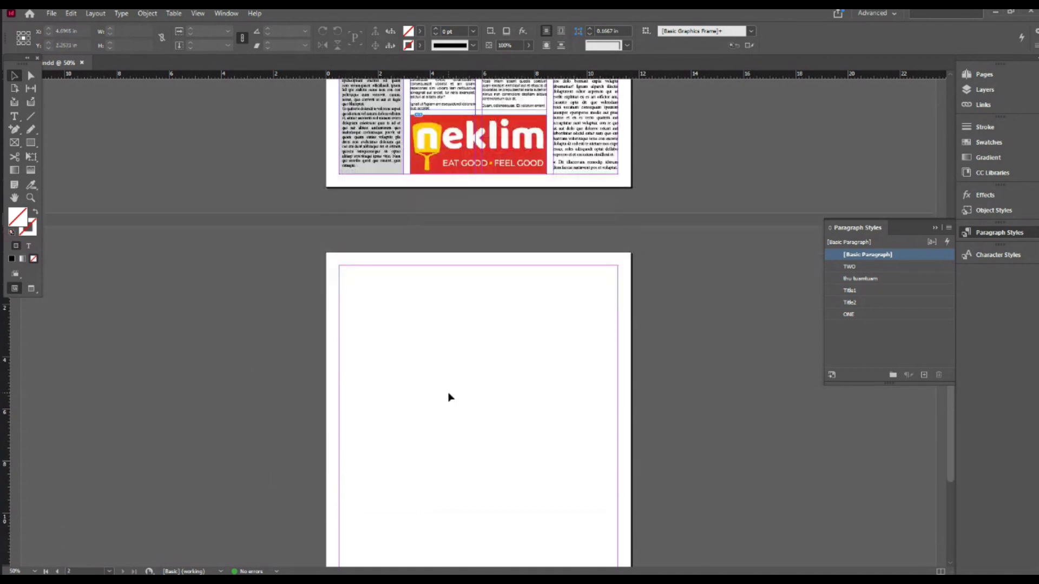
scroll(448, 397, "up", 6)
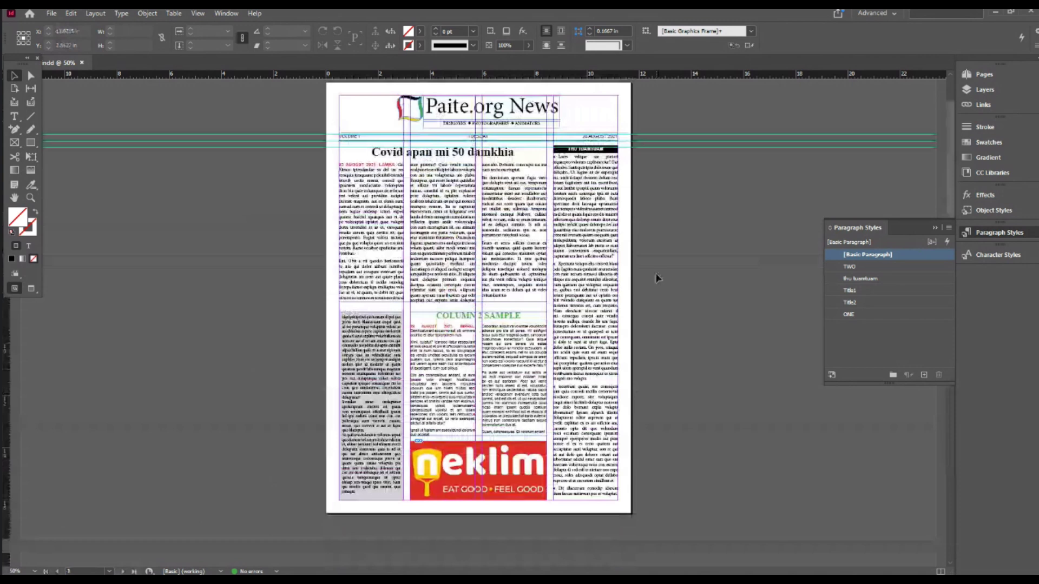
scroll(610, 401, "down", 7)
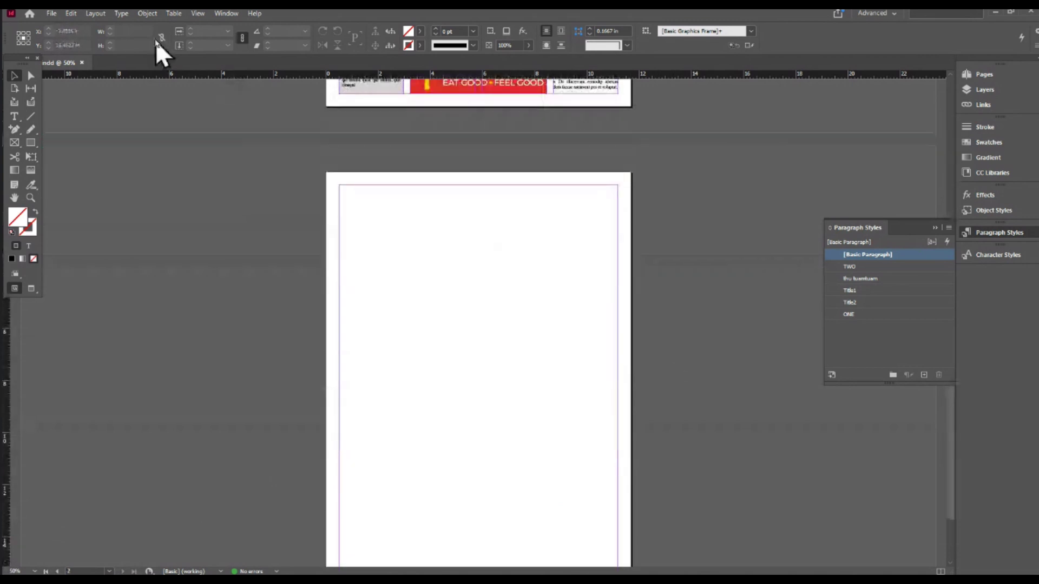
Step: Set page 2 to four columns with a 0.25 in gutter
left_click(95, 14)
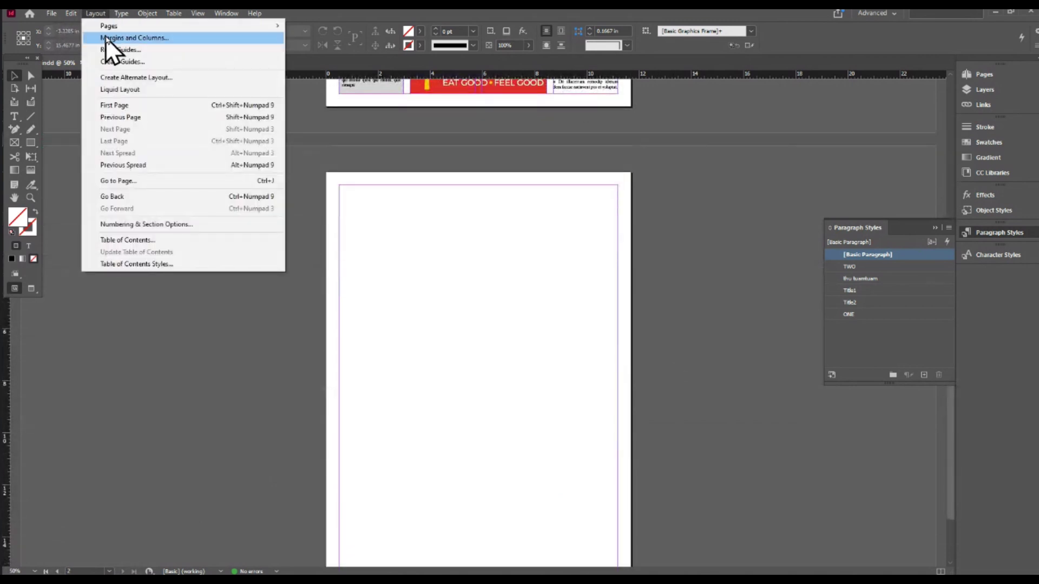
left_click(108, 38)
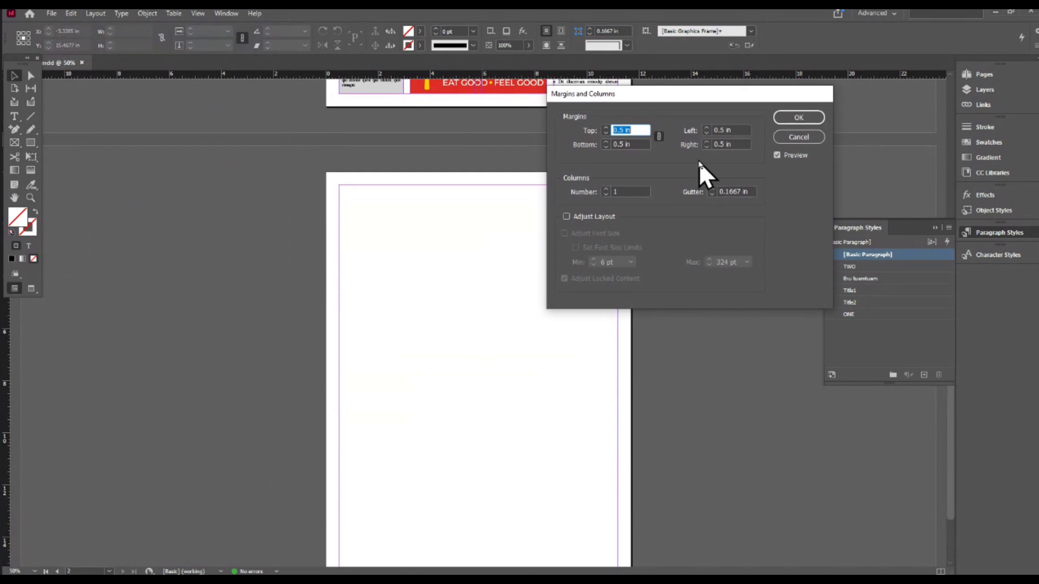
left_click(605, 189)
left_click(605, 189)
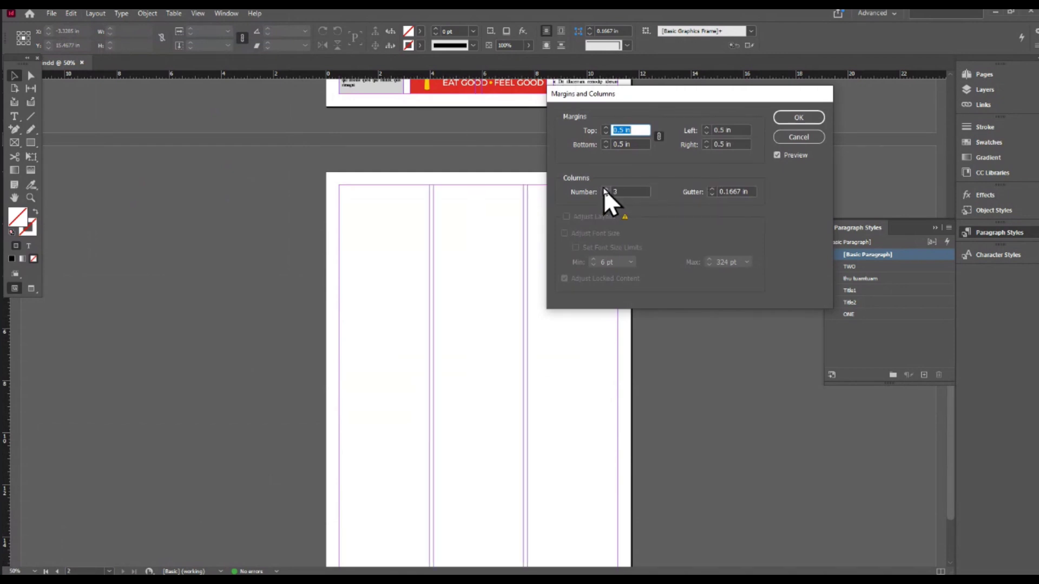
left_click(604, 188)
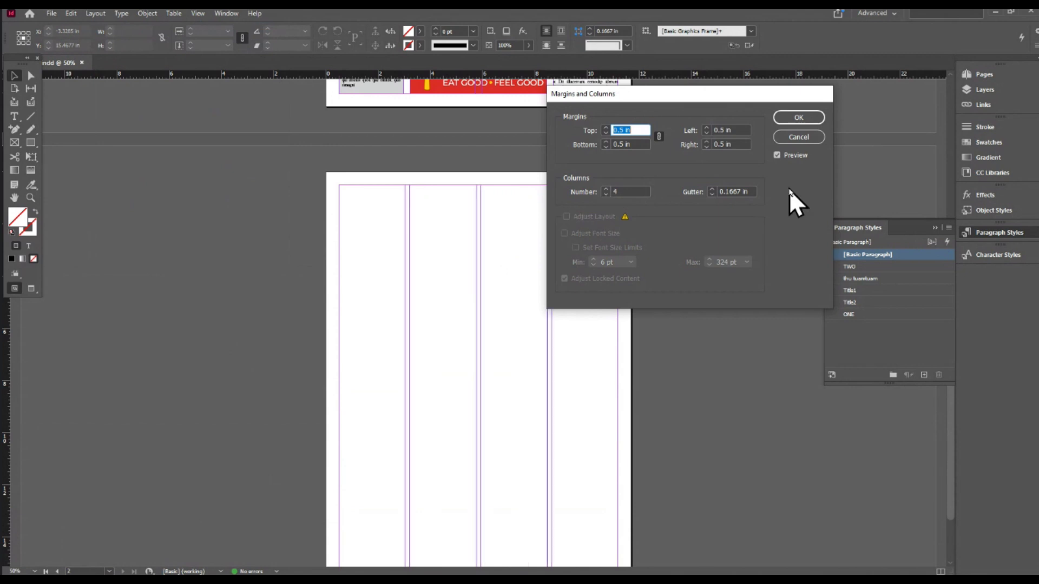
left_click(745, 192)
type("0.25")
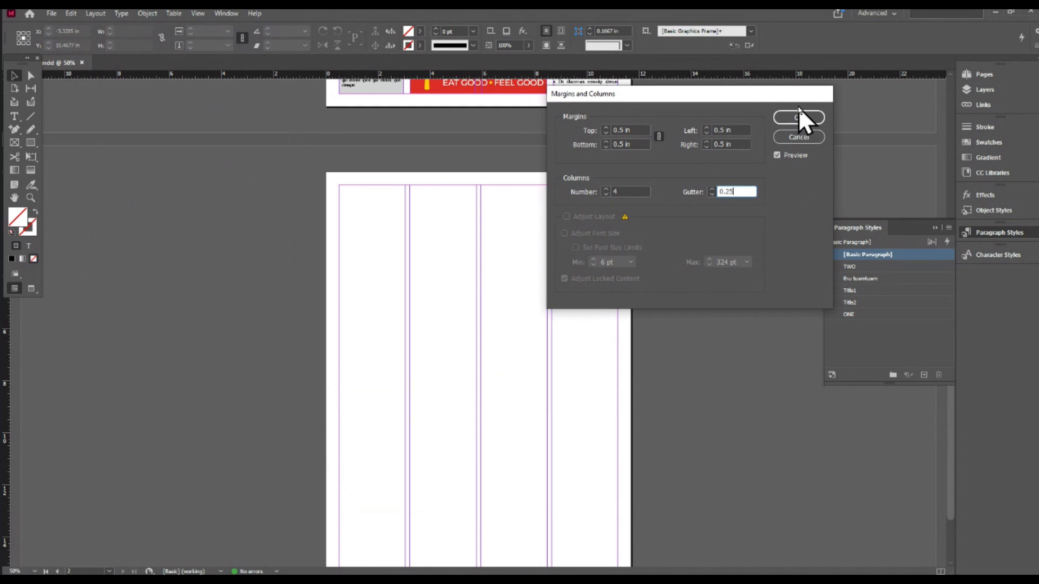
left_click(798, 117)
Step: Draw a text frame across the first three columns of page 2, from the top margin down over a third of the page
scroll(452, 305, "up", 5)
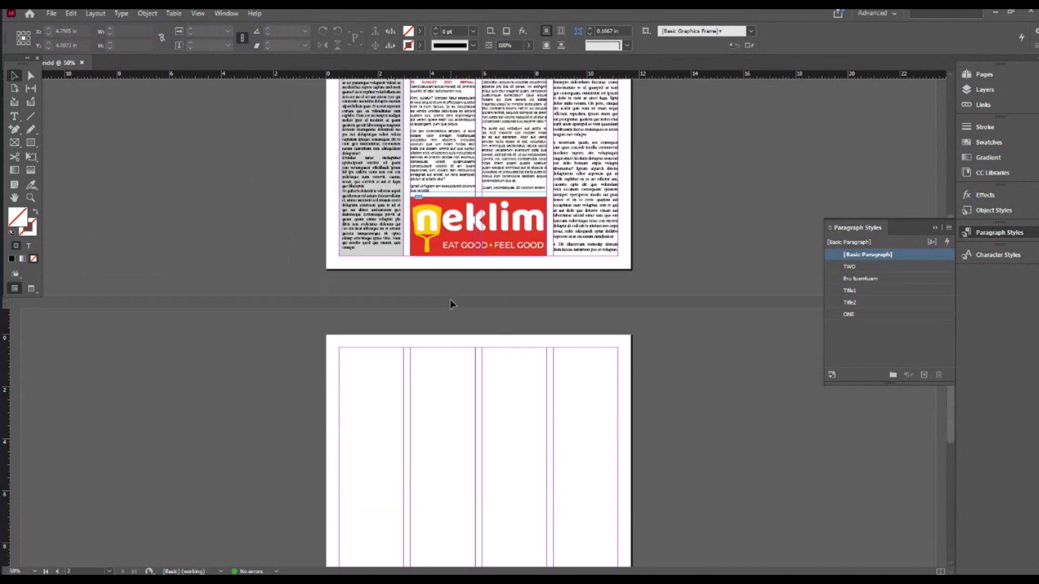
scroll(451, 304, "up", 4)
scroll(451, 305, "up", 1)
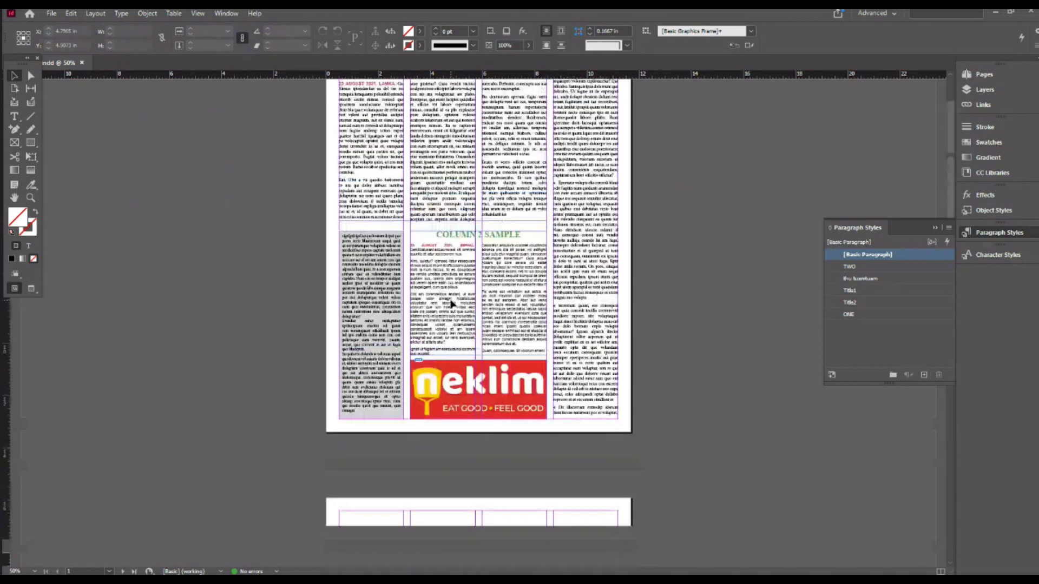
scroll(451, 305, "down", 9)
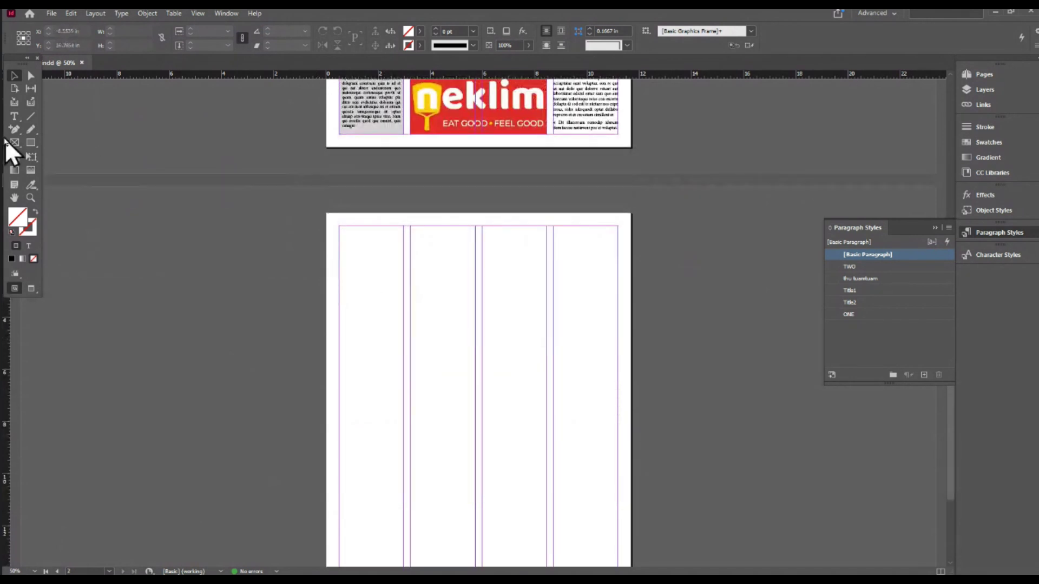
left_click(14, 103)
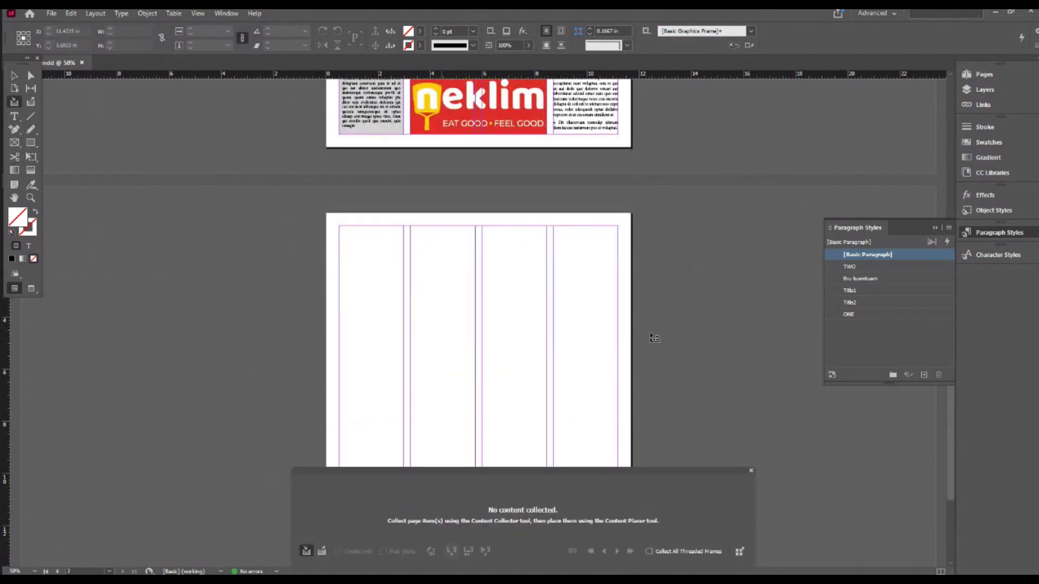
left_click(750, 471)
left_click(12, 113)
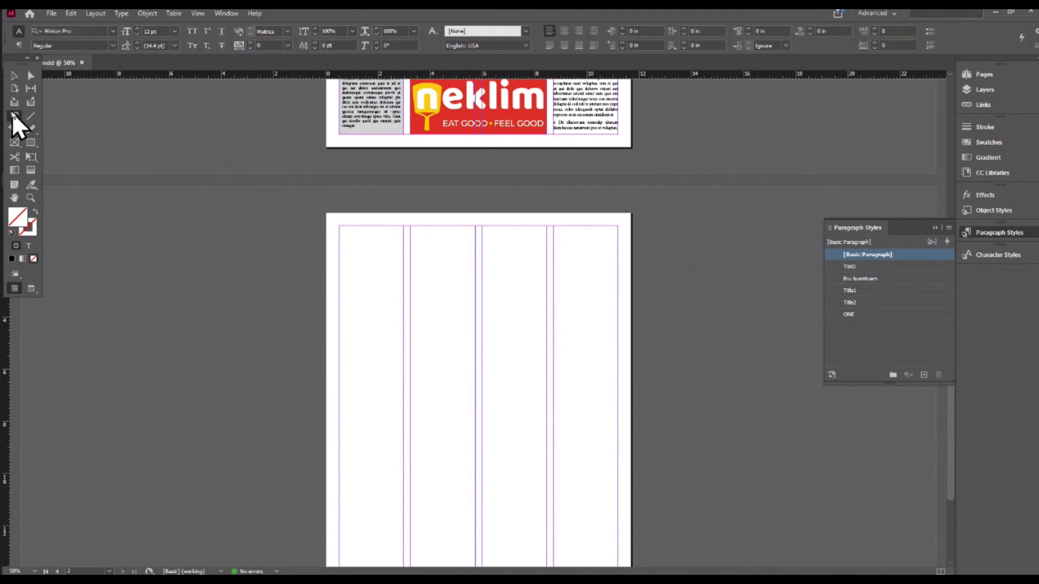
scroll(373, 230, "up", 5)
scroll(378, 227, "down", 9)
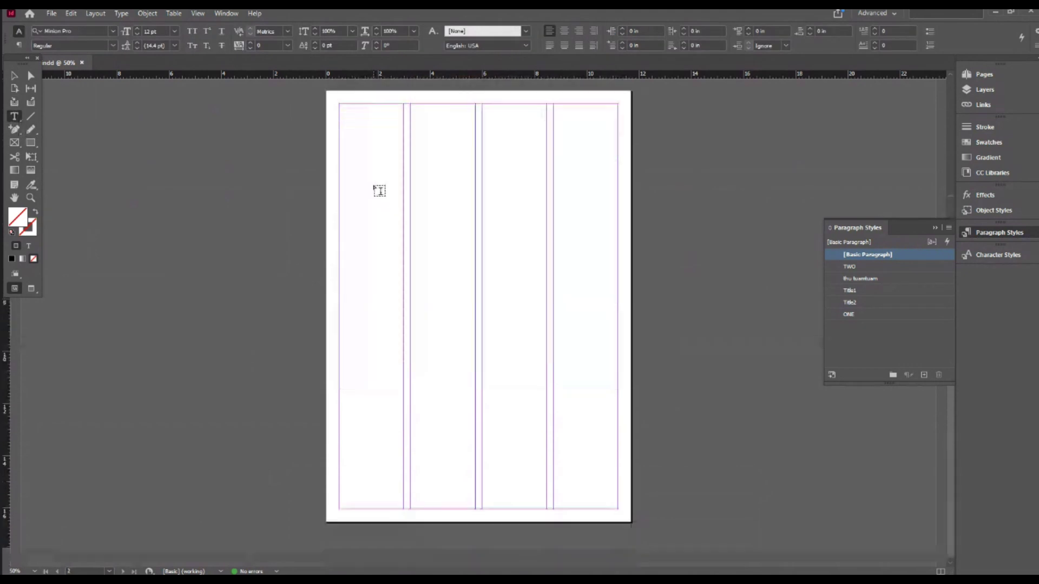
left_click_drag(340, 105, 547, 272)
scroll(547, 272, "up", 5)
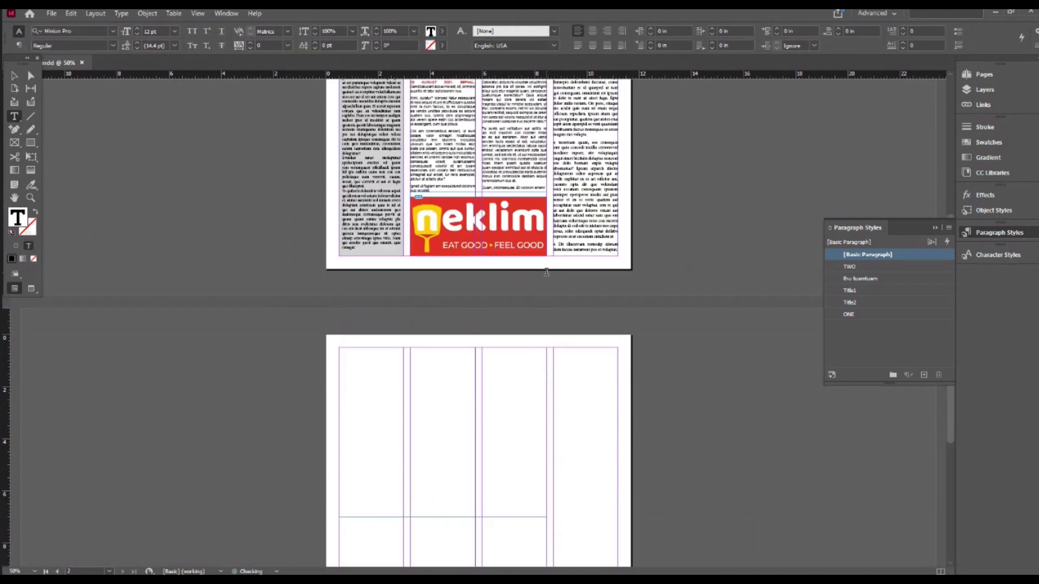
Step: Enter the heading "hiai mun ah title" in the page 2 text frame, with an empty line beneath it
scroll(546, 272, "up", 4)
scroll(547, 272, "down", 7)
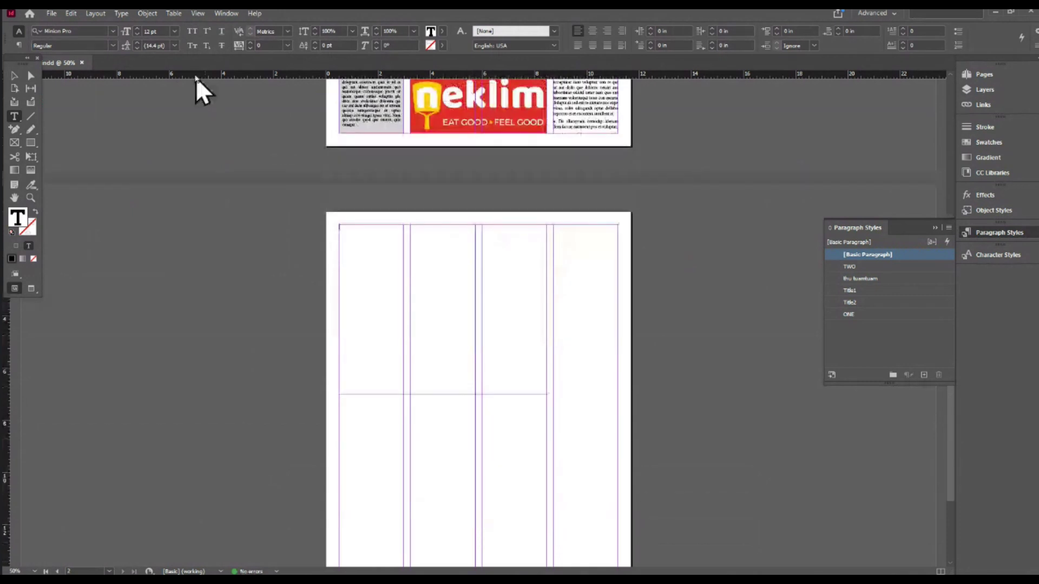
type("inte")
left_click(430, 243)
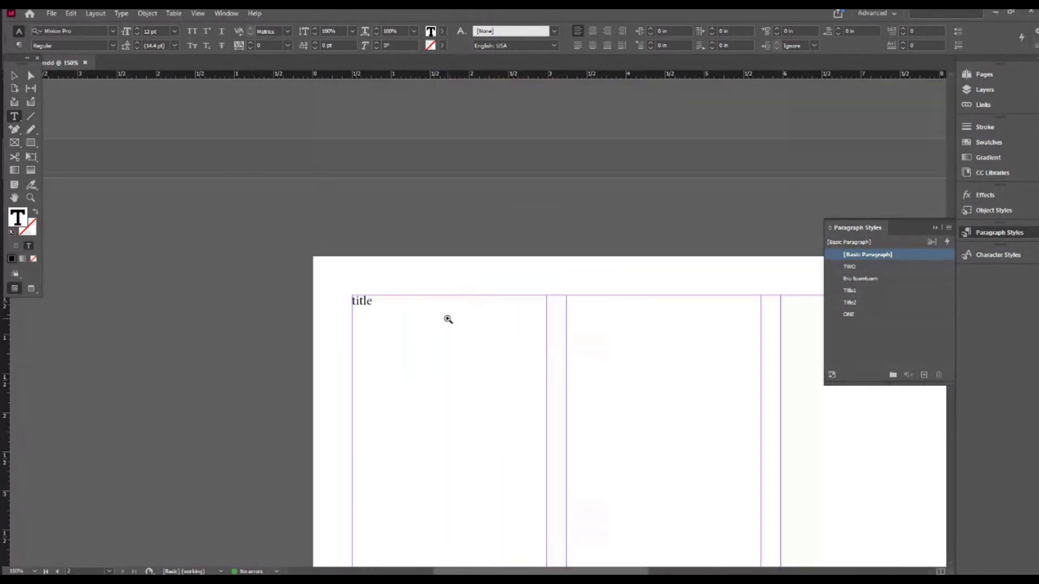
left_click(448, 320)
left_click(431, 303)
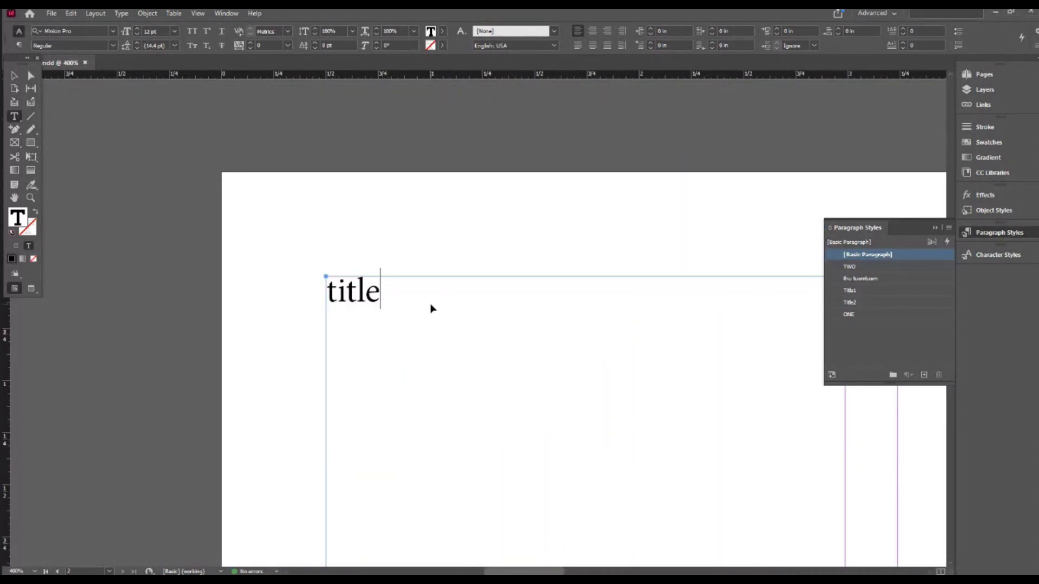
key("shift+Home")
type("hiai m")
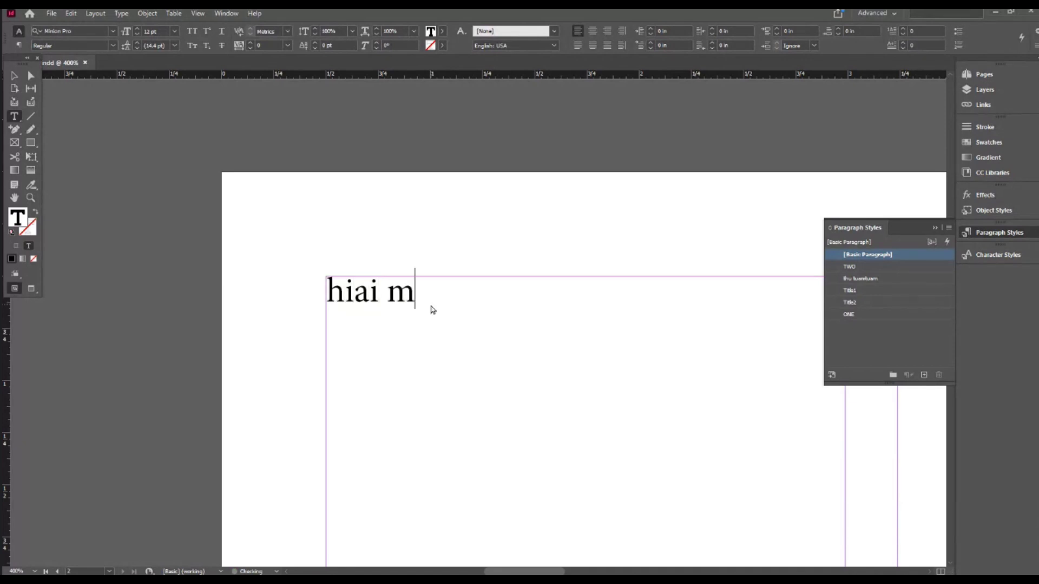
type("un ah title")
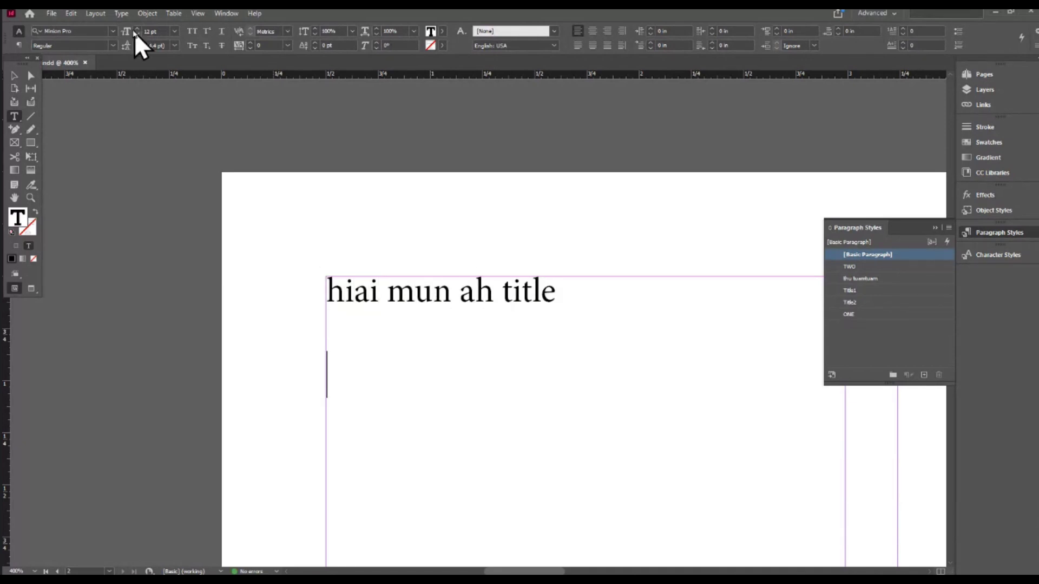
Step: Fill the rest of the page 2 frame below the heading with placeholder text
left_click(121, 13)
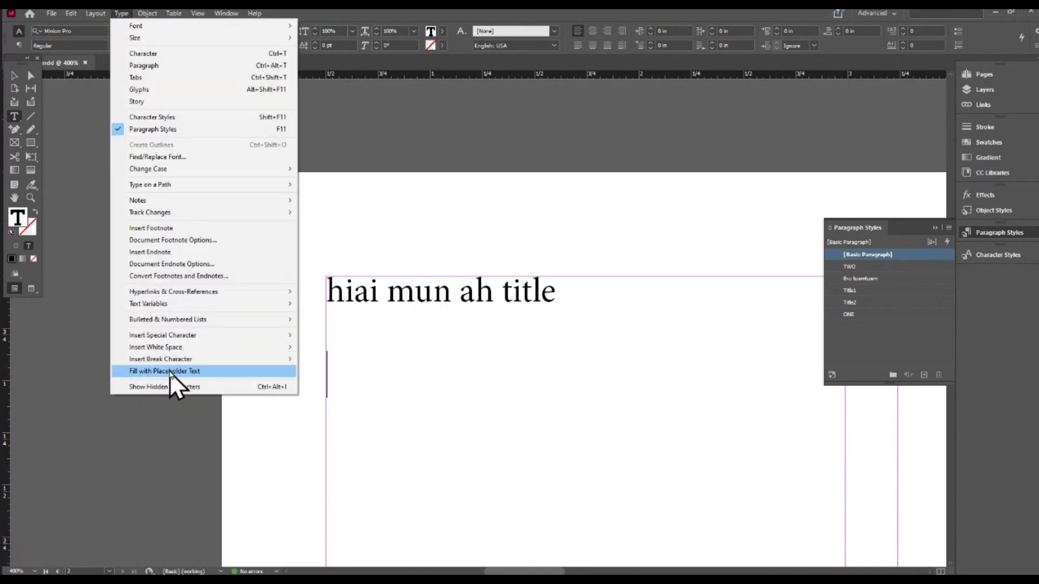
left_click(170, 372)
scroll(170, 372, "up", 3)
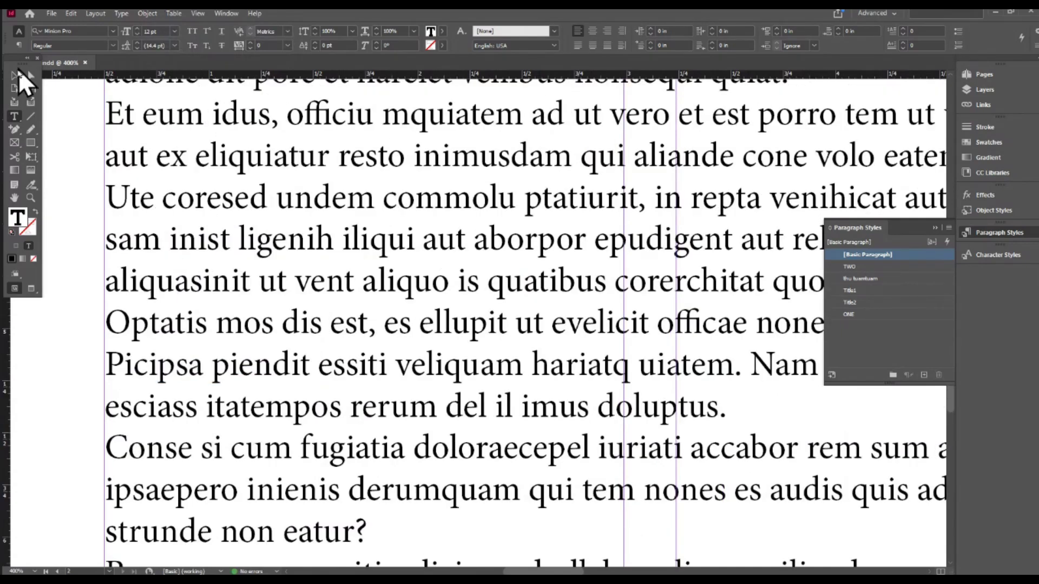
Step: Apply the Title1 paragraph style to the "hiai mun ah title" heading
left_click(15, 75)
key("ctrl+minus")
key("ctrl+minus")
key("ctrl+minus")
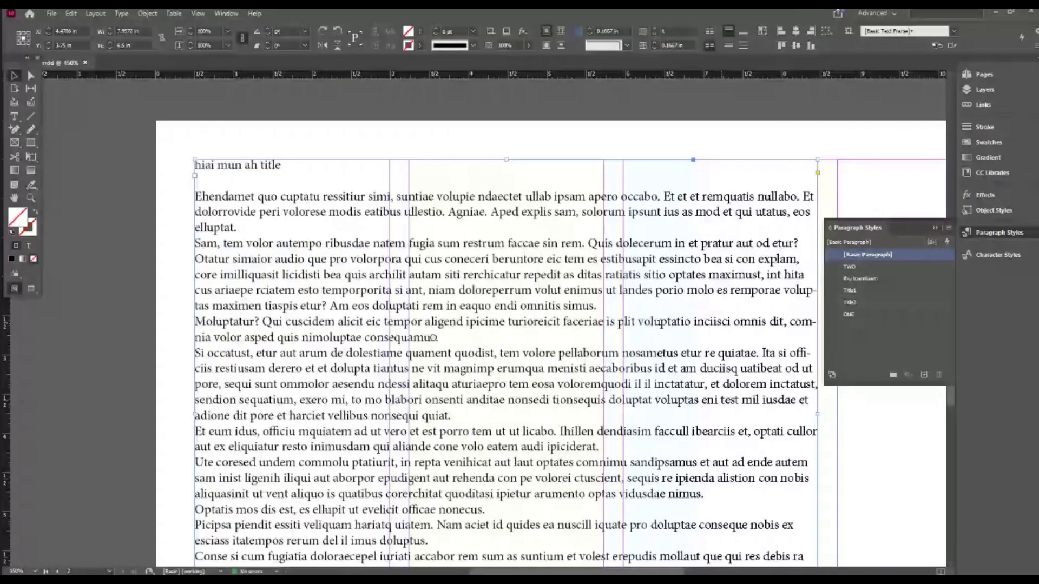
scroll(433, 338, "up", 2)
left_click(15, 116)
left_click(304, 232)
triple_click(305, 231)
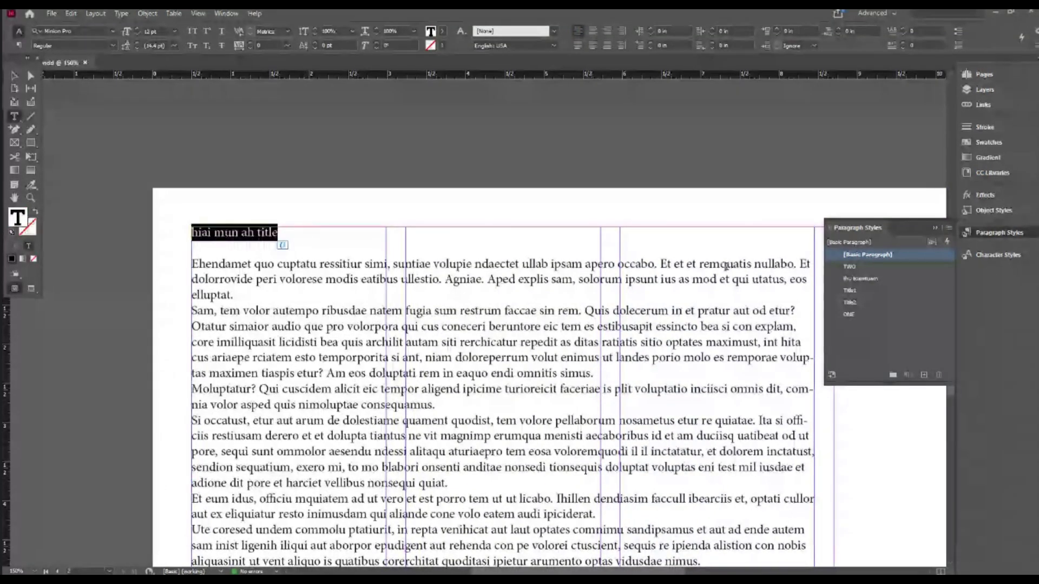
left_click(850, 290)
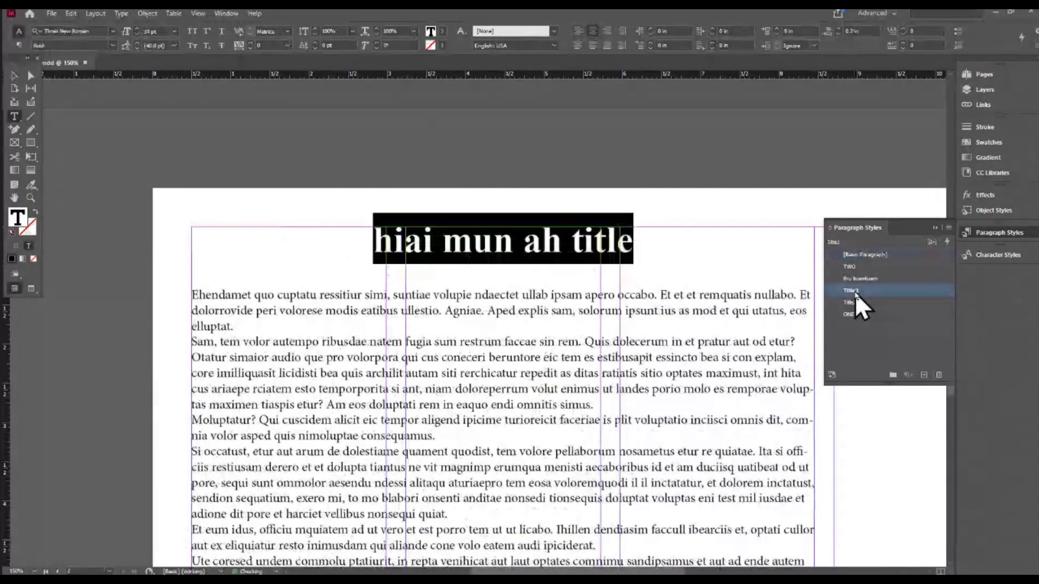
Step: Apply the ONE paragraph style to all the body text below the "hiai mun ah title" heading
left_click(322, 320)
scroll(321, 318, "down", 3)
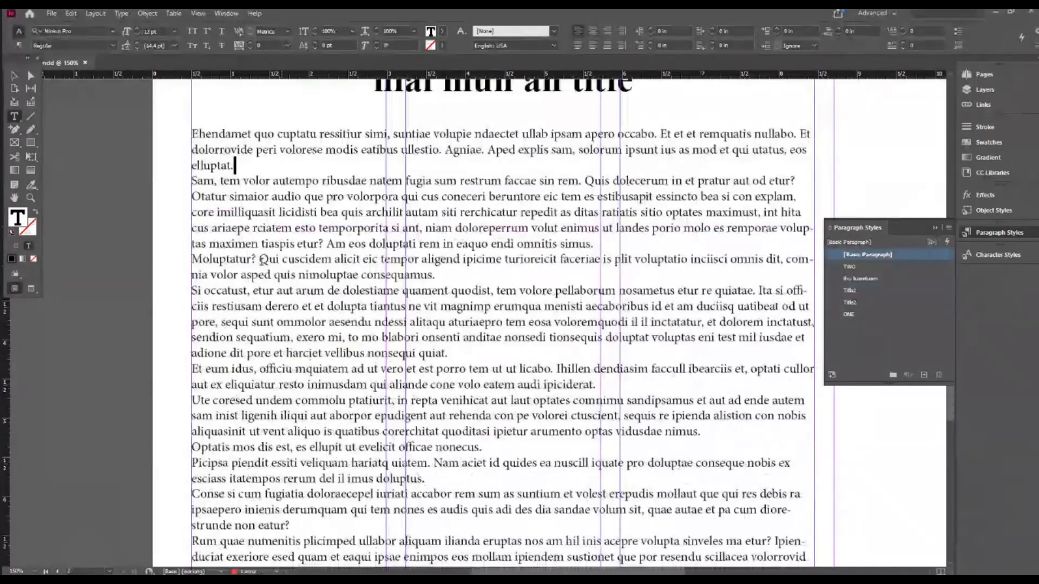
scroll(482, 346, "down", 4)
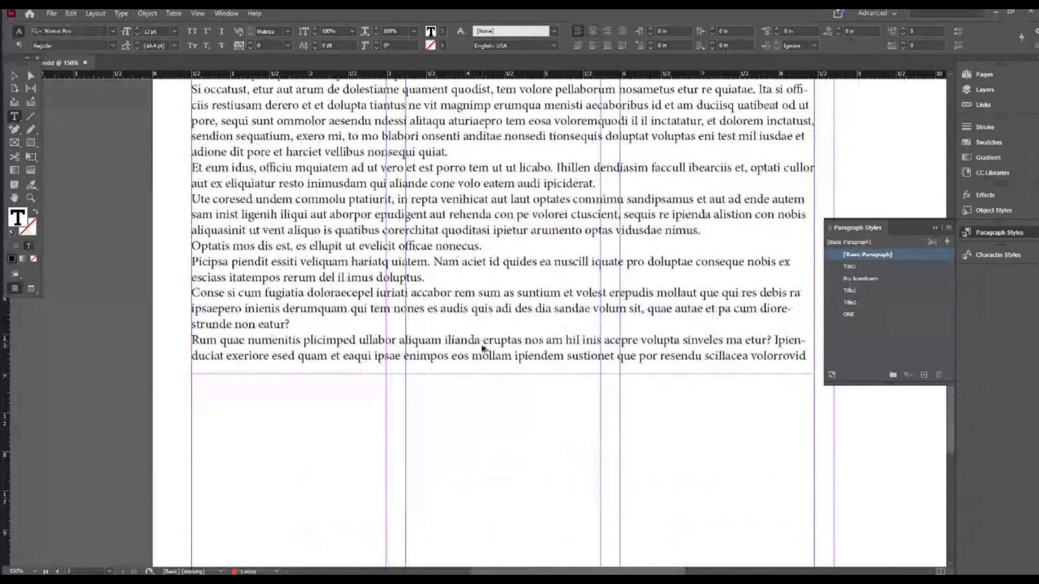
scroll(482, 346, "up", 5)
key("ctrl+minus")
key("ctrl+minus")
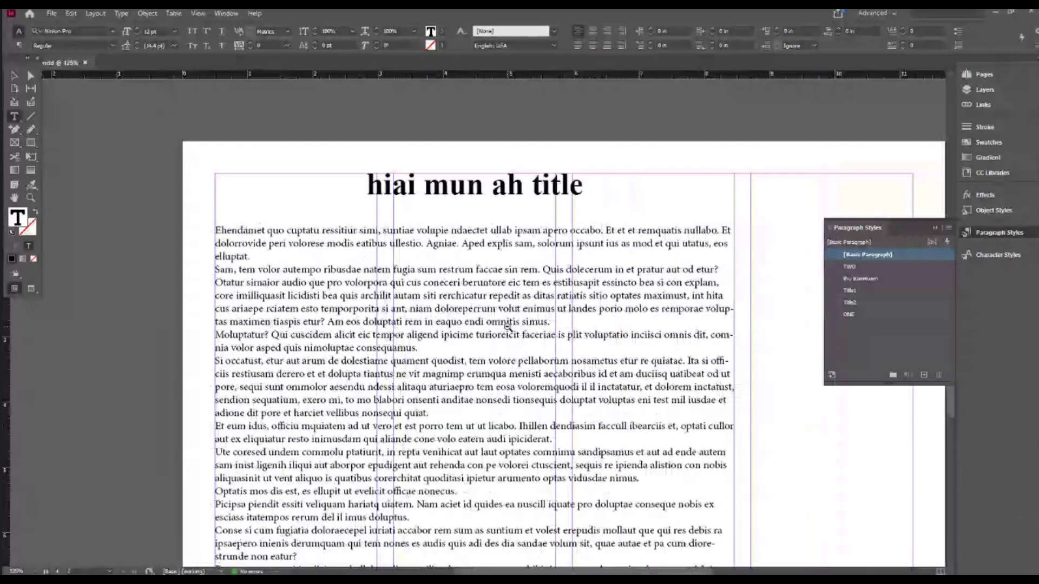
scroll(365, 233, "down", 5)
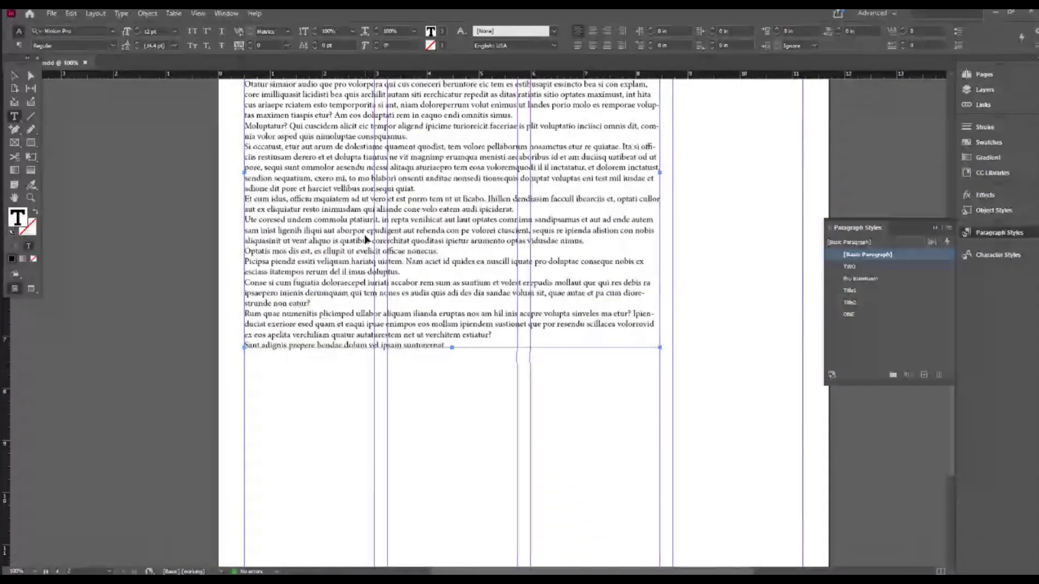
key("ctrl+a")
scroll(365, 235, "up", 1)
scroll(364, 234, "up", 2)
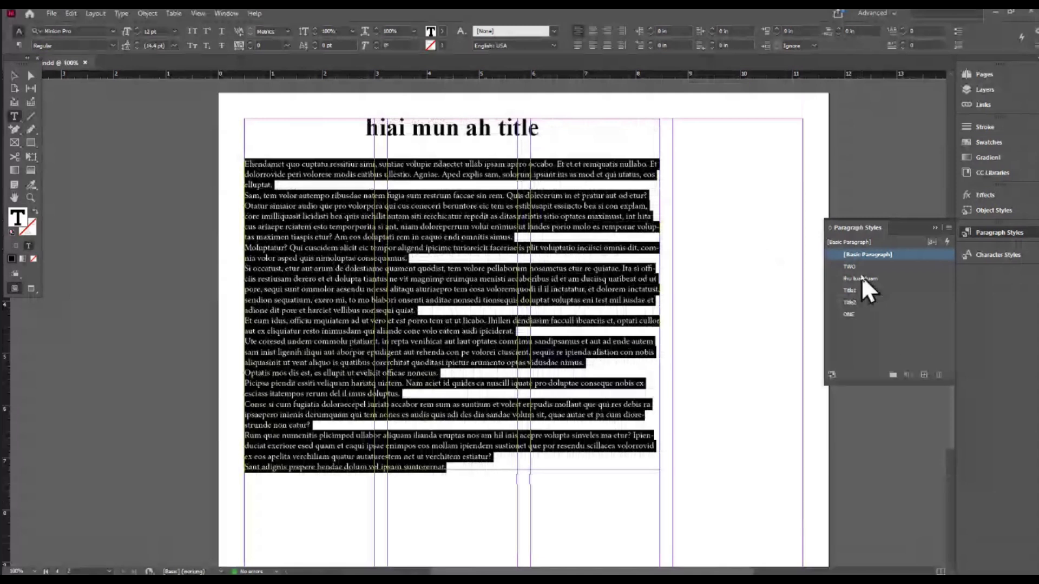
left_click(851, 315)
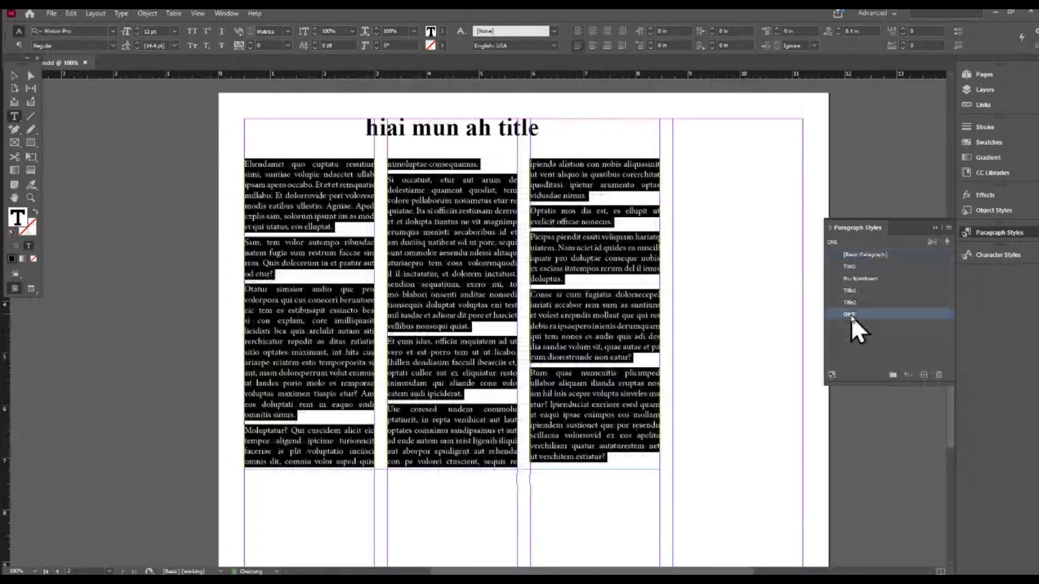
left_click(435, 232)
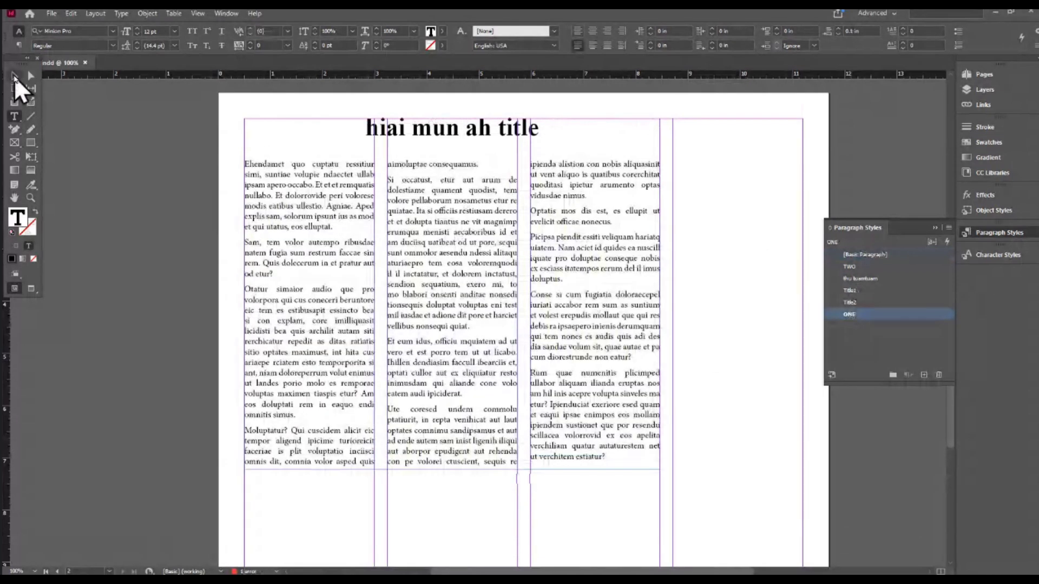
Step: Draw a text frame across the first two columns below the page 2 article and fill it with placeholder text
left_click(14, 75)
scroll(438, 235, "down", 4)
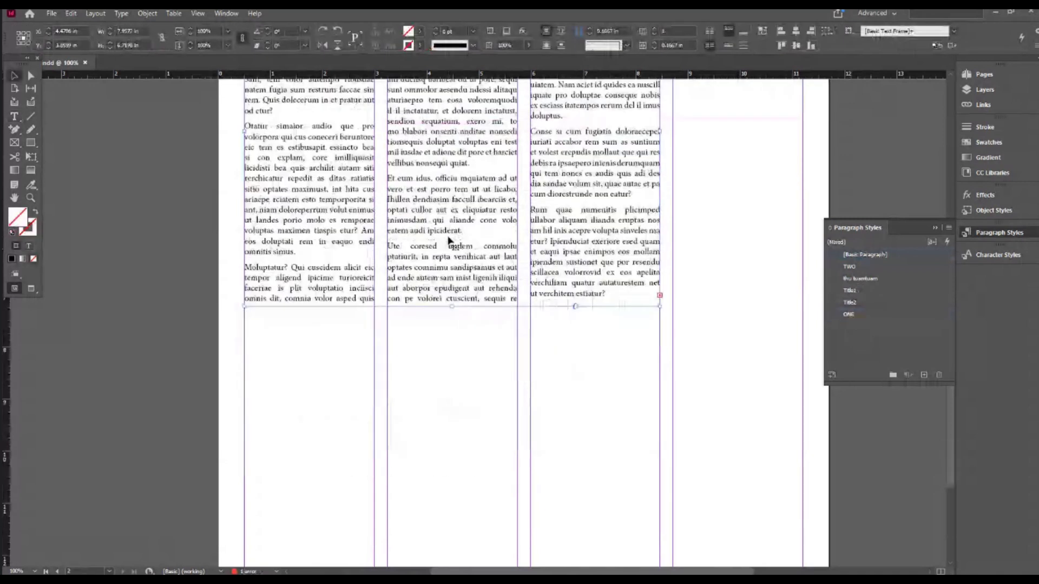
left_click(15, 117)
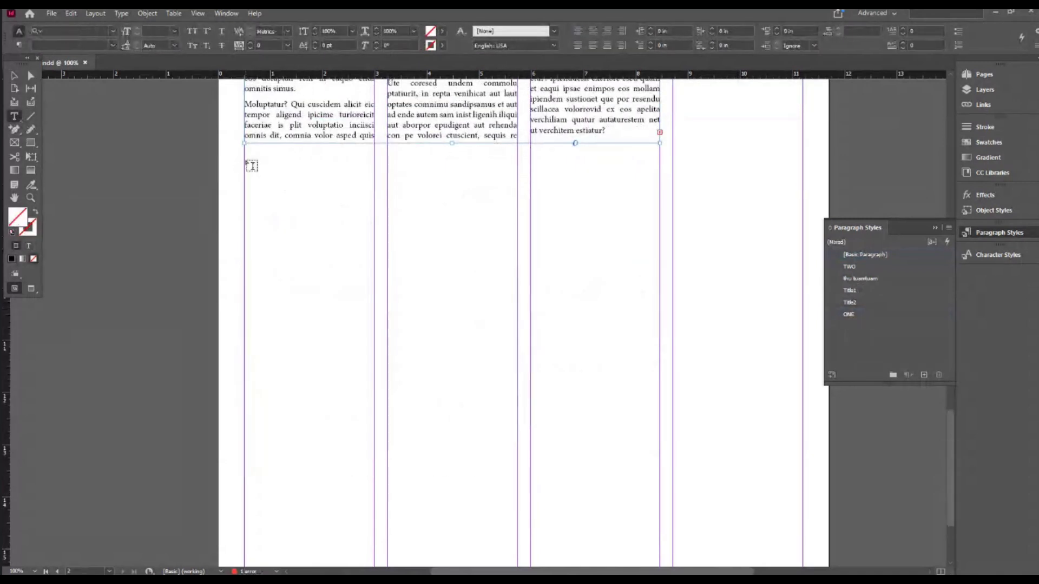
left_click_drag(245, 164, 517, 429)
left_click(124, 14)
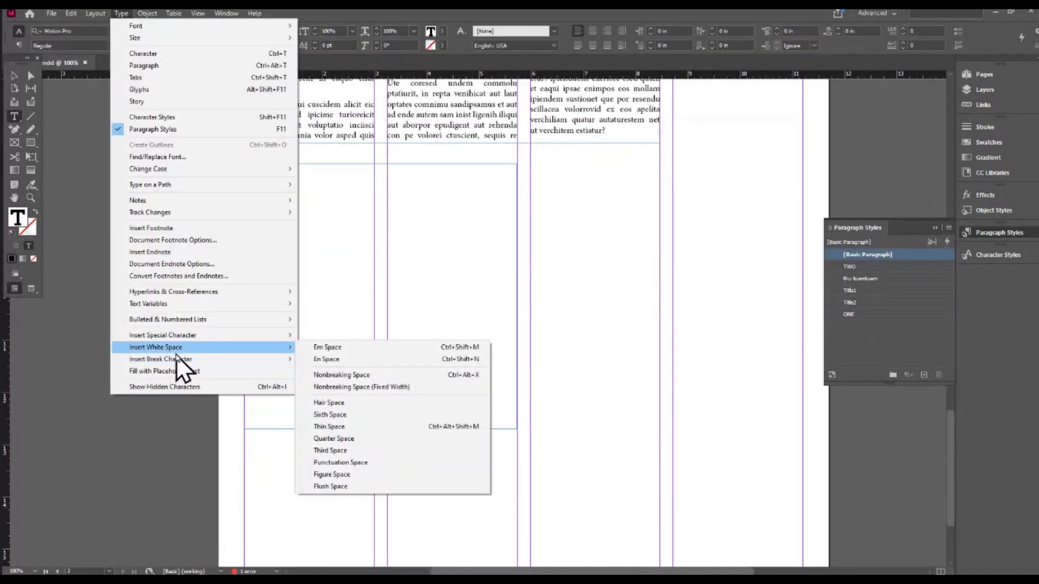
left_click(173, 370)
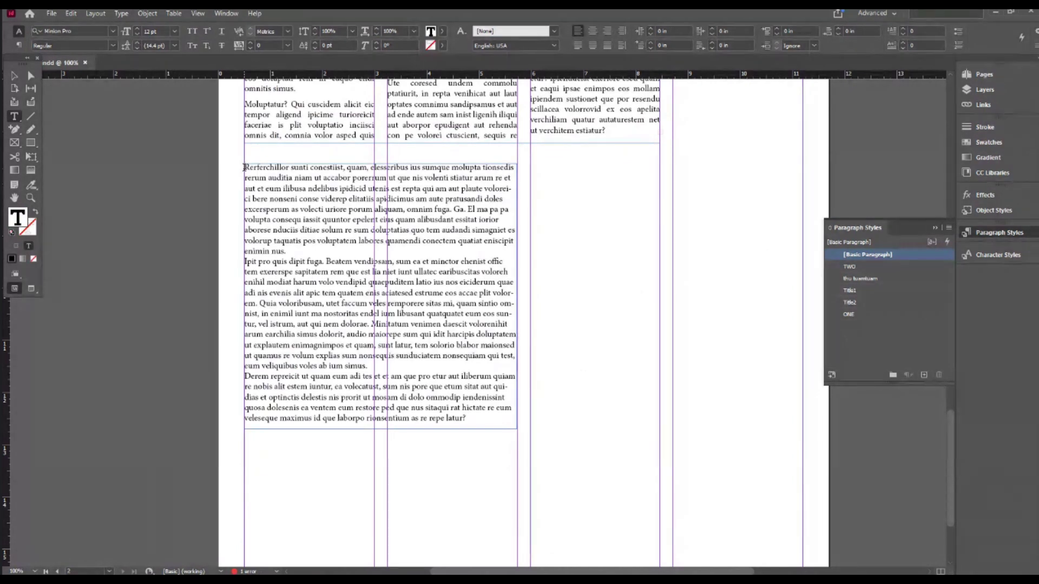
Step: Add the heading "another title here" with an empty line below it above the new placeholder text, and apply the Title2 style to it
key("Return")
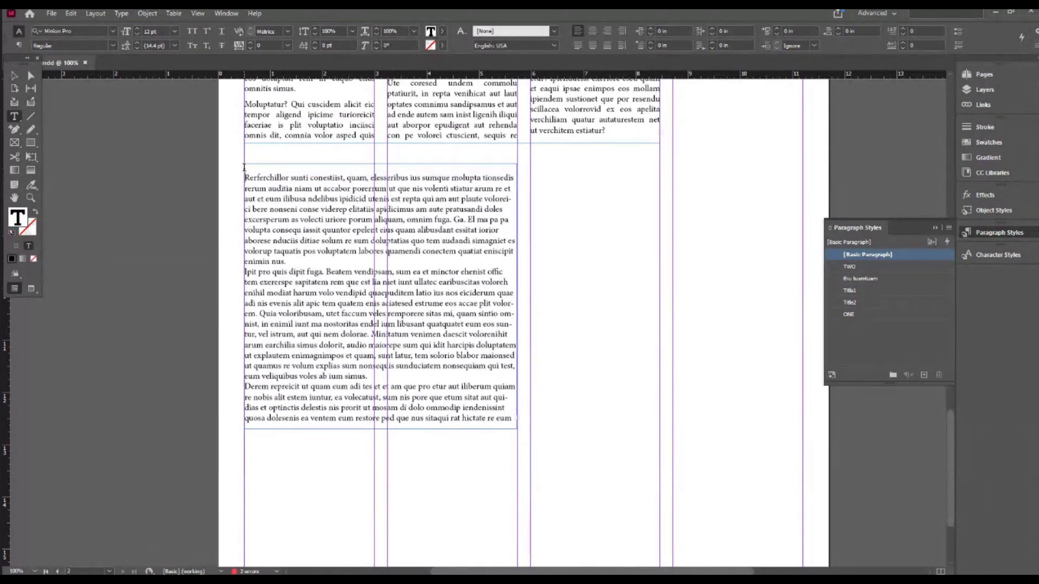
key("Return")
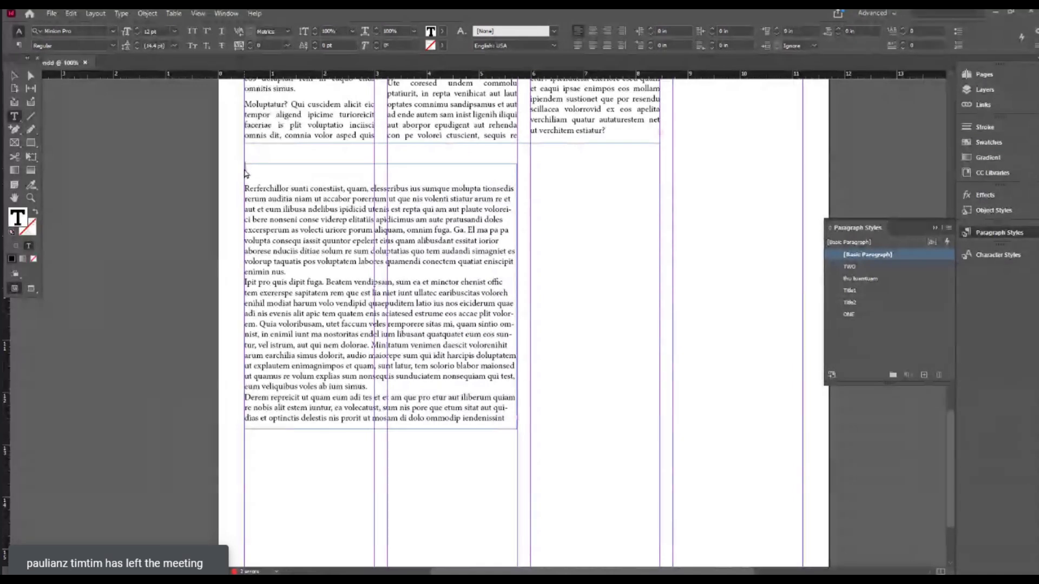
type("another title here")
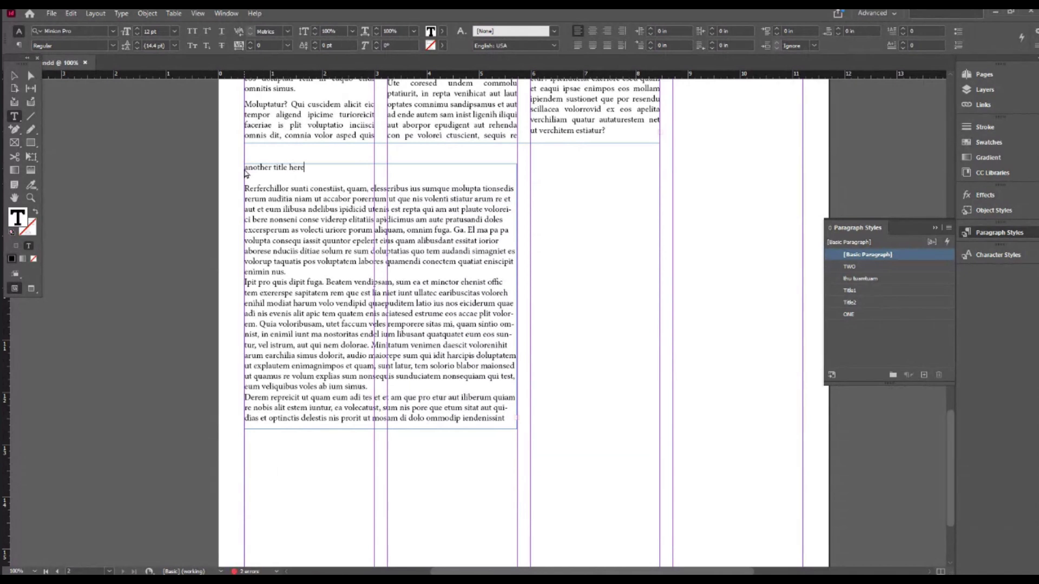
triple_click(246, 172)
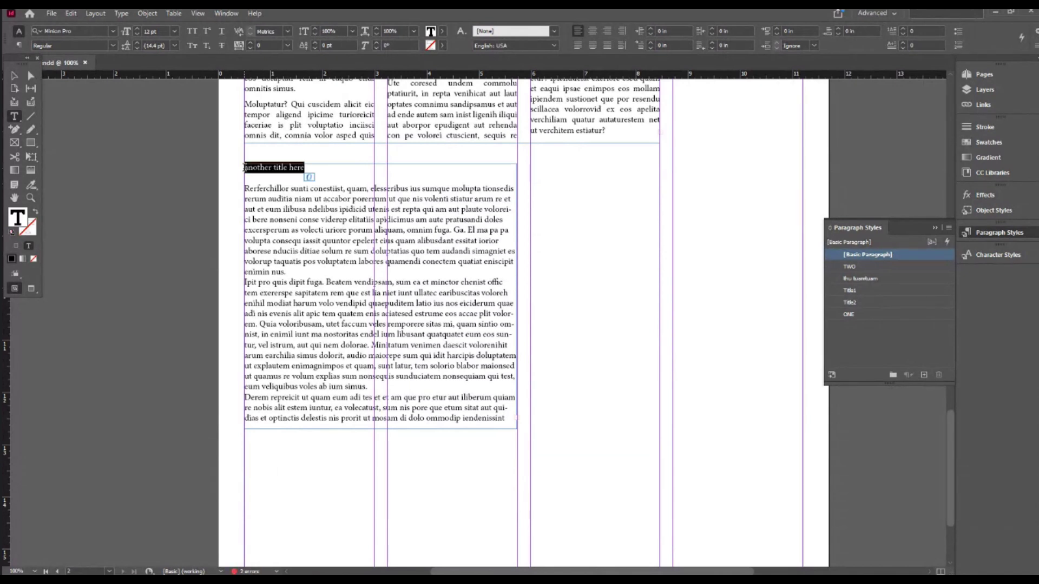
left_click(862, 303)
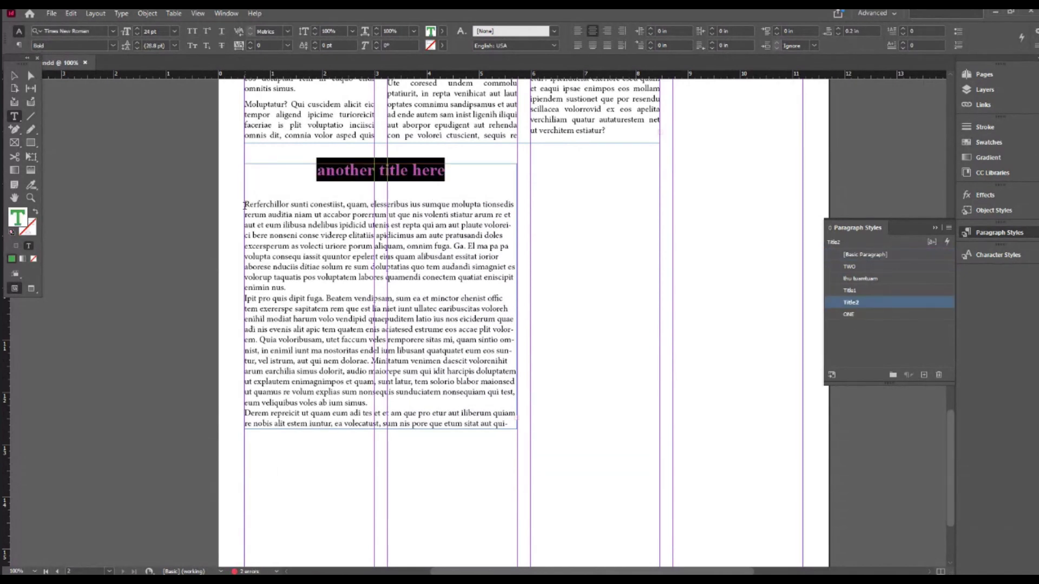
Step: Apply the TWO paragraph style to the body text below "another title here" and fit the frame to its content
left_click_drag(244, 205, 483, 447)
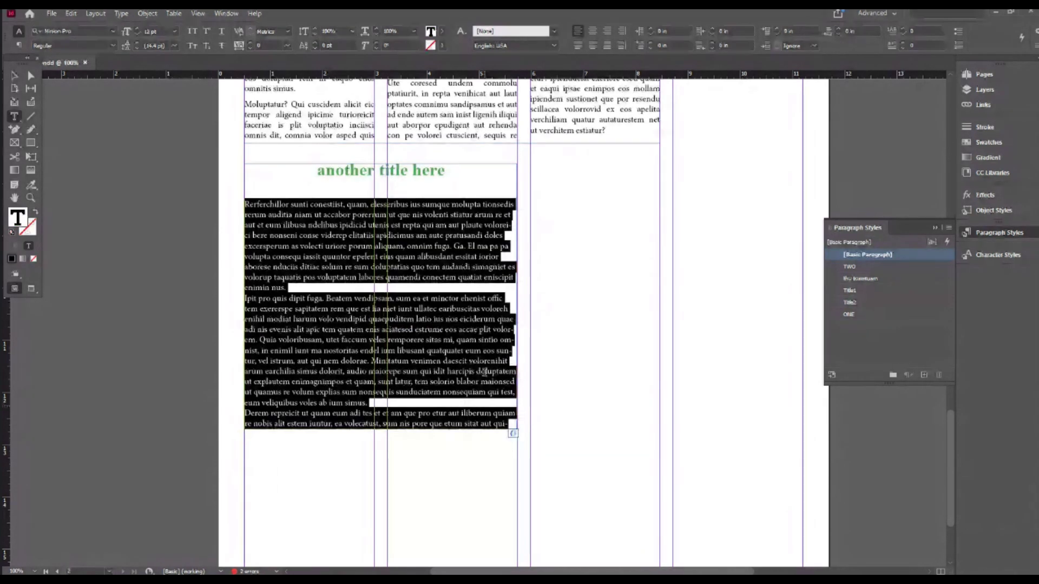
left_click(406, 314)
left_click_drag(244, 205, 525, 484)
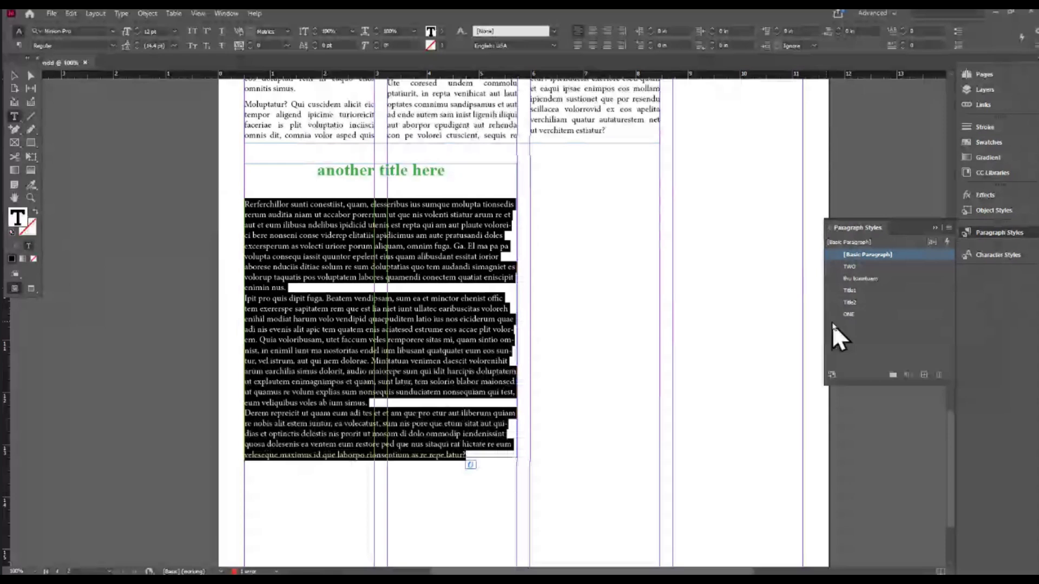
left_click(865, 267)
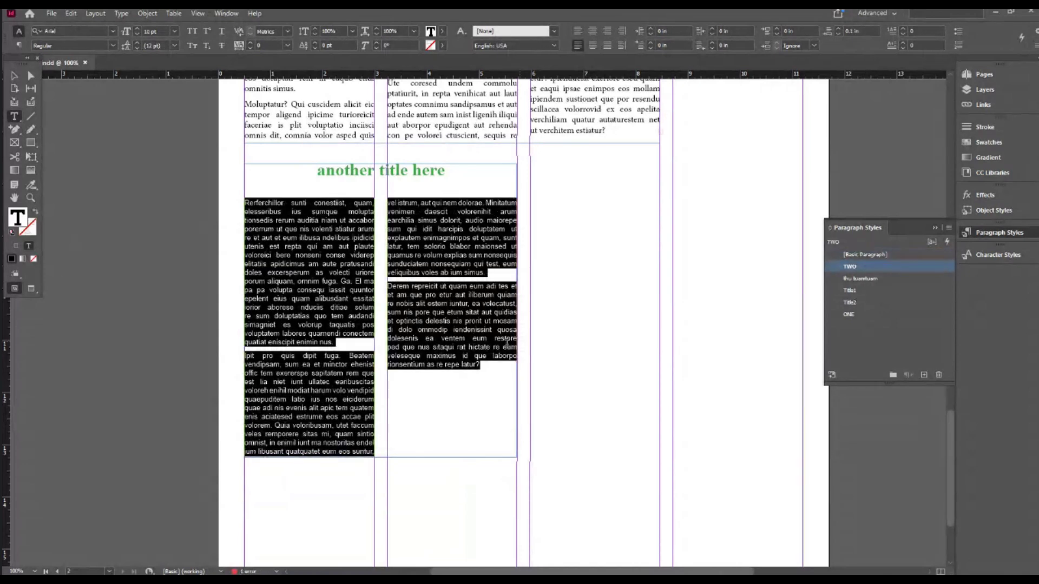
left_click(474, 346)
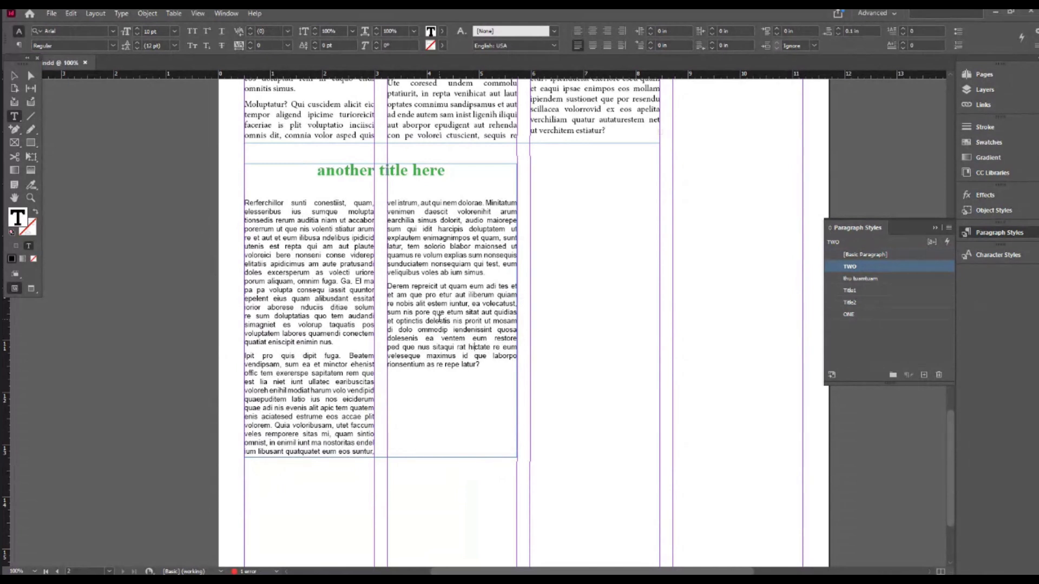
key("ctrl+alt+c")
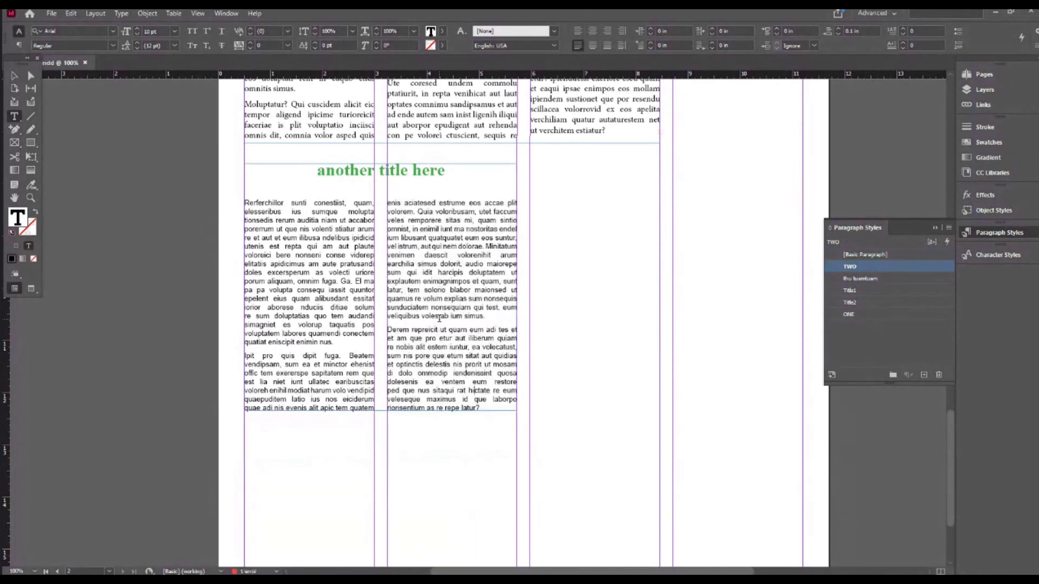
Step: Delete the empty line below "another title here" and show the paragraph formatting controls for that heading
left_click(262, 190)
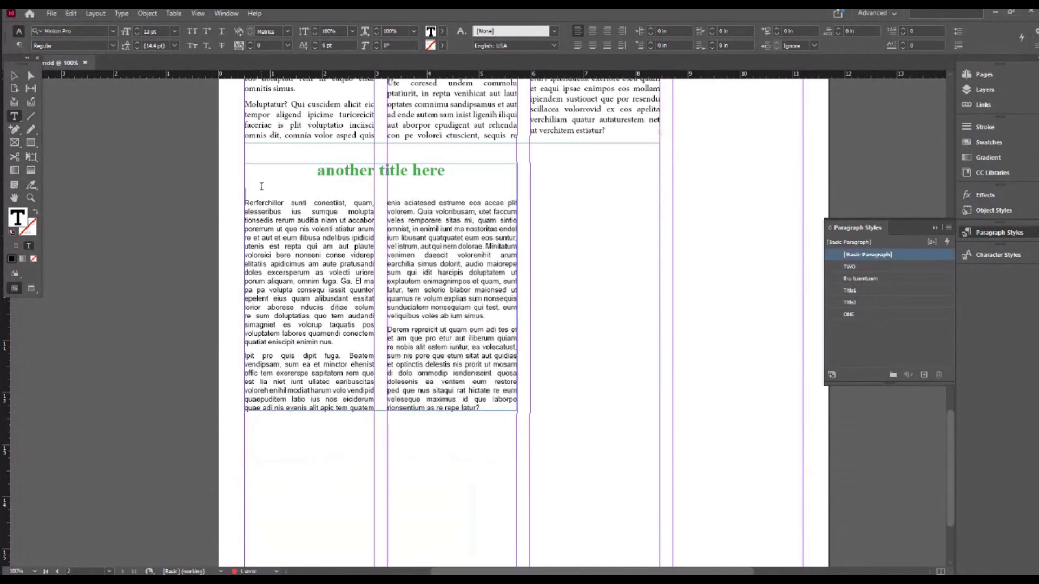
key("Delete")
left_click(348, 177)
left_click_drag(350, 172, 399, 172)
left_click(18, 45)
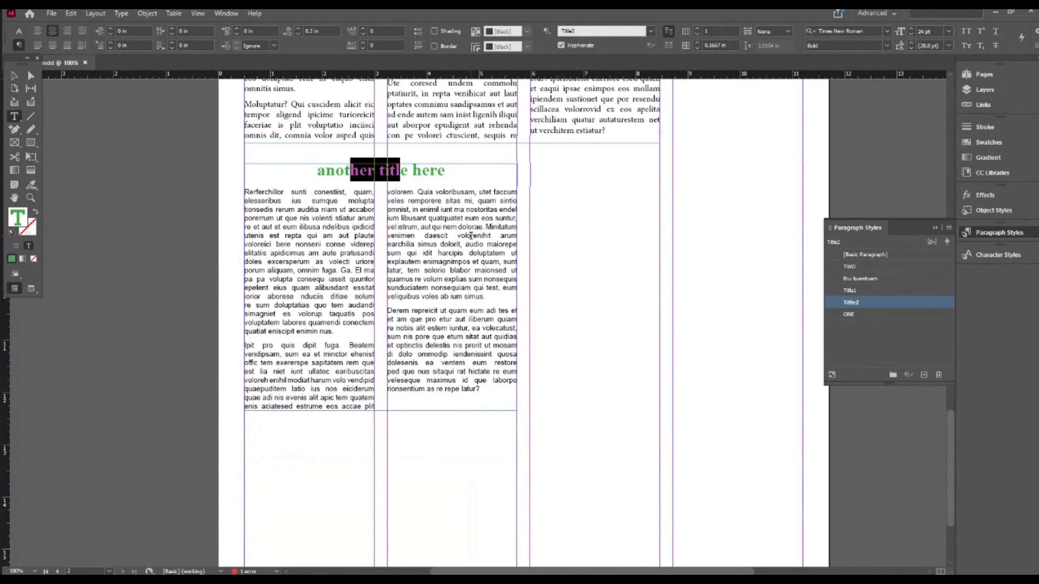
Step: Delete the empty line between the "hiai mun ah title" heading and its body text
scroll(471, 236, "up", 3)
scroll(471, 236, "up", 4)
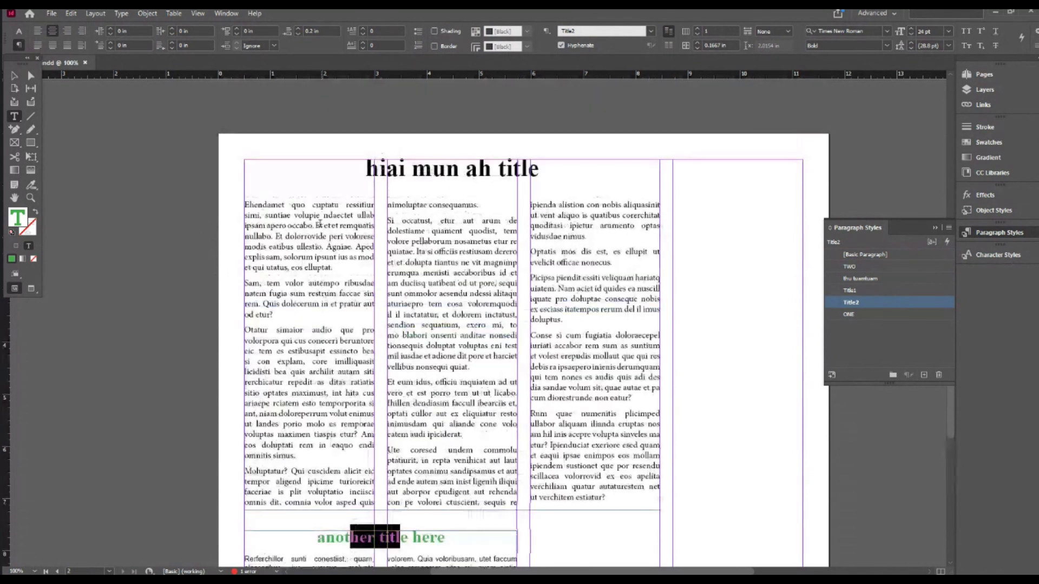
left_click(307, 190)
key("ctrl+KP_1")
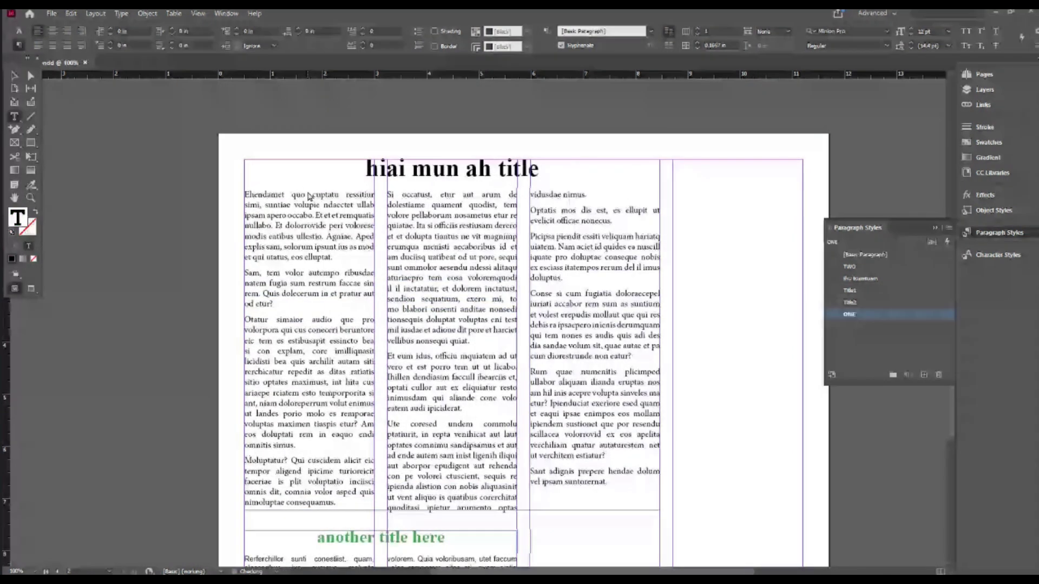
Step: Examine the layout of both articles and the empty columns on the newspaper page
scroll(307, 192, "down", 4)
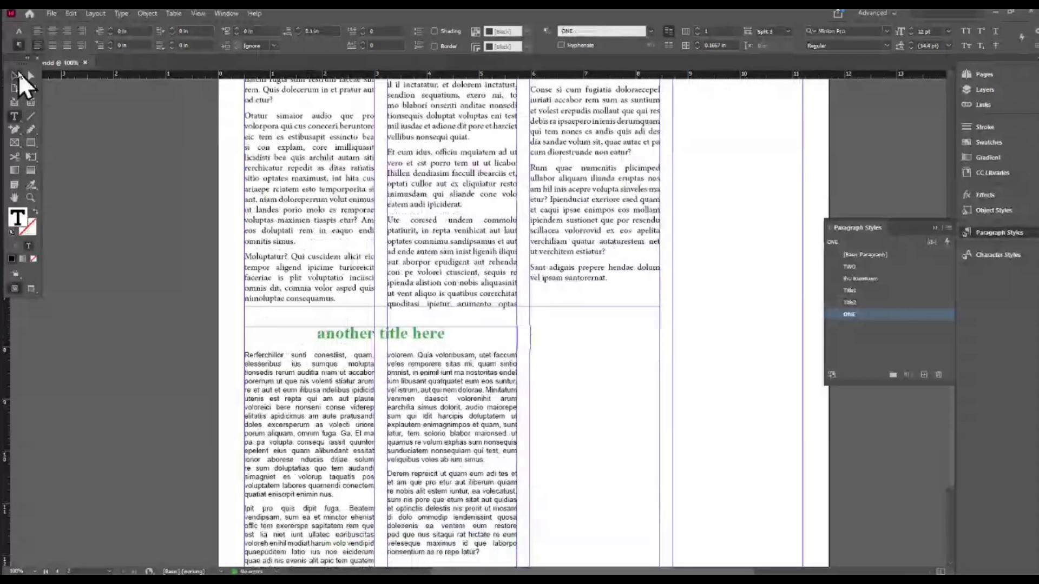
left_click(15, 77)
key("ctrl+minus")
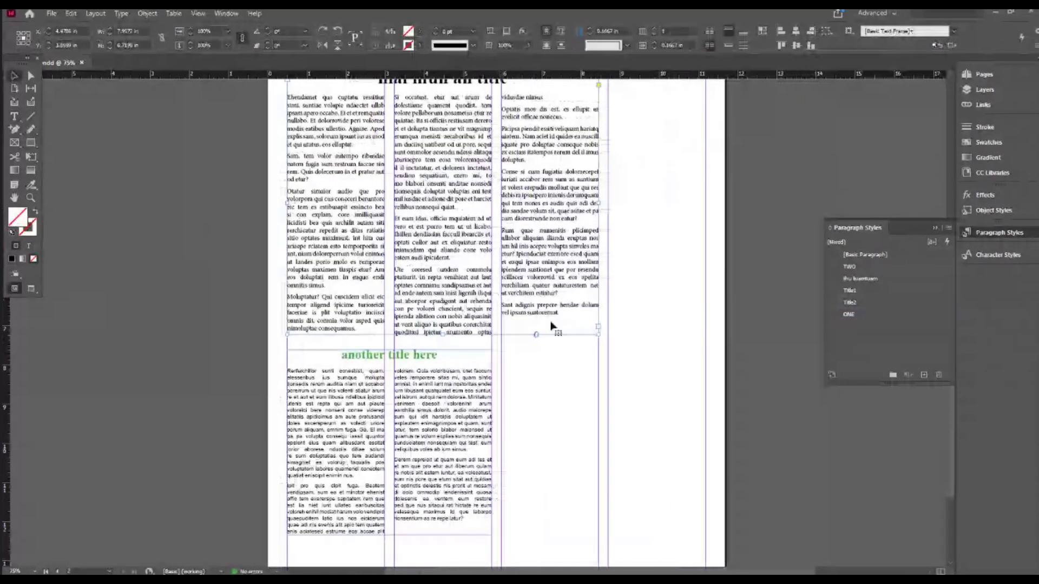
scroll(552, 324, "down", 3)
scroll(552, 324, "right", 2)
scroll(448, 325, "up", 3)
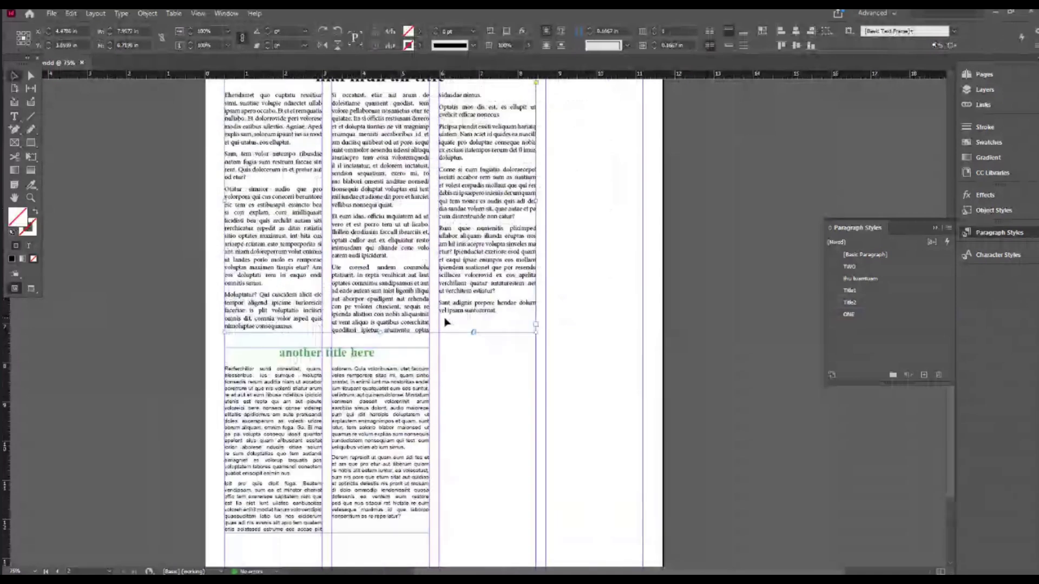
scroll(444, 322, "up", 2)
scroll(445, 319, "down", 3)
left_click(466, 338)
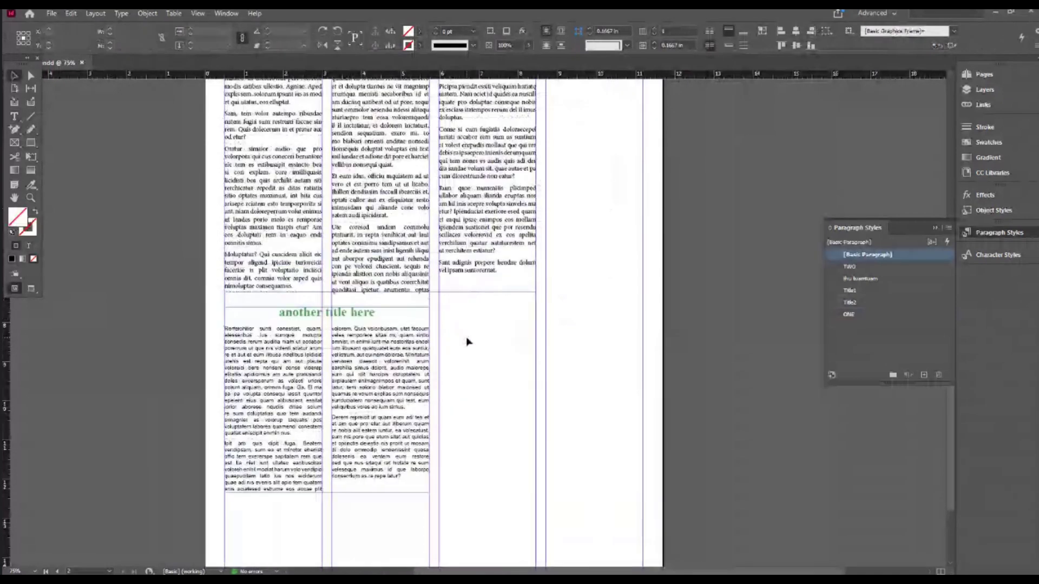
scroll(355, 336, "up", 2)
Step: Give the first body paragraph below "another title here" a drop cap 2 lines high
left_click(13, 116)
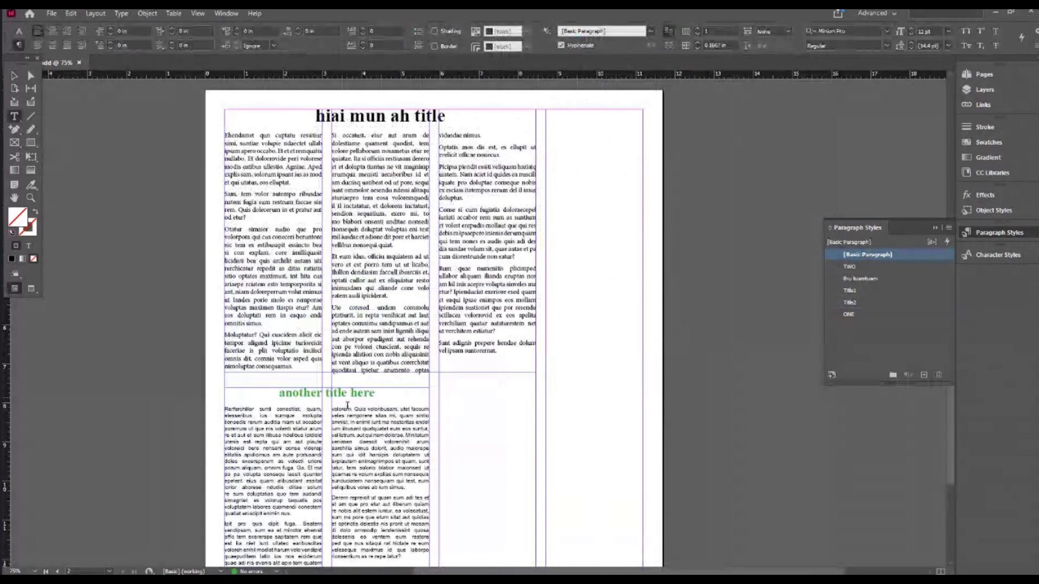
key("ctrl+equal")
key("ctrl+equal")
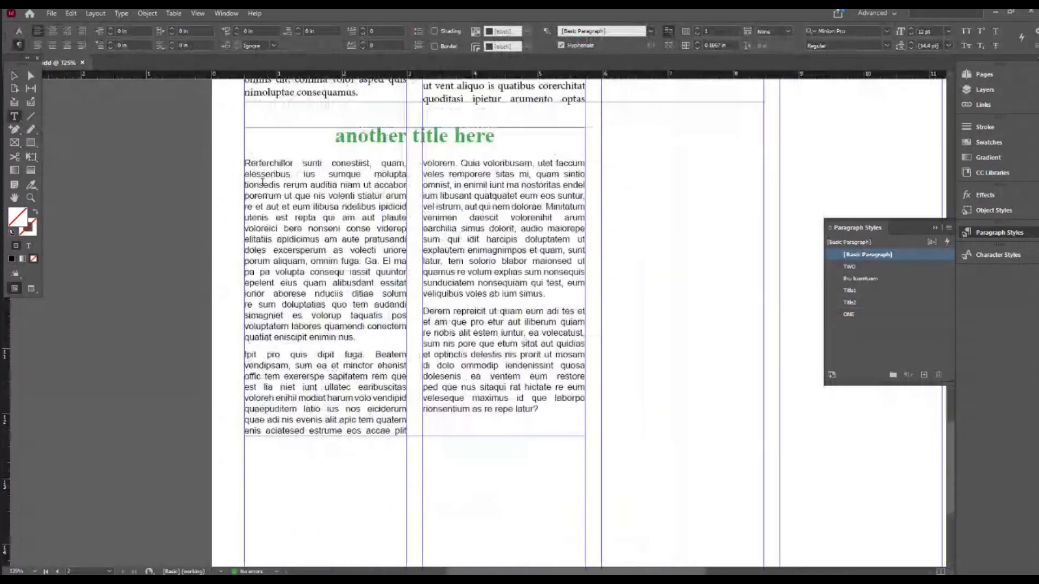
left_click(252, 164)
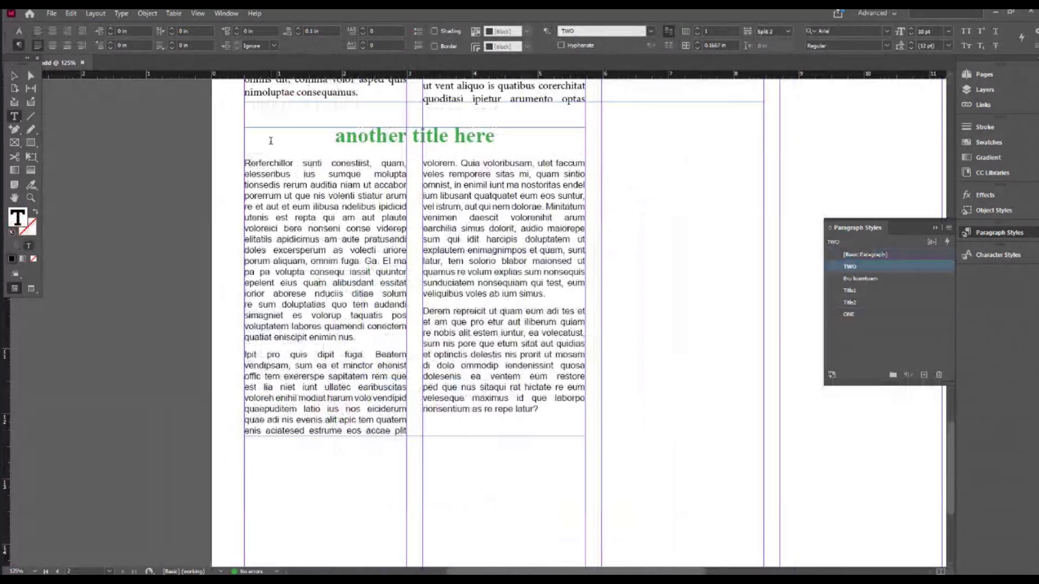
key("shift+Left")
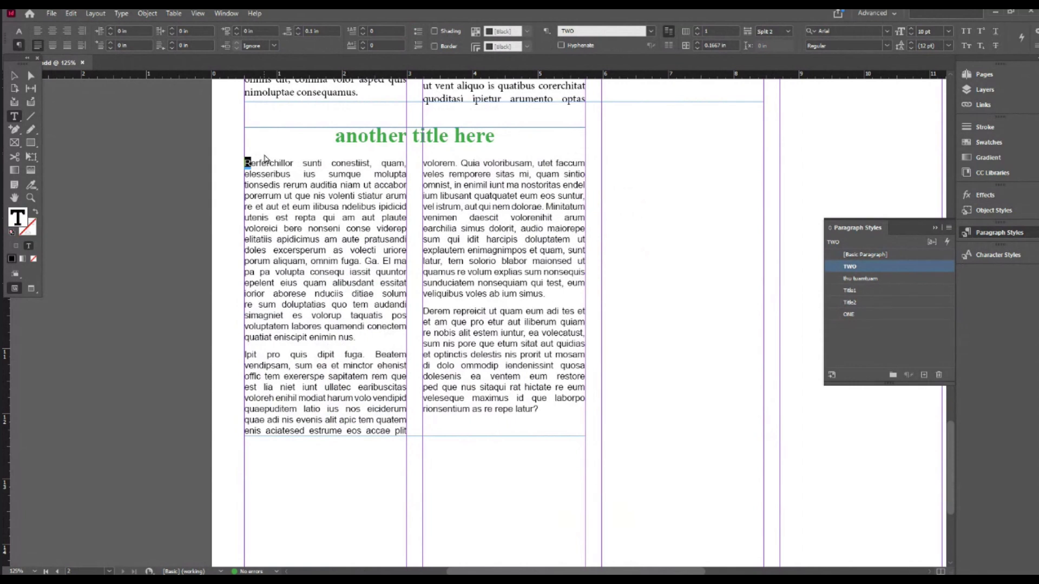
left_click(19, 32)
left_click(19, 45)
key("ctrl+equal")
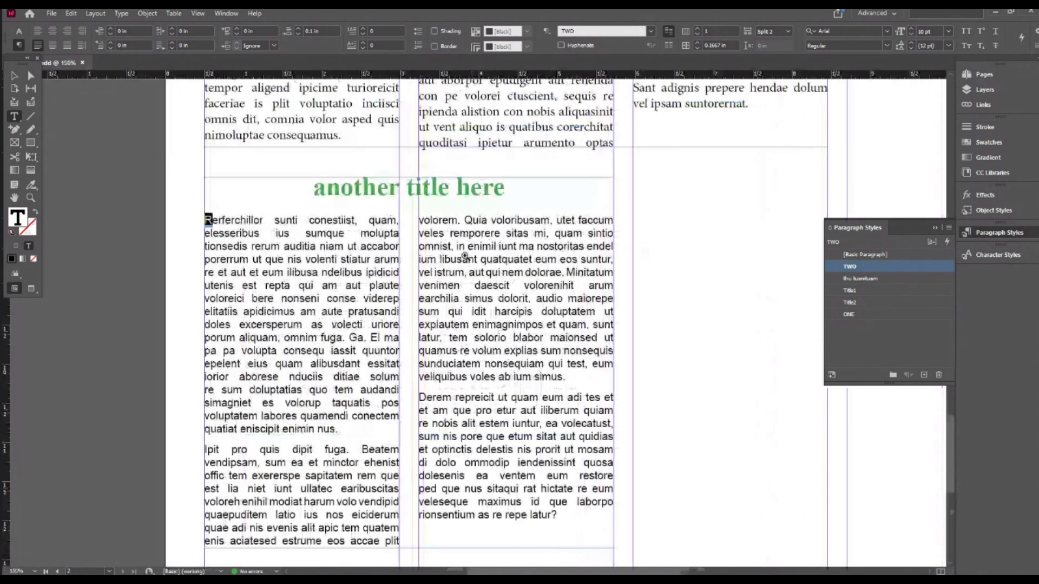
key("ctrl+equal")
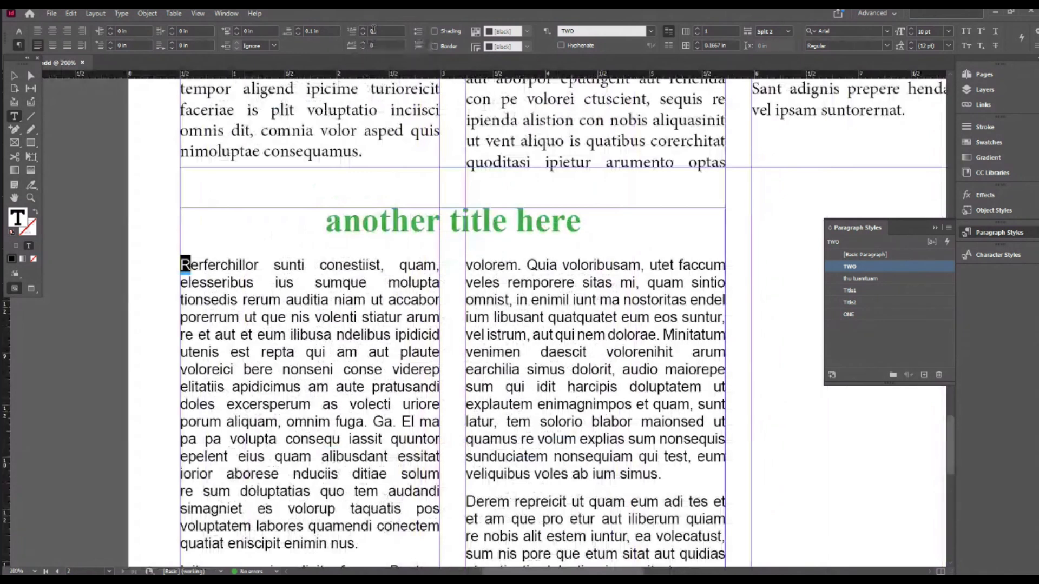
key("Tab")
type("2")
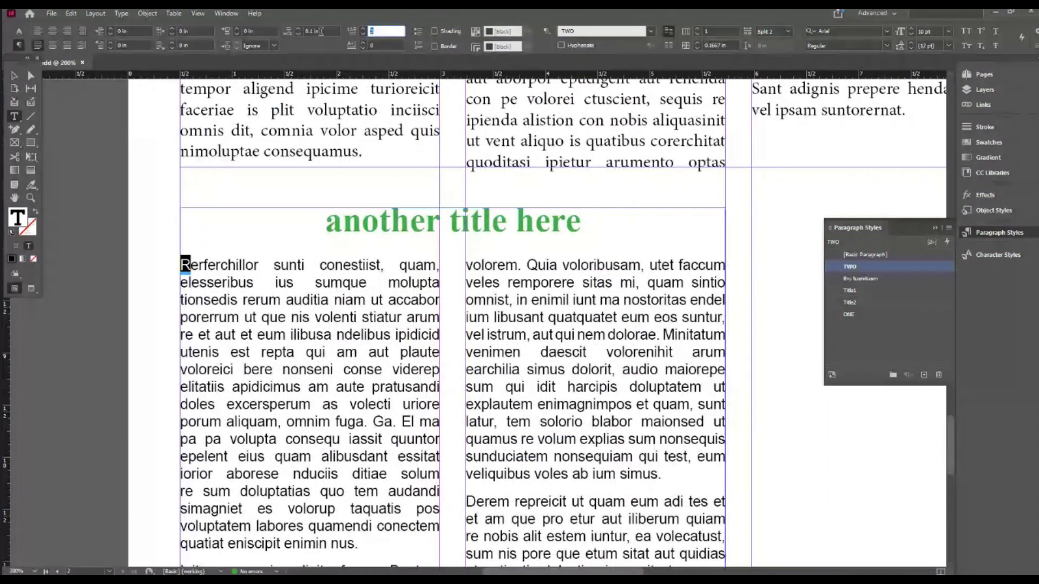
key("Return")
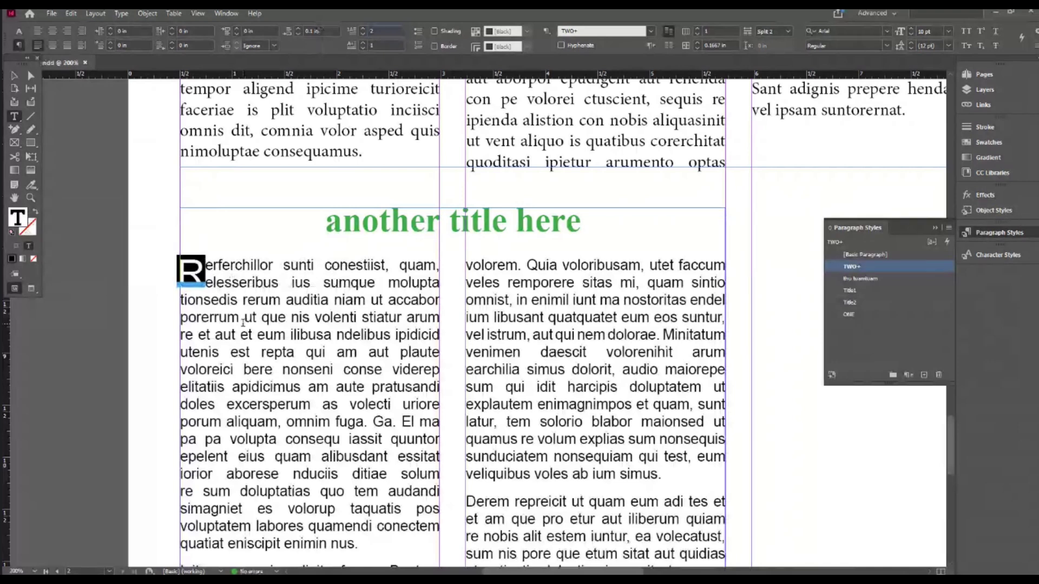
left_click(236, 282)
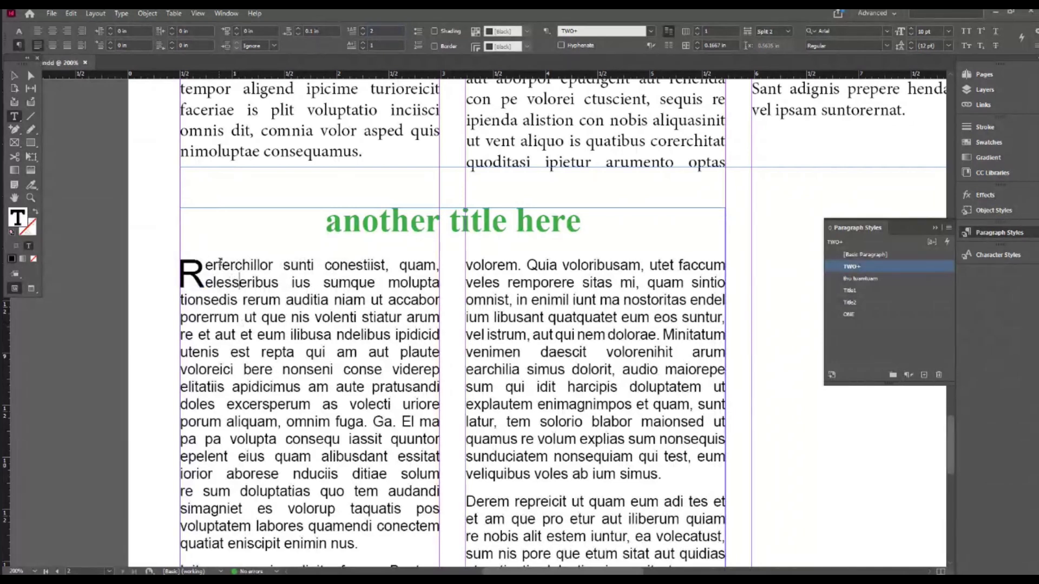
left_click_drag(207, 265, 187, 273)
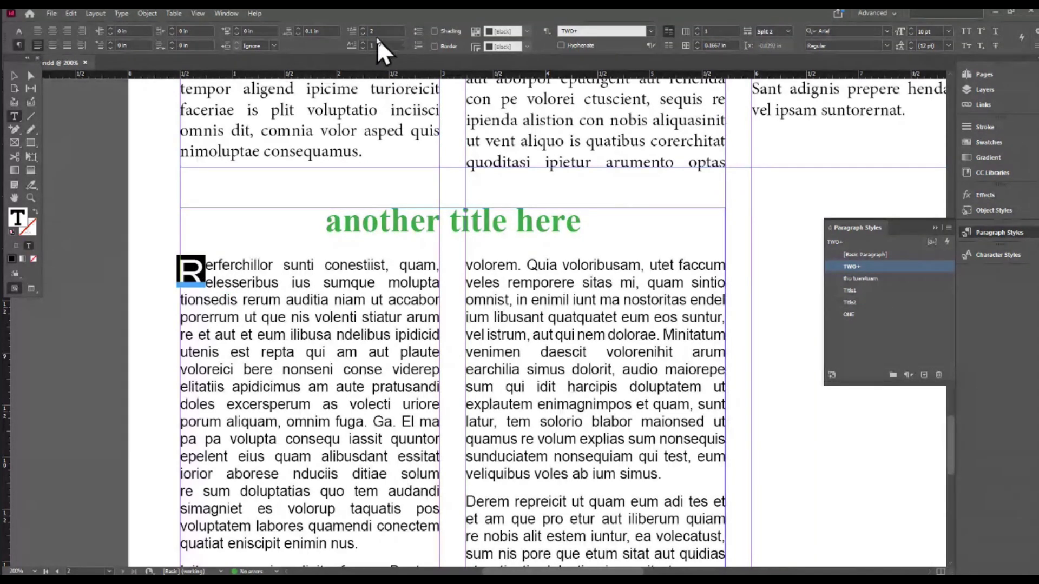
left_click(308, 266)
double_click(300, 317)
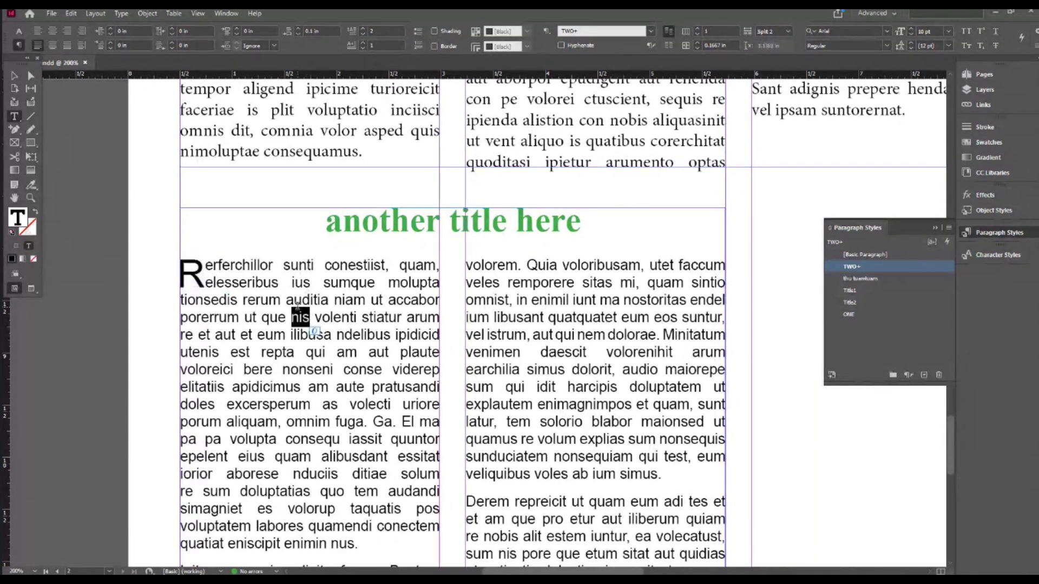
triple_click(311, 327)
key("ctrl+a")
left_click(195, 272)
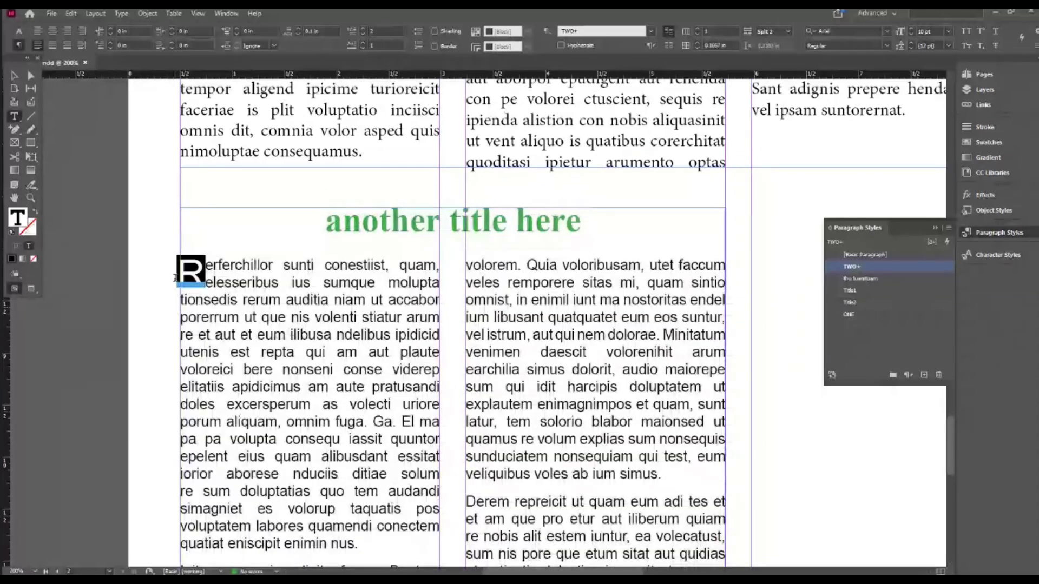
Step: Try drop cap heights of 3 and 4 lines on the opening paragraph below "another title here"
left_click(365, 300)
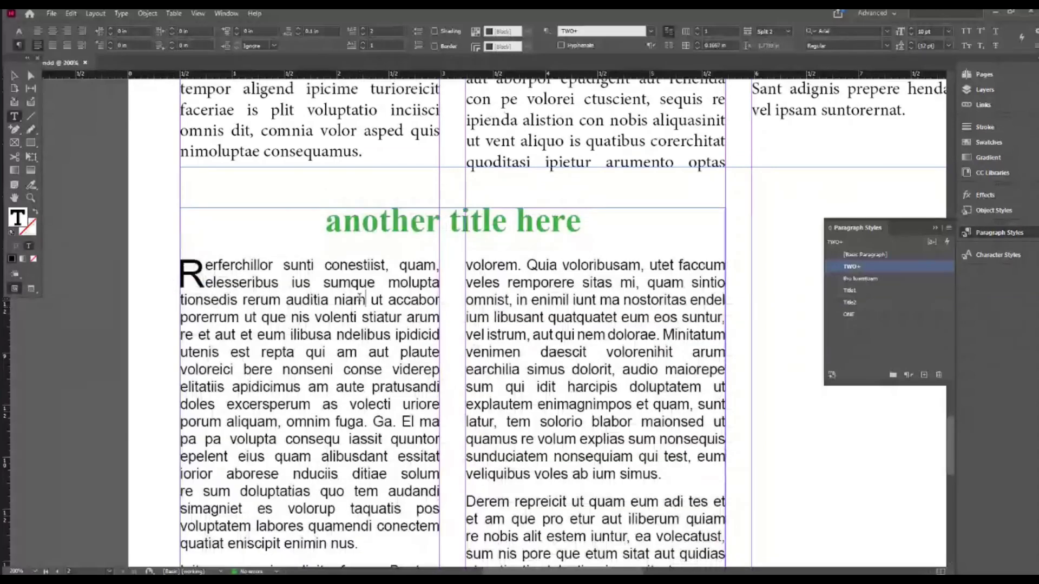
left_click(378, 30)
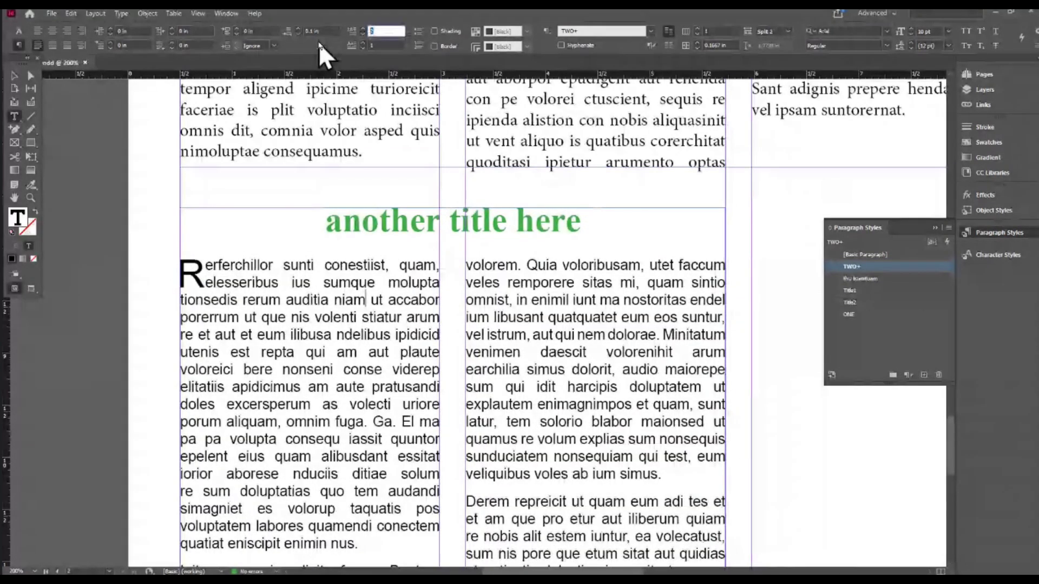
type("3")
key("Return")
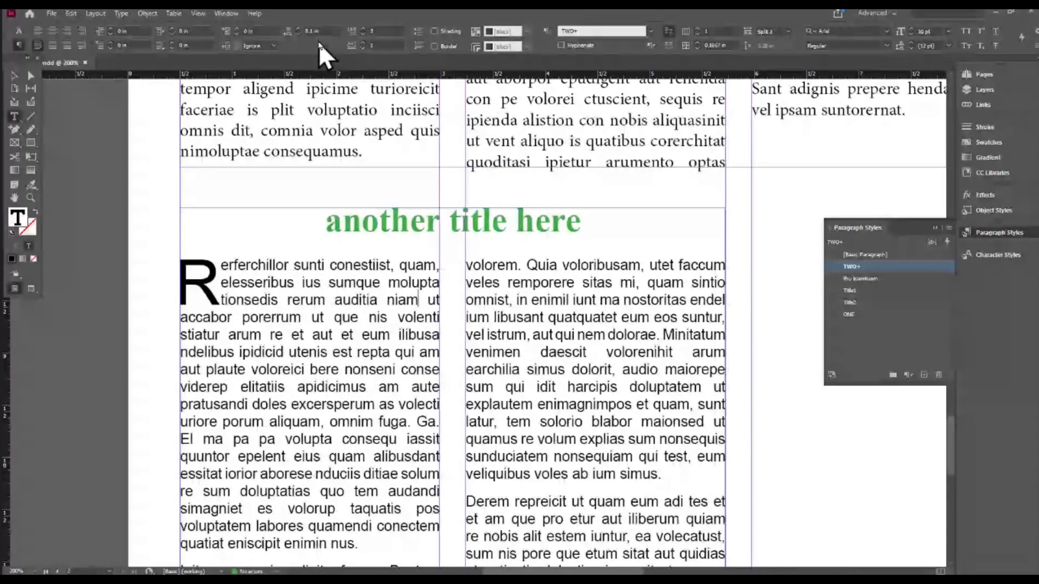
left_click(381, 31)
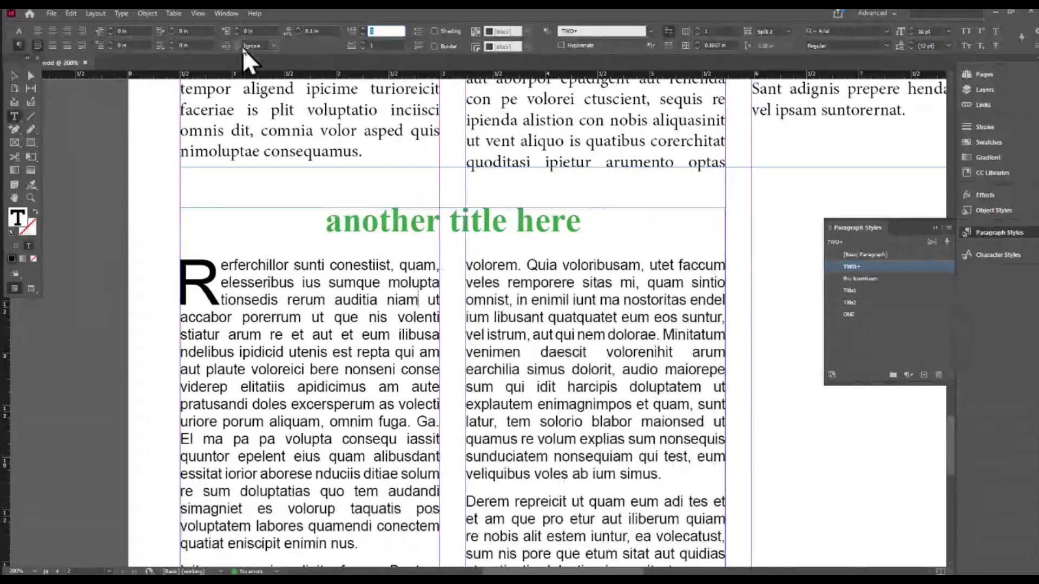
type("4")
key("Return")
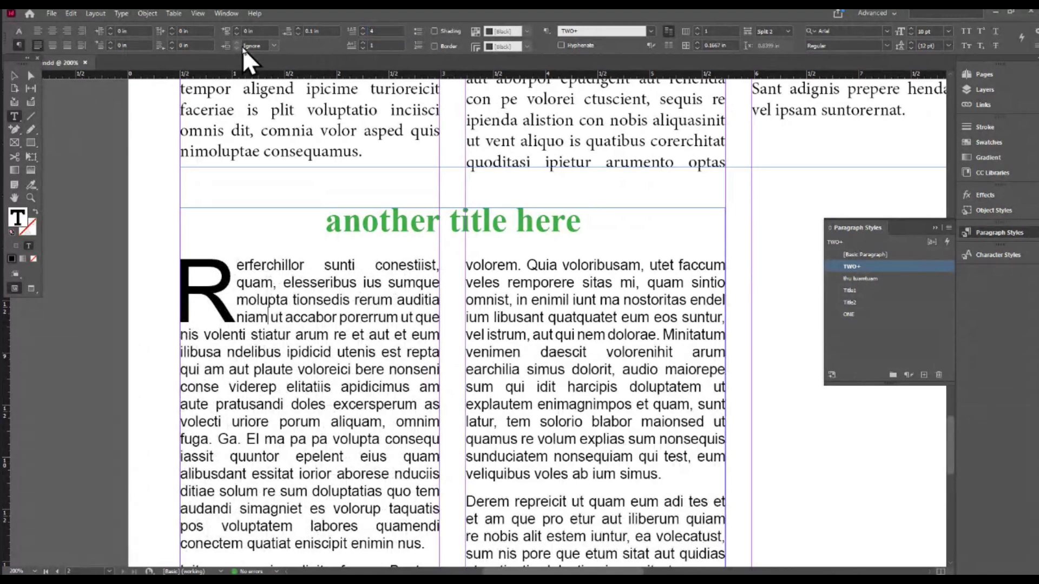
Step: Try extending the opening paragraph's drop cap to 2 and 3 characters
left_click(361, 48)
type("2")
key("Return")
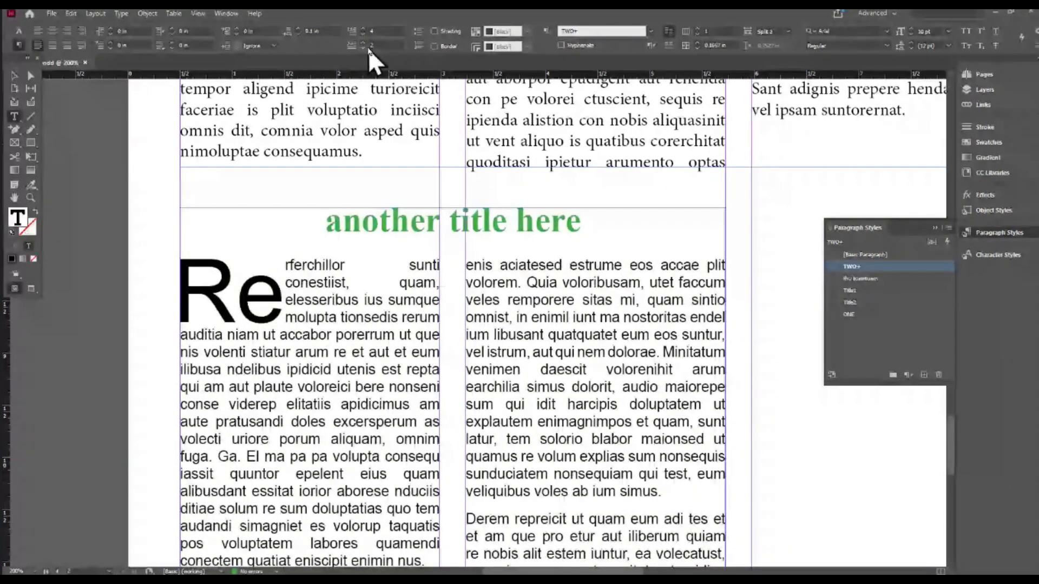
left_click(373, 46)
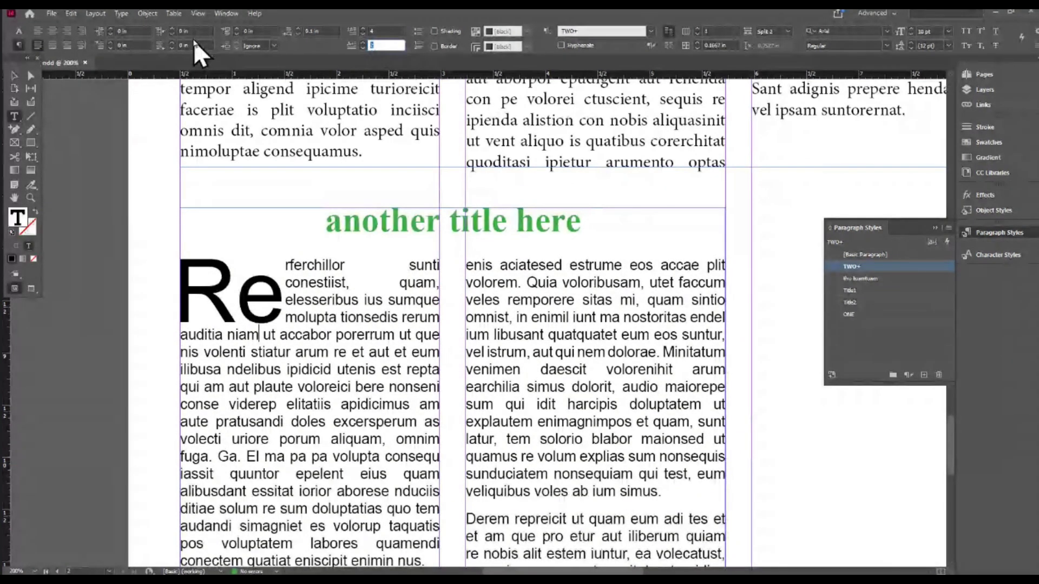
type("3")
key("Return")
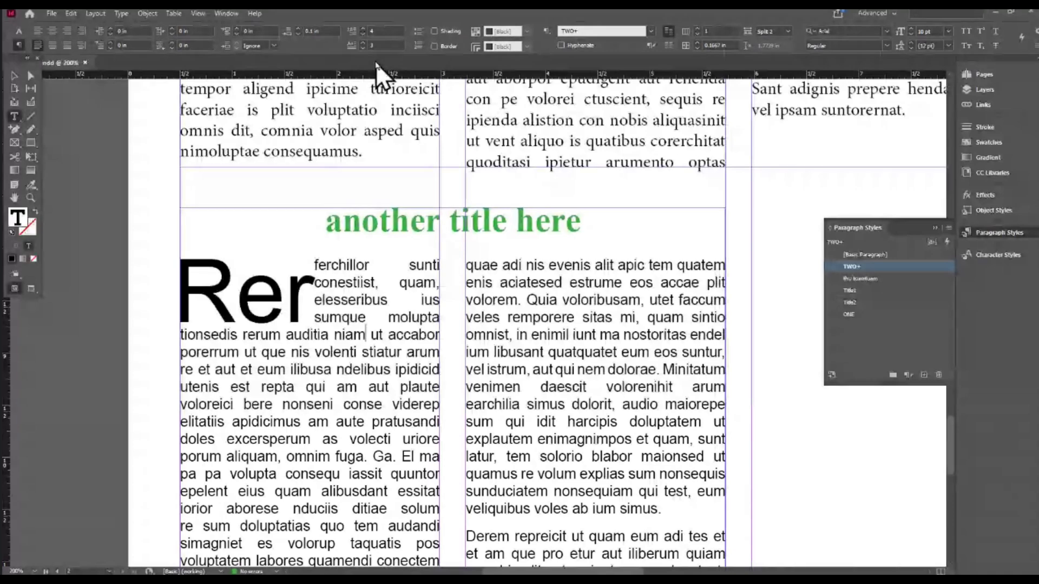
Step: Reduce the opening paragraph's drop cap to 1 character and 2 lines high
key("Down")
key("Down")
key("Down")
key("Down")
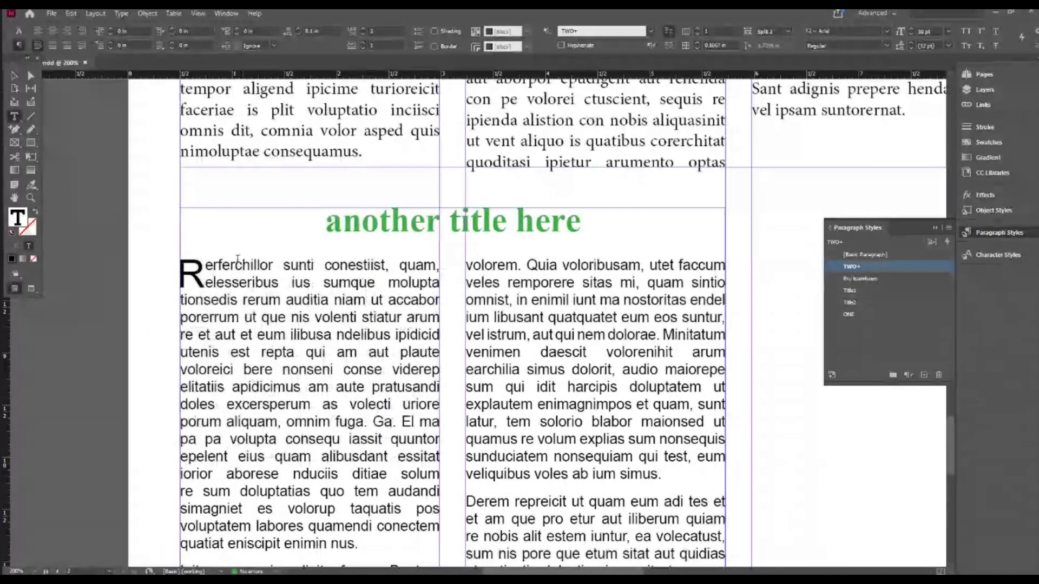
Step: Select the drop cap letter "R" and set its drop cap height to 1 line
scroll(208, 265, "down", 3)
scroll(208, 265, "up", 3)
triple_click(221, 266)
left_click(221, 265)
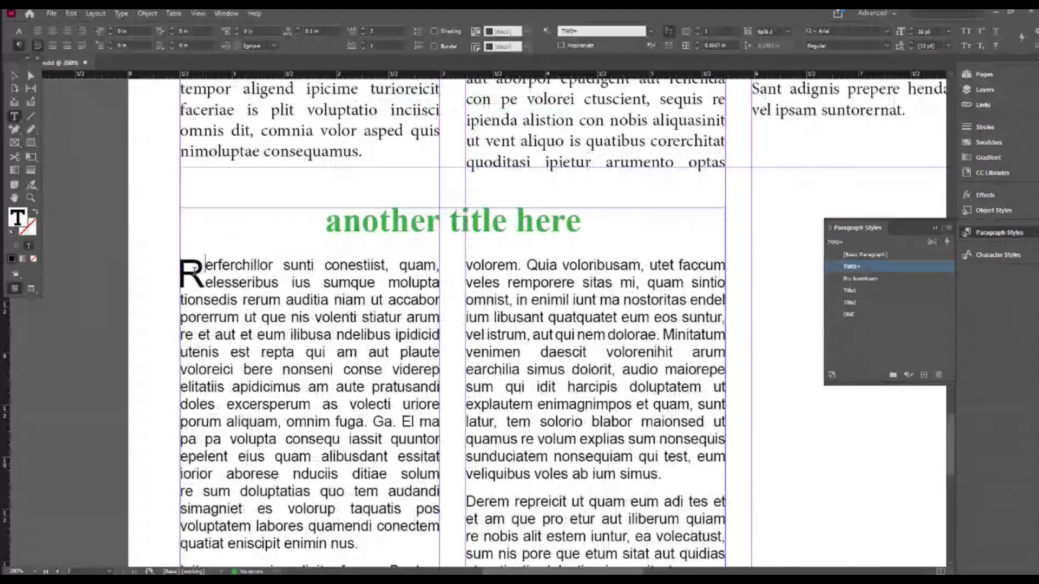
left_click_drag(205, 265, 186, 266)
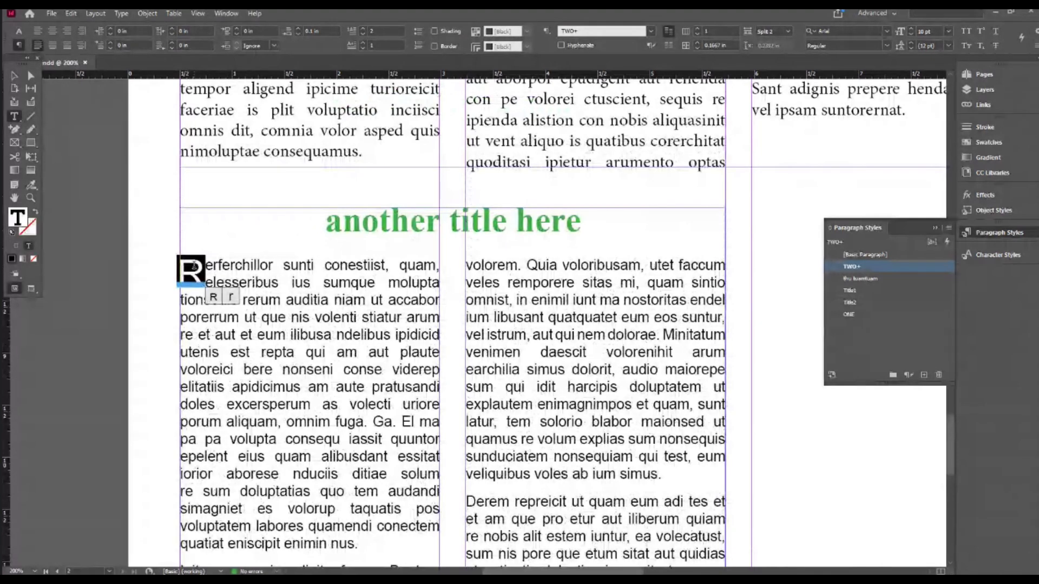
left_click(382, 31)
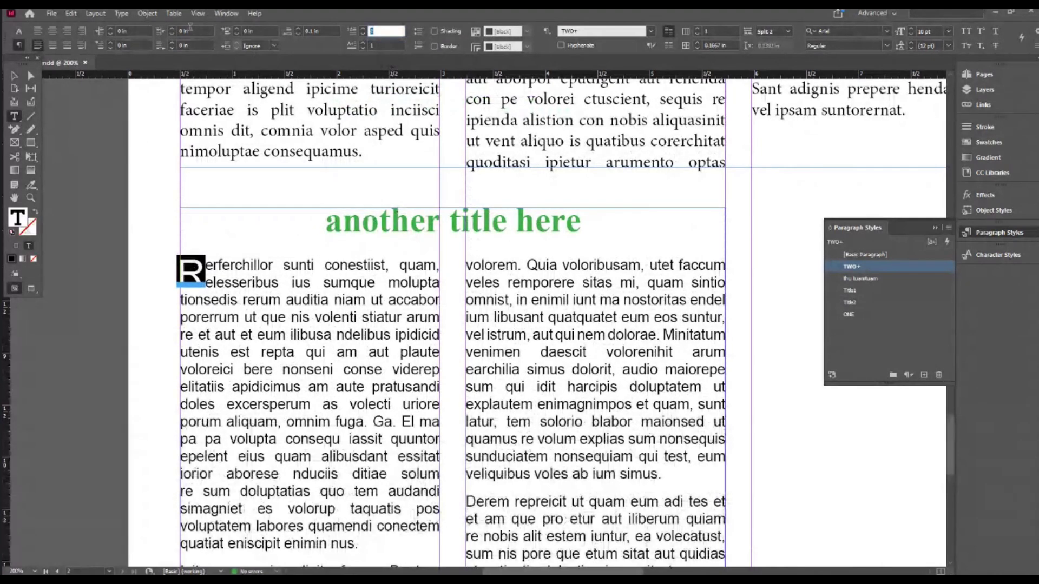
type("1")
key("Return")
Step: Enclose the opening words from "Rerferchillor" through "ius" in double quotation marks
left_click(182, 265)
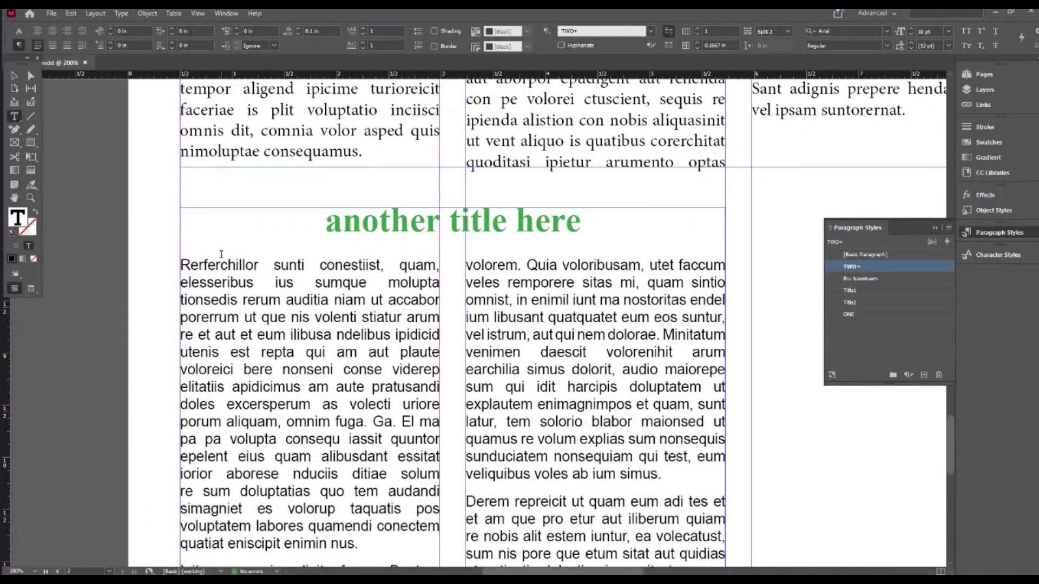
type("\"")
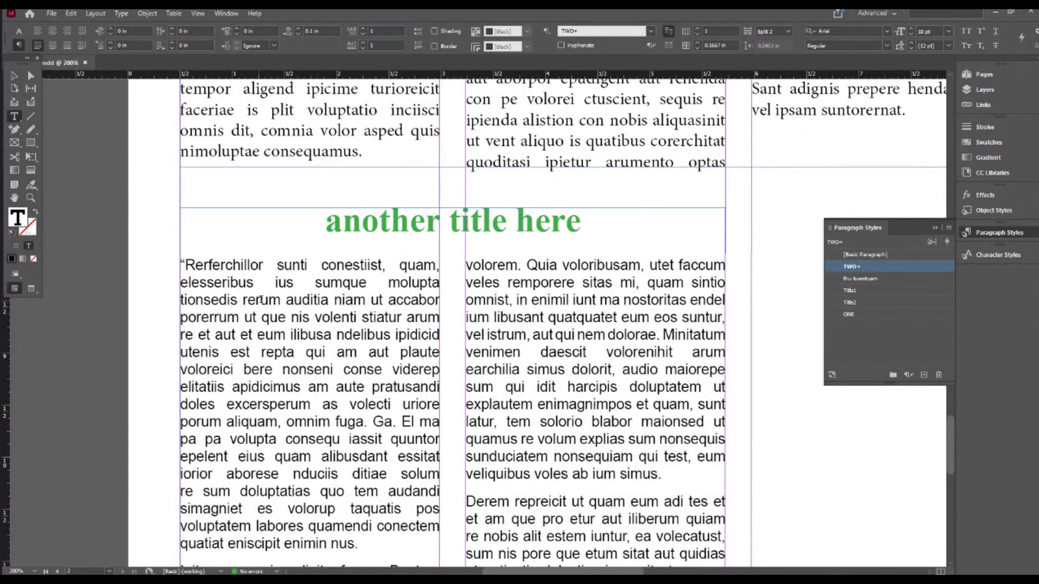
left_click(294, 278)
type("\"")
Step: Make the opening quotation mark a drop cap, trying 2 lines and settling on 3 lines high
left_click(195, 266)
double_click(384, 31)
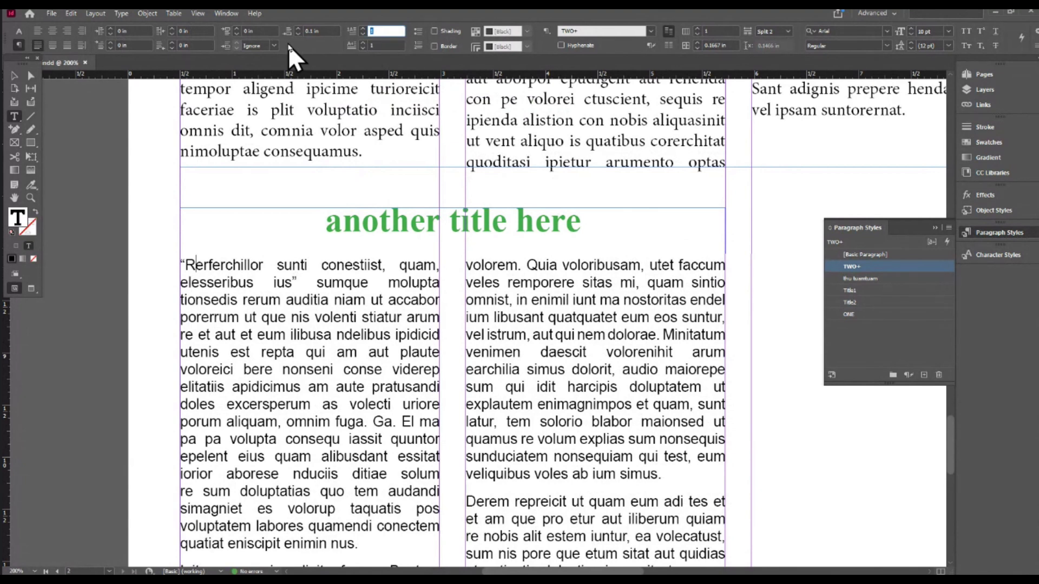
type("2")
key("Return")
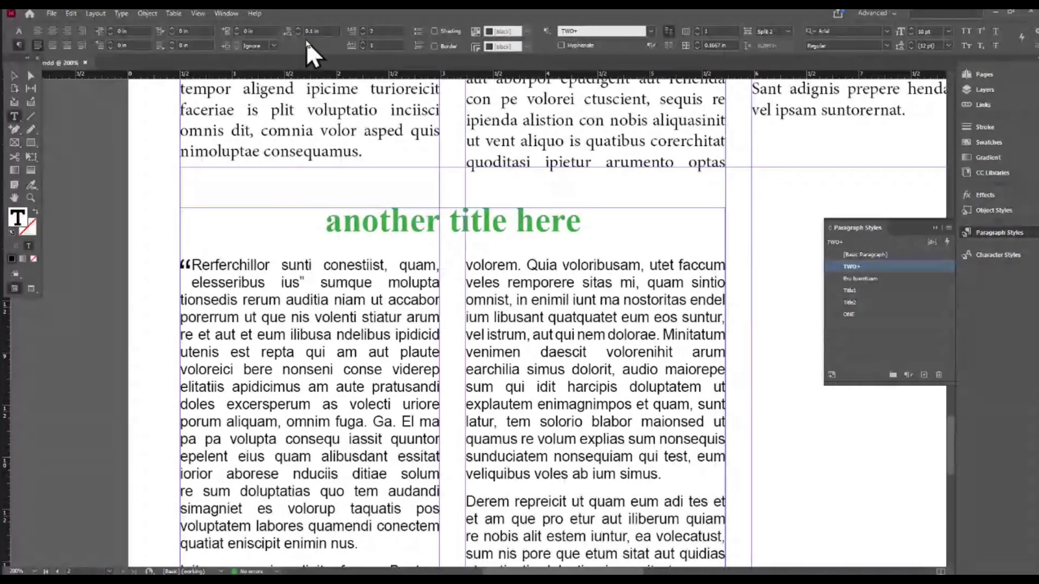
left_click(373, 30)
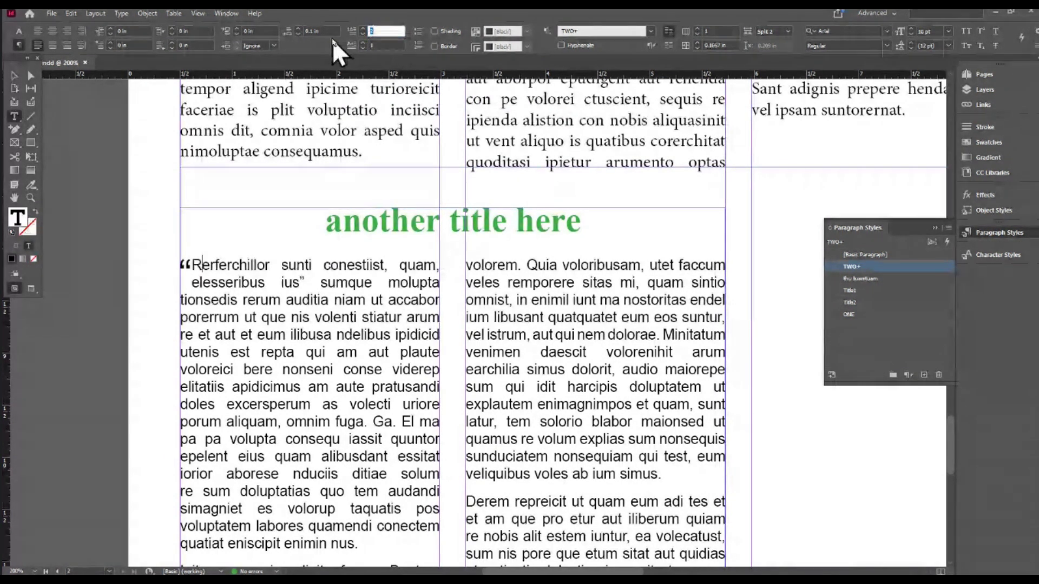
type("3")
key("Return")
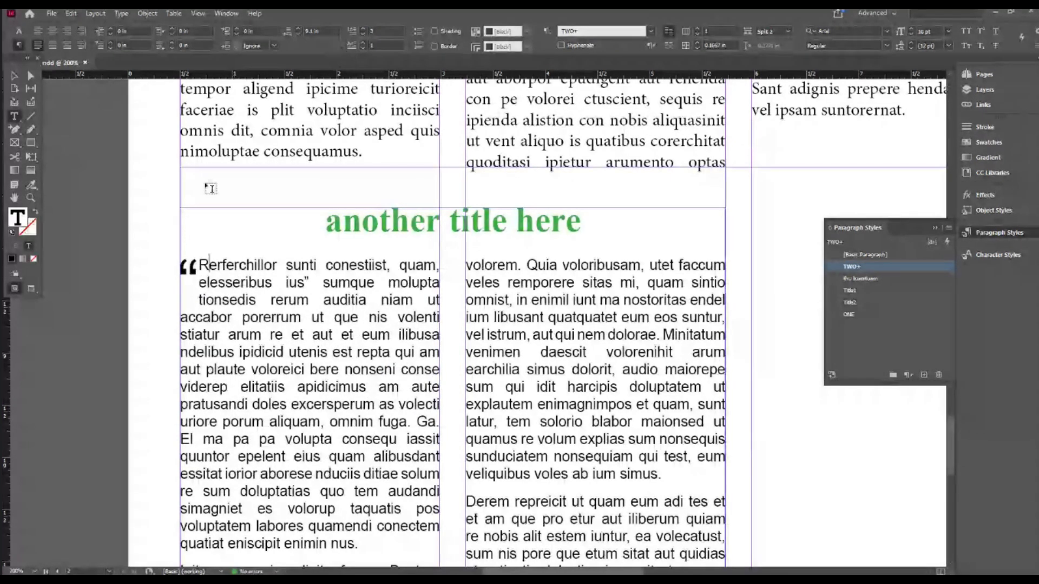
left_click(211, 265)
left_click_drag(222, 265, 222, 300)
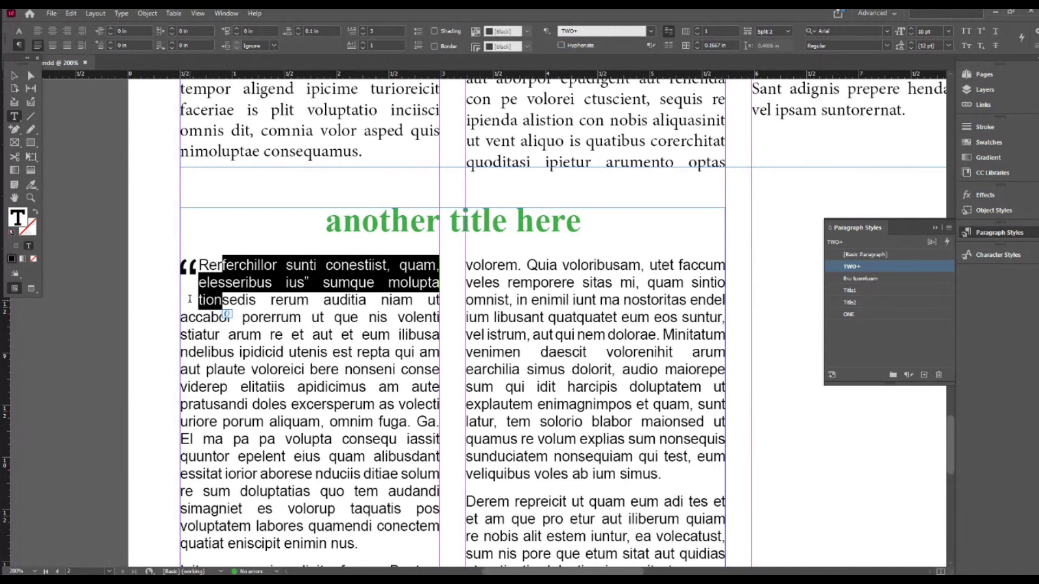
Step: Set the opening quotation mark's drop cap height to 4 lines
left_click(202, 272)
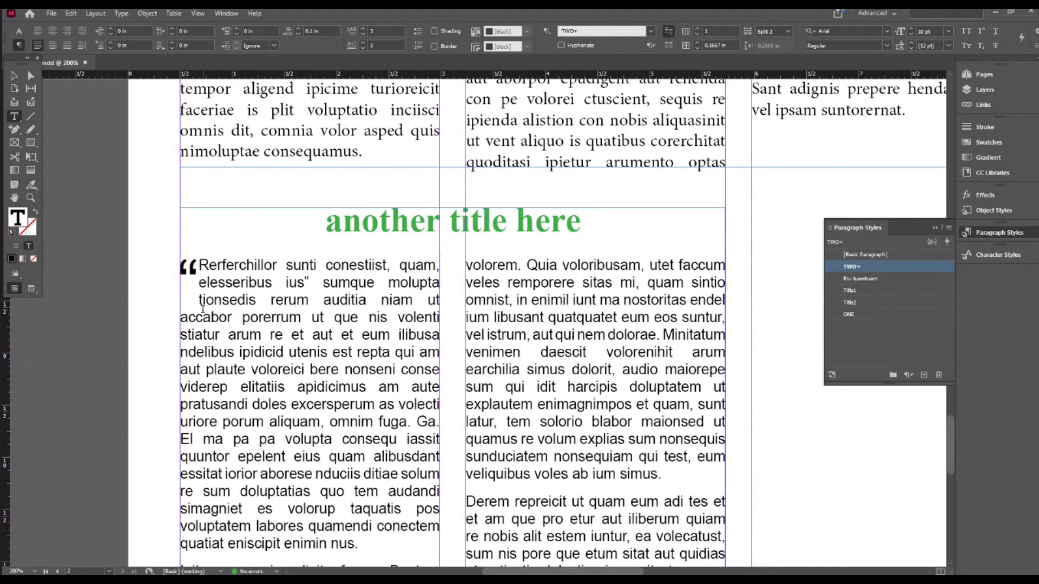
left_click(197, 300, "shift")
left_click(200, 300)
left_click(378, 31)
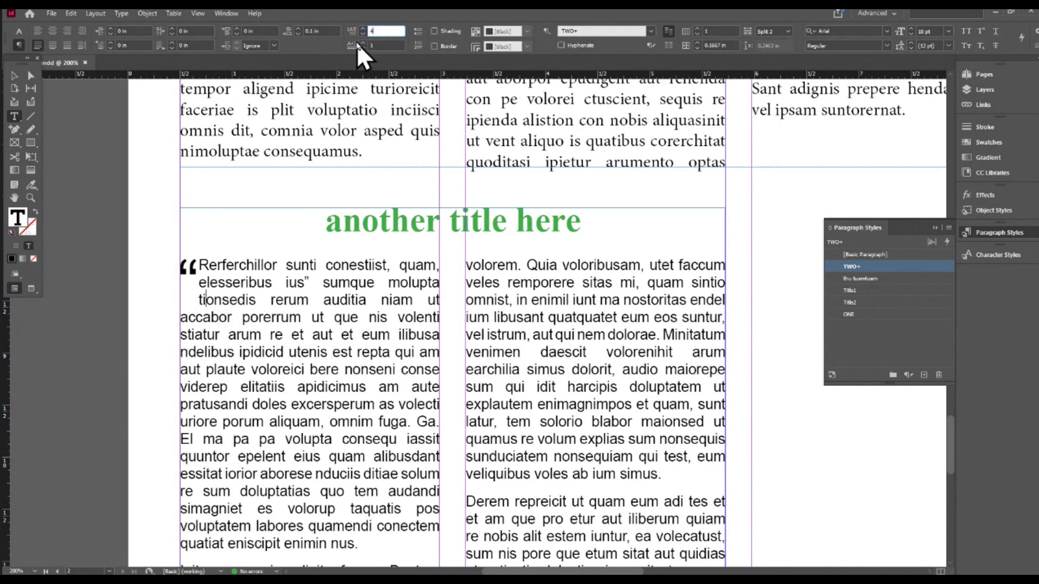
type("4")
key("Return")
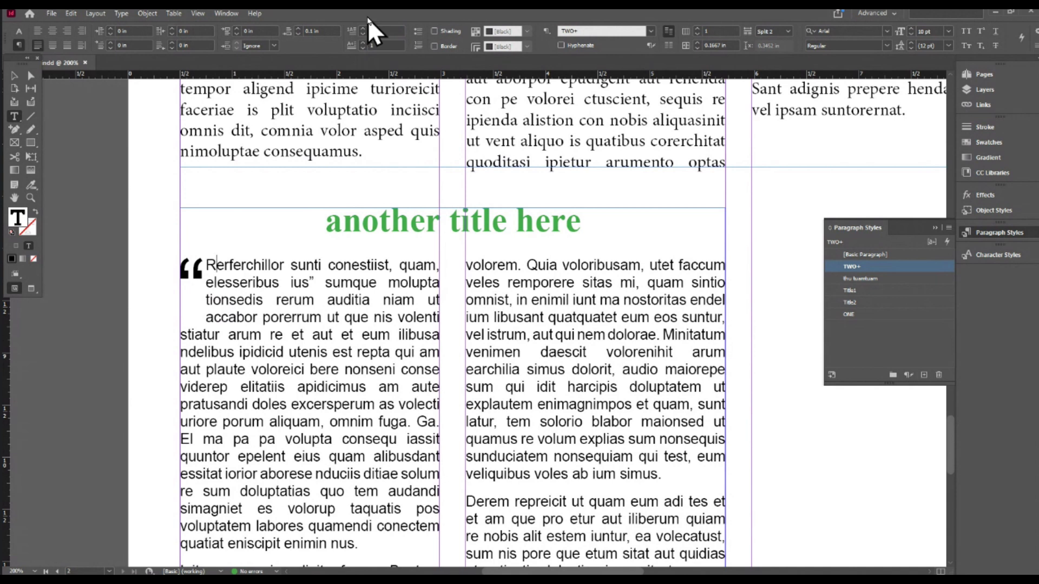
Step: Try a drop cap of 2 characters on the opening paragraph, and set it back to 1 character
double_click(379, 44)
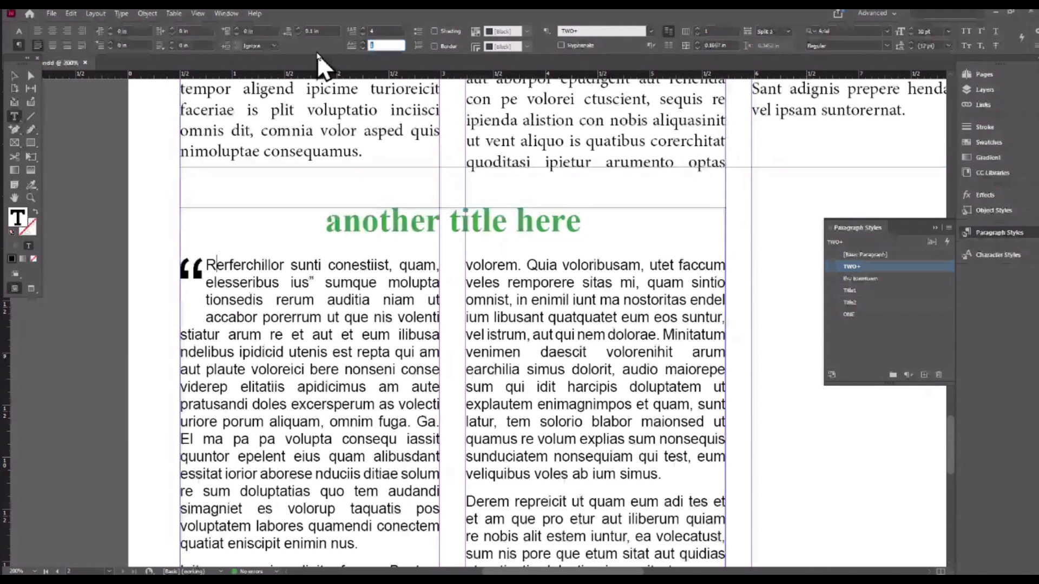
type("2")
key("Return")
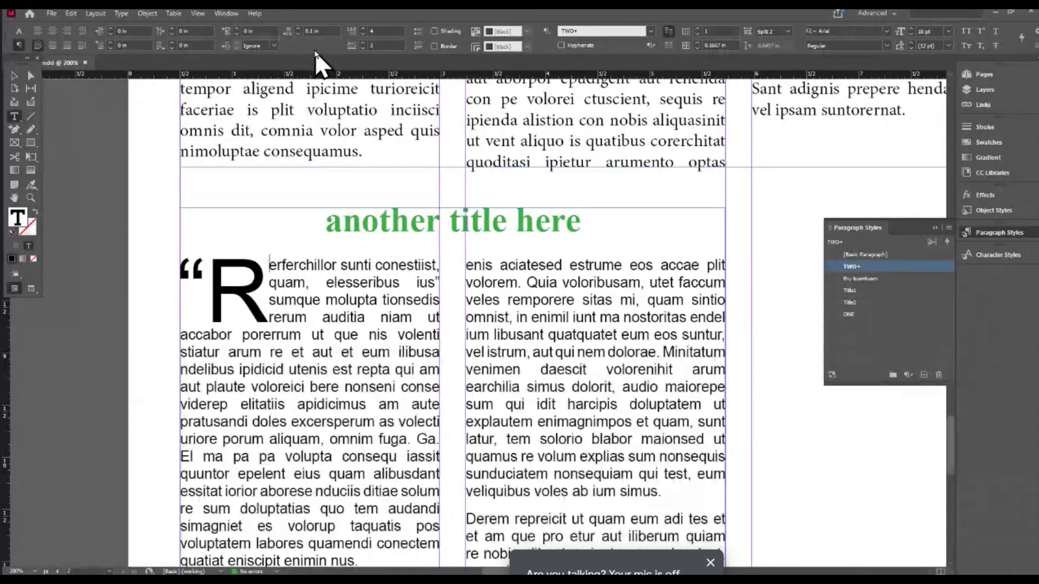
left_click(381, 43)
type("1")
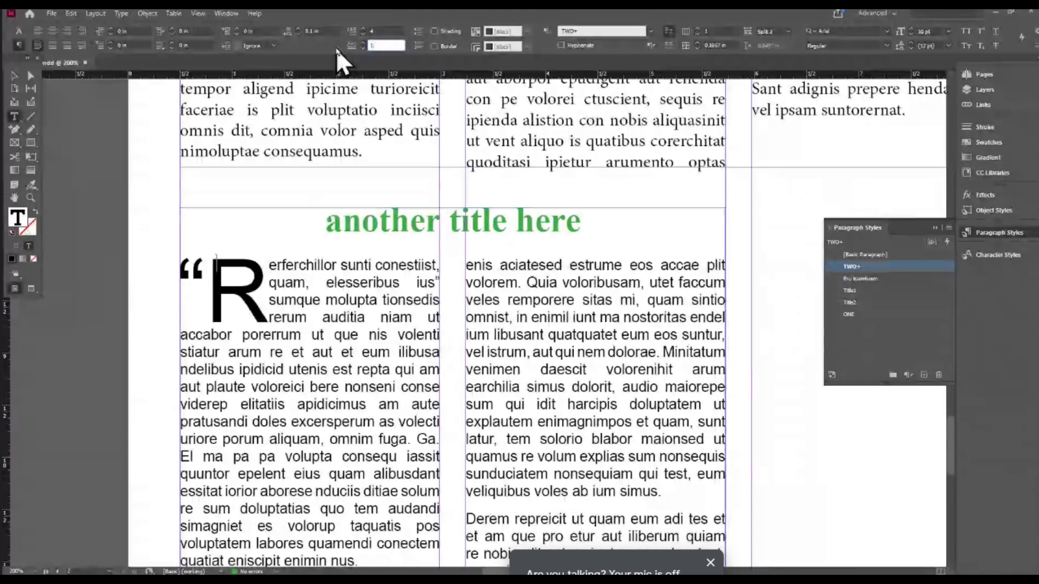
key("Return")
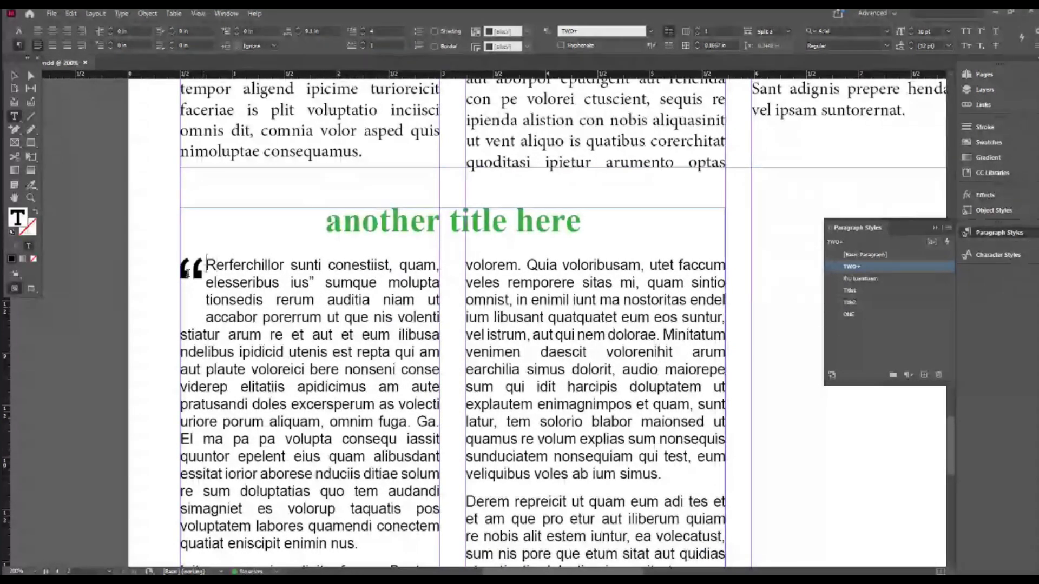
Step: Delete the opening quotation mark and set the paragraph's drop cap height to 3 lines
left_click_drag(188, 273, 154, 279)
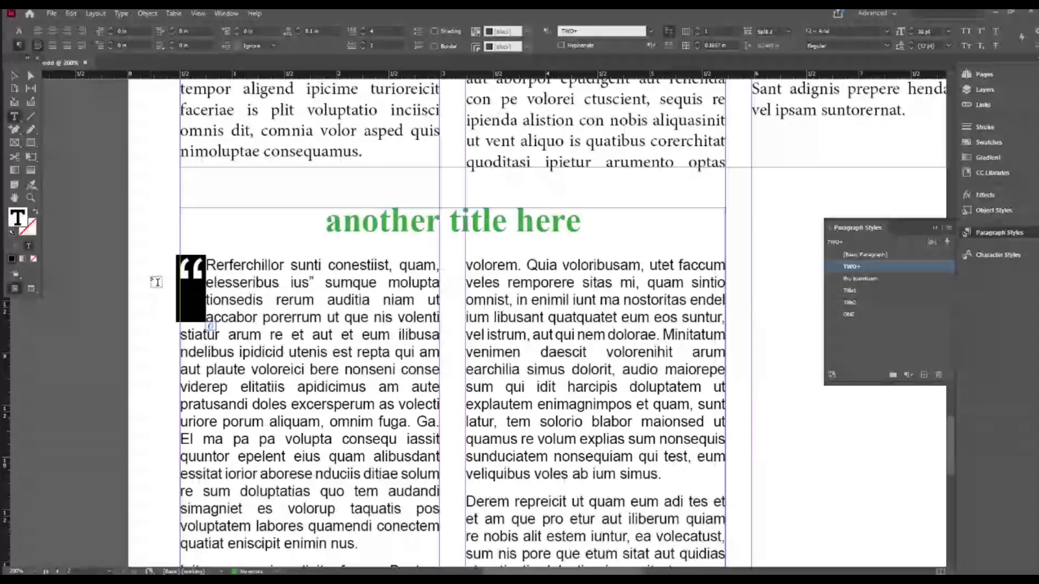
key("BackSpace")
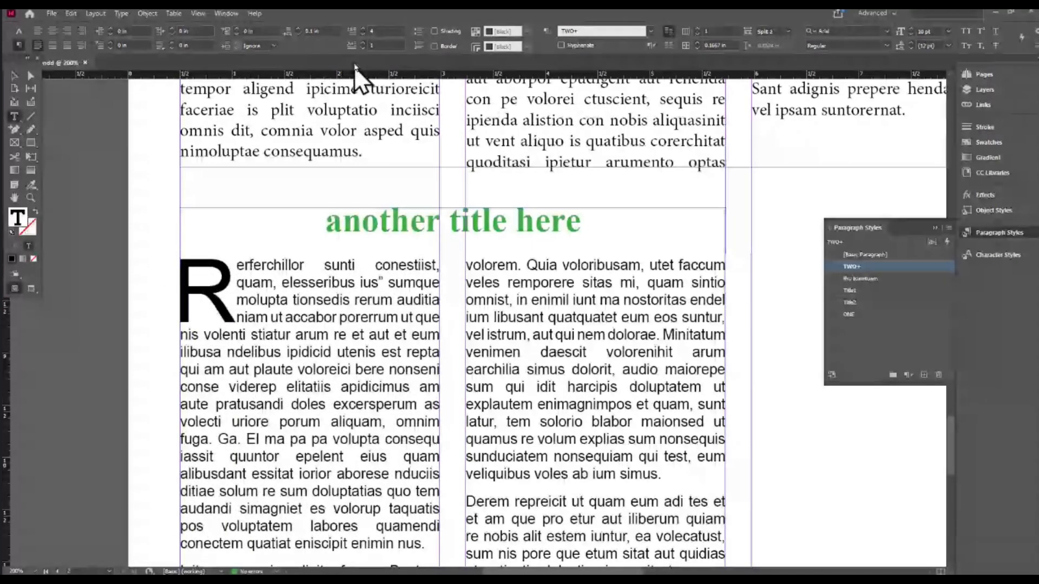
left_click(379, 30)
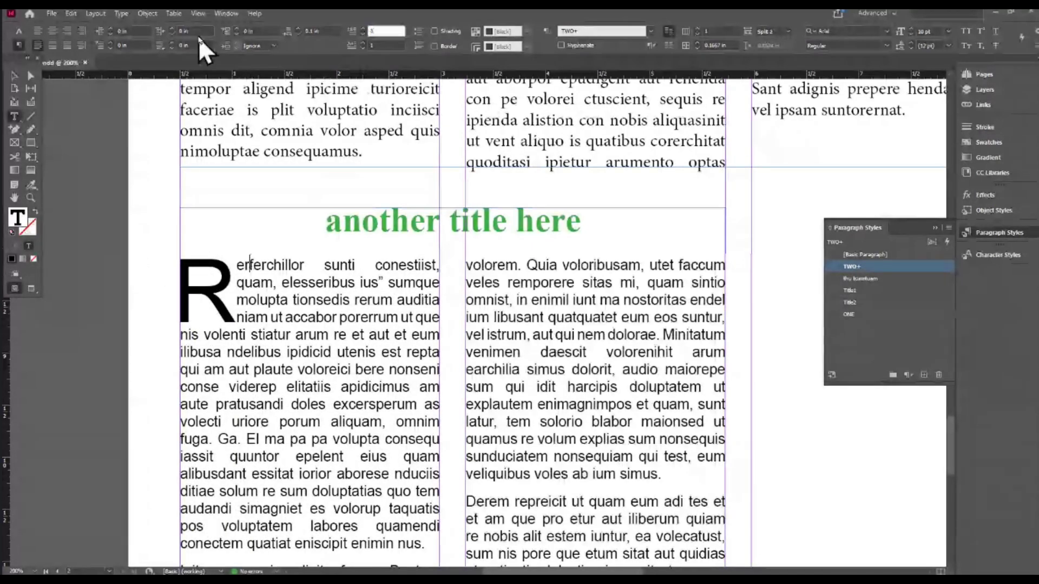
type("3")
key("Return")
Step: Review the front page's layout, including the masthead logo, the main article frame and the lower articles
left_click(14, 77)
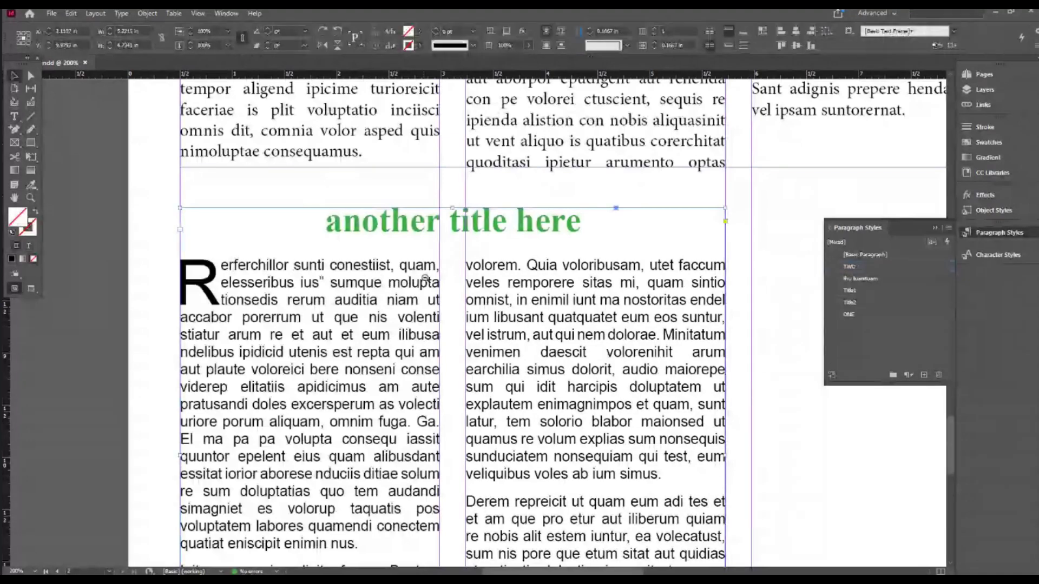
key("ctrl+minus")
key("ctrl+minus")
scroll(430, 274, "up", 10)
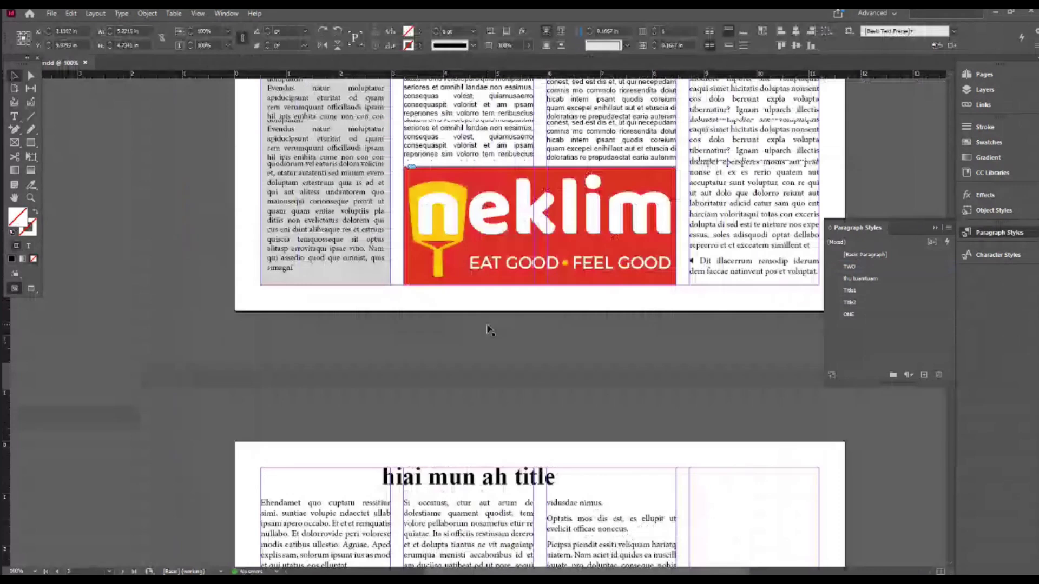
scroll(490, 329, "up", 8)
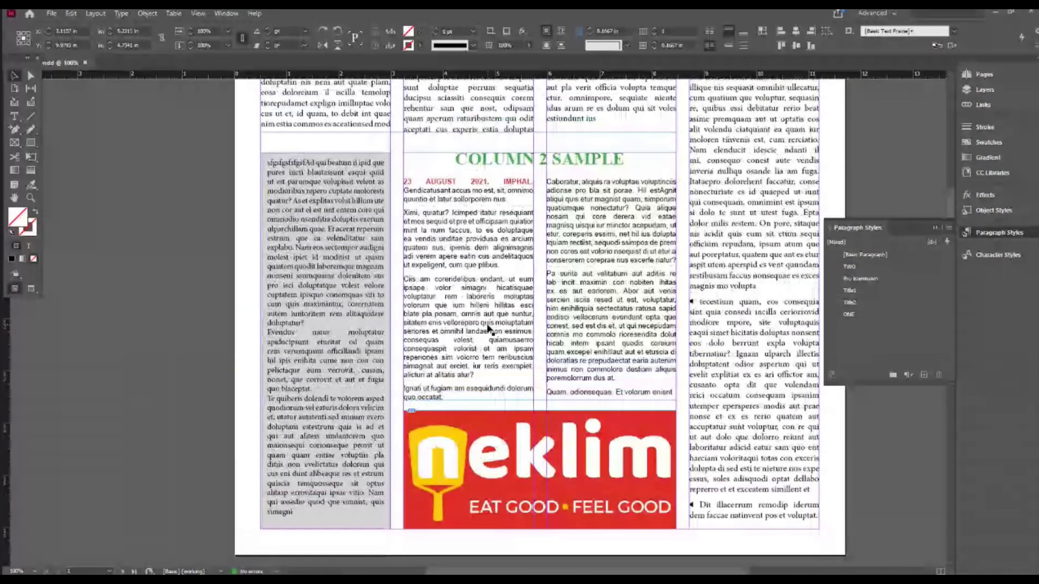
scroll(487, 325, "up", 8)
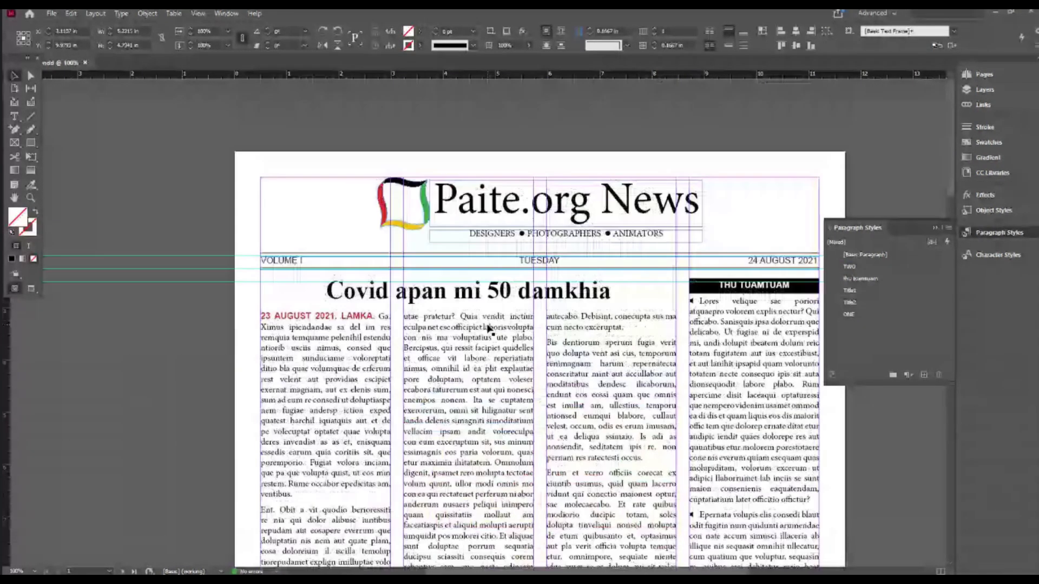
left_click(383, 206)
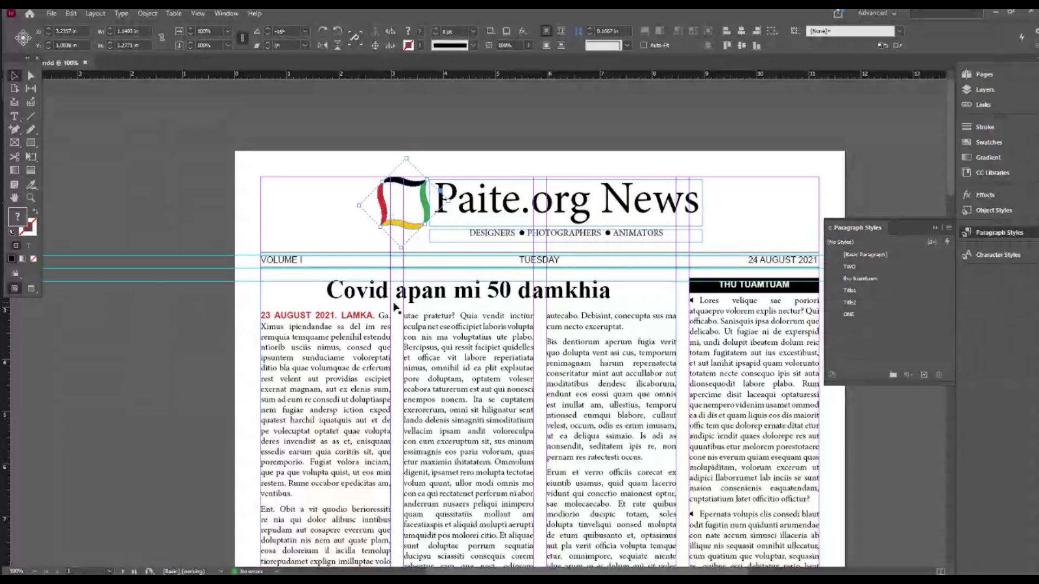
scroll(394, 308, "down", 3)
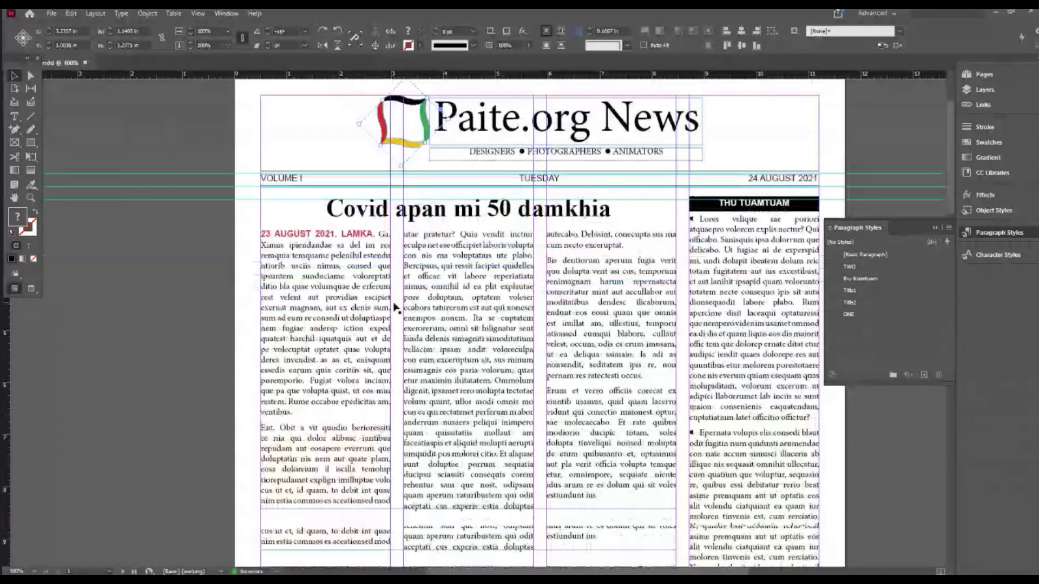
left_click(415, 223)
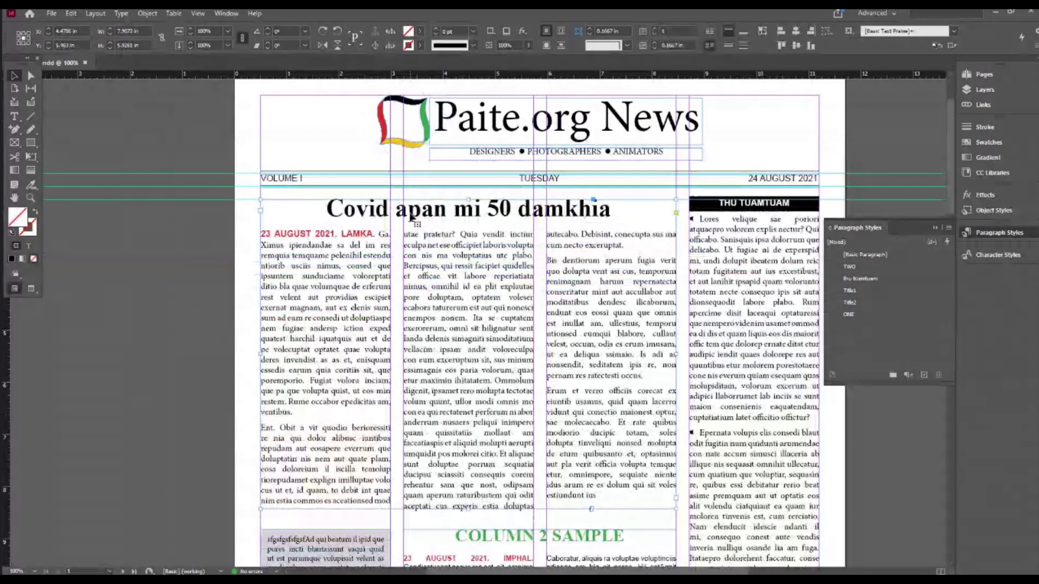
scroll(508, 216, "down", 15)
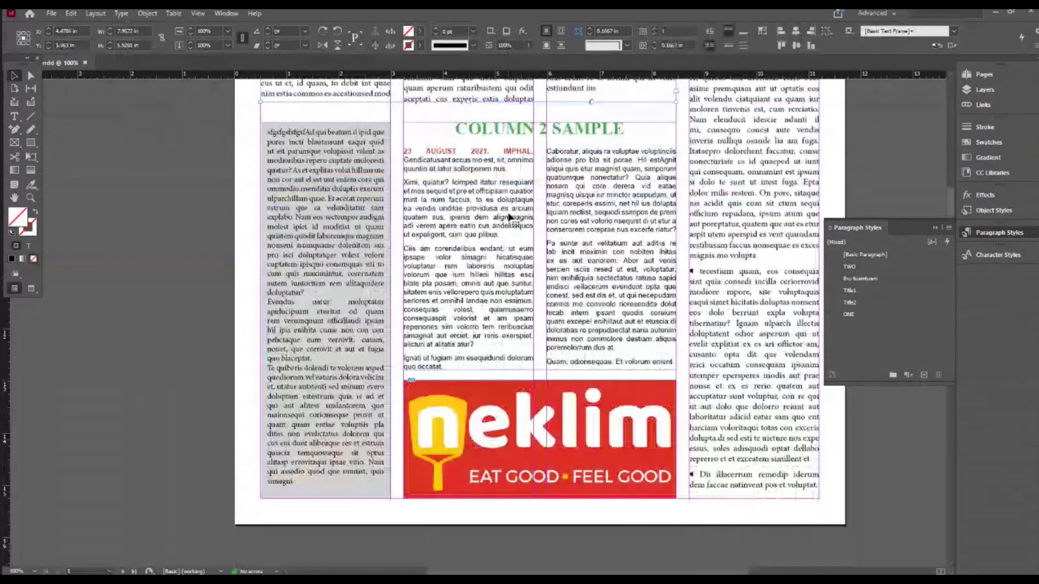
scroll(508, 216, "up", 15)
Step: Check the paragraph style of the second page's main title and apply Title1 to the headline "Covid apan mi 50 damkhia"
left_click(461, 306, "ctrl")
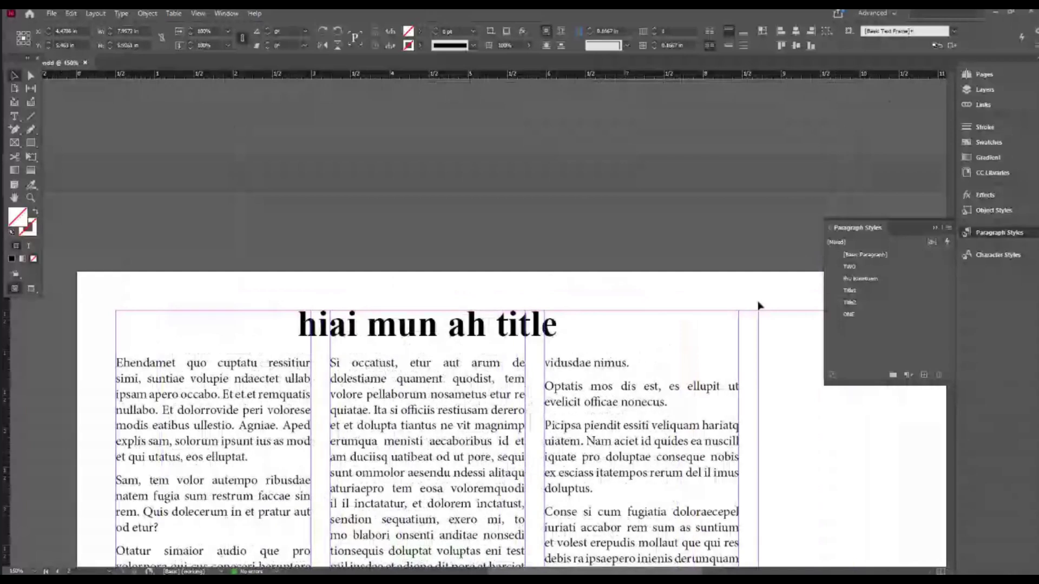
left_click(14, 117)
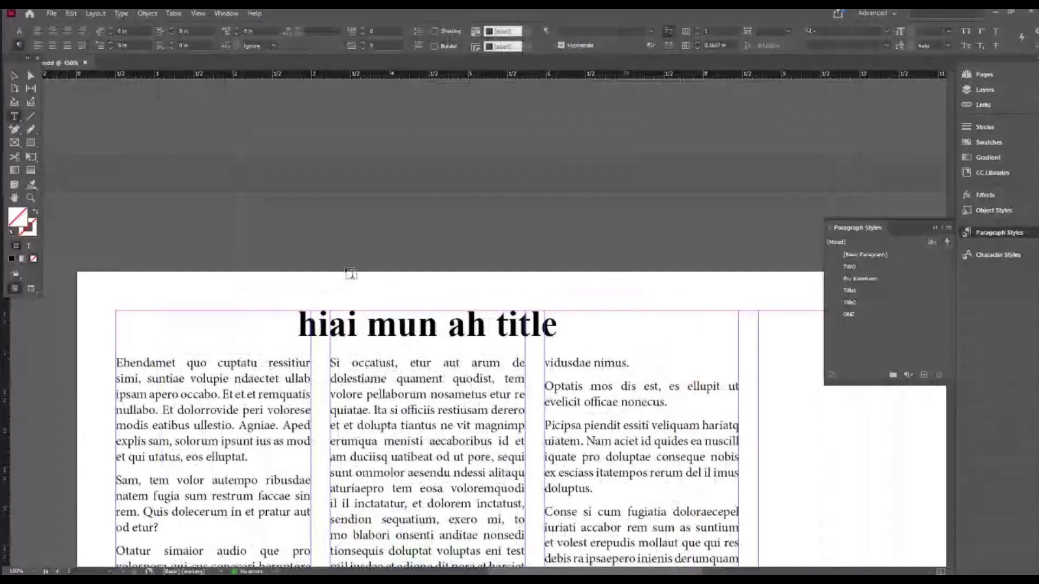
left_click(438, 324)
scroll(394, 319, "up", 10)
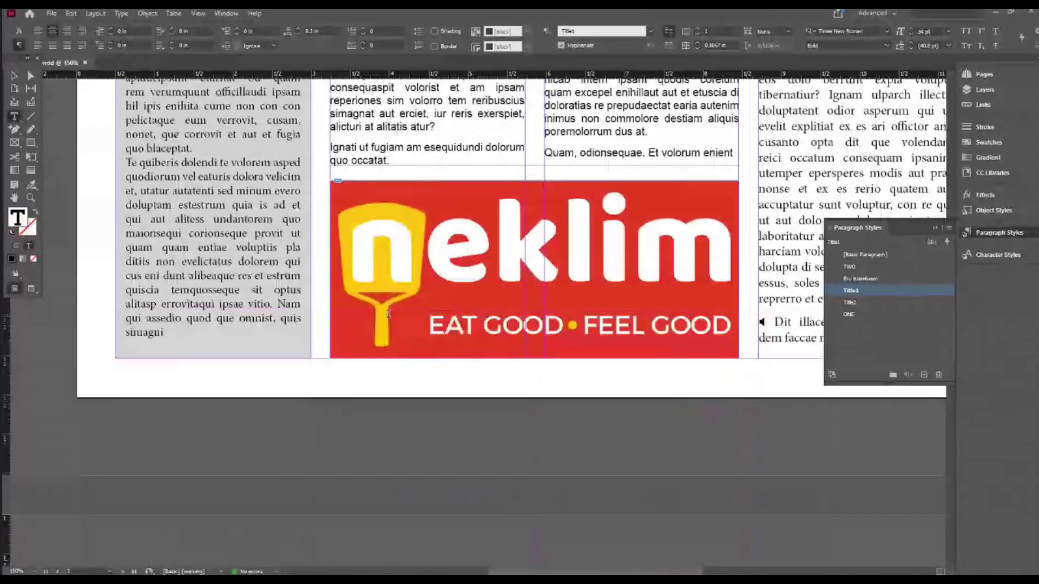
scroll(393, 318, "up", 10)
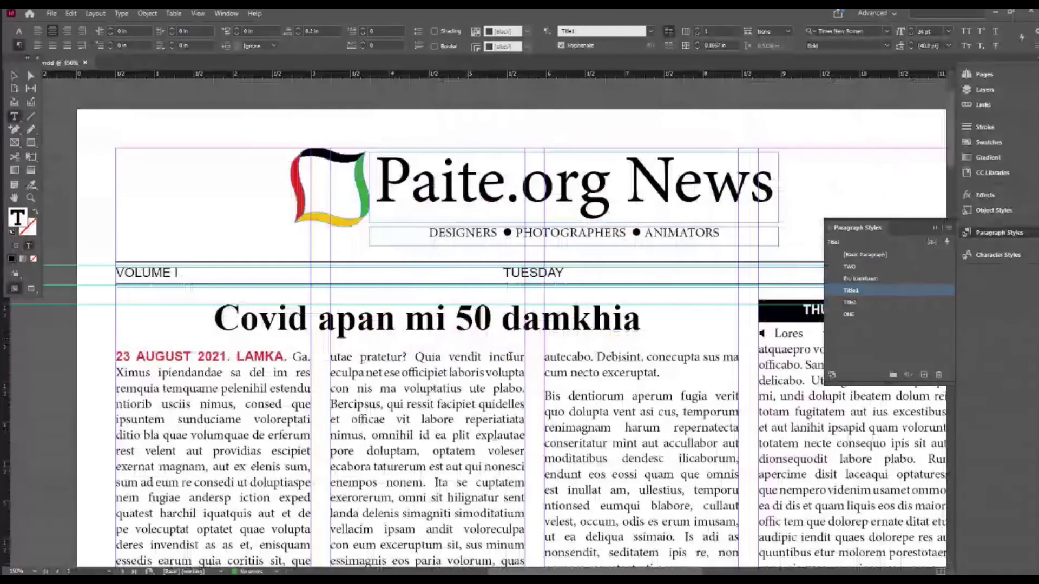
left_click_drag(641, 319, 214, 335)
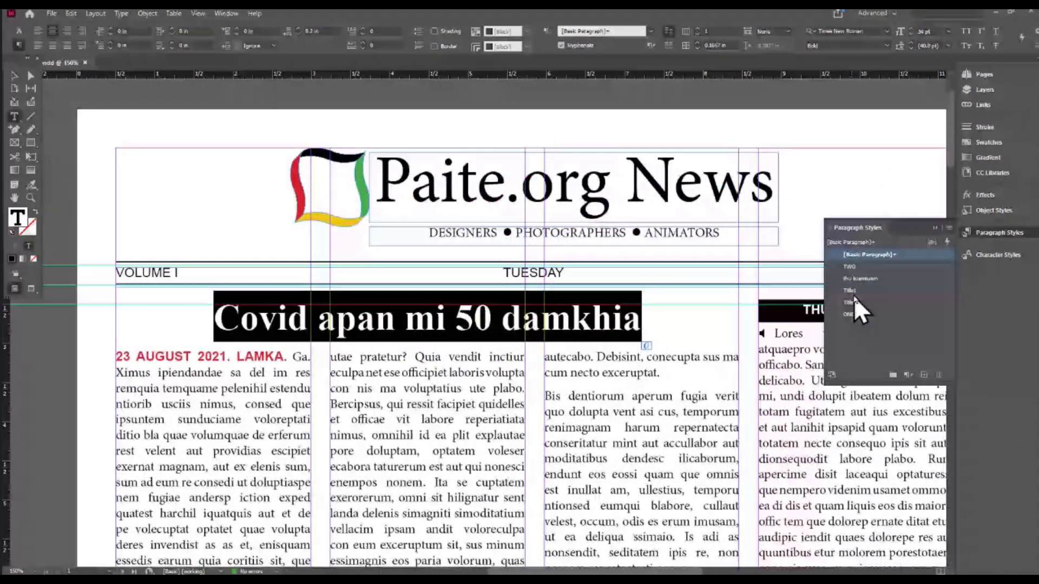
left_click(854, 290)
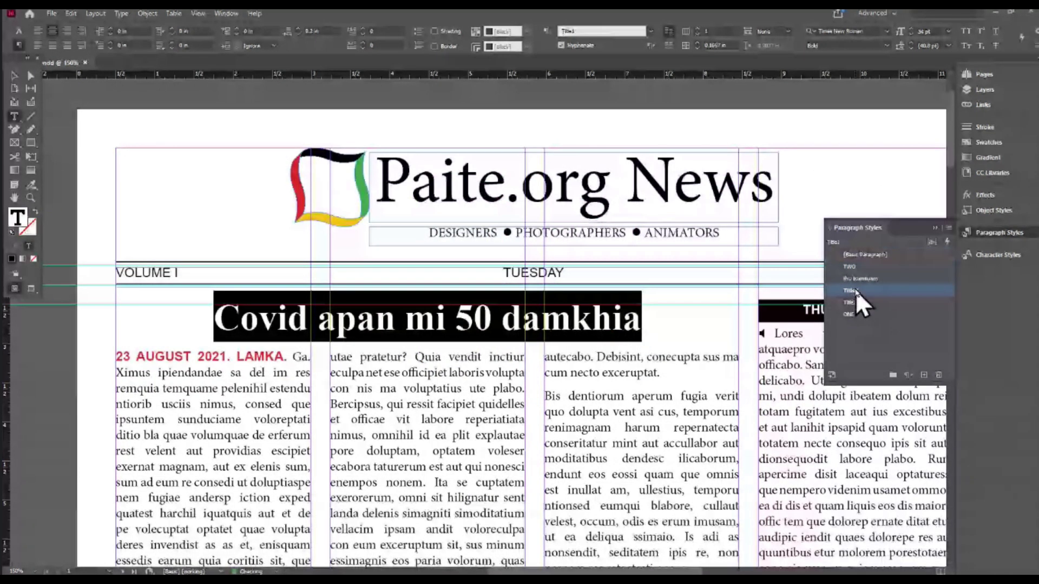
left_click(571, 318)
Step: Compare the main headlines on the first and second pages for matching paragraph style
left_click(18, 76)
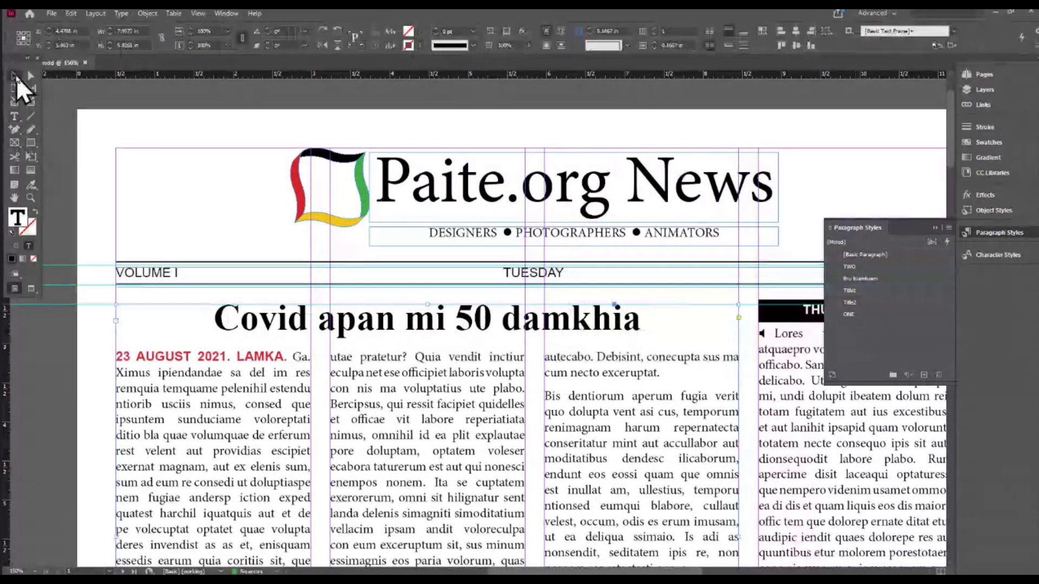
left_click(457, 303, "ctrl+alt")
left_click(527, 358, "ctrl+alt")
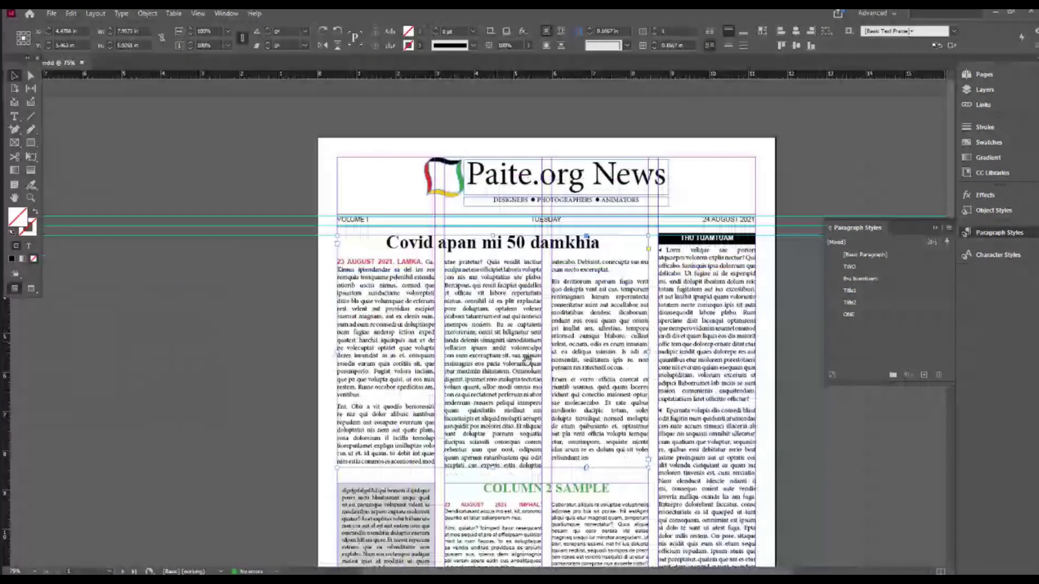
left_click_drag(526, 360, 487, 253)
left_click(14, 116)
left_click_drag(574, 139, 269, 137)
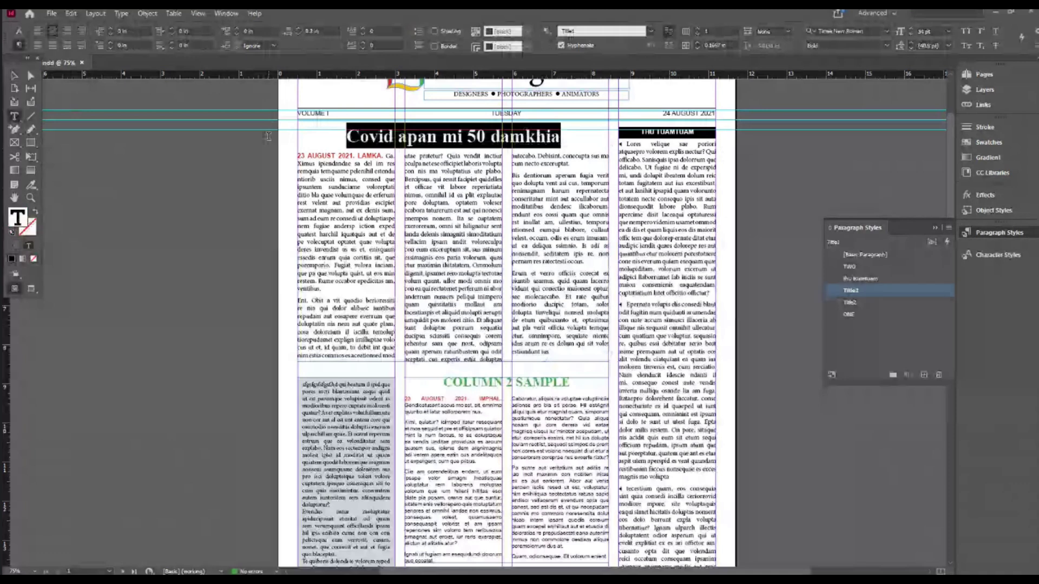
scroll(434, 389, "down", 10)
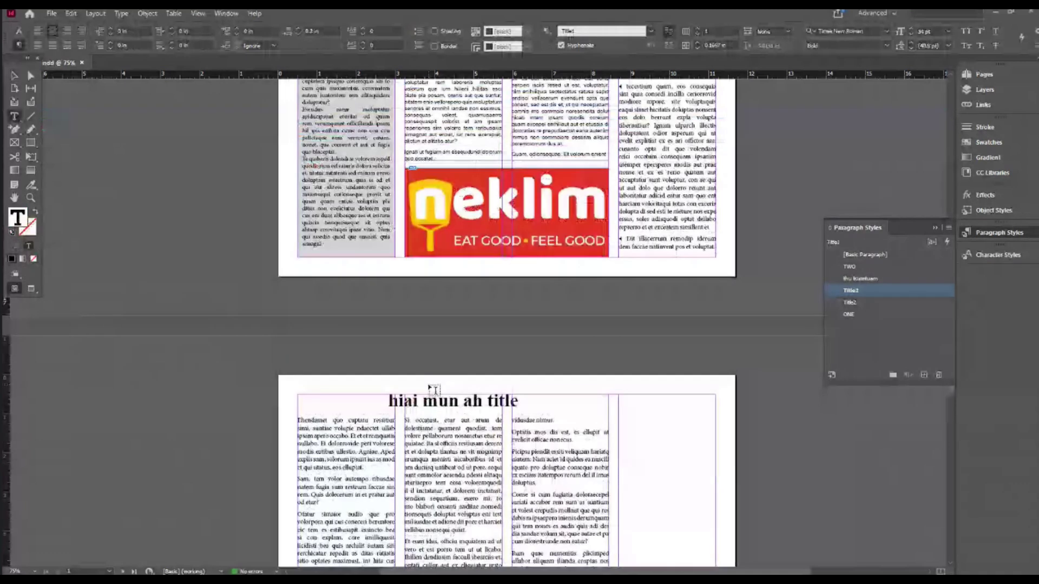
scroll(434, 389, "down", 4)
left_click_drag(519, 239, 303, 234)
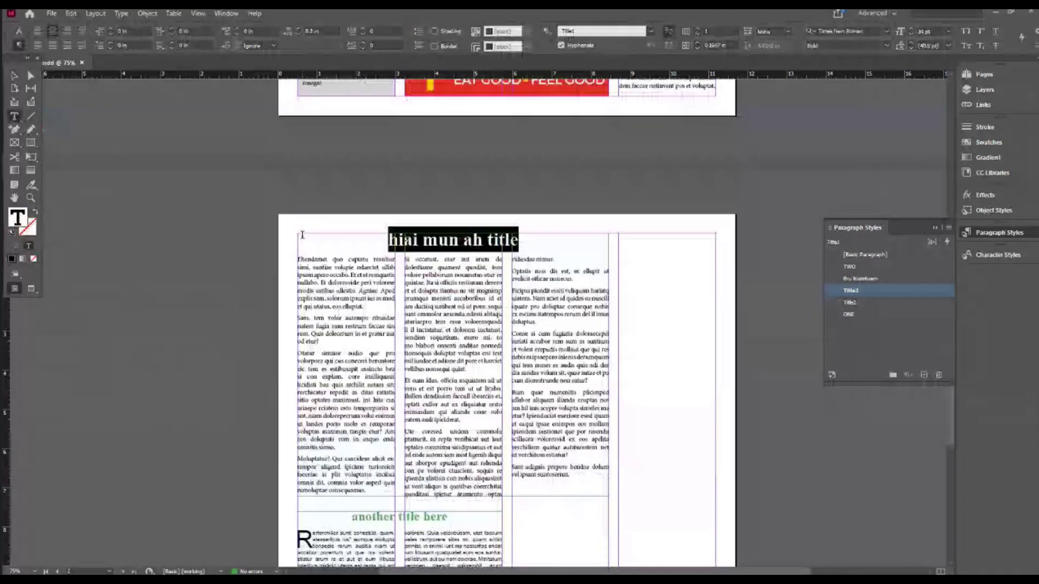
scroll(302, 235, "up", 12)
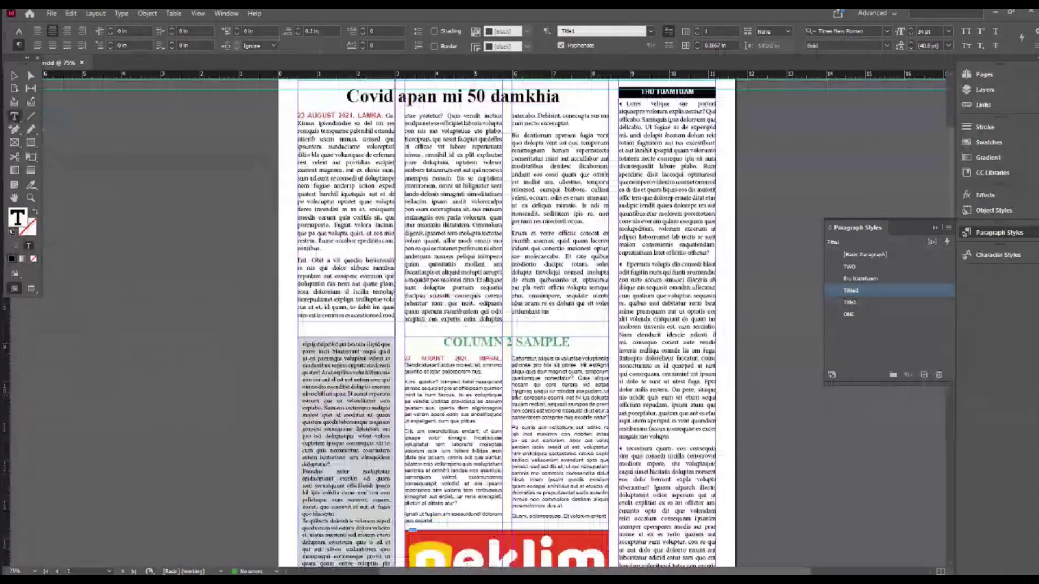
scroll(507, 325, "up", 4)
Step: Color the front-page headline "Covid apan mi 50 damkhia" with the blue swatch C=100 M=90 Y=10 K=0
left_click_drag(560, 242, 346, 242)
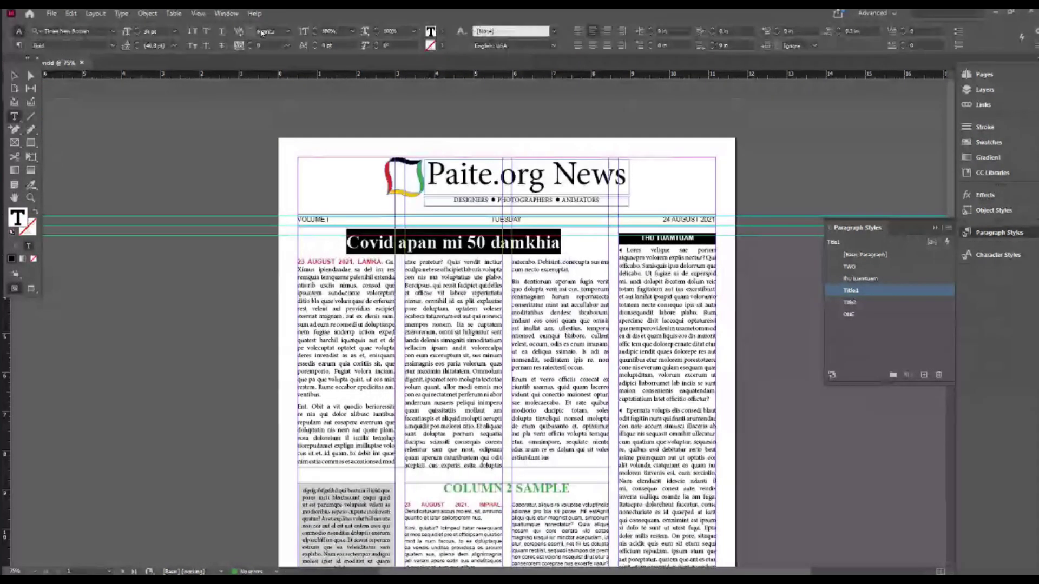
left_click(439, 32)
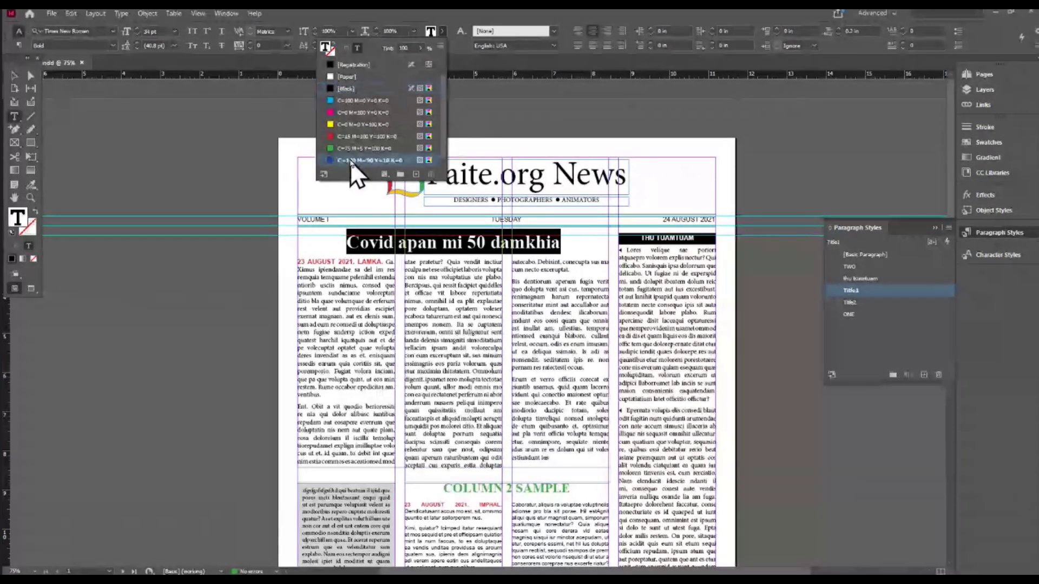
left_click(351, 160)
Step: Color the second page's title "hiai mun ah title" with the blue swatch C=100 M=90 Y=10 K=0
scroll(595, 254, "down", 15)
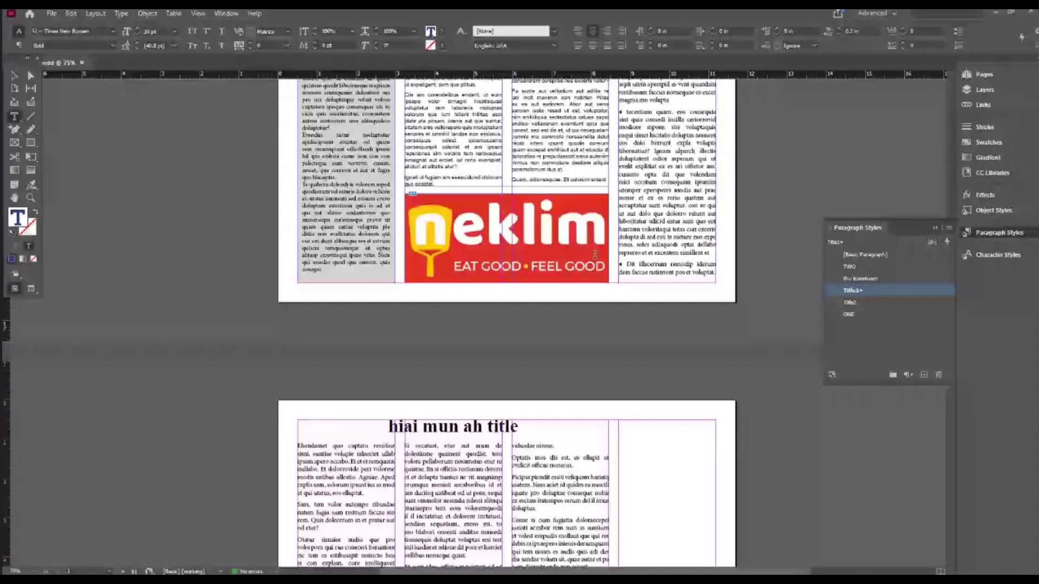
scroll(595, 254, "down", 5)
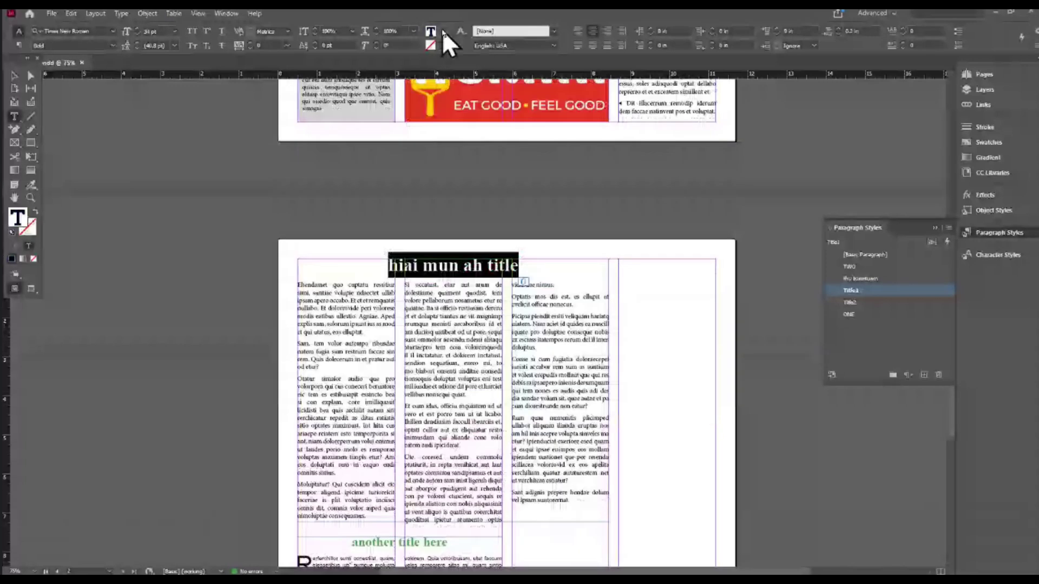
left_click(442, 31)
left_click(351, 160)
scroll(582, 403, "up", 5)
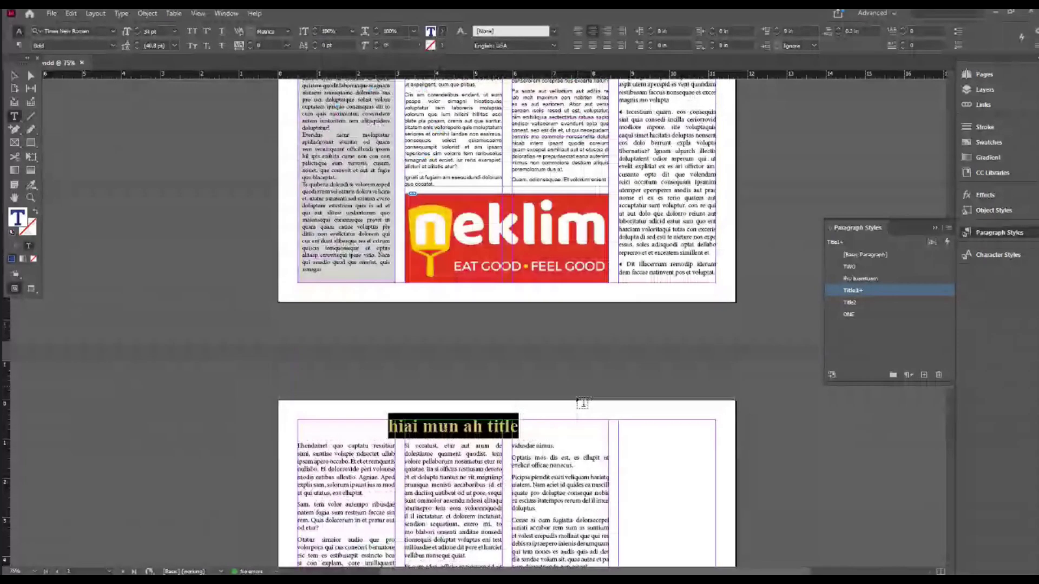
scroll(582, 403, "up", 3)
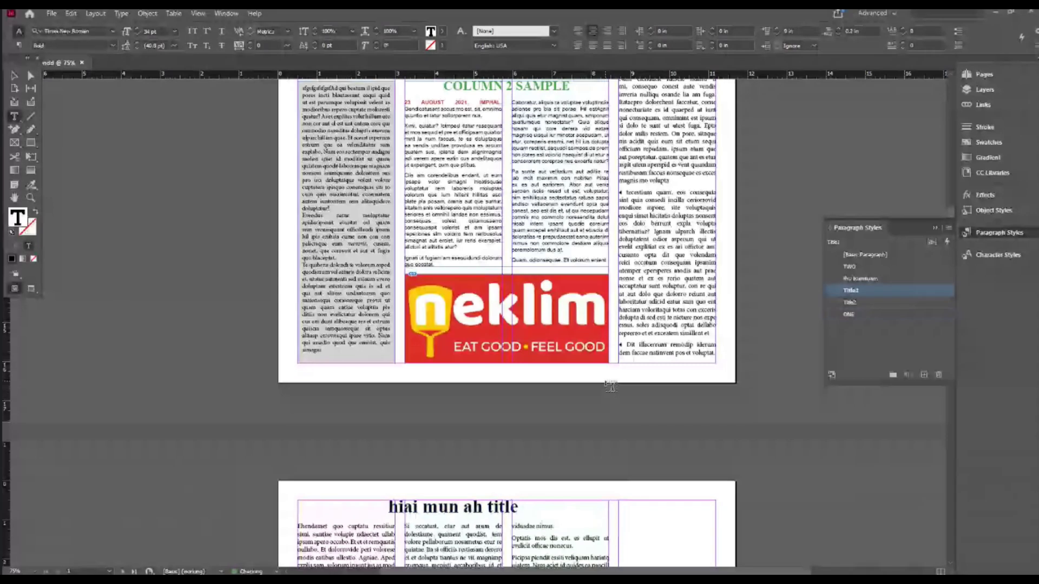
scroll(611, 386, "up", 10)
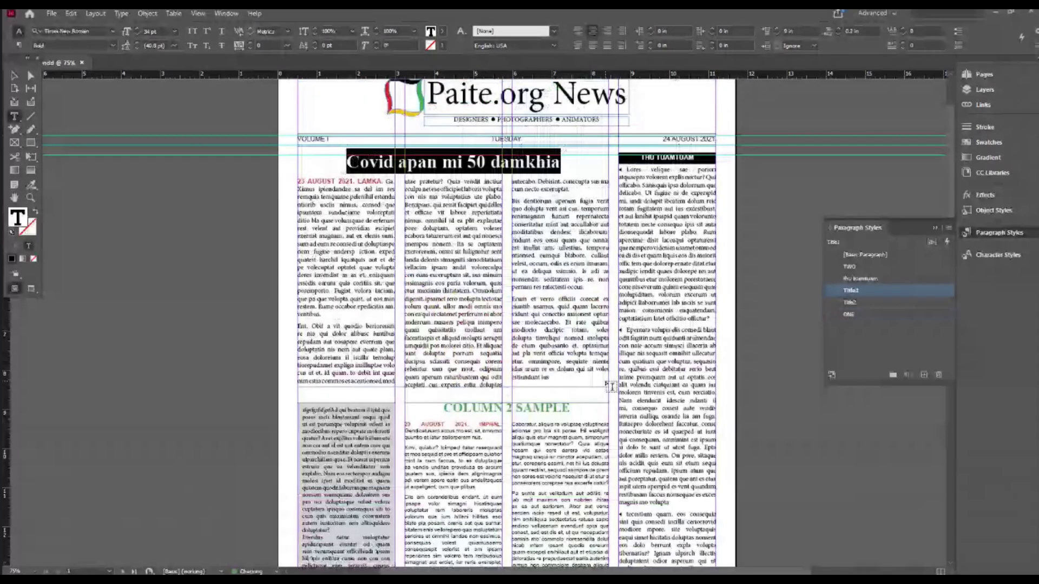
left_click(541, 236)
right_click(846, 314)
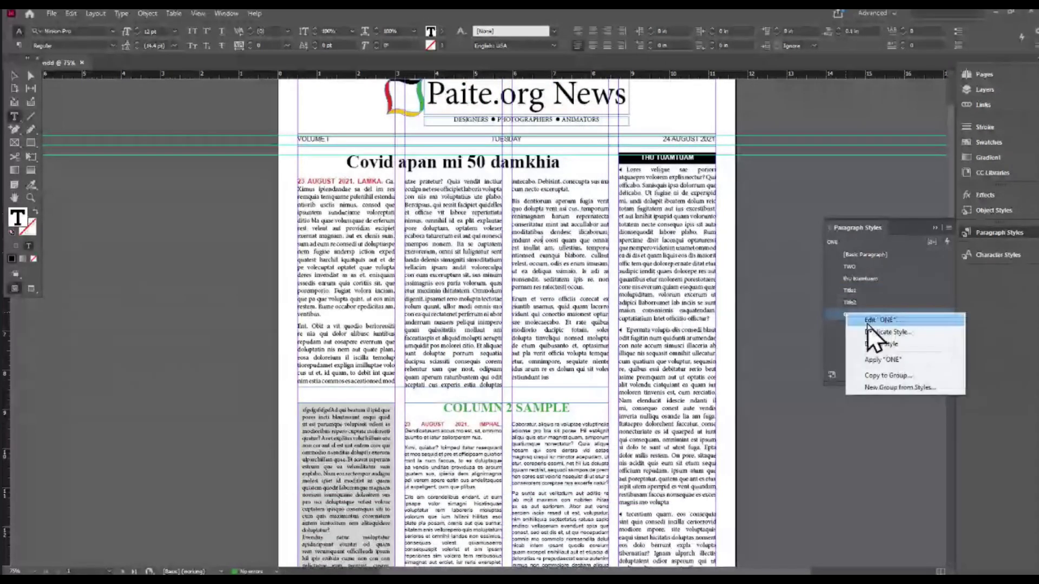
left_click(867, 324)
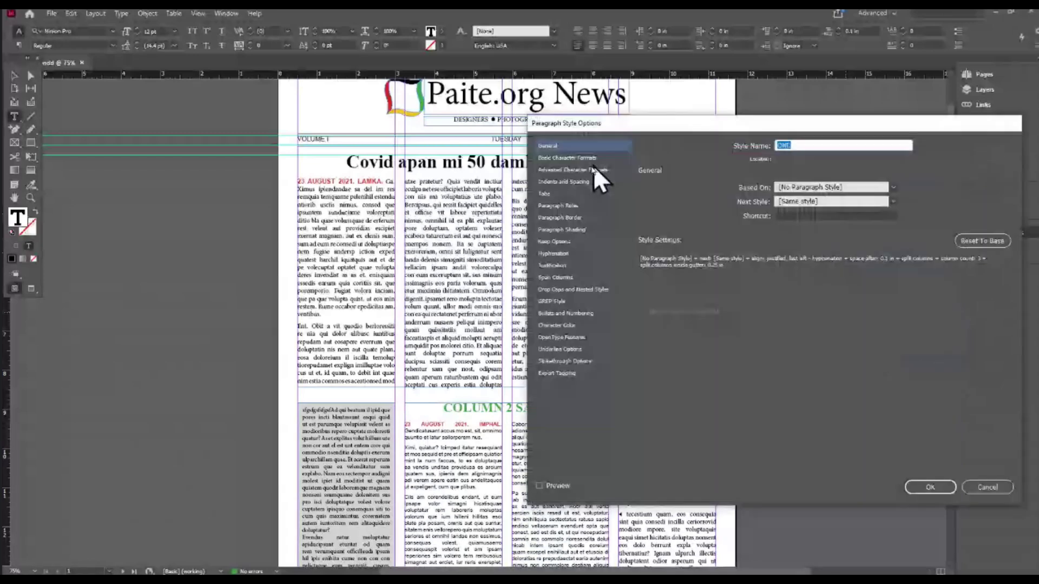
left_click(566, 326)
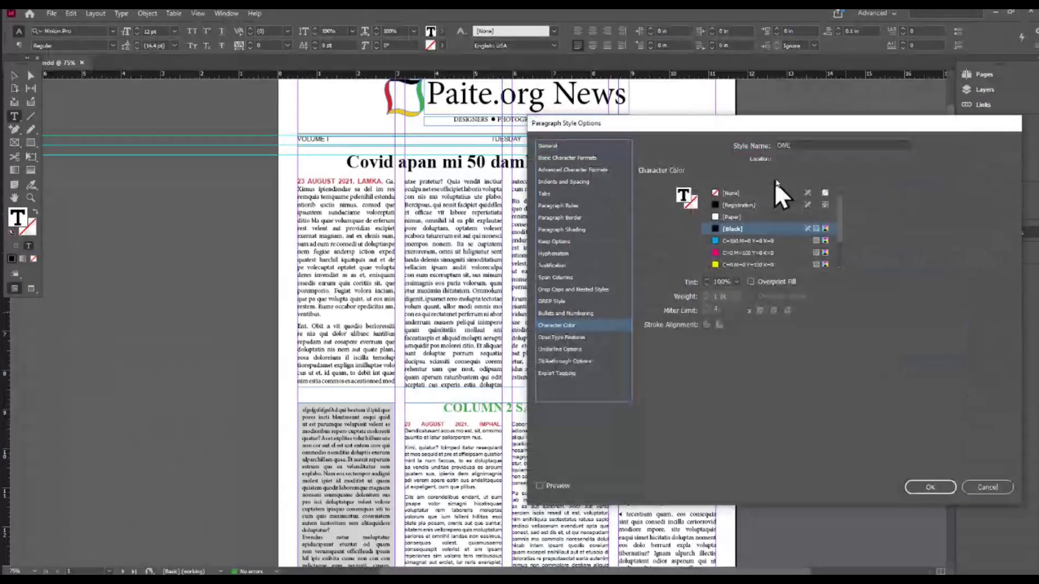
scroll(754, 241, "down", 3)
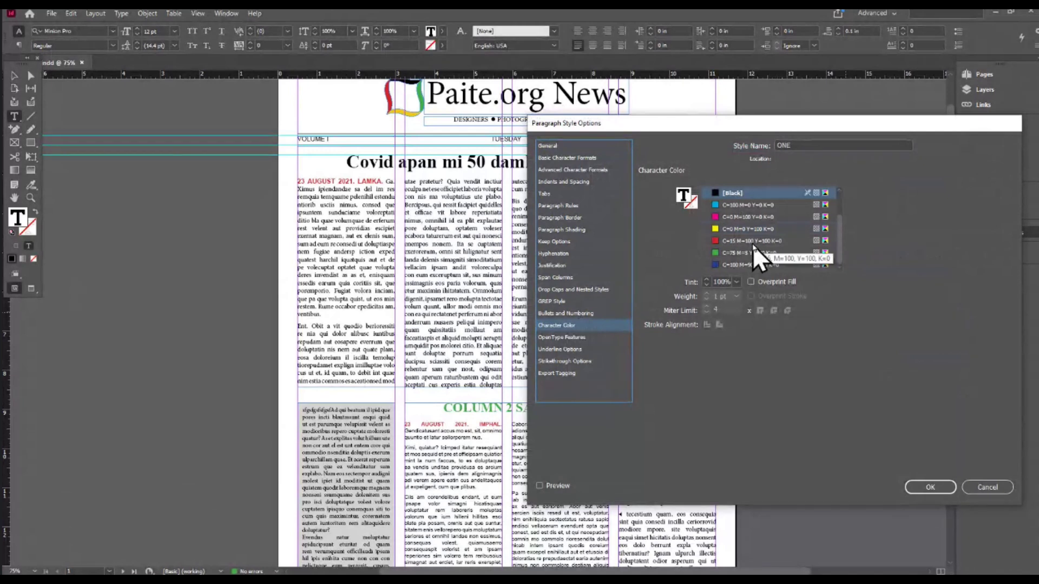
left_click(754, 265)
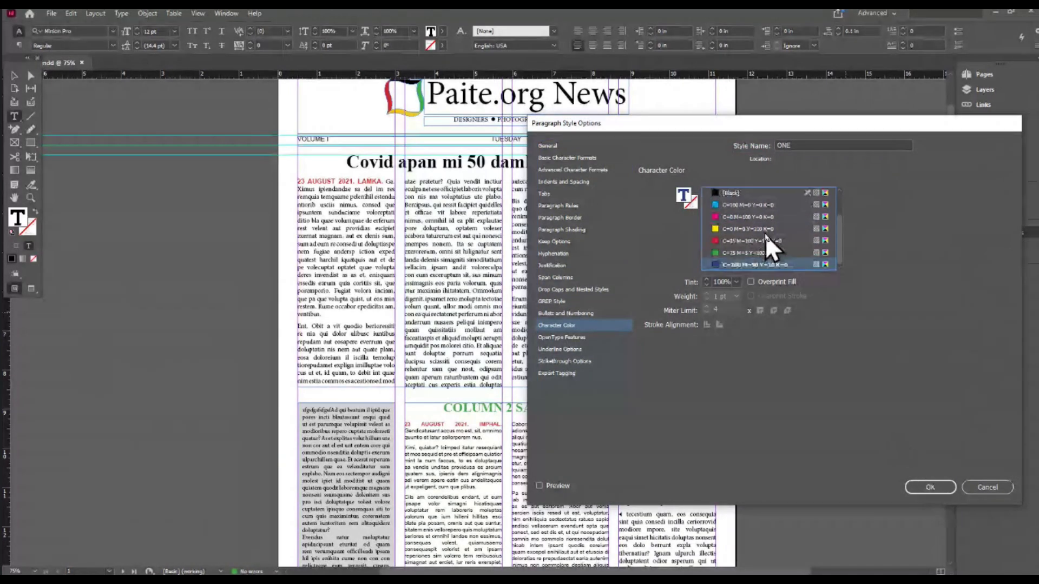
left_click(927, 486)
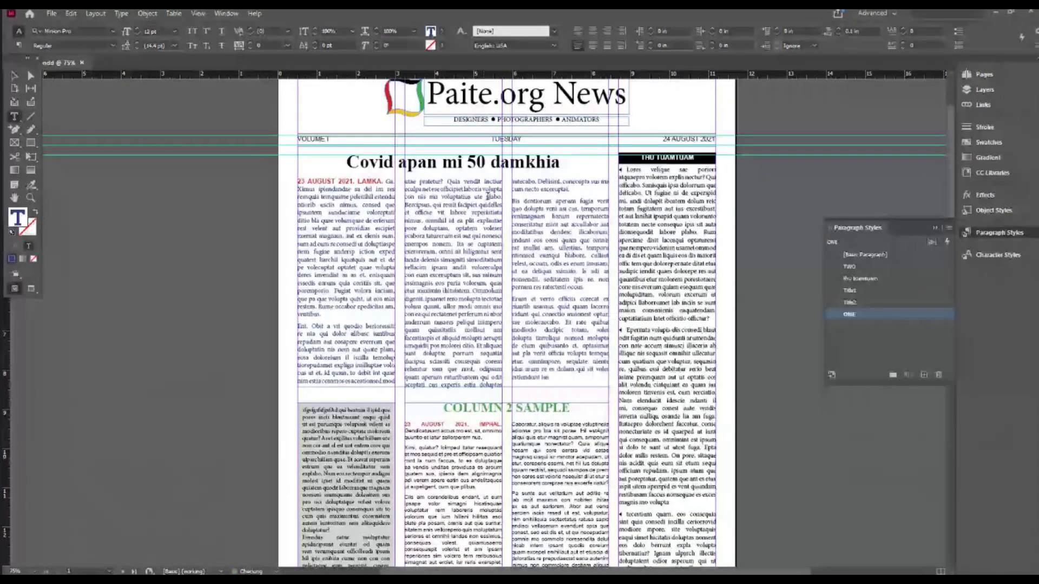
key("ctrl+z")
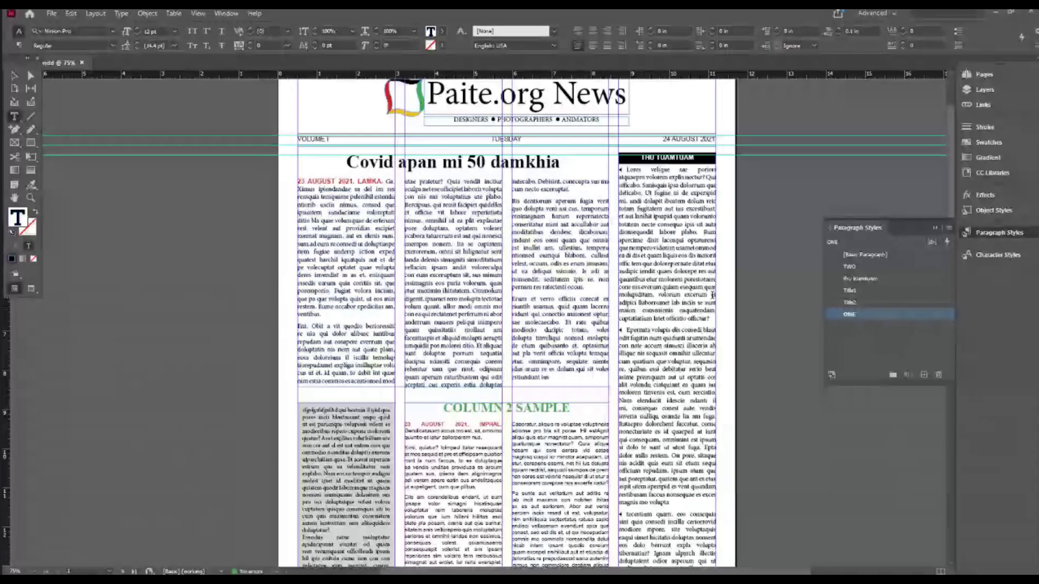
Step: Set the character color of the Title1 paragraph style to the blue swatch C=100 M=90 Y=10 K=0
double_click(454, 163)
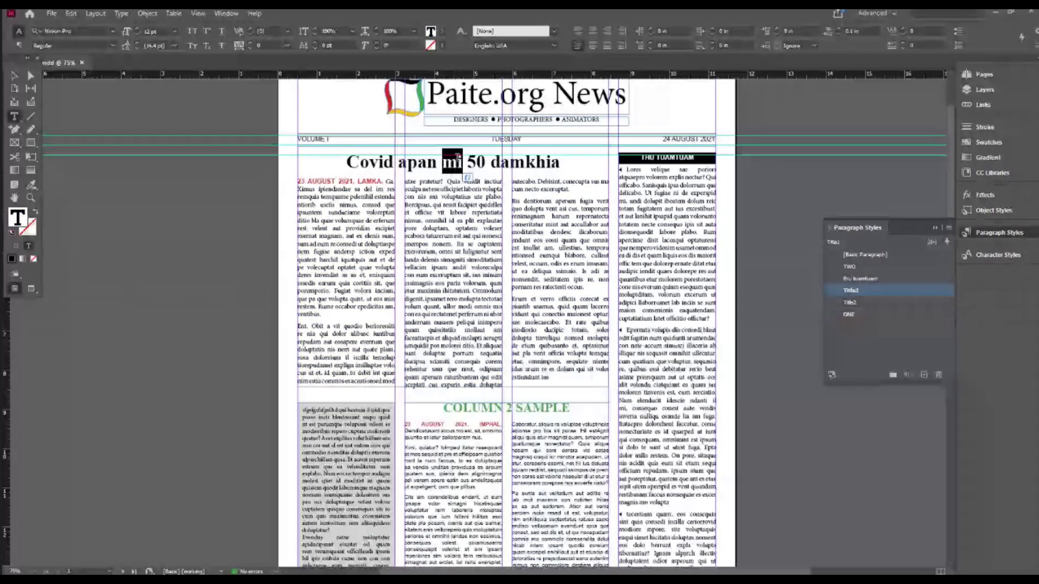
key("ctrl+shift+a")
right_click(861, 299)
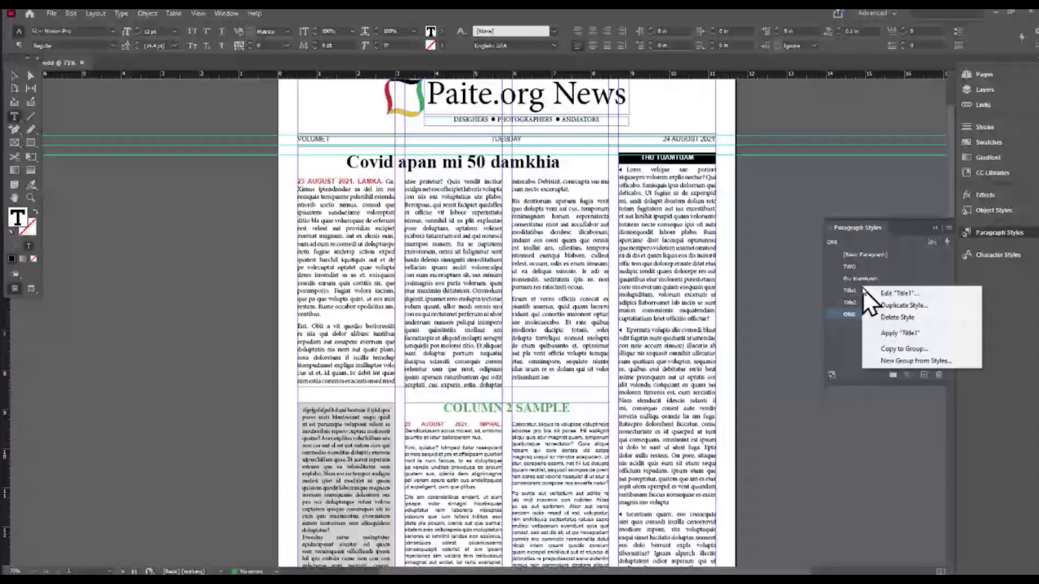
left_click(868, 289)
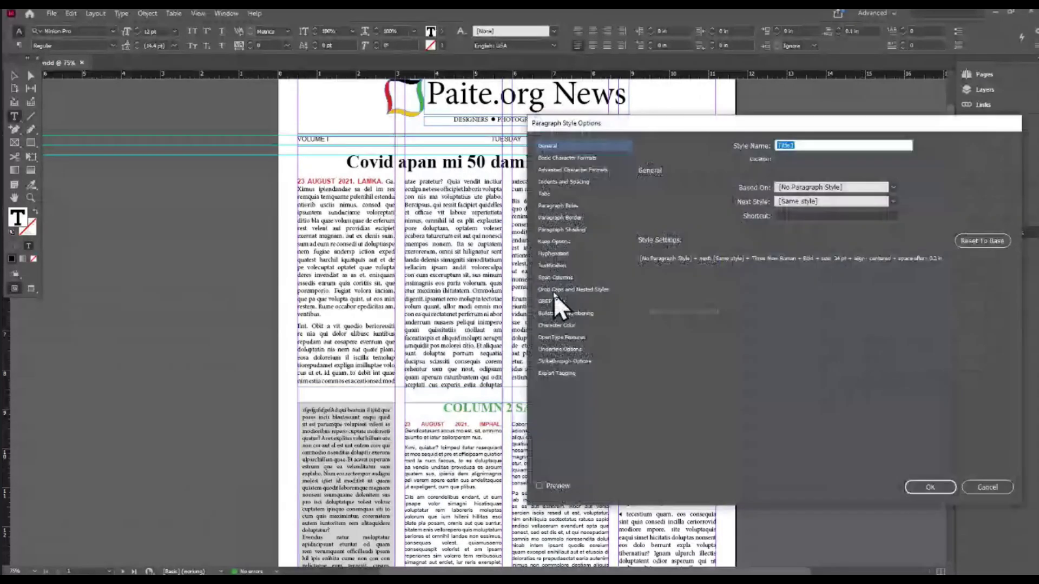
left_click(556, 325)
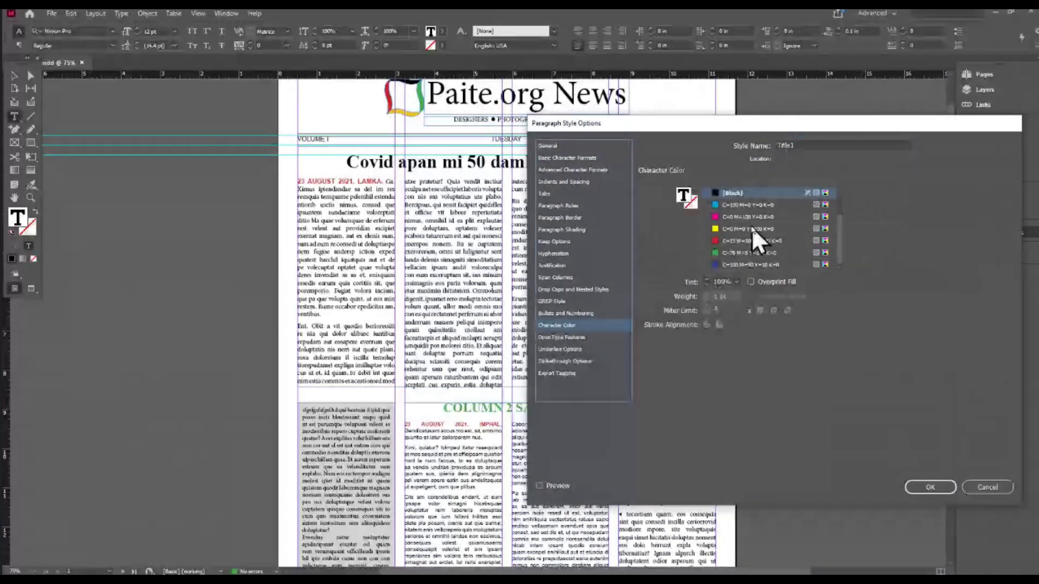
left_click(745, 264)
left_click(930, 487)
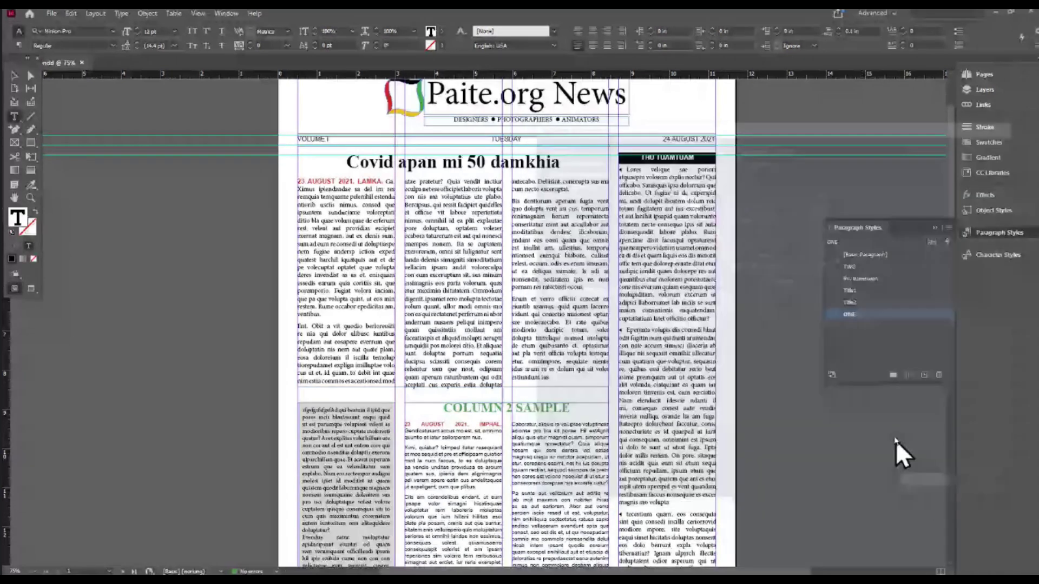
Step: Compare the main headlines on both pages to check that the Title1 style and its color apply to each
triple_click(476, 170)
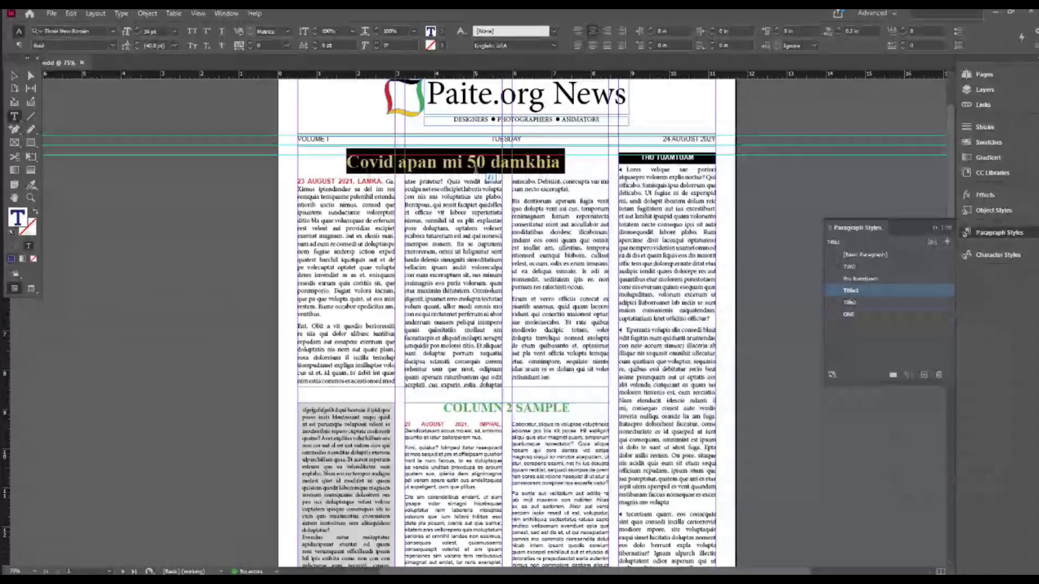
scroll(475, 169, "down", 5)
scroll(495, 269, "down", 5)
triple_click(494, 267)
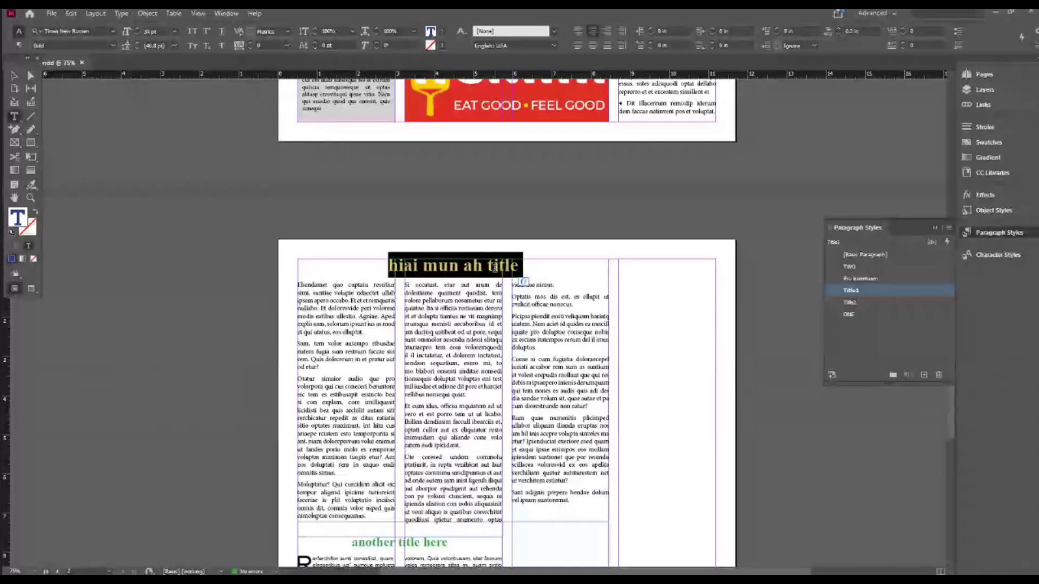
scroll(494, 269, "up", 4)
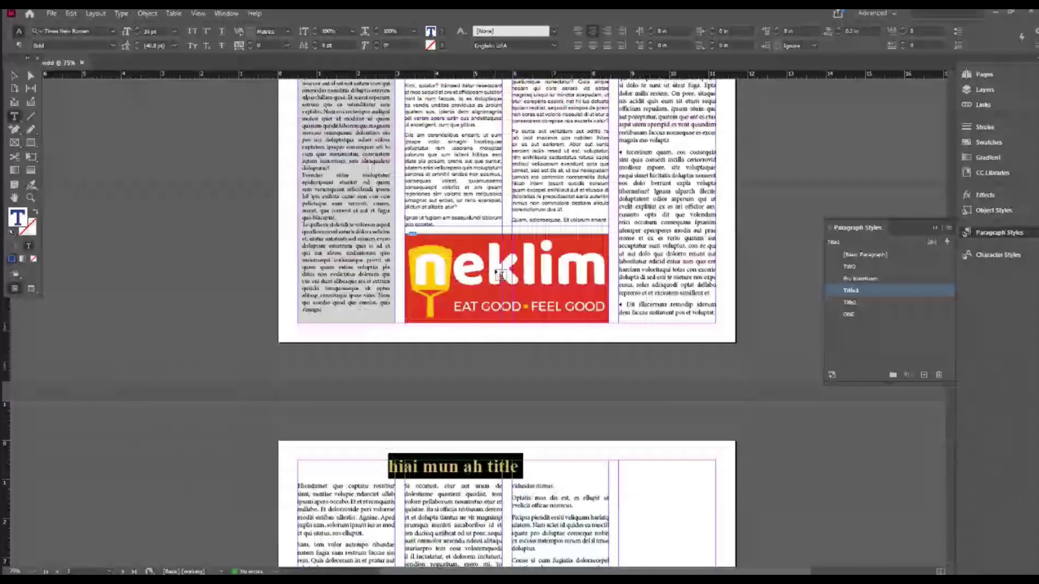
scroll(501, 275, "up", 7)
left_click(475, 235)
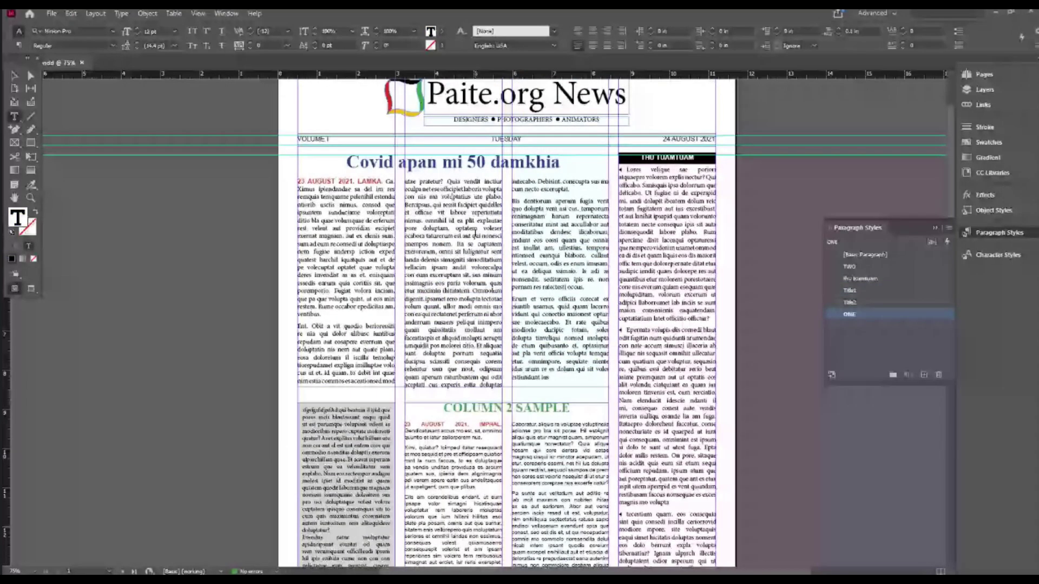
scroll(475, 235, "down", 7)
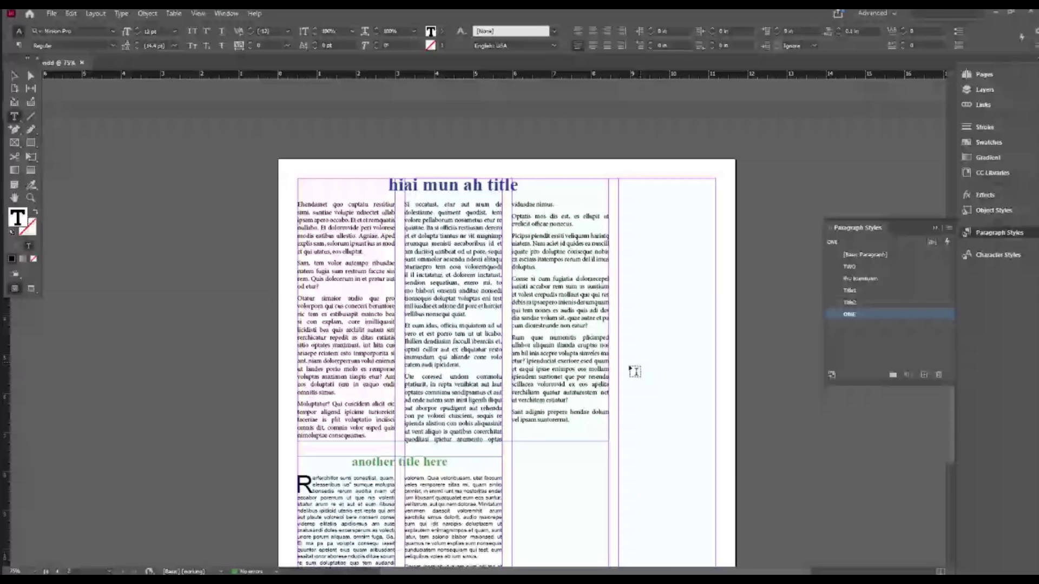
scroll(634, 372, "up", 7)
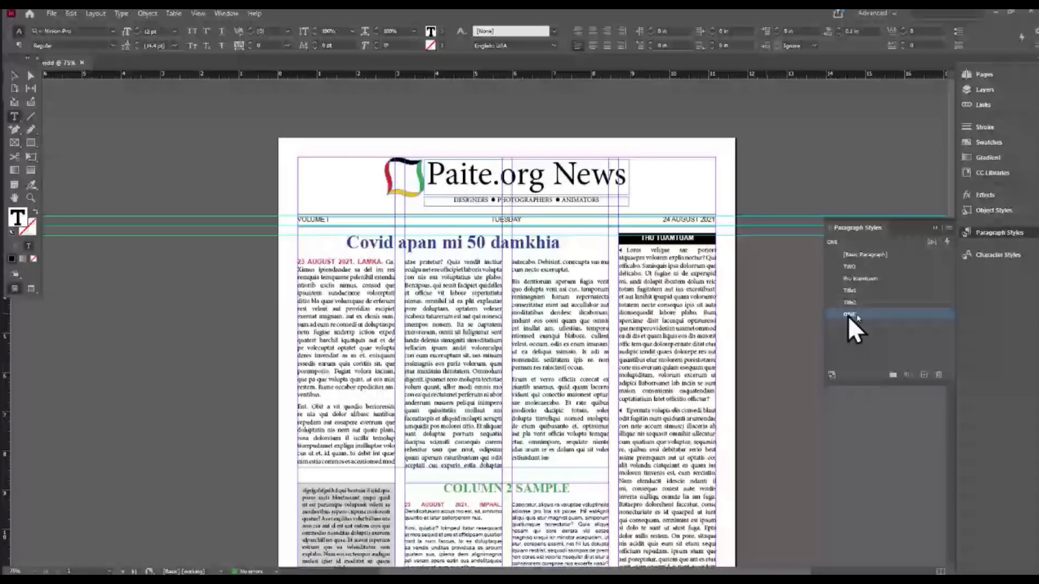
Step: Change the font family of the paragraph style ONE to Tahoma with the preview turned on
double_click(848, 316)
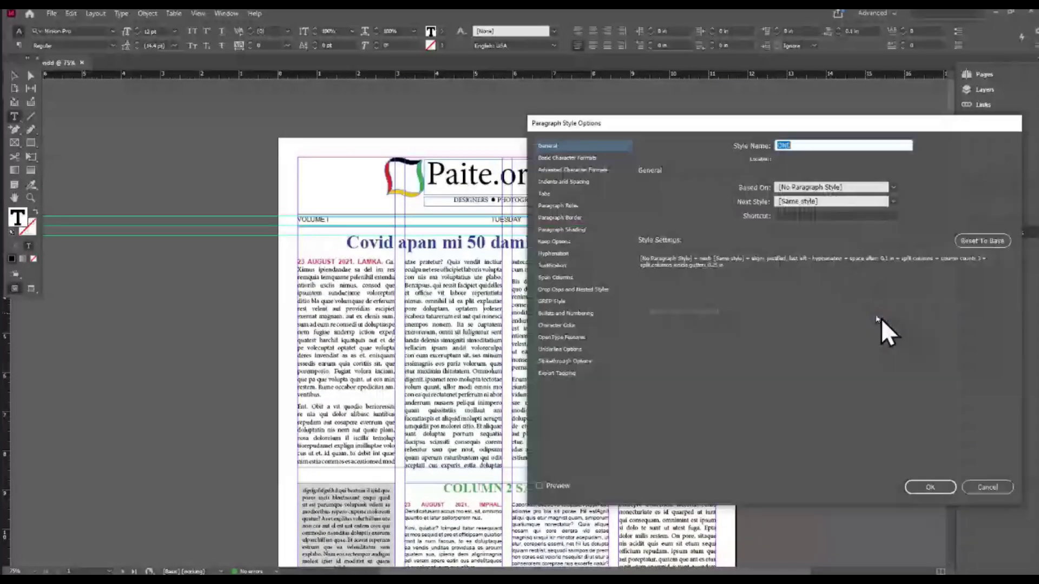
left_click(559, 160)
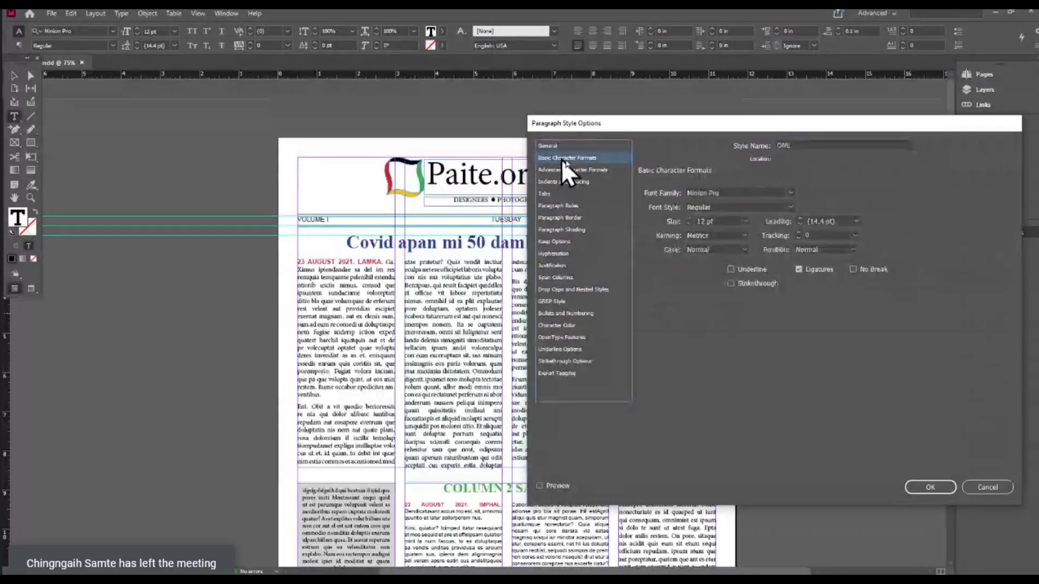
left_click(790, 192)
scroll(754, 305, "down", 10)
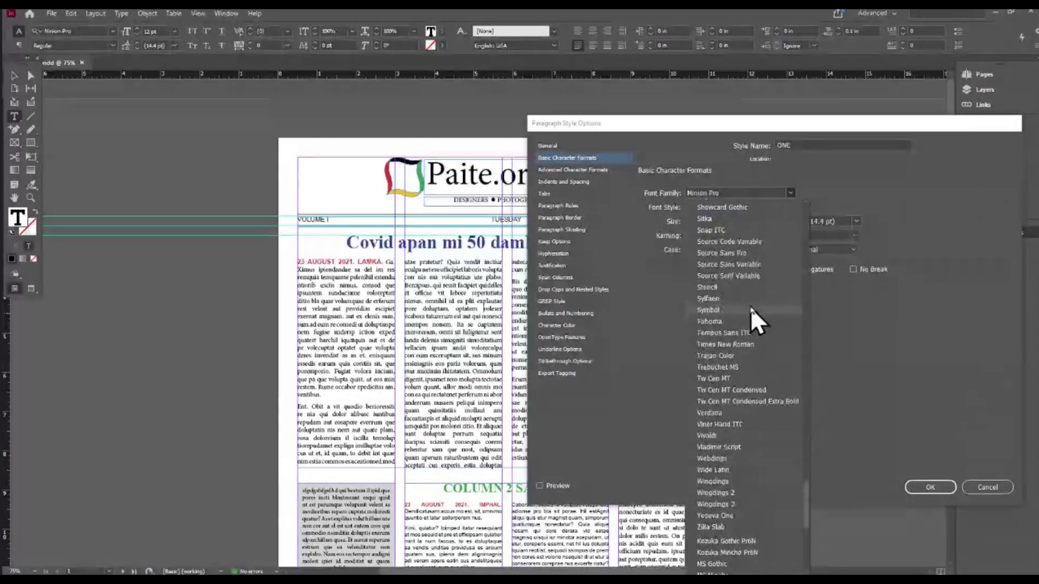
left_click(738, 322)
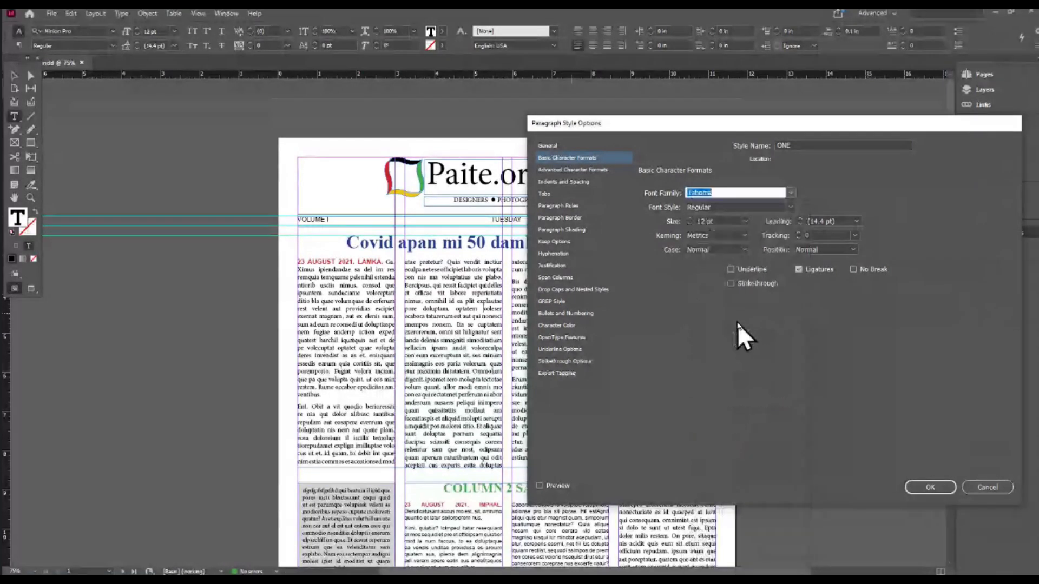
left_click(542, 486)
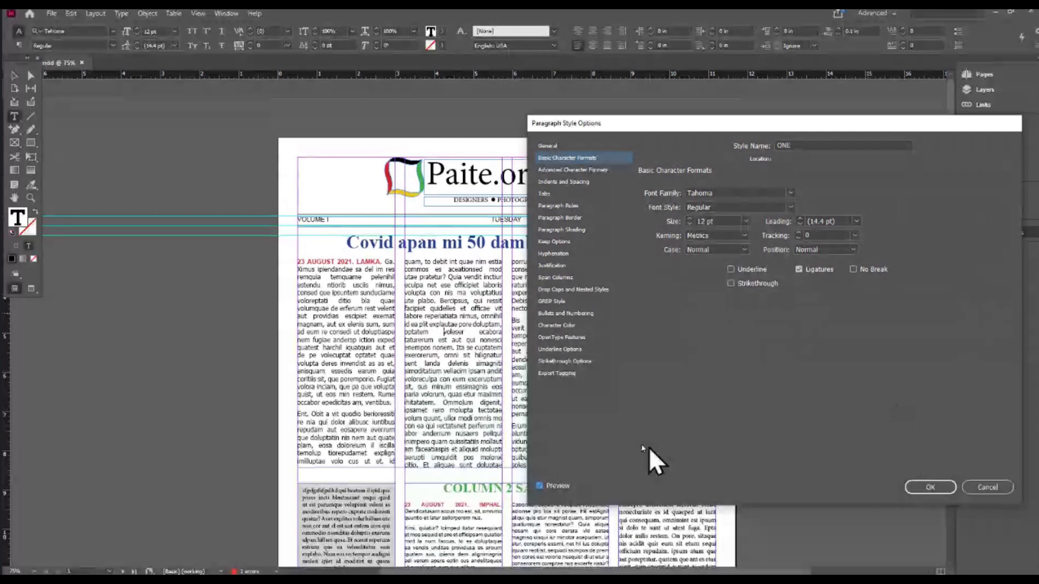
left_click(913, 488)
Step: Check the body text of the second page's main article for the font of paragraph style ONE
scroll(465, 403, "down", 15)
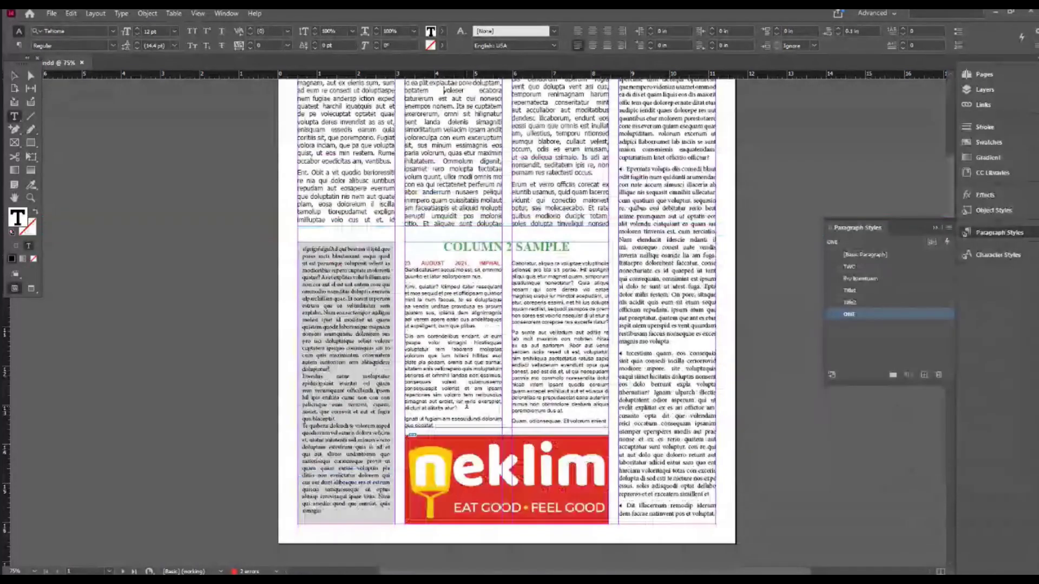
triple_click(459, 279)
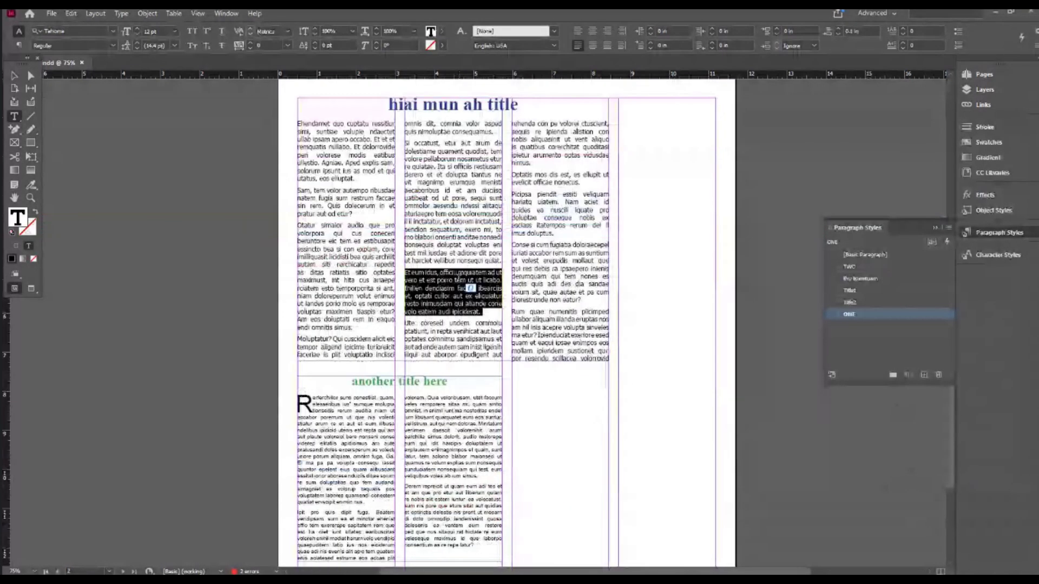
scroll(459, 278, "up", 3)
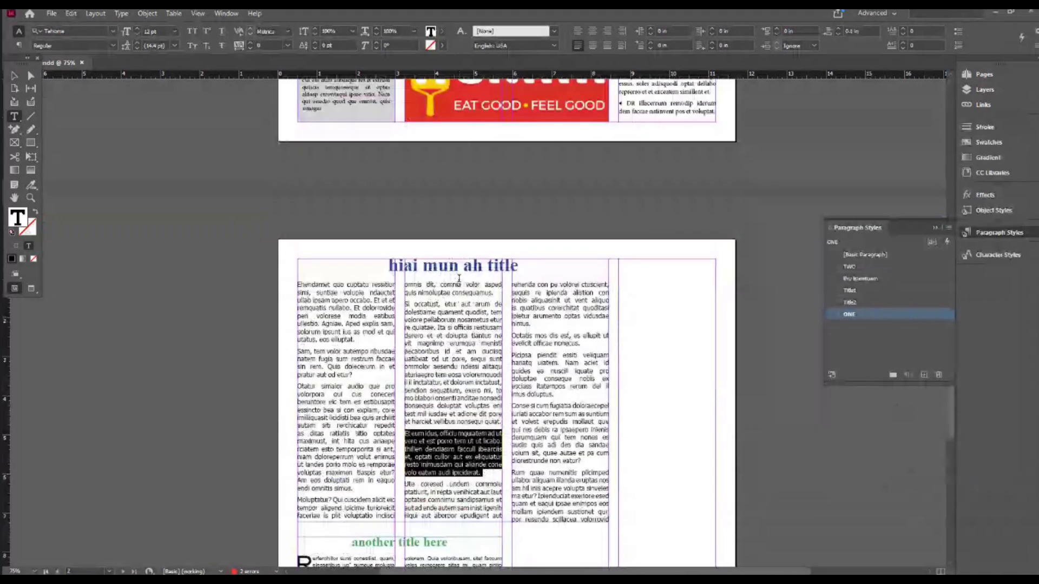
scroll(458, 278, "up", 2)
scroll(459, 277, "down", 5)
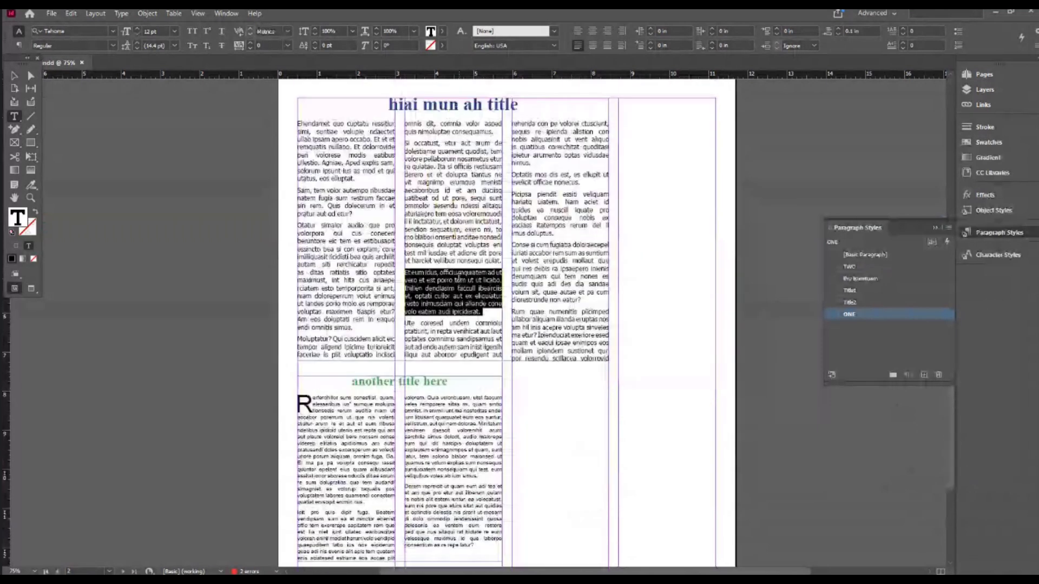
Step: Draw a text frame spanning the last two columns beside the "another title here" article and fill it with placeholder text
left_click(14, 75)
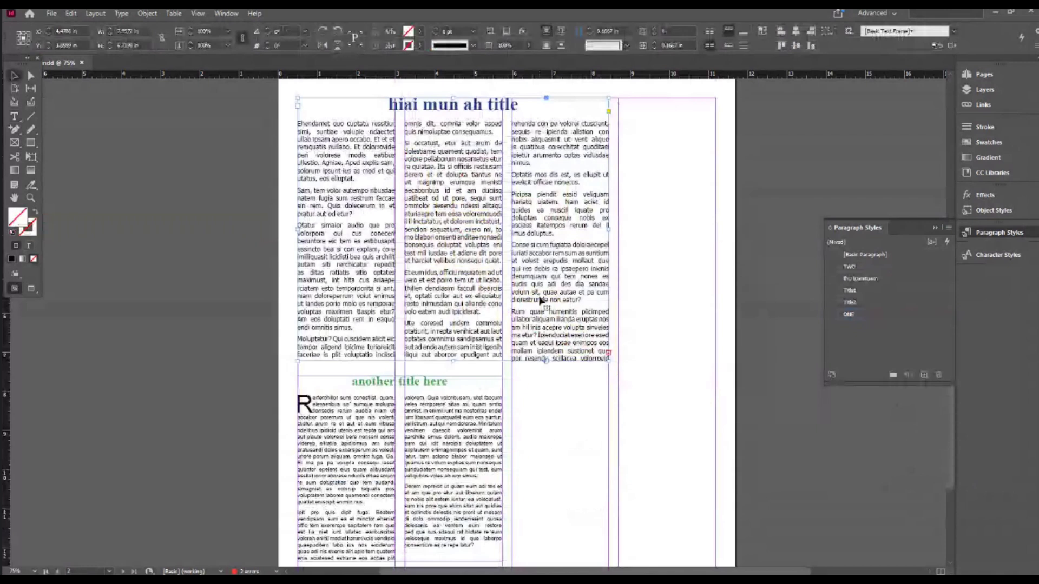
scroll(540, 300, "down", 3)
scroll(539, 300, "down", 1)
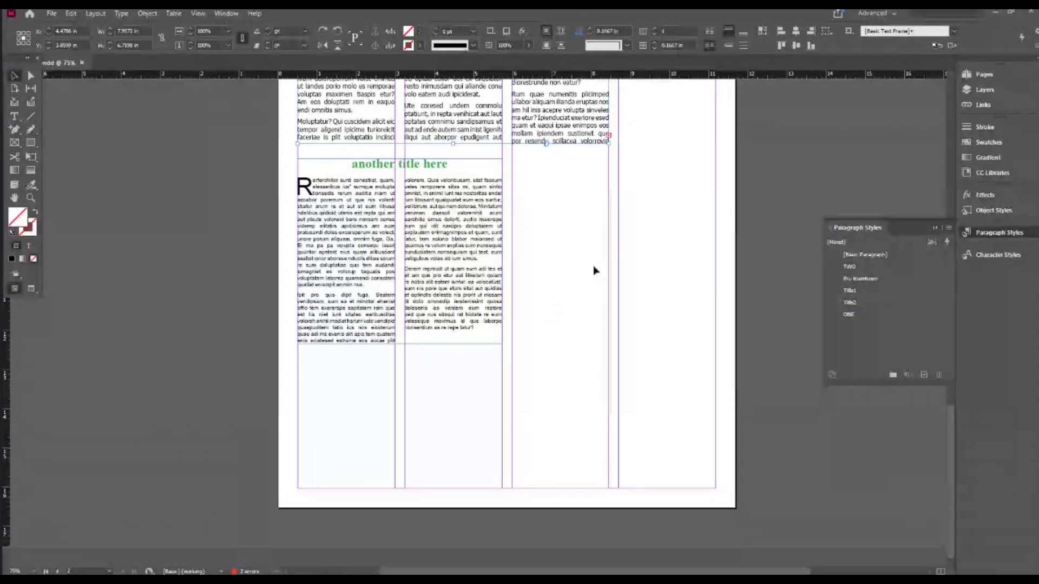
key("ctrl+equal")
left_click(14, 116)
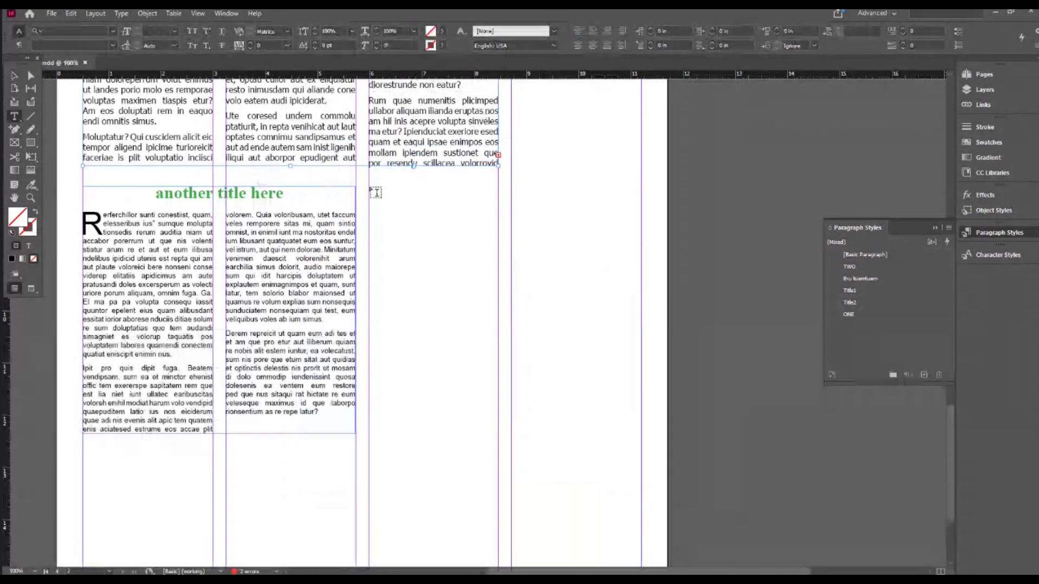
left_click_drag(369, 187, 641, 436)
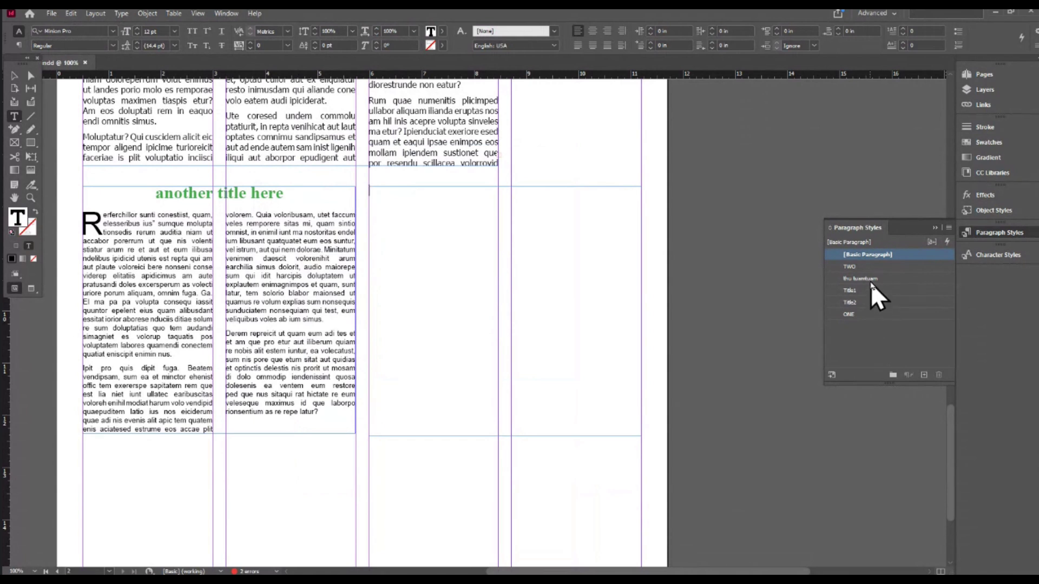
left_click(119, 14)
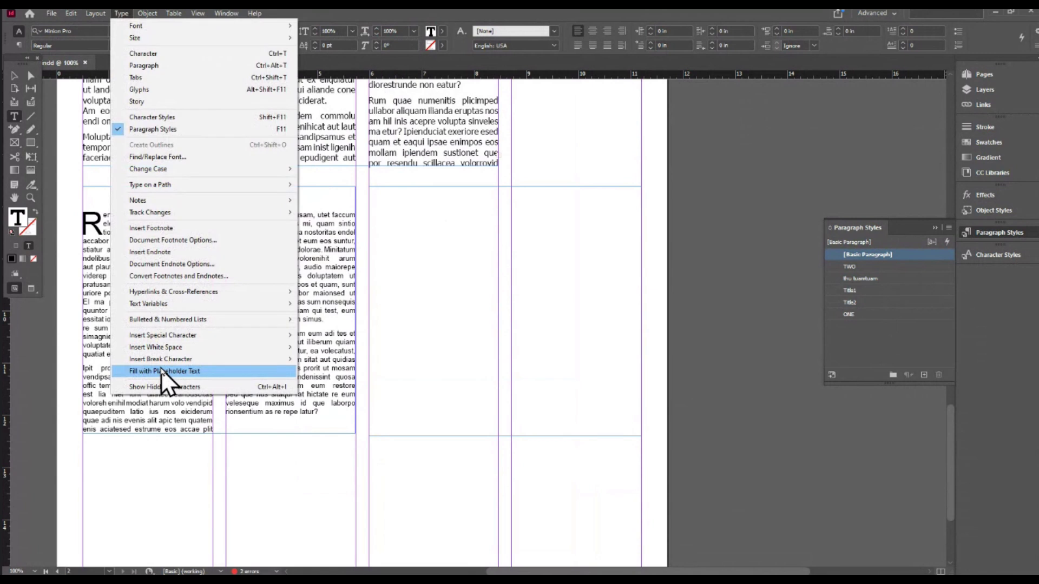
left_click(160, 368)
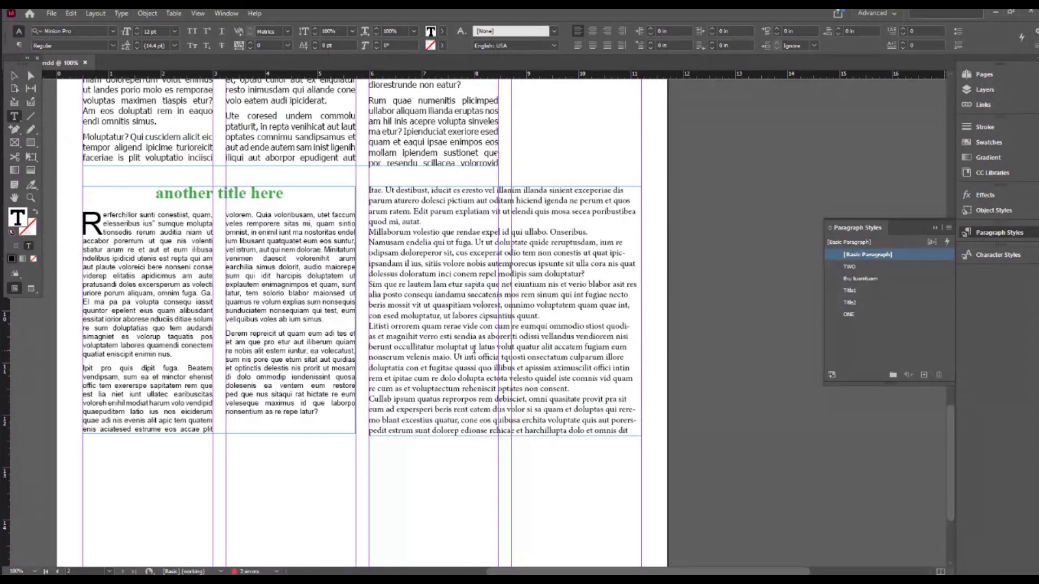
Step: Apply the paragraph style TWO to all the placeholder text in the new frame beside the "another title here" article
key("ctrl+a")
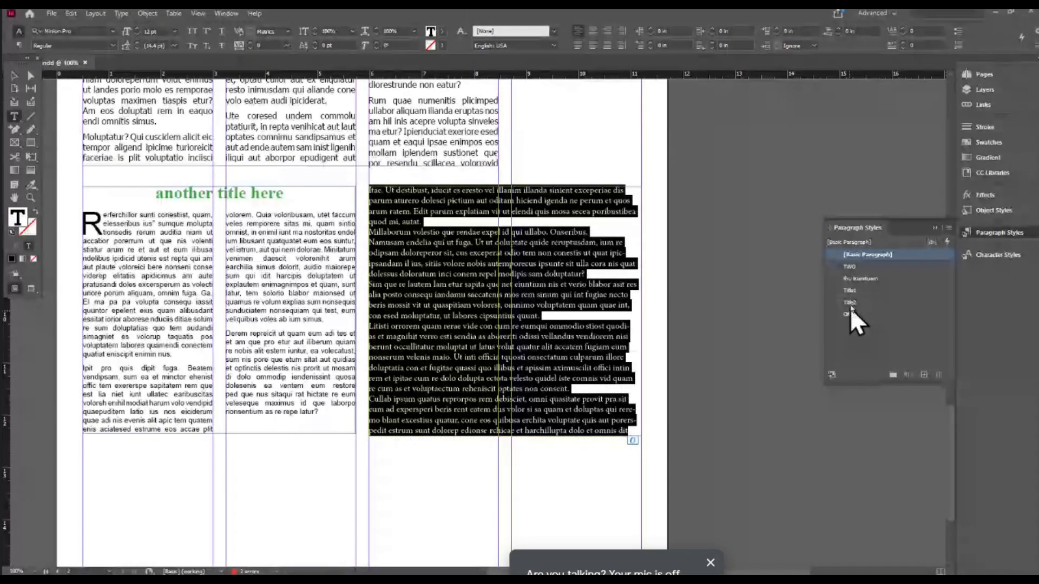
left_click(854, 265)
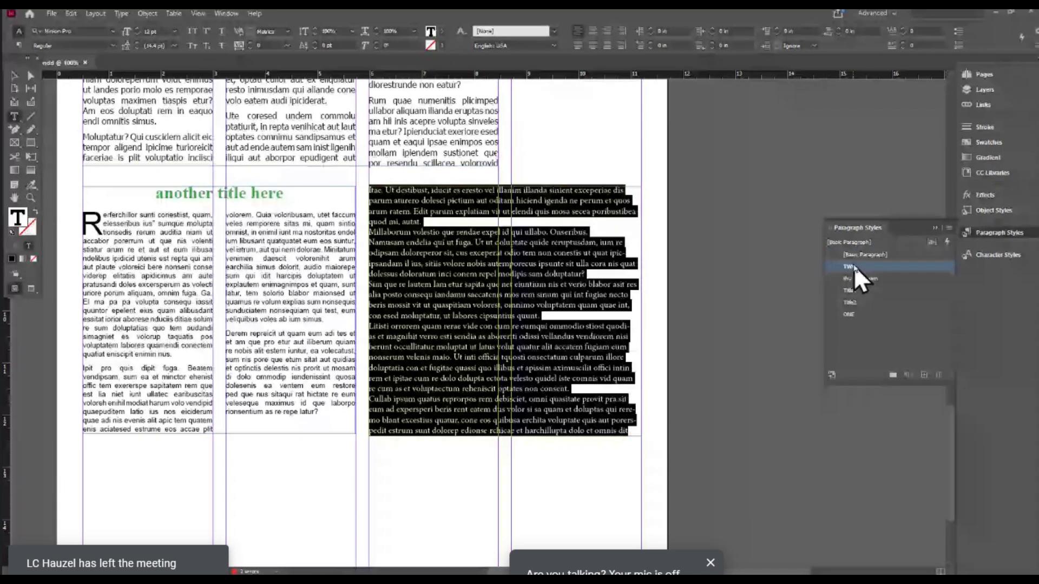
left_click(582, 299)
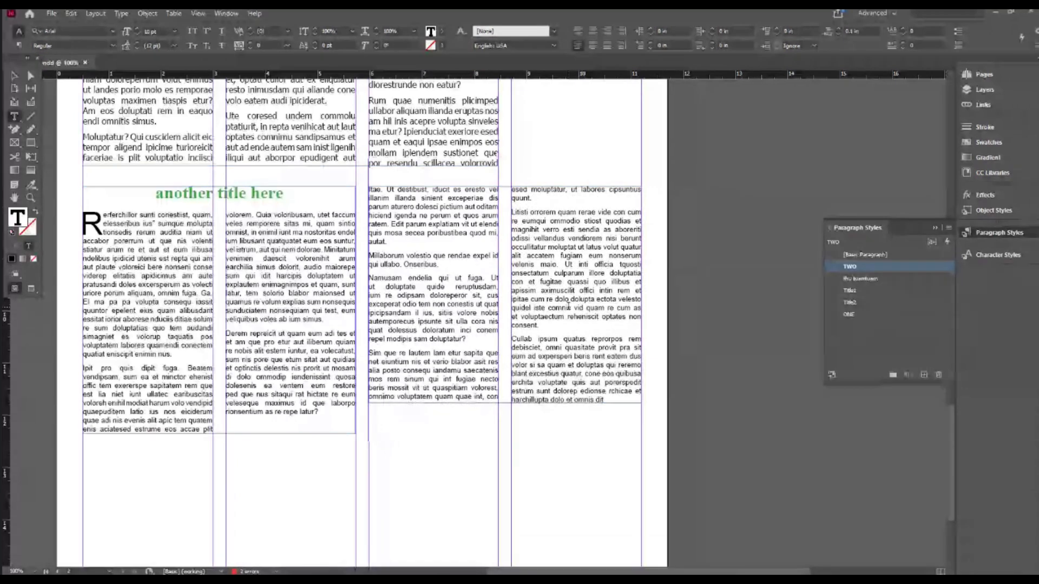
Step: Insert a title line reading "THIS IS ANOTHER TITLE THIS IS ANOTHER TITLE" above the new article's body text
left_click(372, 190)
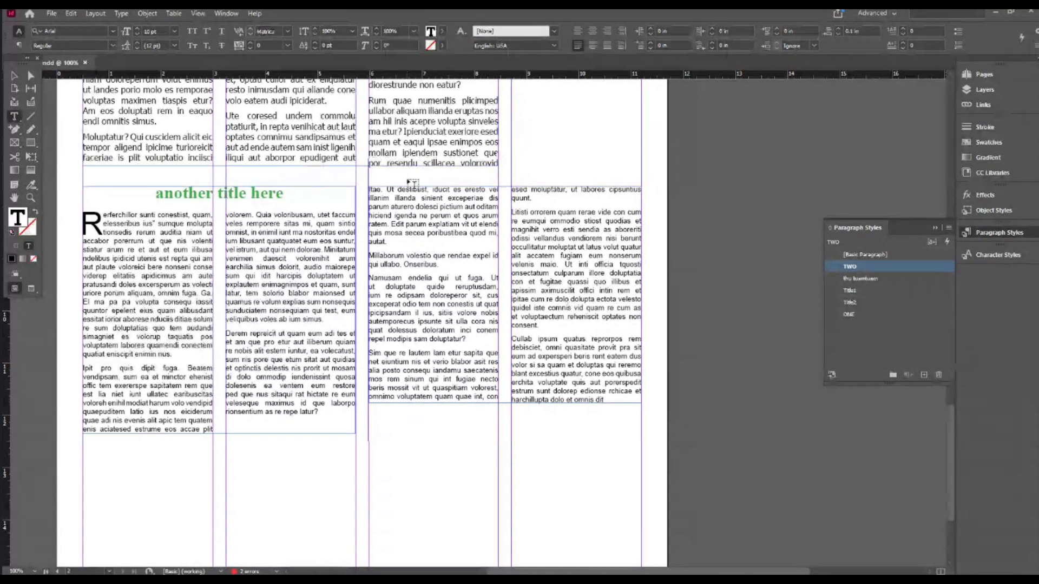
key("Return")
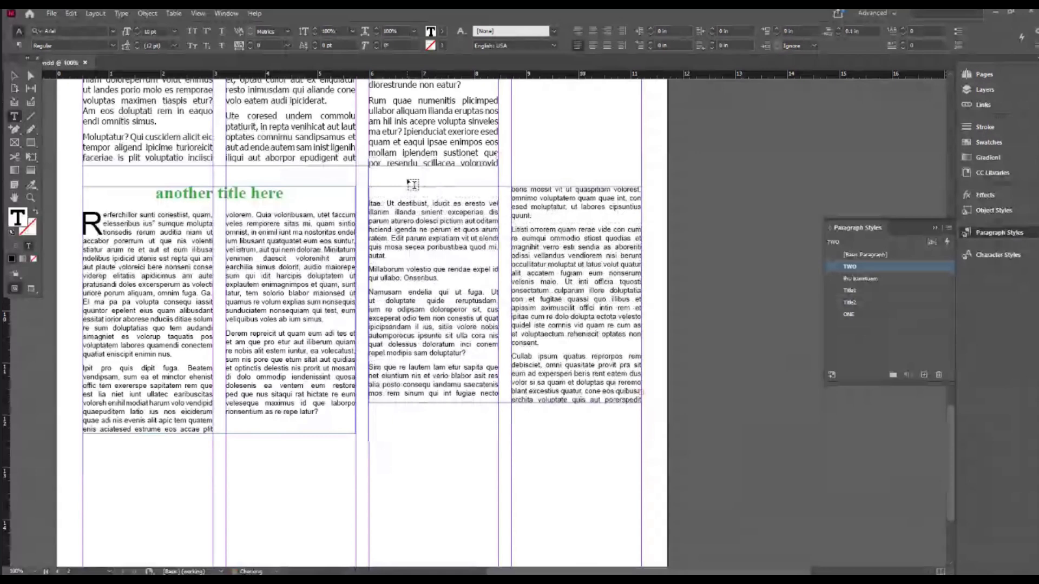
type("THIS IS ANOTHER TITLE")
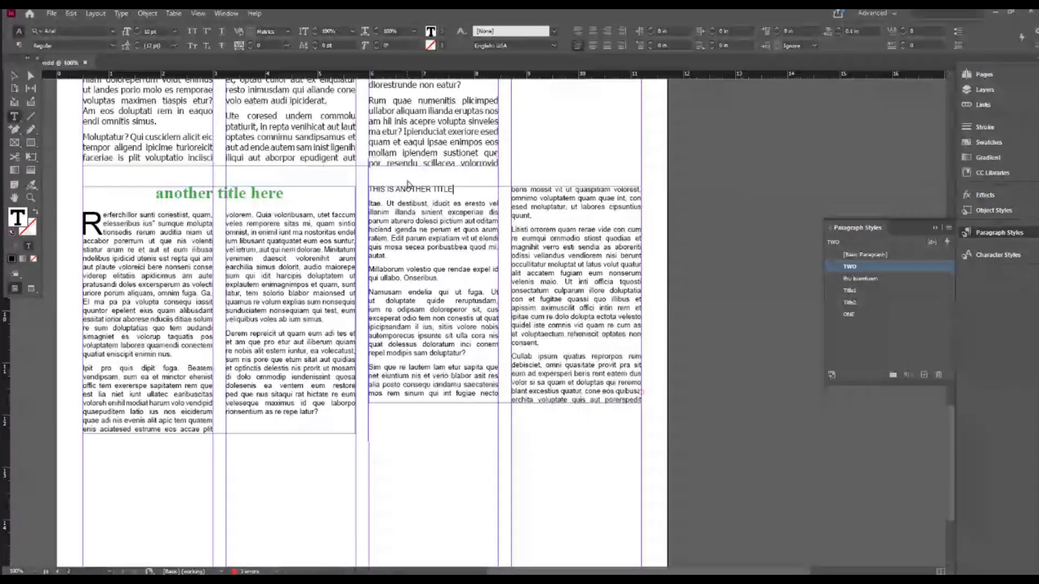
key("shift+Home")
key("ctrl+c")
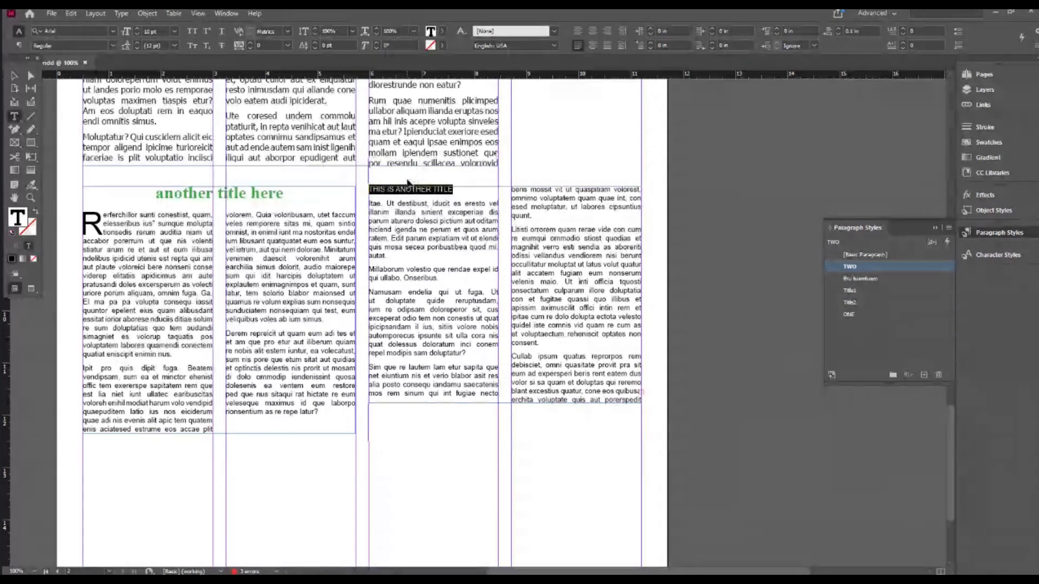
key("Right")
key("ctrl+v")
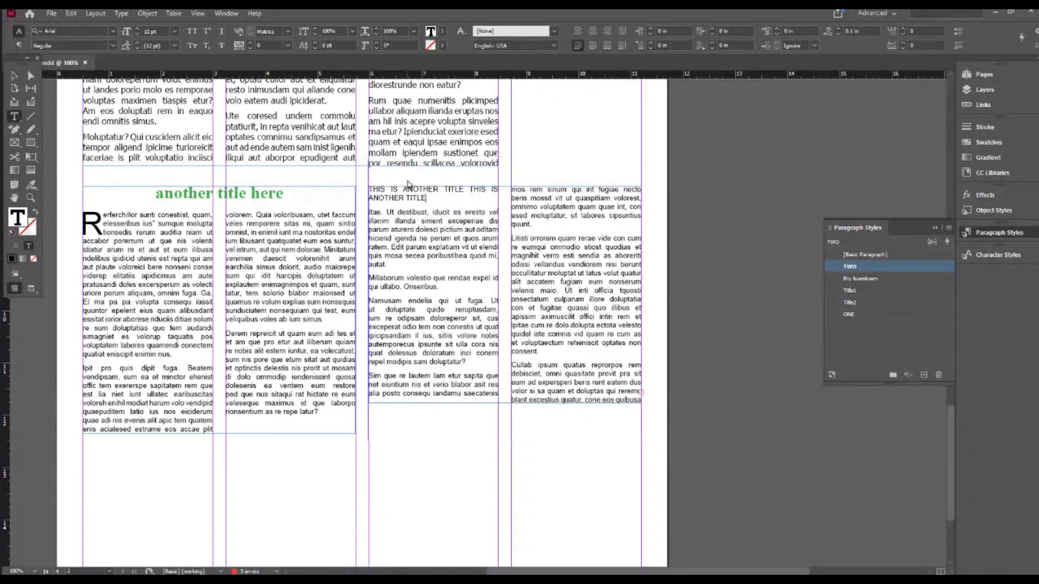
Step: Enlarge the new article's title text to 26 pt
key("ctrl+shift+Up")
key("ctrl+shift+period")
key("ctrl+shift+period")
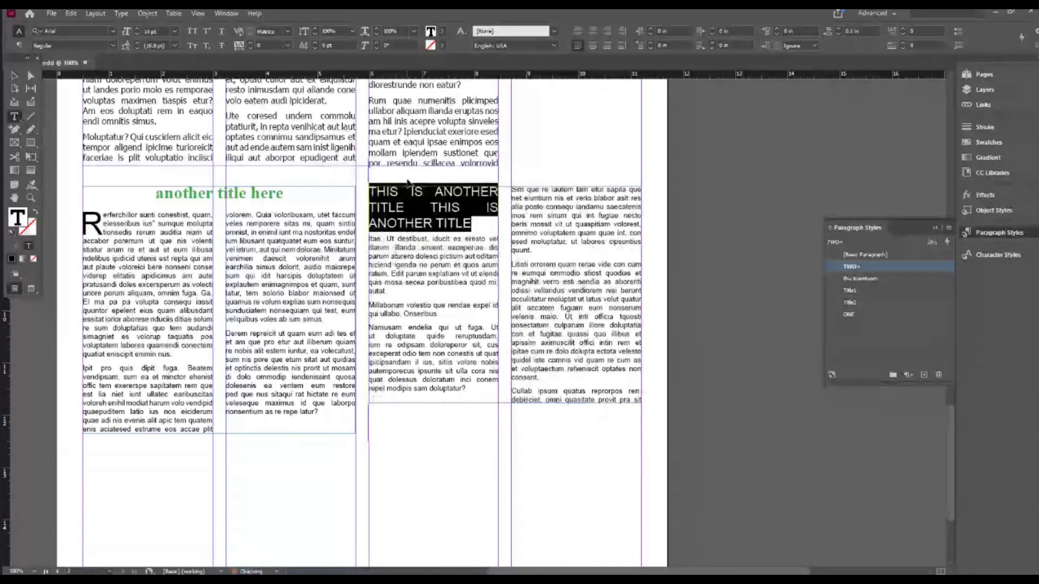
key("ctrl+shift+period")
key("ctrl+shift+period")
key("ctrl+shift+period")
key("ctrl+shift+period")
key("ctrl+shift+period")
key("ctrl+shift+period")
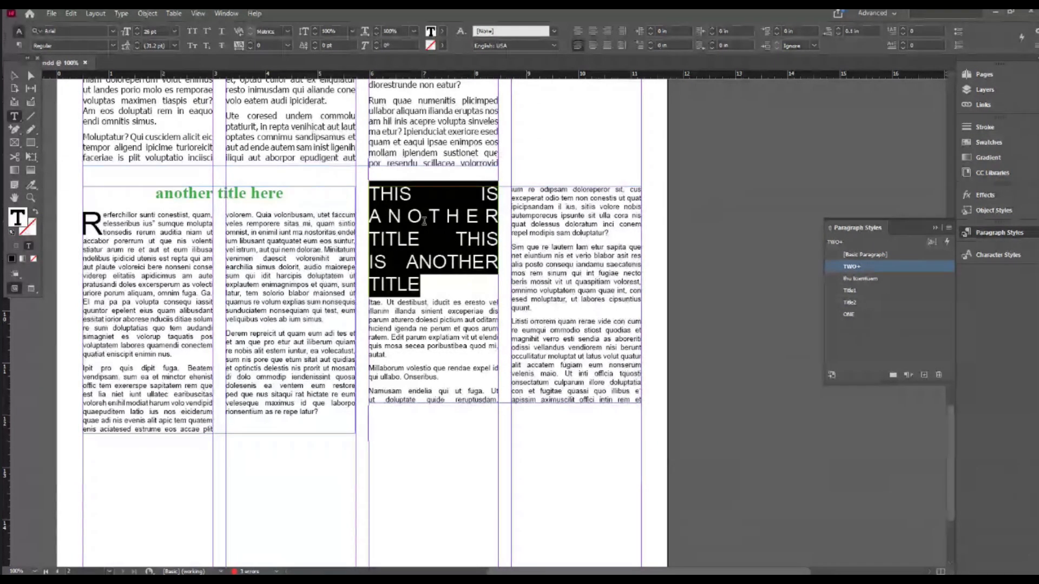
Step: Reduce the new article's title text to 12 pt
key("ctrl+shift+comma")
key("ctrl+shift+comma")
key("ctrl+shift+comma")
key("ctrl+shift+comma")
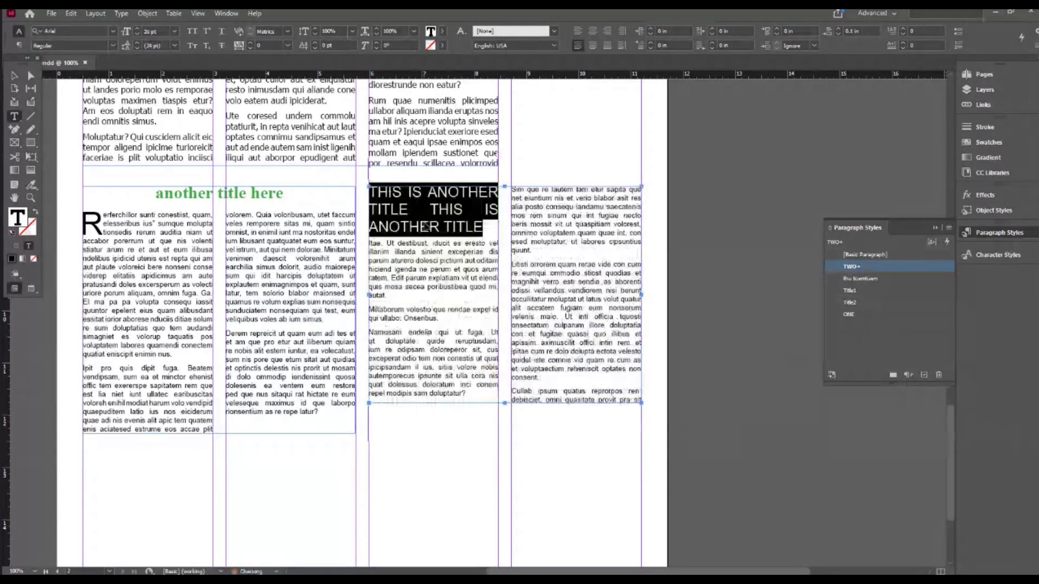
key("ctrl+shift+comma")
key("ctrl+shift+comma")
key("ctrl+shift+comma")
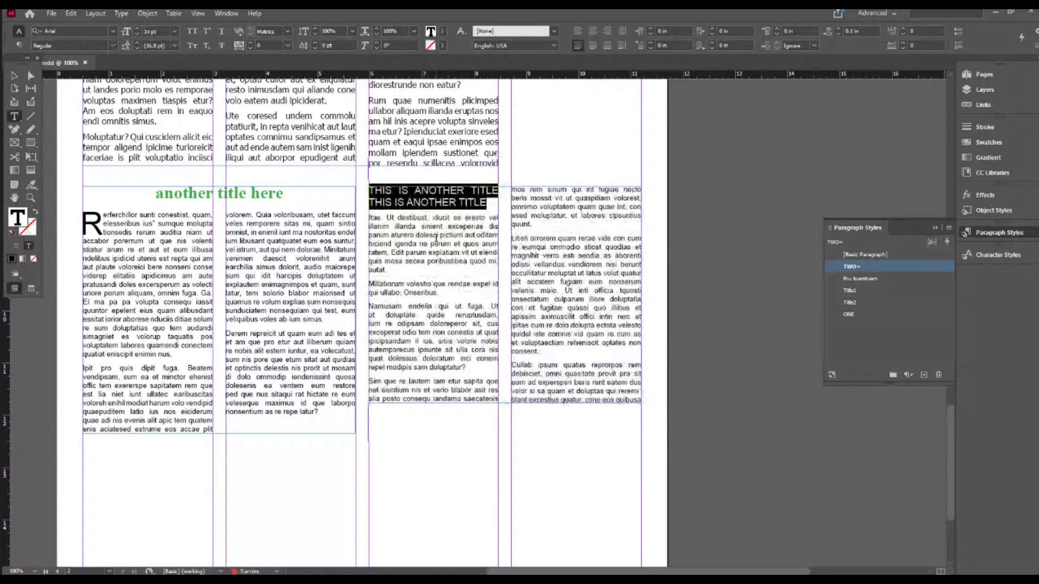
left_click(437, 236)
left_click_drag(436, 236, 579, 364)
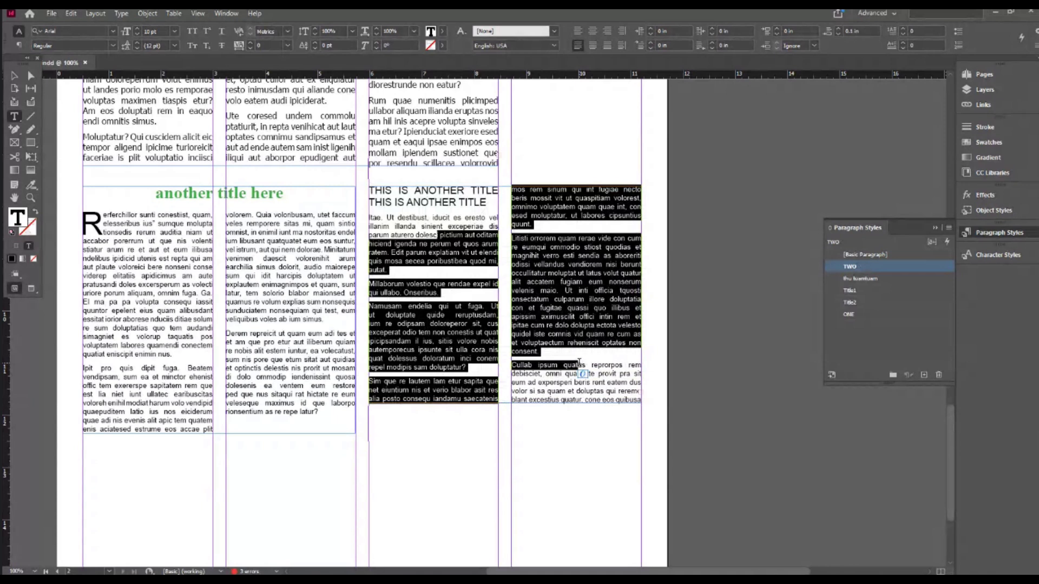
key("ctrl+z")
key("ctrl+z")
key("ctrl+z")
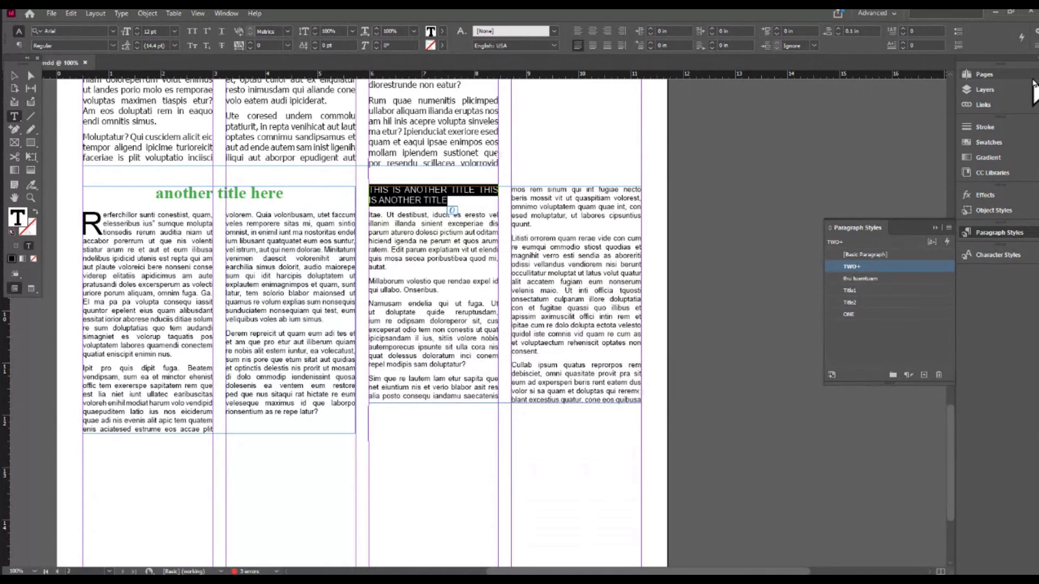
Step: Make the new article's title span 2 columns using the Span Columns paragraph layout
left_click(1036, 48)
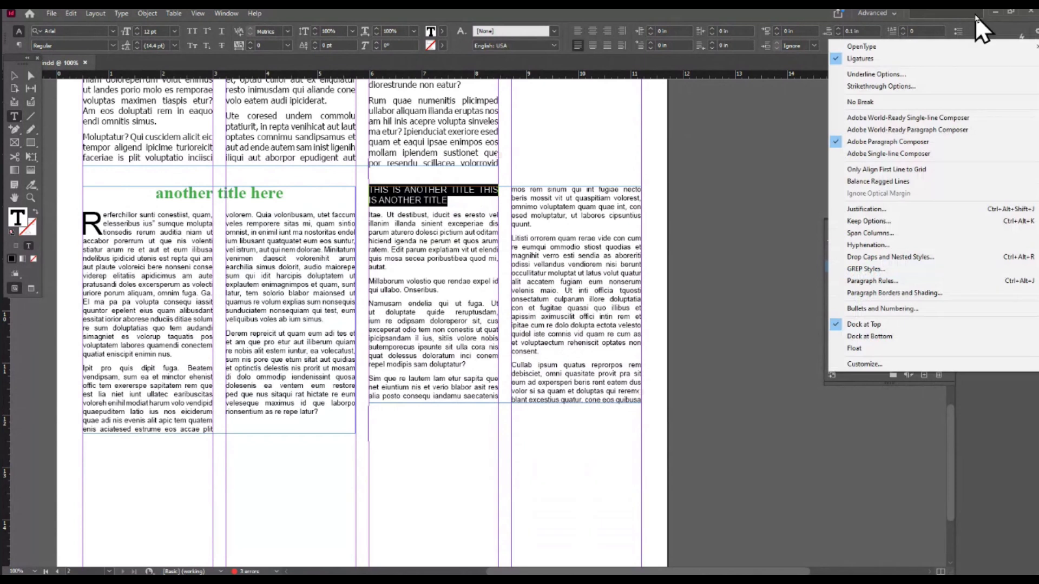
left_click(746, 9)
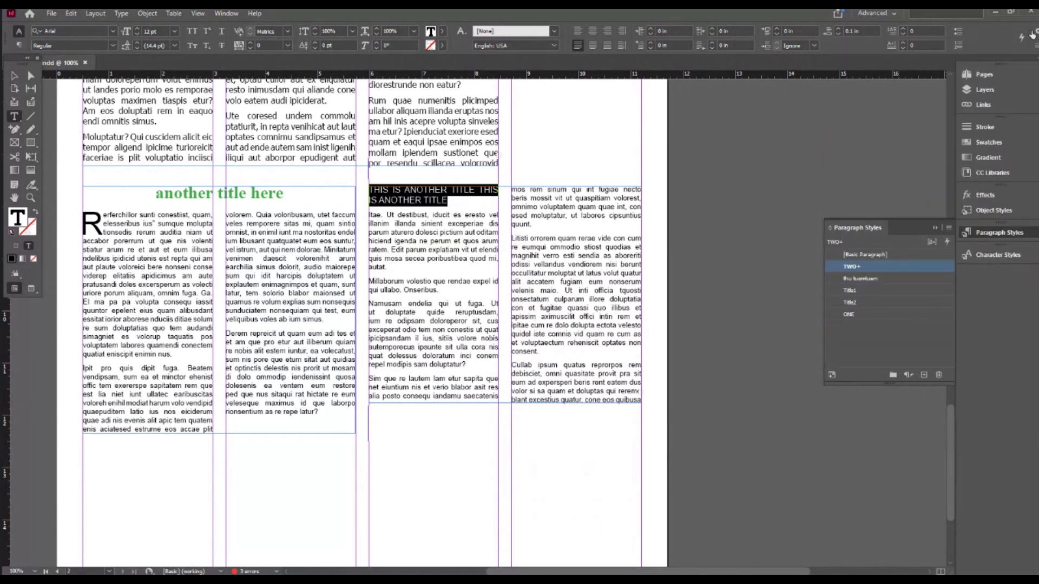
left_click(1037, 48)
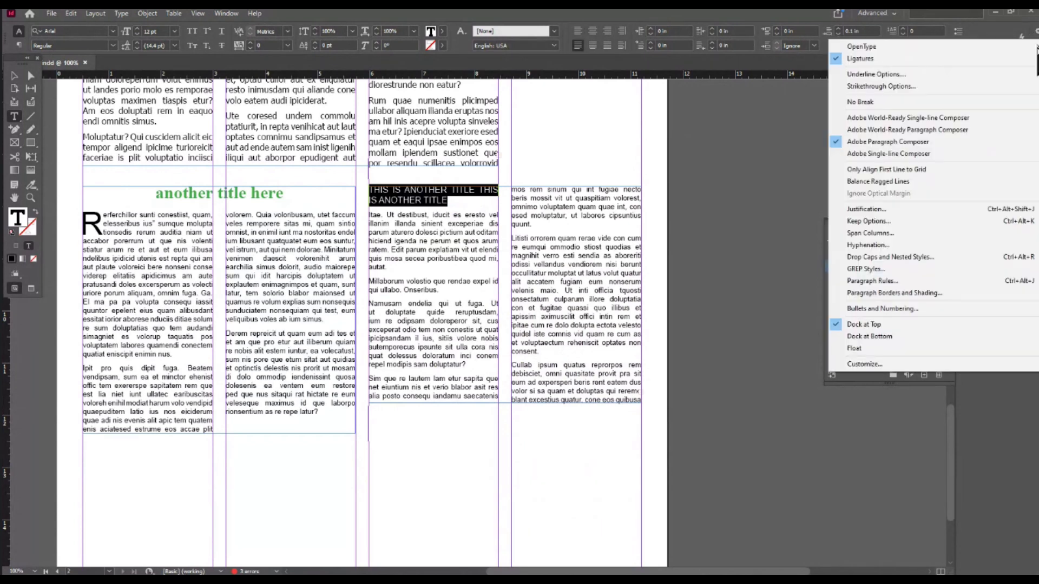
left_click(898, 238)
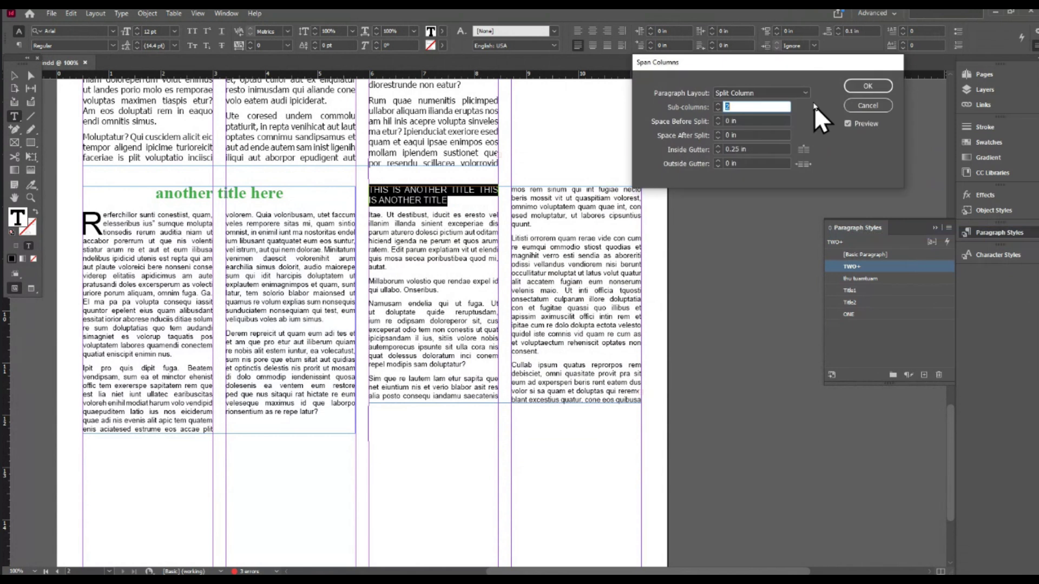
left_click(805, 93)
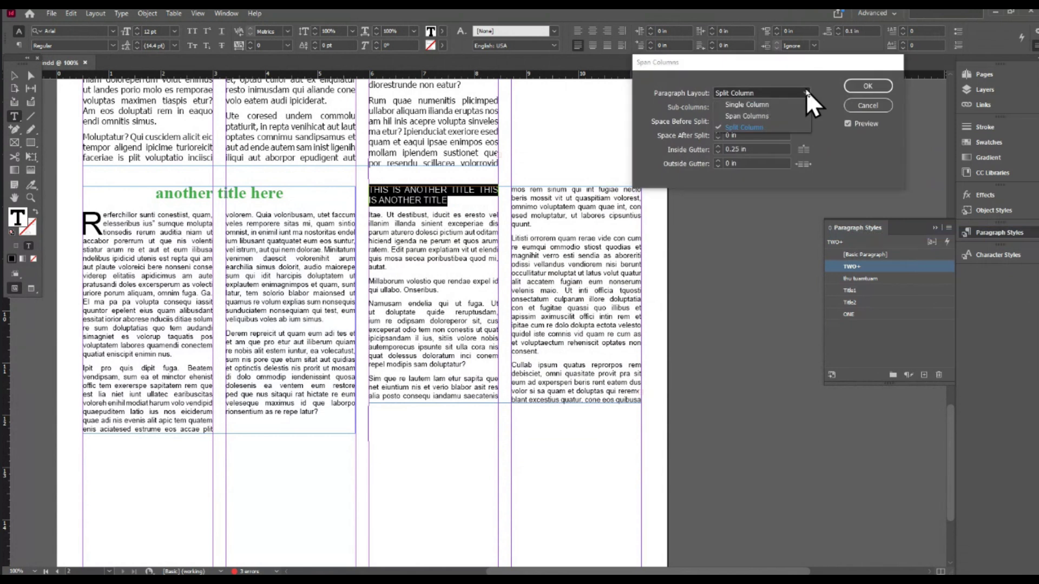
left_click(774, 115)
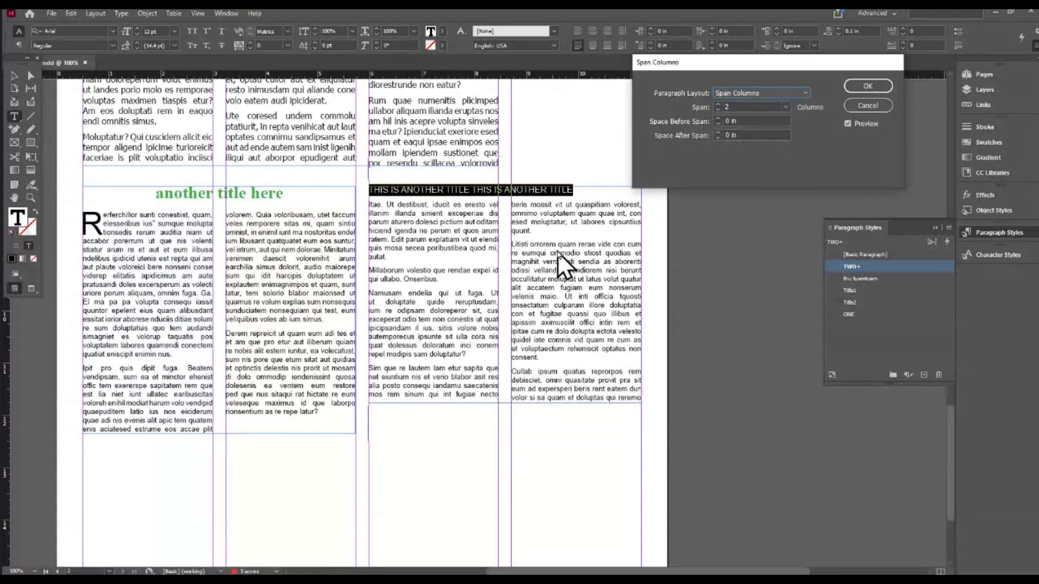
left_click(867, 86)
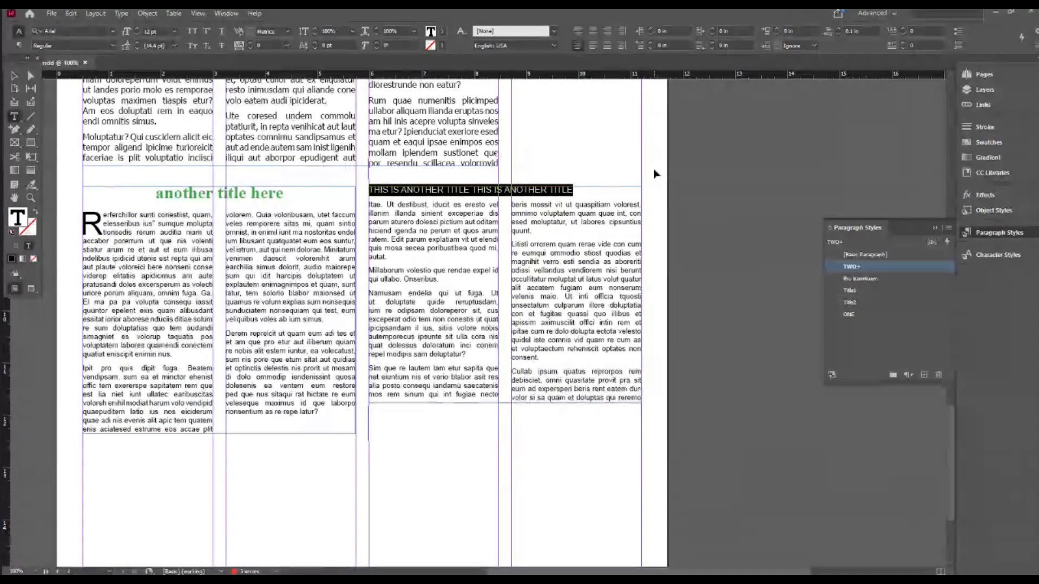
Step: Center the new article's title and extend it with the filler text "AKFDA;KF;D K;FKAD;NF D;ANF;AKDNF;AKDNF;D"
key("ctrl+shift+c")
left_click(623, 190)
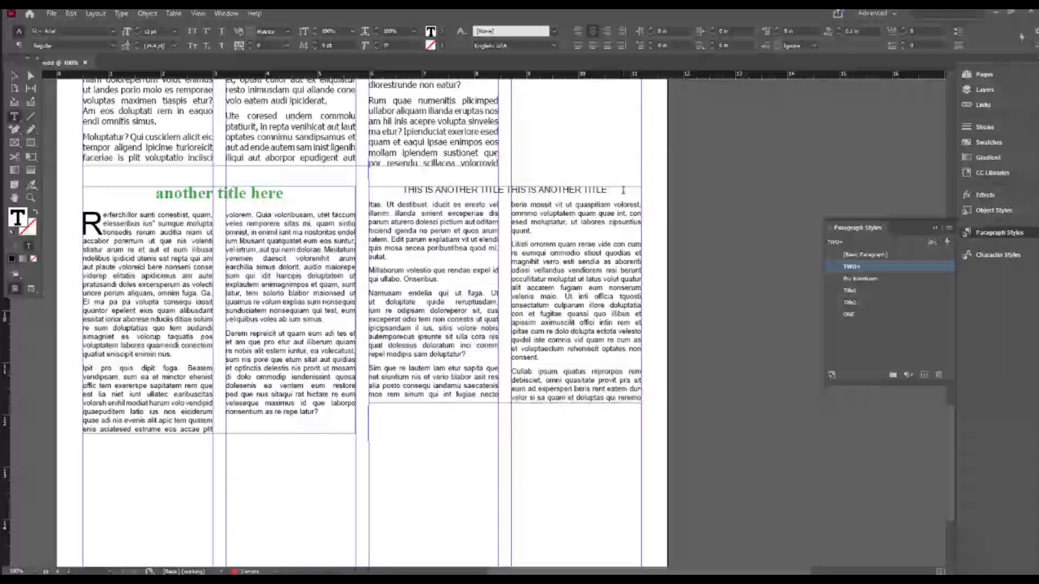
type("AKFDA;KF;D K;FKAD;NF D;ANF;AKDNF;AKDNF;D")
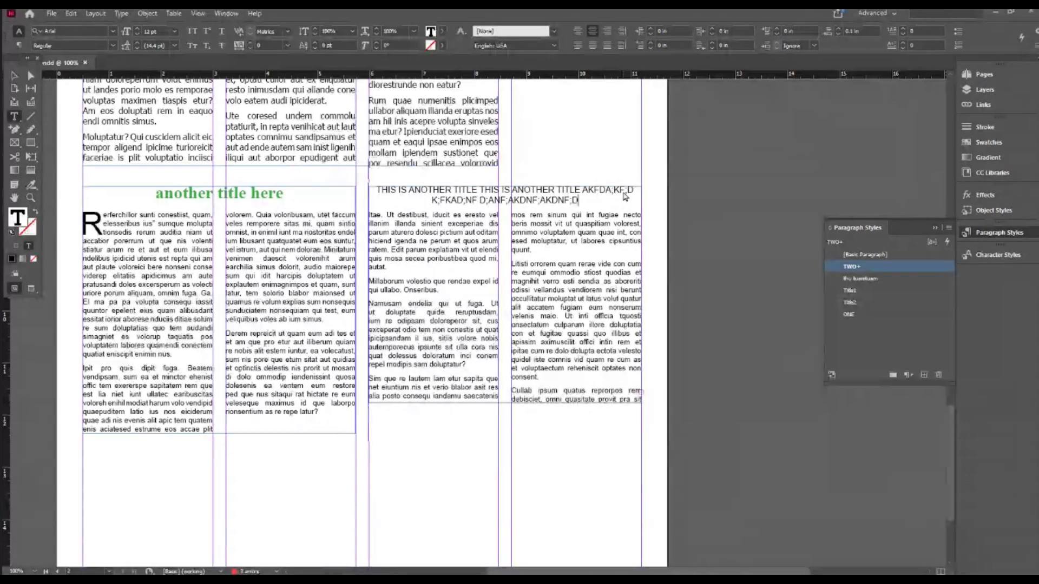
Step: Compare the paragraph styles applied to the titles and body text of the two articles at the bottom of the second page
key("ctrl+a")
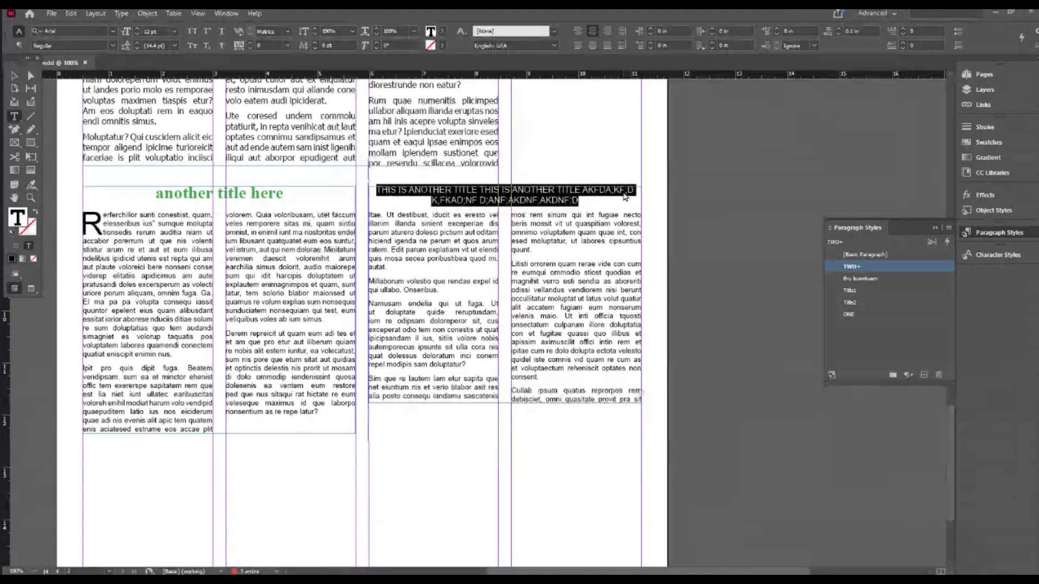
left_click(77, 228)
double_click(180, 195)
triple_click(180, 196)
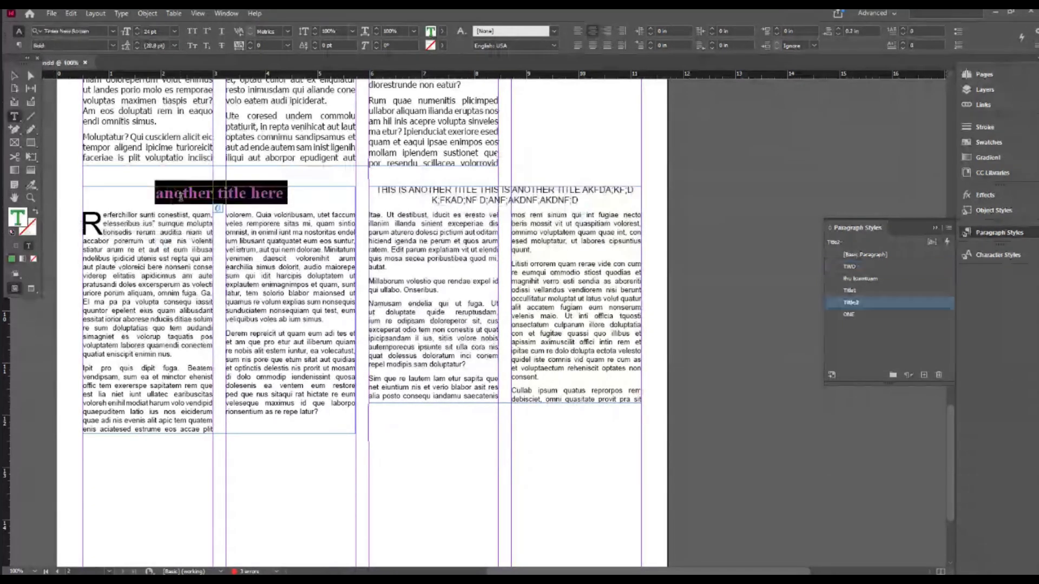
left_click(172, 238)
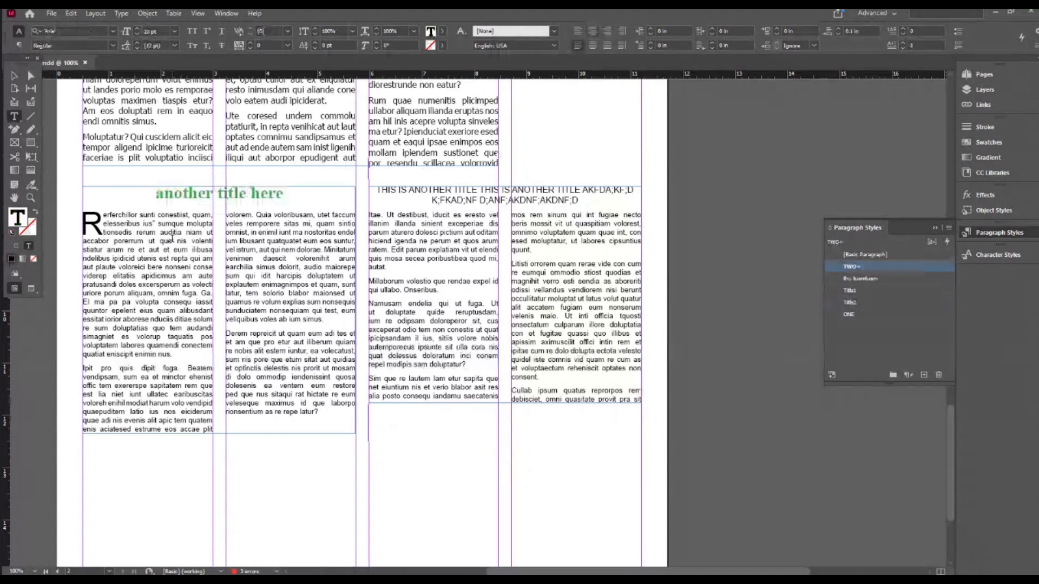
triple_click(455, 220)
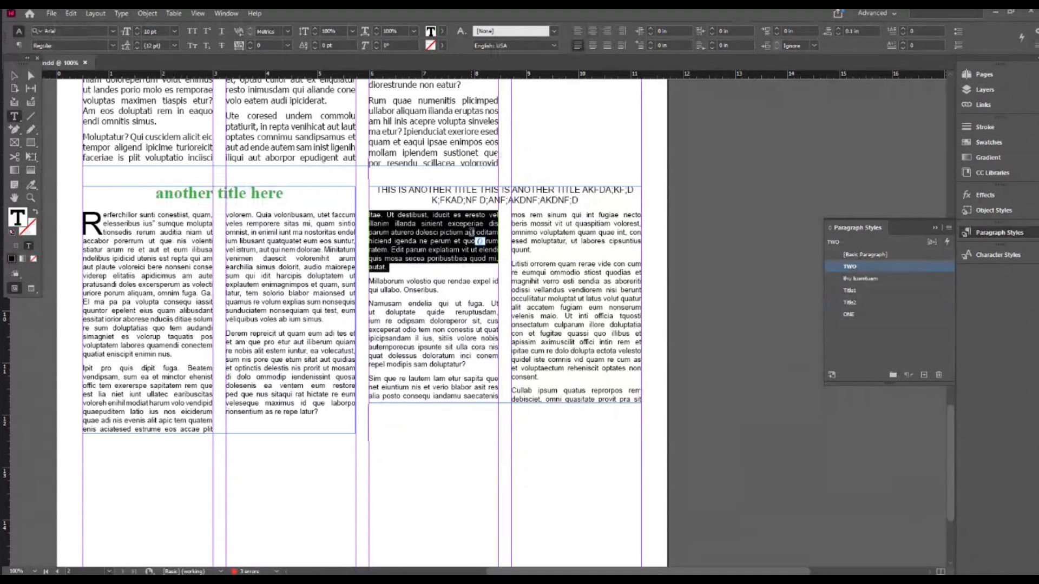
triple_click(468, 199)
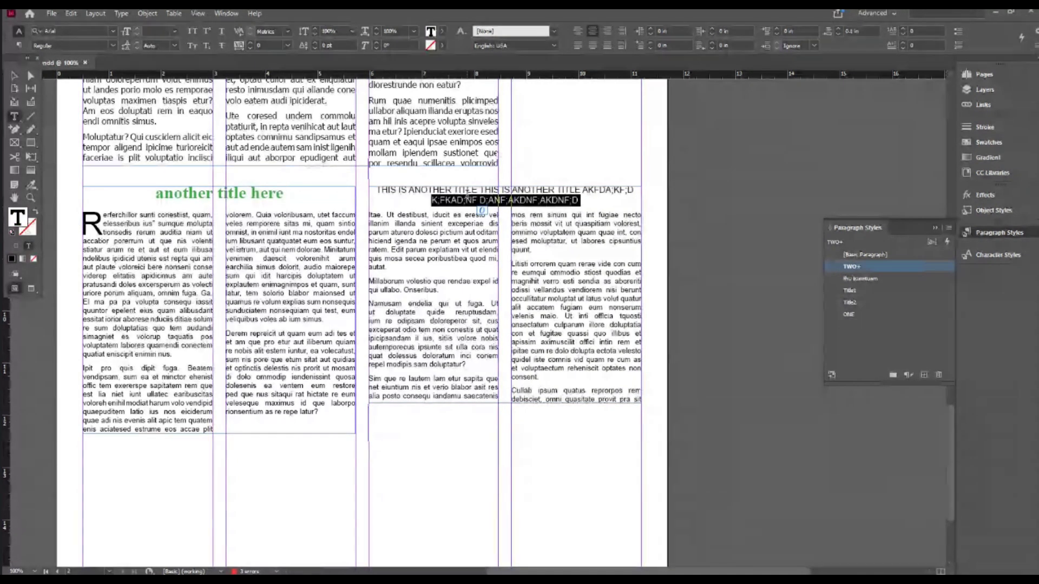
Step: Examine the opening paragraph of the "another title here" article and compare it with the main article above it
scroll(467, 194, "up", 3)
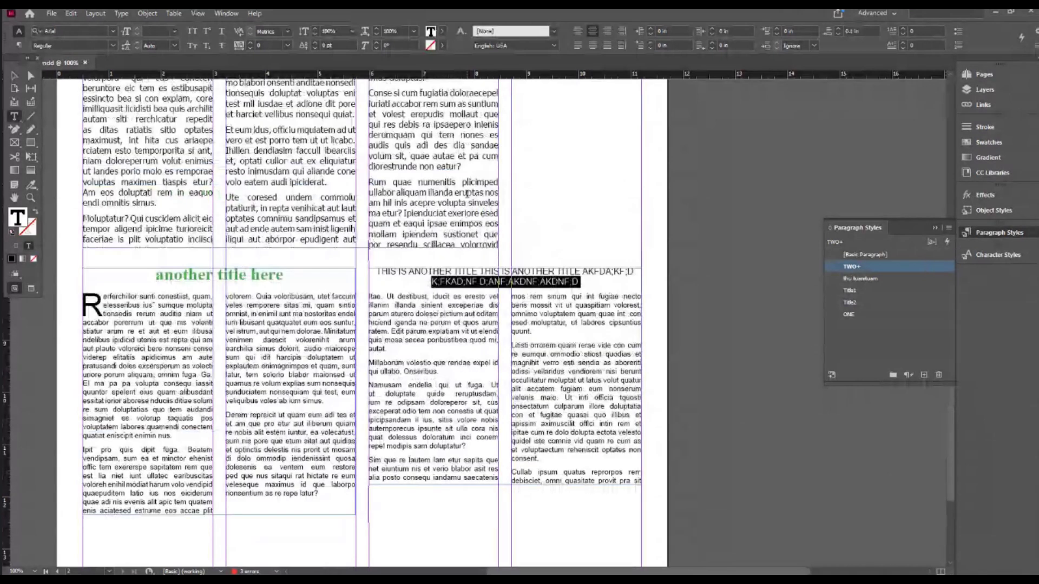
left_click(196, 304)
double_click(196, 304)
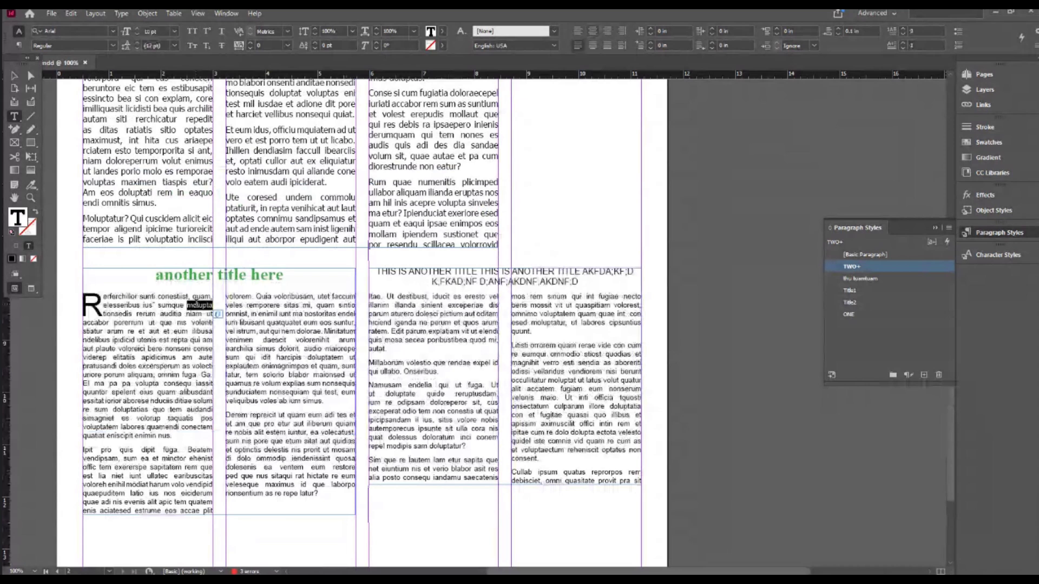
scroll(196, 305, "up", 2)
triple_click(200, 313)
left_click(173, 374)
triple_click(173, 361)
left_click_drag(156, 337, 194, 389)
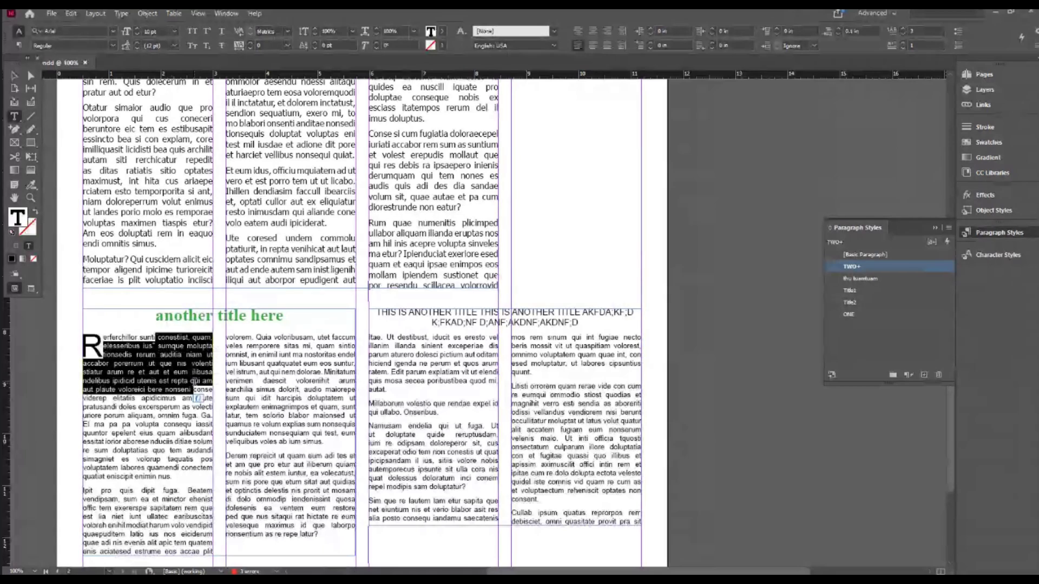
scroll(195, 381, "up", 6)
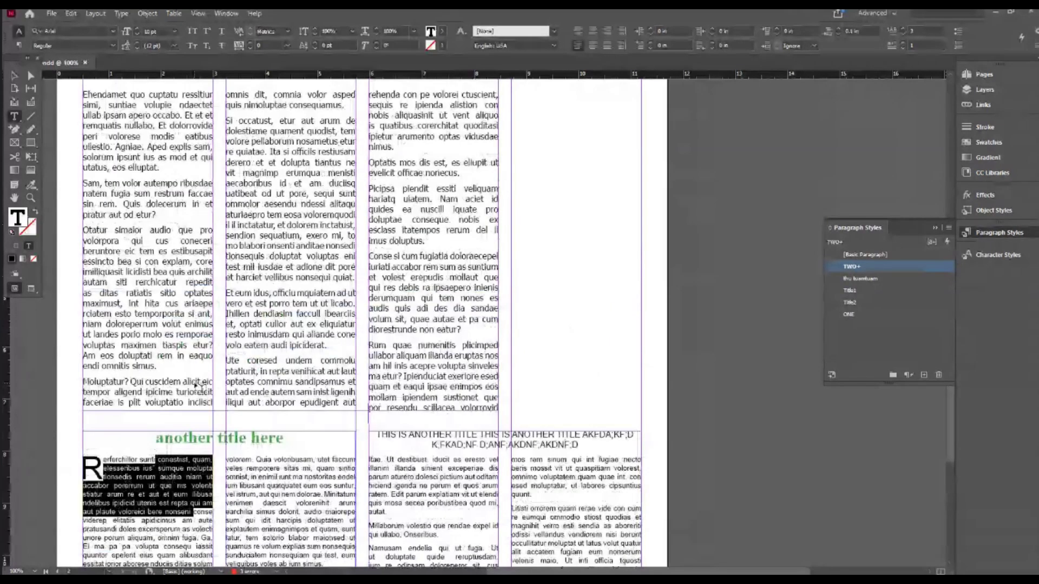
scroll(196, 384, "up", 5)
scroll(200, 386, "down", 7)
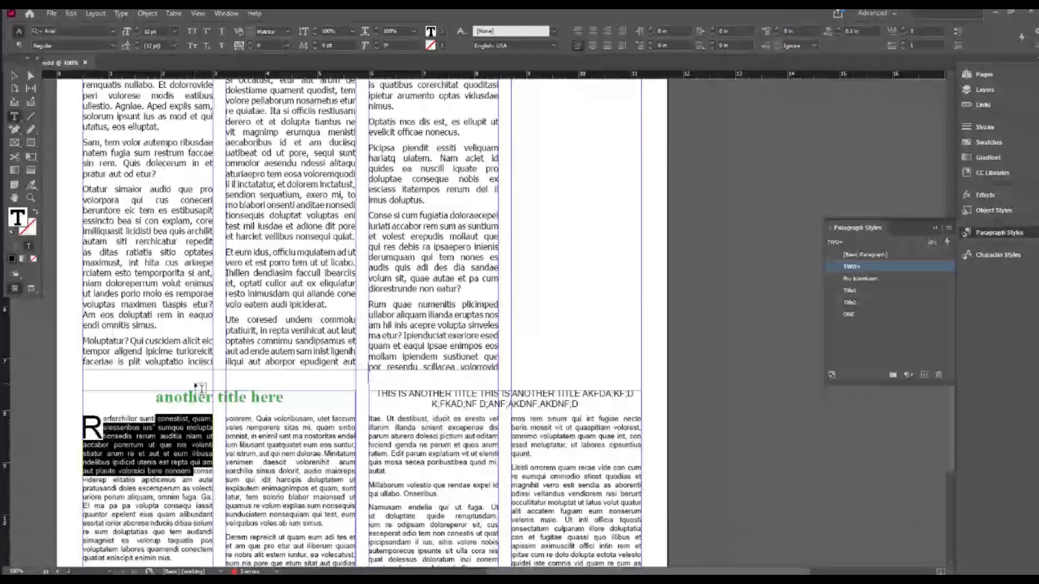
scroll(200, 387, "down", 7)
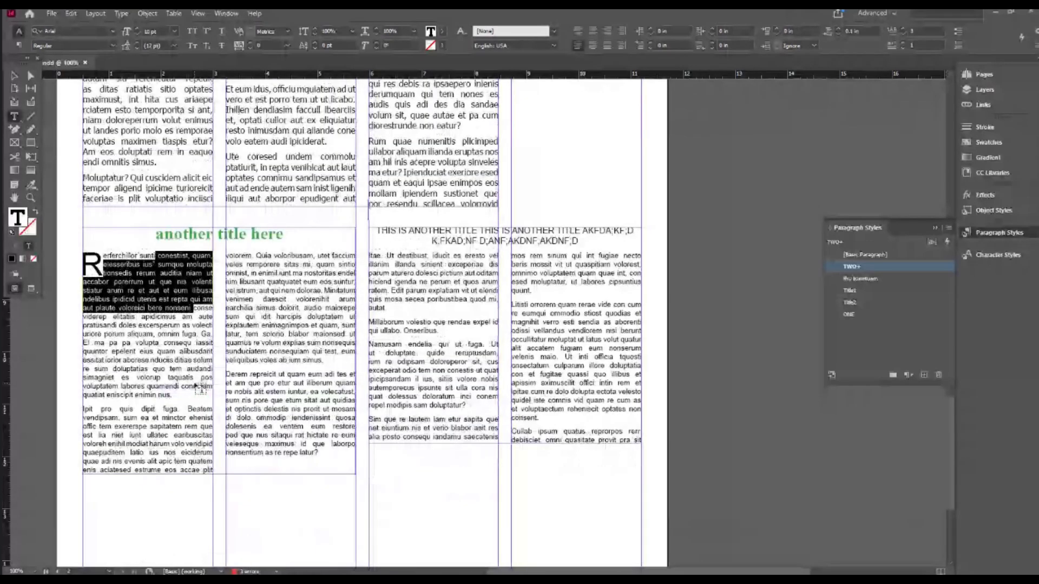
scroll(200, 387, "up", 20)
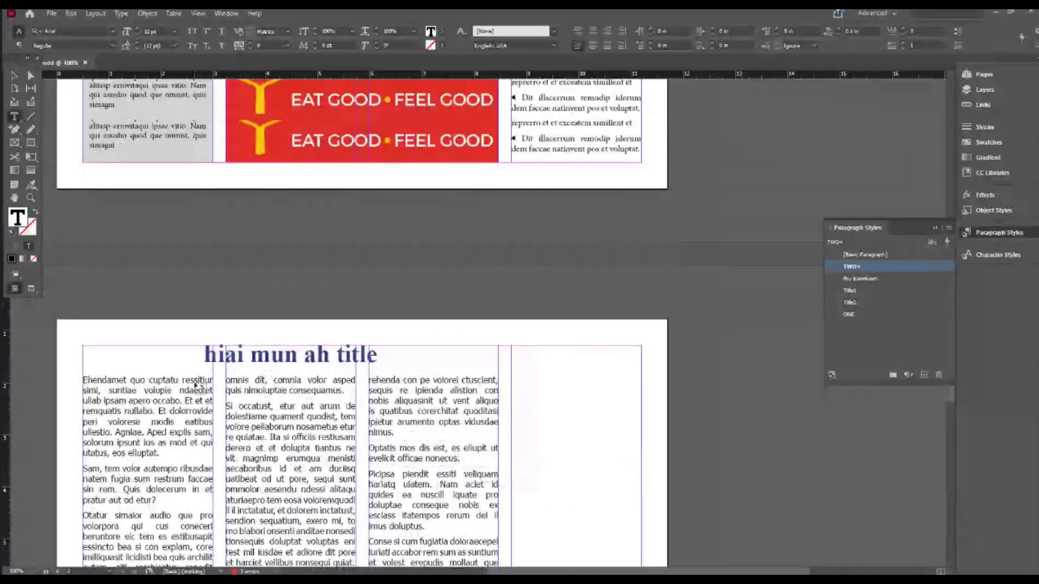
scroll(196, 385, "up", 20)
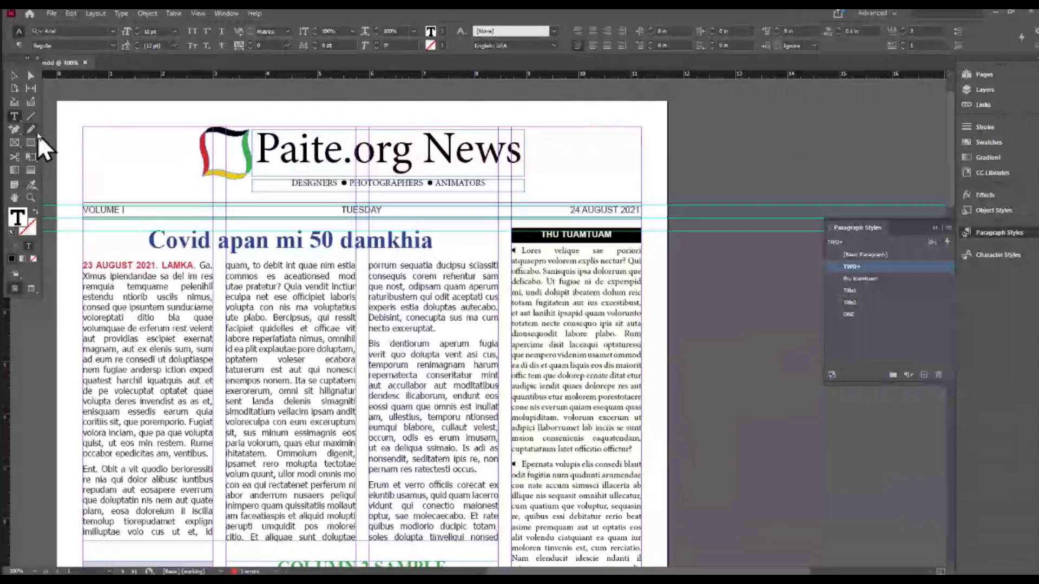
left_click(15, 76)
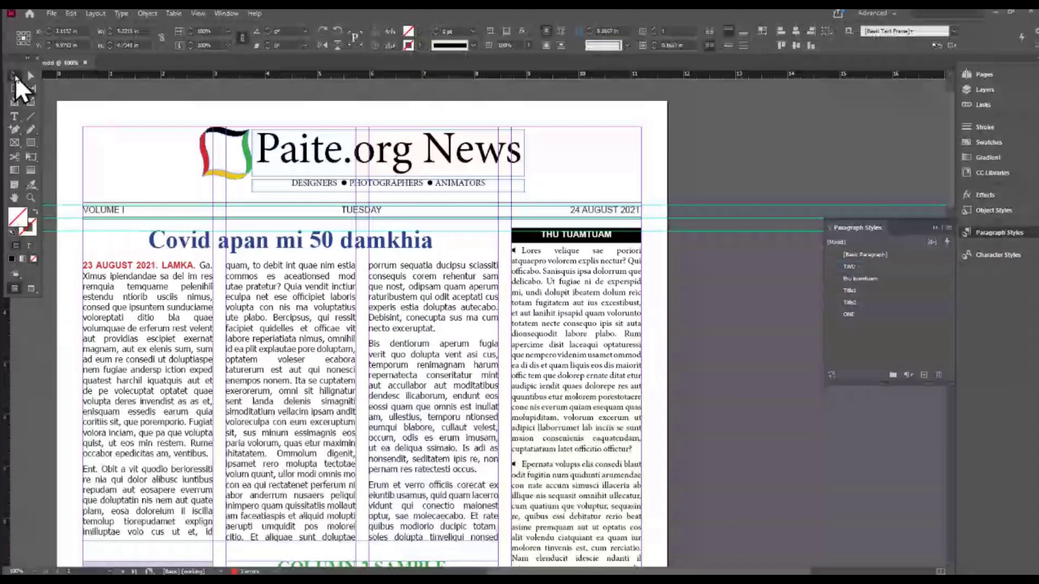
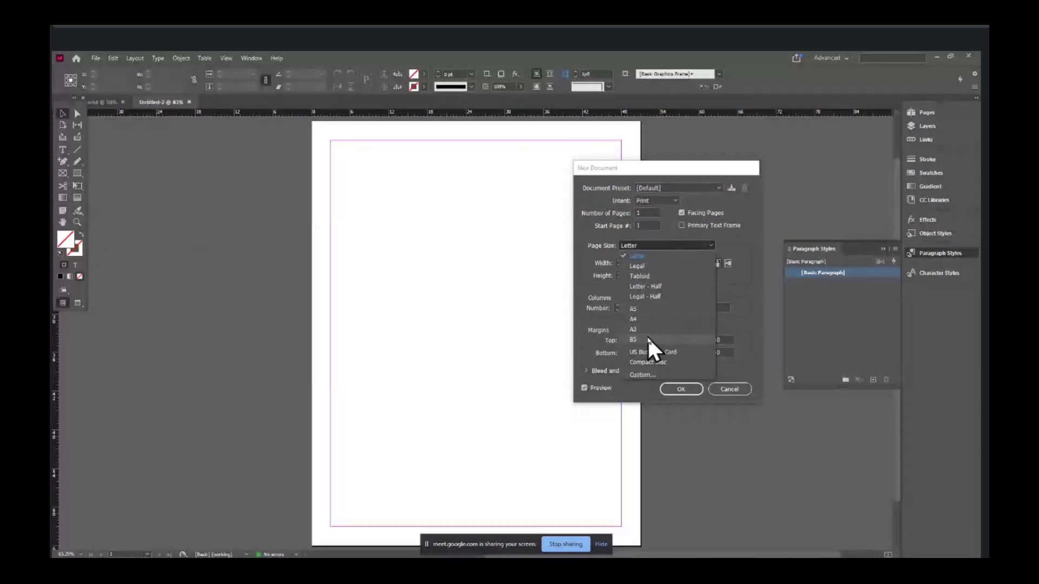
Step: Configure the new document as A3 with 2 pages and facing pages turned off
left_click(647, 329)
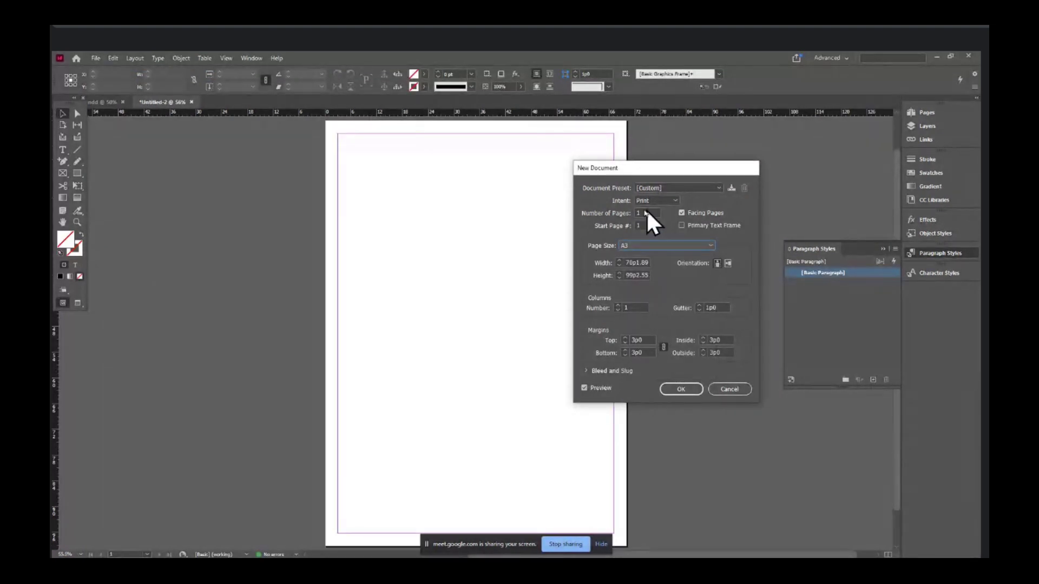
left_click(681, 212)
left_click(647, 213)
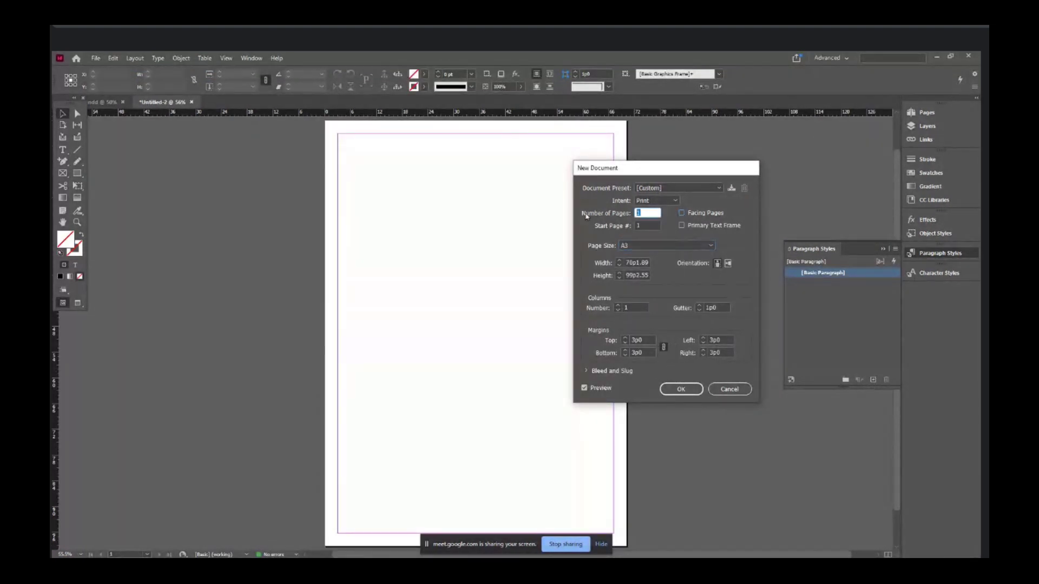
type("2")
key("Tab")
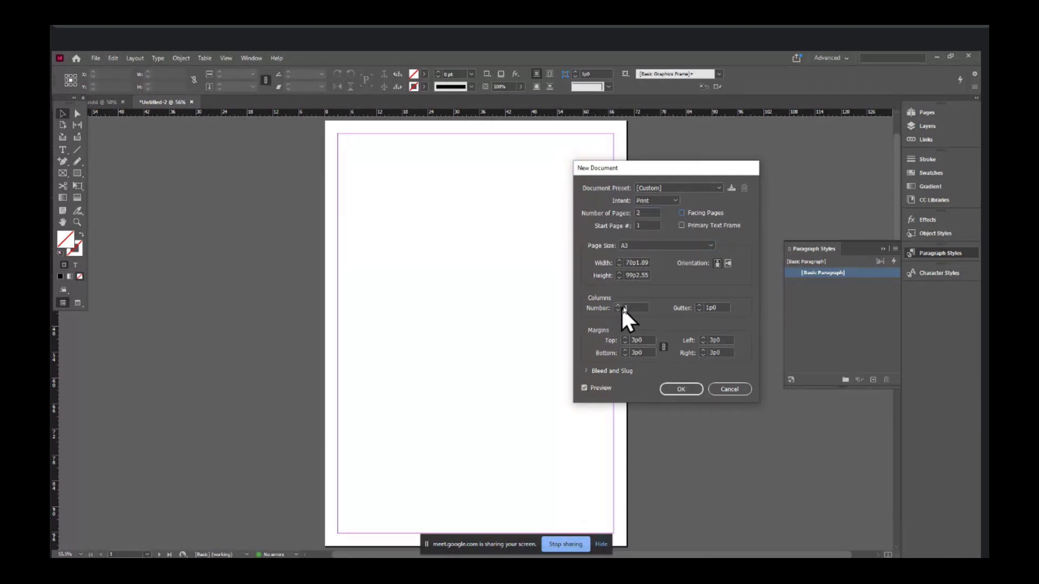
Step: Set the new document to four columns with a 0.25 in gutter and create it
left_click(618, 306)
left_click_drag(720, 306, 693, 308)
type("0.25IN")
key("Tab")
left_click(682, 389)
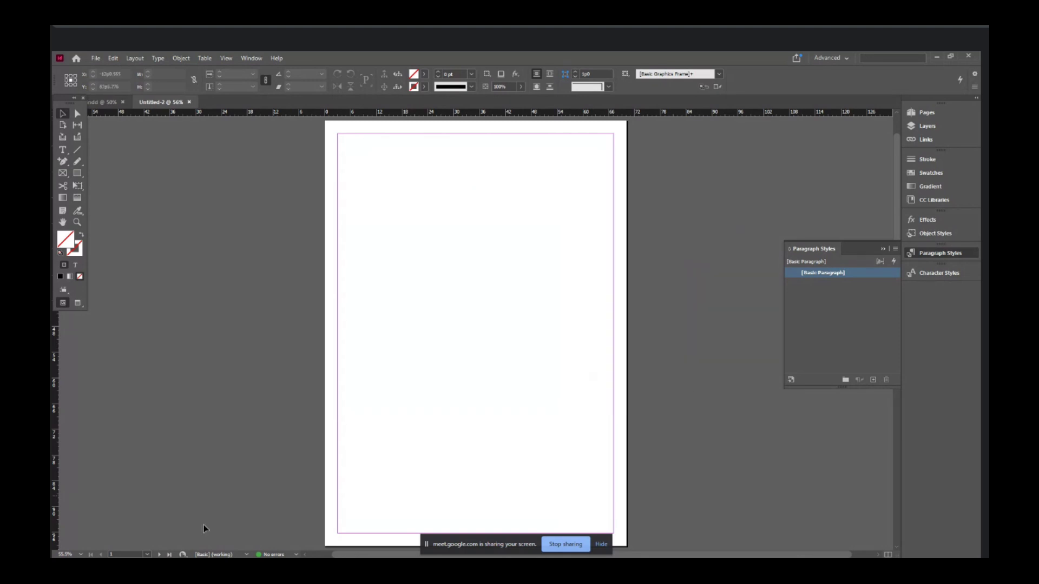
Step: Go to the first page of the new document and hide the screen-sharing notification
left_click(146, 555)
left_click(131, 530)
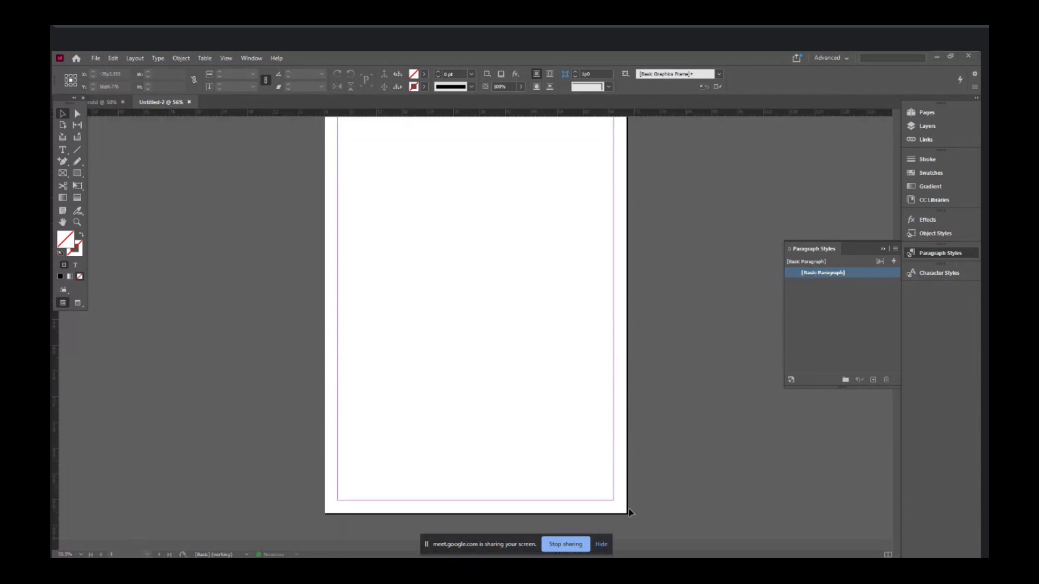
left_click(601, 544)
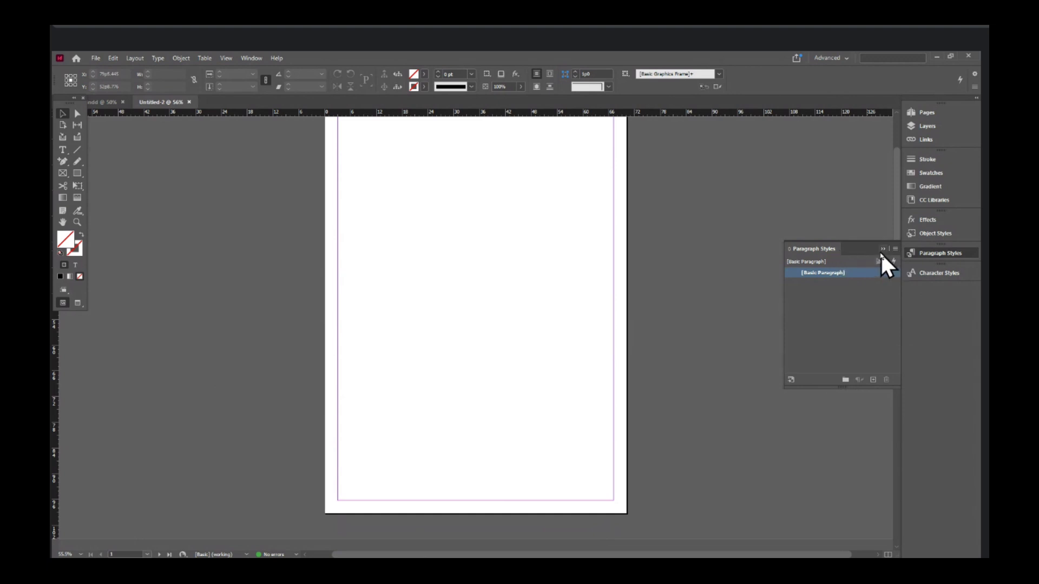
Step: Collapse the list of paragraph styles and display it again
left_click(929, 255)
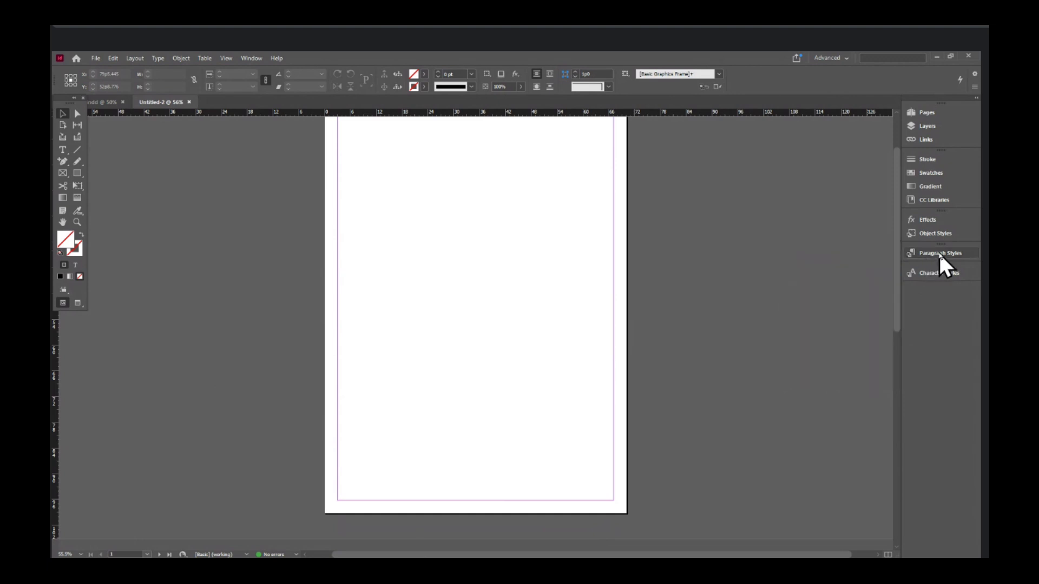
left_click(249, 58)
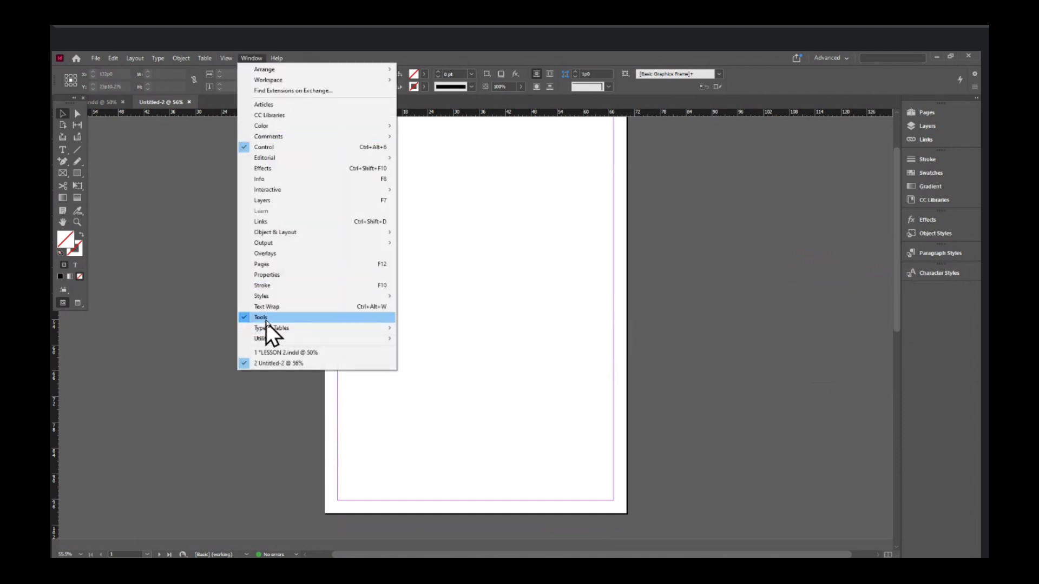
mouse_move(334, 301)
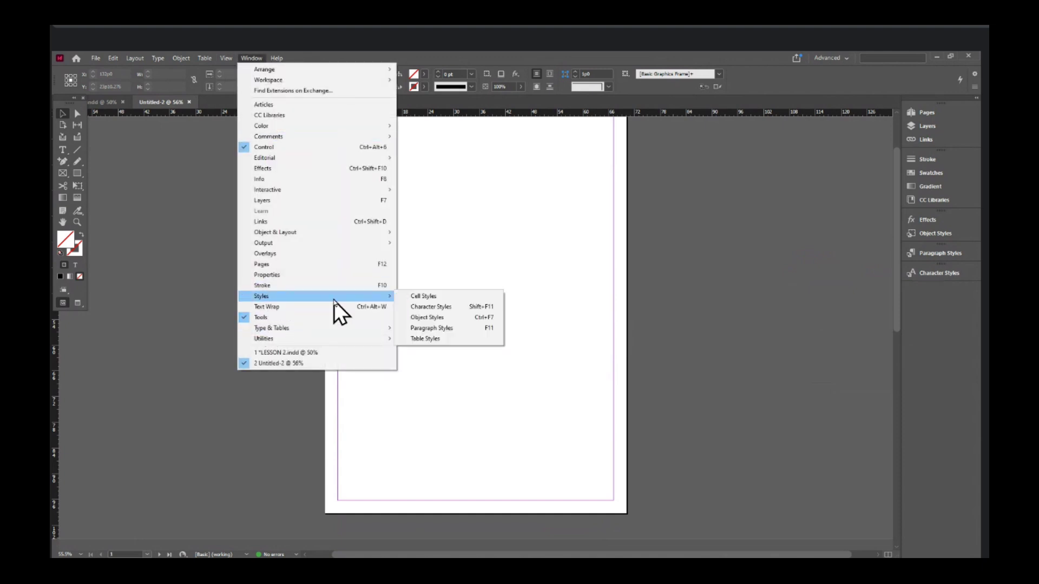
left_click(445, 329)
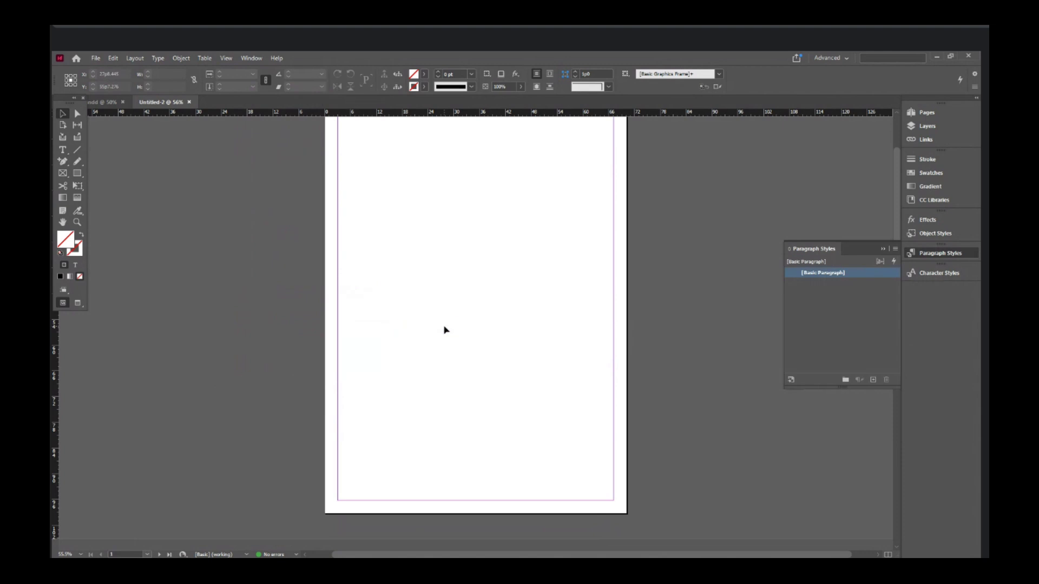
Step: Load all paragraph styles from the LESSON 2 file on the Desktop into the new document
left_click(895, 249)
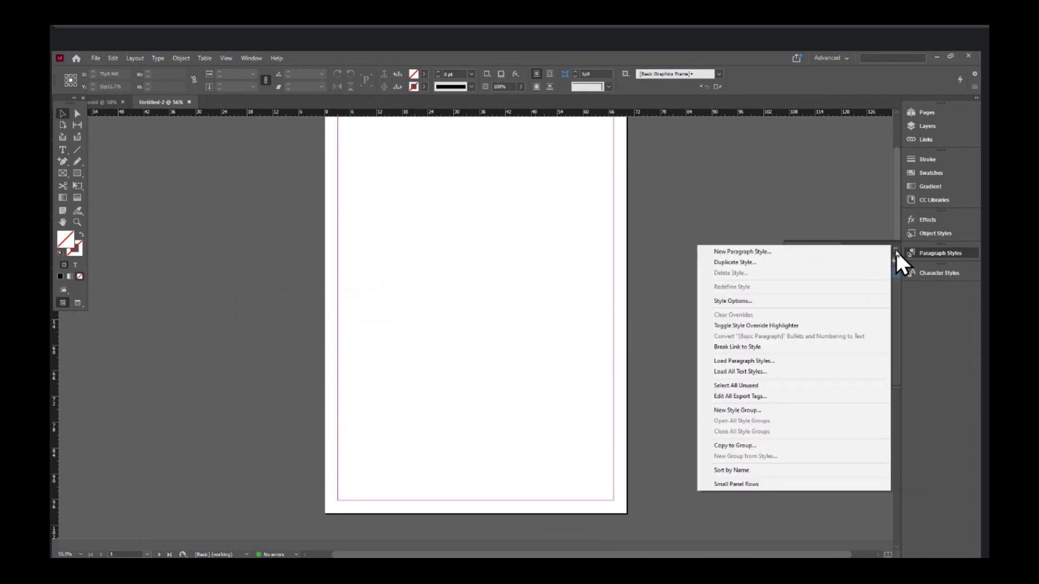
left_click(747, 362)
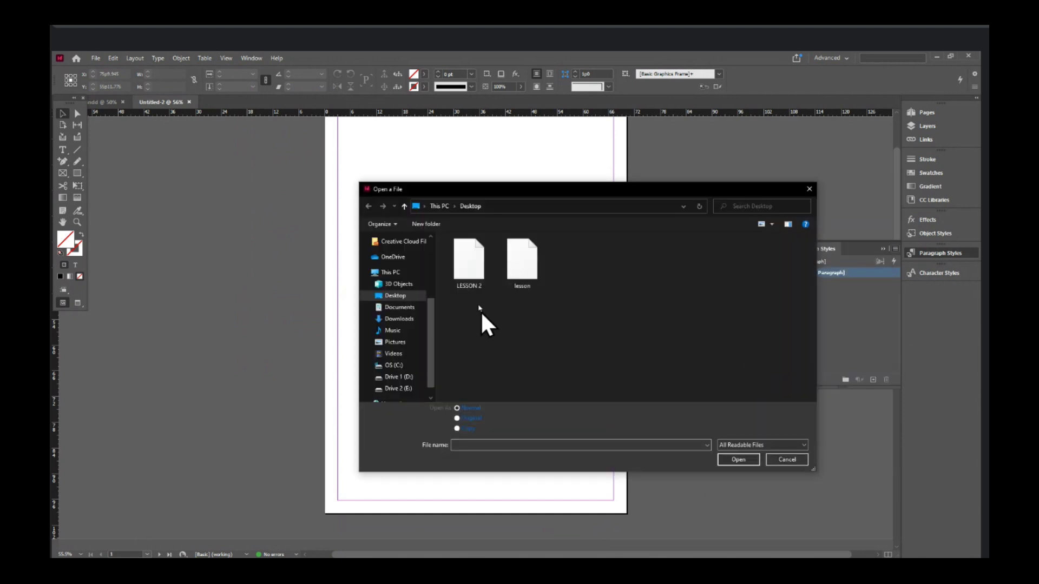
left_click(473, 270)
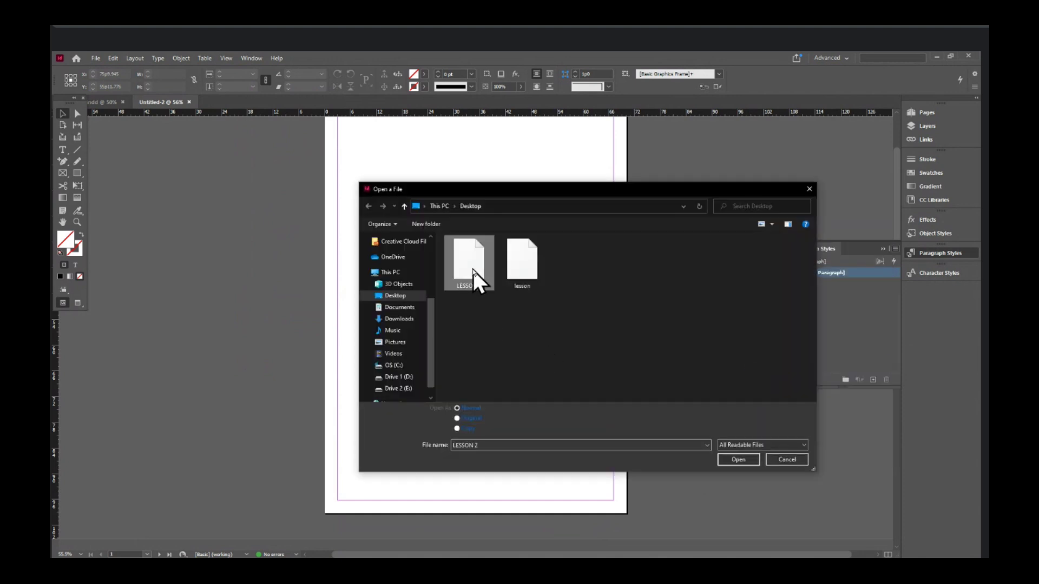
left_click(738, 459)
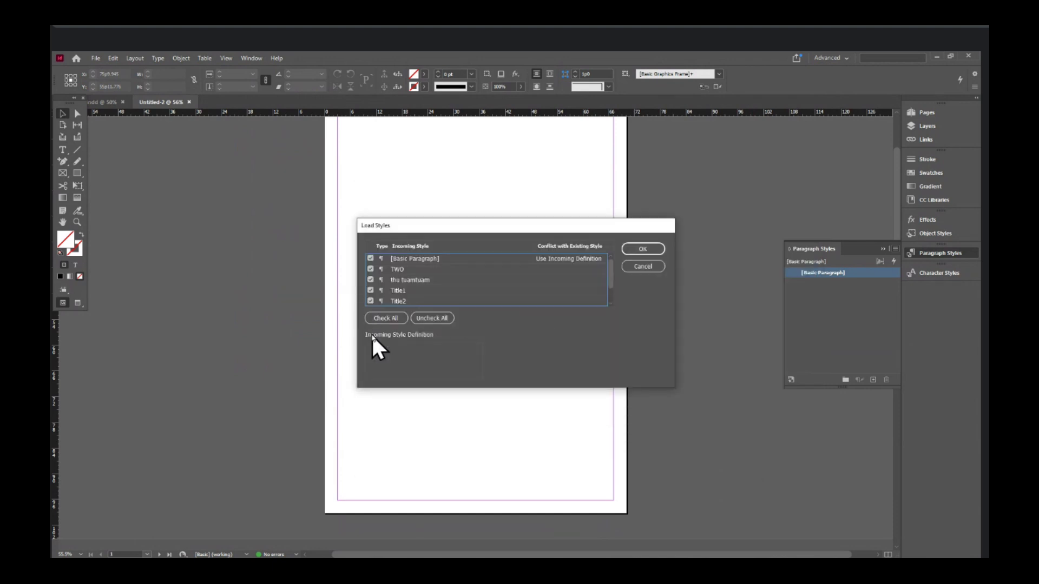
left_click(388, 319)
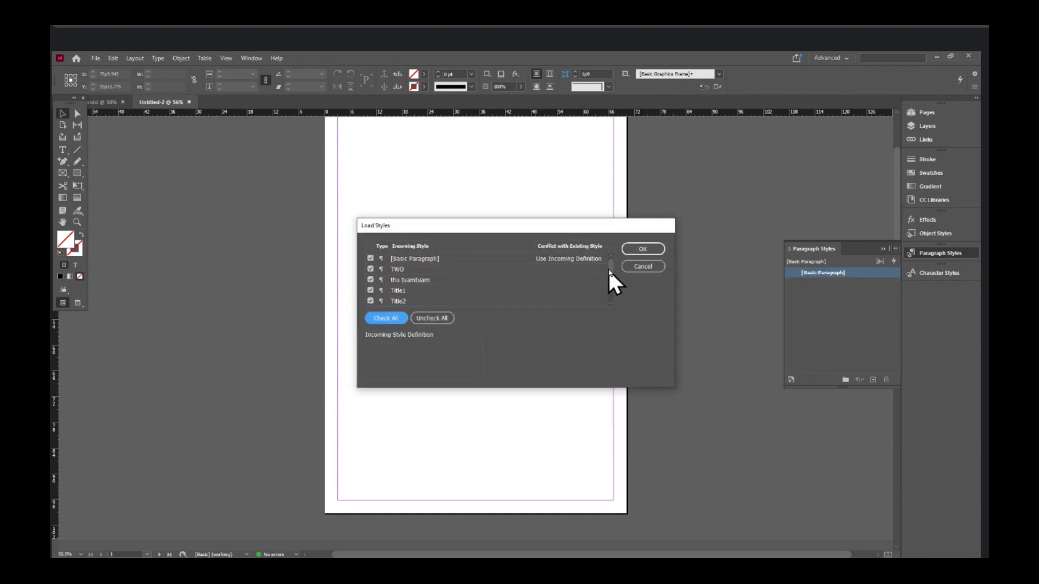
left_click(635, 247)
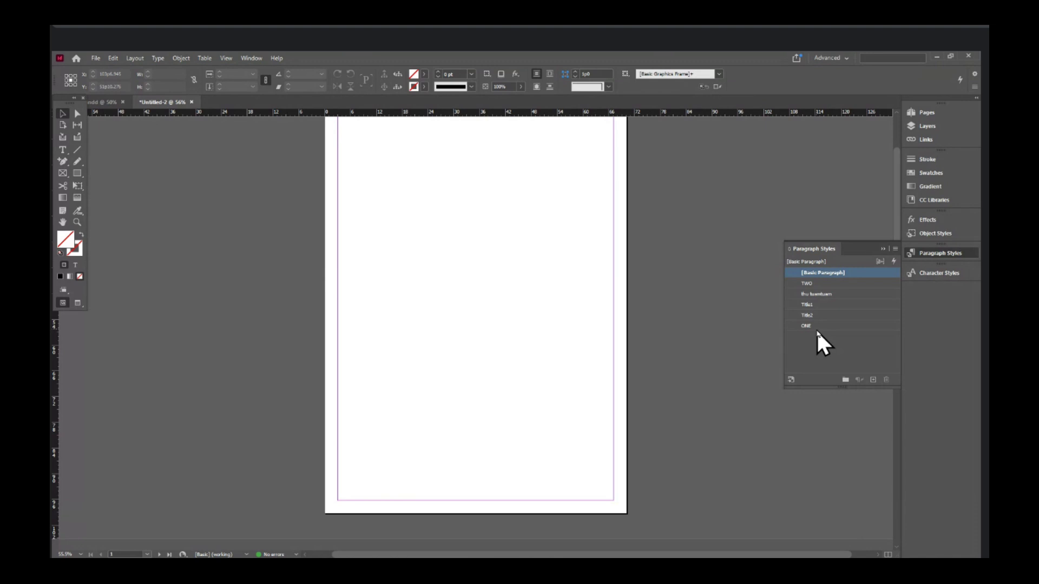
Step: Draw a text frame in the middle of the first page and fill it with placeholder text
left_click(63, 149)
left_click_drag(373, 210, 592, 410)
left_click(156, 58)
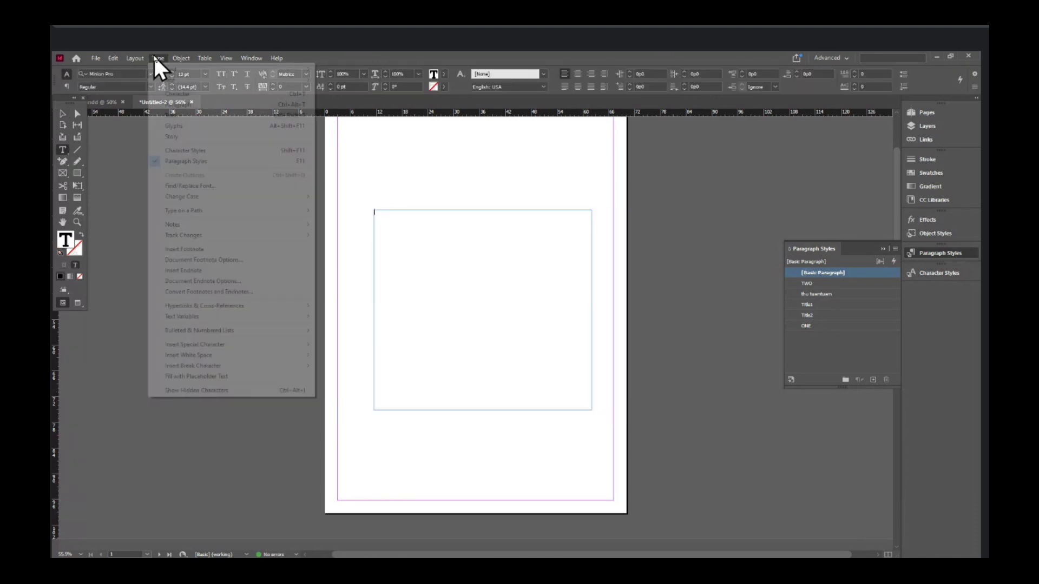
left_click(215, 376)
Step: Try the paragraph styles TWO, thu tuamtuam and ONE on all the placeholder text in the frame
key("ctrl+a")
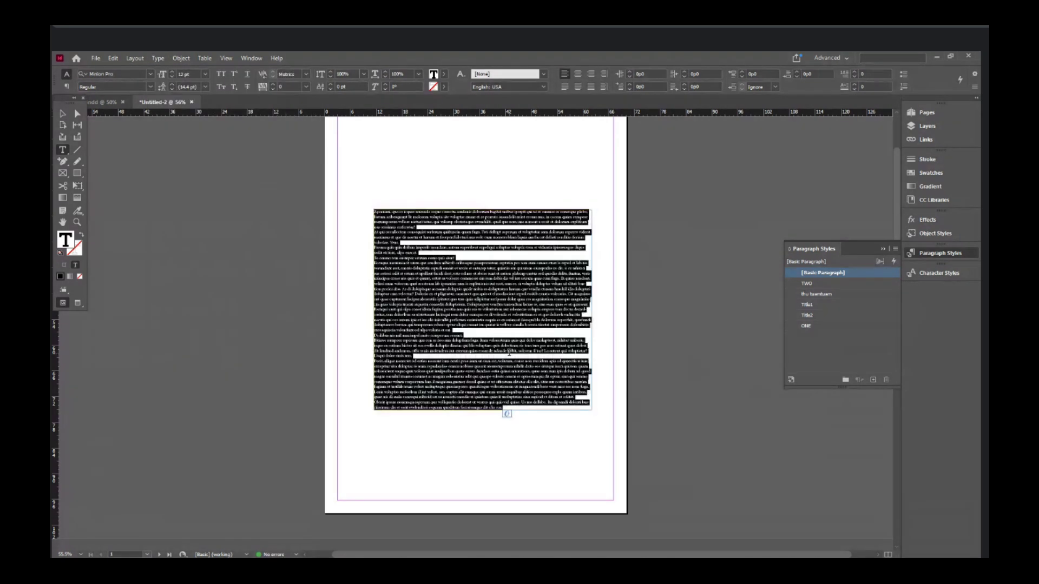
left_click(809, 282)
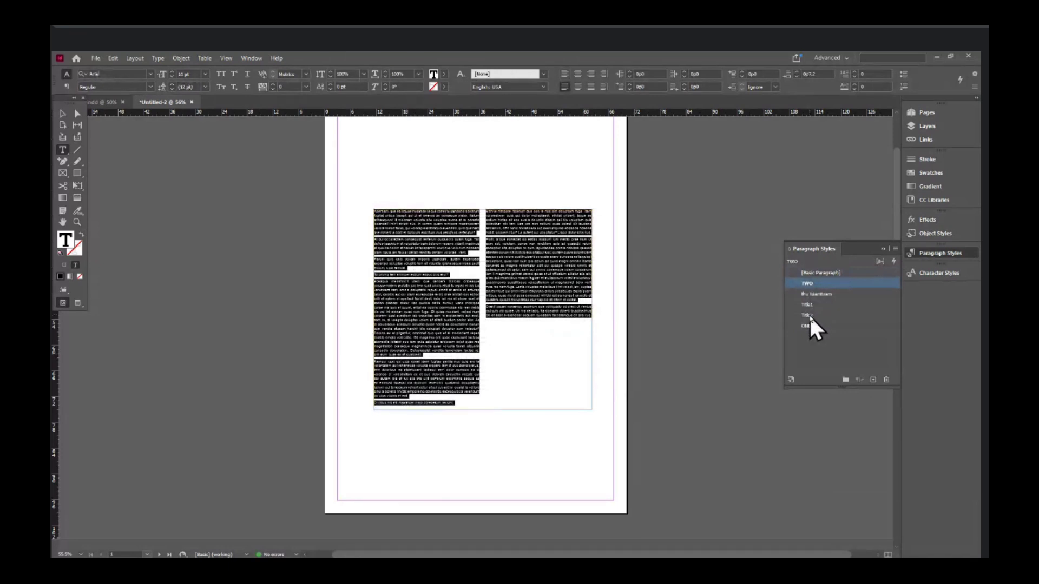
left_click(816, 295)
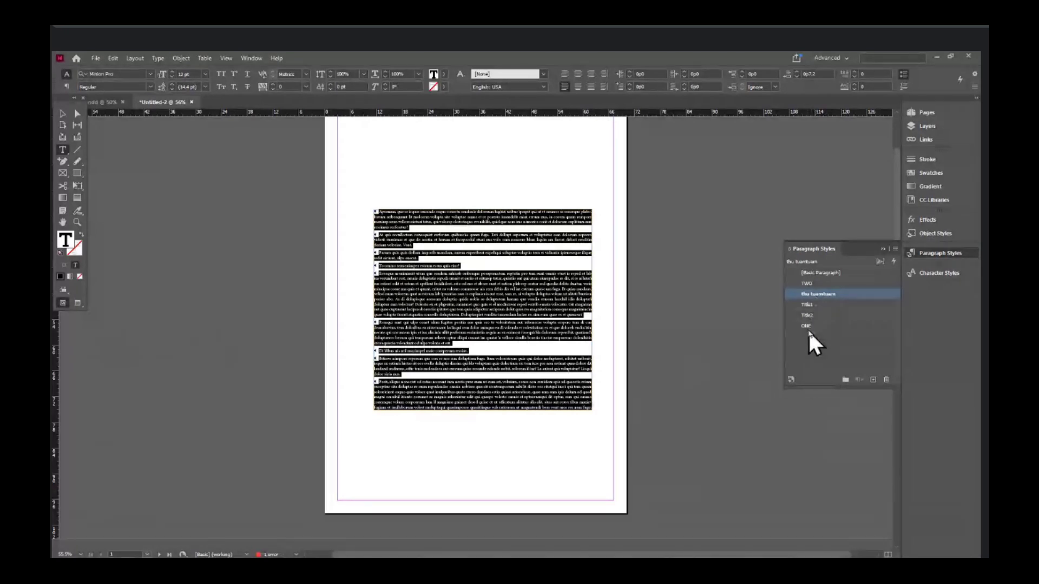
left_click(811, 325)
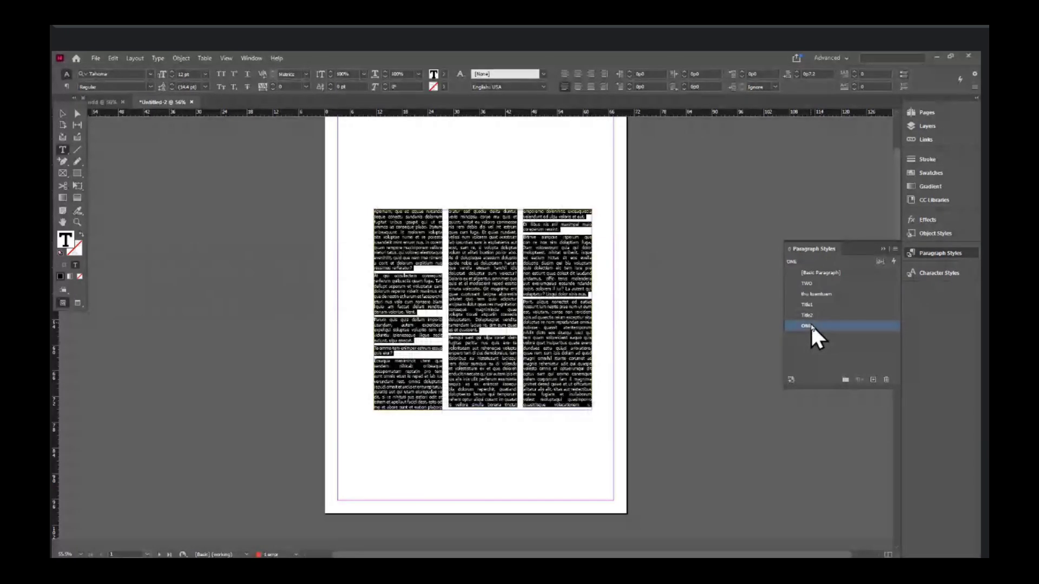
Step: Widen the sample text frame to both side margins of the page and delete it
left_click(61, 115)
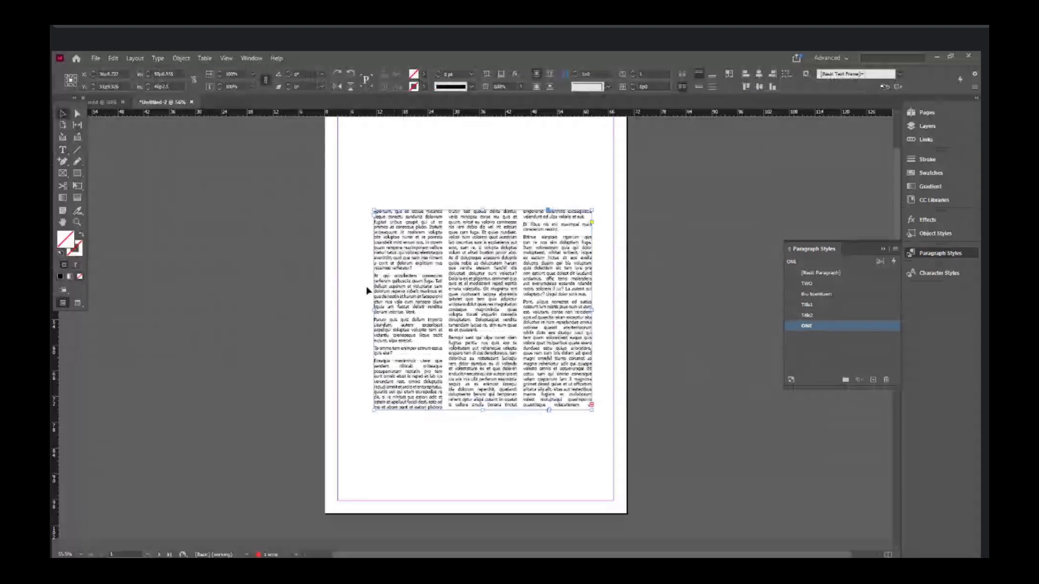
left_click_drag(373, 309, 341, 327)
left_click_drag(592, 310, 615, 309)
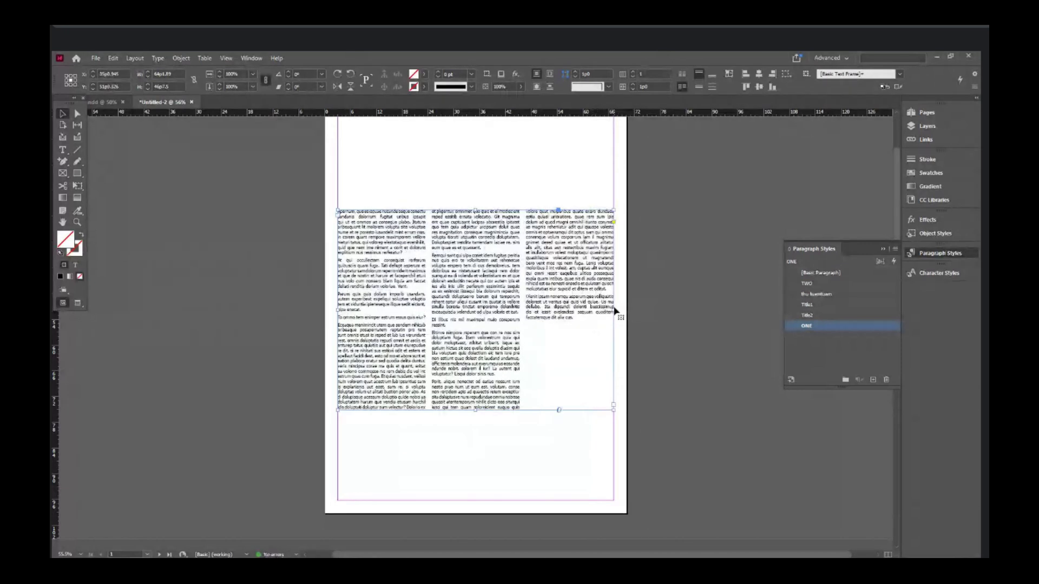
key("Delete")
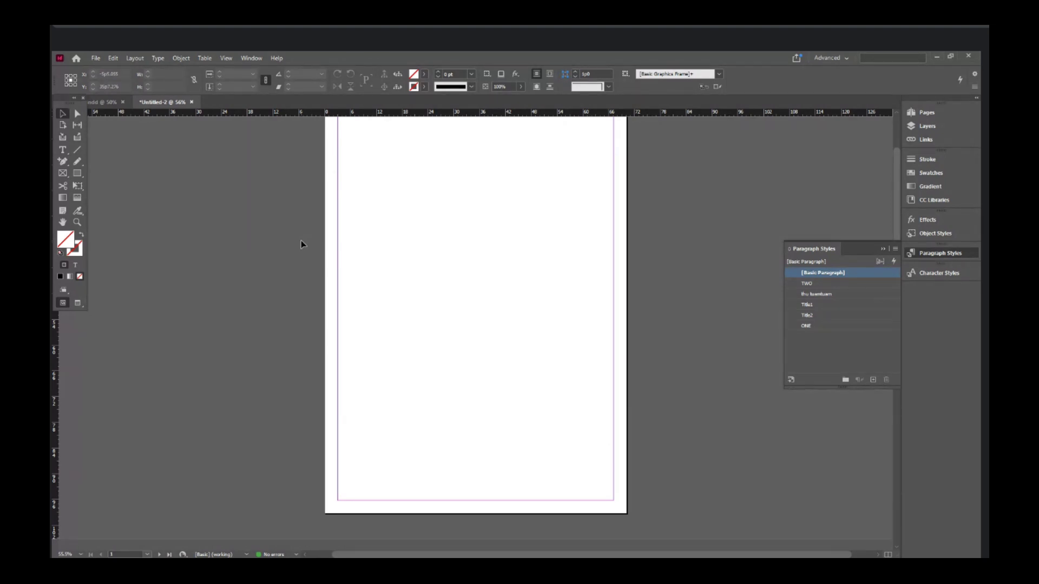
Step: Draw a text frame covering the first page's whole margin area and fill it with placeholder text
scroll(301, 244, "up", 2)
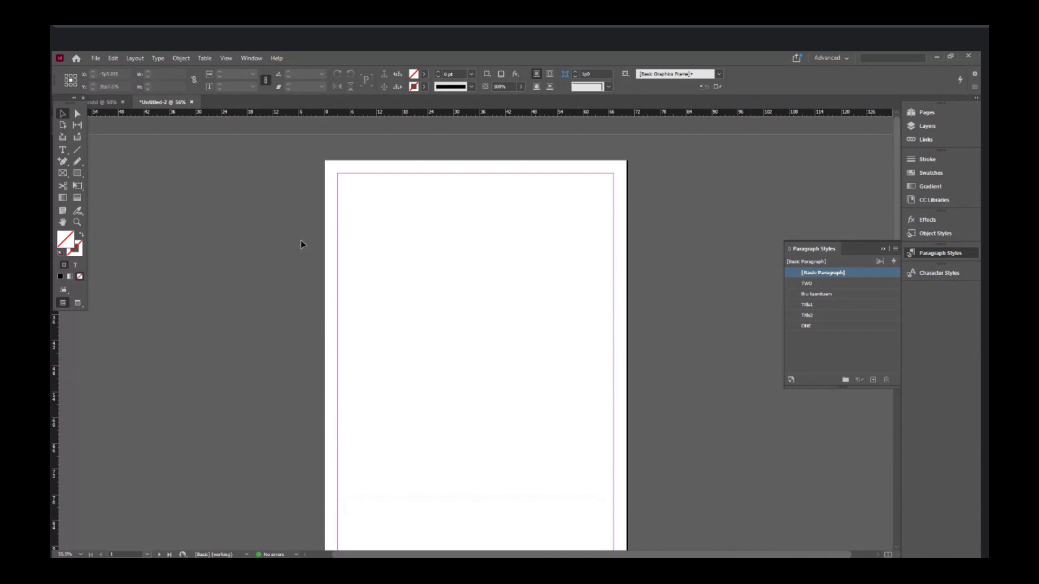
scroll(301, 244, "down", 2)
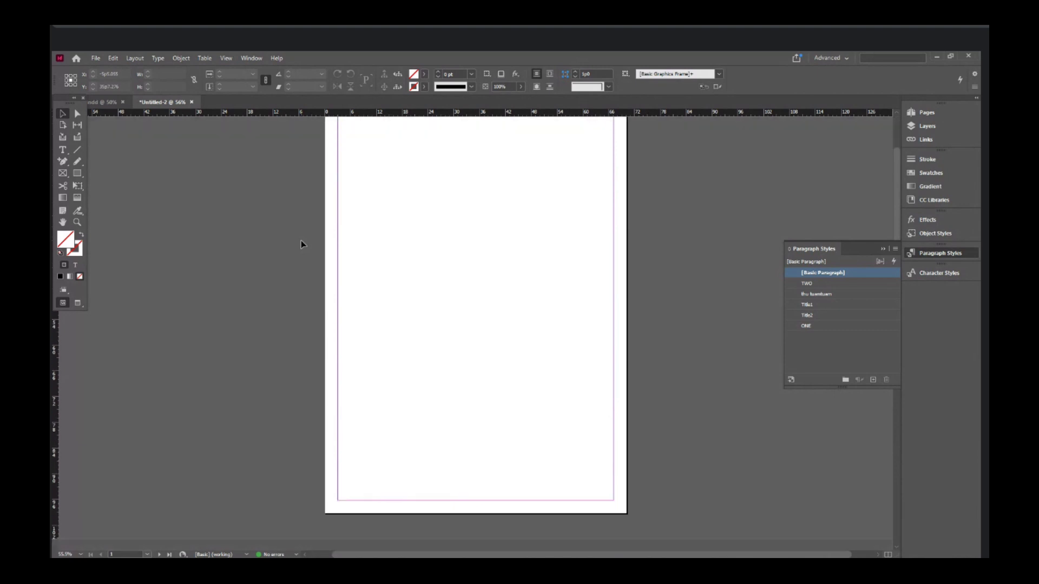
left_click(62, 149)
scroll(378, 148, "up", 3)
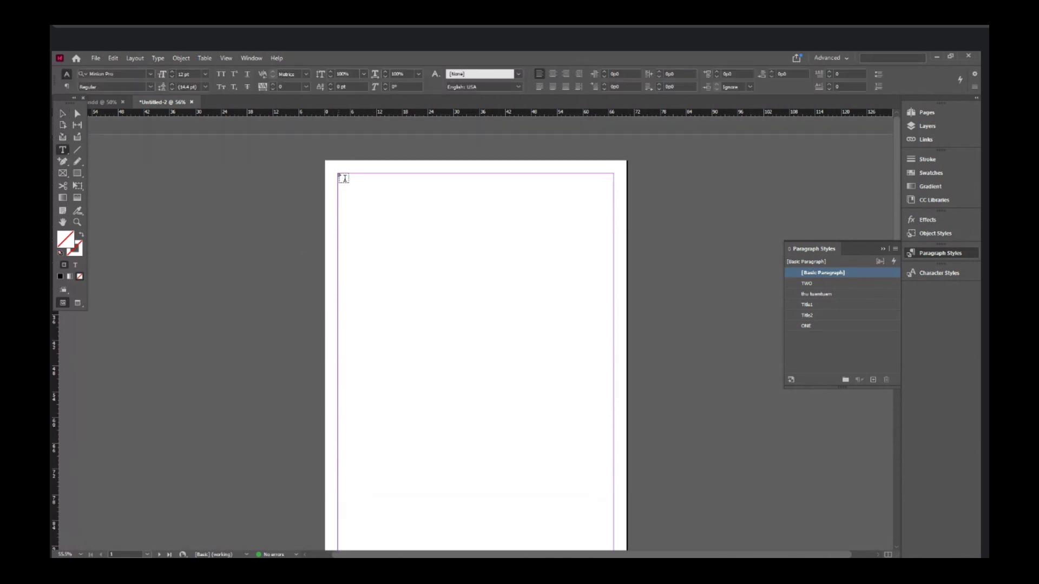
left_click_drag(344, 178, 613, 487)
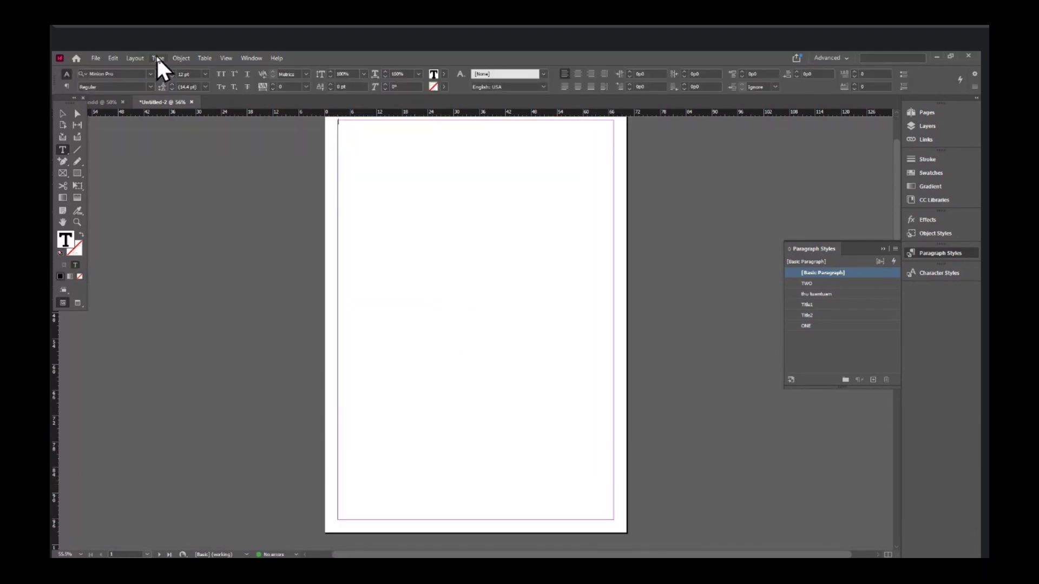
left_click(156, 58)
mouse_move(193, 369)
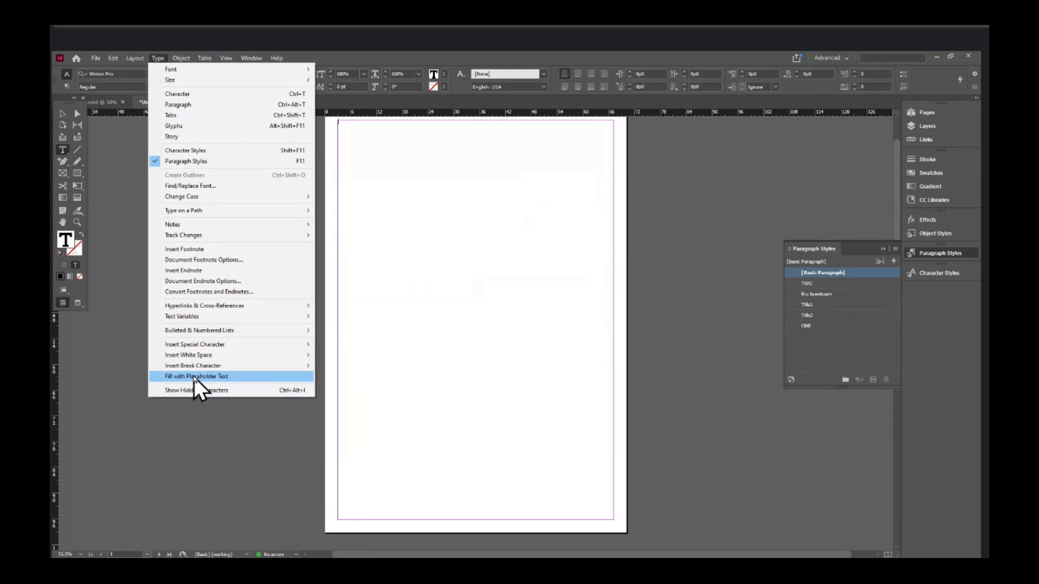
left_click(194, 377)
scroll(198, 378, "down", 3)
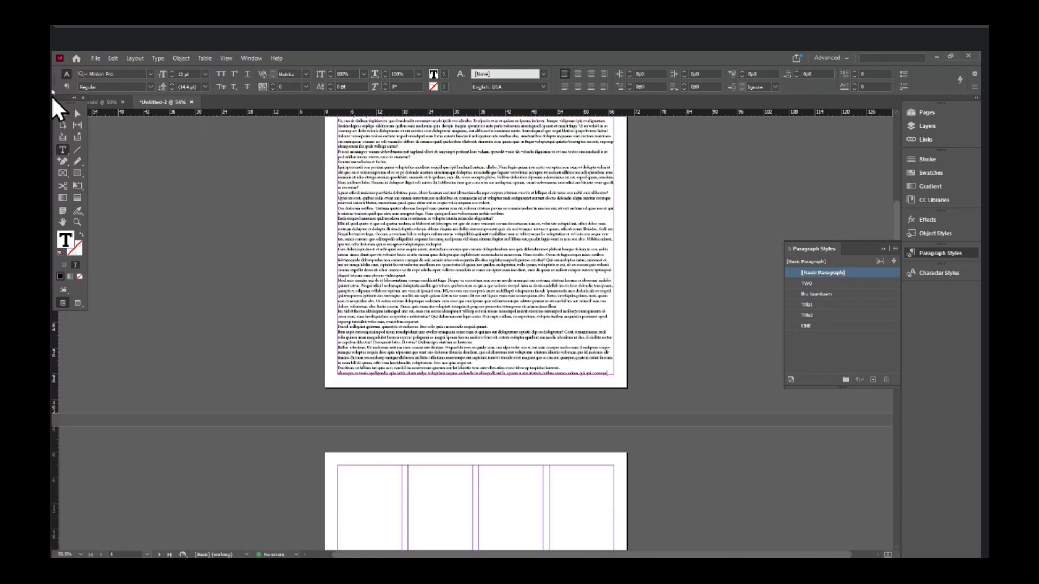
Step: Shorten the first page's text frame from its lower edge and pick up the overset text for the second page
key("Escape")
left_click_drag(489, 374, 472, 297)
left_click(613, 296)
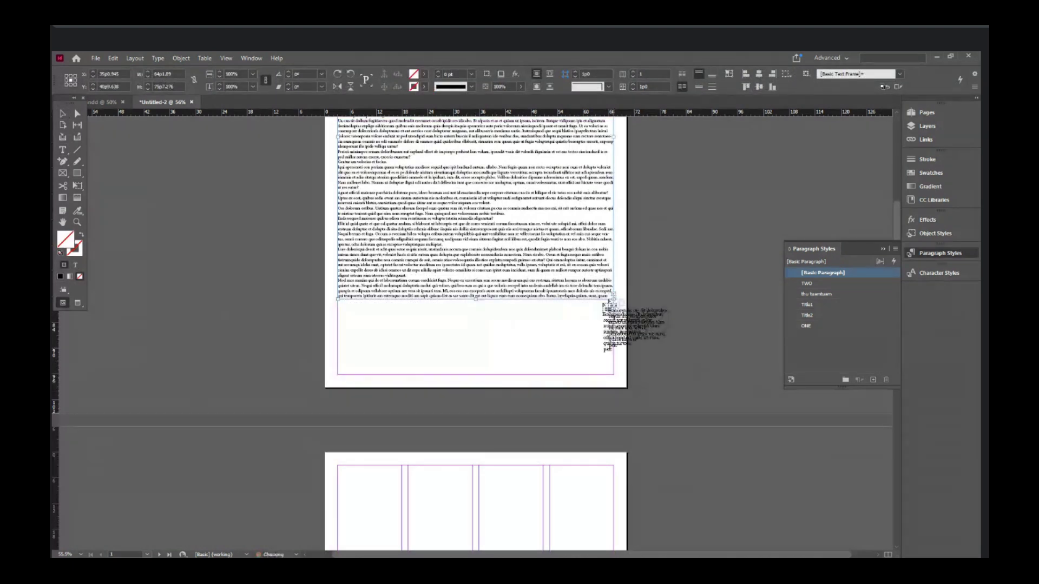
scroll(574, 335, "down", 3)
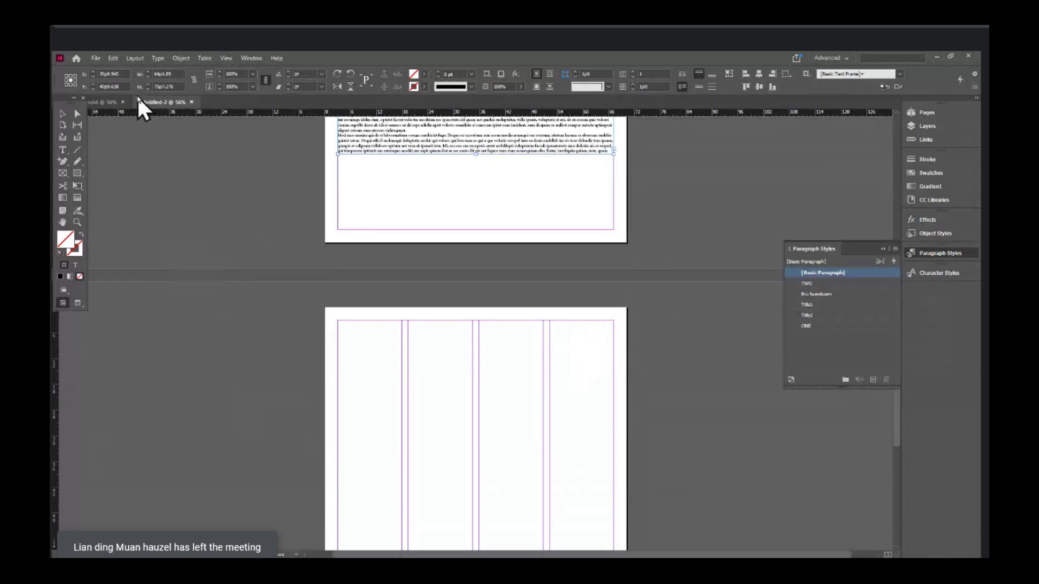
Step: Check the second page's margin and column settings, and drop the picked-up overset text
left_click(134, 58)
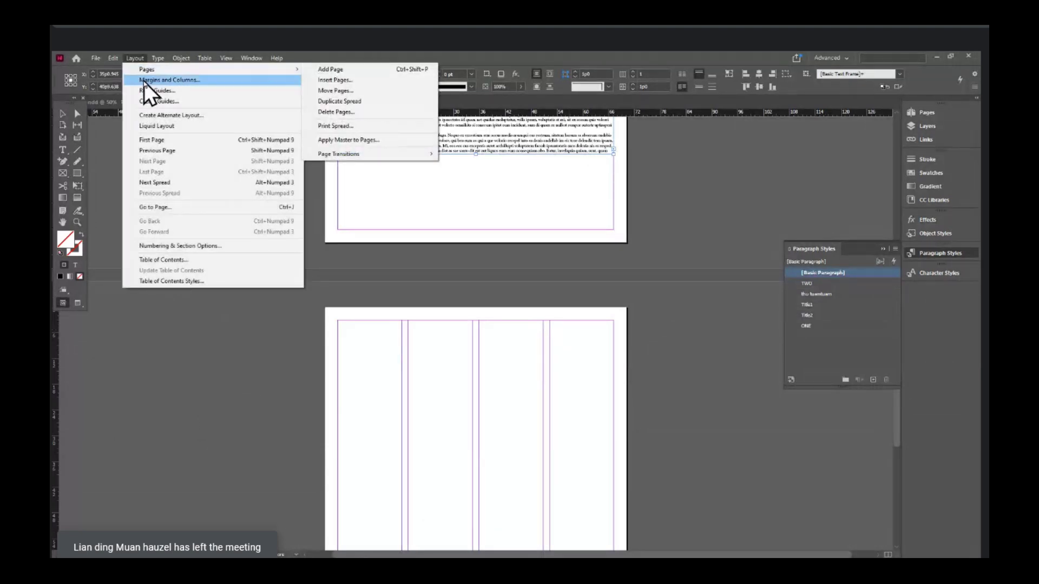
left_click(144, 81)
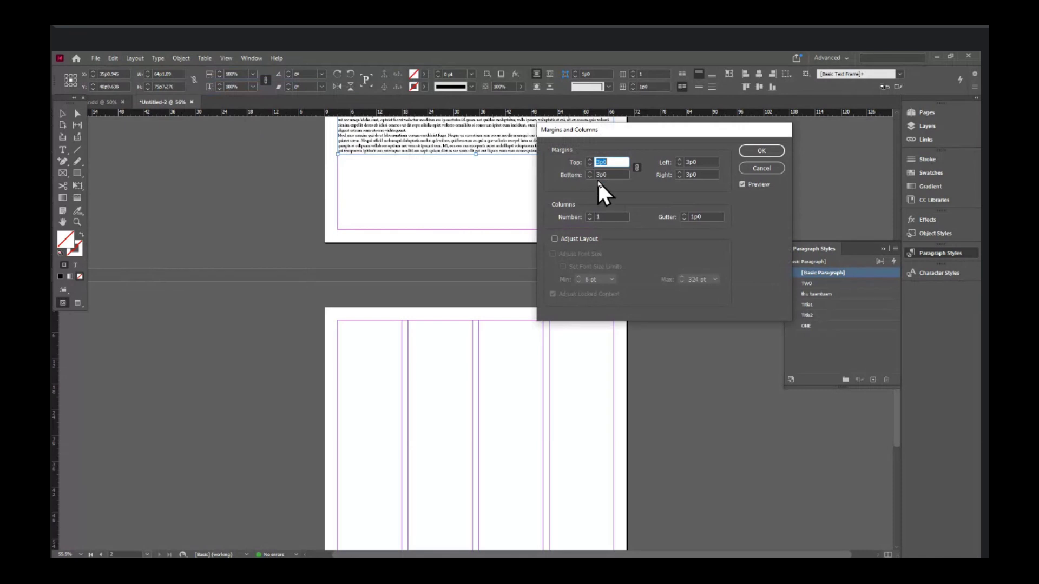
left_click(774, 151)
scroll(533, 314, "down", 5)
left_click(152, 57)
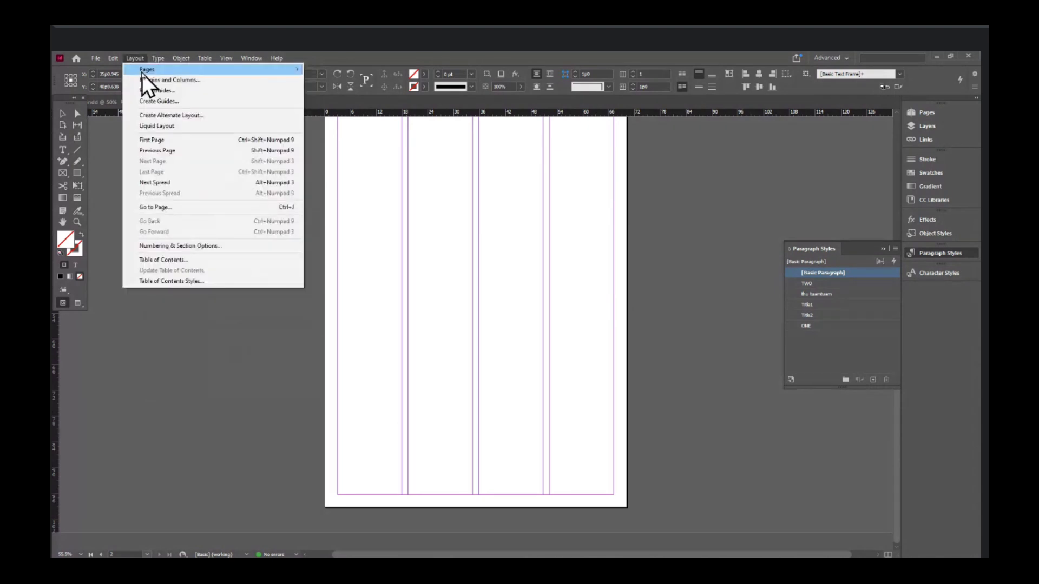
left_click(147, 80)
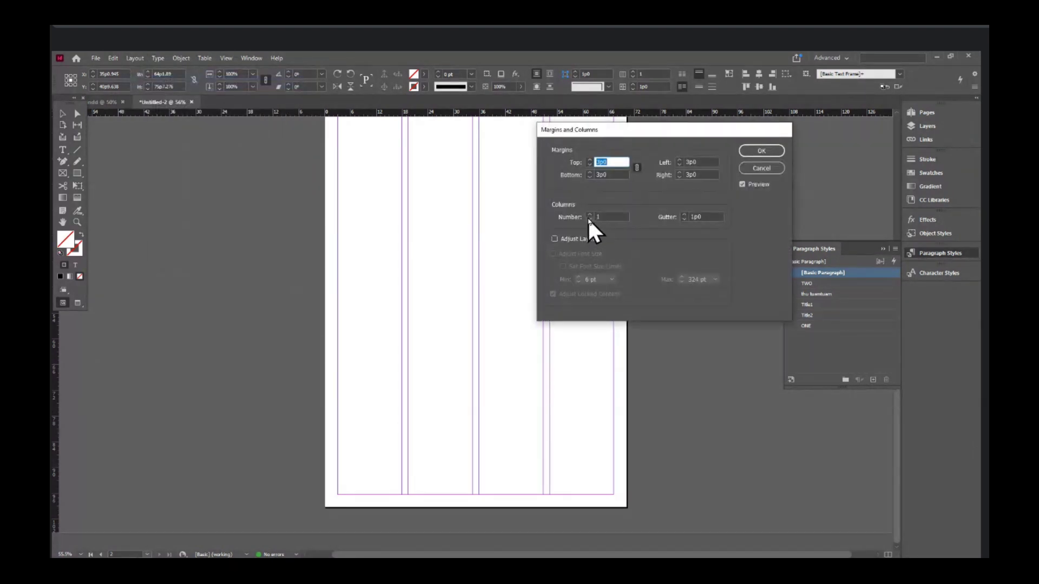
left_click(761, 151)
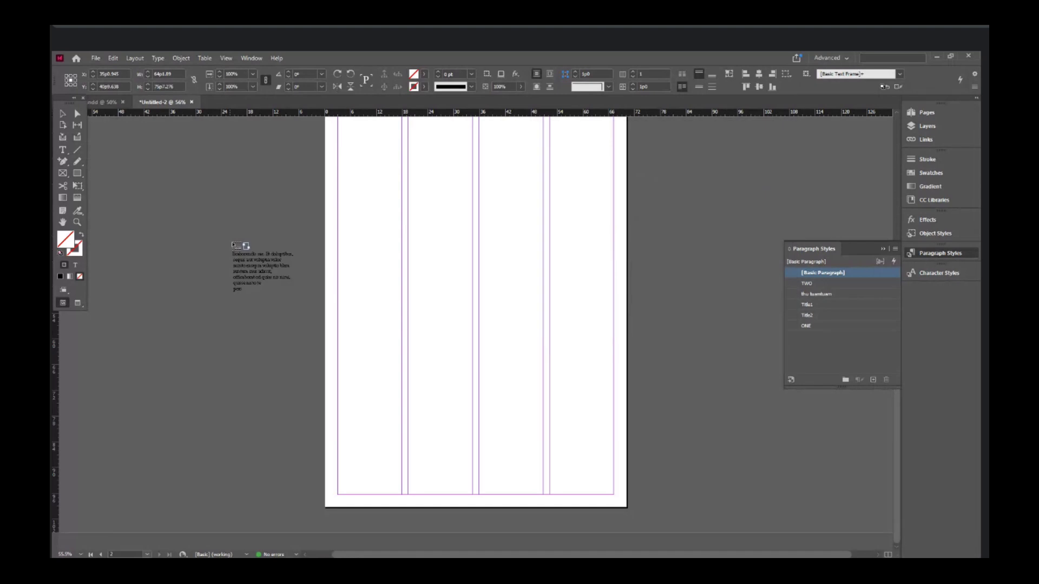
scroll(324, 244, "up", 2)
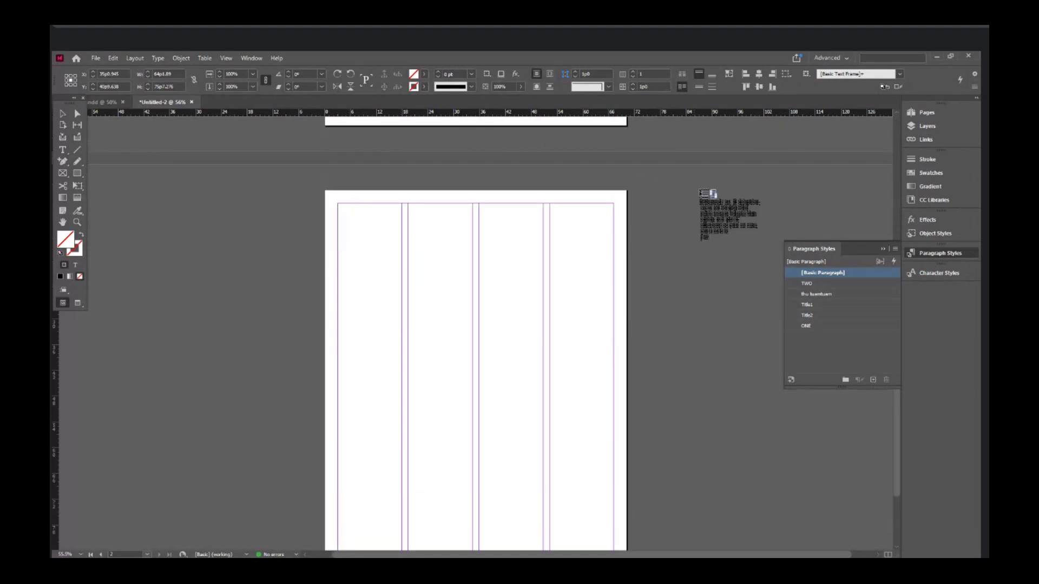
scroll(703, 198, "up", 6)
scroll(703, 198, "up", 5)
left_click(62, 111)
Step: Create a new print document with A4 page size, two pages and facing pages turned off
key("ctrl+n")
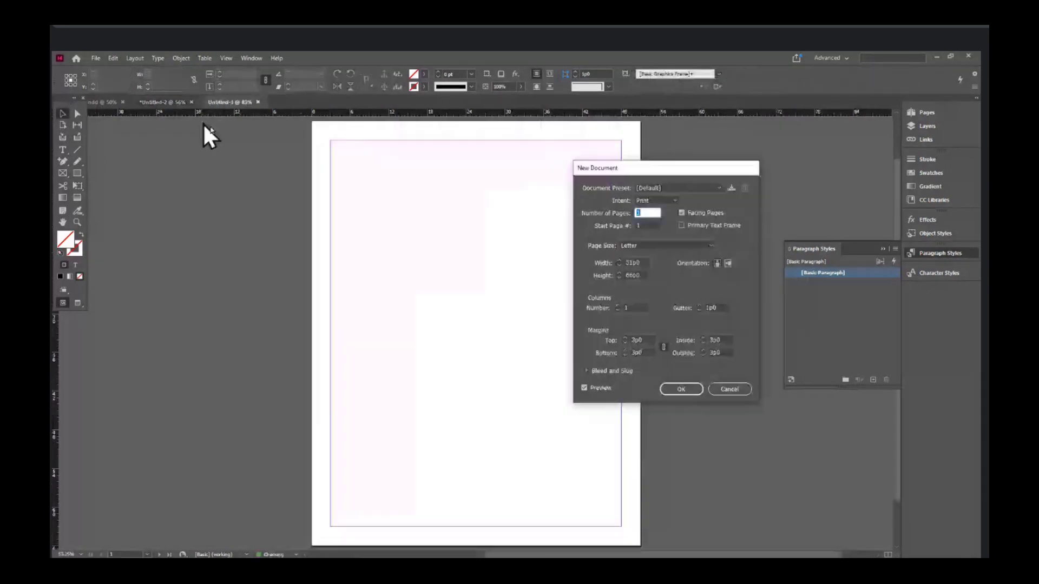
left_click(680, 246)
left_click(645, 318)
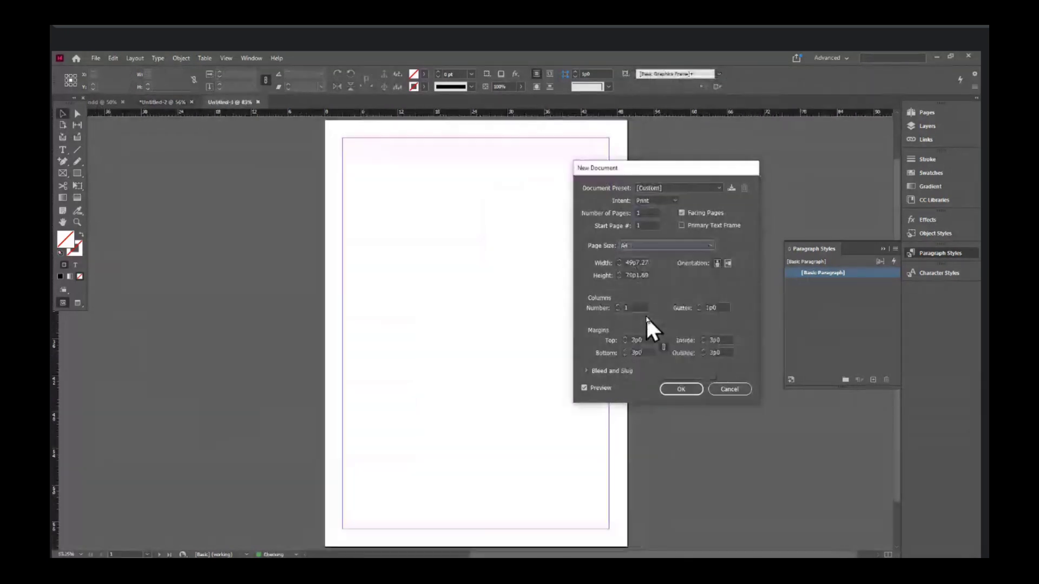
left_click(682, 212)
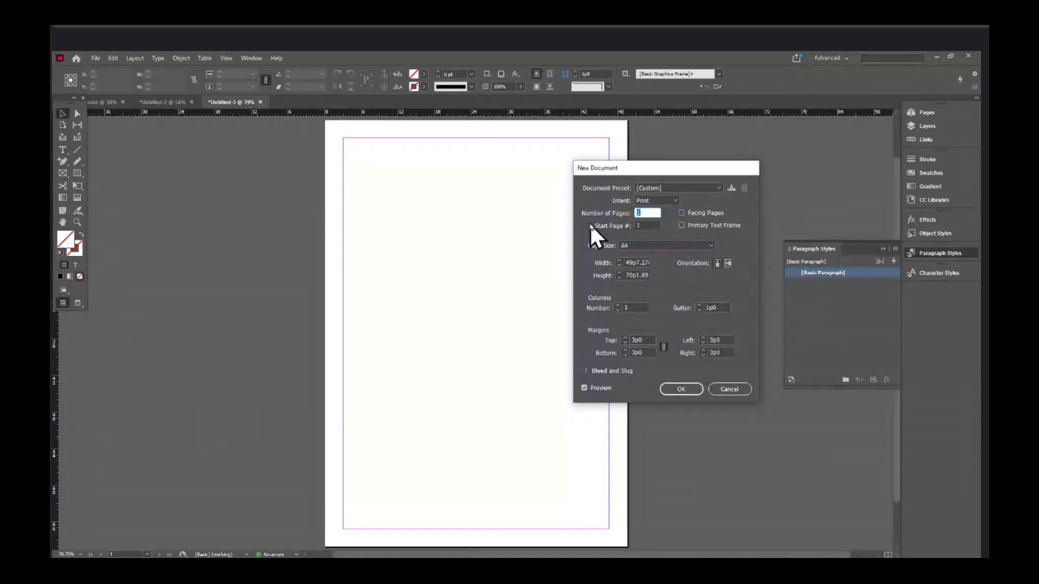
type("2")
left_click(680, 388)
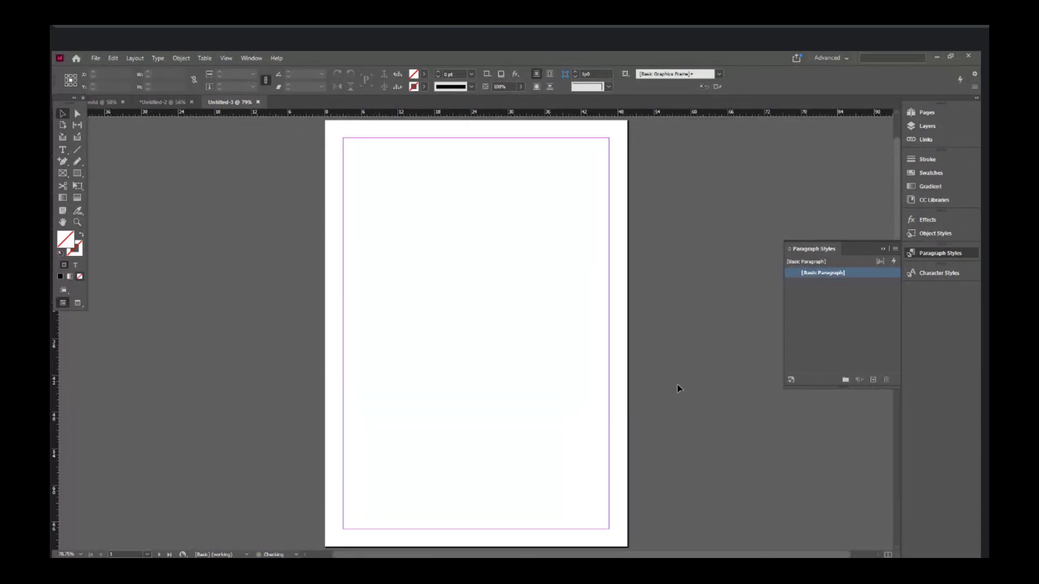
Step: Close the Untitled-2 document without saving its changes
left_click(169, 105)
left_click(191, 102)
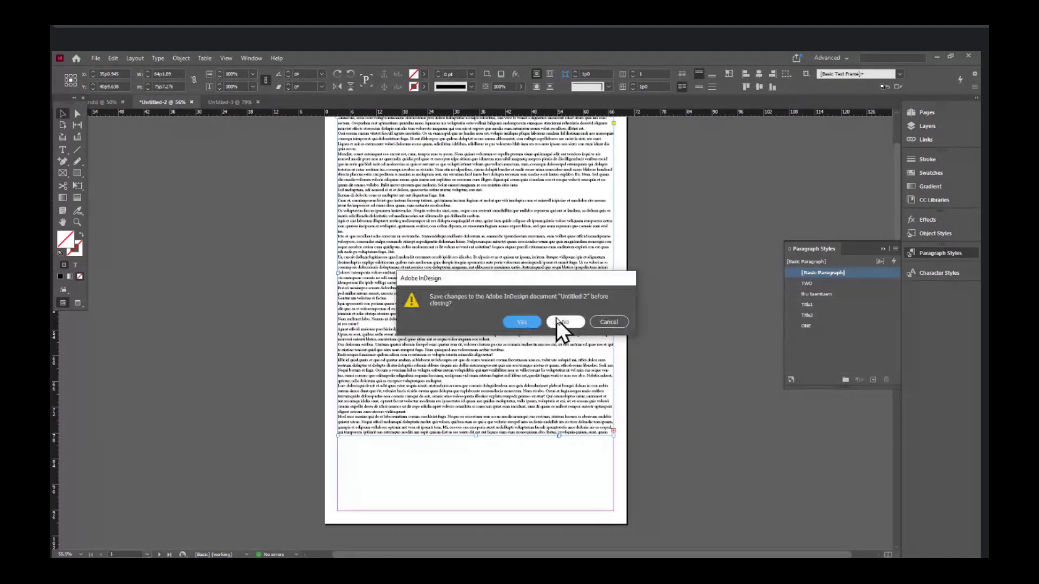
key("n")
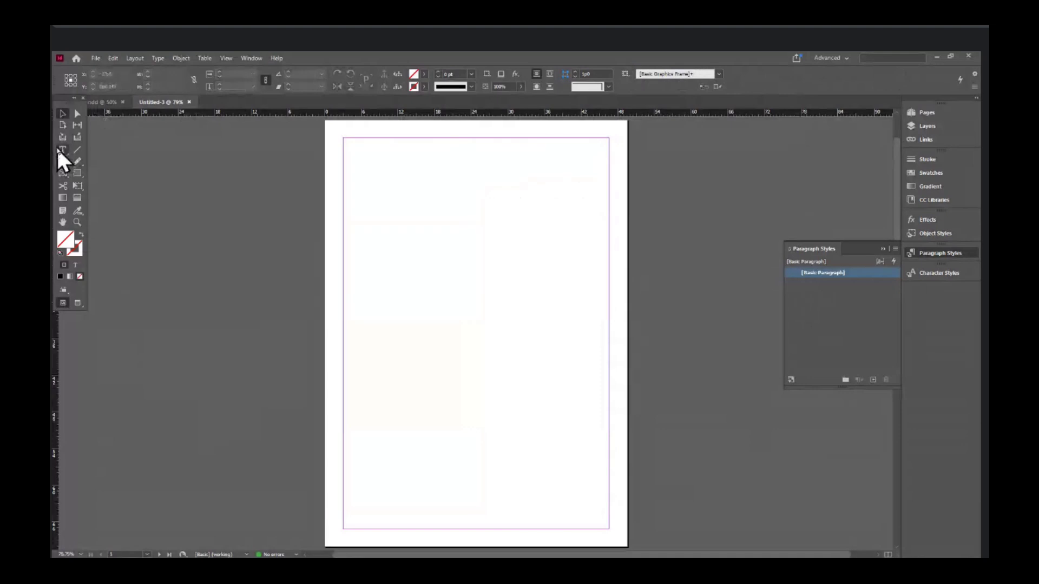
Step: Draw a text frame over the new A4 document's first-page margin area and fill it with placeholder text
left_click(62, 150)
left_click_drag(349, 144, 609, 530)
left_click(158, 58)
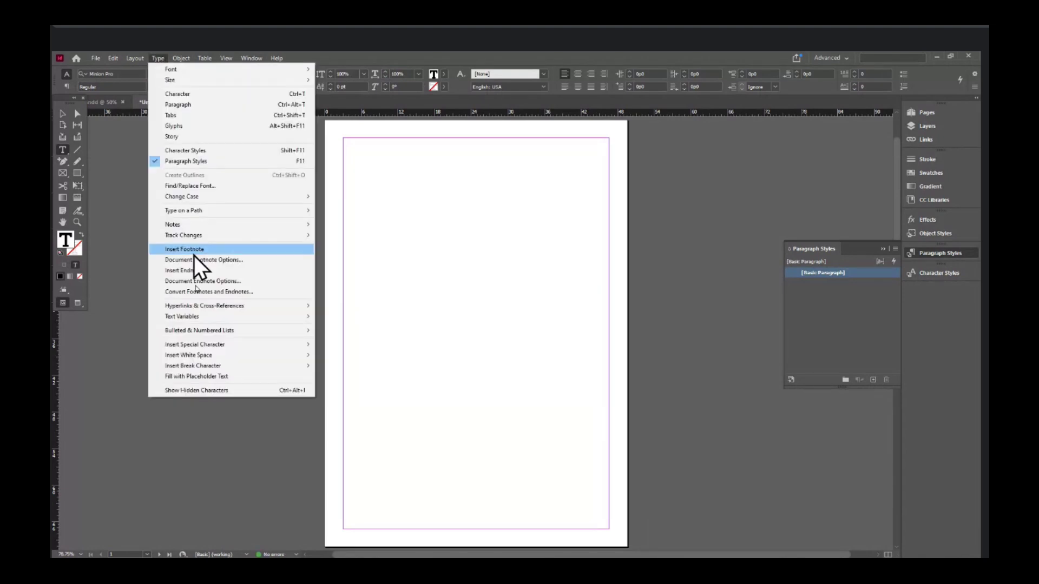
left_click(206, 377)
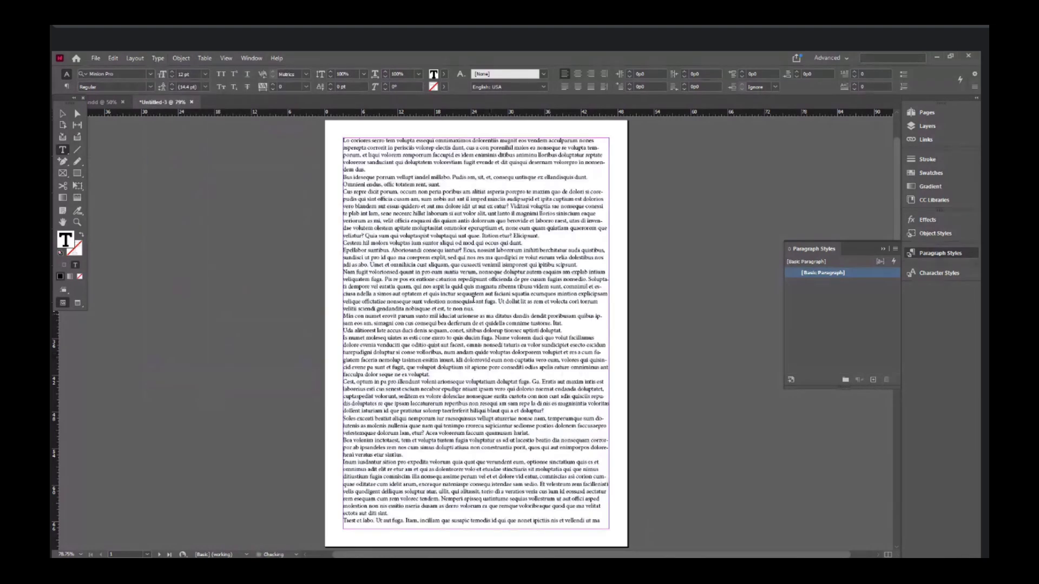
Step: Copy all the placeholder text and paste it in again just before the frame's last line
scroll(87, 116, "down", 2)
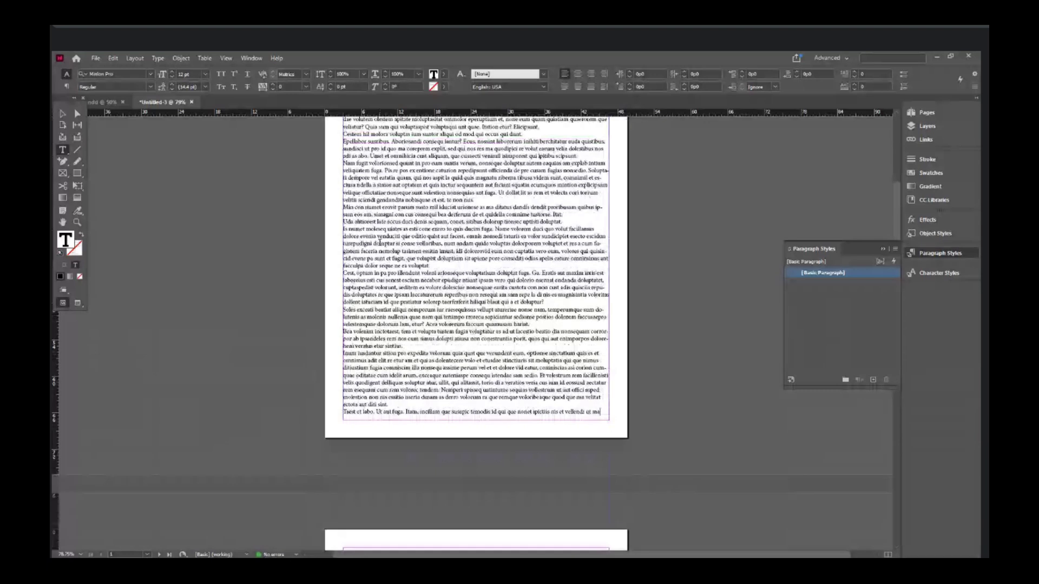
key("ctrl+a")
scroll(399, 238, "down", 2)
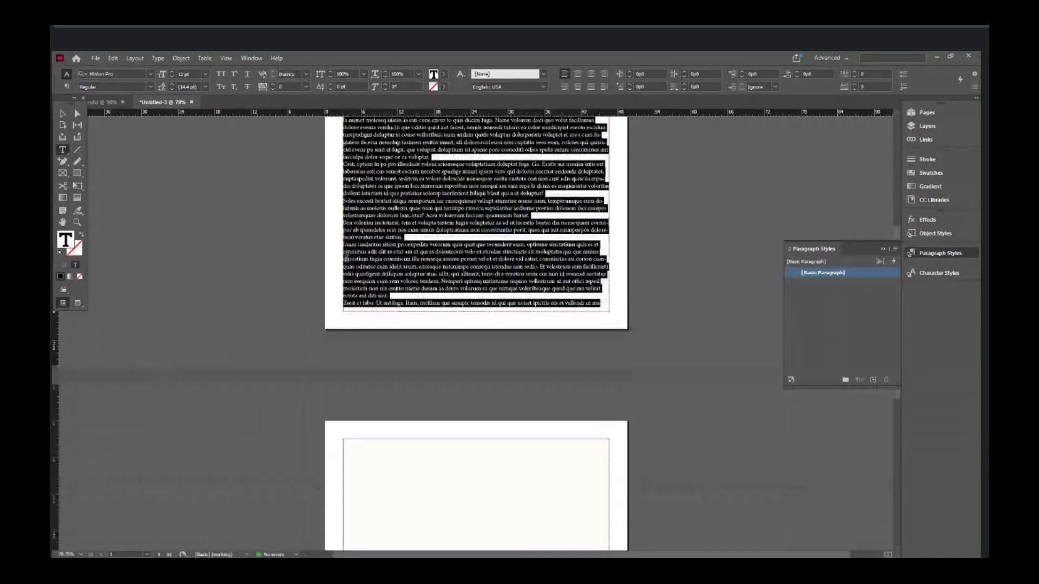
left_click(395, 295)
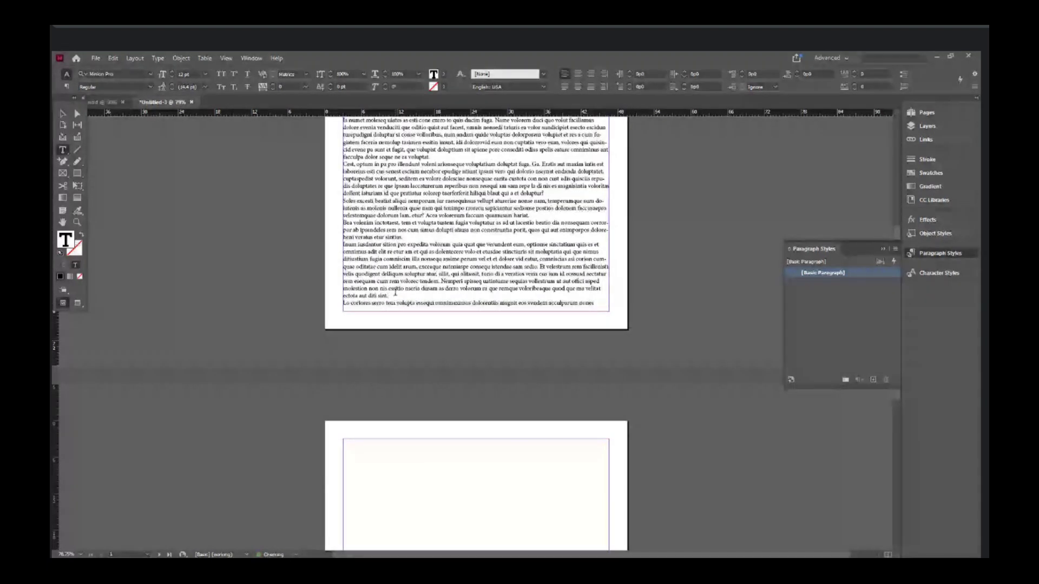
Step: Flow the first frame's overset text into a threaded frame filling the second page's margin area
left_click(62, 114)
scroll(395, 179, "down", 3)
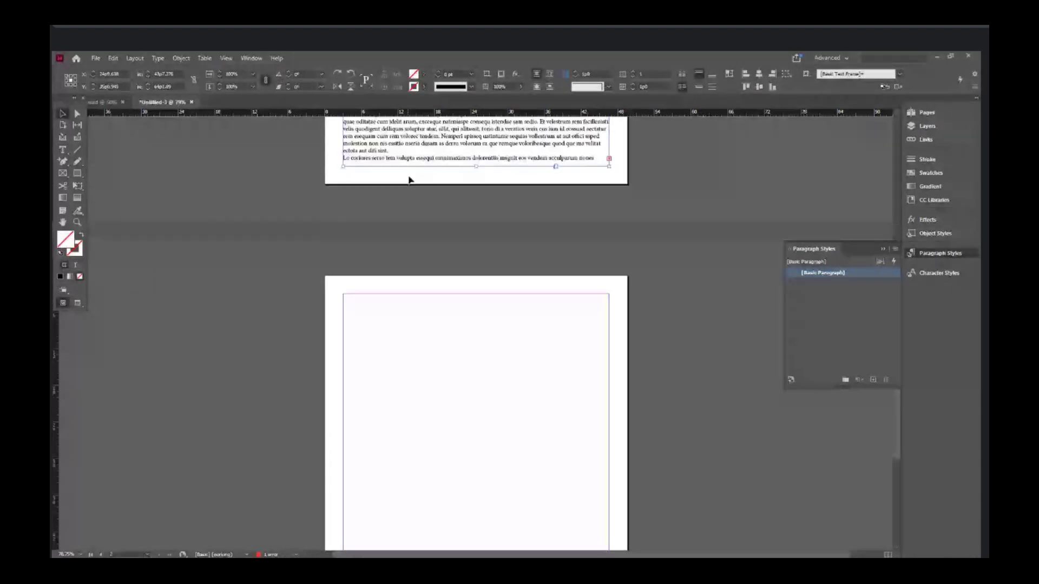
left_click(608, 158)
scroll(377, 327, "down", 2)
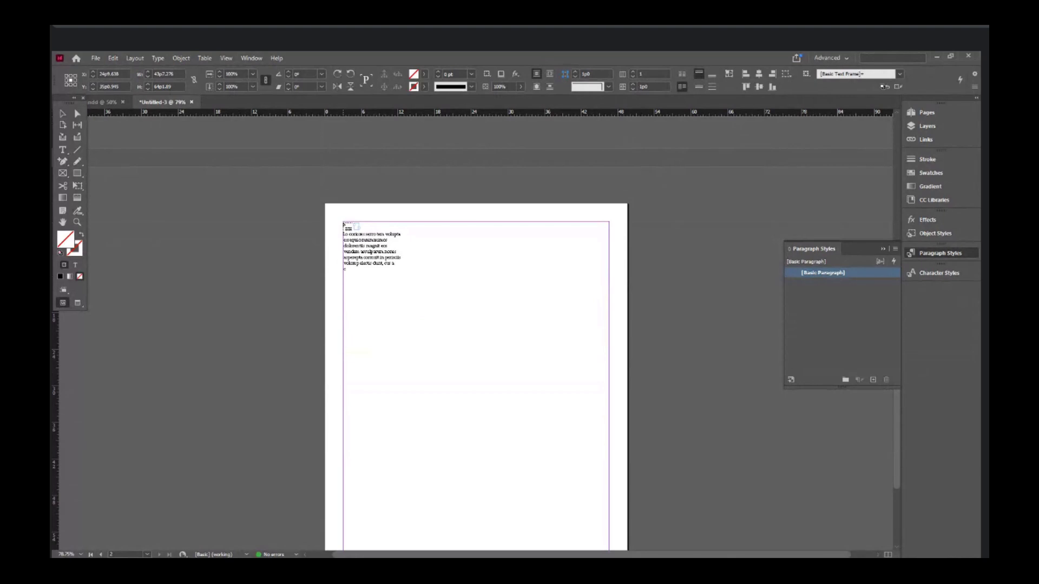
left_click(344, 222)
scroll(432, 458, "down", 3)
scroll(431, 459, "up", 10)
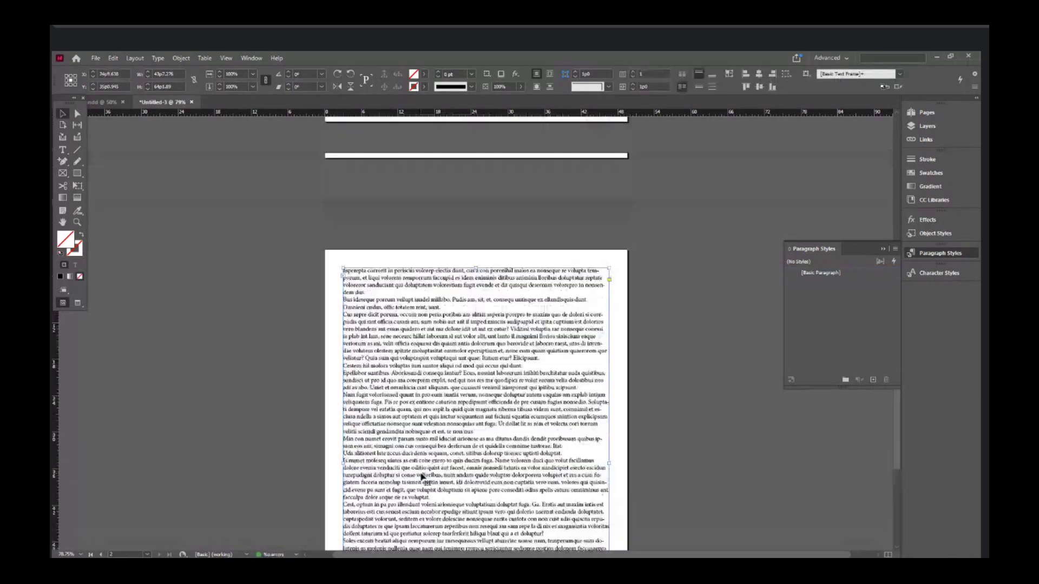
scroll(553, 456, "down", 3)
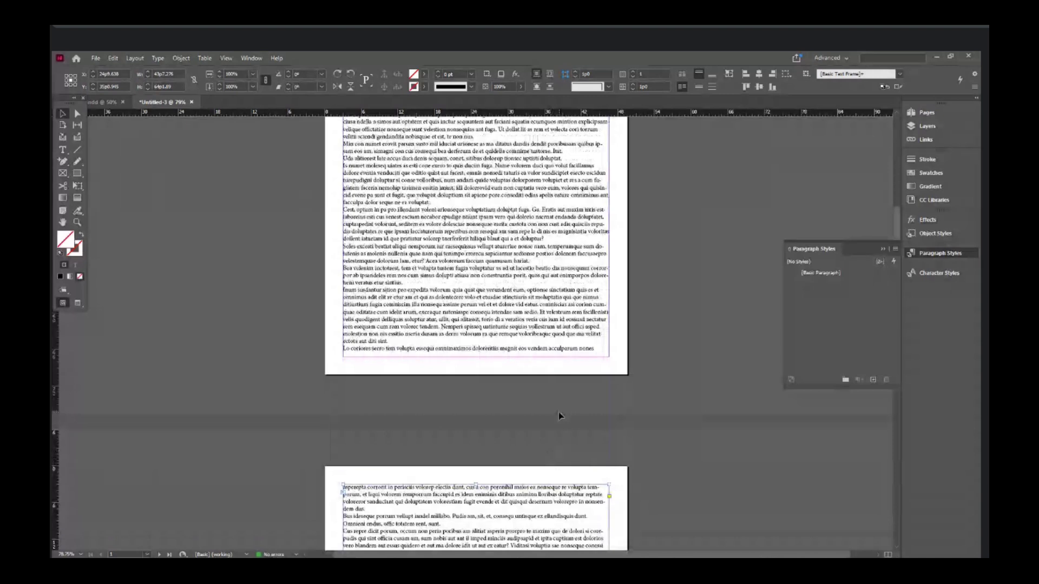
left_click(277, 330)
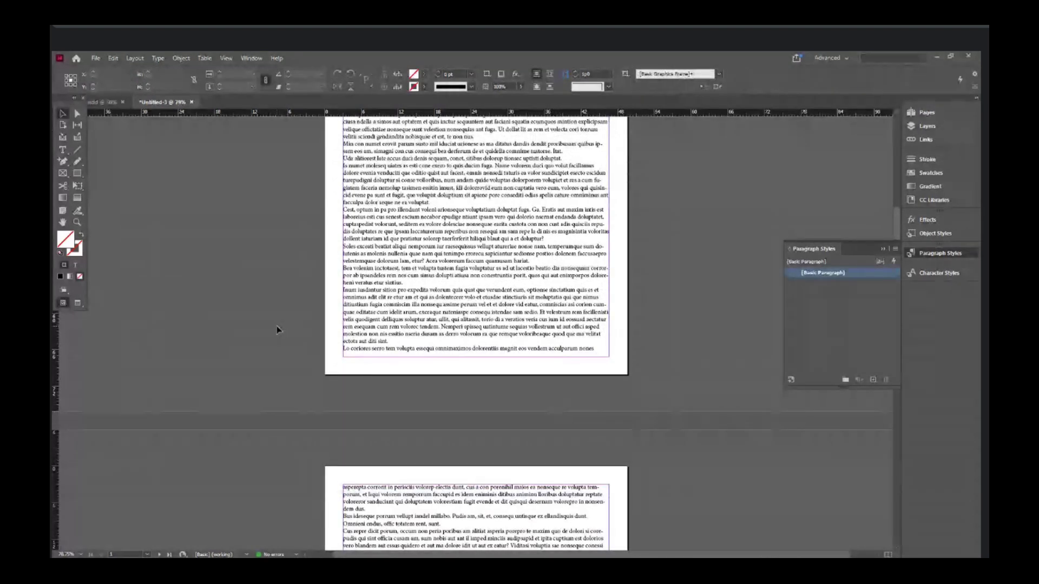
scroll(335, 355, "down", 3)
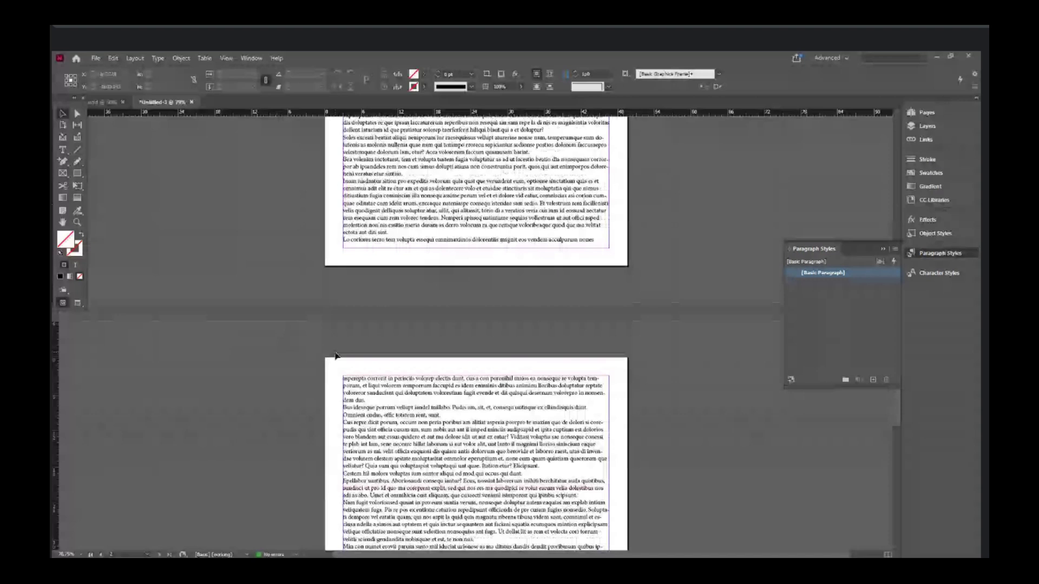
Step: Set the first page's text frame to Justify vertical alignment in its Text Frame Options
scroll(336, 355, "up", 6)
left_click(507, 324)
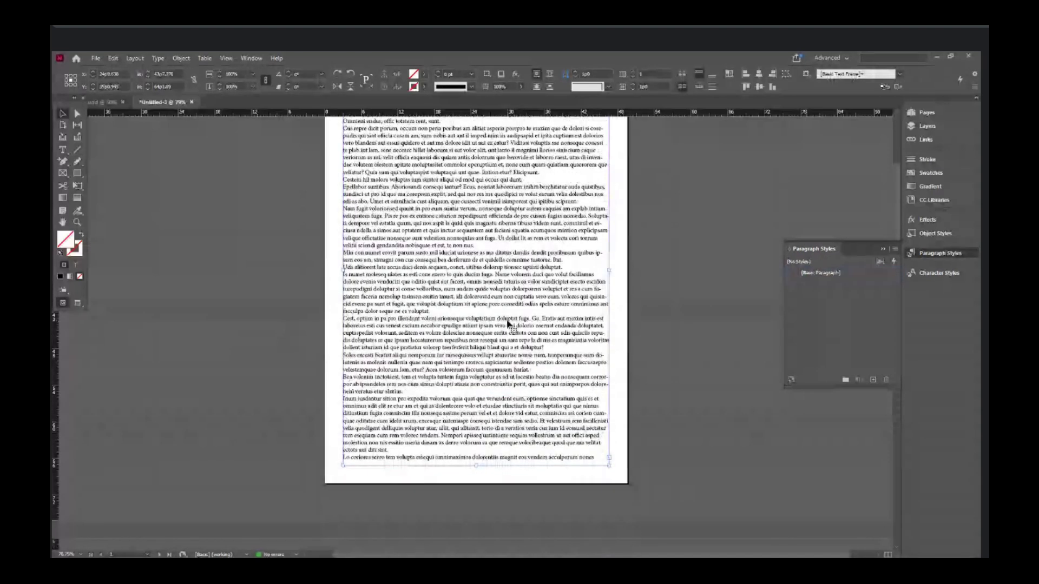
right_click(508, 323)
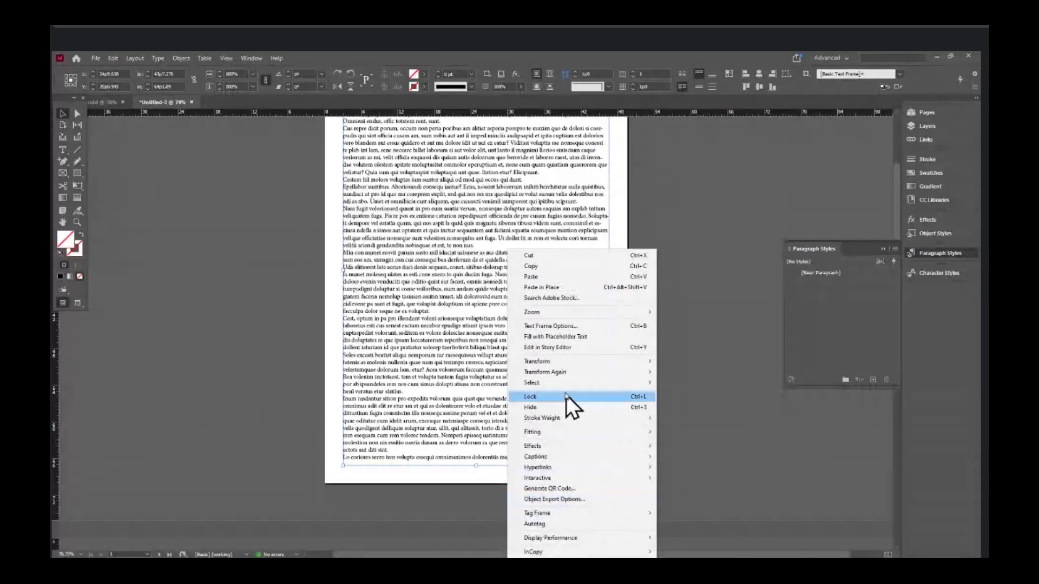
left_click(557, 327)
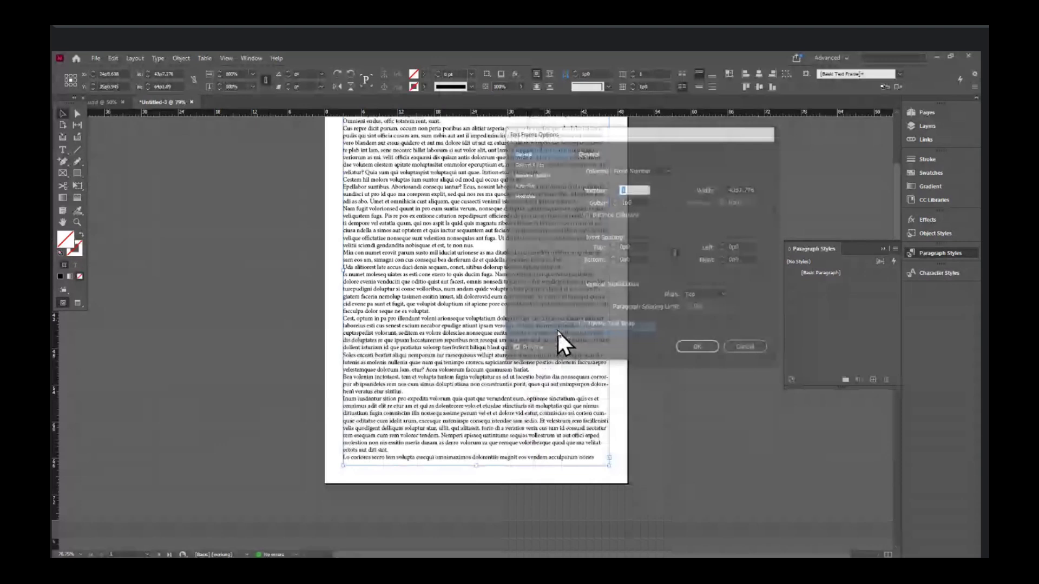
left_click(703, 294)
left_click(705, 332)
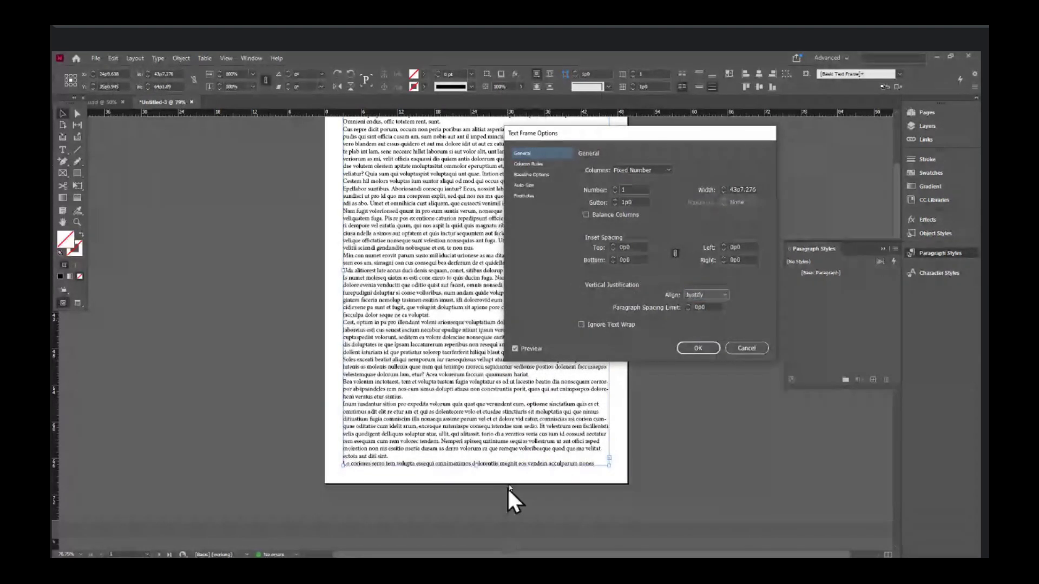
left_click(700, 348)
Step: Set the second page's text frame to Justify vertical alignment in its Text Frame Options
right_click(516, 426)
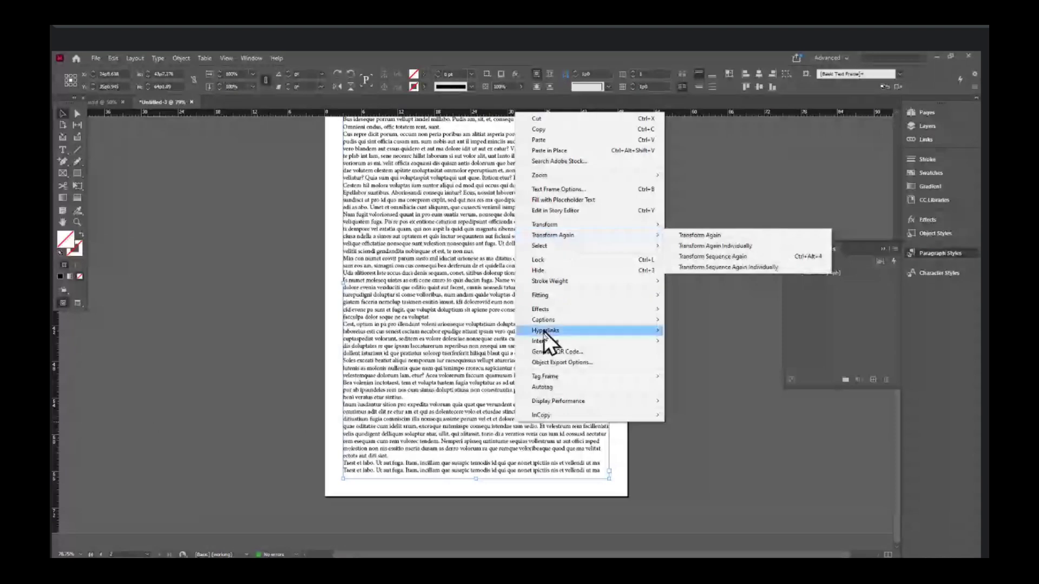
left_click(584, 53)
key("ctrl+b")
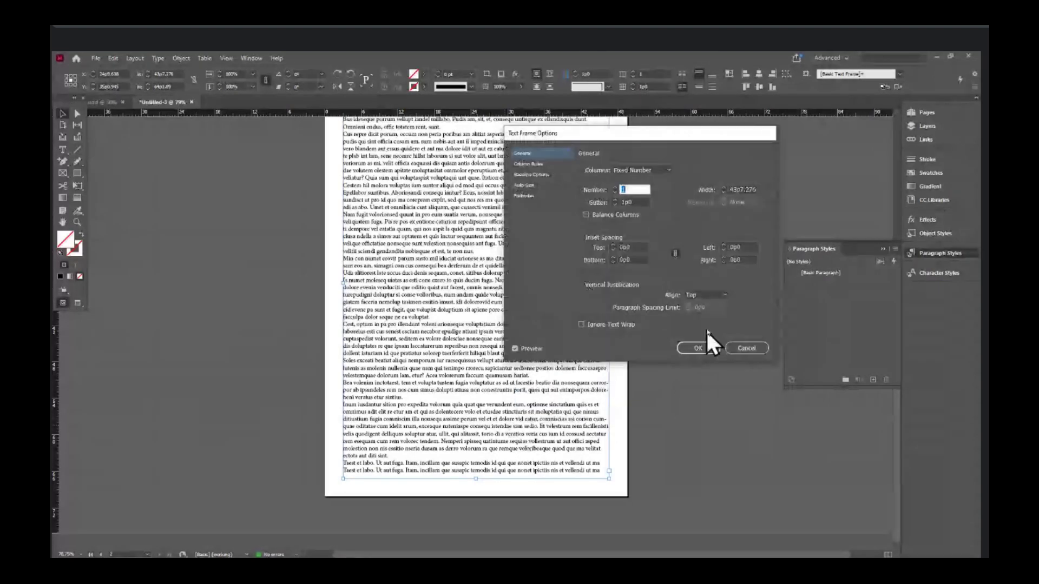
left_click(714, 295)
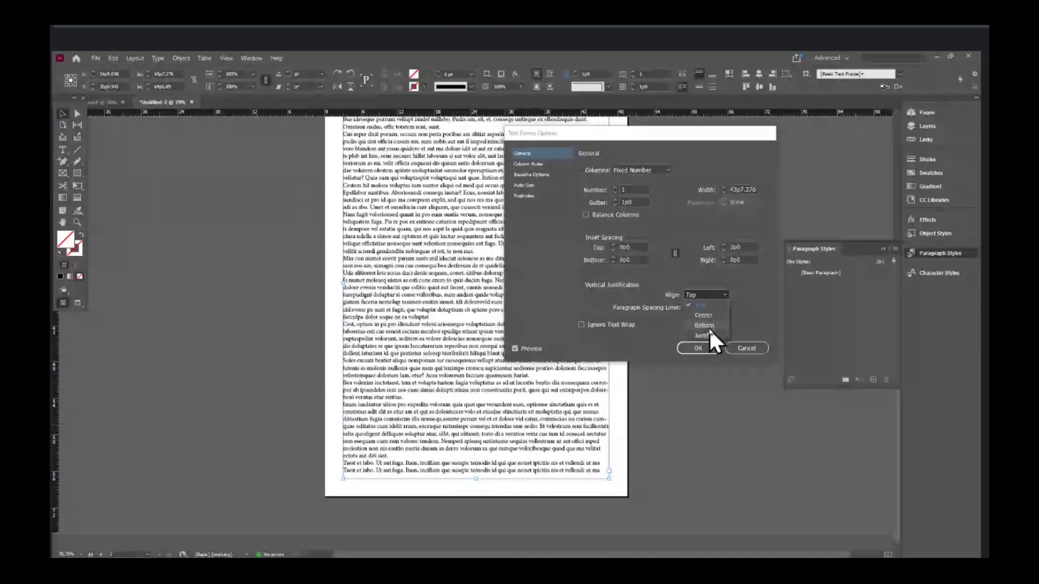
left_click(703, 325)
left_click(706, 347)
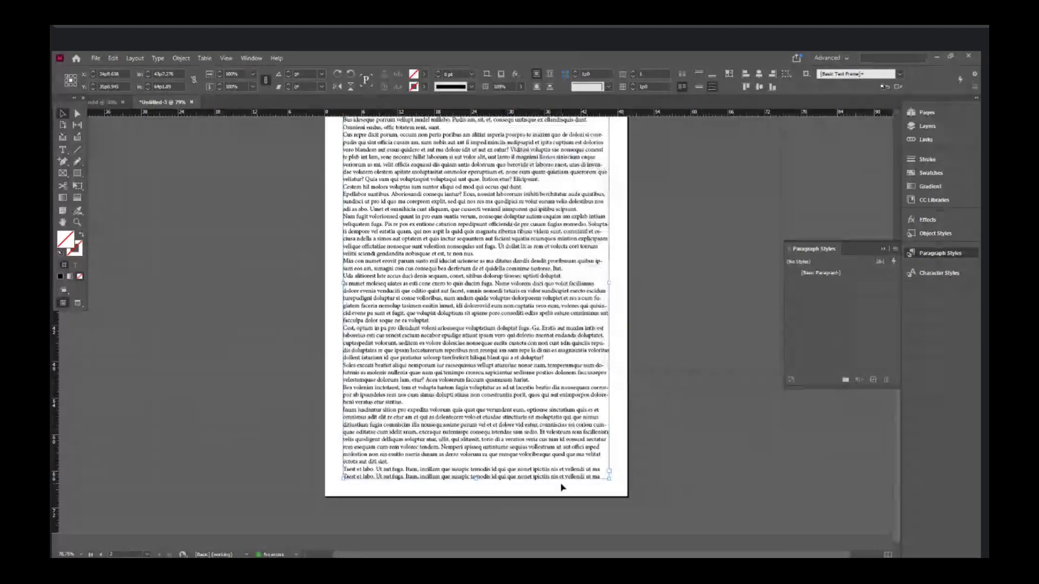
scroll(560, 487, "down", 5)
scroll(561, 488, "up", 2)
scroll(560, 488, "down", 2)
scroll(561, 488, "up", 5)
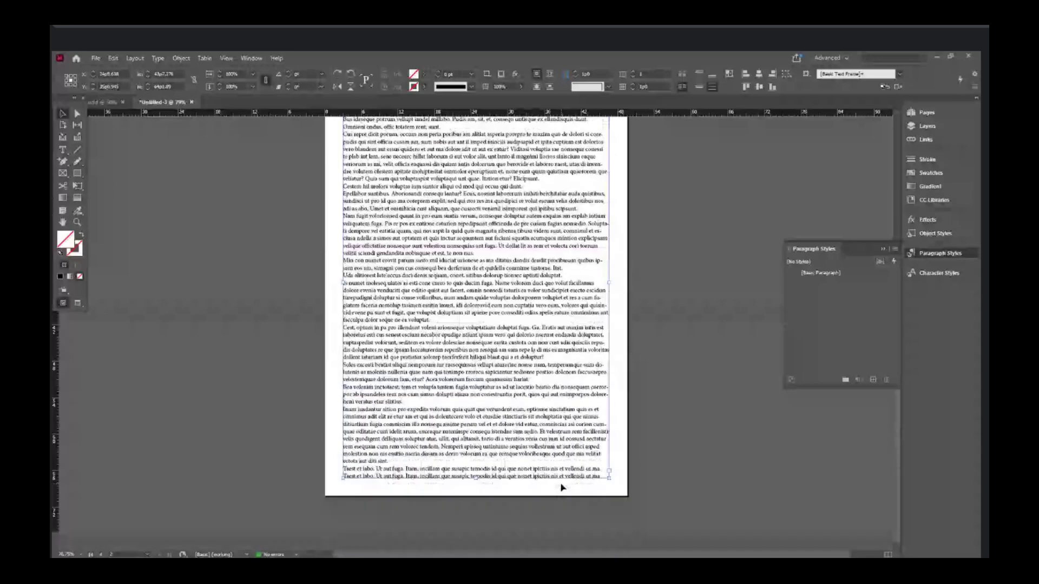
Step: Delete two blocks of paragraphs from the second page's vertically justified text frame and review how both pages' lines are spaced
left_click(63, 151)
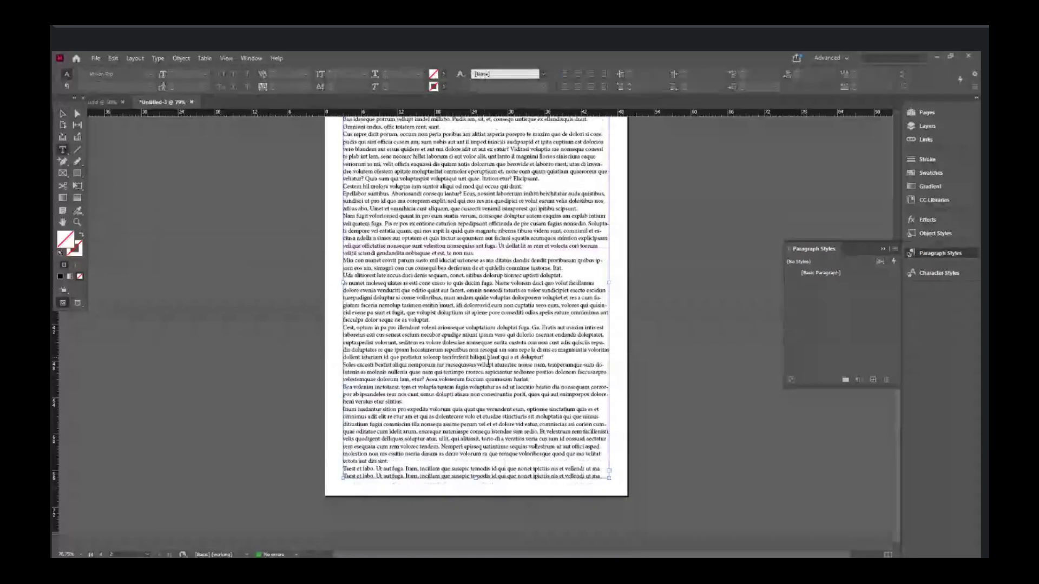
left_click_drag(529, 380, 279, 332)
key("BackSpace")
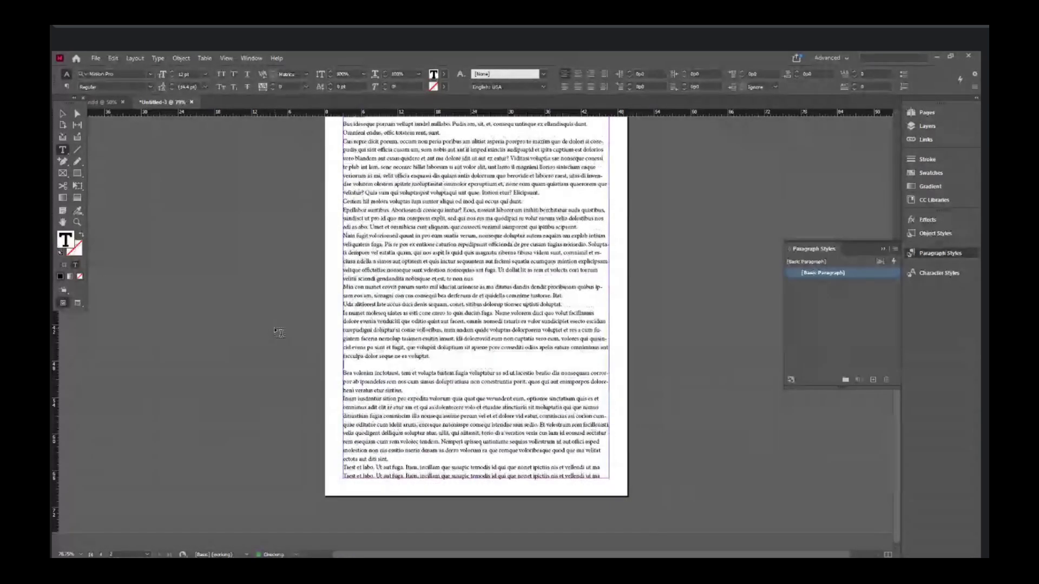
left_click_drag(450, 362, 308, 271)
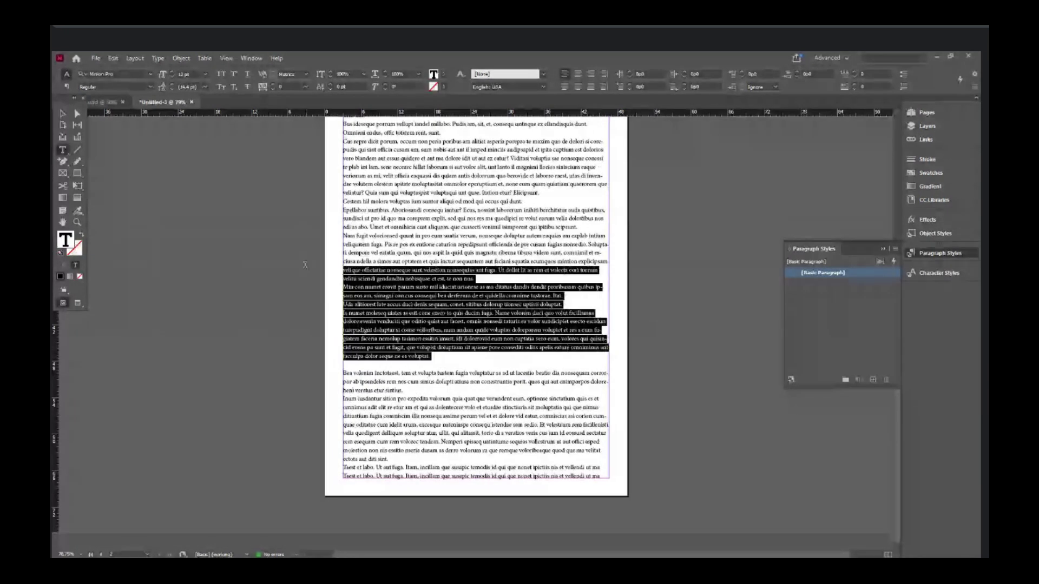
key("BackSpace")
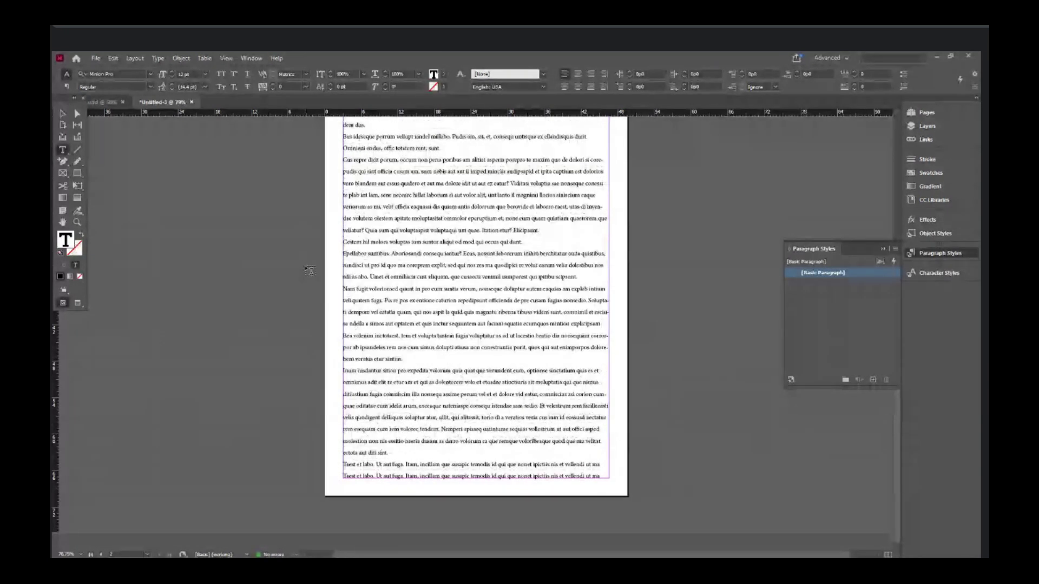
scroll(309, 270, "up", 3)
left_click(61, 113)
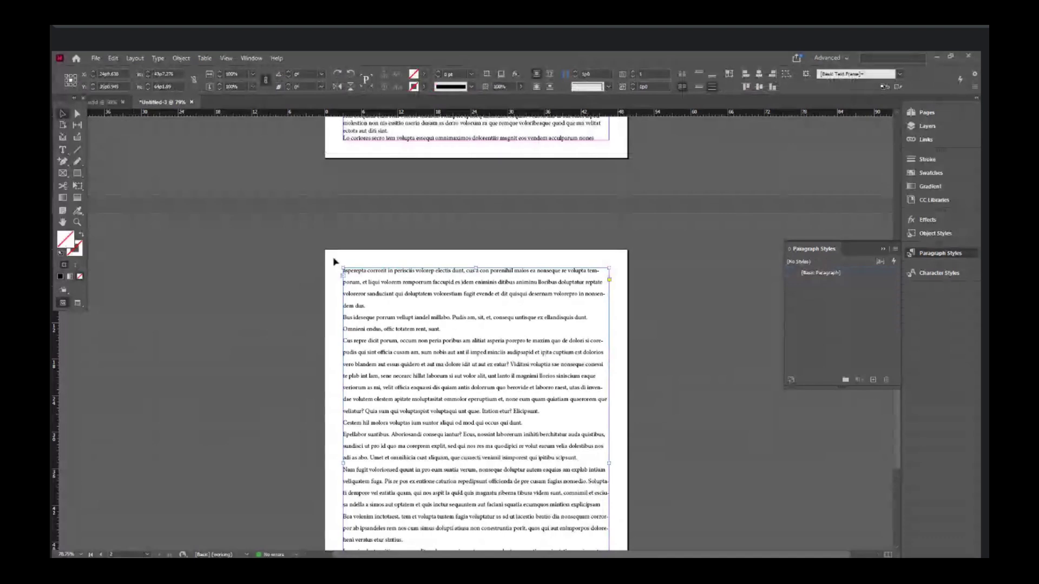
scroll(447, 316, "down", 5)
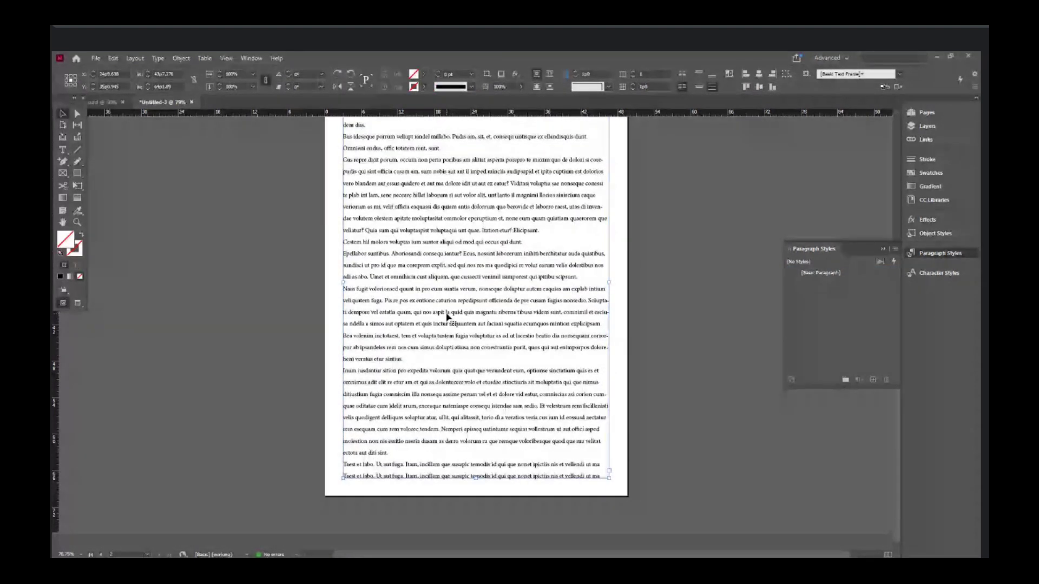
scroll(447, 317, "up", 3)
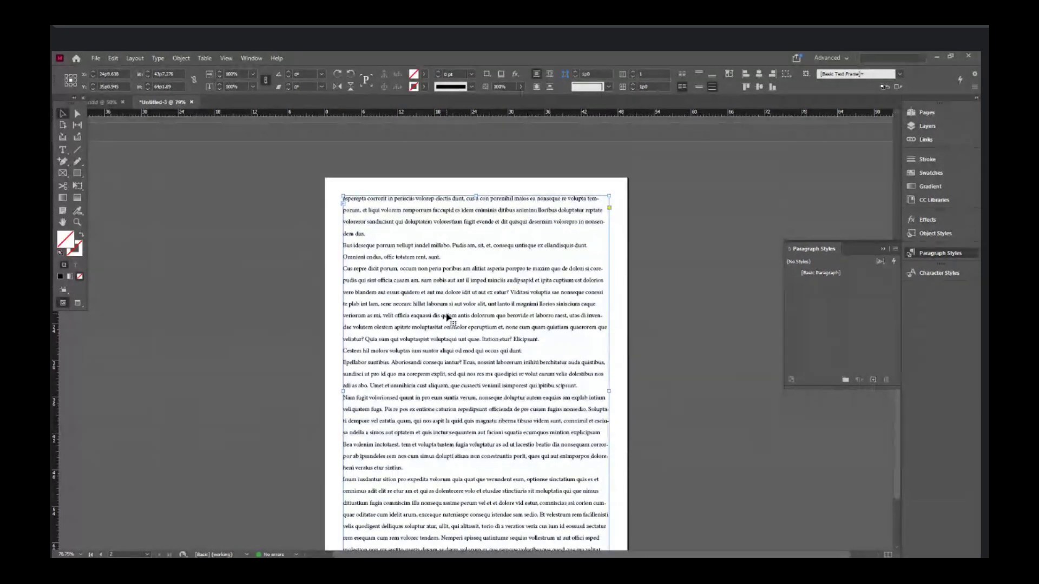
scroll(447, 316, "down", 10)
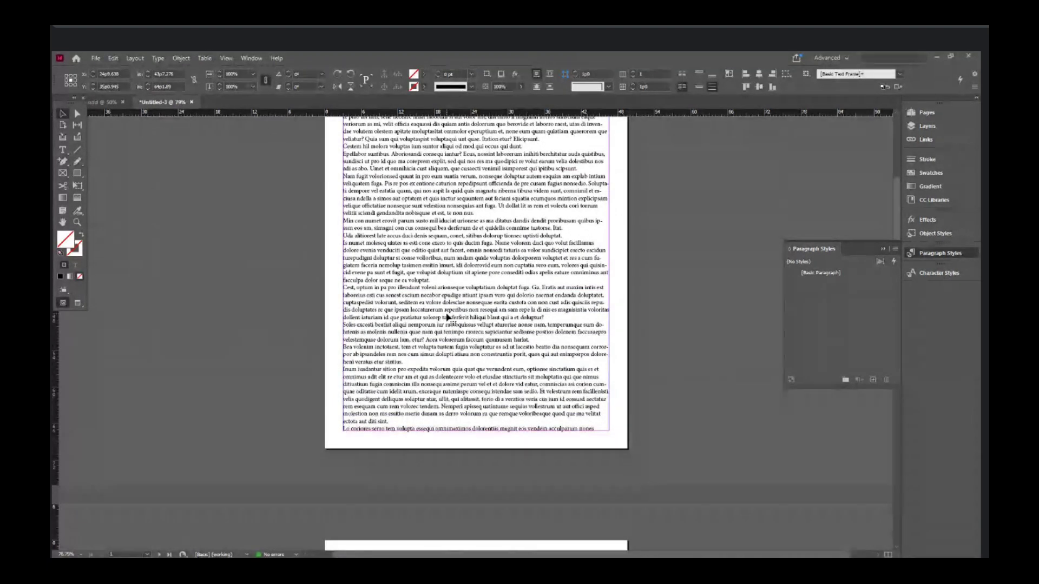
Step: Switch to the newspaper document and delete the two lower articles on its second page, starting with "another title here"
left_click(109, 102)
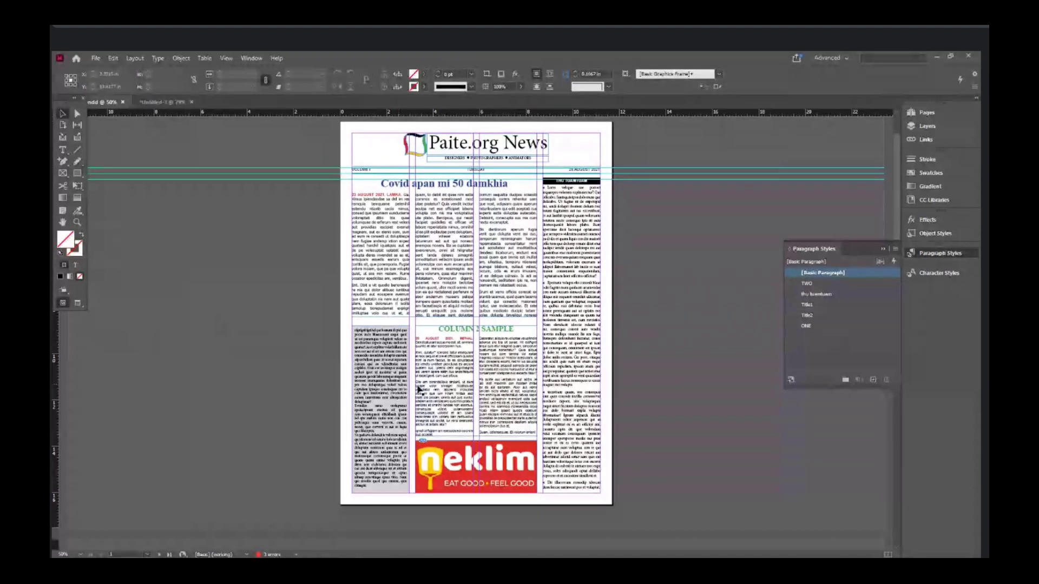
scroll(419, 389, "down", 10)
scroll(419, 389, "down", 3)
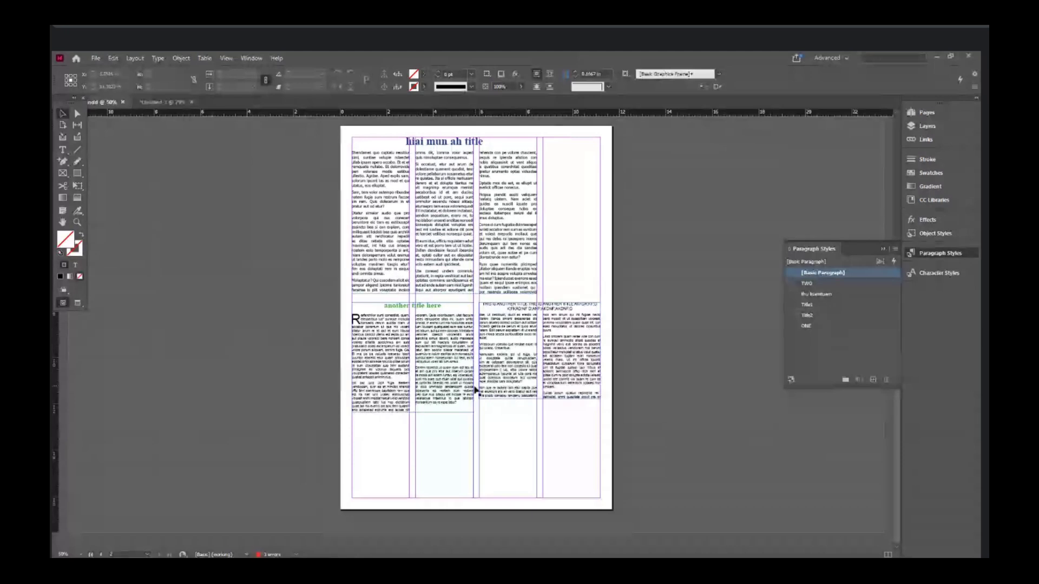
key("ctrl+equal")
left_click(403, 312)
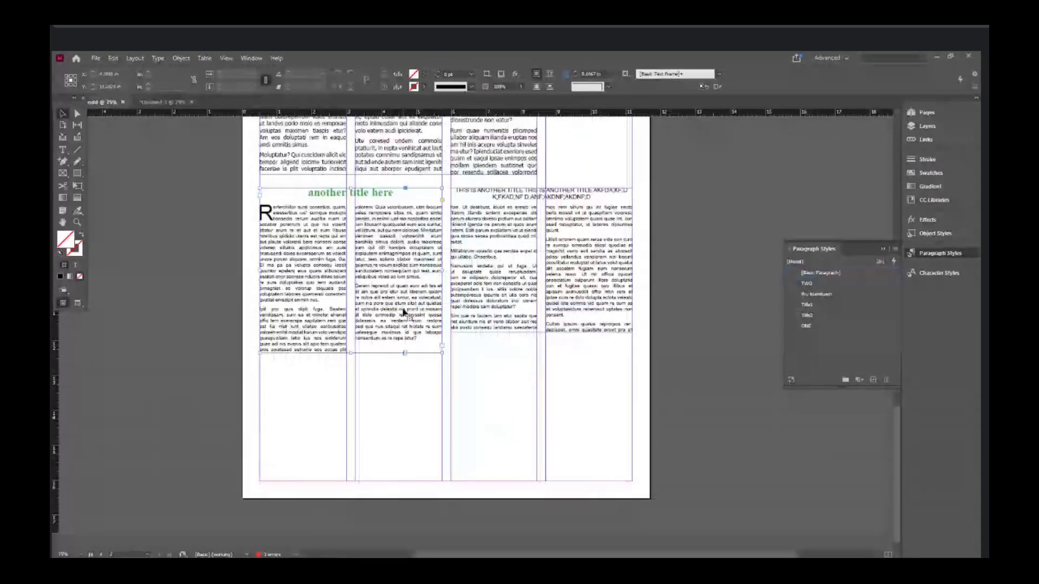
key("Delete")
left_click(466, 300)
key("Delete")
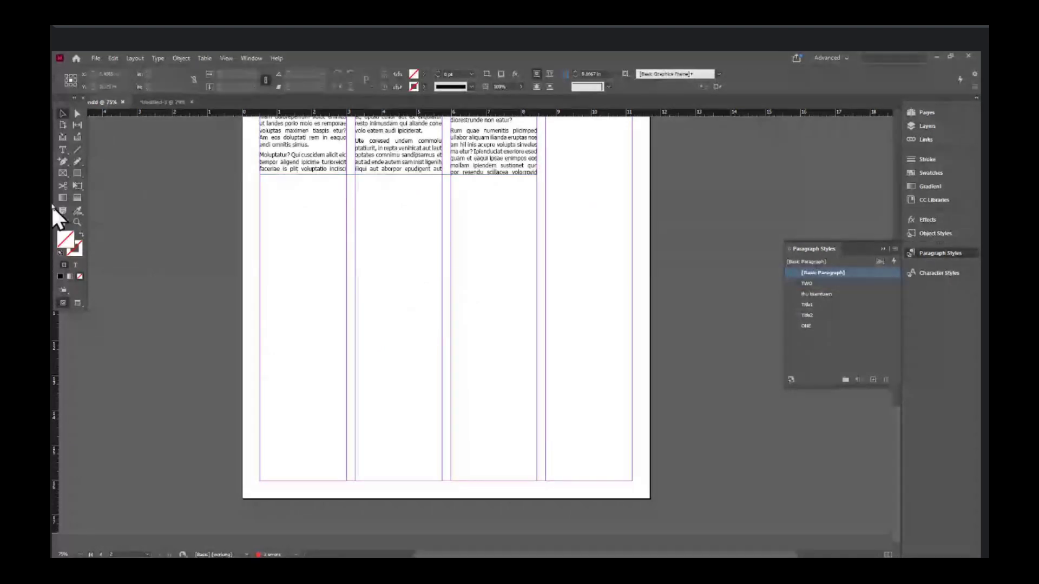
Step: Draw a text frame about 10.7 by 3.4 in across all four columns below the remaining article and fill it with placeholder text
left_click(60, 148)
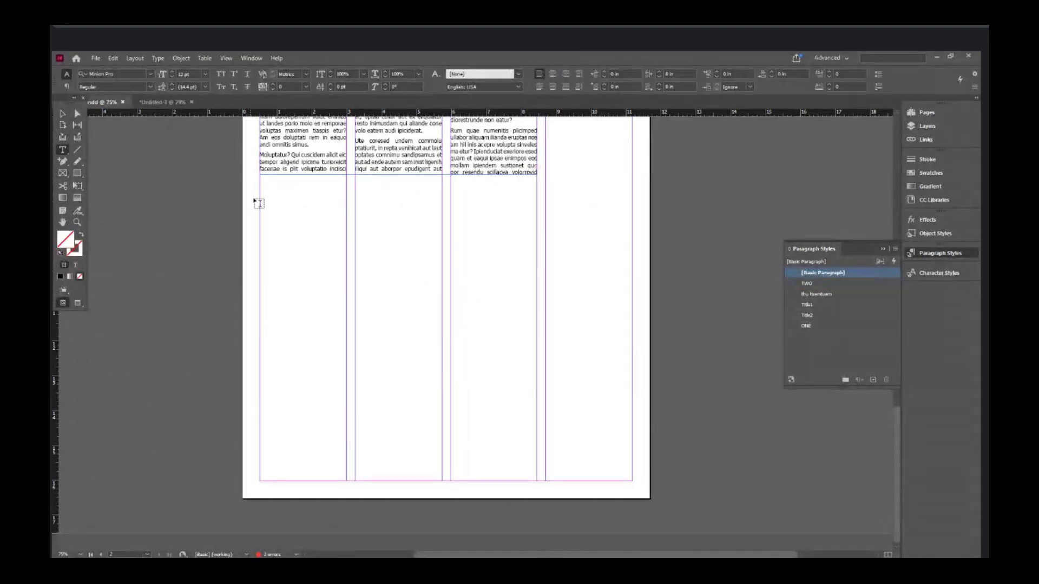
left_click_drag(260, 201, 632, 318)
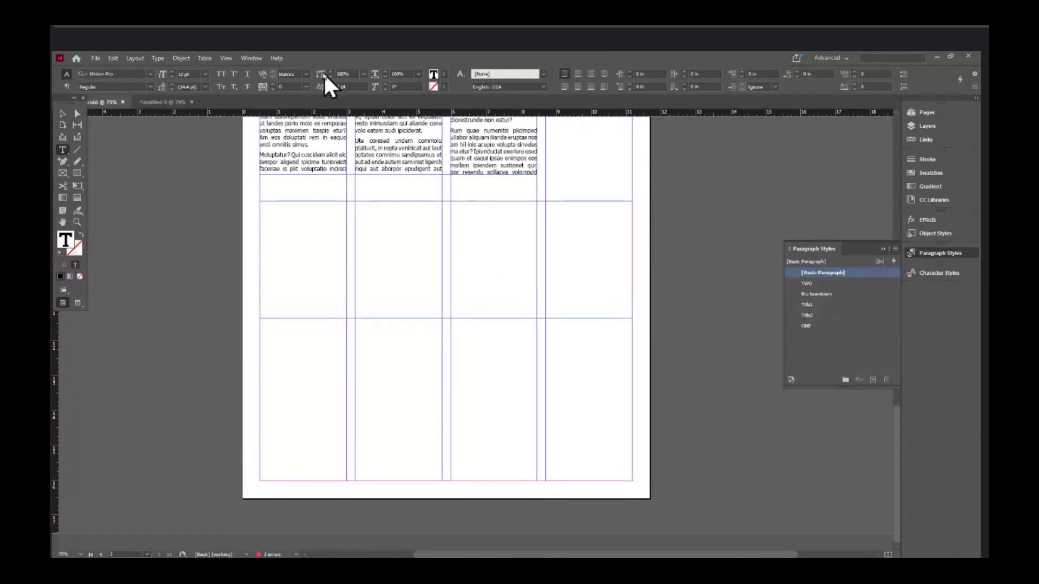
left_click(157, 57)
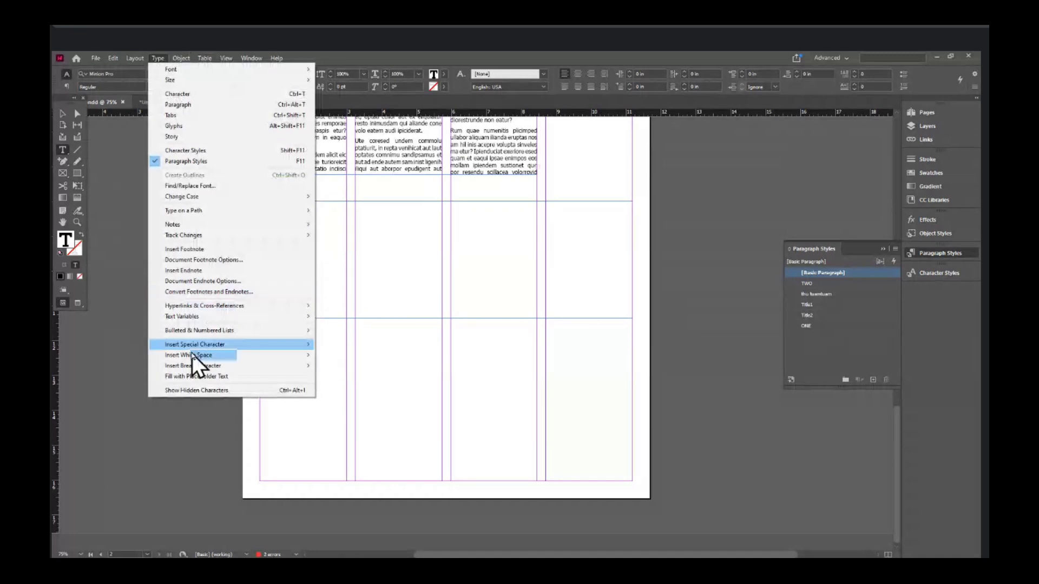
left_click(193, 375)
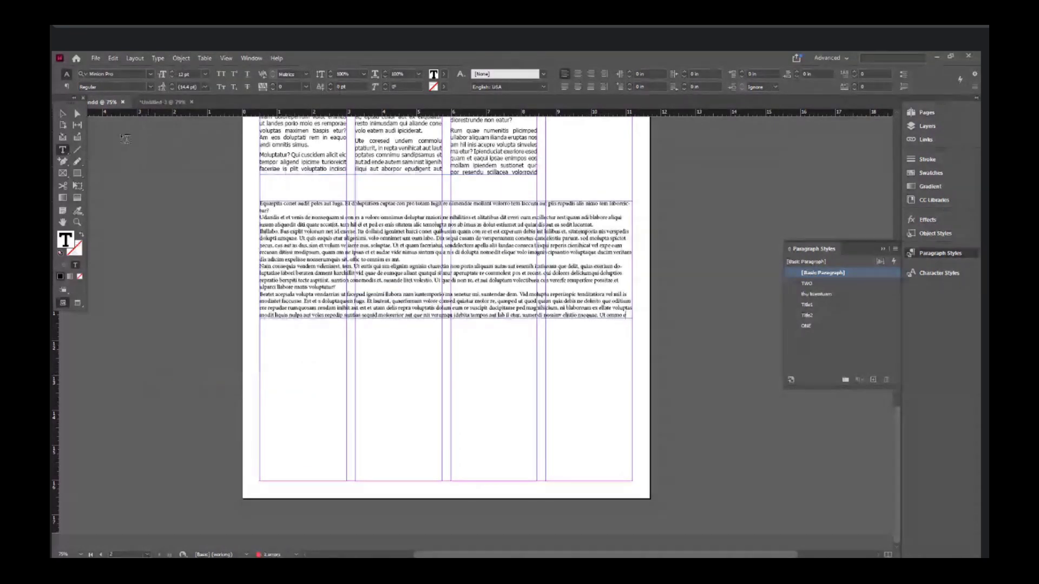
Step: Merge the frame's first two paragraphs into one introduction and insert a blank line after it
left_click(302, 210)
key("Delete")
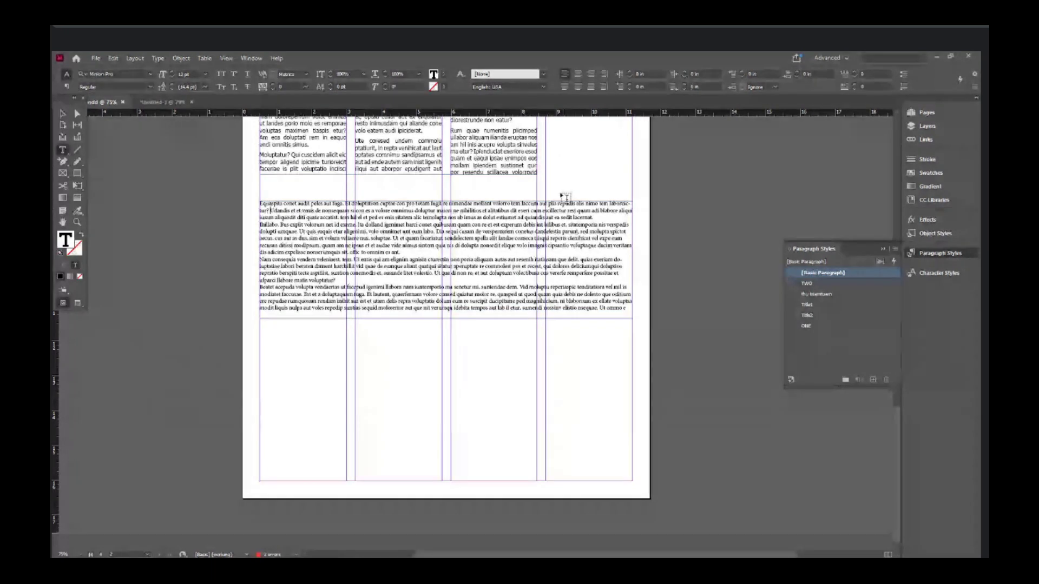
triple_click(527, 216)
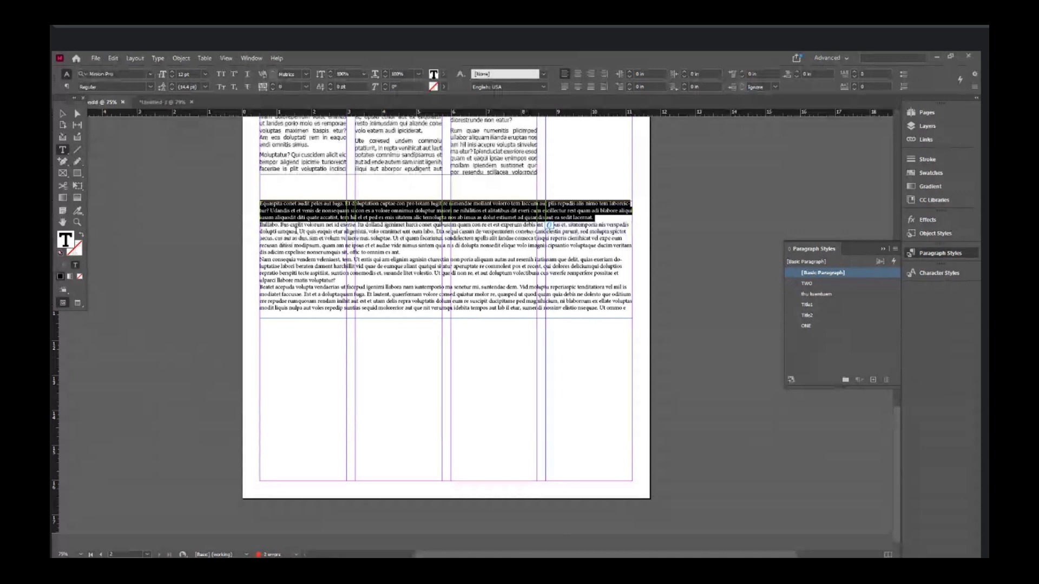
left_click(262, 224)
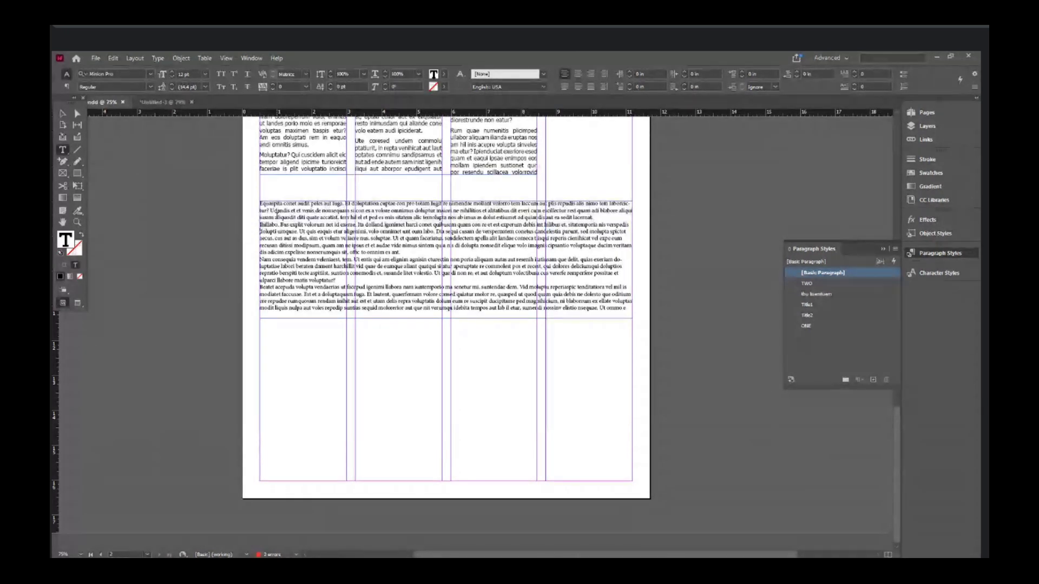
key("Return")
Step: Split all text below the introduction into 2 sub-columns with a 0.25 in inside gutter using Span Columns
key("ctrl+shift+End")
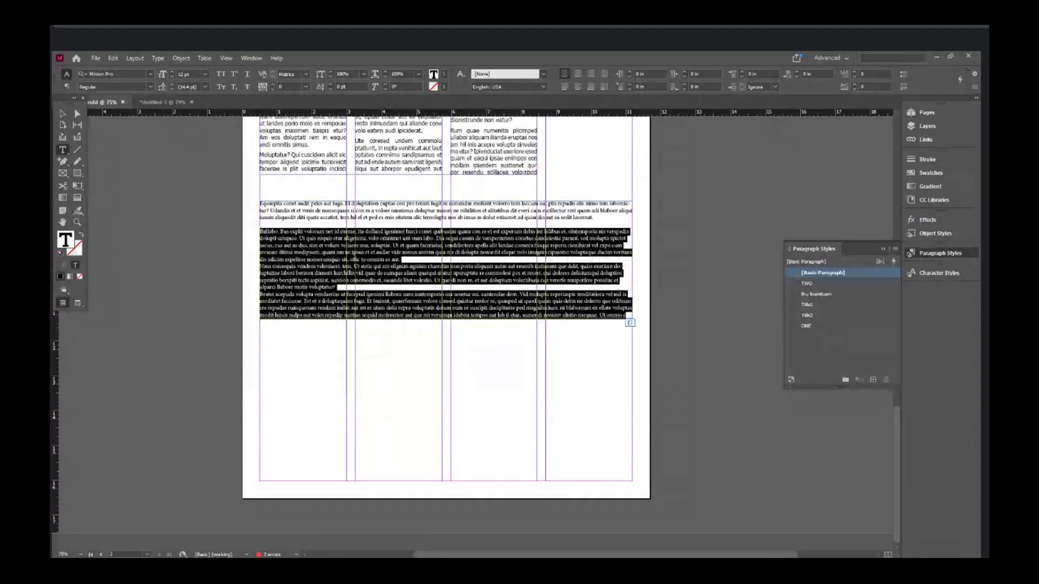
left_click(975, 74)
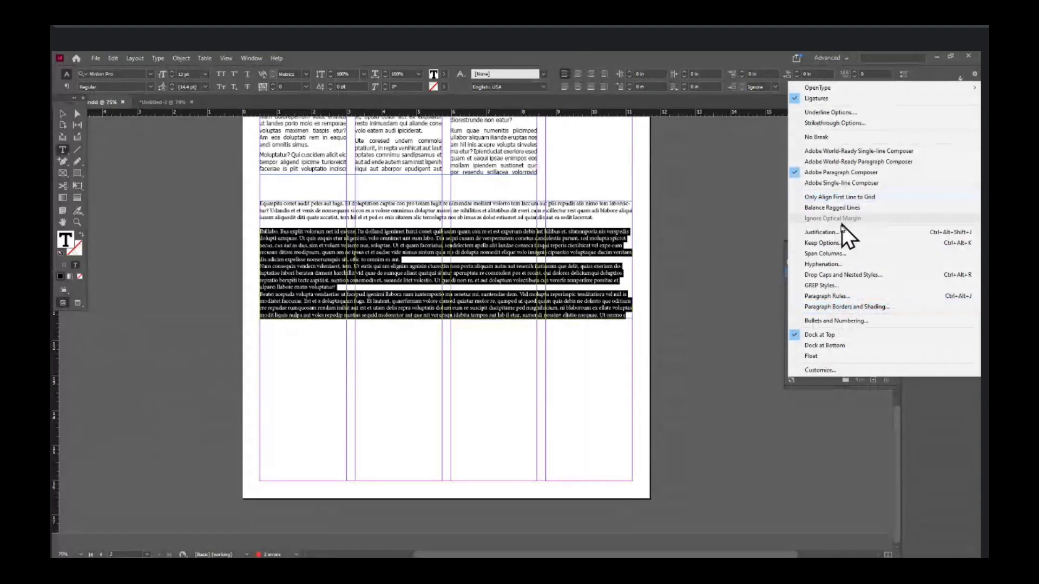
left_click(836, 252)
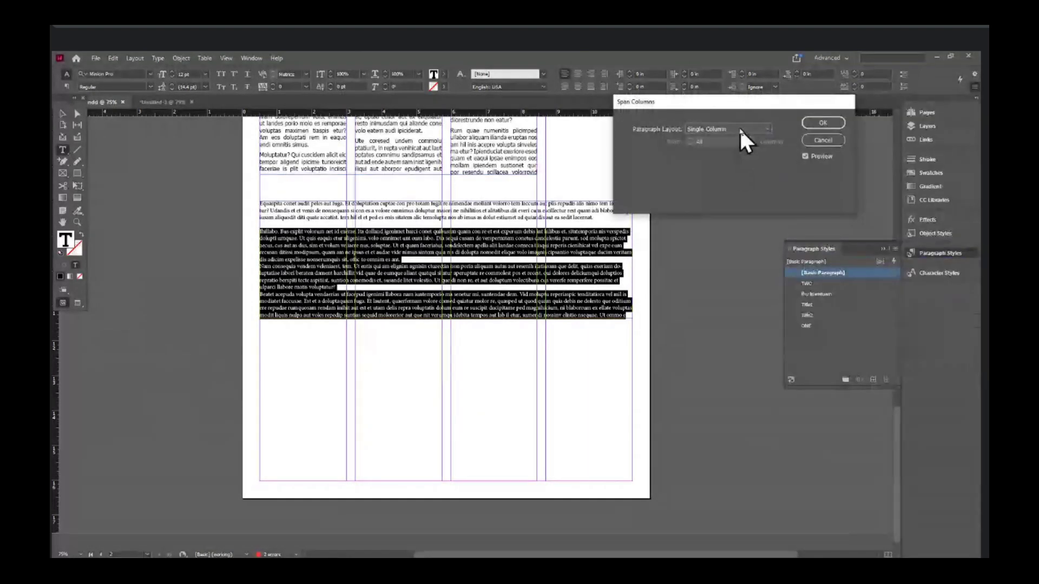
left_click(736, 129)
left_click(714, 158)
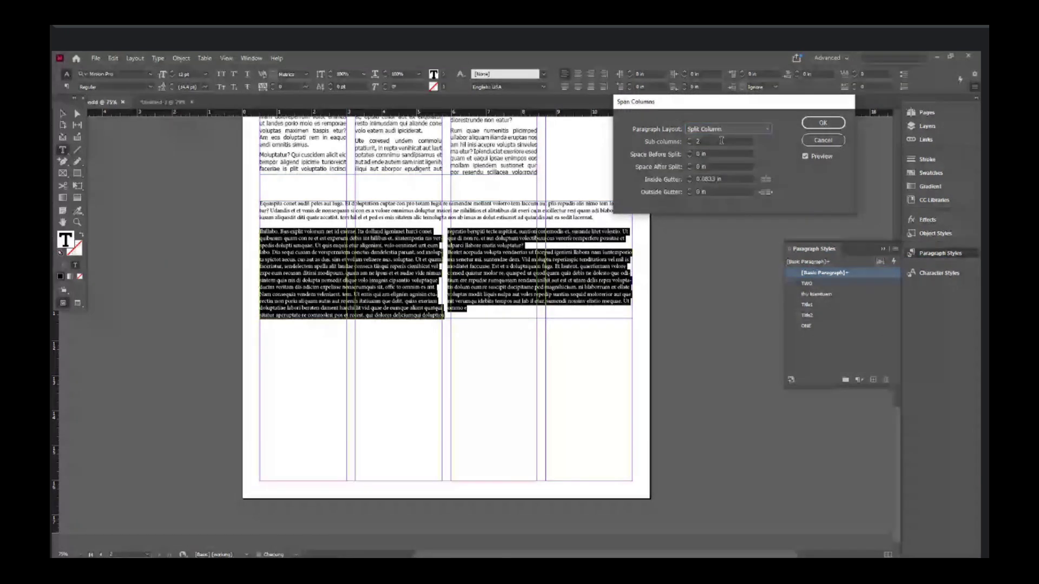
double_click(698, 178)
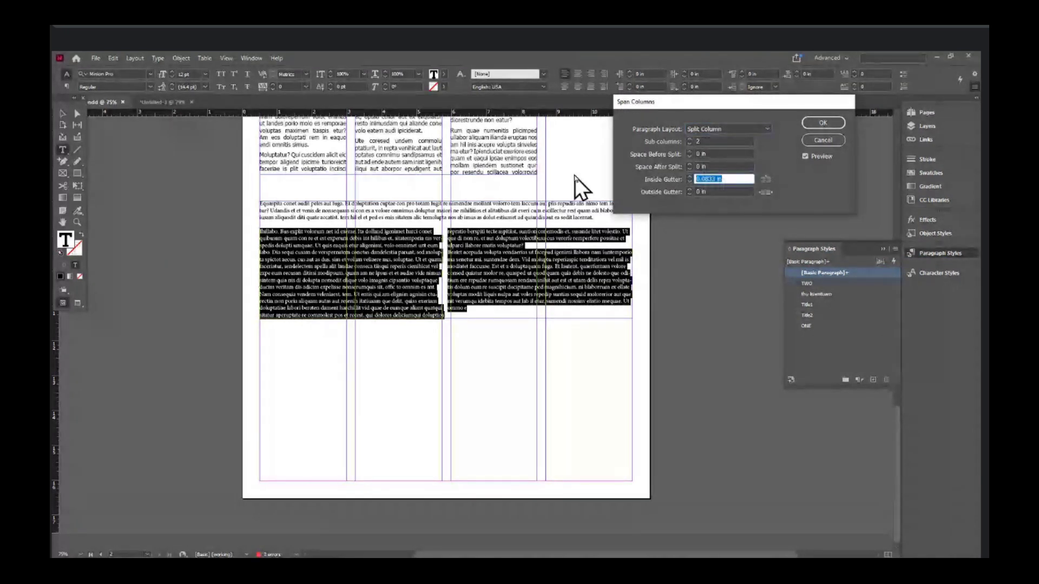
type("0.25")
key("Return")
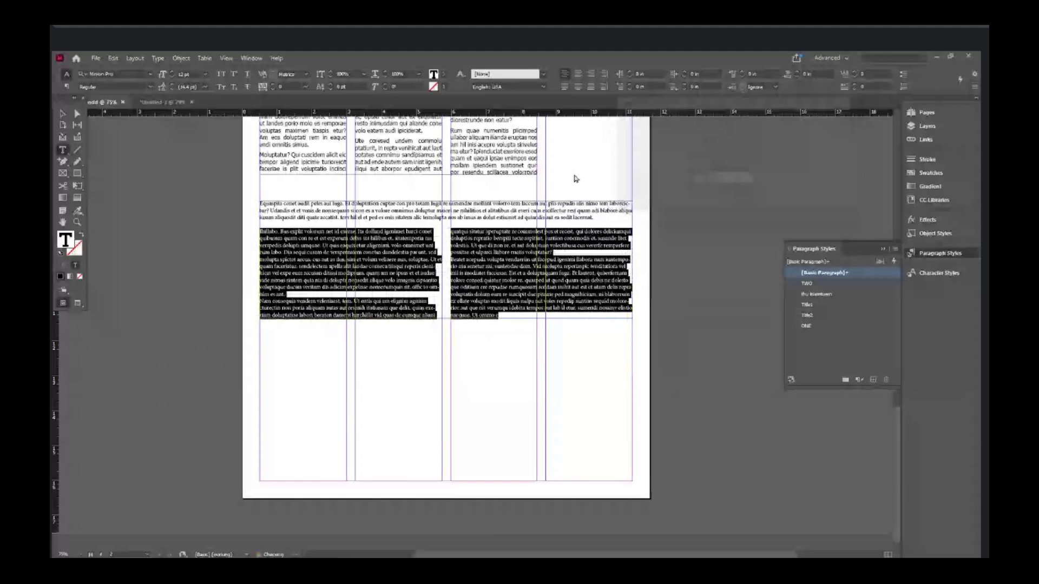
Step: Justify all the frame's text and extend the frame down to the page's bottom margin
left_click(575, 179, "shift")
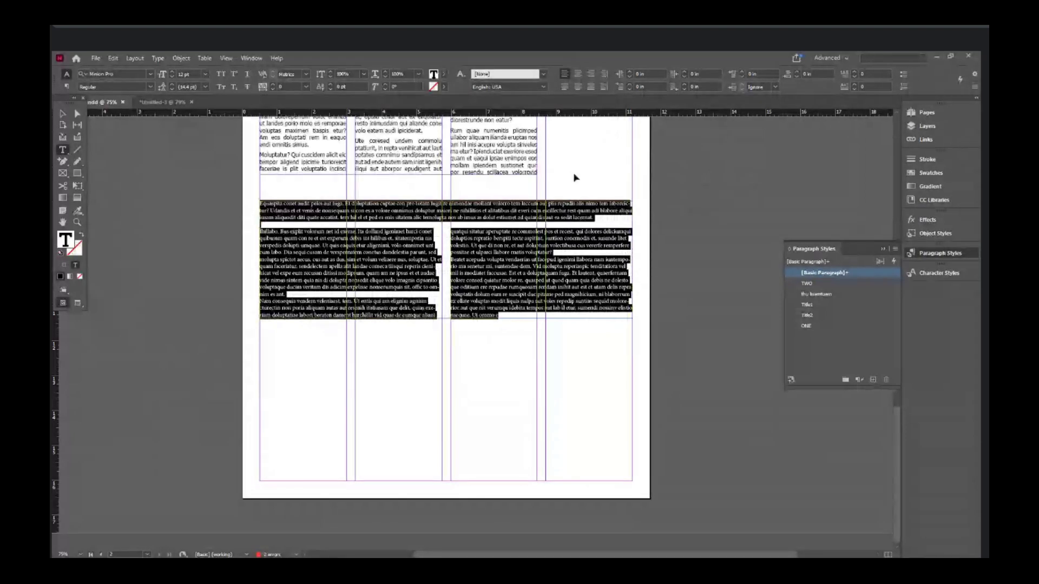
left_click(61, 113)
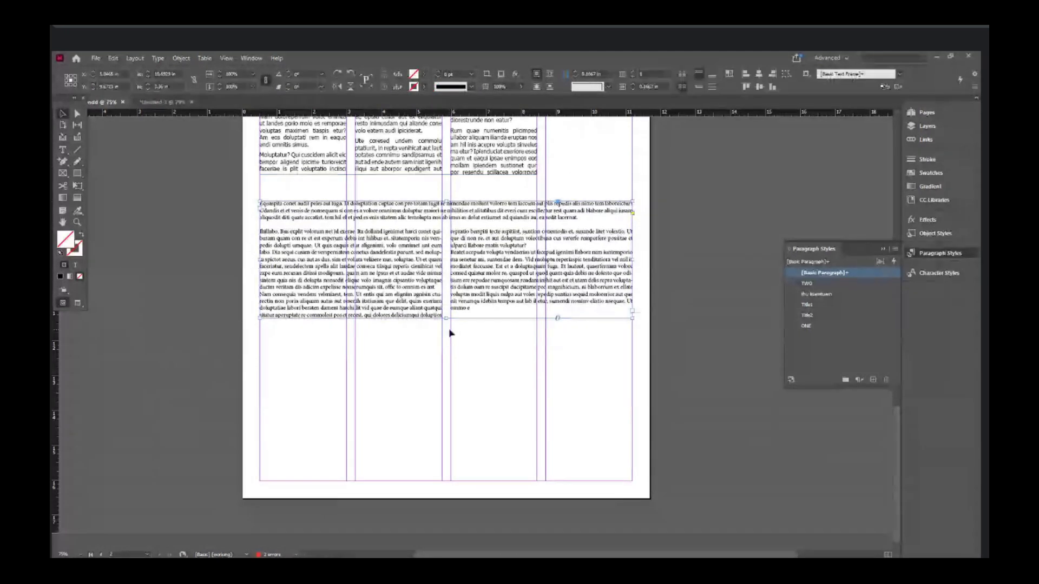
left_click_drag(447, 320, 447, 480)
Step: Copy the split-column text and paste it twice at its end so both columns fill the frame
left_click(62, 150)
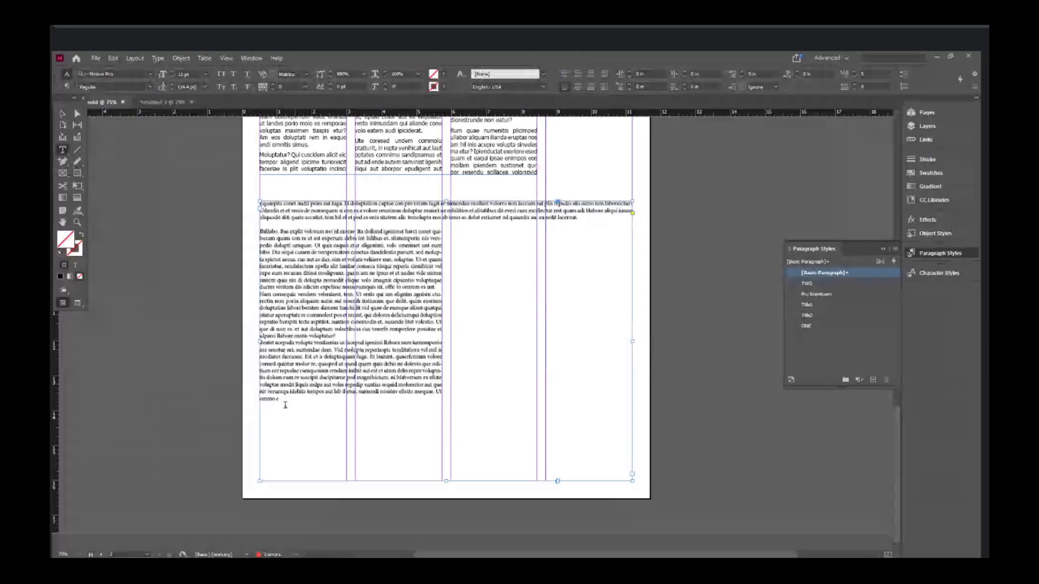
left_click_drag(286, 397, 238, 236)
key("ctrl+c")
left_click(315, 402)
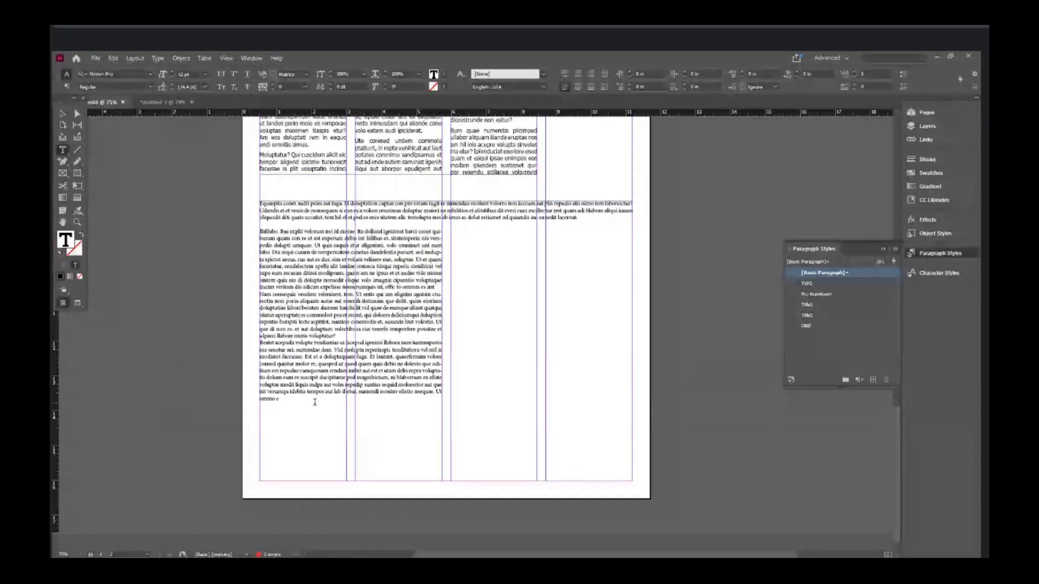
key("ctrl+v")
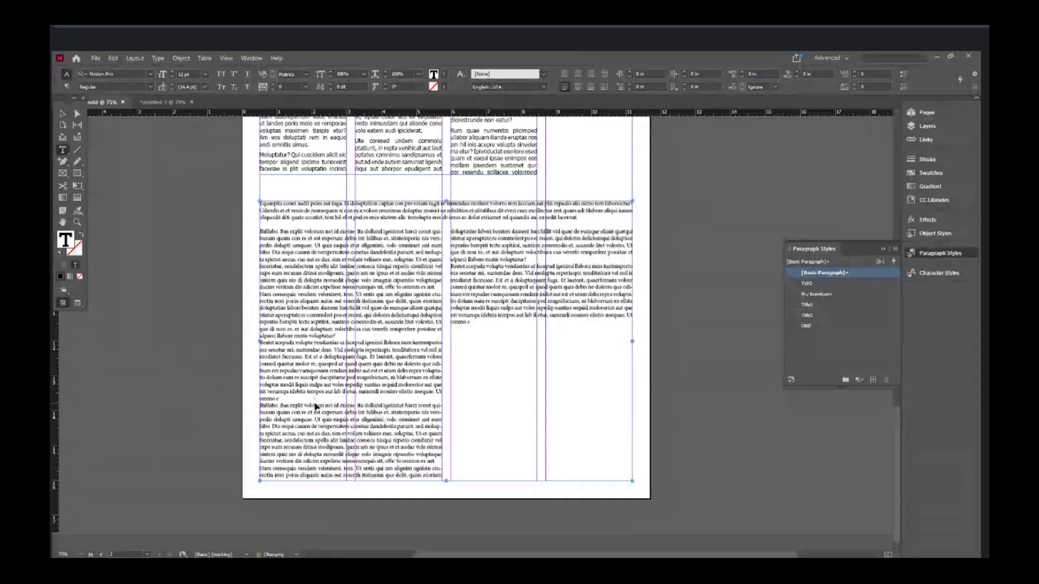
key("ctrl+v")
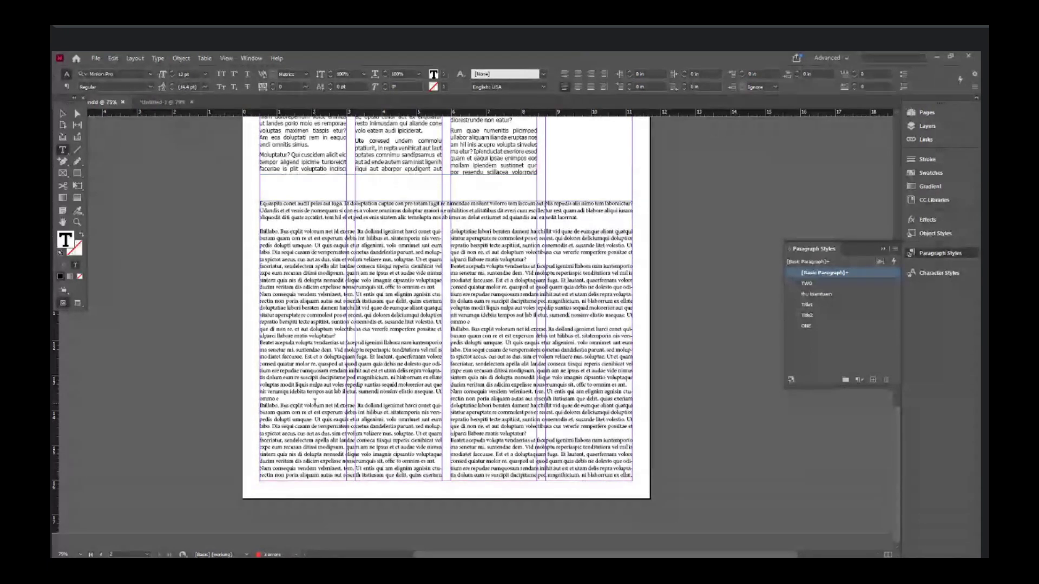
left_click(61, 114)
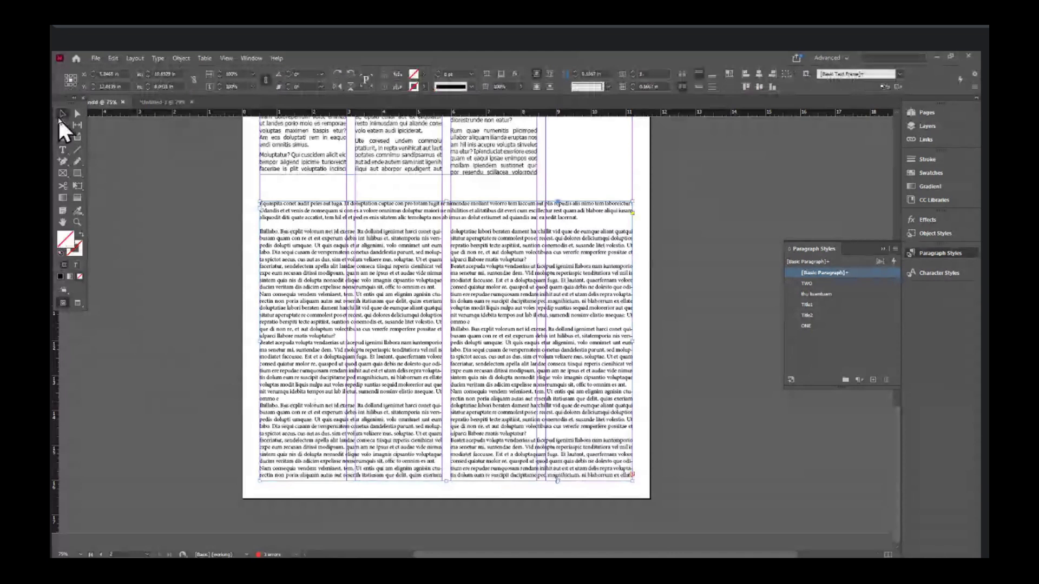
left_click(63, 150)
left_click(264, 204)
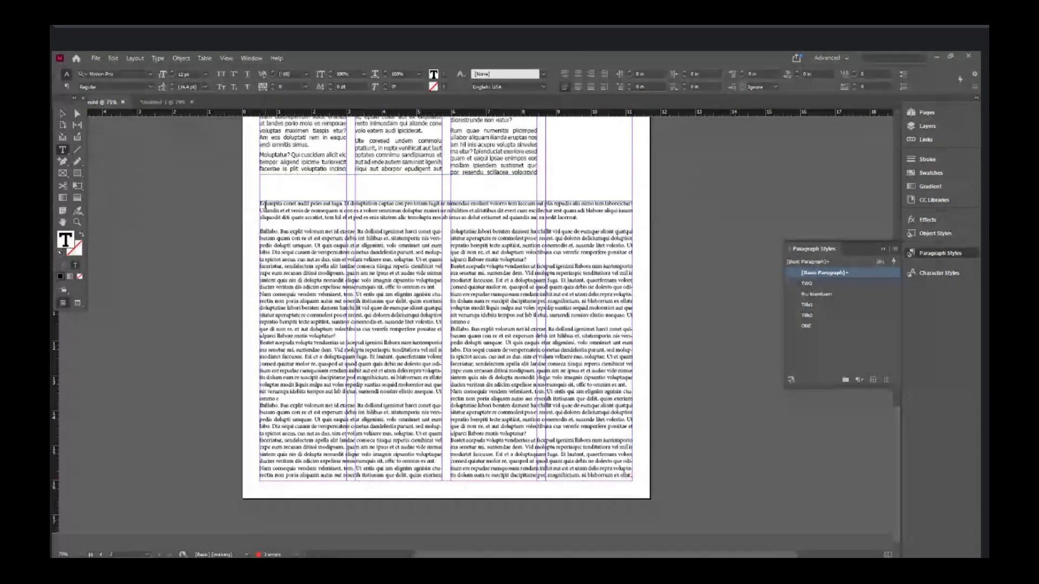
left_click_drag(264, 205, 618, 211)
left_click(618, 210)
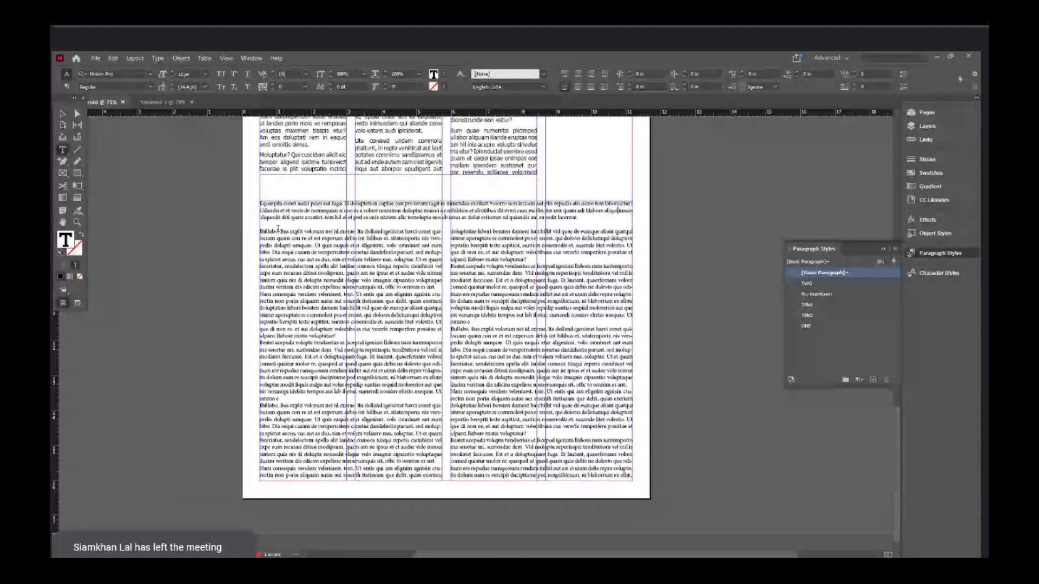
key("ctrl+a")
Step: Move the split-column text frame sideways off the page's columns and mostly onto the pasteboard
left_click(63, 113)
left_click_drag(574, 278, 670, 257)
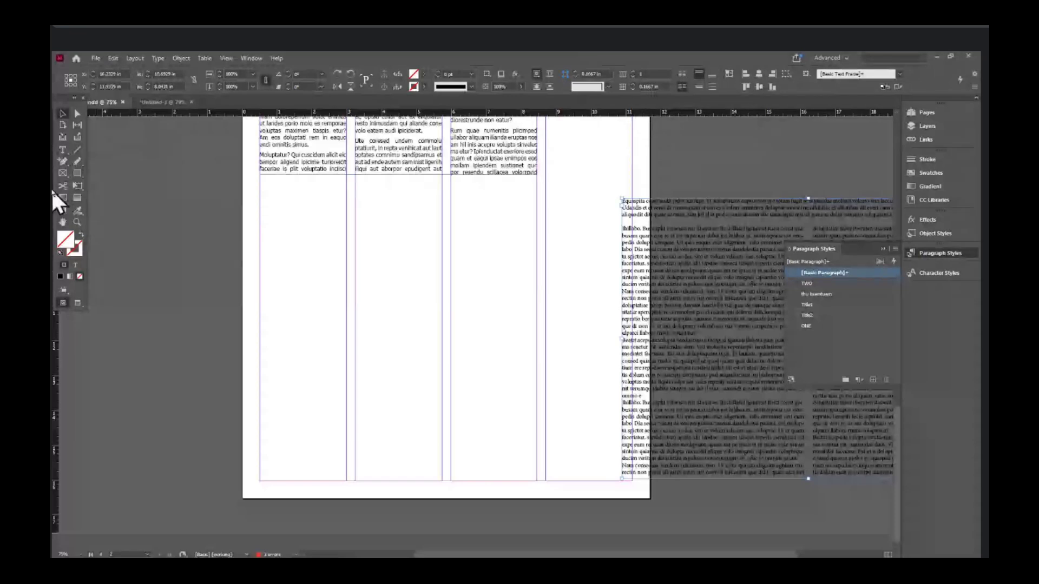
Step: Copy all the split-column frame's text into Notepad, copy it again from there as unformatted text, and return to InDesign
left_click(62, 150)
left_click(693, 282)
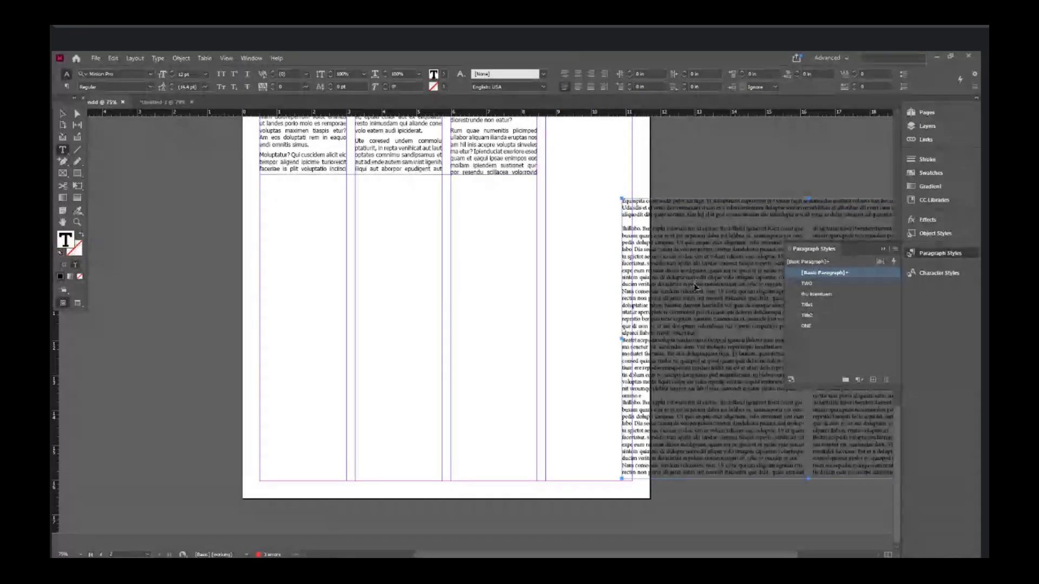
key("ctrl+a")
key("alt+Tab")
left_click(448, 368)
key("ctrl+v")
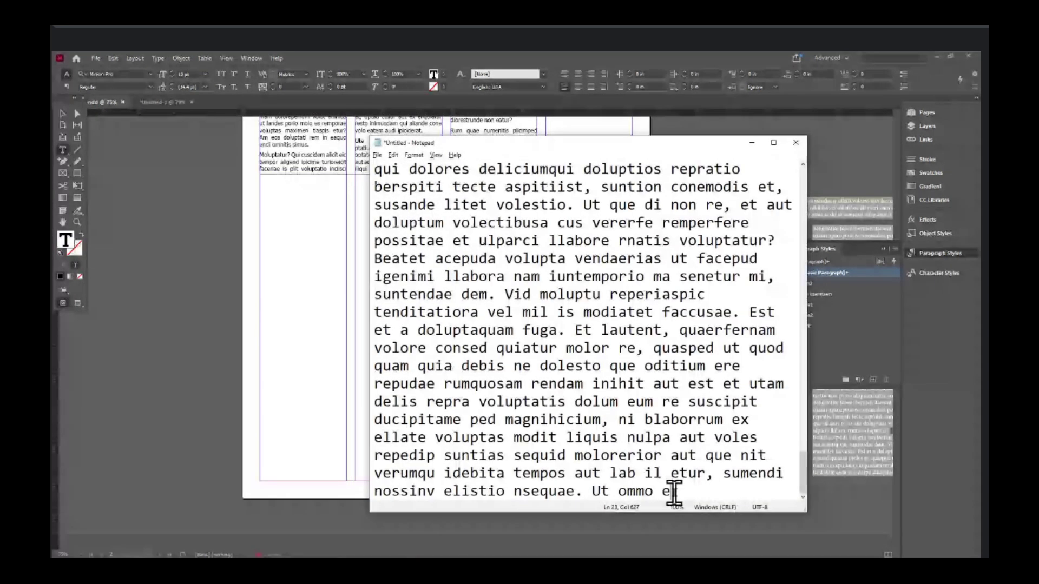
left_click_drag(672, 491, 368, 390)
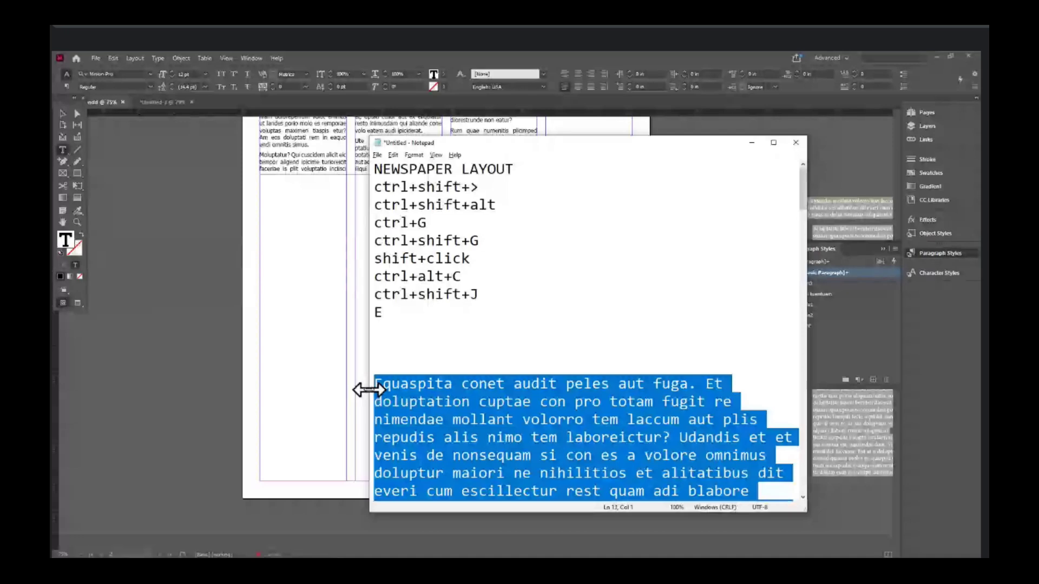
left_click(364, 373)
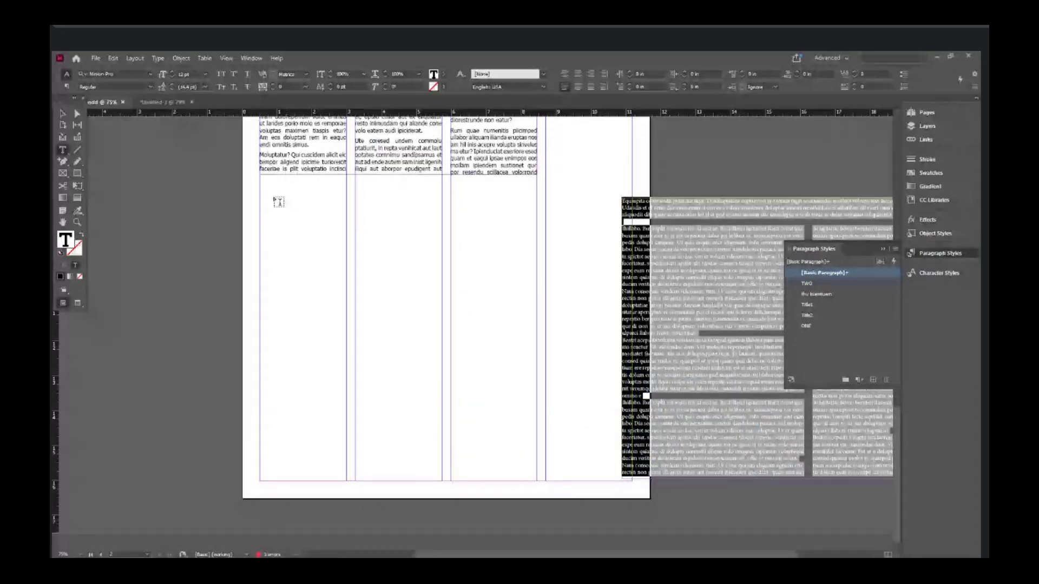
Step: Paste the plain text into a new full-width frame below the three-column article, fitted to the three-line introduction, and move the split-column frame farther onto the pasteboard
left_click_drag(260, 191, 631, 221)
key("ctrl+v")
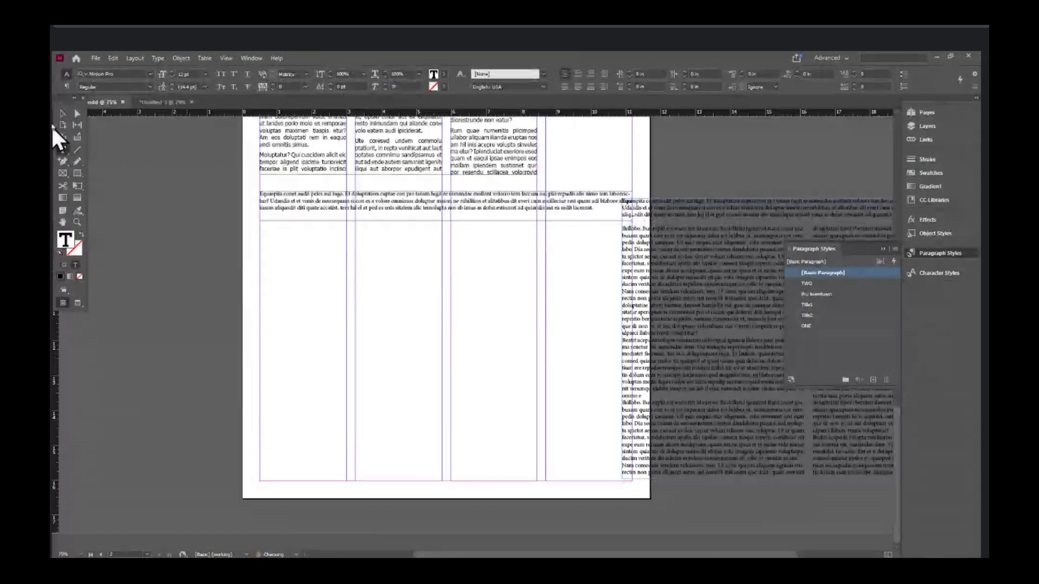
left_click(62, 114)
left_click_drag(752, 300, 790, 344)
mouse_move(446, 221)
left_mouse_down()
mouse_move(446, 231)
mouse_move(445, 216)
left_mouse_up()
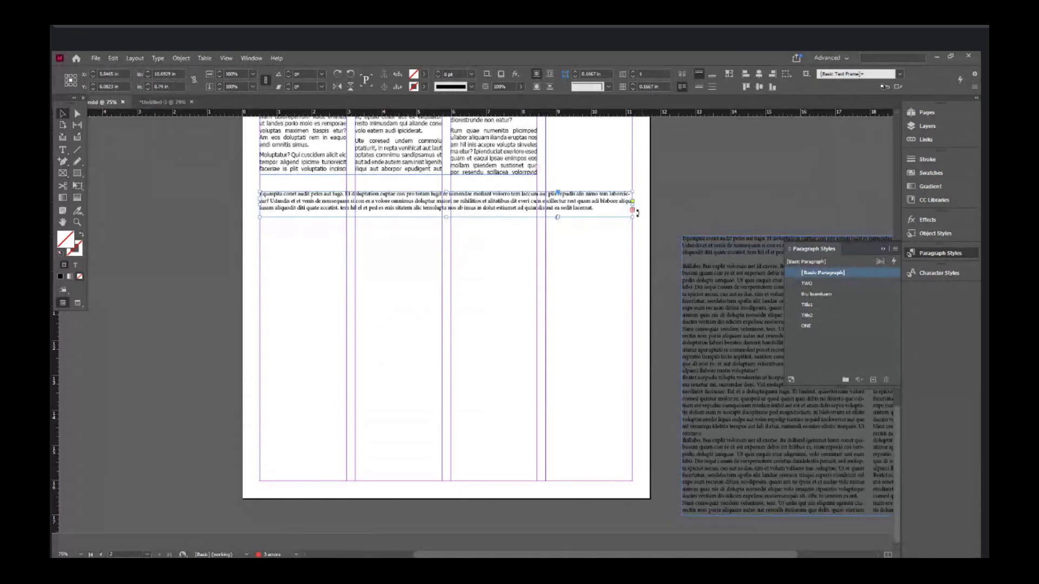
Step: Thread the introduction's overflow text into two side-by-side frames, each two page columns wide and reaching the bottom margin
left_click(631, 210)
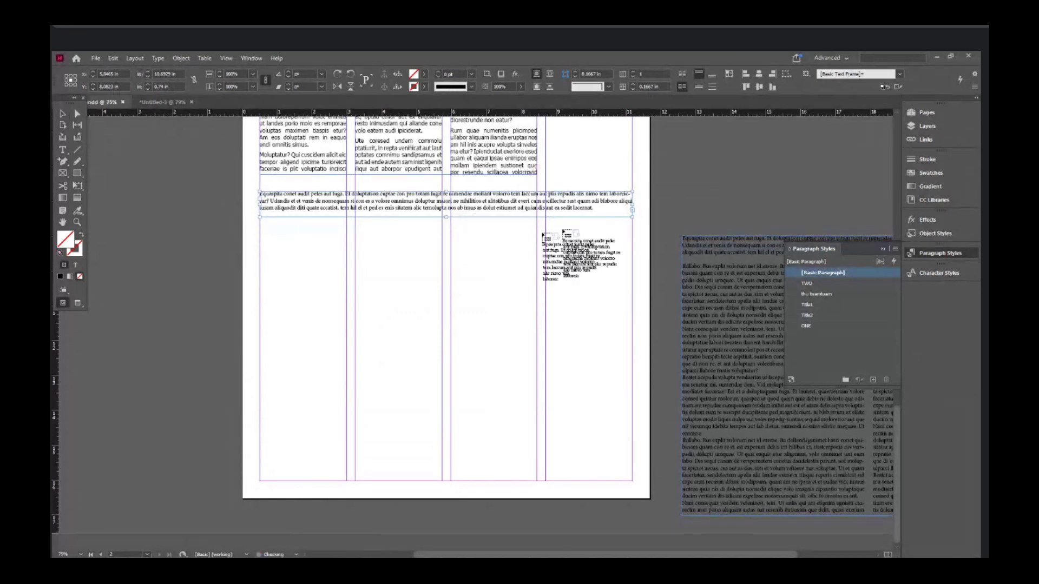
left_click(261, 226)
left_click_drag(261, 226, 443, 482)
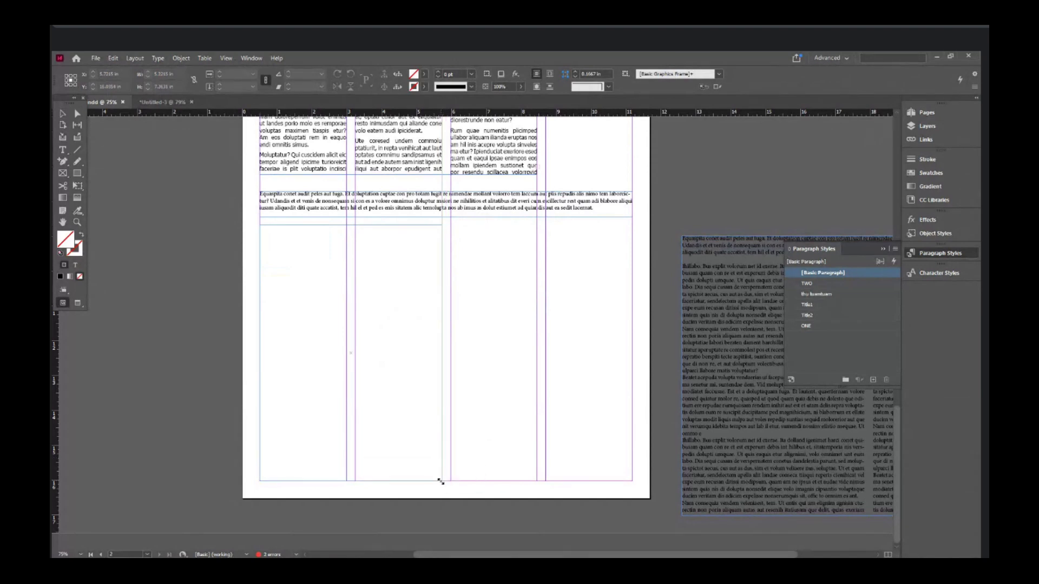
left_click(440, 475)
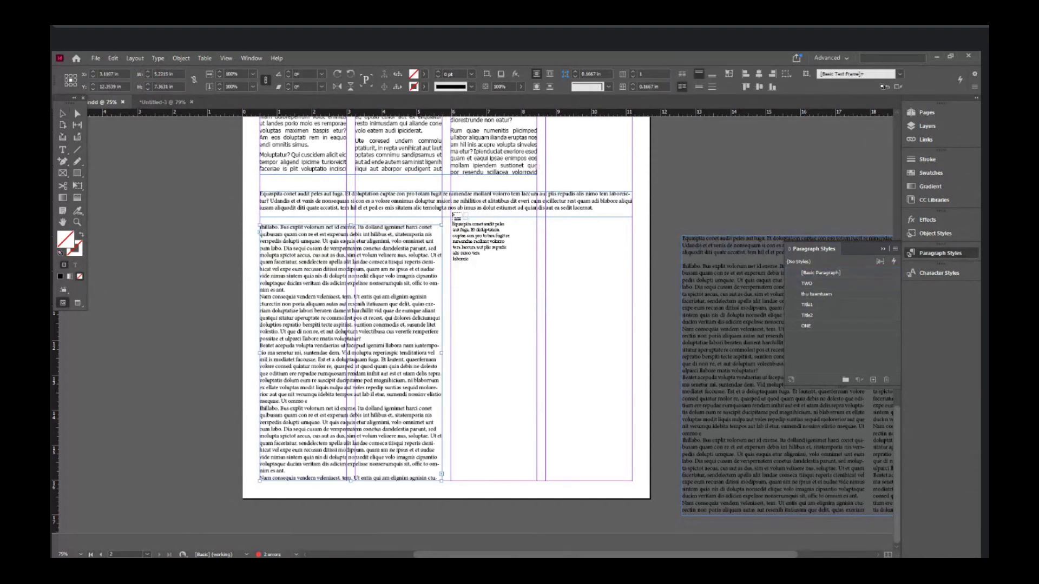
left_click_drag(451, 226, 575, 345)
left_click_drag(628, 464, 634, 485)
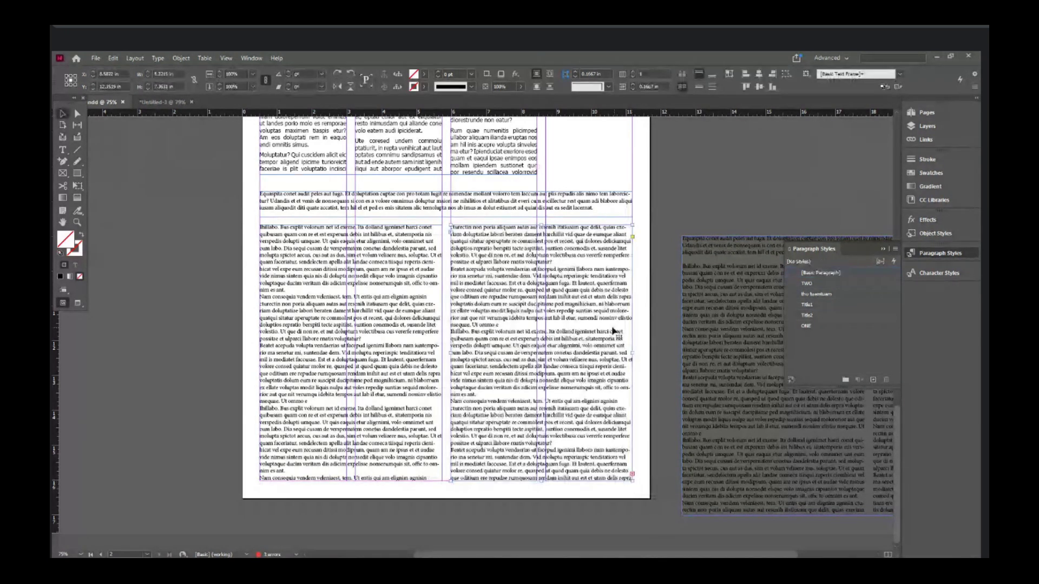
Step: Delete the title and three-column article, and place the split-column frame at the top margin in their place, shortened to end above the threaded introduction
key("ctrl+minus")
key("ctrl+minus")
key("ctrl+equal")
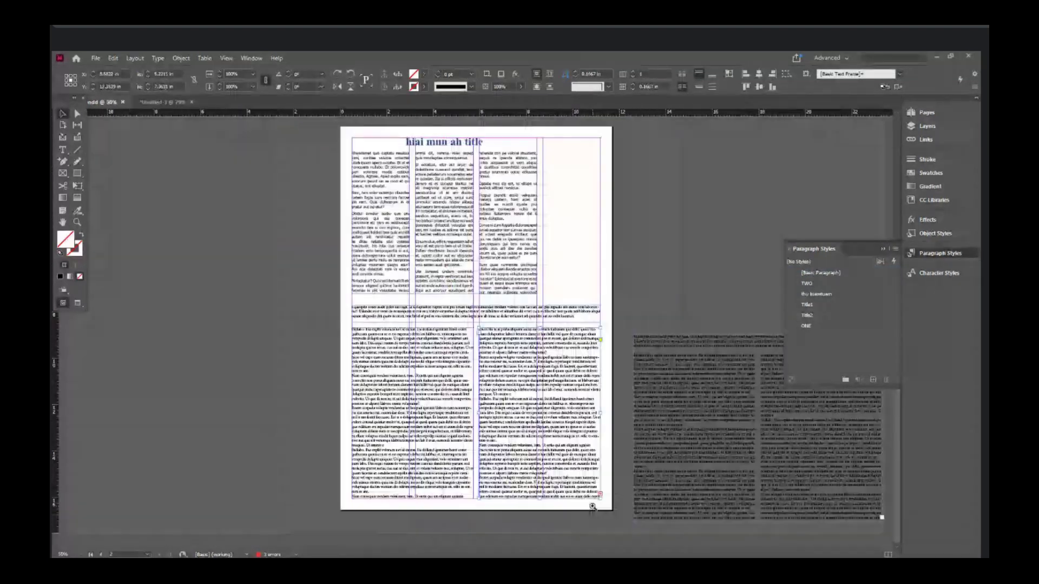
left_click_drag(682, 391, 649, 174)
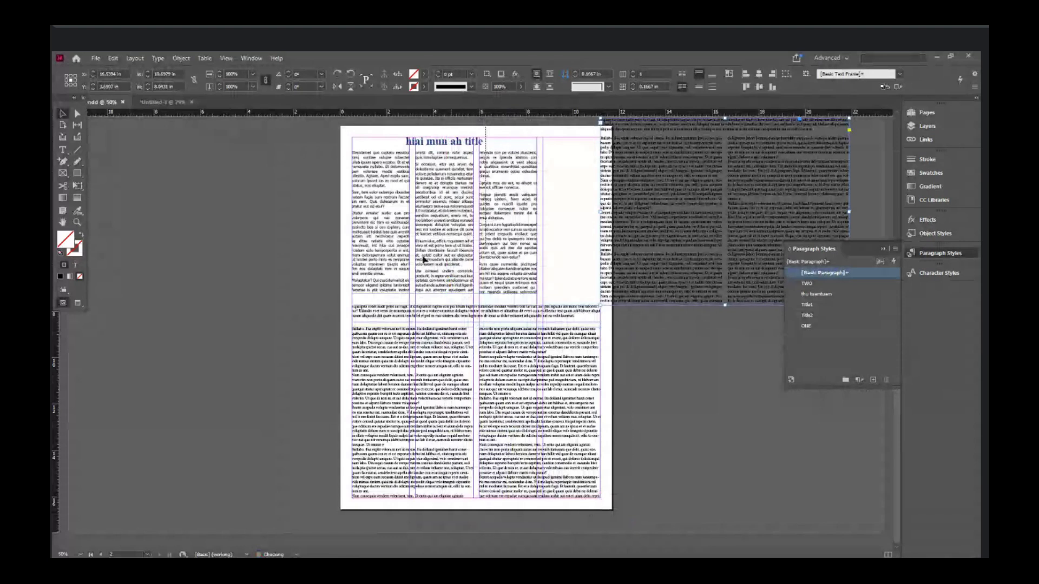
left_click(372, 276)
key("Delete")
left_click_drag(687, 182, 440, 200)
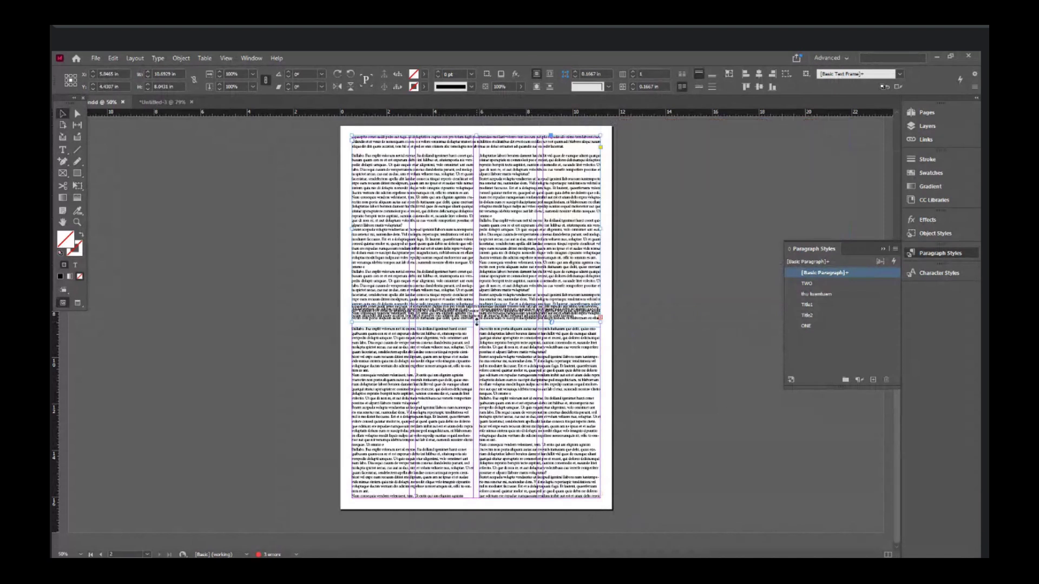
left_click(661, 238)
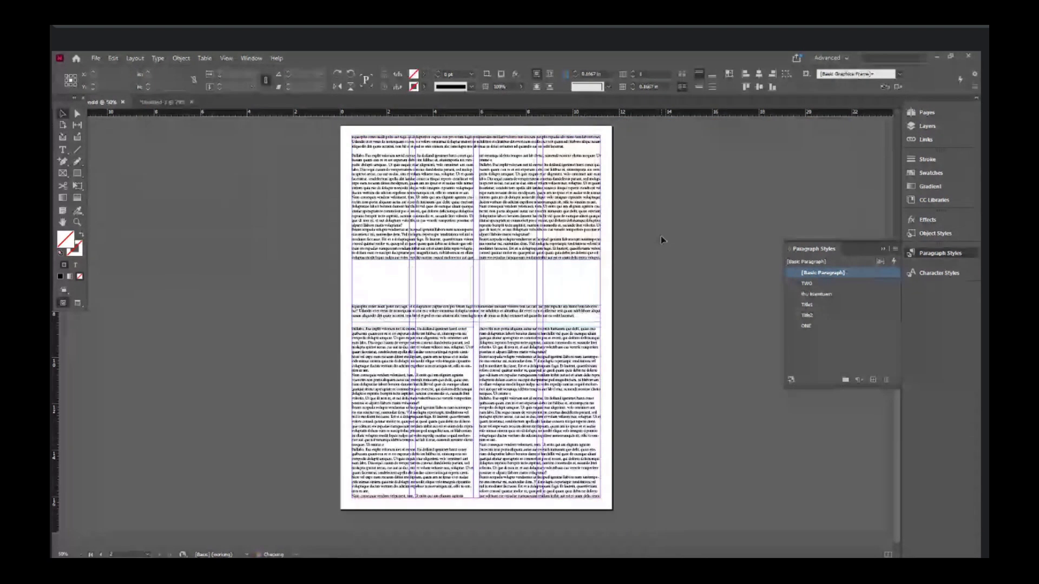
Step: Preview the page, move the introduction frame and both threaded column frames apart to show they are separate, and undo these moves
key("w")
left_click_drag(538, 325, 637, 216)
left_click_drag(573, 330, 672, 326)
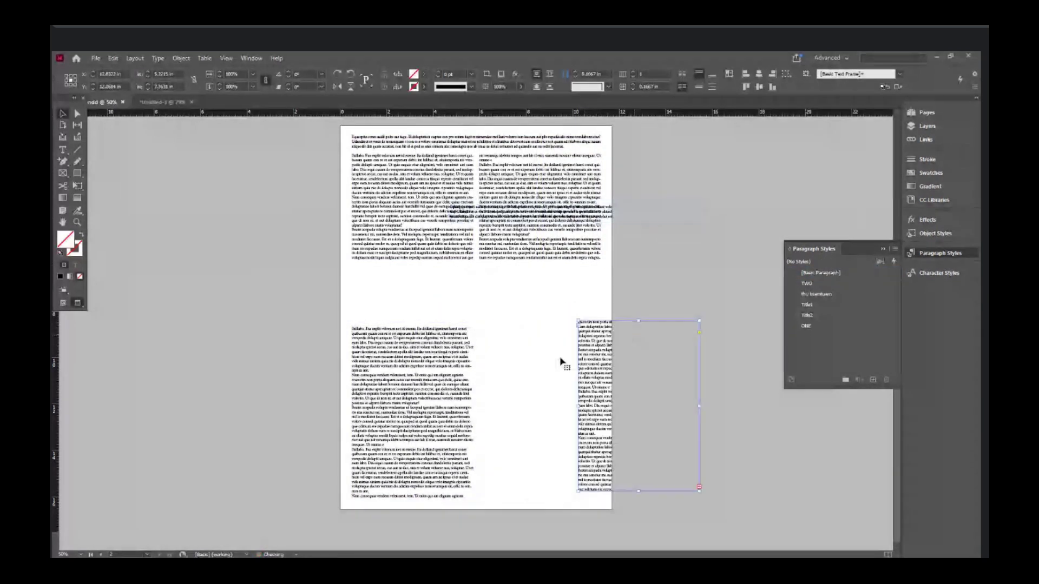
left_click_drag(422, 394, 336, 395)
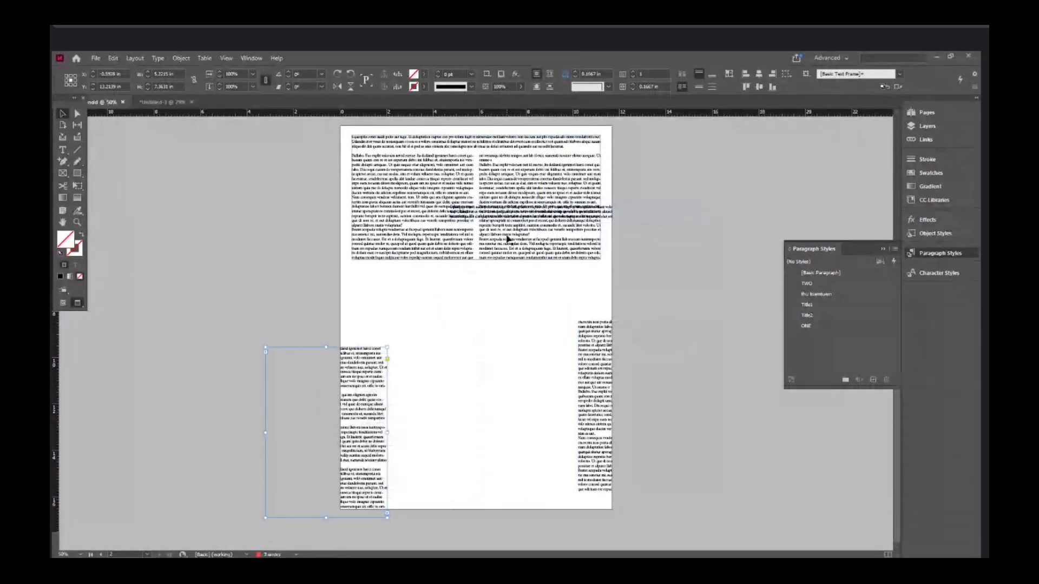
key("ctrl+z")
key("ctrl+z")
key("ctrl+z")
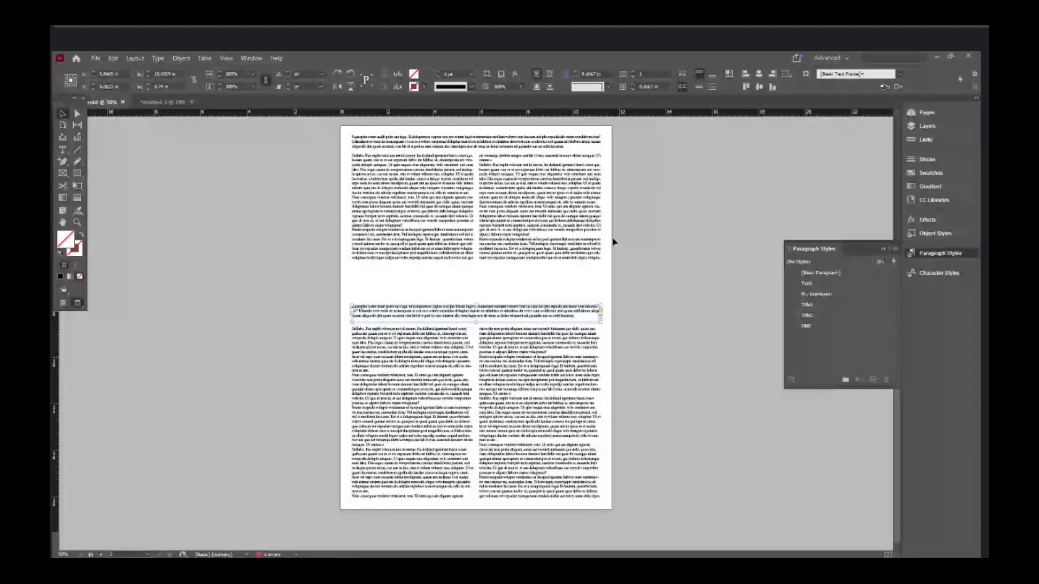
Step: Move the split-column frame as one piece, fit it to its content, and leave the preview
left_click_drag(517, 212, 506, 225)
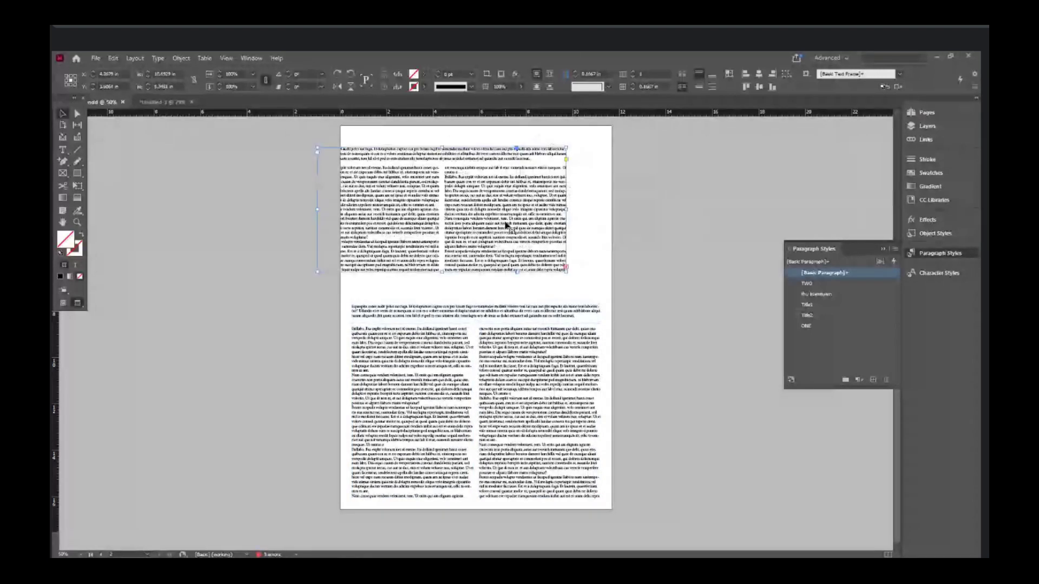
key("ctrl+alt+c")
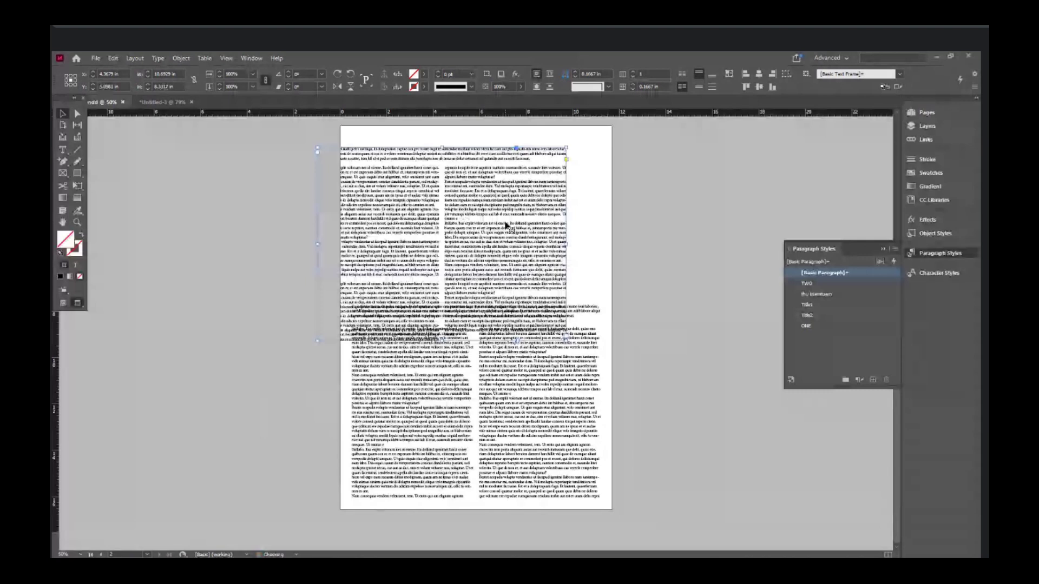
key("w")
Step: Realign the split-column frame with the page's top and side margins and adjust its height to end at the threaded introduction
left_click_drag(431, 210, 427, 188)
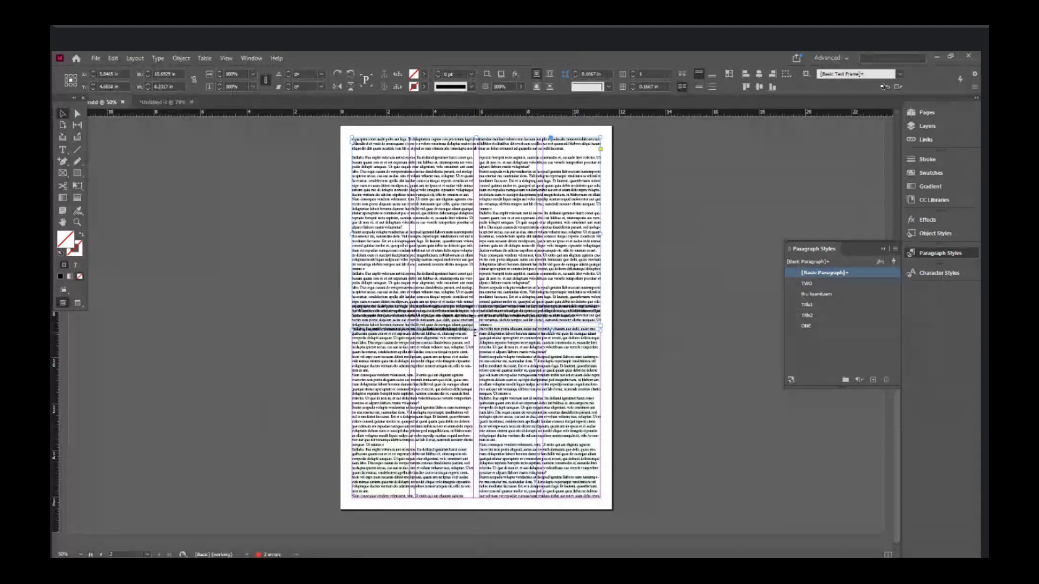
left_click_drag(481, 335, 471, 273)
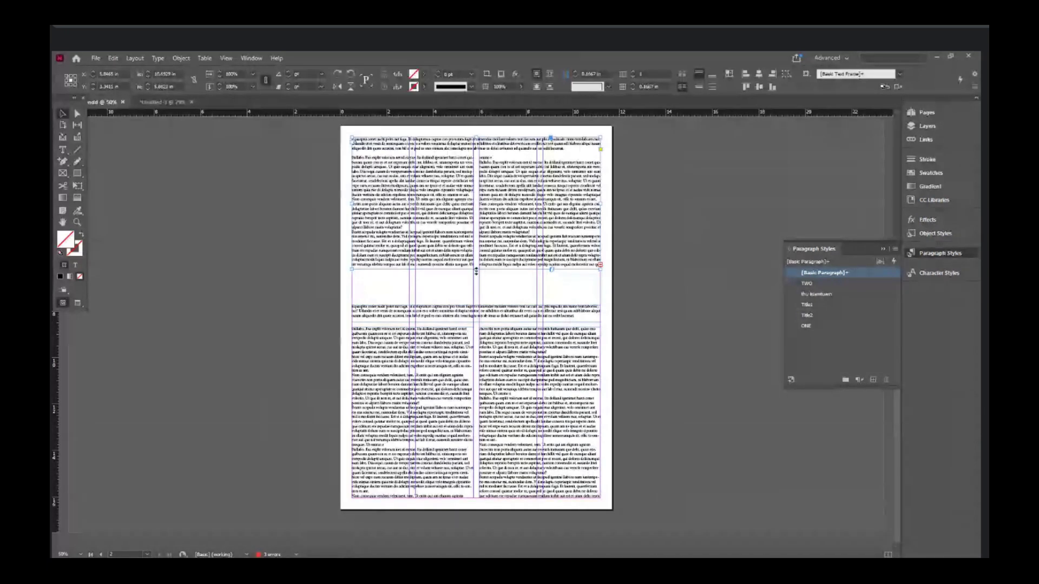
left_click_drag(476, 270, 480, 307)
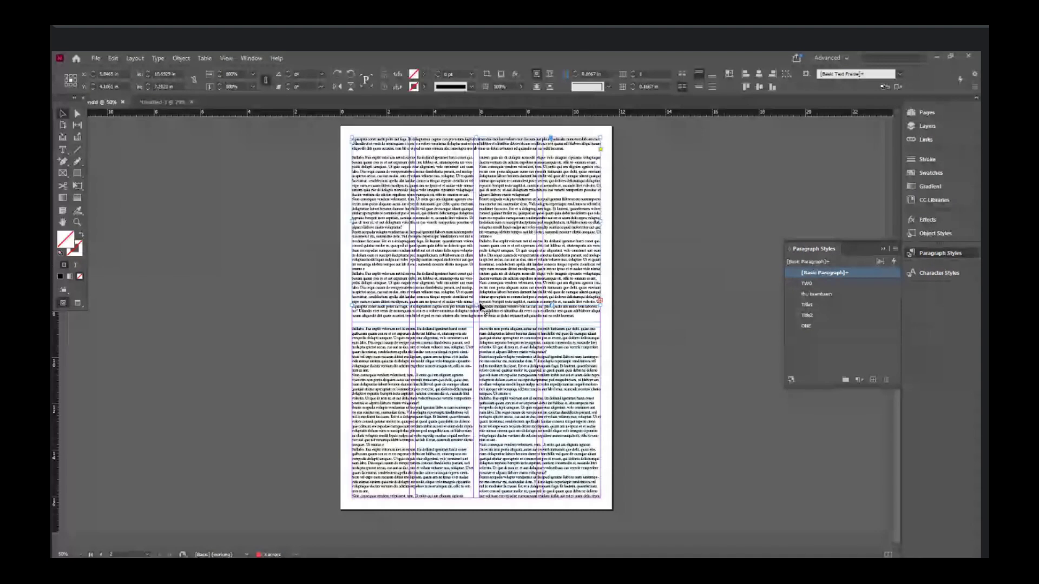